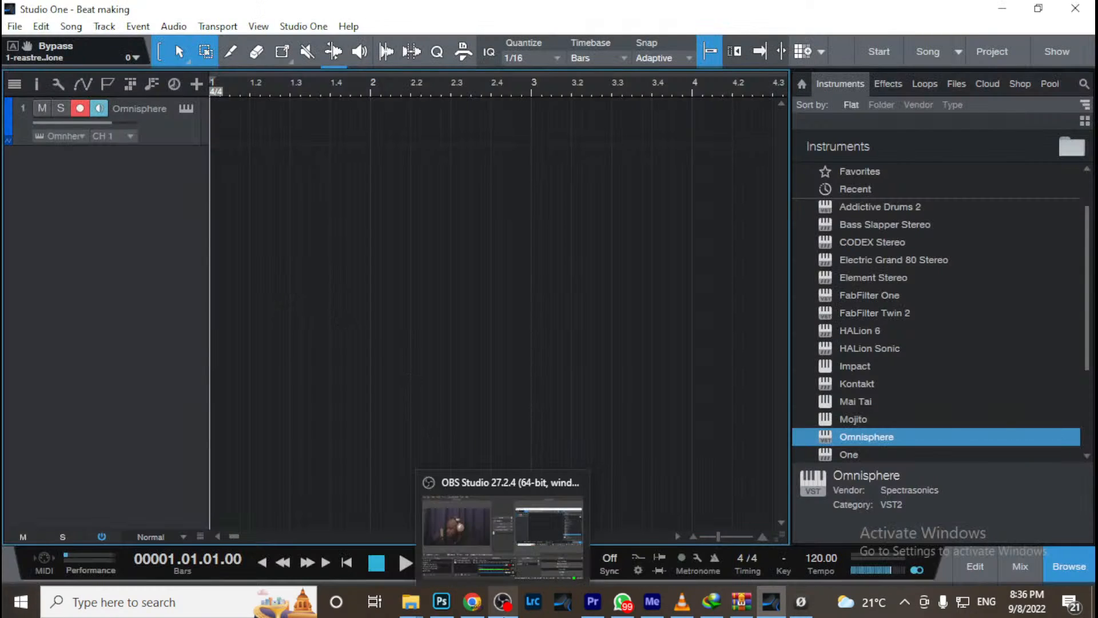
# Switch to OBS Studio, turn off Studio Mode, and add the existing Video Capture Device 2 source to the "studio one no camera" scene
pyautogui.click(502, 602)
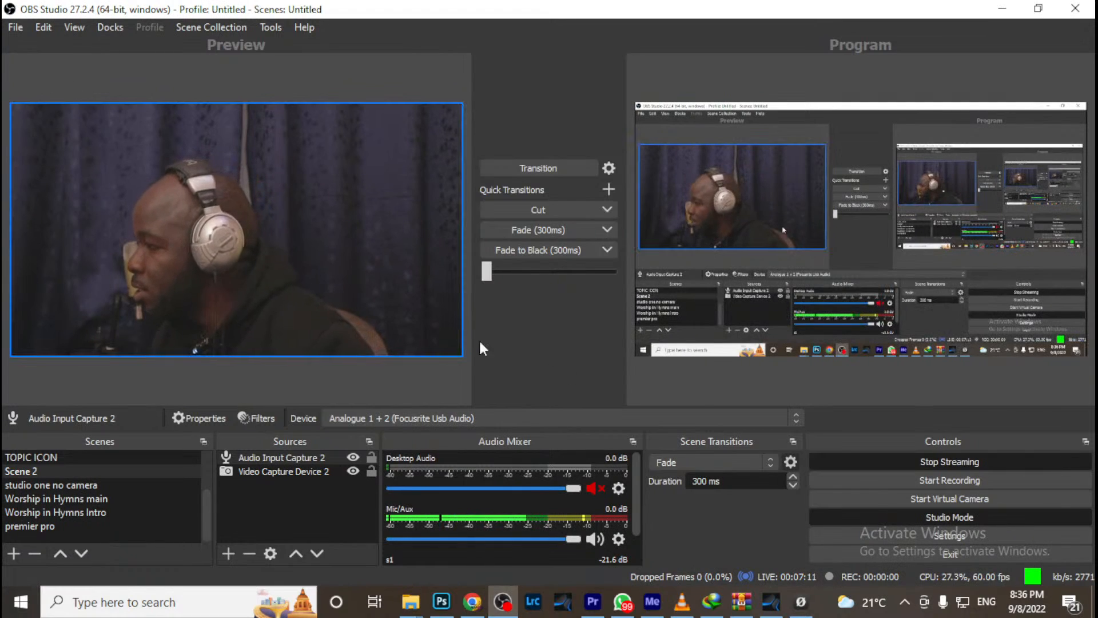
pyautogui.click(965, 517)
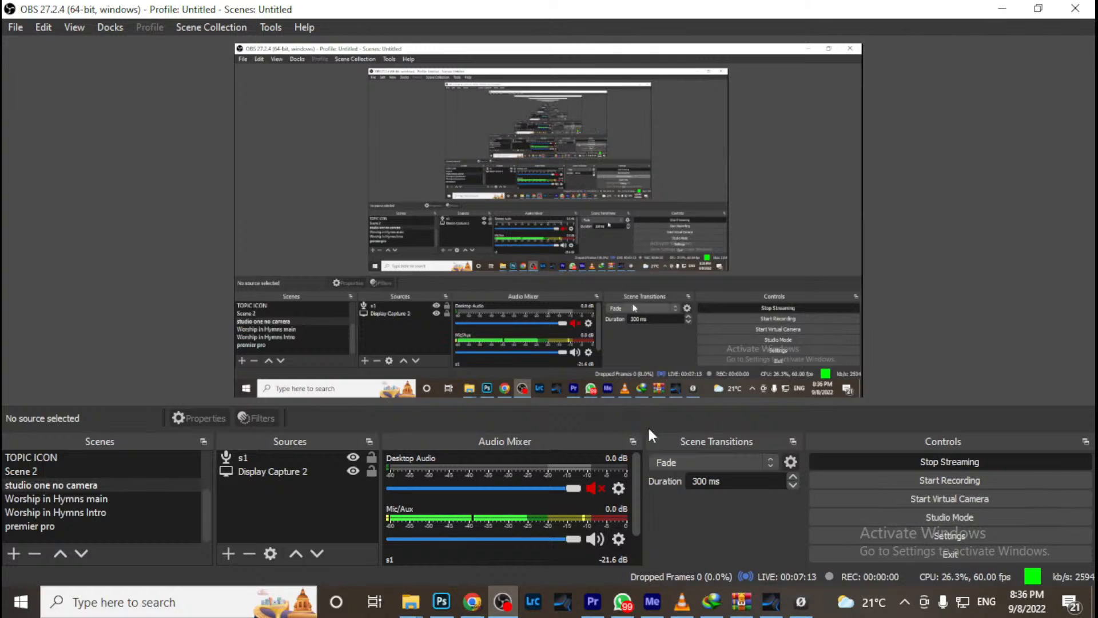
pyautogui.click(229, 554)
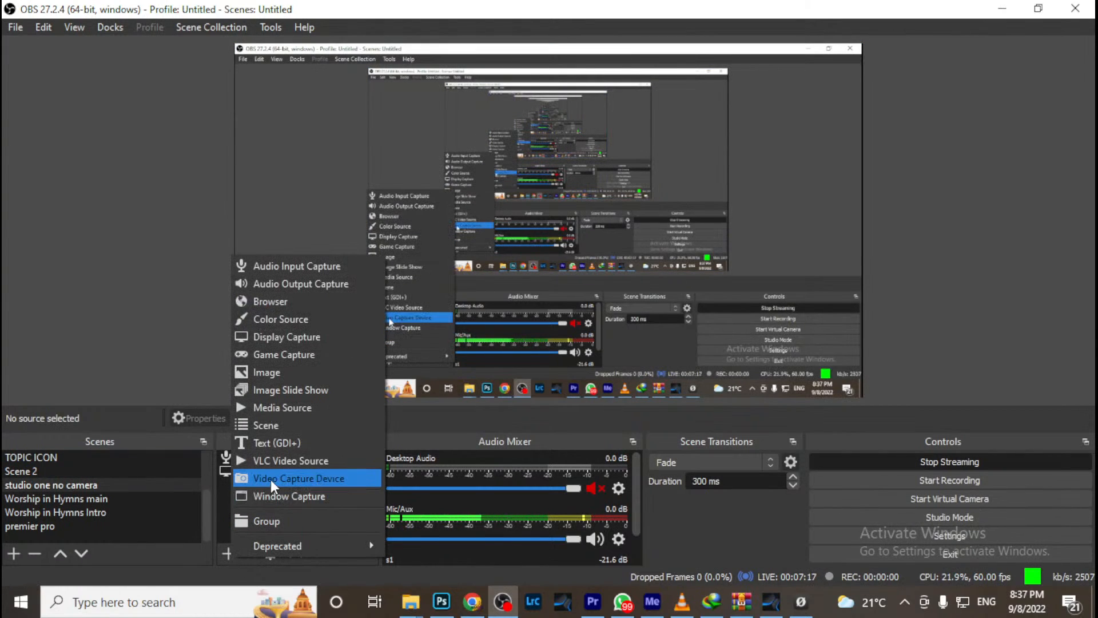
pyautogui.click(270, 480)
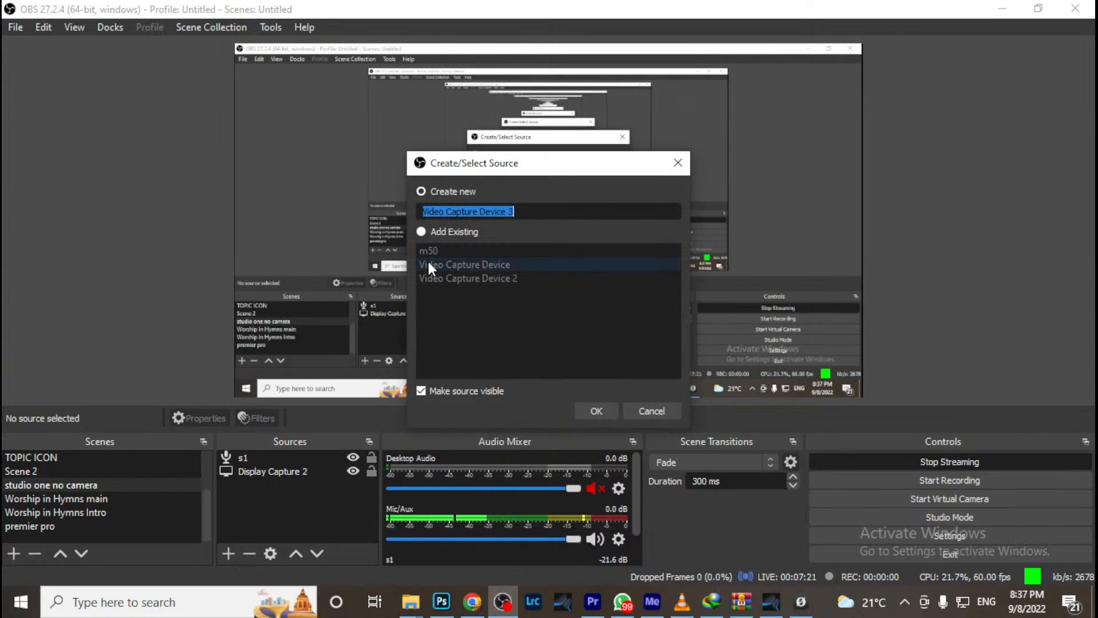
pyautogui.click(420, 232)
pyautogui.click(441, 278)
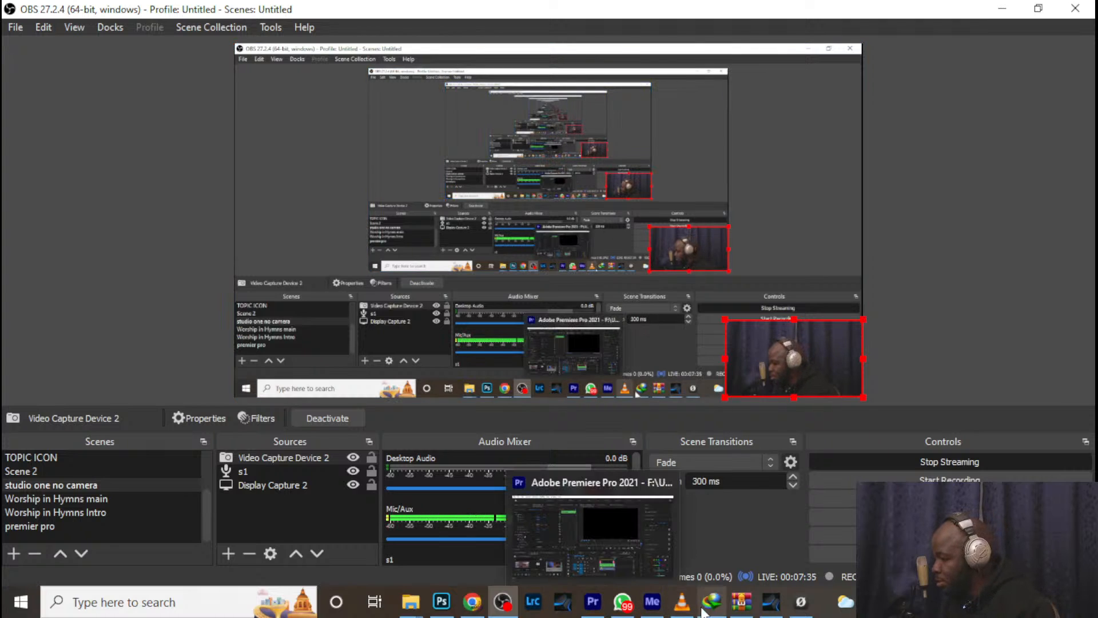
# Switch back to Studio One and remove the Omnisphere track from the song
pyautogui.click(768, 566)
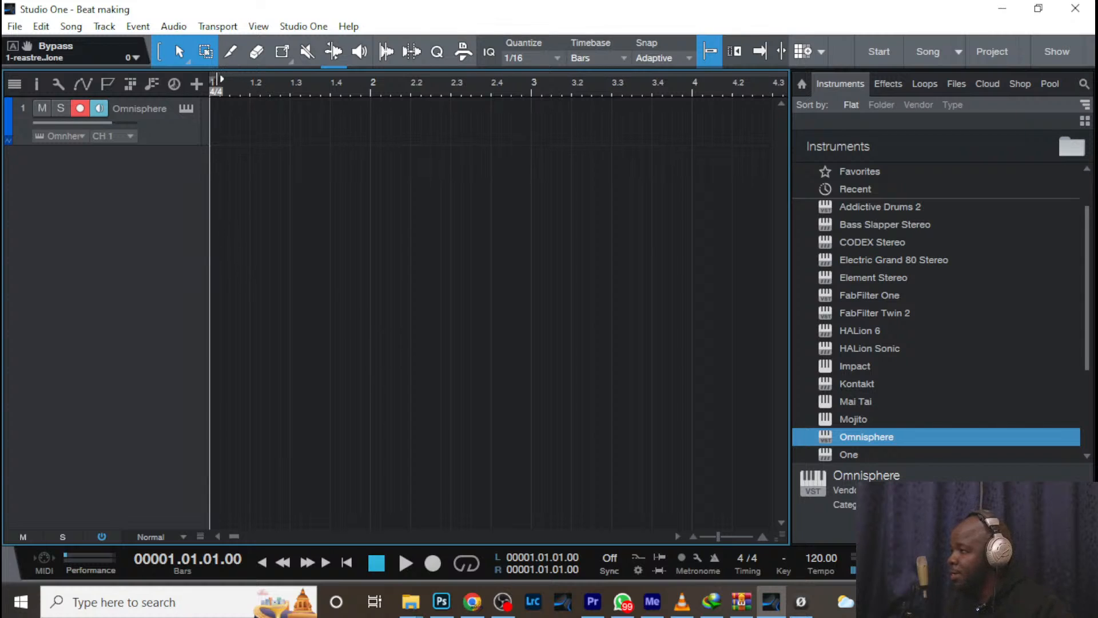
pyautogui.moveTo(357, 98); pyautogui.dragTo(550, 91)
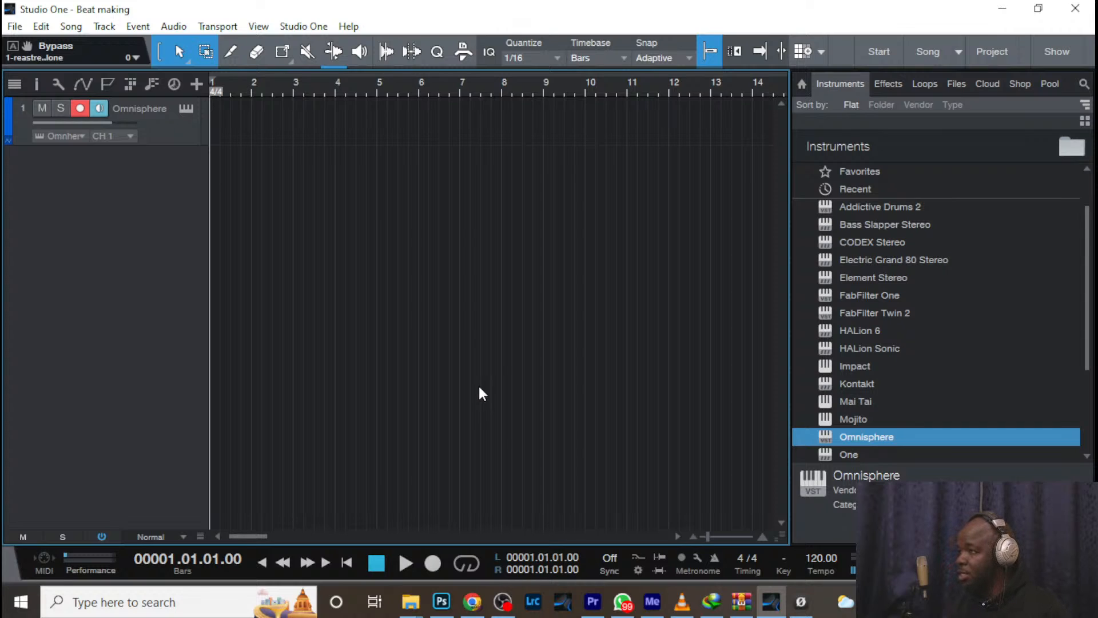
pyautogui.click(178, 141)
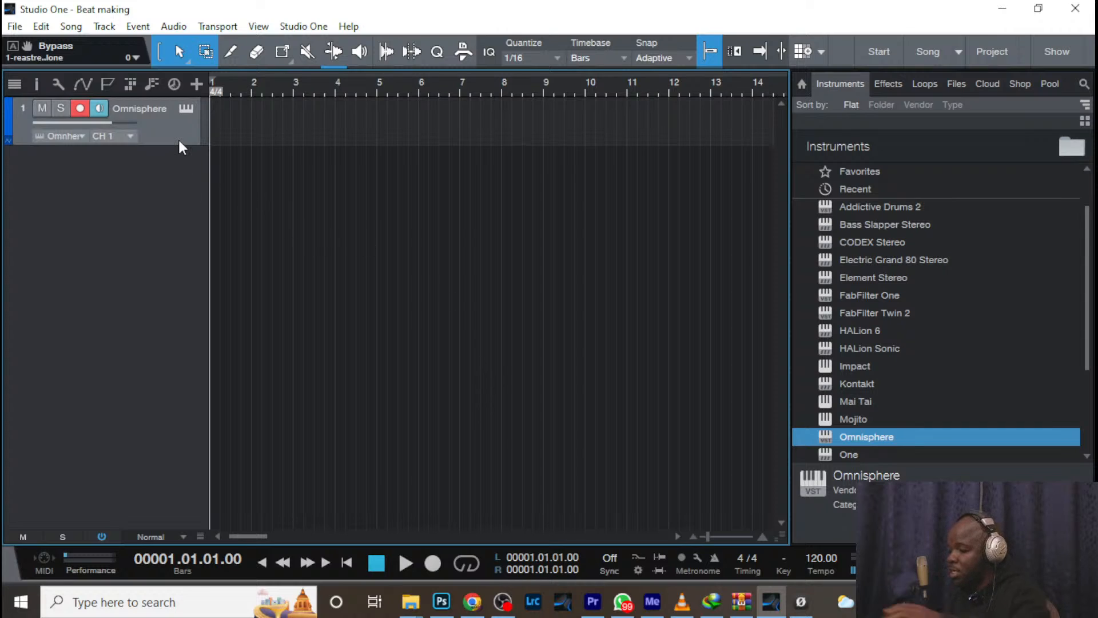
pyautogui.press('Delete')
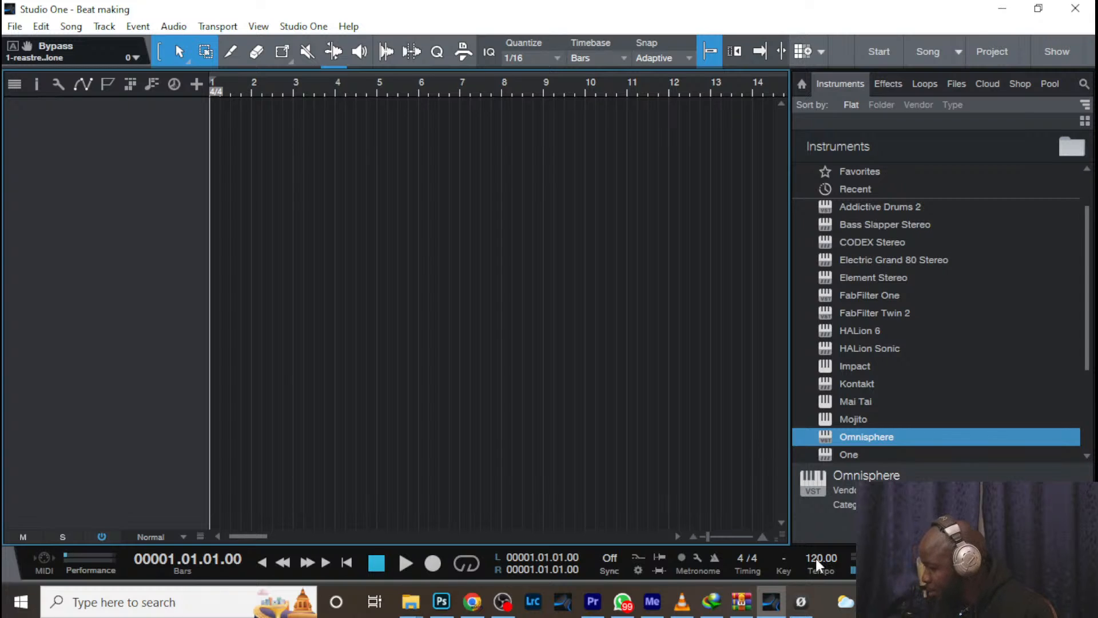
# Set the song tempo to 60 BPM and start playback with the metronome on
pyautogui.moveTo(816, 558); pyautogui.dragTo(832, 597)
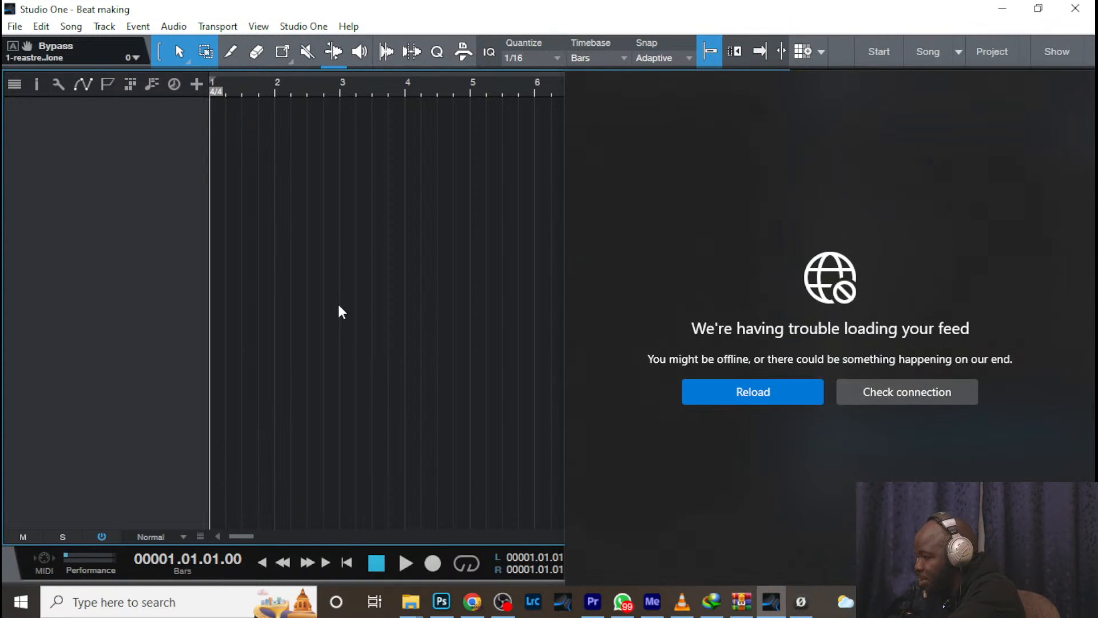
pyautogui.hotkey('shift', 't')
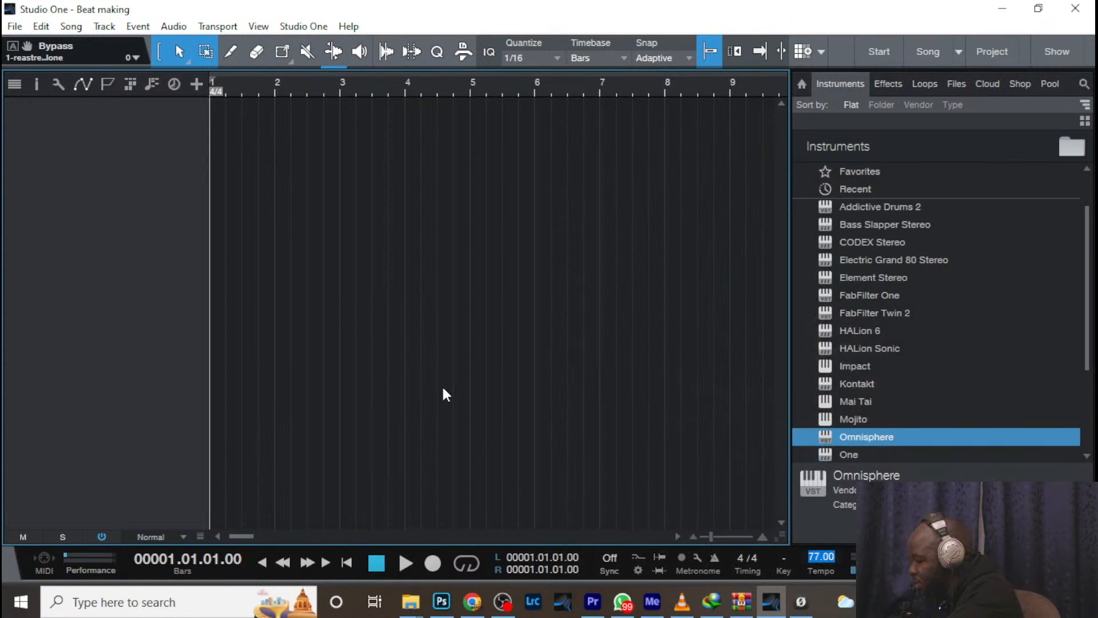
pyautogui.write('60')
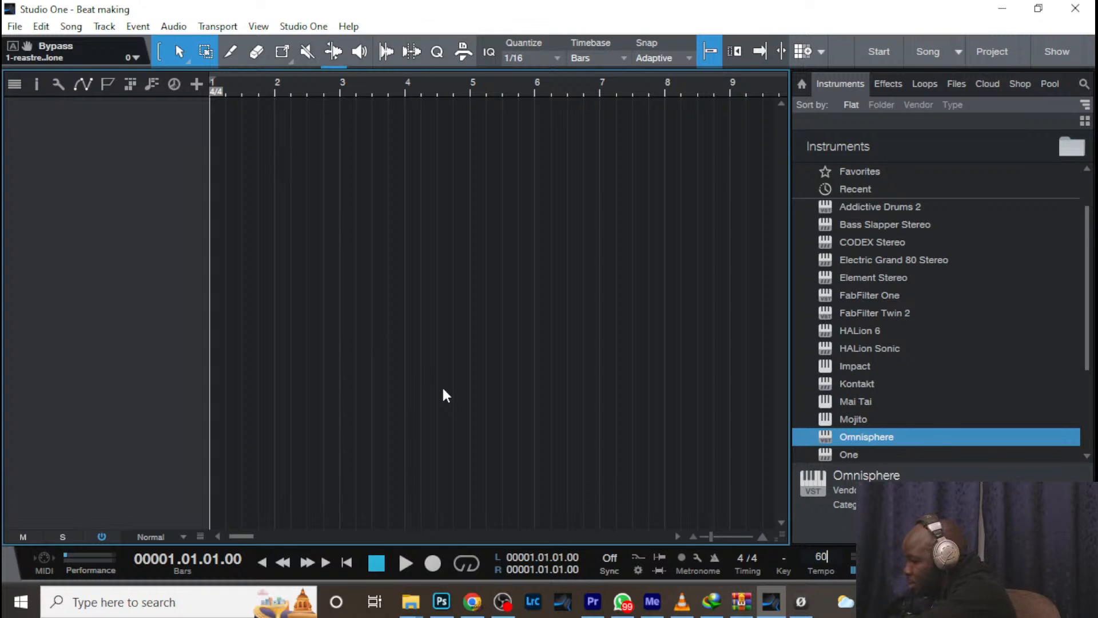
pyautogui.press('Return')
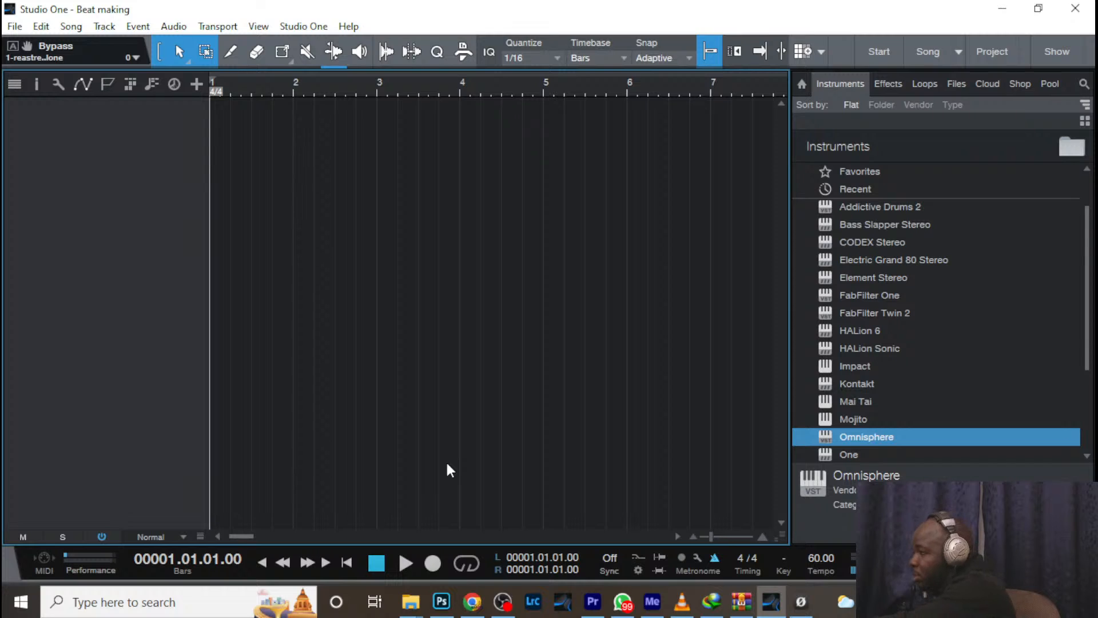
pyautogui.press('space')
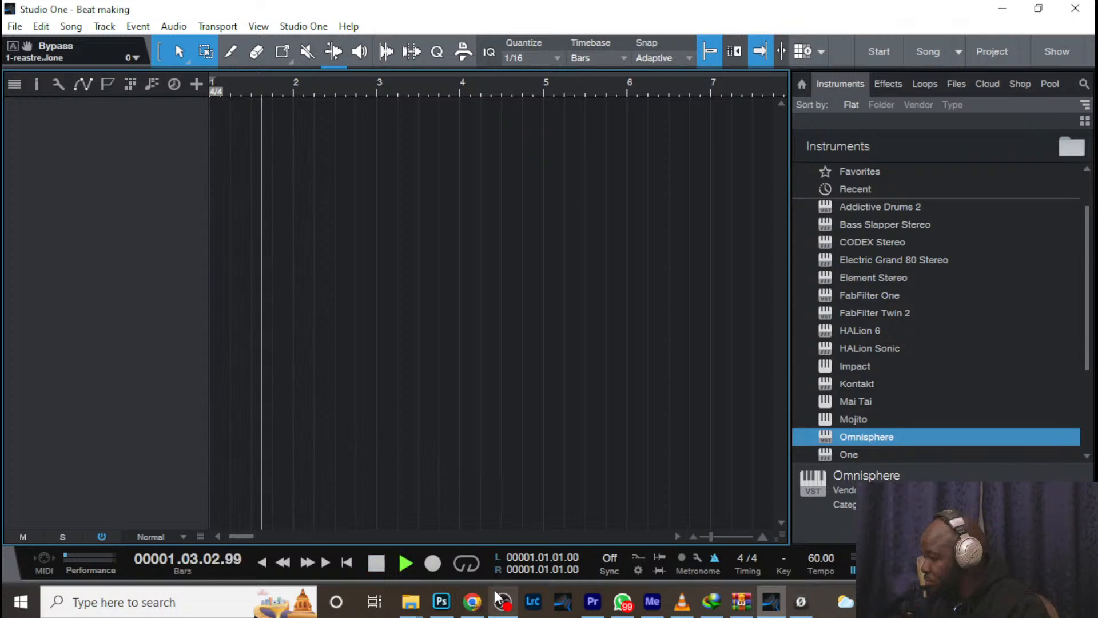
# Switch to OBS Studio and add the existing Audio Input Capture 2 source to the "studio one no camera" scene
pyautogui.moveTo(502, 601)
pyautogui.click(496, 548)
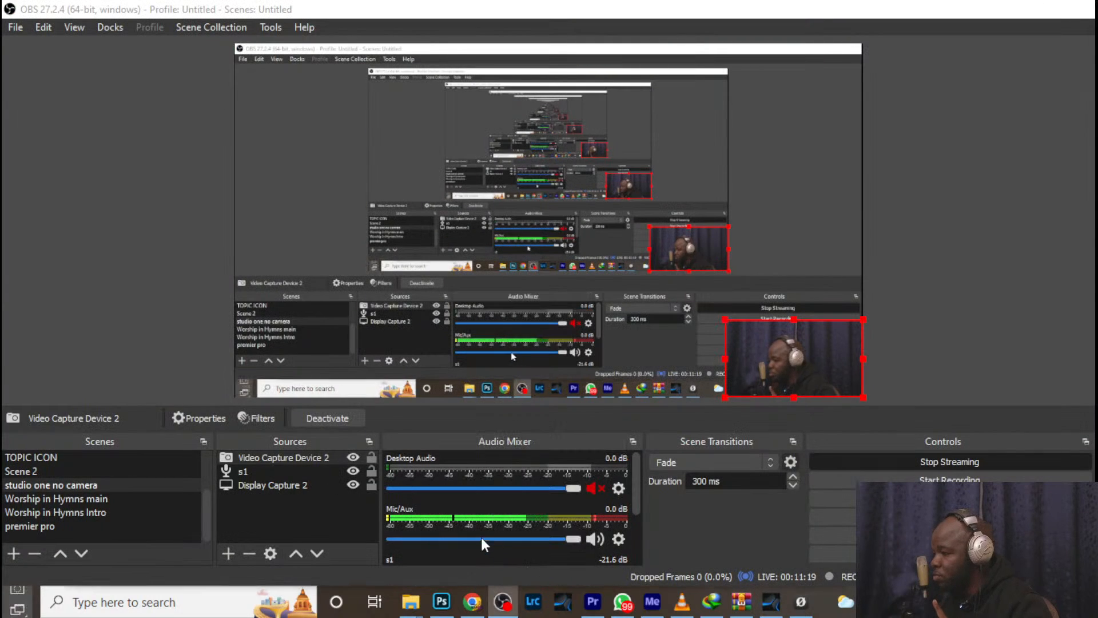
pyautogui.scroll(-3, 520, 520)
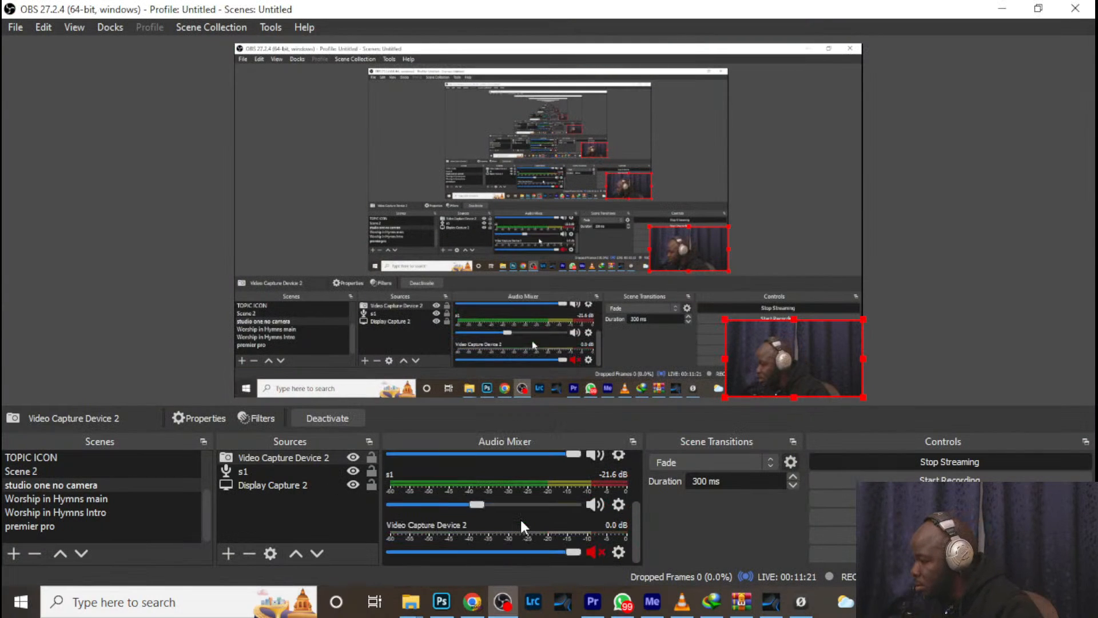
pyautogui.scroll(5, 520, 517)
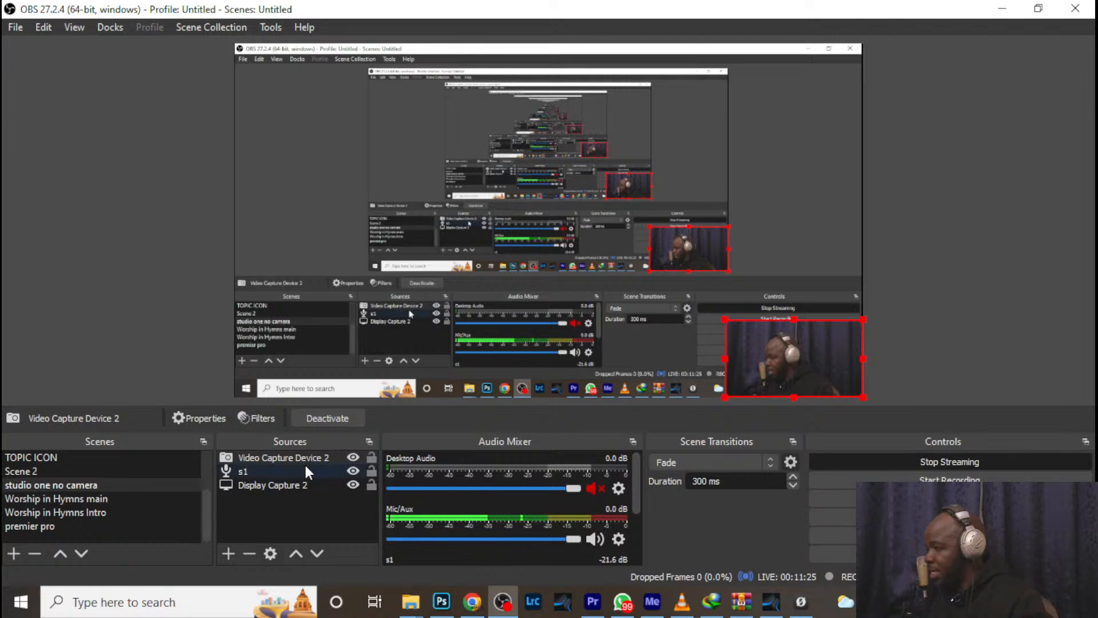
pyautogui.click(227, 553)
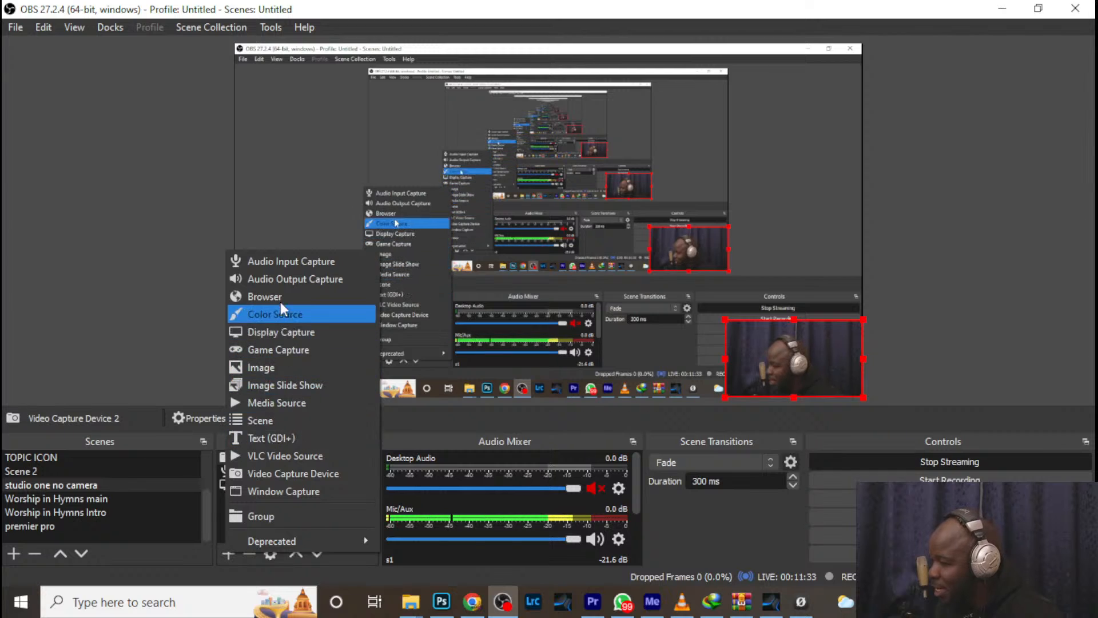
pyautogui.click(280, 261)
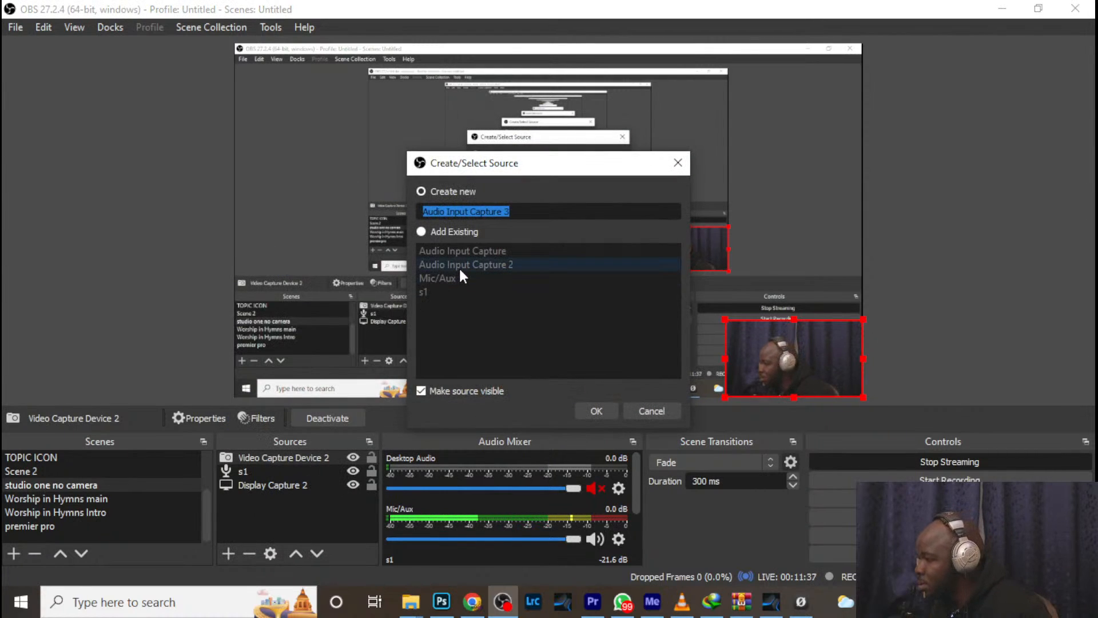
pyautogui.click(420, 234)
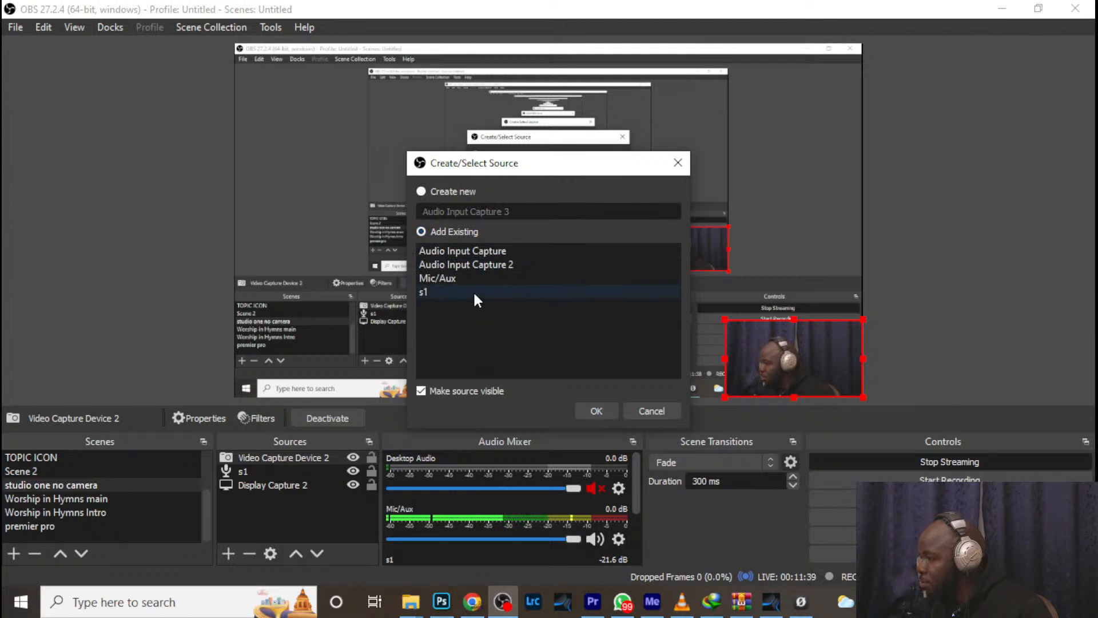
pyautogui.click(474, 264)
pyautogui.click(595, 411)
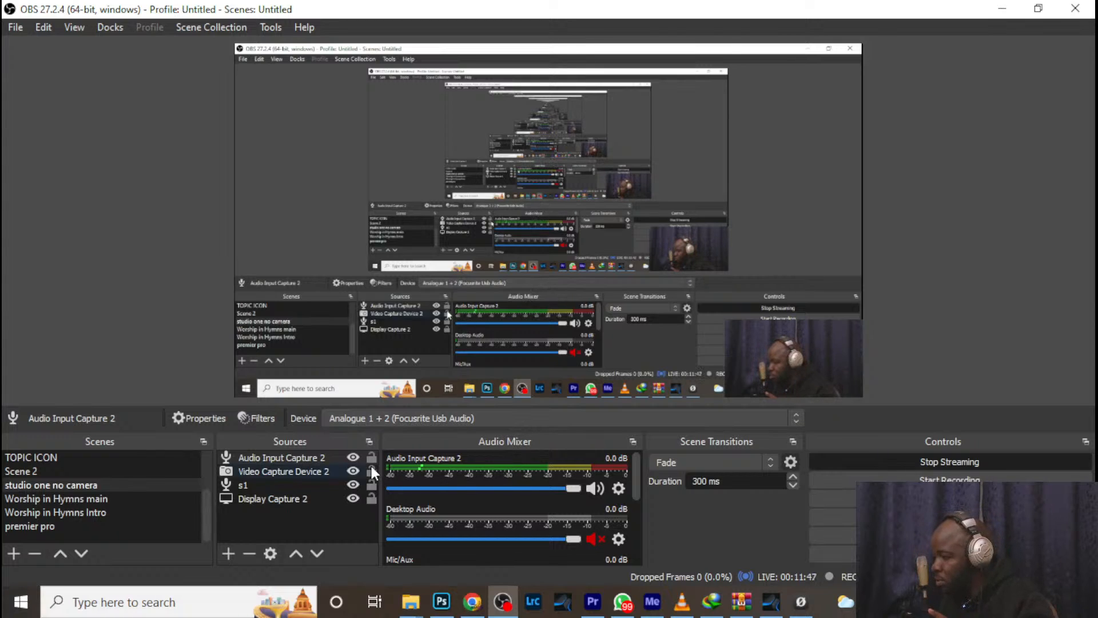
pyautogui.click(318, 456)
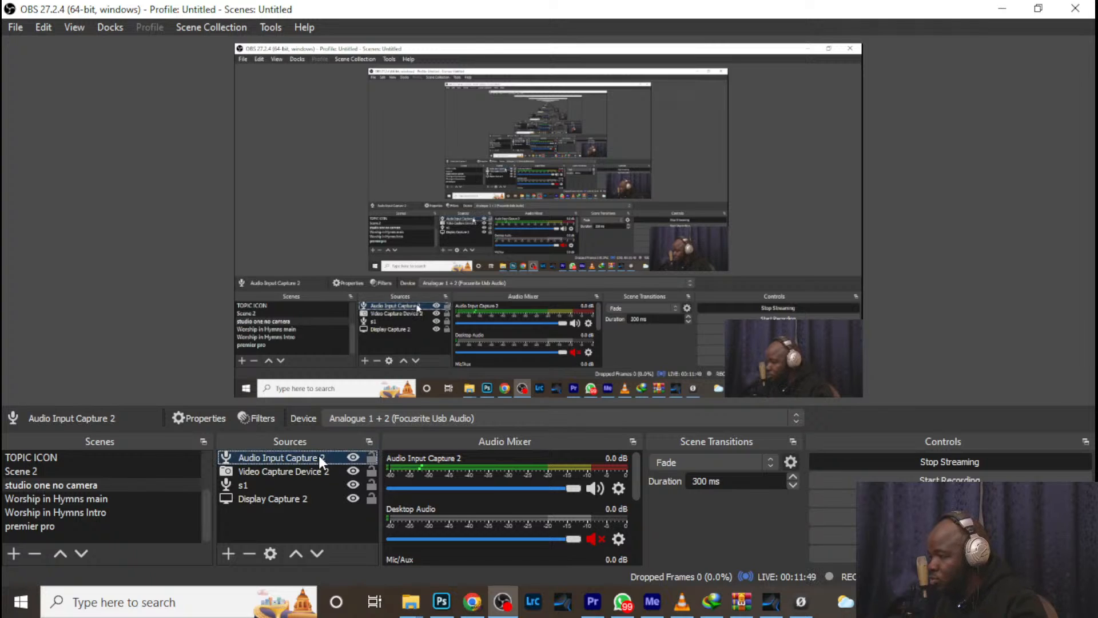
pyautogui.rightClick(317, 456)
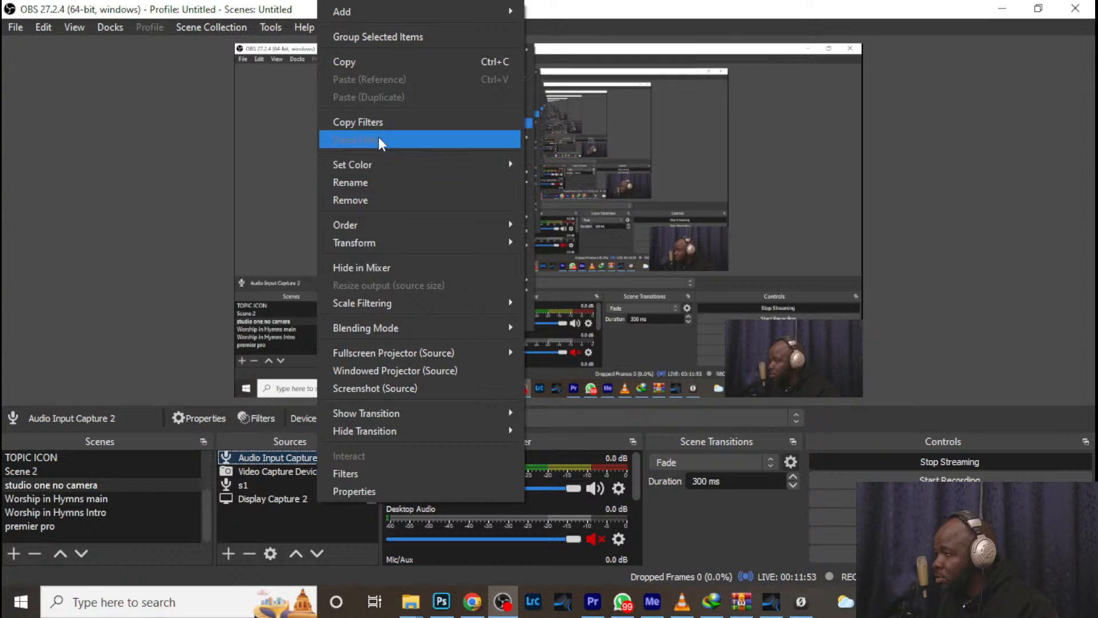
pyautogui.click(111, 179)
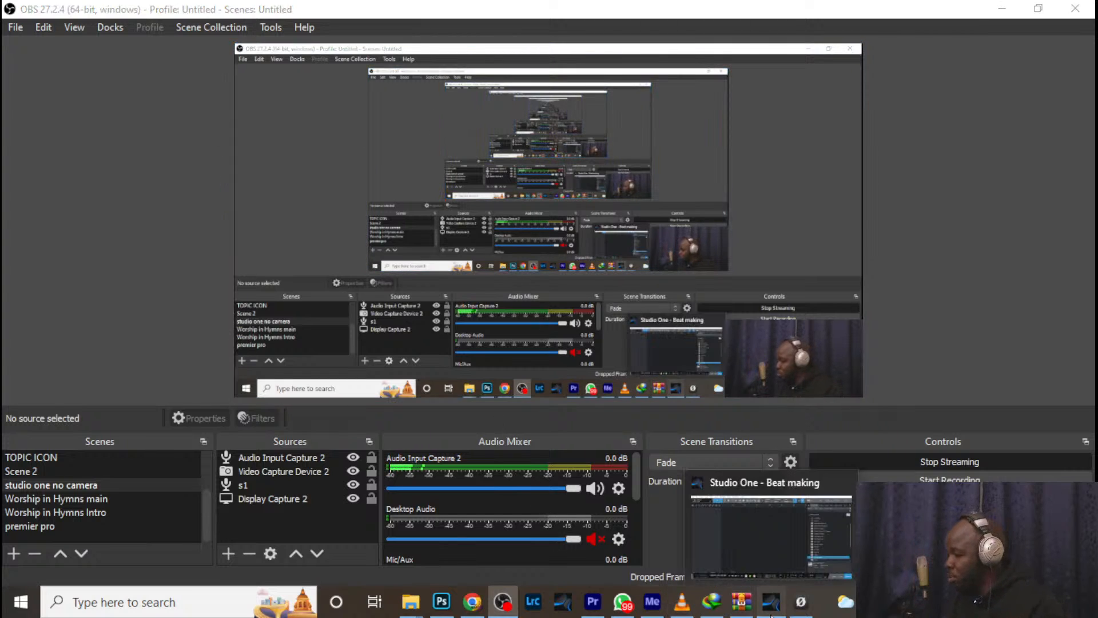
# Switch back to the Beat making song in Studio One
pyautogui.click(771, 602)
pyautogui.moveTo(652, 602)
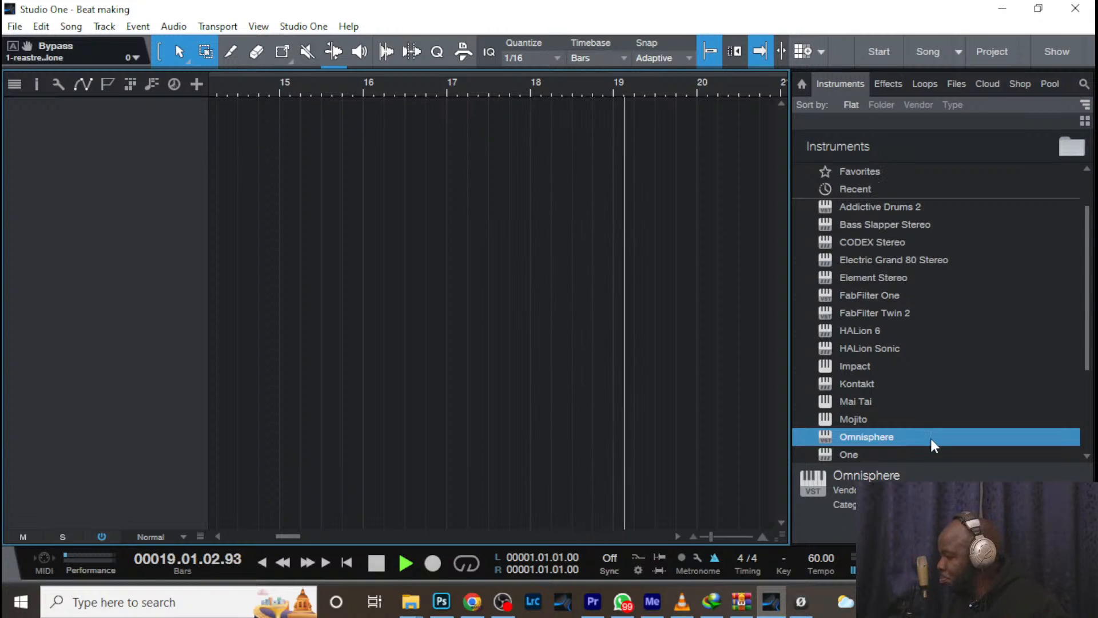
# Load Omnisphere onto a new instrument track in the arrangement and close its plug-in window
pyautogui.moveTo(931, 438); pyautogui.dragTo(361, 272)
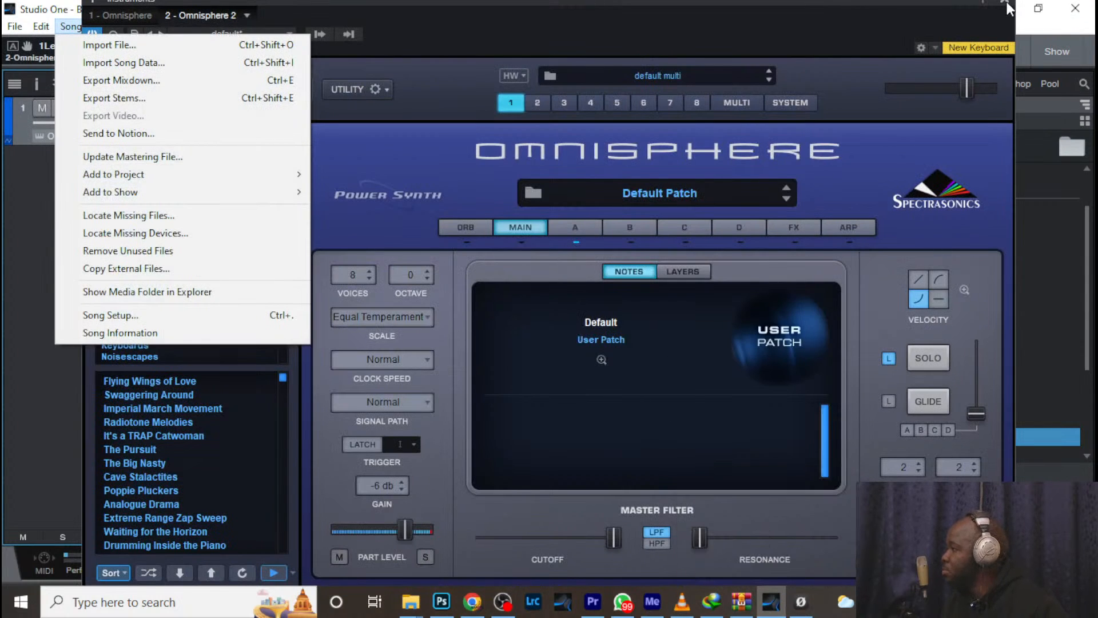
pyautogui.click(1006, 2)
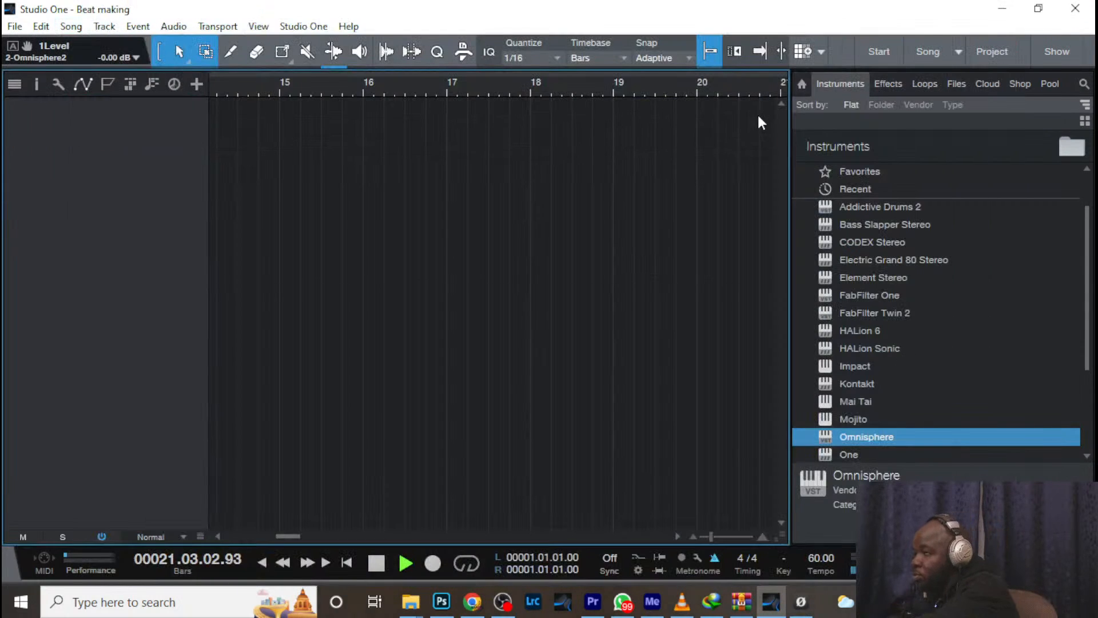
# Add an empty instrument track to the song and rename it guitar
pyautogui.click(105, 27)
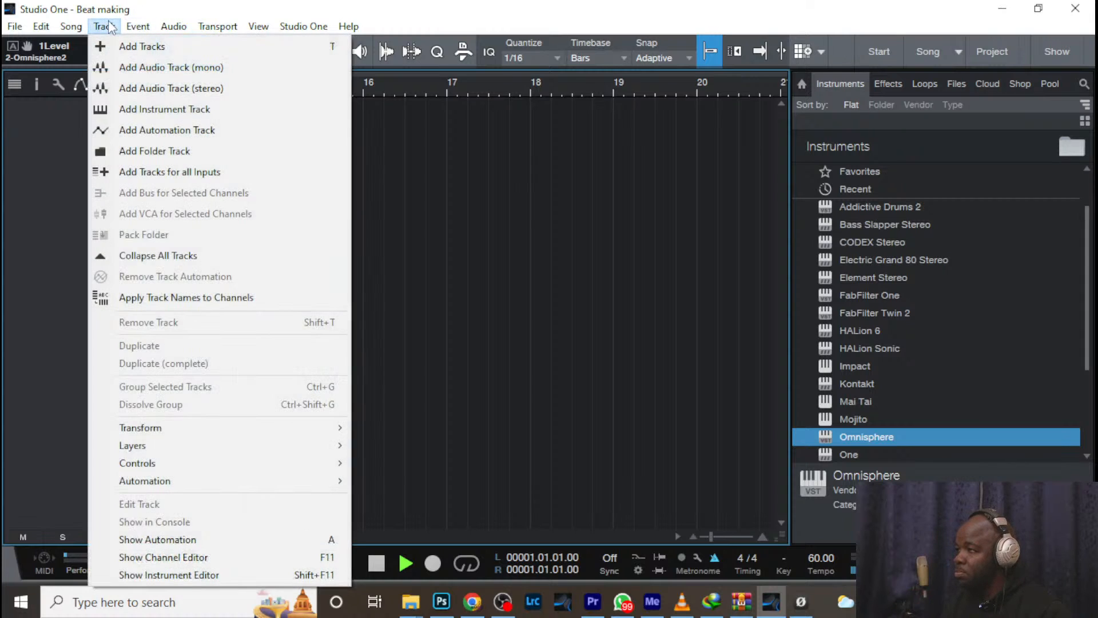
pyautogui.click(129, 107)
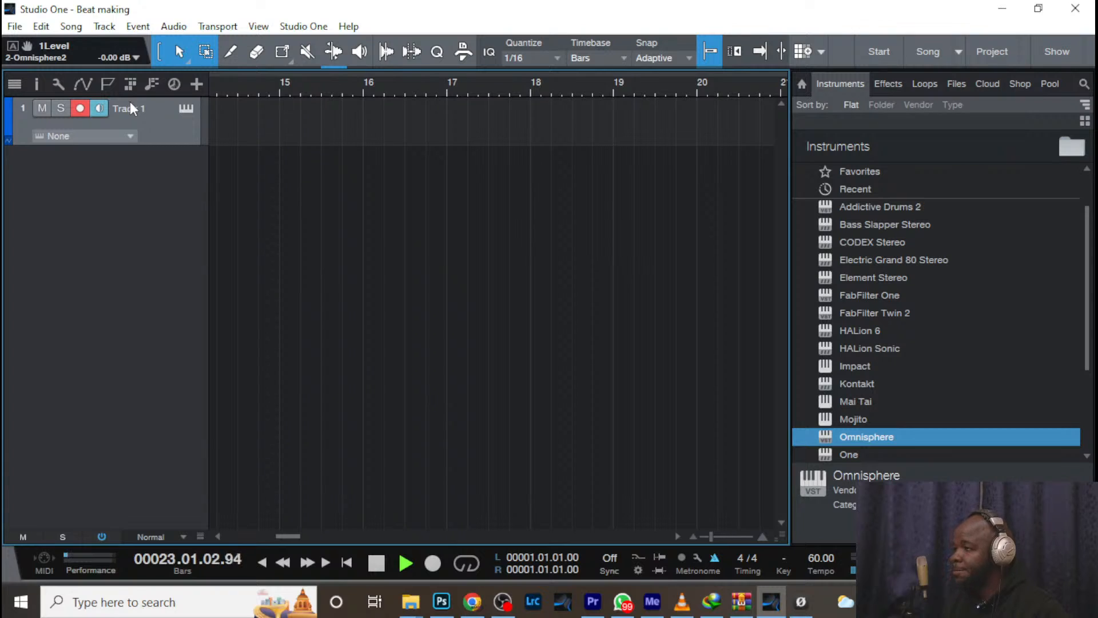
pyautogui.doubleClick(140, 111)
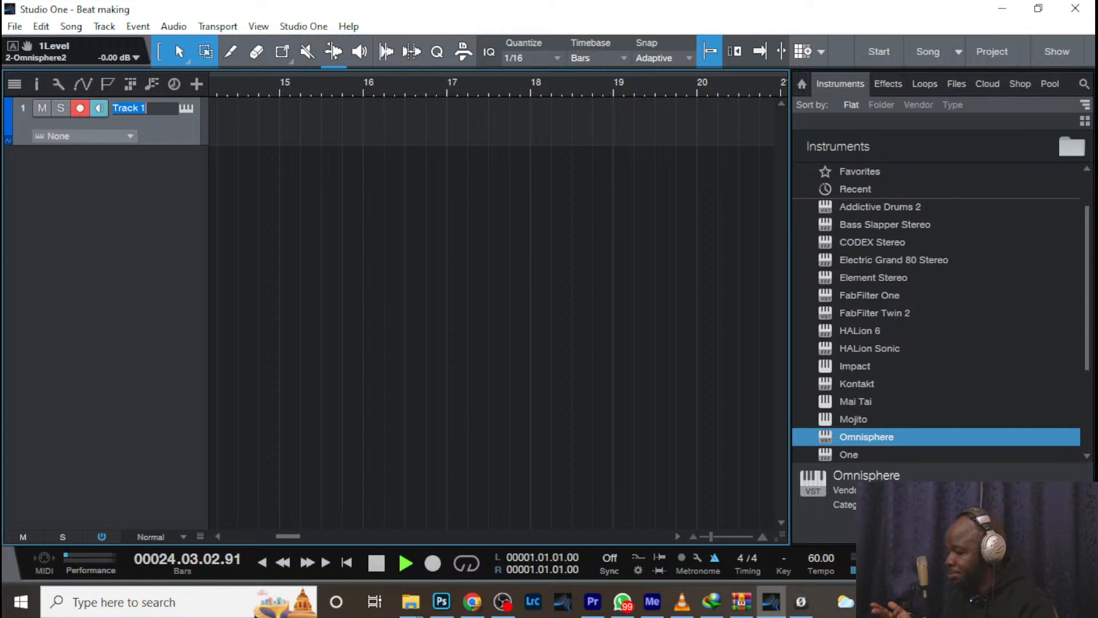
pyautogui.write('g')
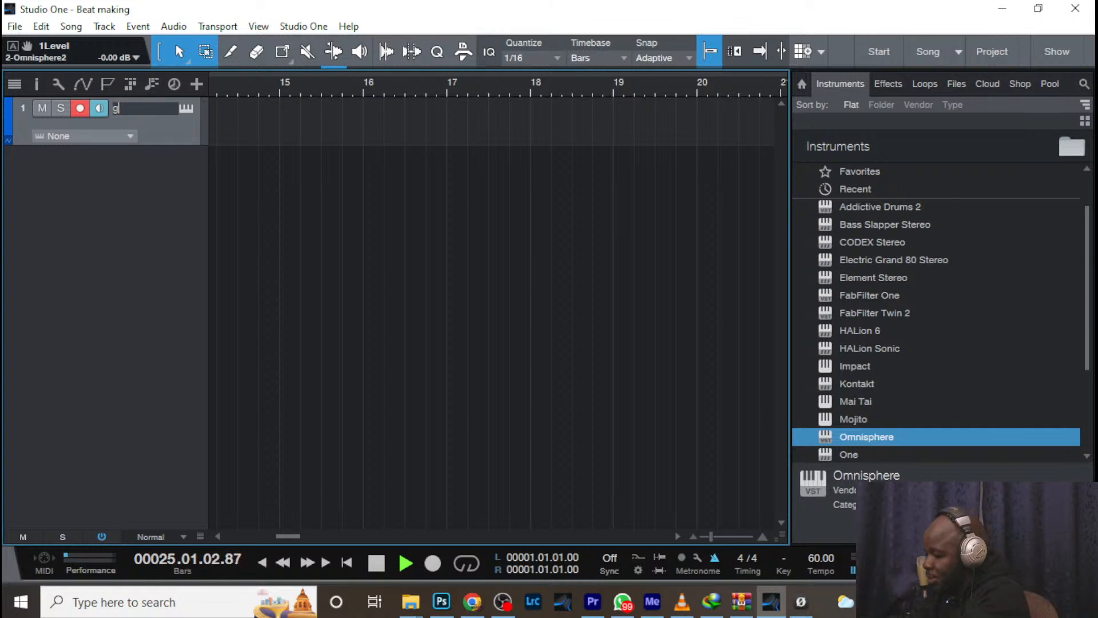
pyautogui.write('uitar')
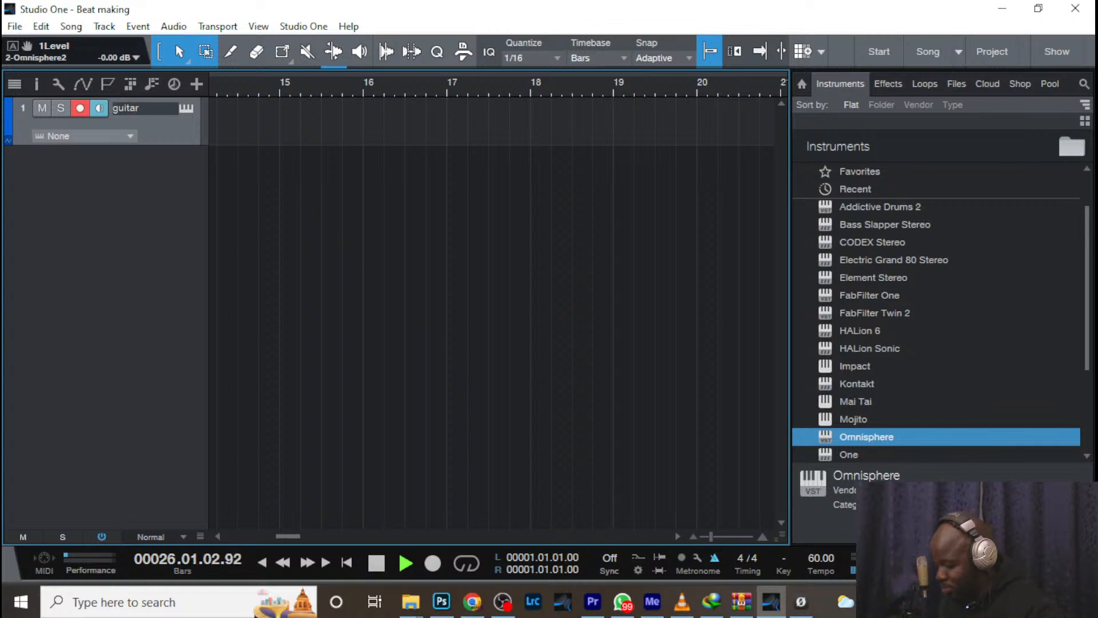
pyautogui.click(137, 221)
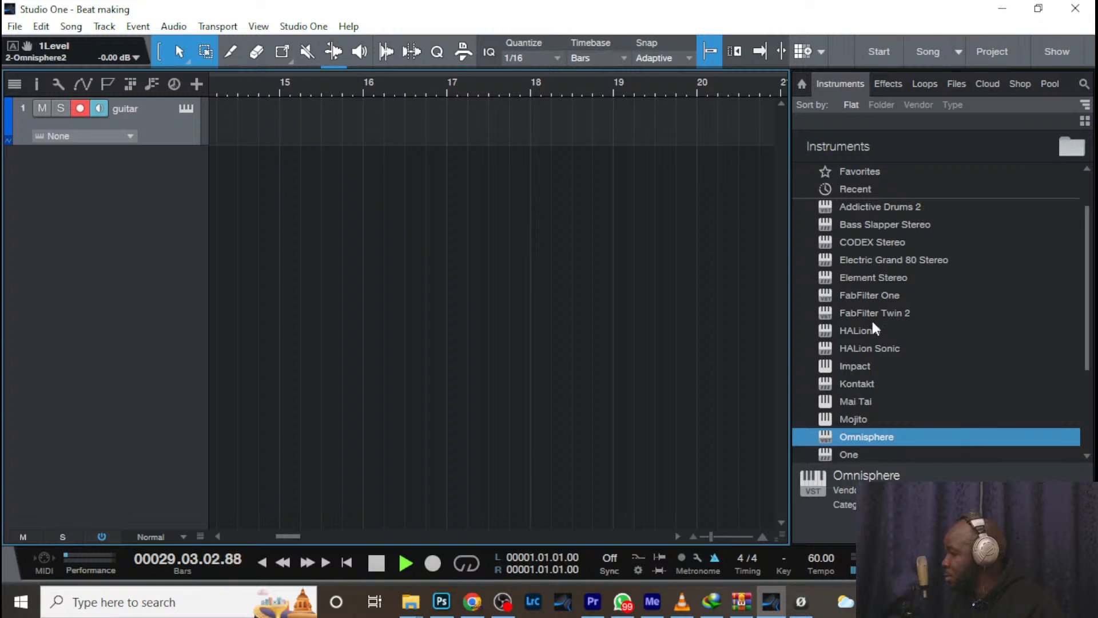
# Find Kontakt among the available instruments and load it onto the guitar track
pyautogui.scroll(-3, 873, 325)
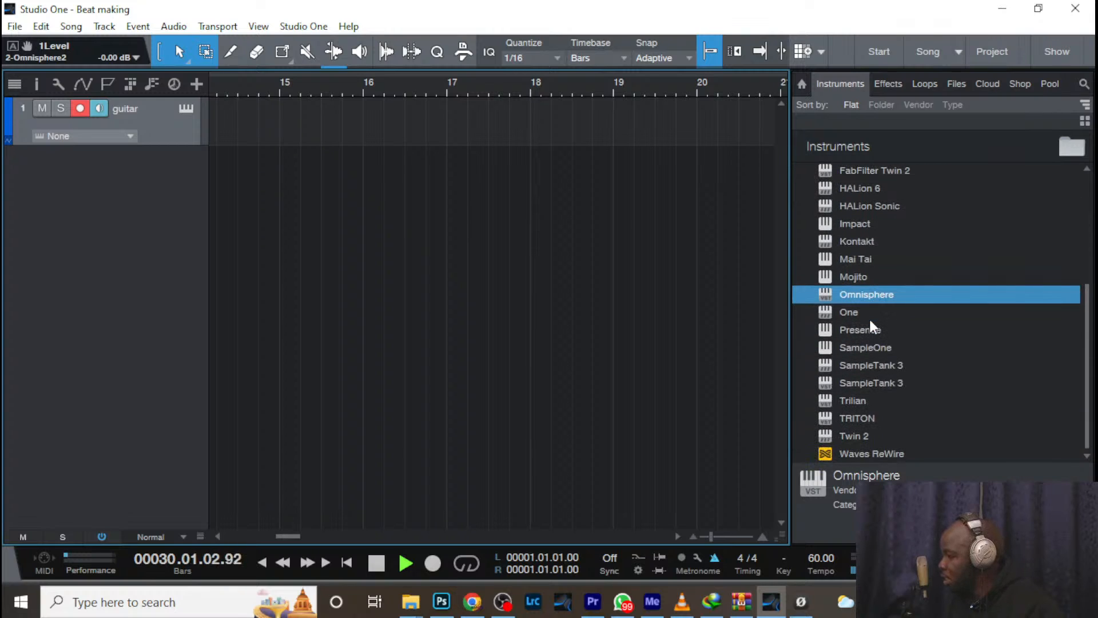
pyautogui.scroll(2, 868, 334)
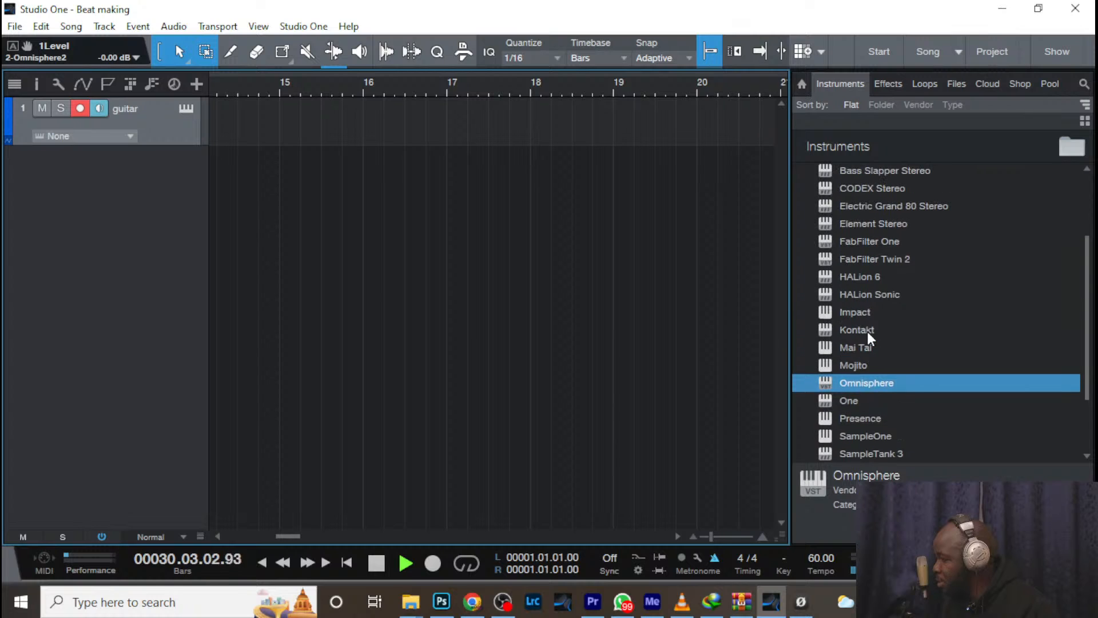
pyautogui.click(864, 330)
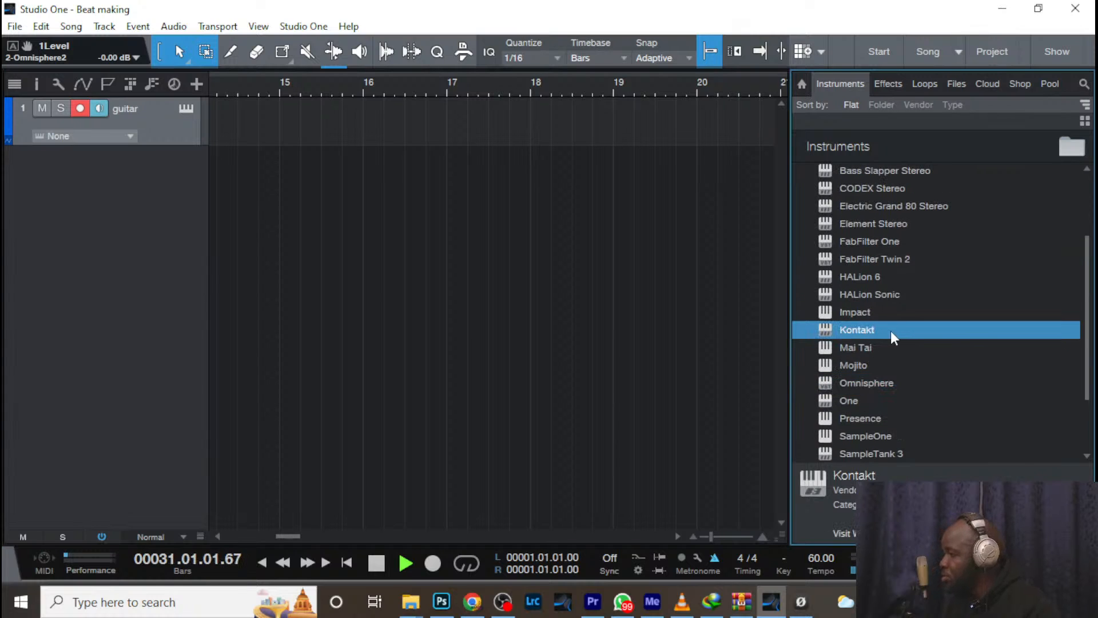
pyautogui.moveTo(891, 331); pyautogui.dragTo(180, 113)
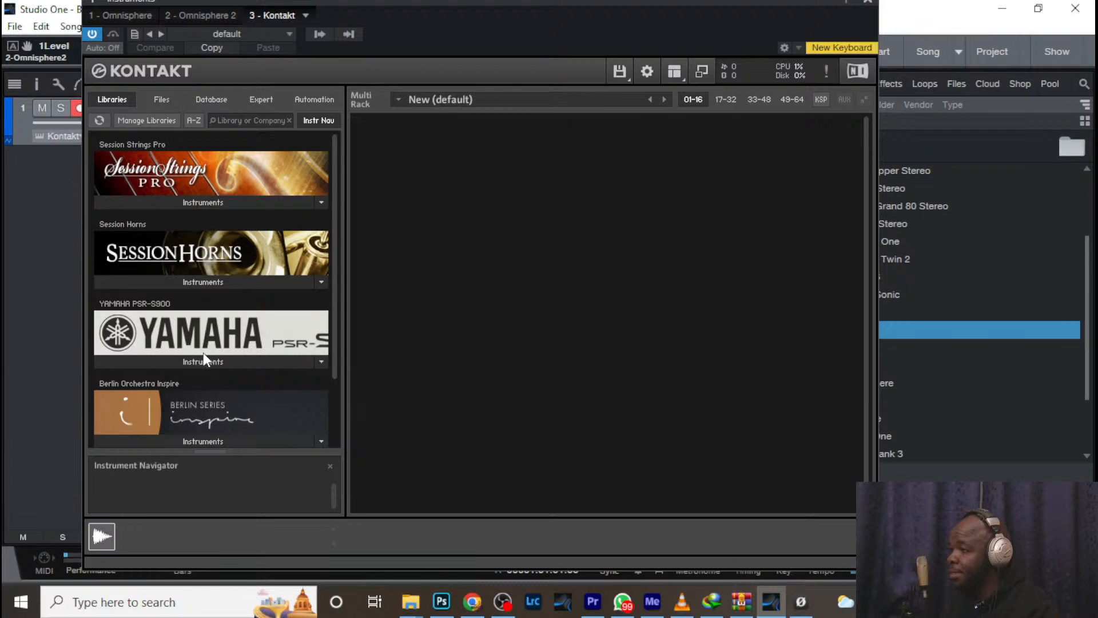
# Load the 002_SteelGuitar S.Art! instrument from Kontakt's YAMAHA PSR-S900 library and close the plug-in window
pyautogui.click(215, 362)
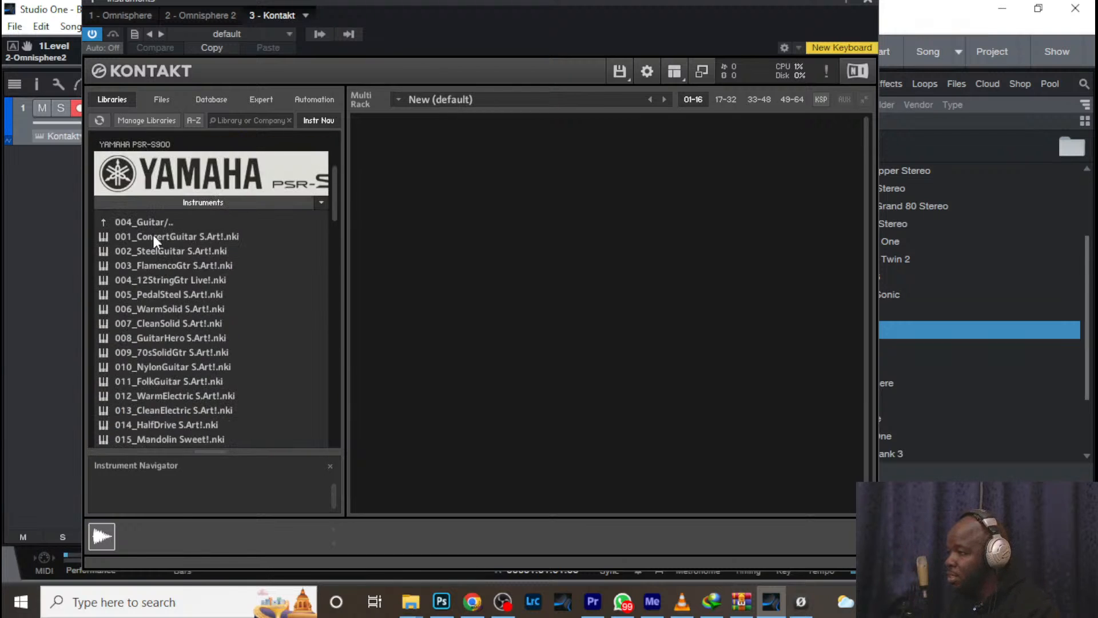
pyautogui.scroll(-1, 153, 235)
pyautogui.moveTo(153, 228); pyautogui.dragTo(393, 235)
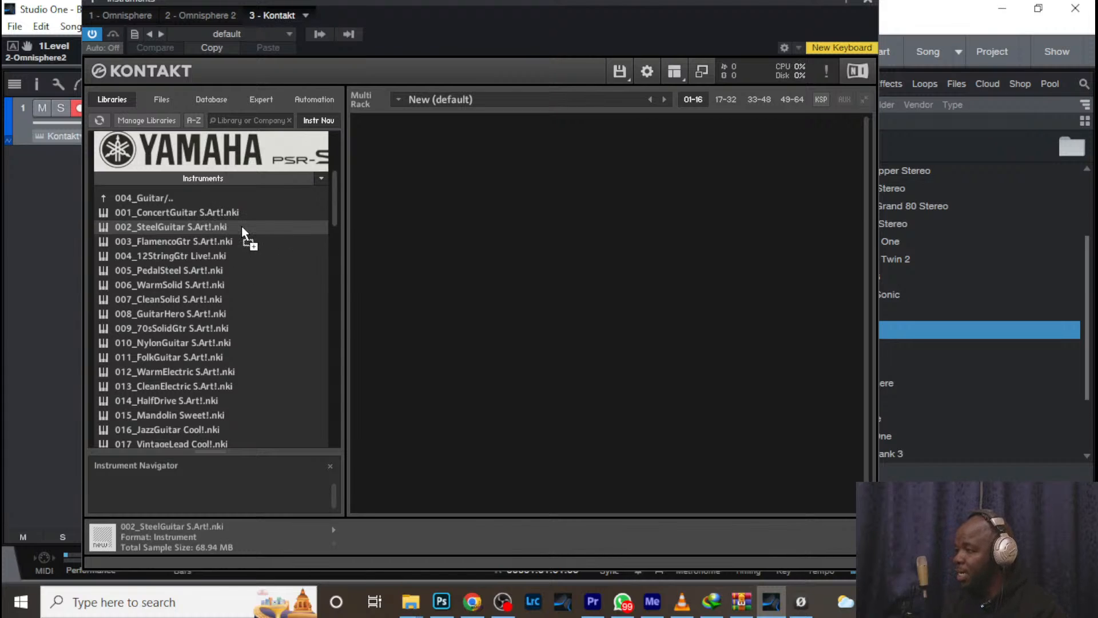
pyautogui.doubleClick(225, 222)
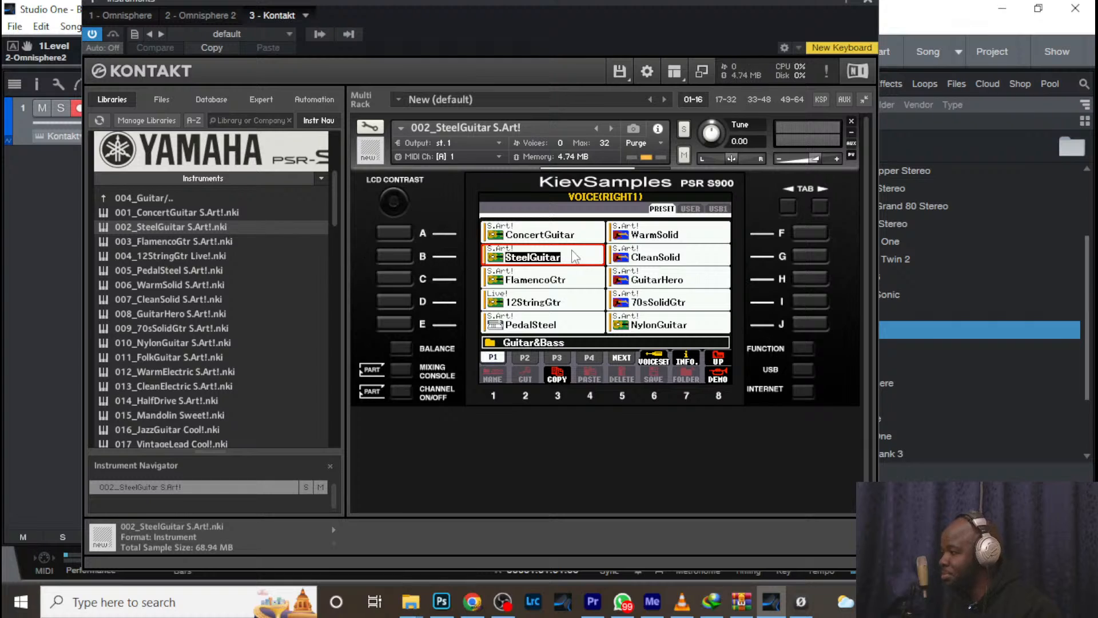
pyautogui.click(868, 1)
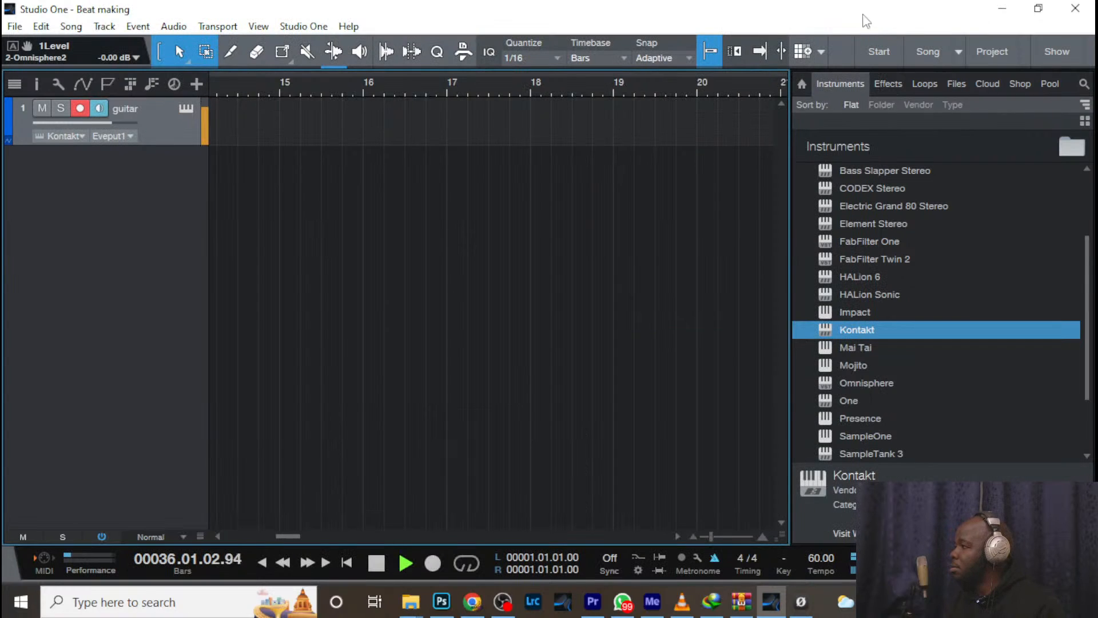
# Switch to OBS Studio to check the stream and its audio levels, and return to the Beat making song
pyautogui.click(503, 601)
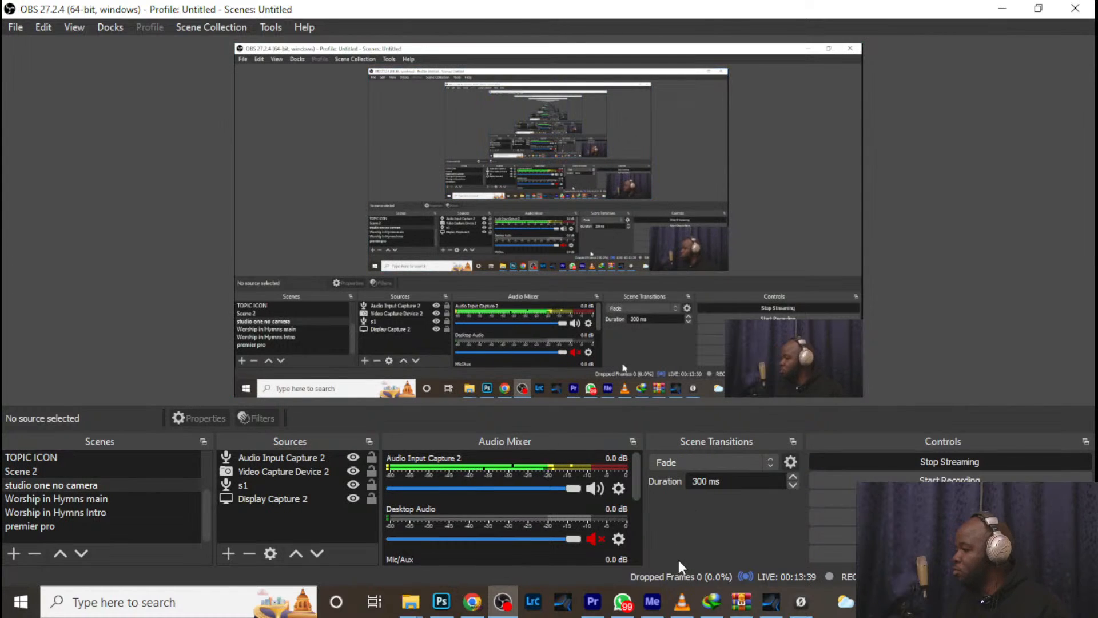
pyautogui.click(772, 606)
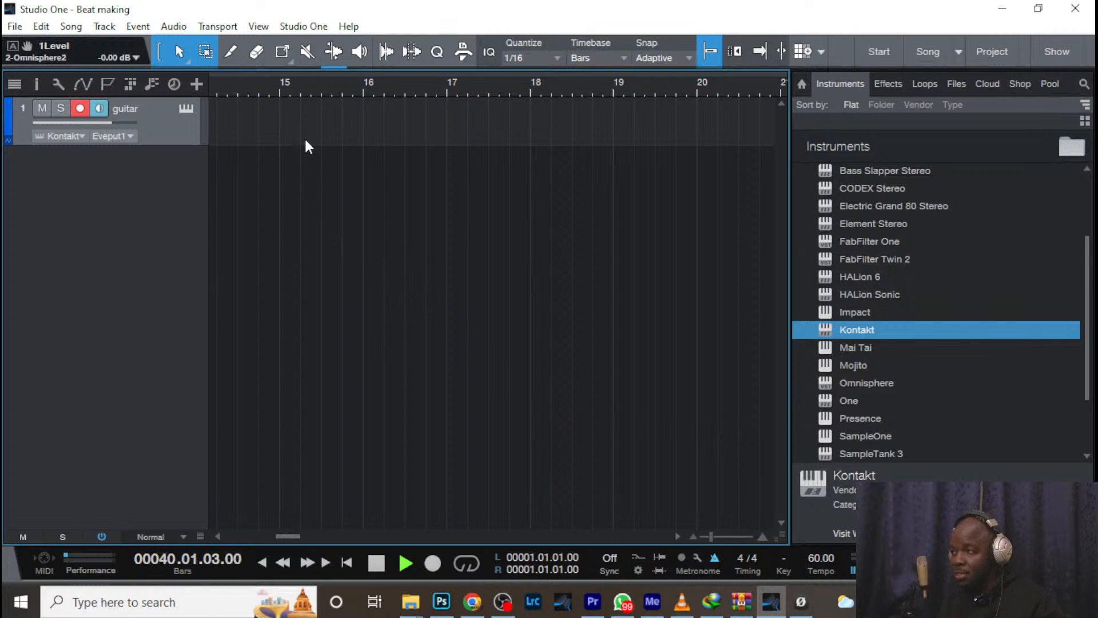
# Stop playback, return the playhead to the song start and turn on the metronome's precount
pyautogui.moveTo(218, 80); pyautogui.dragTo(361, 30)
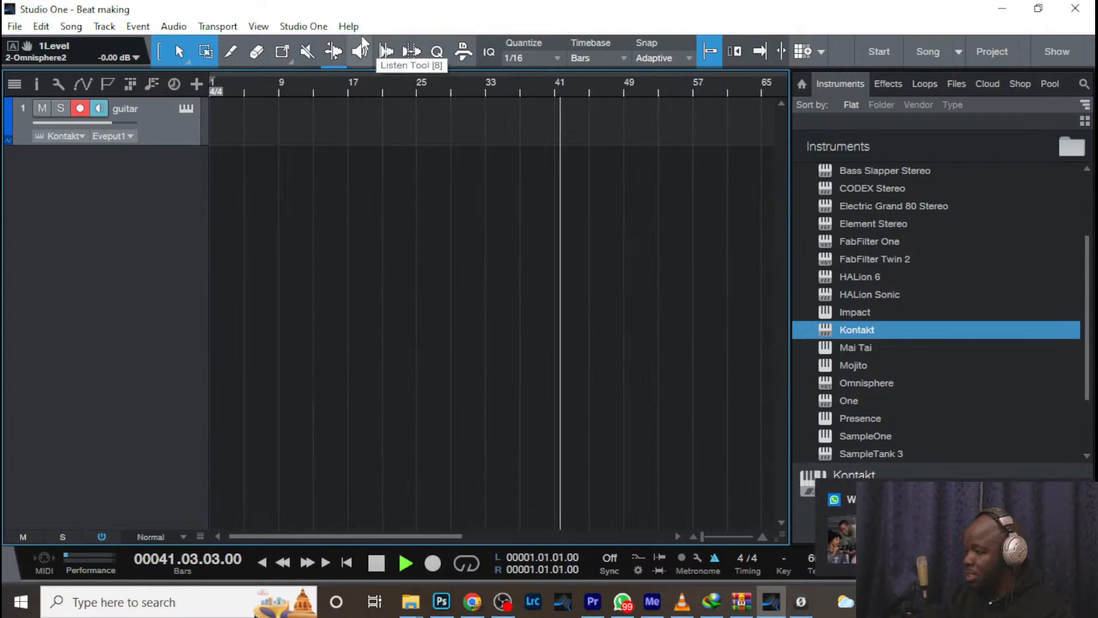
pyautogui.press('space')
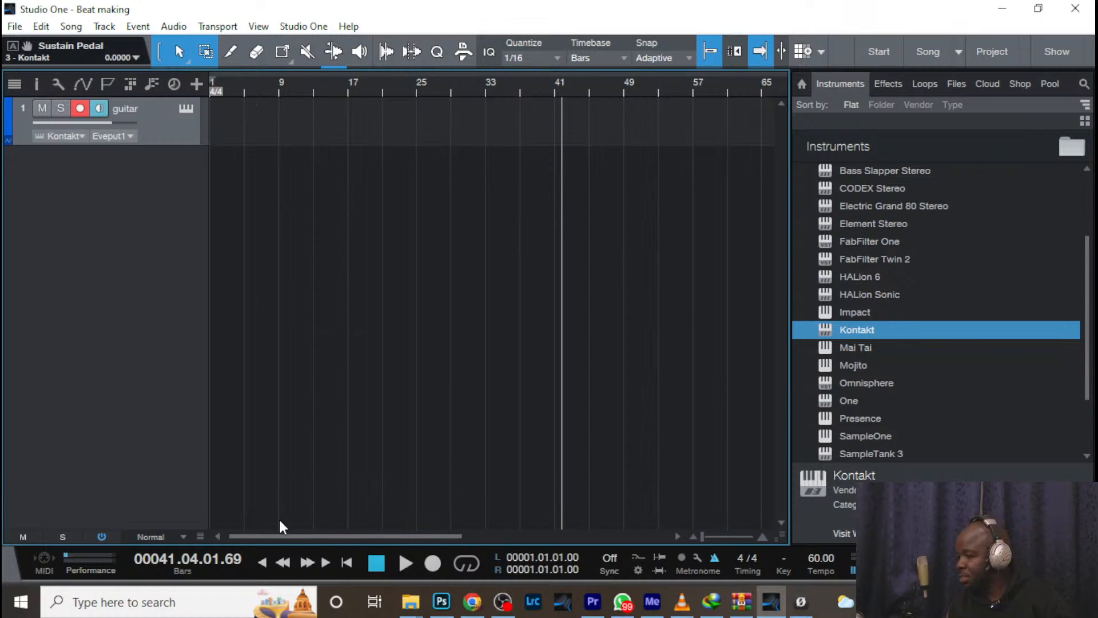
pyautogui.click(266, 563)
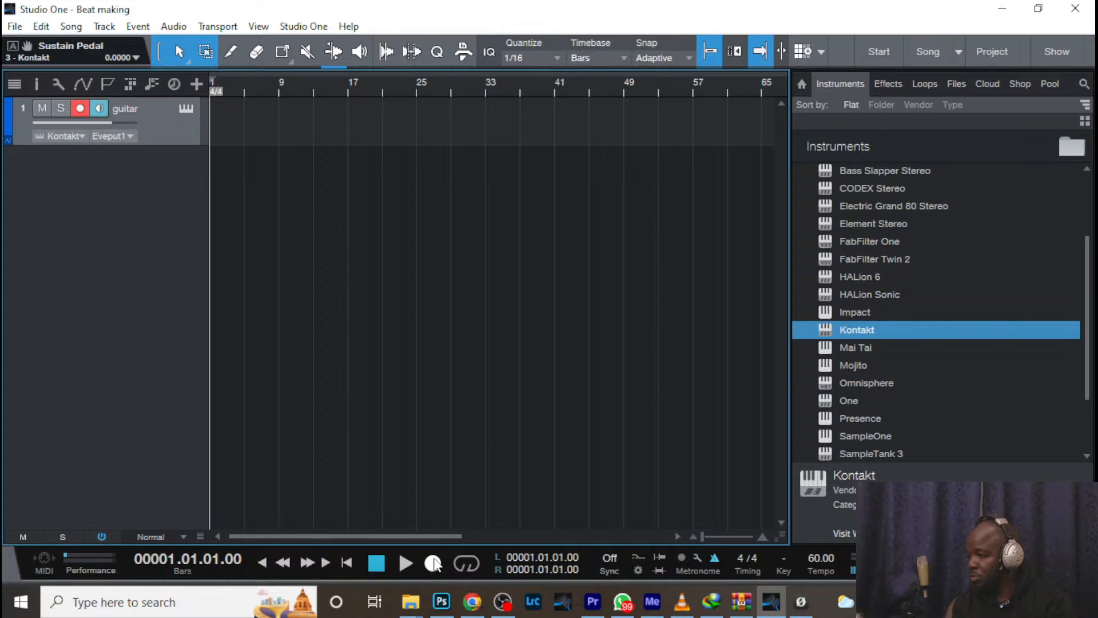
pyautogui.click(681, 555)
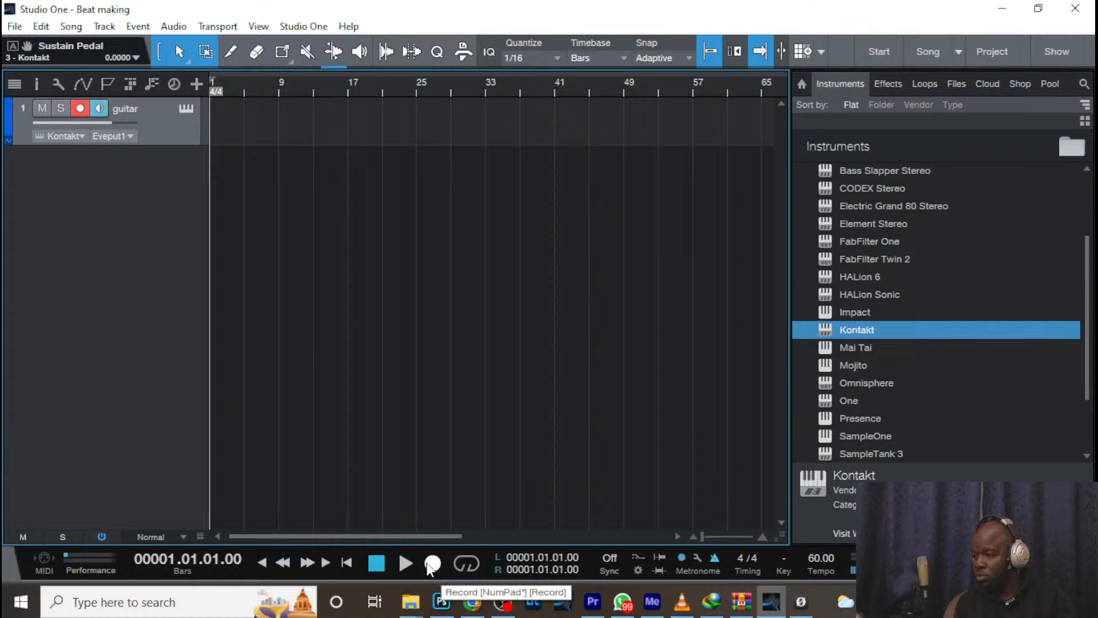
# Record a guitar take of about four bars from the song start with the precount running
pyautogui.moveTo(442, 601)
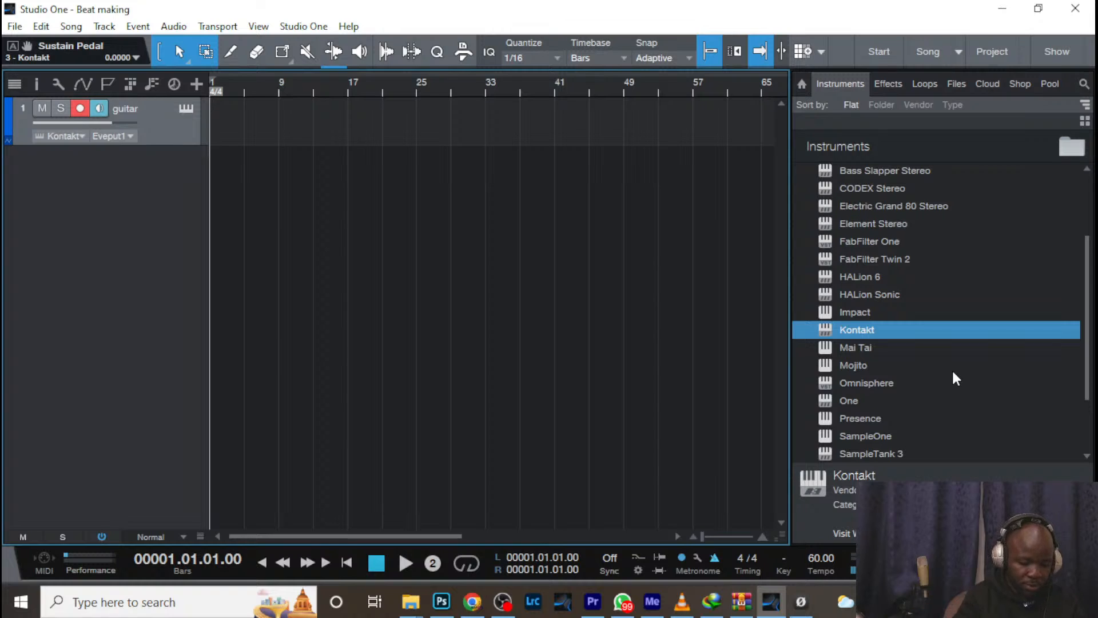
pyautogui.press('KP_Multiply')
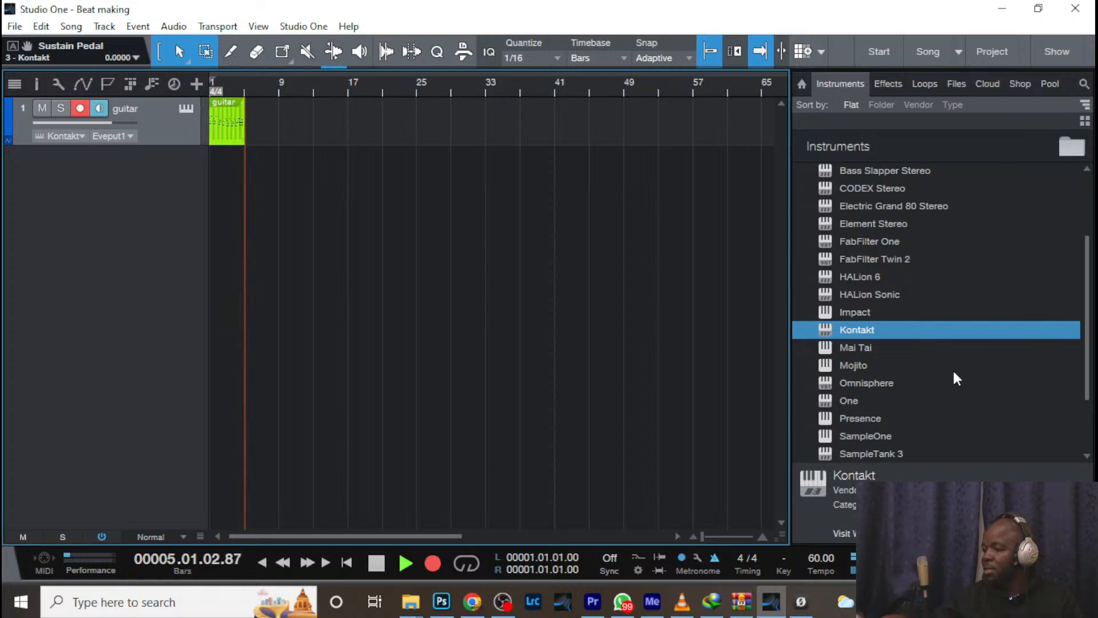
pyautogui.press('space')
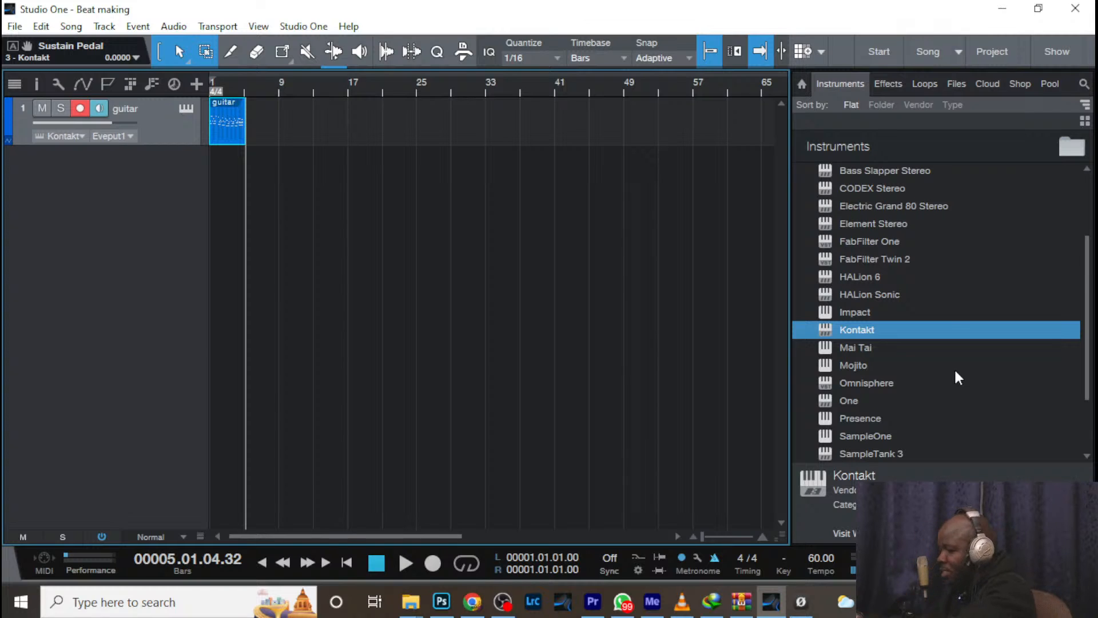
# Play the recorded guitar take from the song start and undo the accidental time signature marker
pyautogui.press('Home')
pyautogui.press('space')
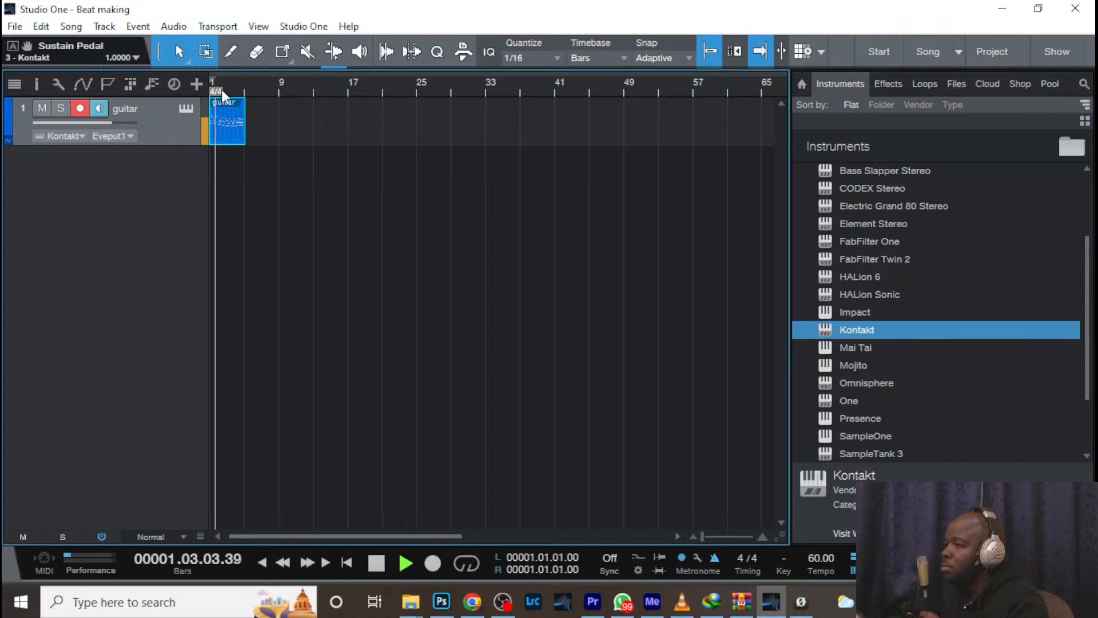
pyautogui.moveTo(221, 91)
pyautogui.mouseDown()
pyautogui.moveTo(348, 139)
pyautogui.moveTo(439, 118)
pyautogui.mouseUp()
pyautogui.press('space')
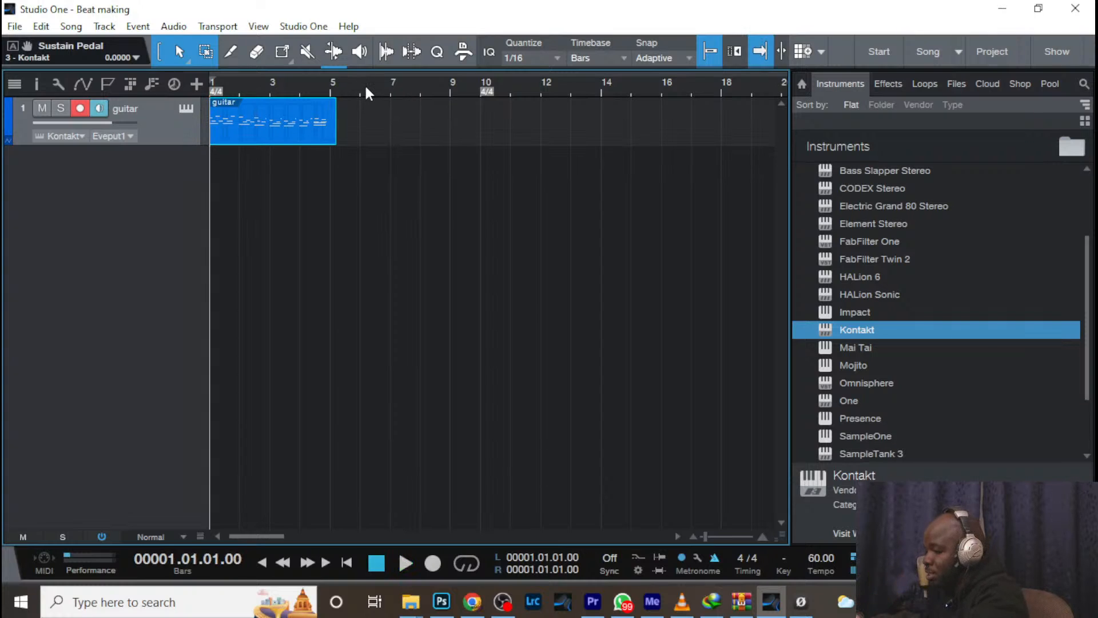
pyautogui.hotkey('ctrl', 'z')
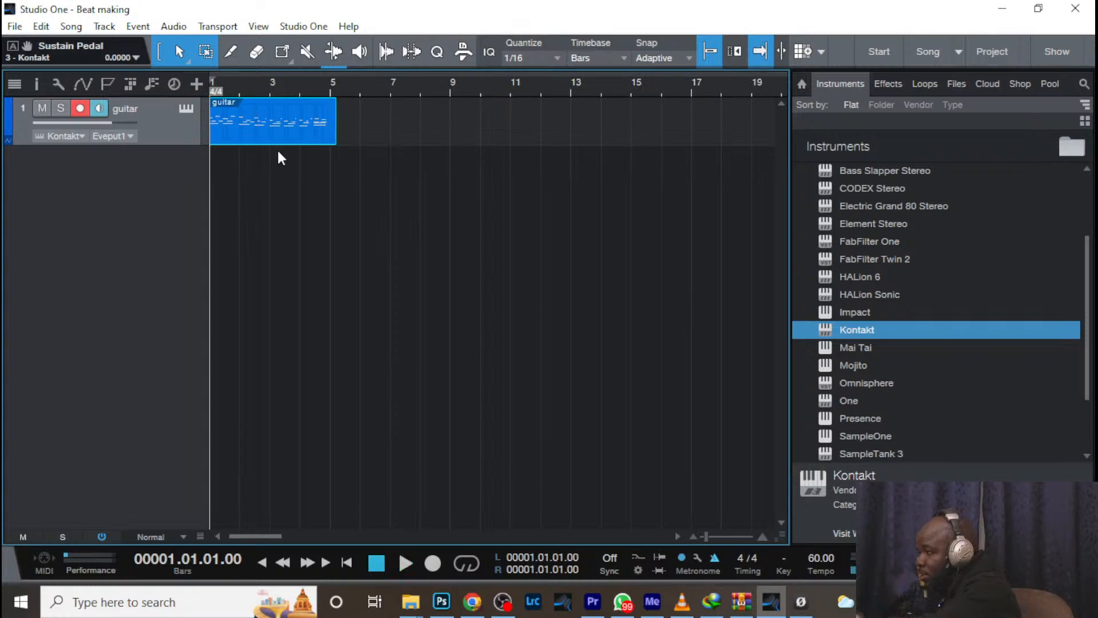
# Delete the first guitar take and record a new one of about four bars from the song start
pyautogui.press('Delete')
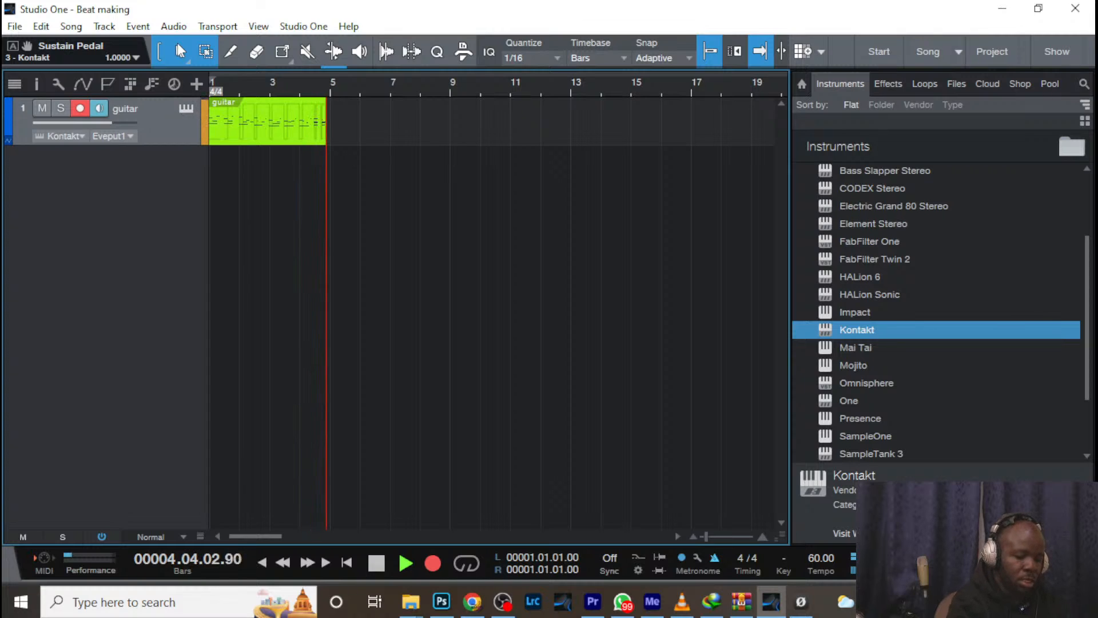
pyautogui.press('space')
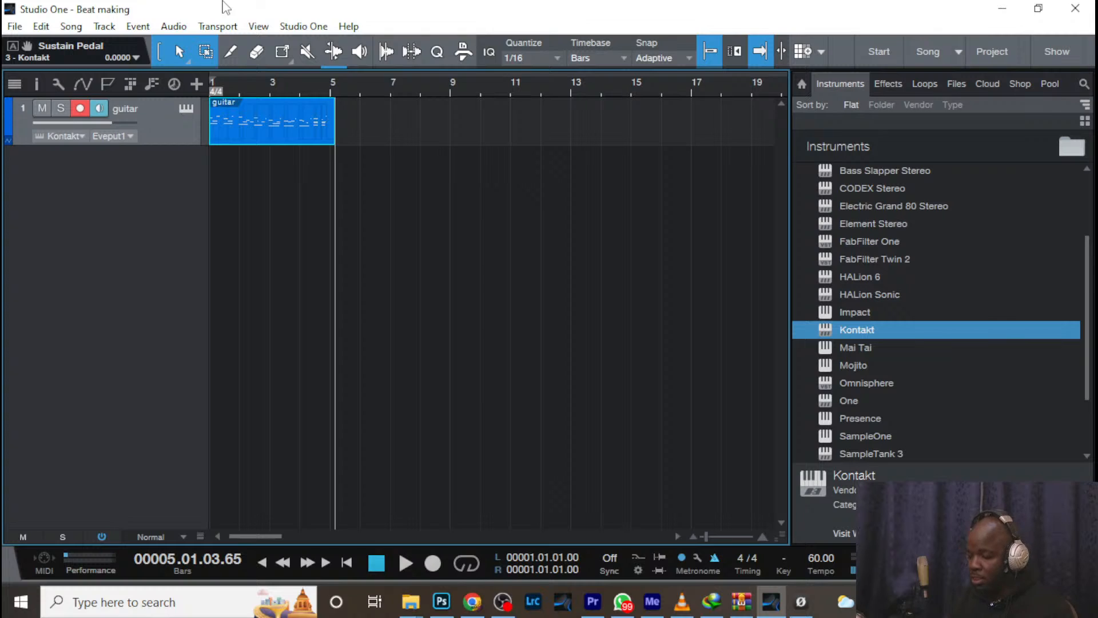
# Dismiss the IObit Uninstaller notification and play the new guitar take from the song start
pyautogui.moveTo(593, 605)
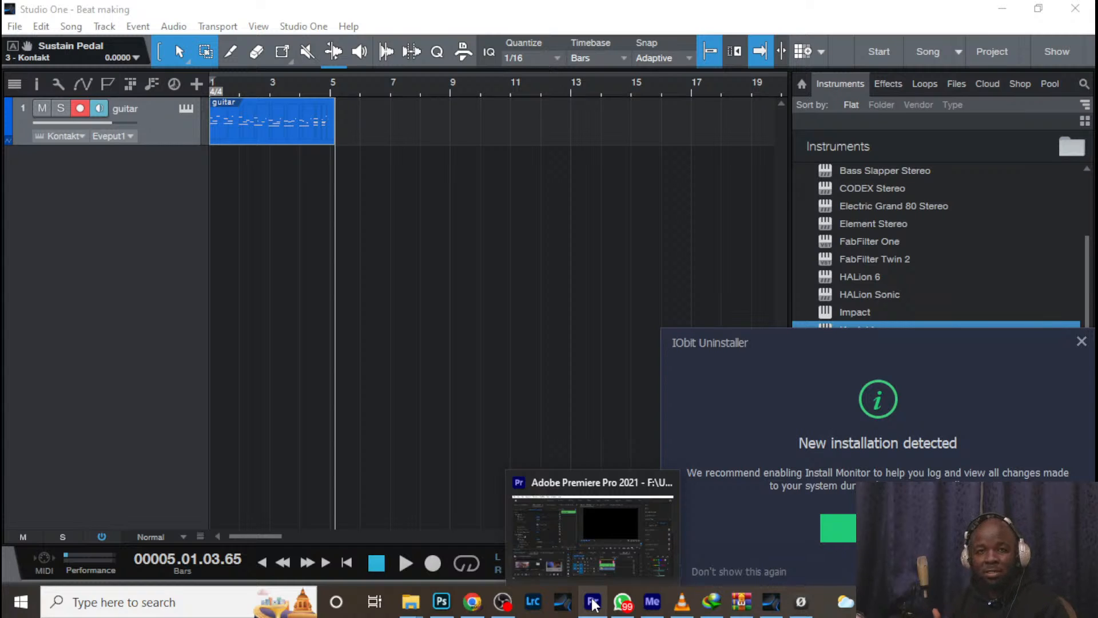
pyautogui.click(1081, 341)
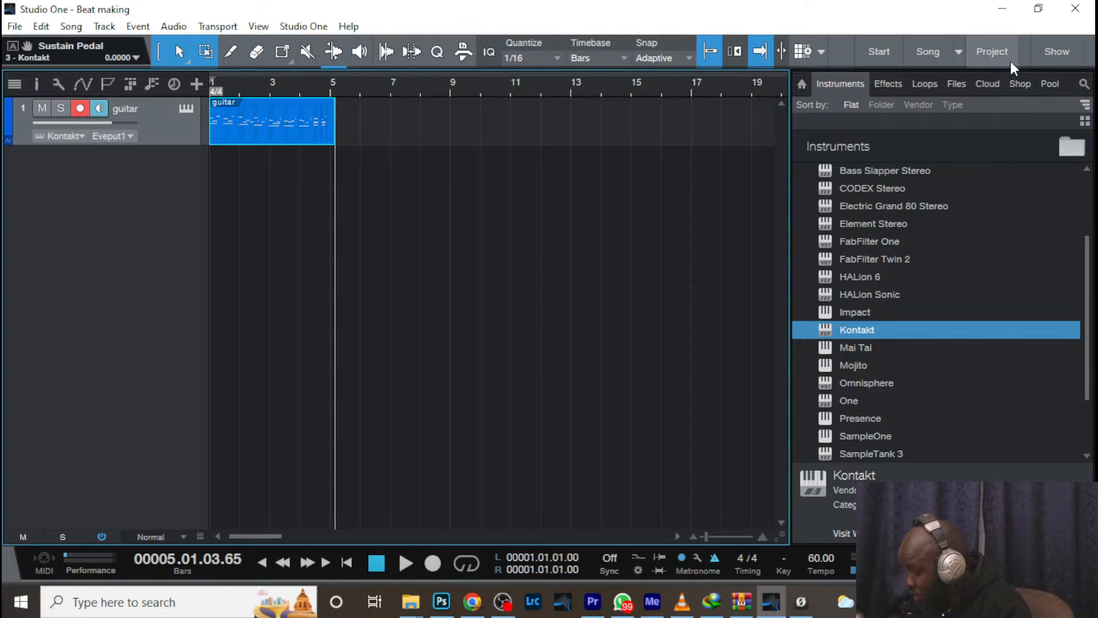
pyautogui.press('Home')
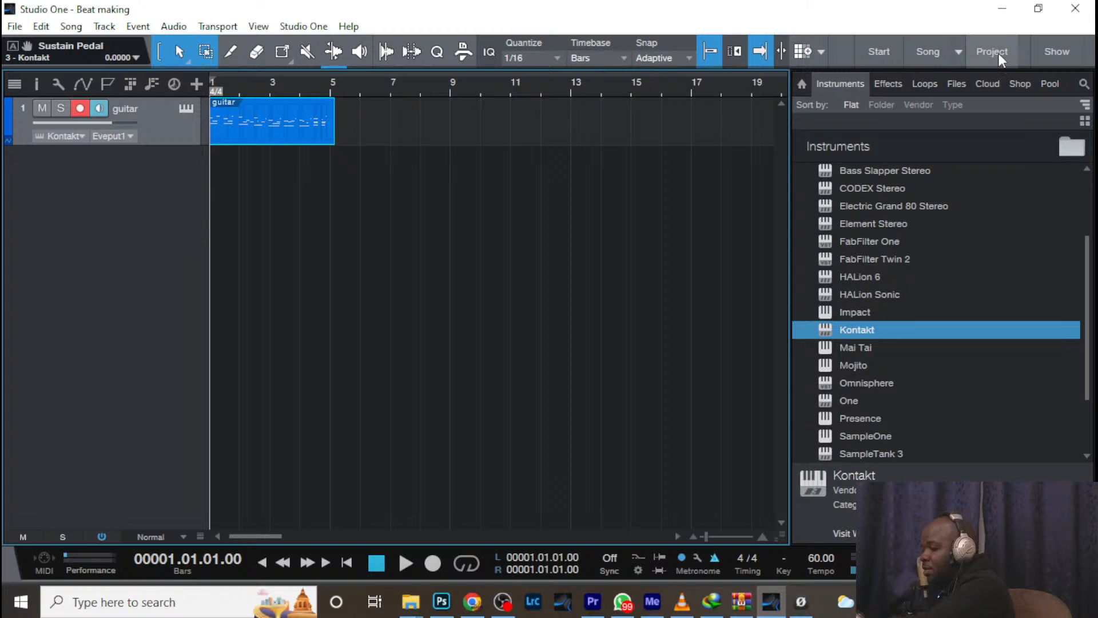
pyautogui.press('space')
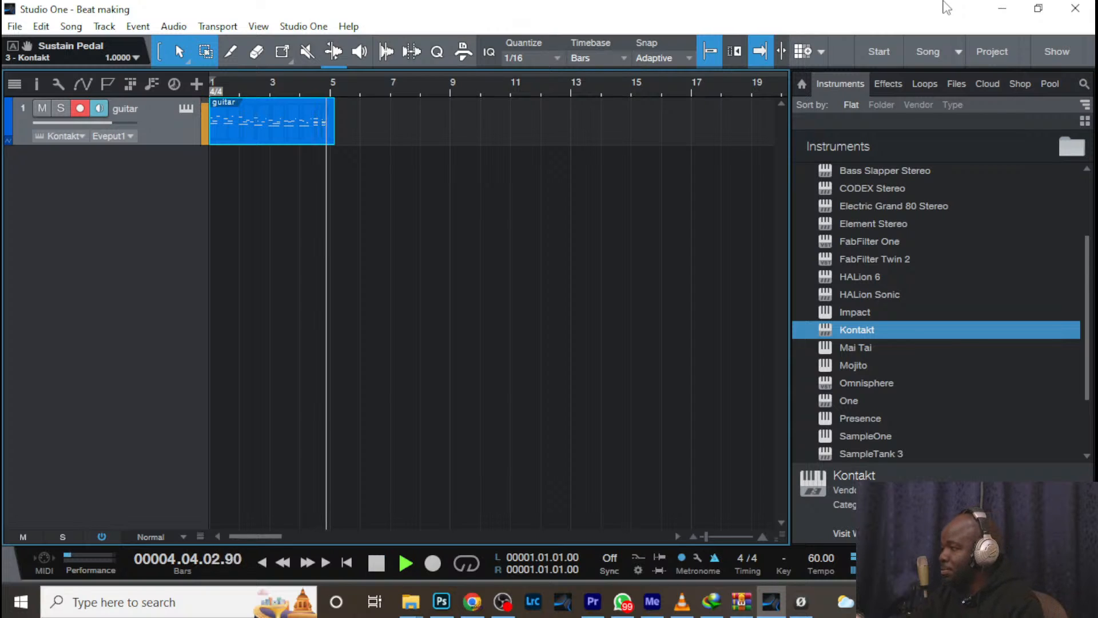
pyautogui.press('space')
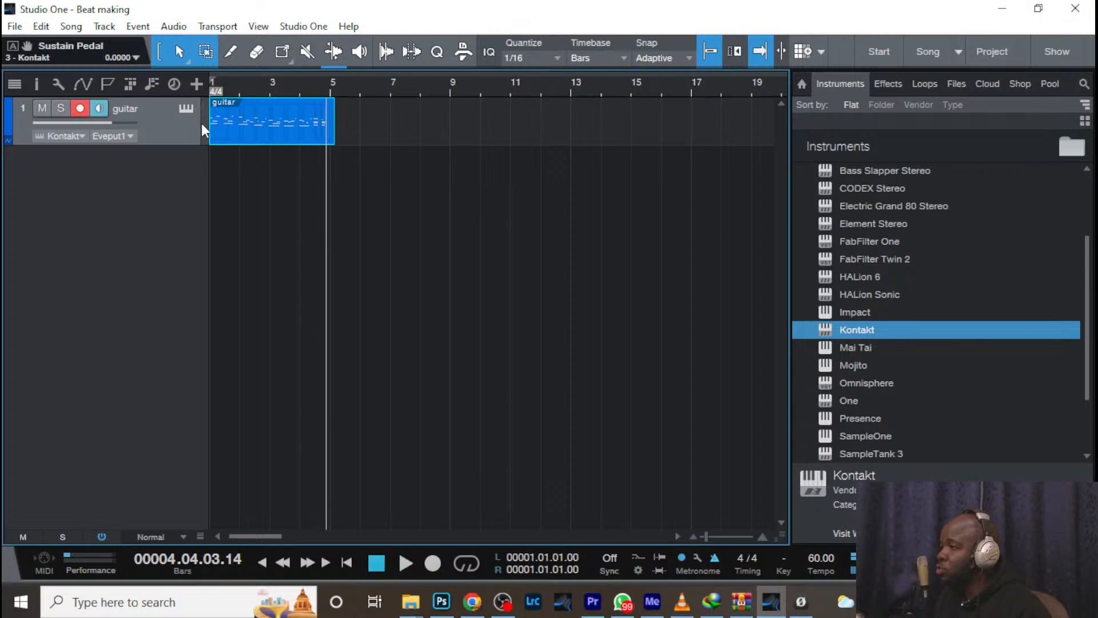
# Show the quantize settings and set the song's quantize value to 1/8
pyautogui.click(439, 52)
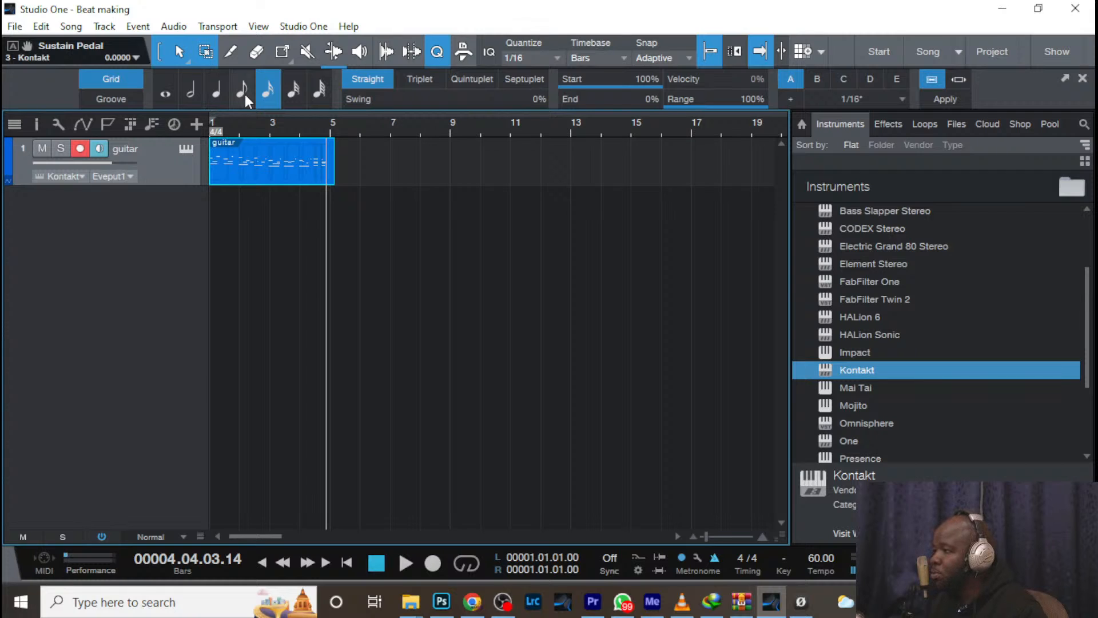
pyautogui.click(555, 58)
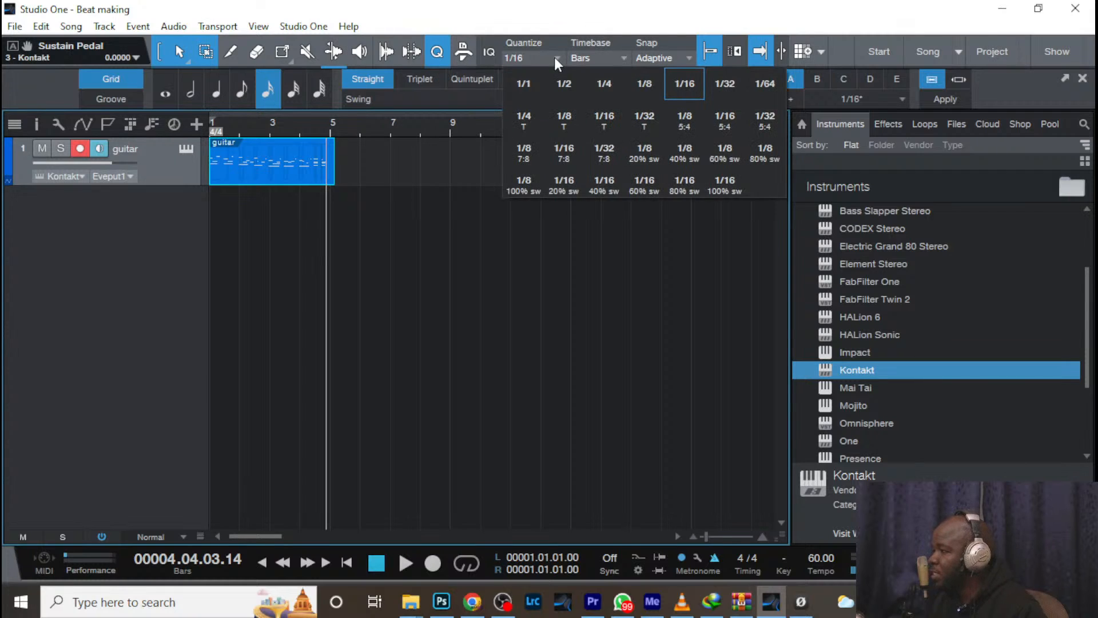
pyautogui.click(638, 86)
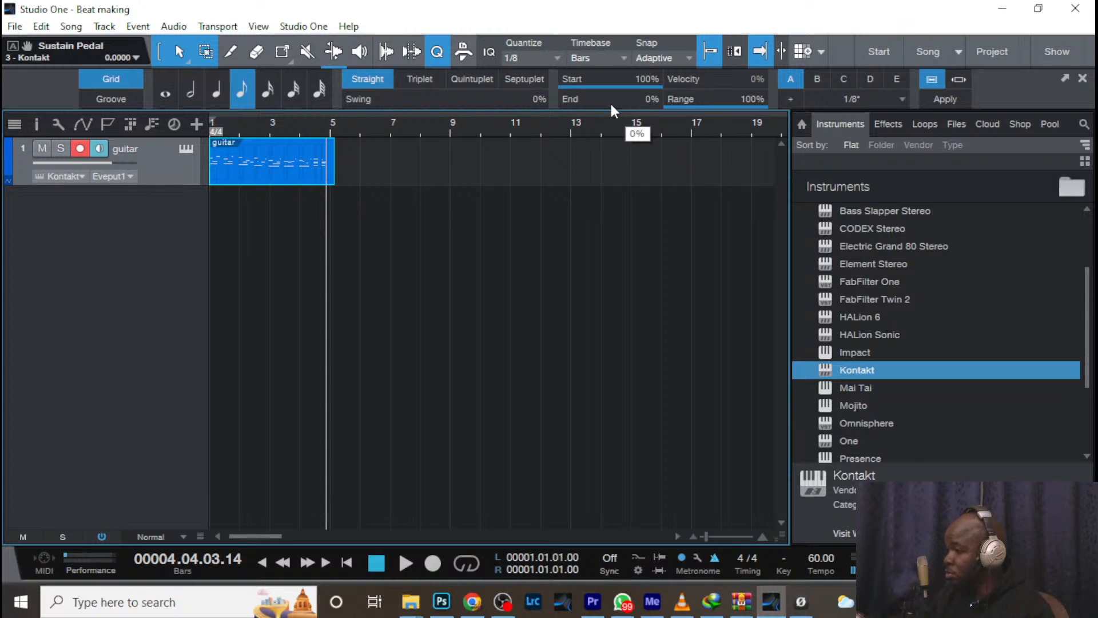
# Play the guitar part from the song start and replay it to check its timing
pyautogui.press(',')
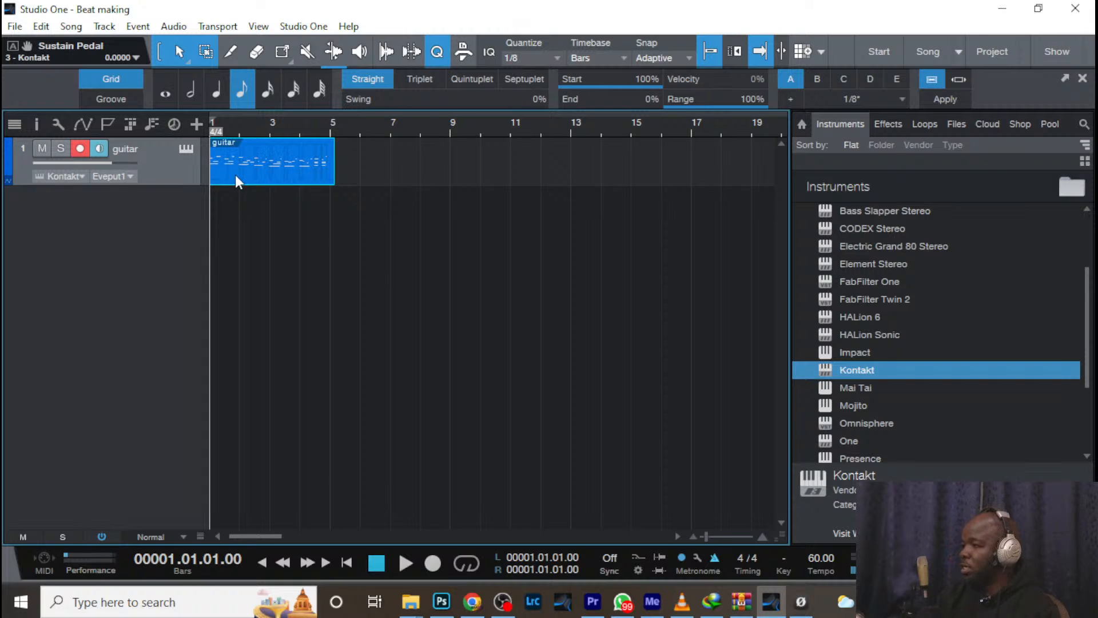
pyautogui.press('space')
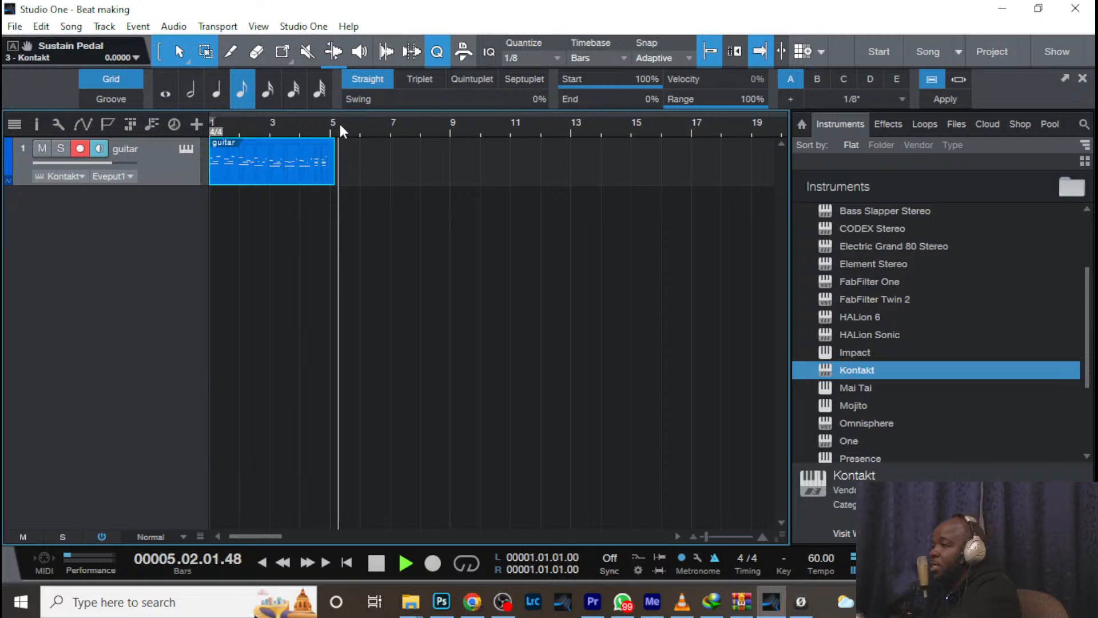
pyautogui.press('space')
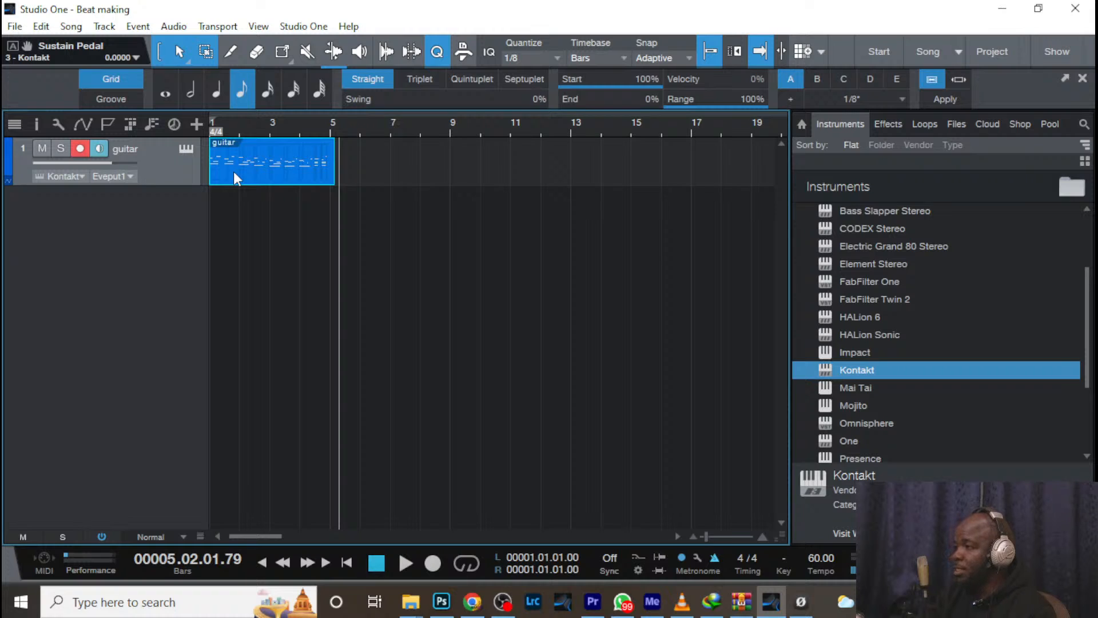
pyautogui.press('Home')
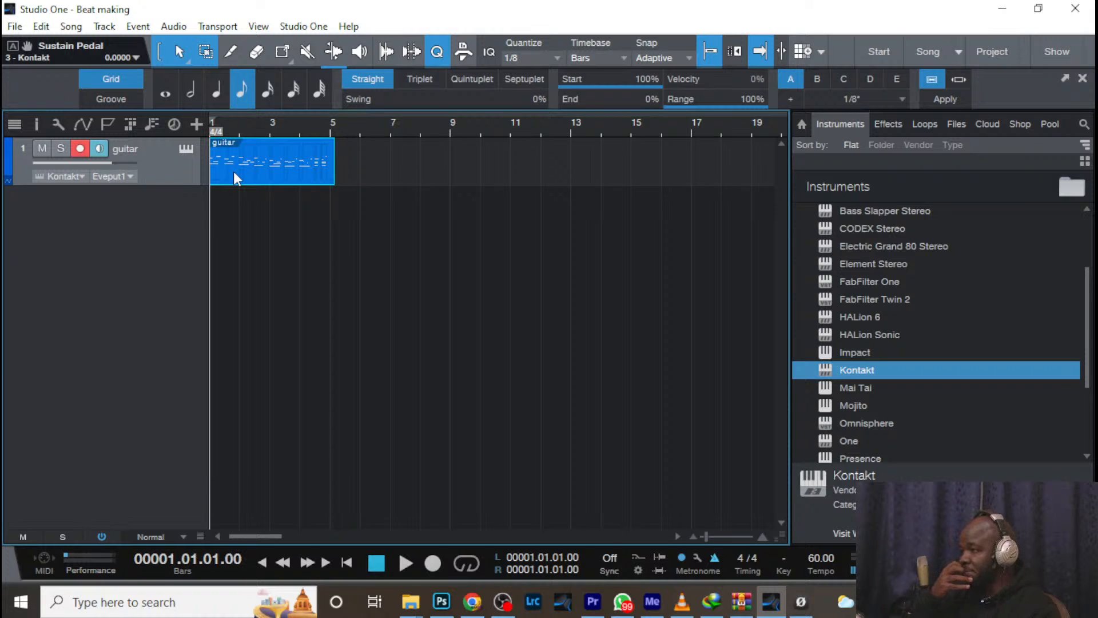
pyautogui.press('space')
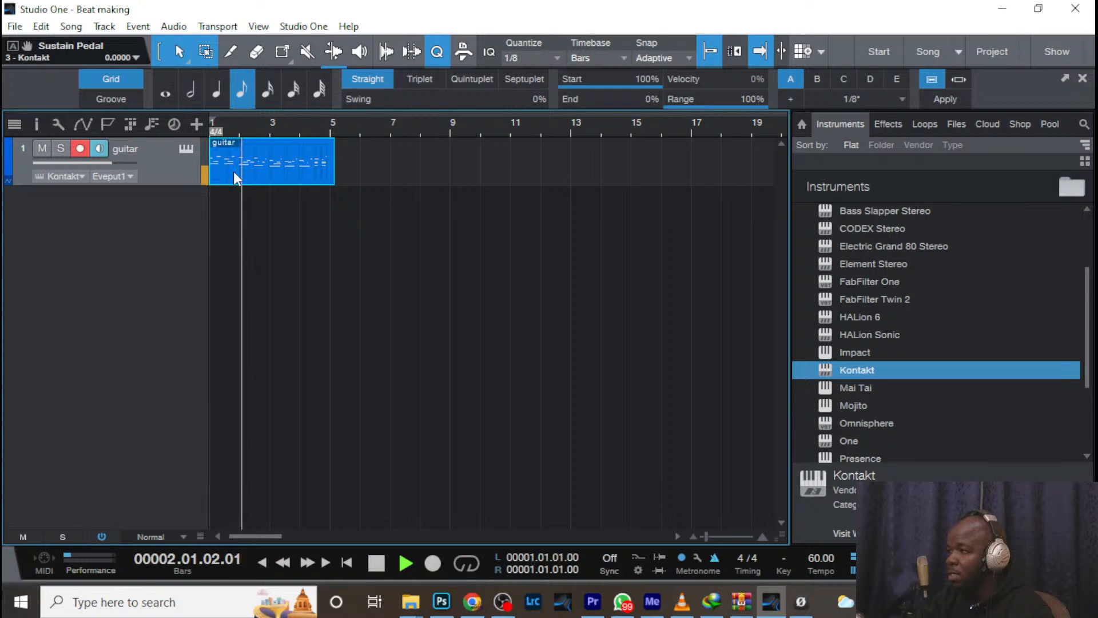
# Stop playback and re-record the guitar part from the song start to just past bar 5
pyautogui.press('space')
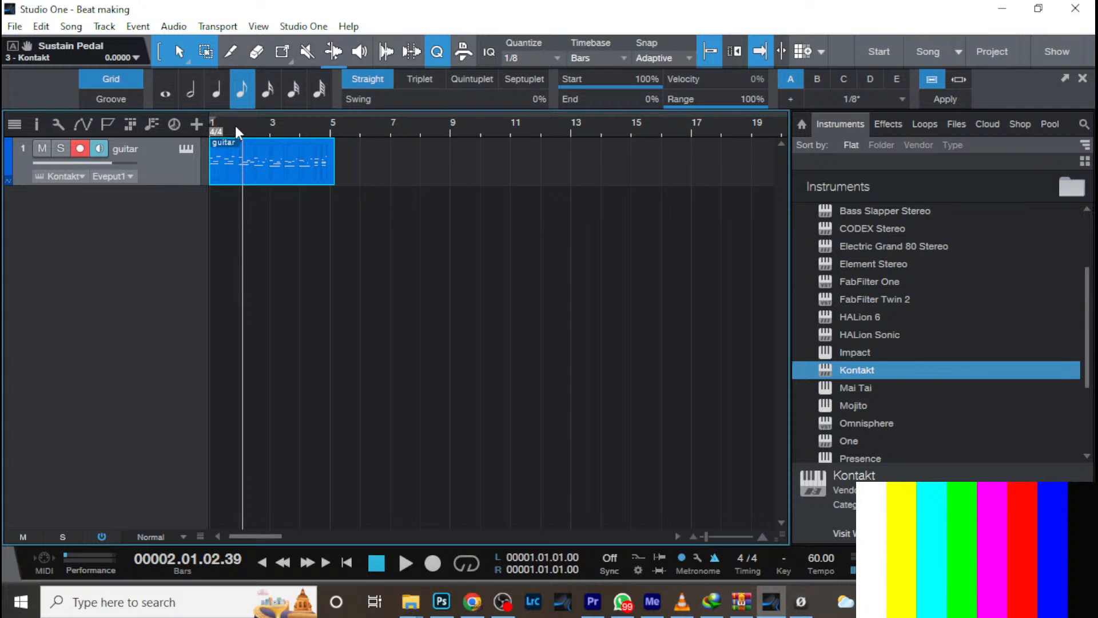
pyautogui.press('Home')
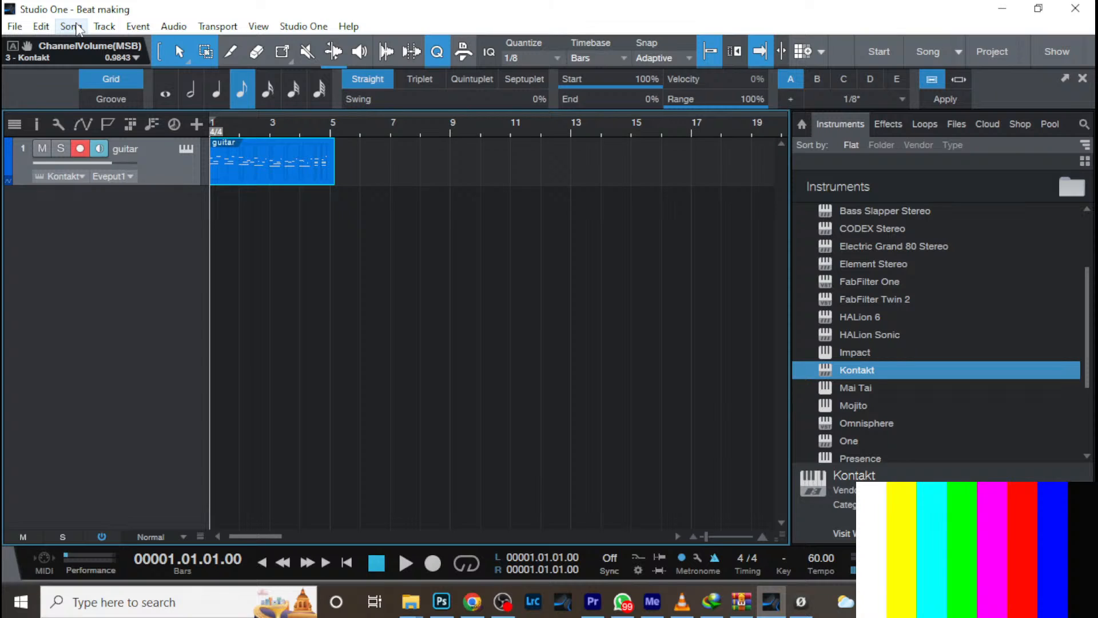
pyautogui.press('KP_Multiply')
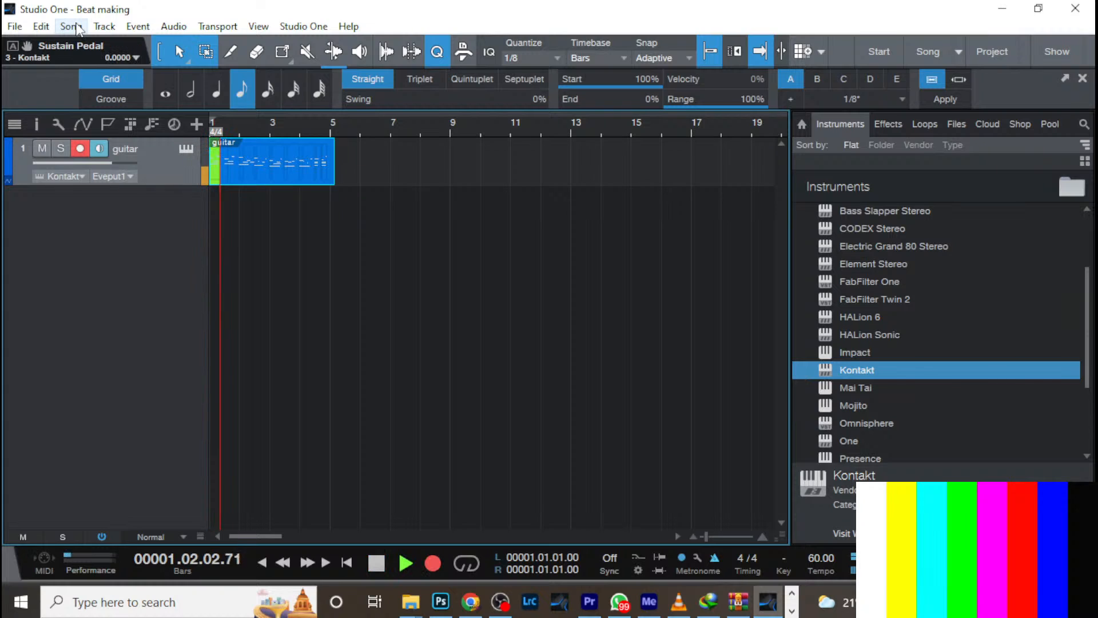
pyautogui.press('space')
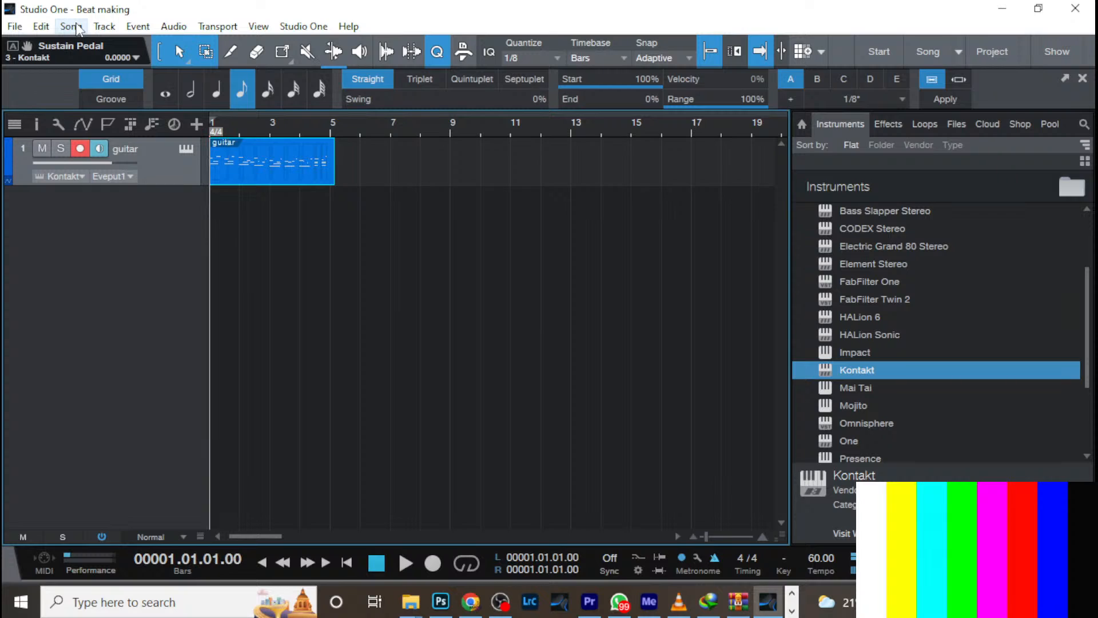
pyautogui.press('KP_Multiply')
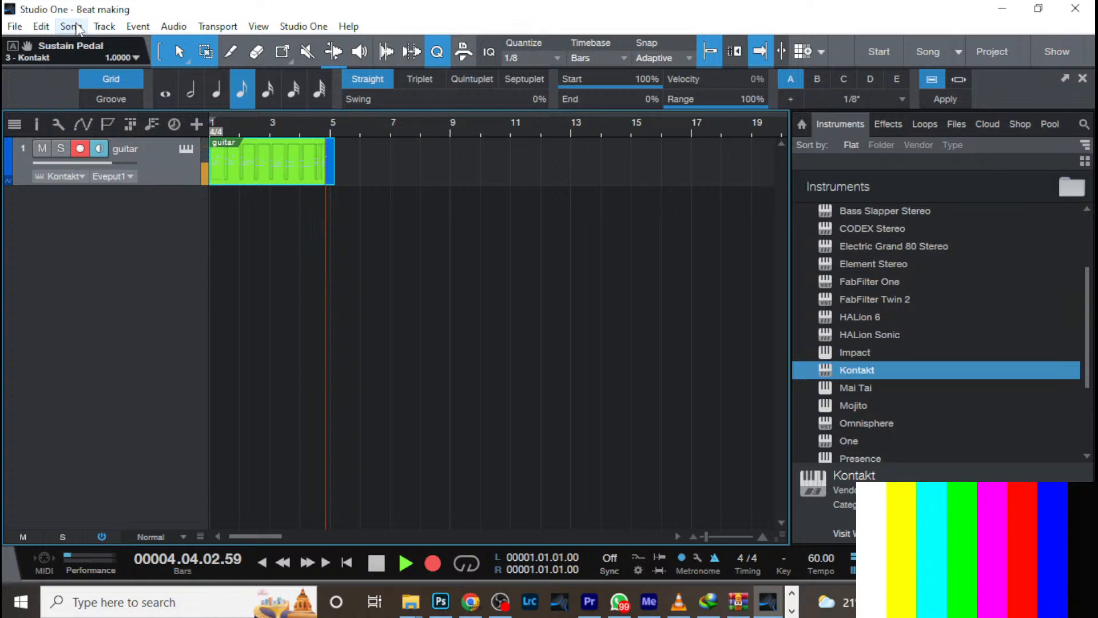
pyautogui.press('space')
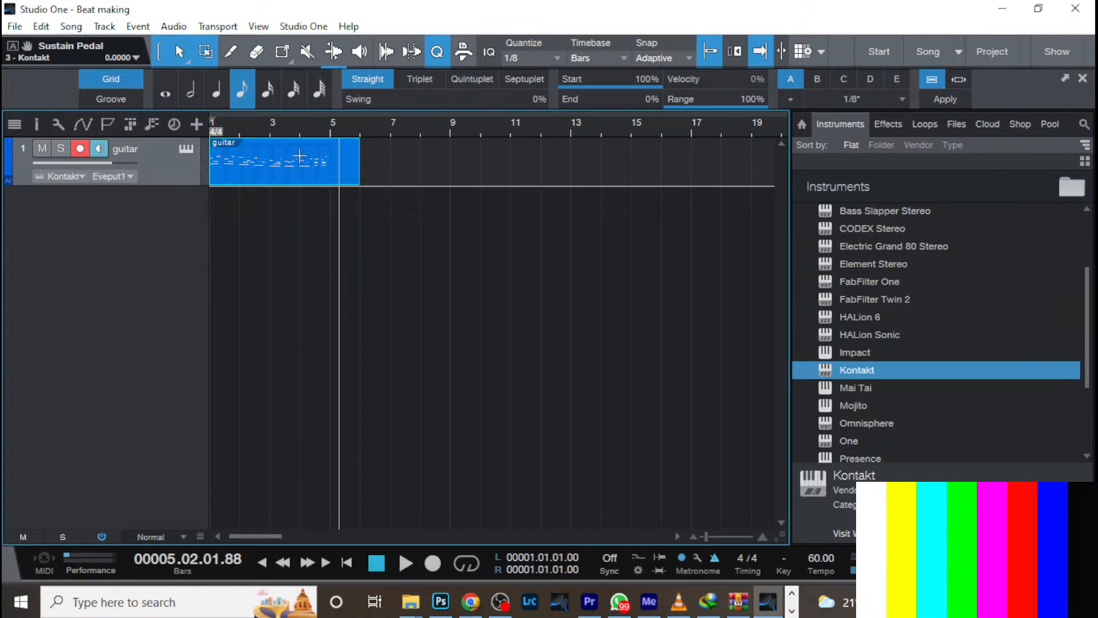
# Trim the end of the guitar part to the start of bar 5 with snapping turned on
pyautogui.moveTo(390, 134); pyautogui.dragTo(411, 167)
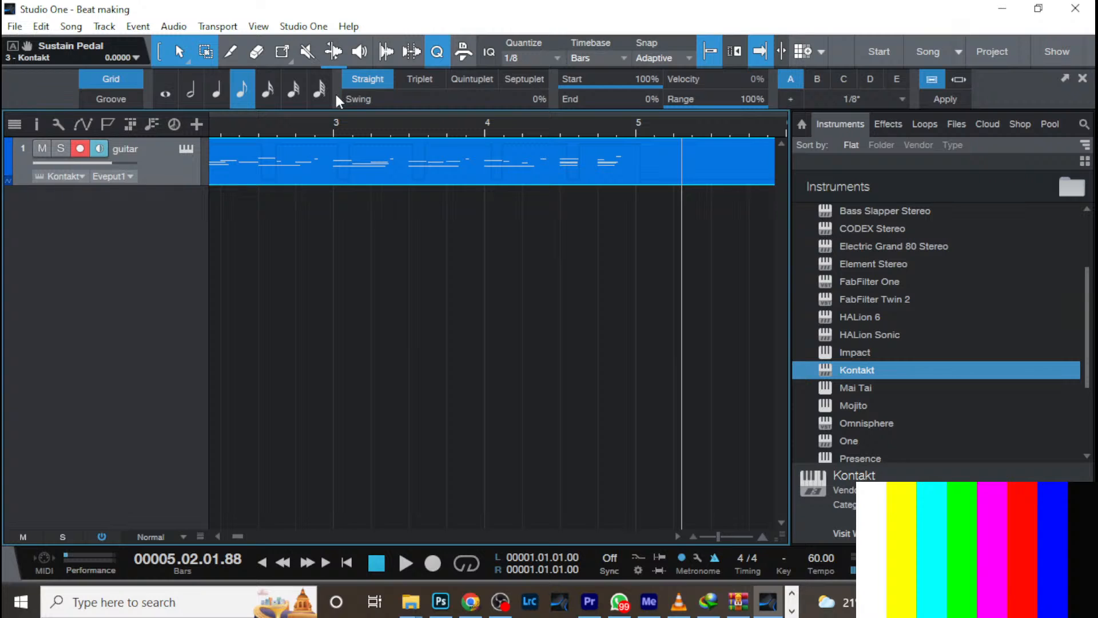
pyautogui.moveTo(354, 135)
pyautogui.mouseDown()
pyautogui.moveTo(342, 117)
pyautogui.moveTo(350, 132)
pyautogui.mouseUp()
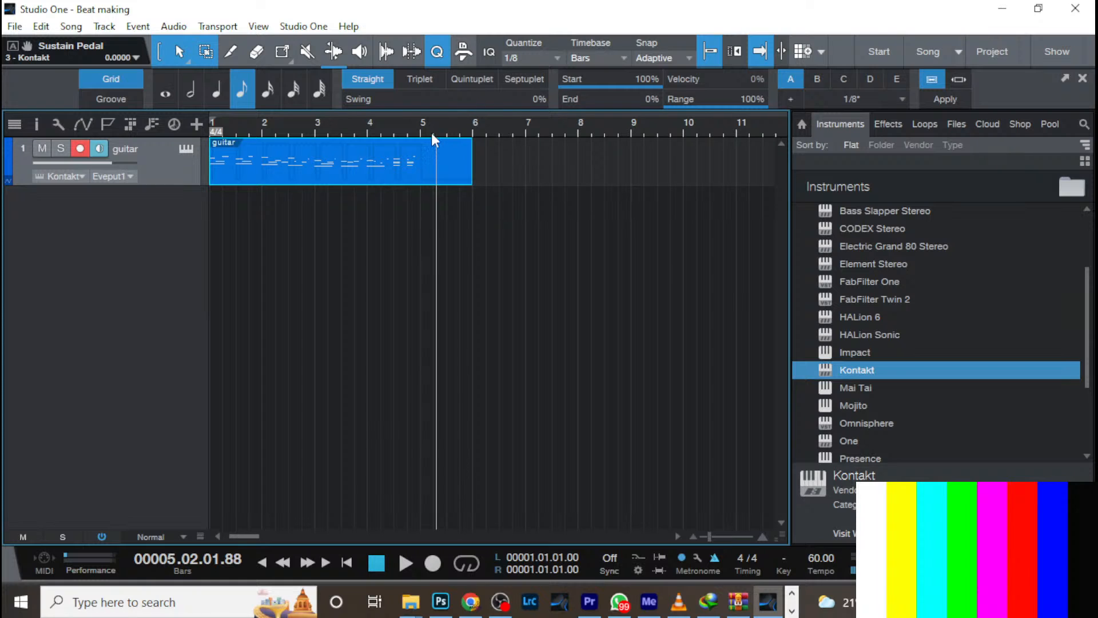
pyautogui.moveTo(431, 132); pyautogui.dragTo(481, 155)
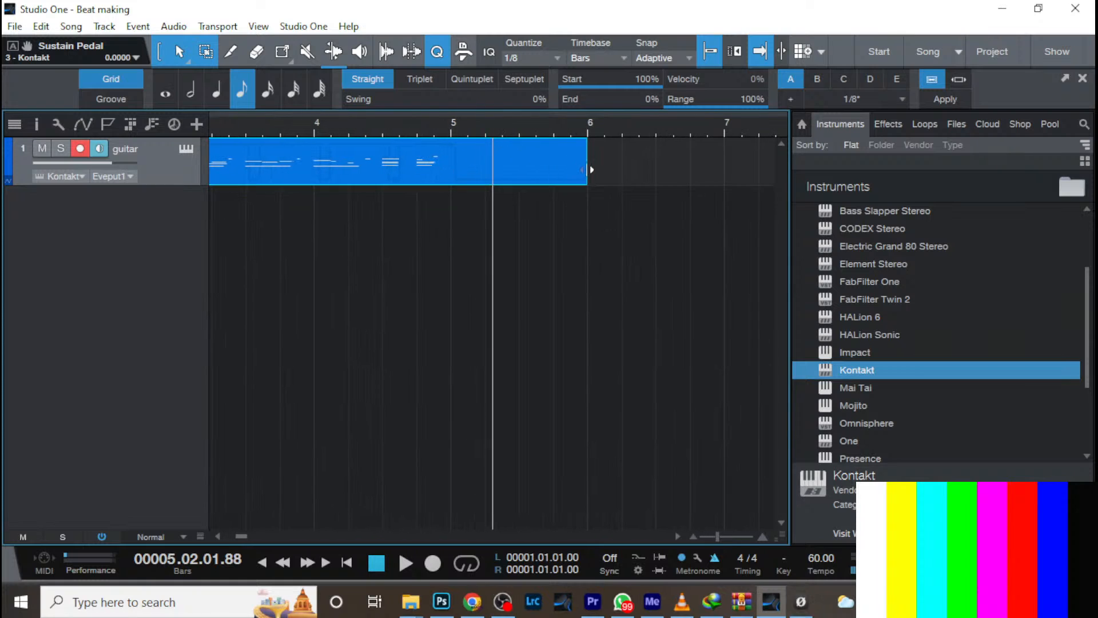
pyautogui.moveTo(589, 169)
pyautogui.mouseDown()
pyautogui.moveTo(457, 170)
pyautogui.moveTo(697, 182)
pyautogui.moveTo(581, 179)
pyautogui.moveTo(613, 188)
pyautogui.moveTo(588, 189)
pyautogui.mouseUp()
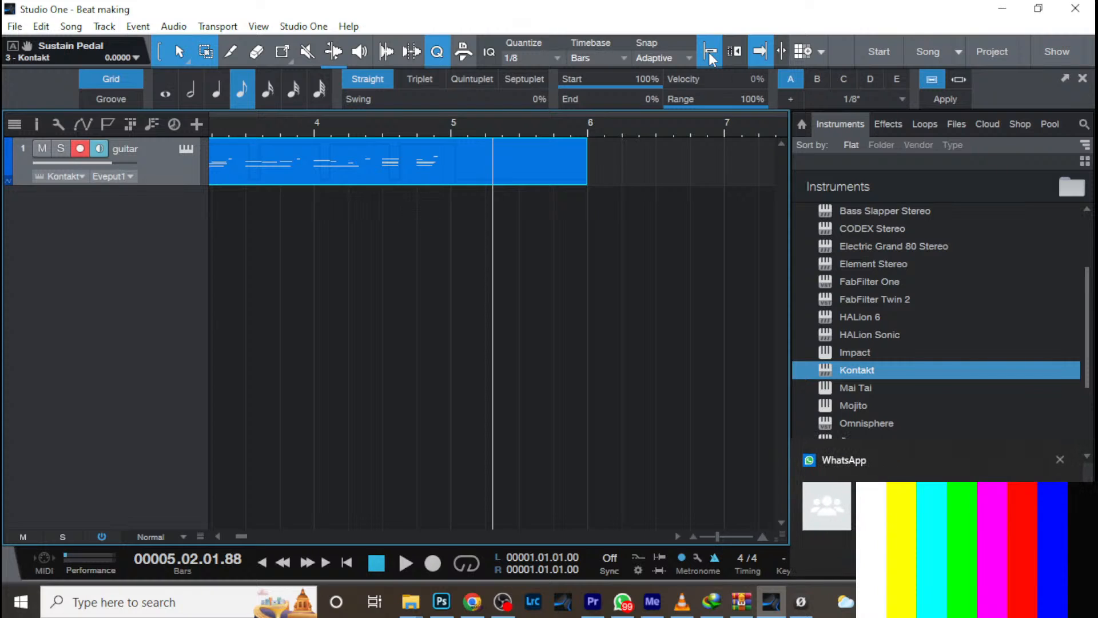
pyautogui.moveTo(586, 156); pyautogui.dragTo(672, 191)
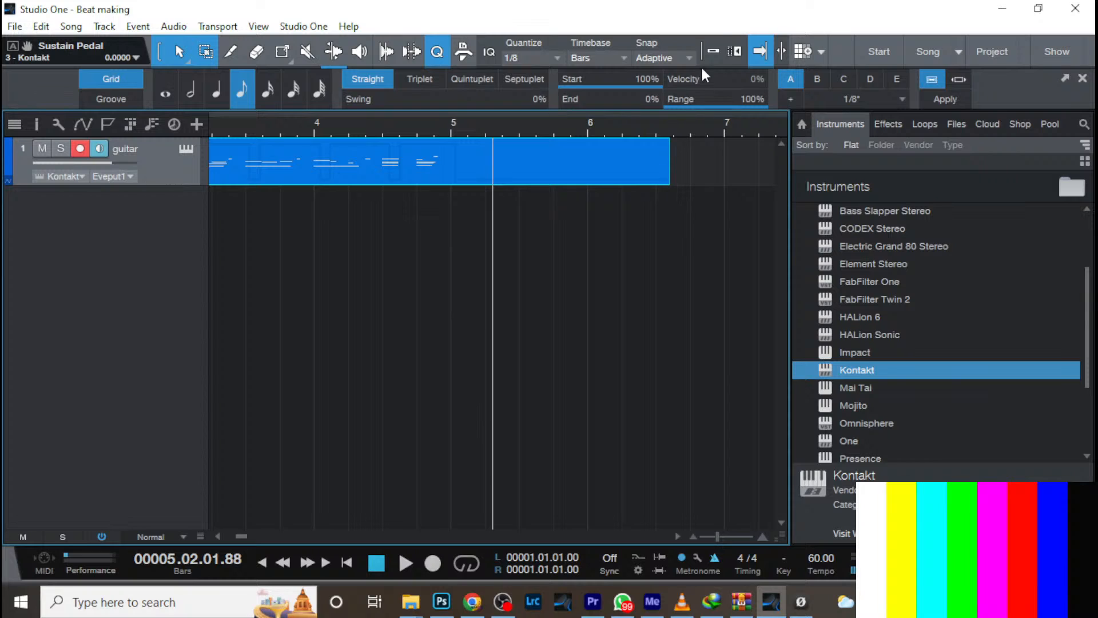
pyautogui.click(710, 51)
pyautogui.moveTo(670, 156); pyautogui.dragTo(458, 170)
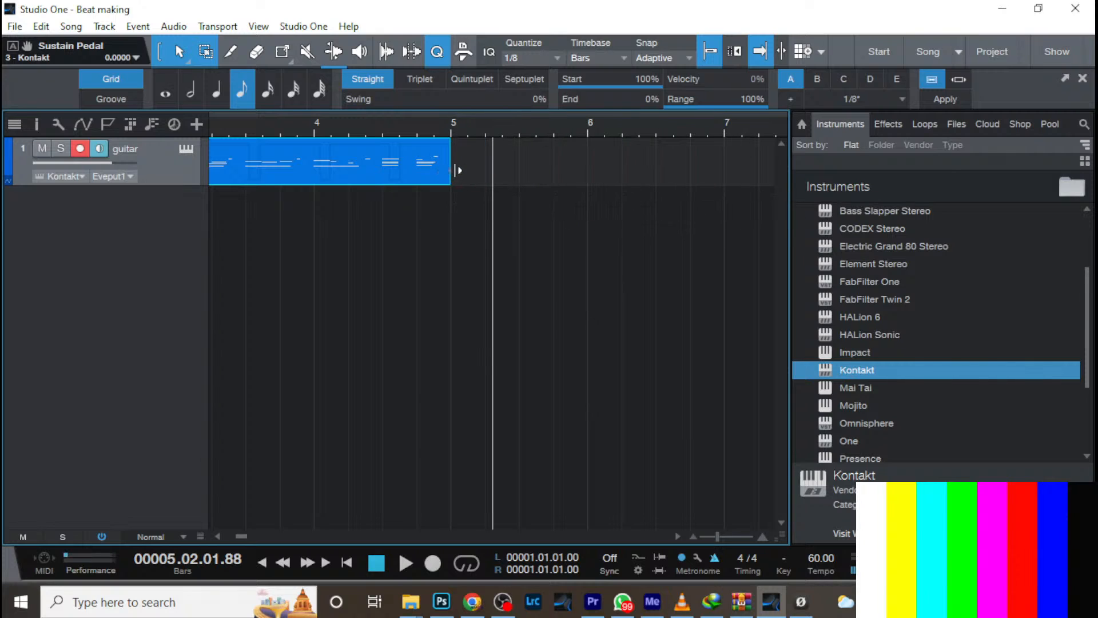
# Duplicate the guitar part once directly behind the original and undo the duplication
pyautogui.rightClick(405, 172)
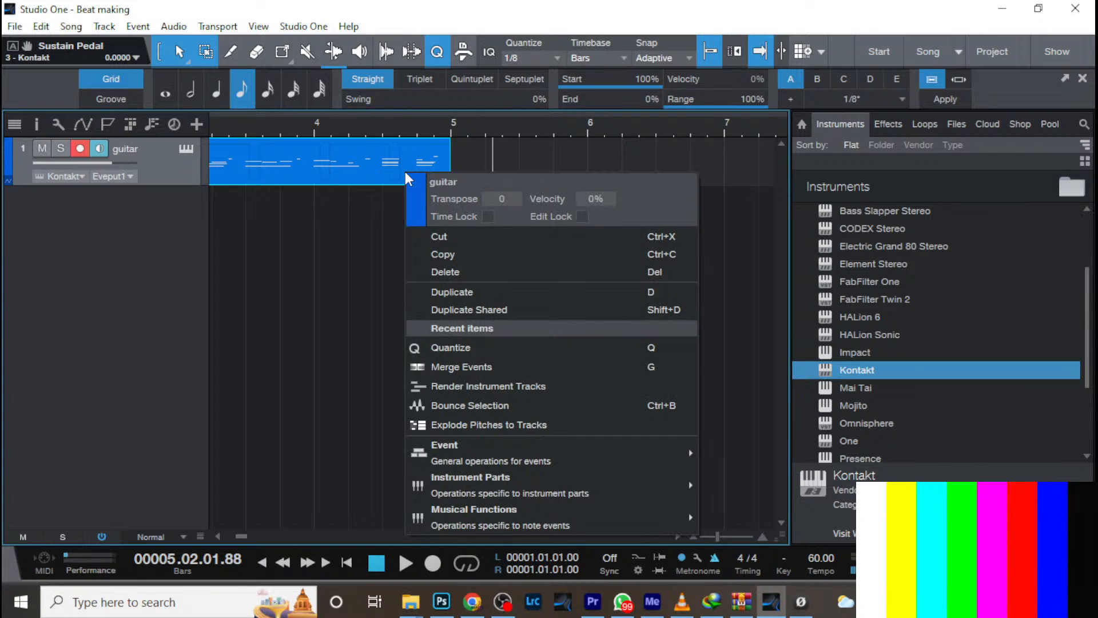
pyautogui.click(330, 269)
pyautogui.rightClick(375, 173)
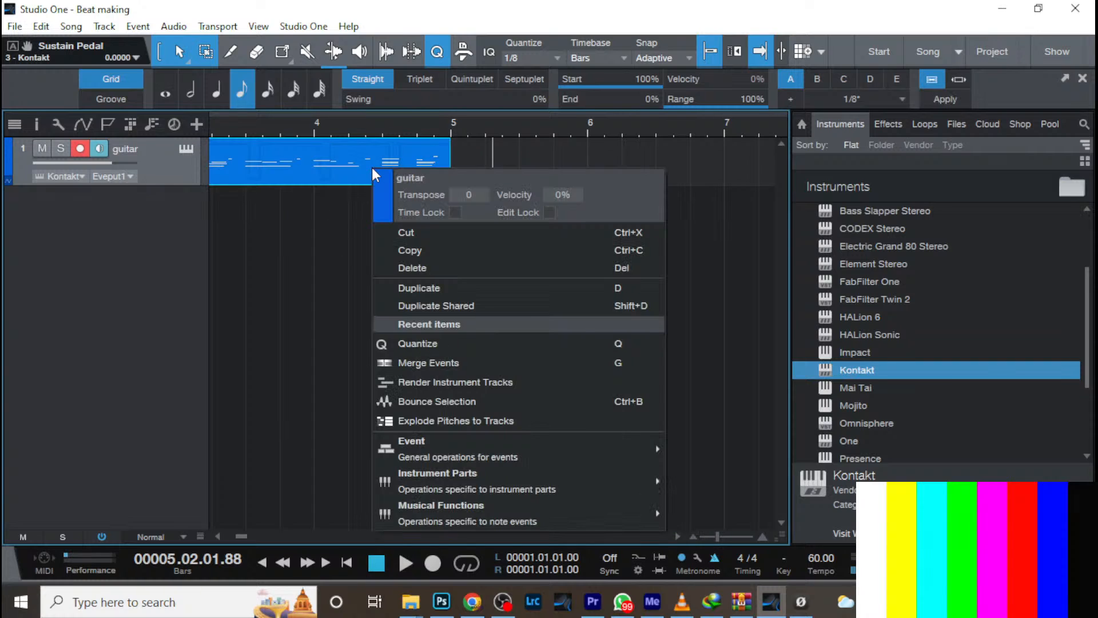
pyautogui.click(441, 289)
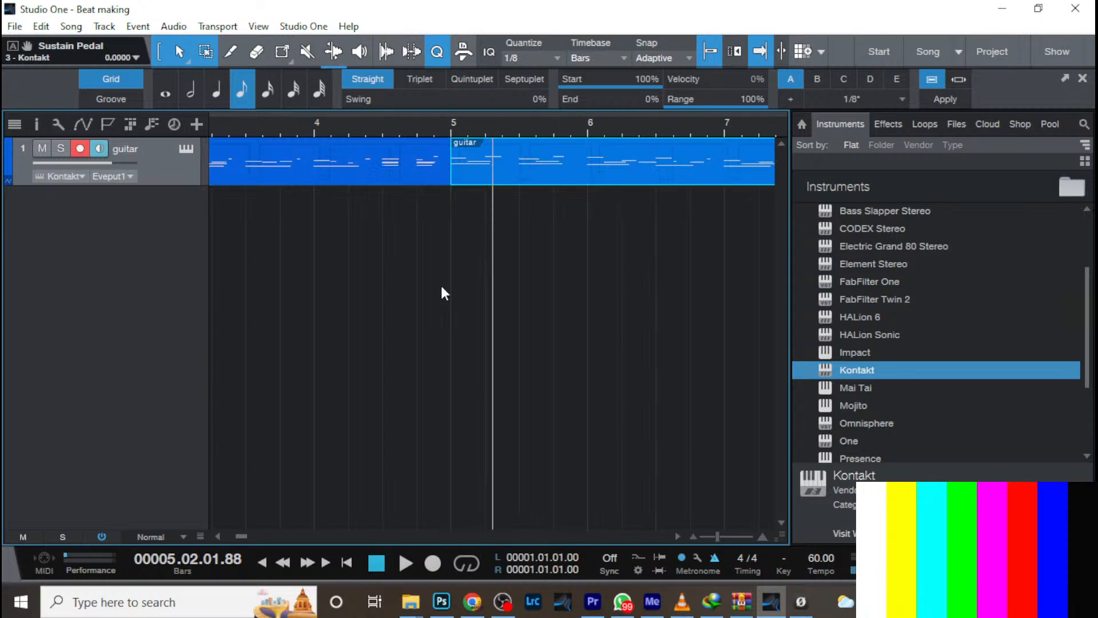
pyautogui.hotkey('ctrl', 'z')
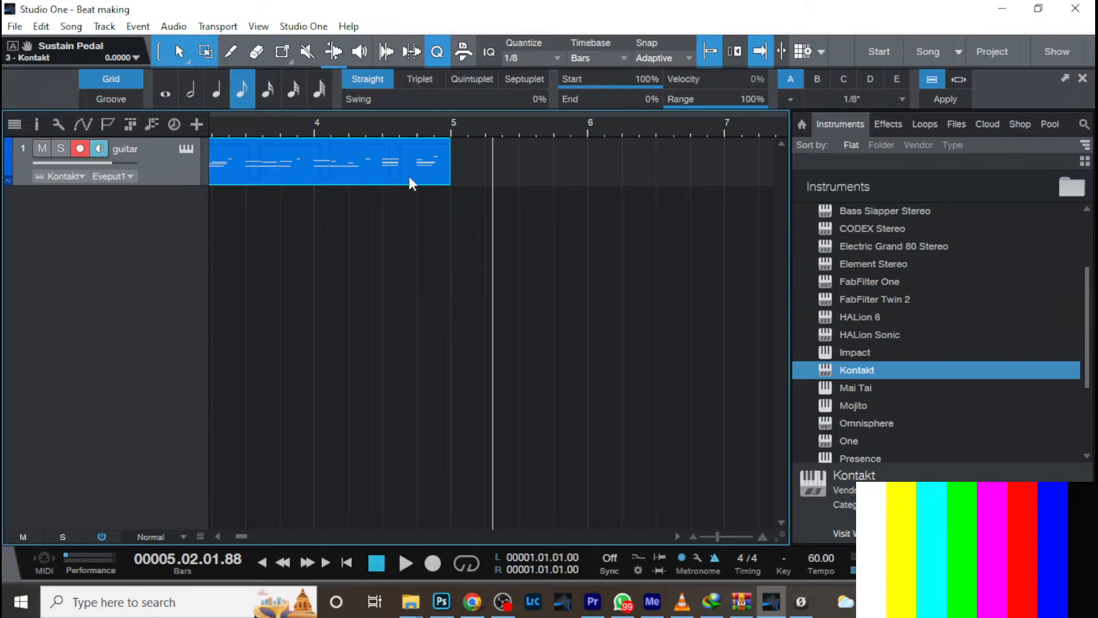
# Duplicate the guitar part three times so four consecutive copies fill the track up to bar 17
pyautogui.press('d')
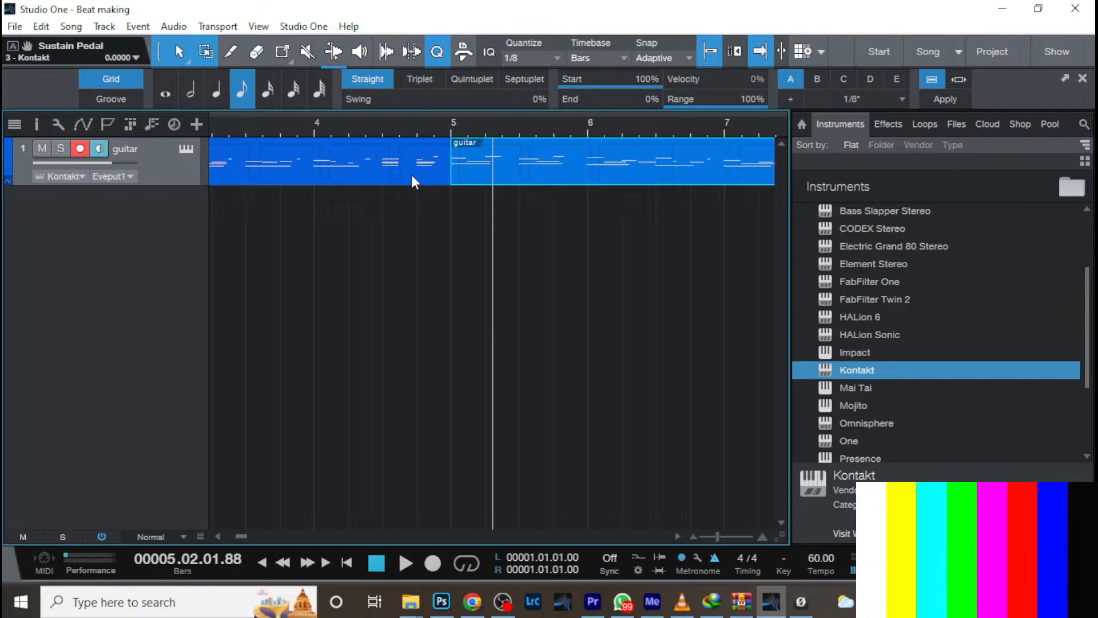
pyautogui.press('w')
pyautogui.press('w')
pyautogui.press('w')
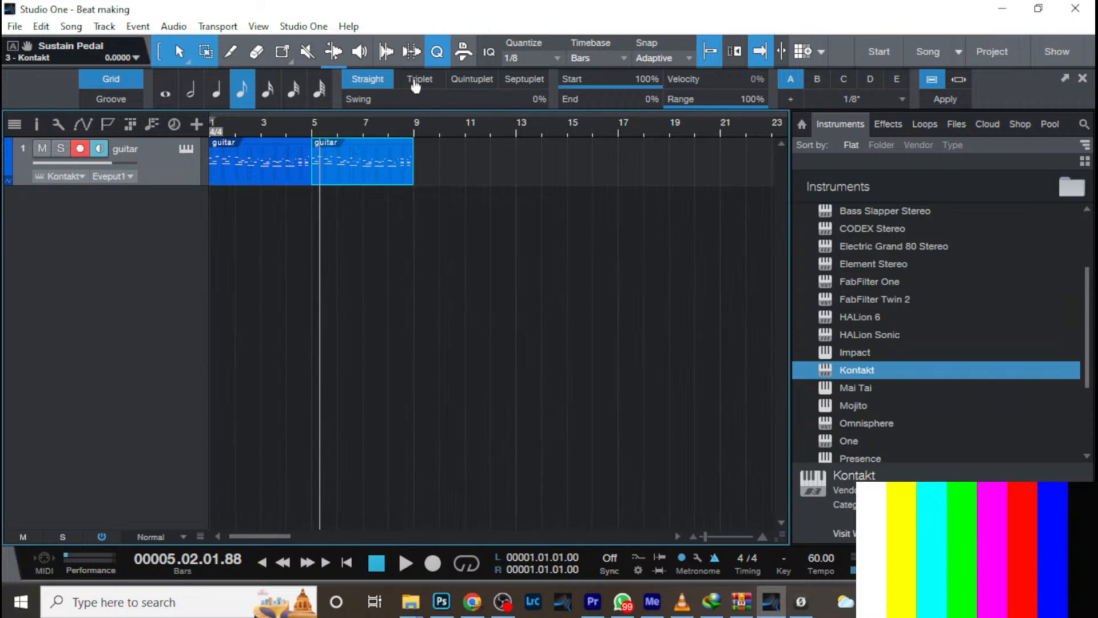
pyautogui.press('d')
pyautogui.press('d')
pyautogui.press('d')
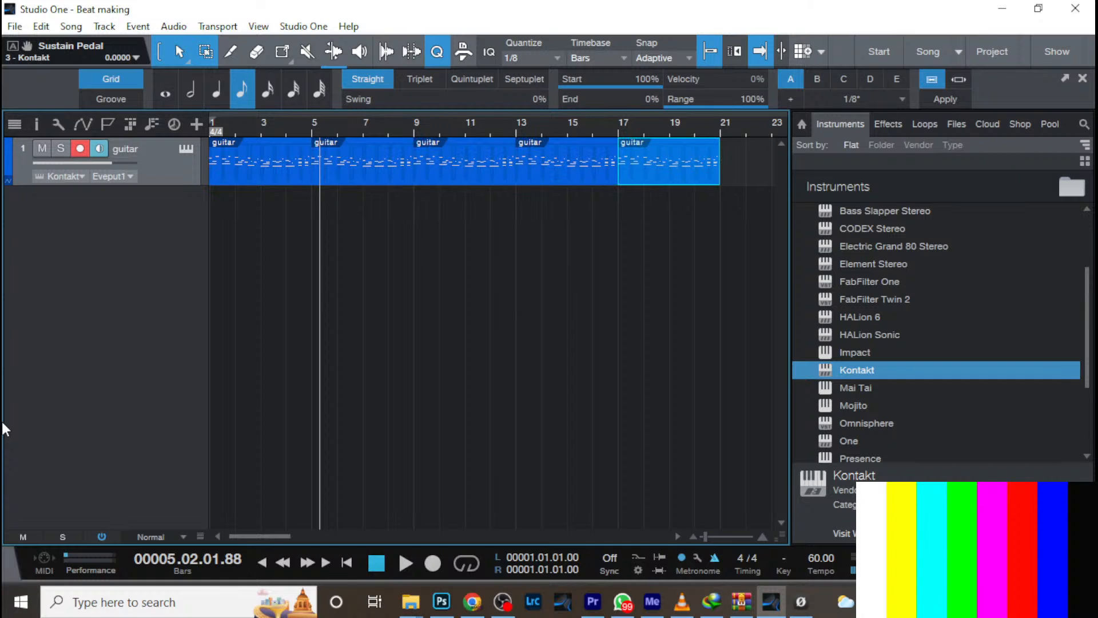
pyautogui.hotkey('ctrl', 'z')
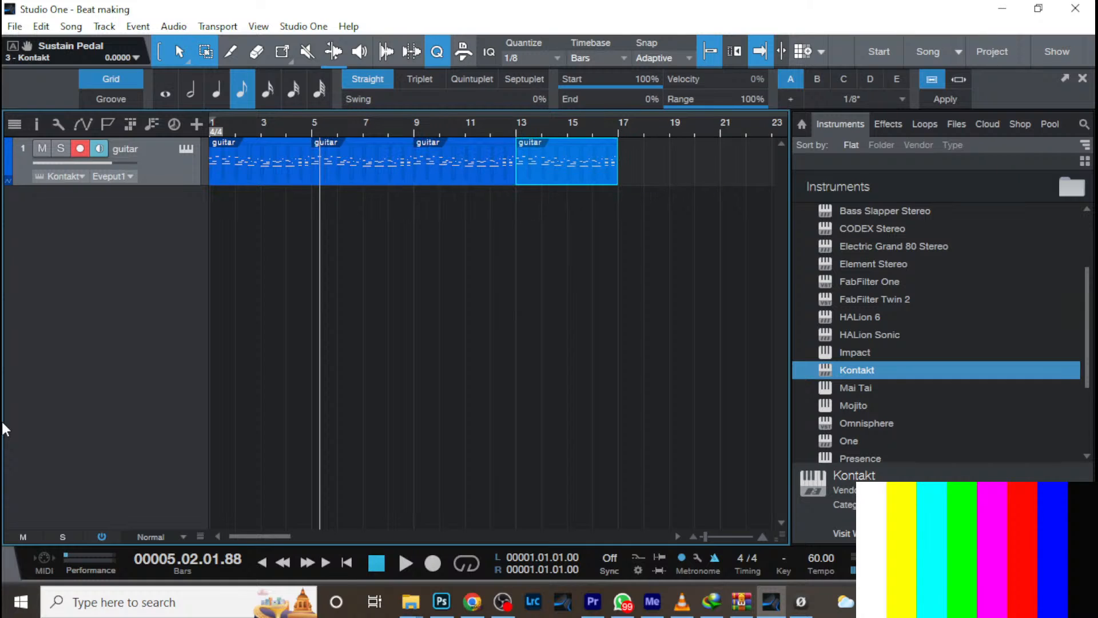
# Play the repeated guitar parts from the song start to check the transition between copies
pyautogui.press('Home')
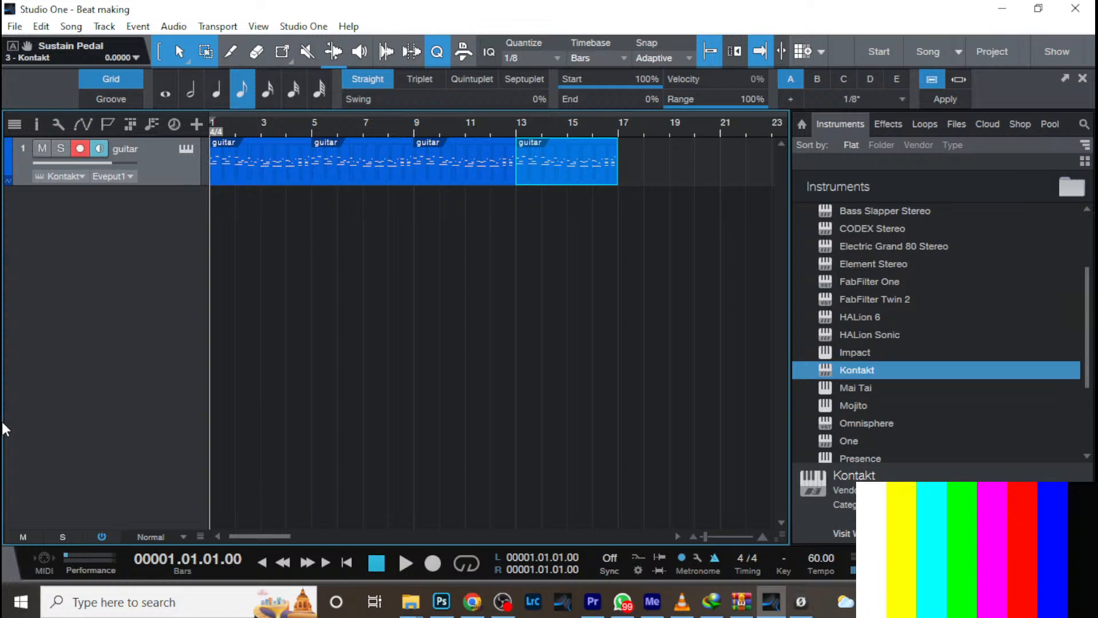
pyautogui.press('space')
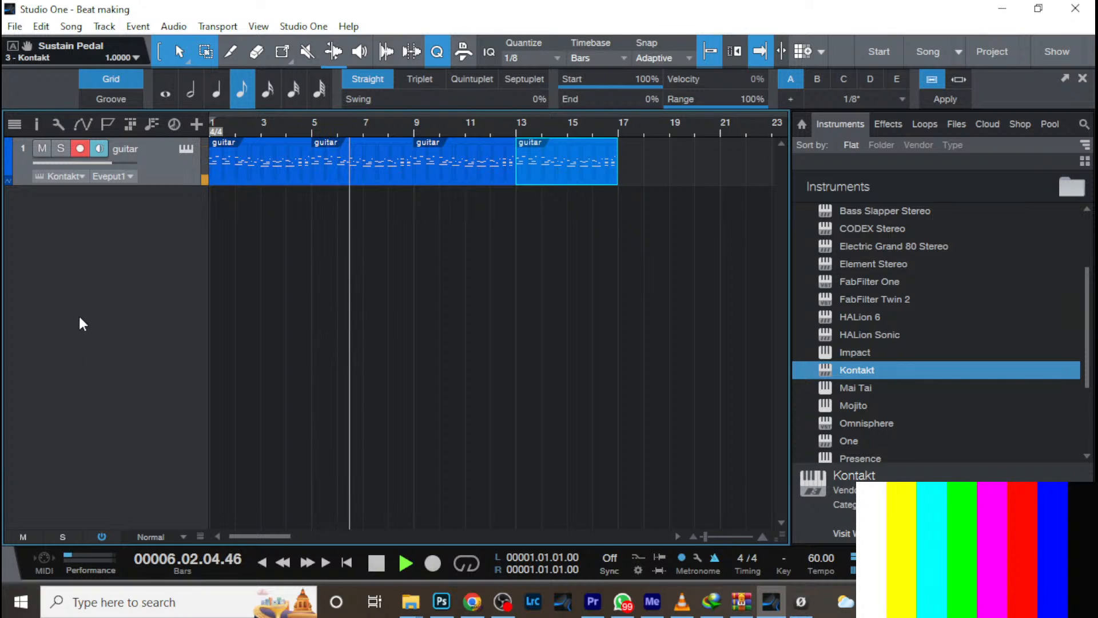
pyautogui.press('space')
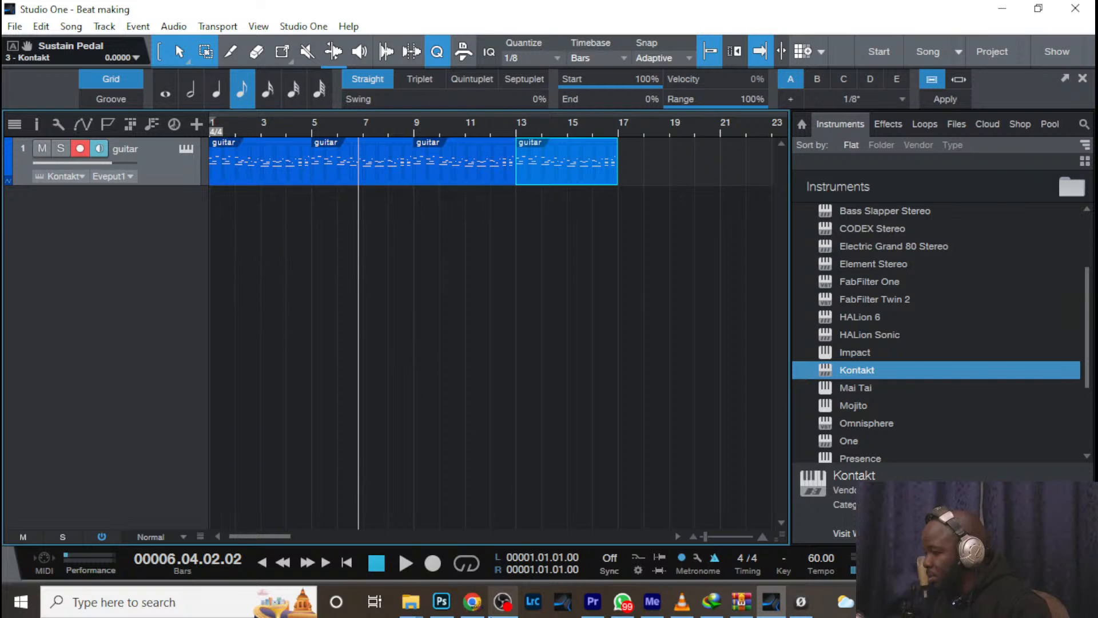
# Add an instrument track named string below the guitar track and load Omnisphere on it
pyautogui.moveTo(490, 615)
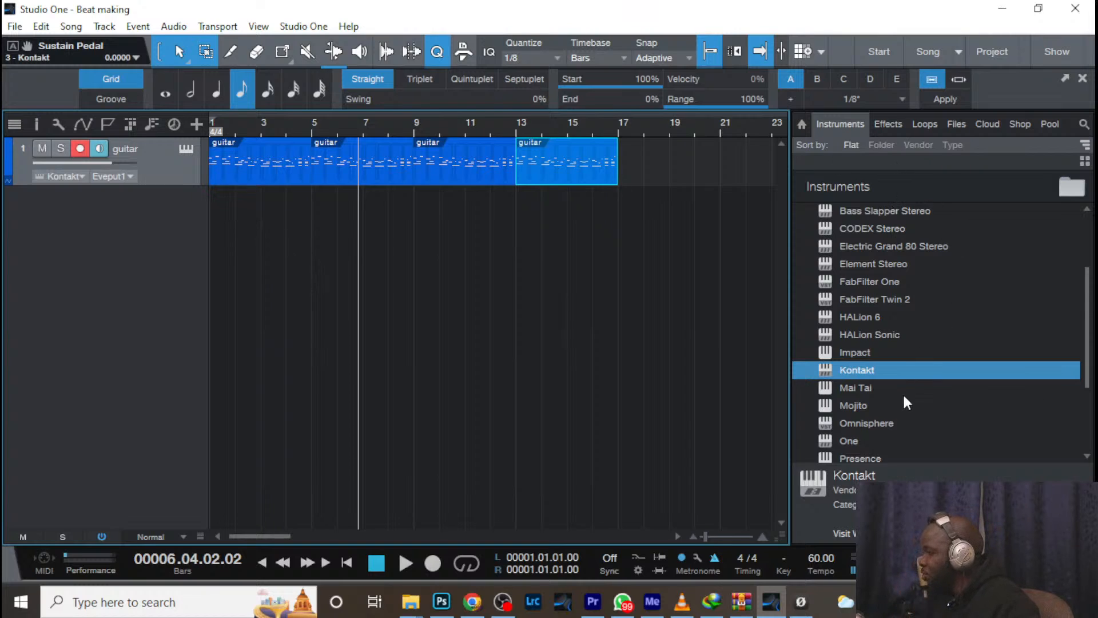
pyautogui.click(891, 424)
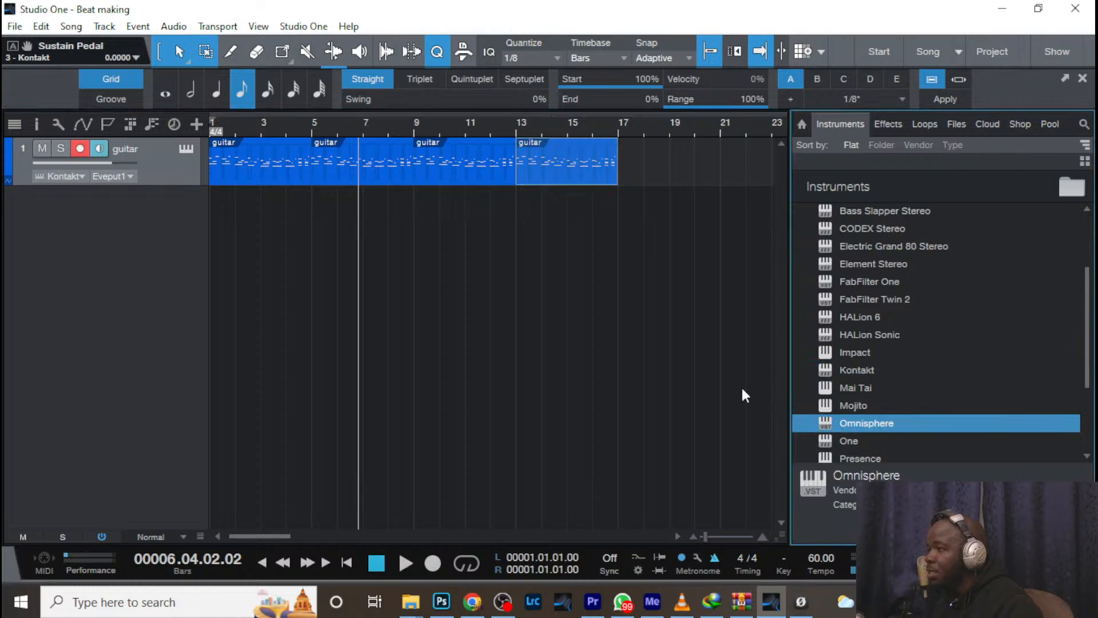
pyautogui.click(105, 27)
pyautogui.click(143, 112)
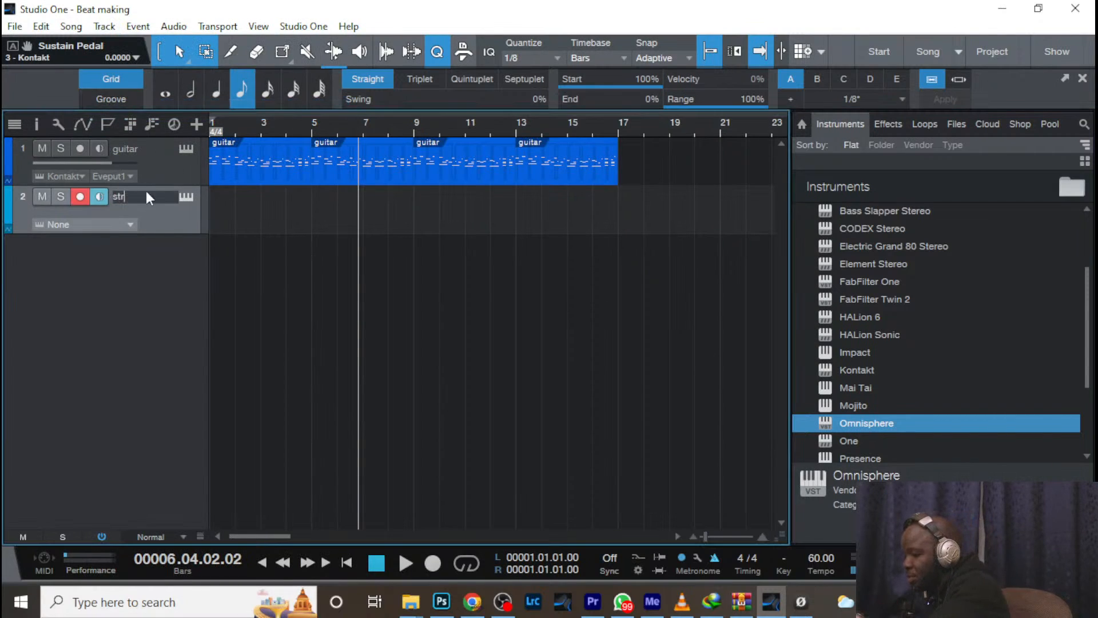
pyautogui.write('g')
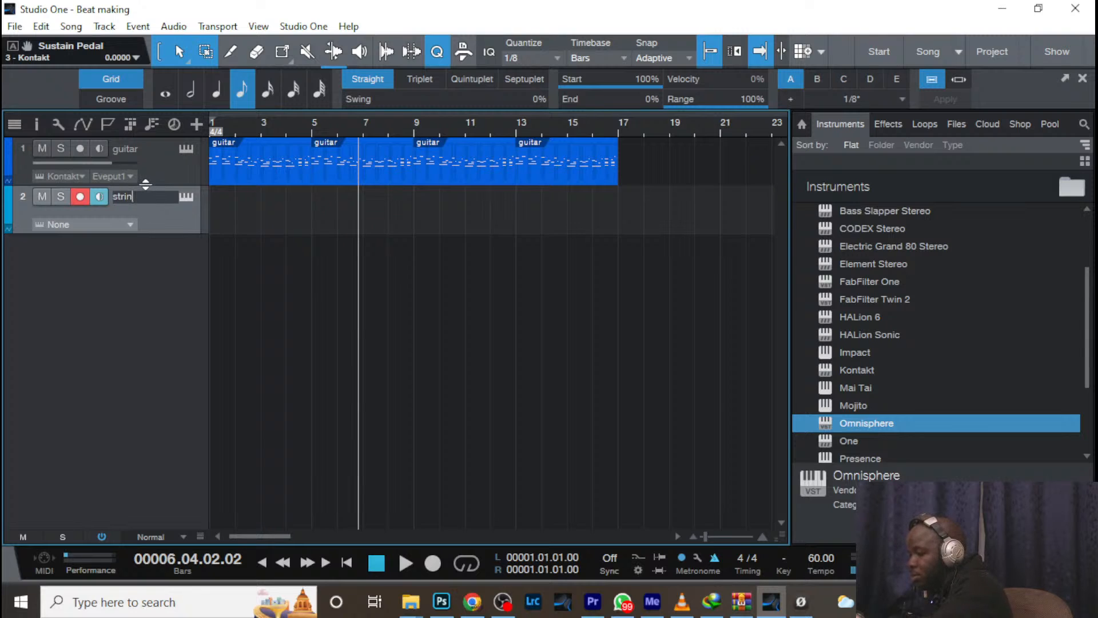
pyautogui.press('Return')
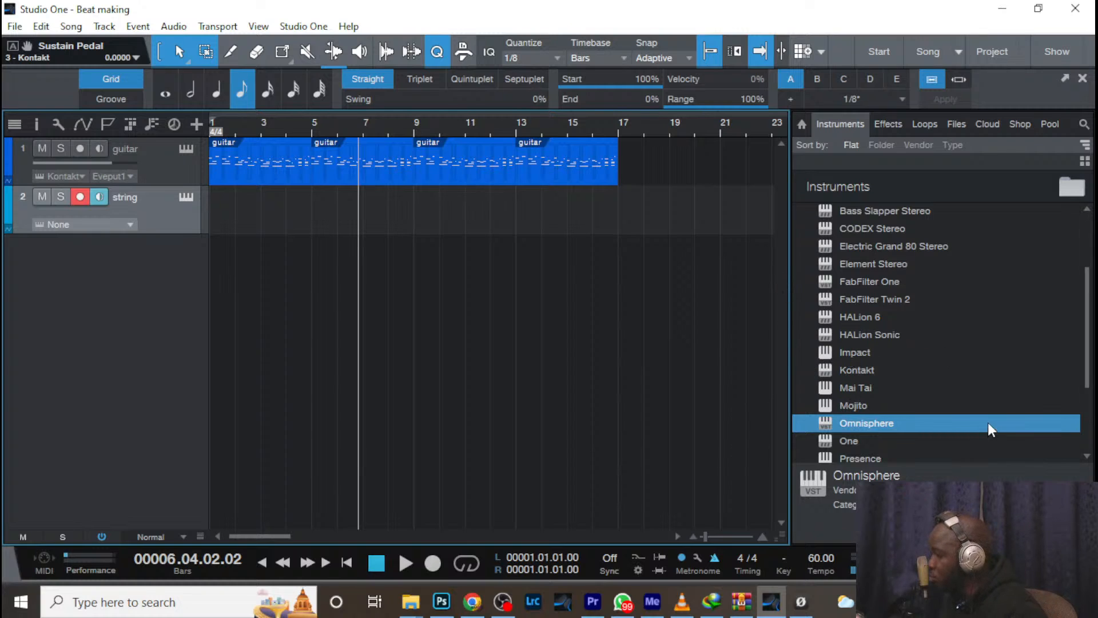
pyautogui.moveTo(988, 423); pyautogui.dragTo(177, 192)
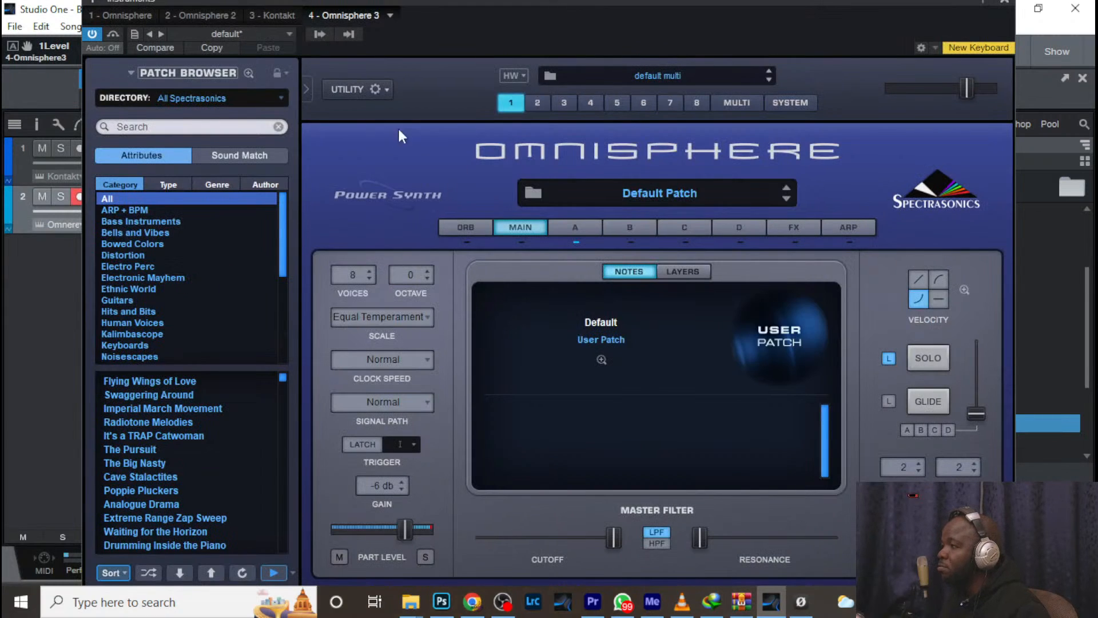
# Search the Omnisphere patches for adagio, load Adagio Transparent Strings Warm and return to the arrangement with the string track record-armed
pyautogui.click(200, 127)
pyautogui.write('a')
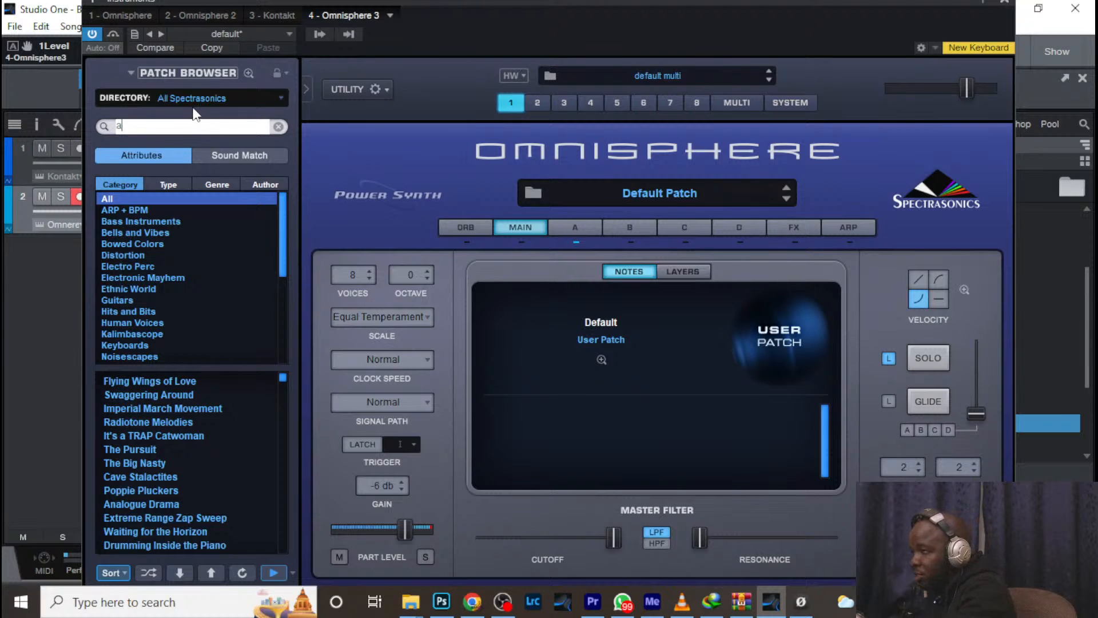
pyautogui.write('dagi')
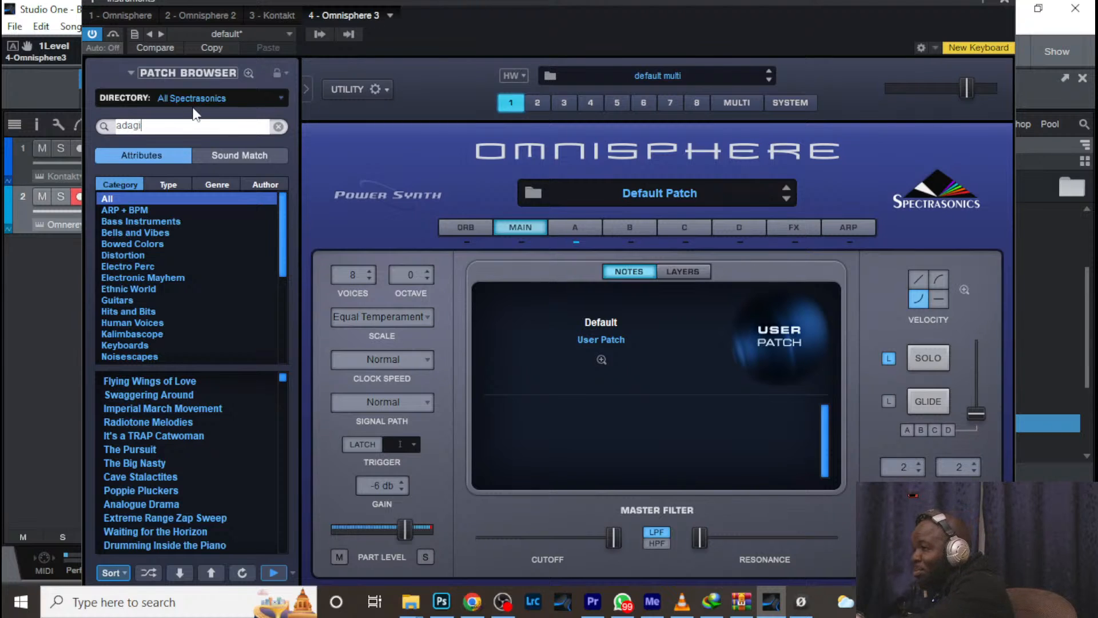
pyautogui.write('o')
pyautogui.press('Return')
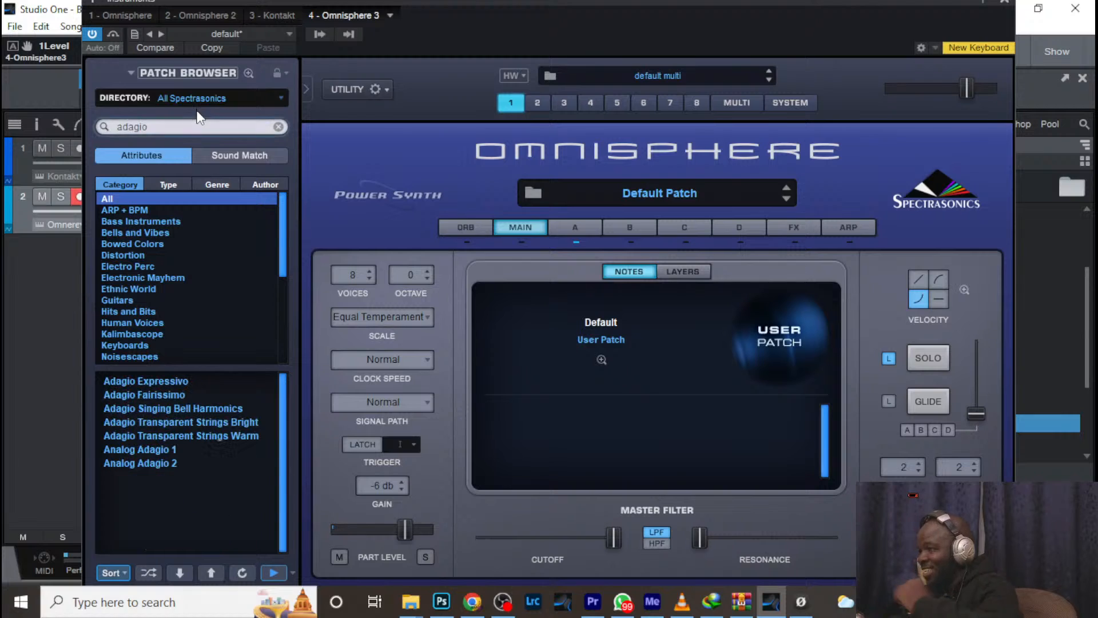
pyautogui.click(188, 436)
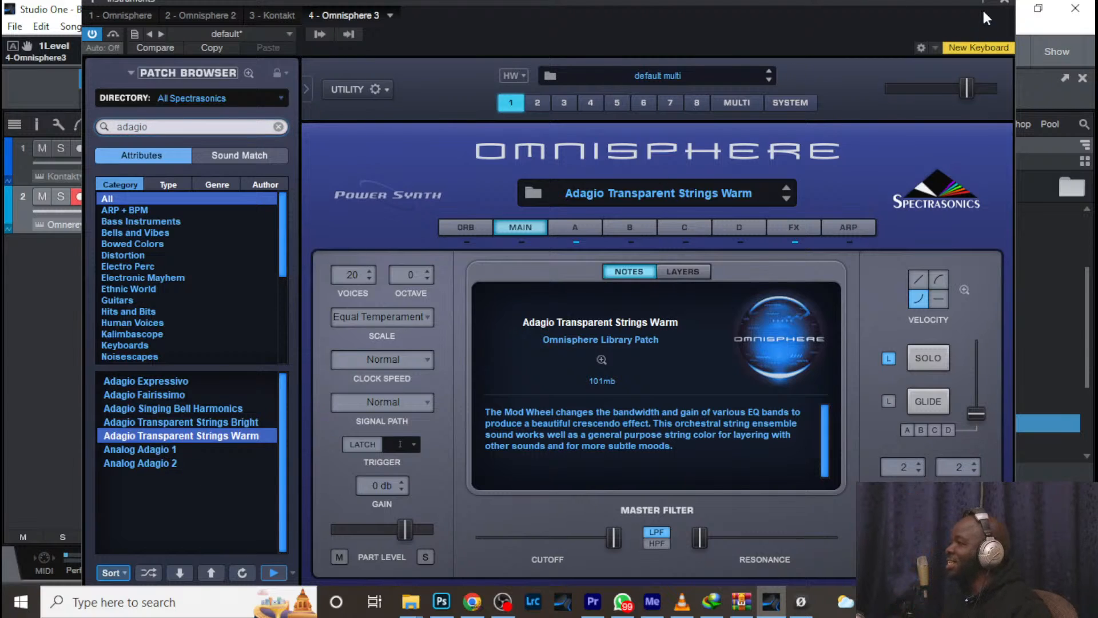
pyautogui.click(1004, 2)
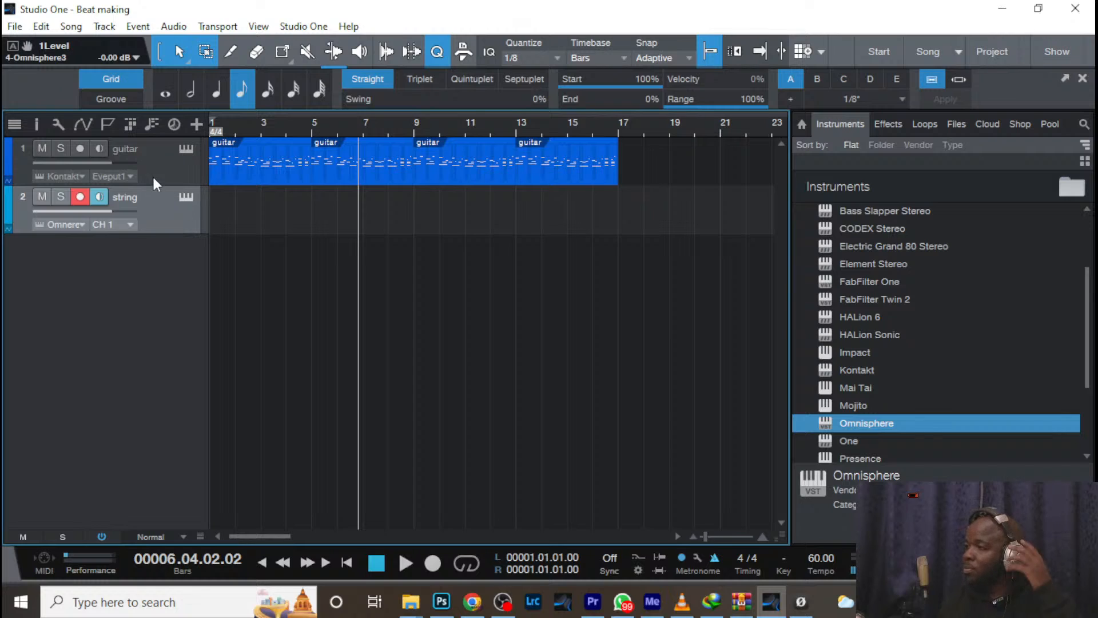
pyautogui.click(80, 196)
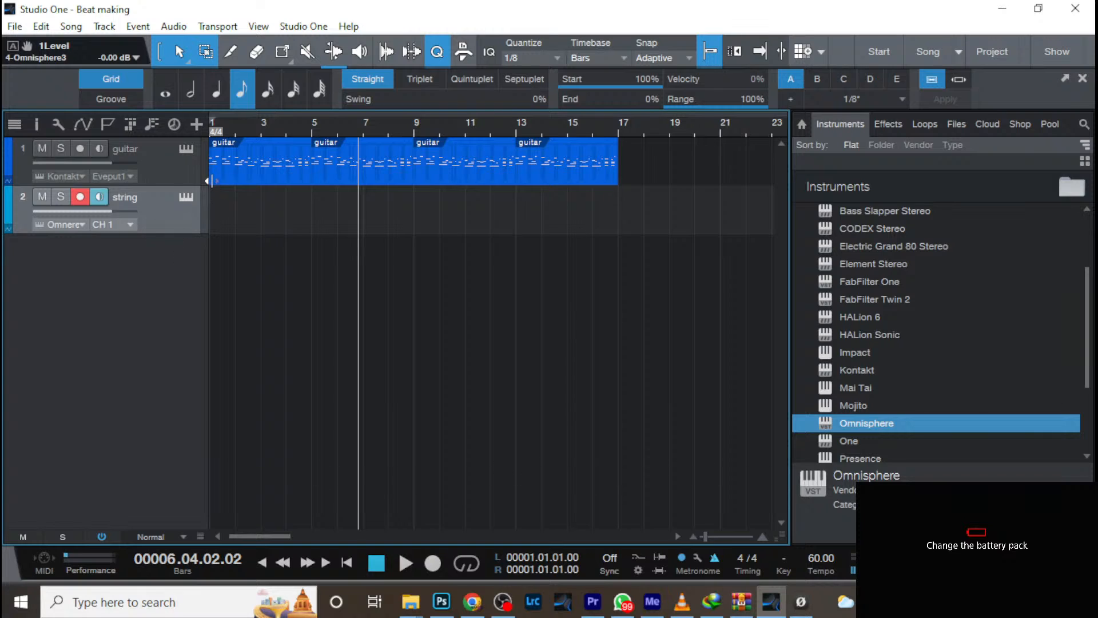
# Play the guitar loop from the song start to bar 5 to rehearse the string part over it
pyautogui.press(',')
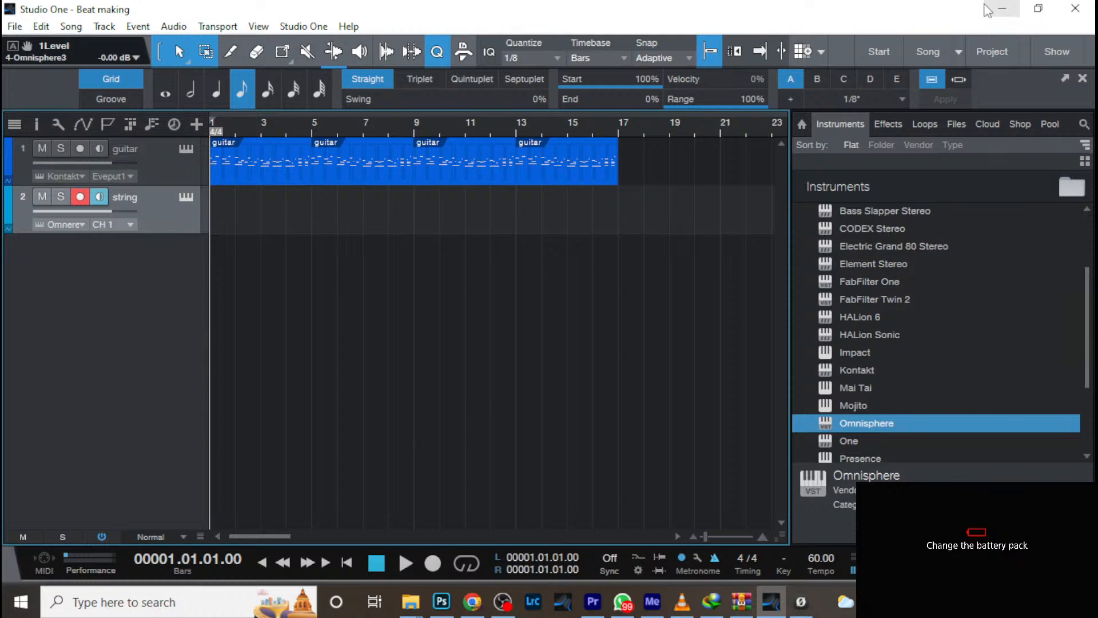
pyautogui.press('space')
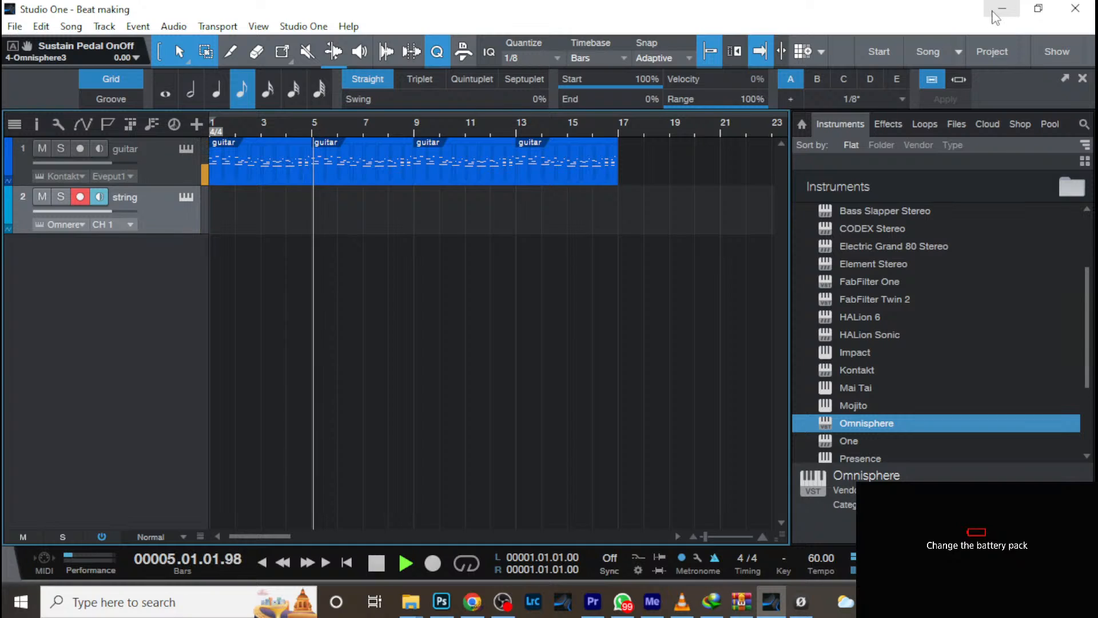
pyautogui.press('space')
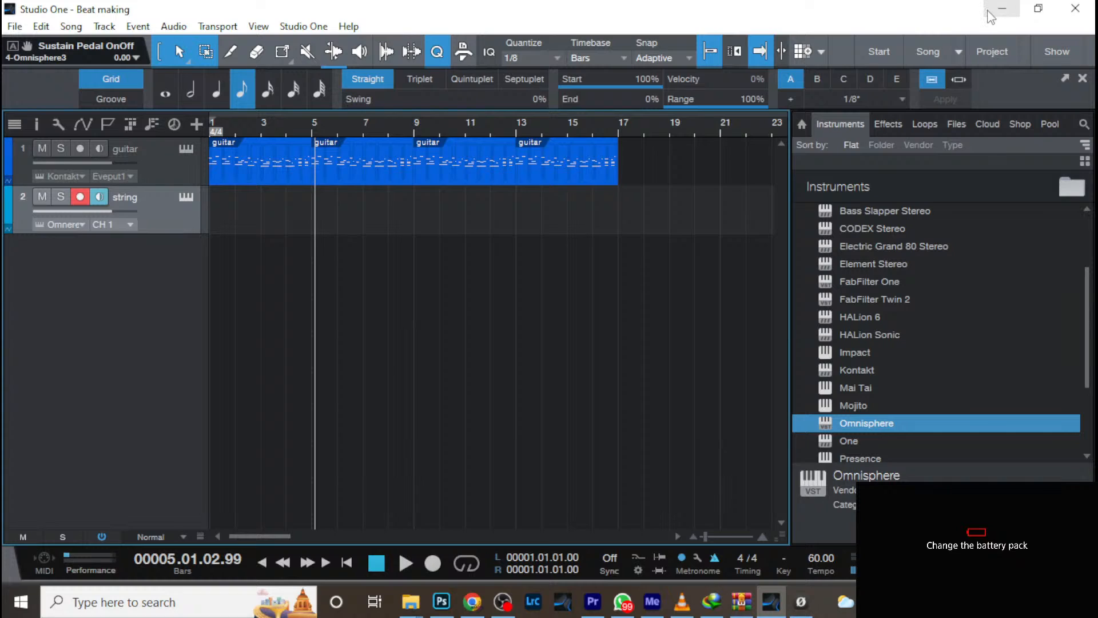
pyautogui.press('Home')
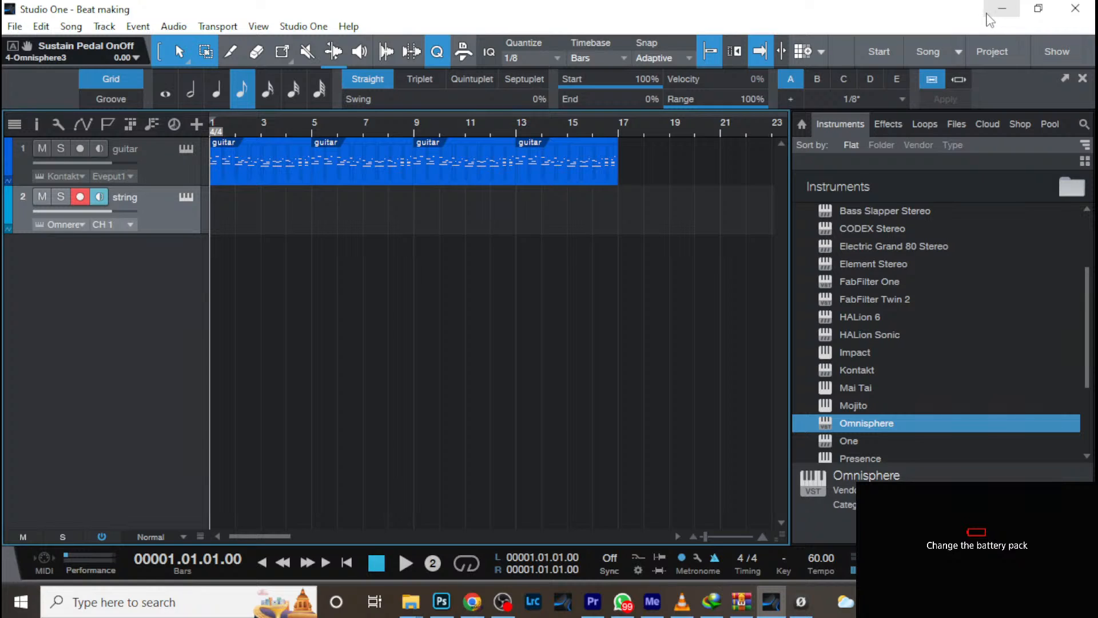
pyautogui.press('KP_Multiply')
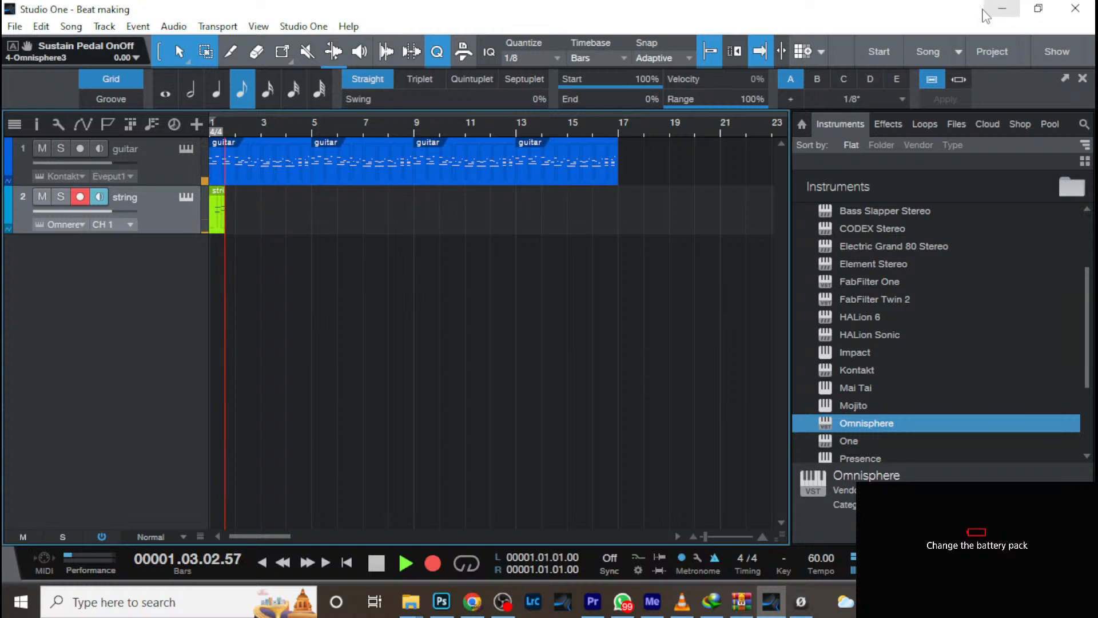
pyautogui.press('space')
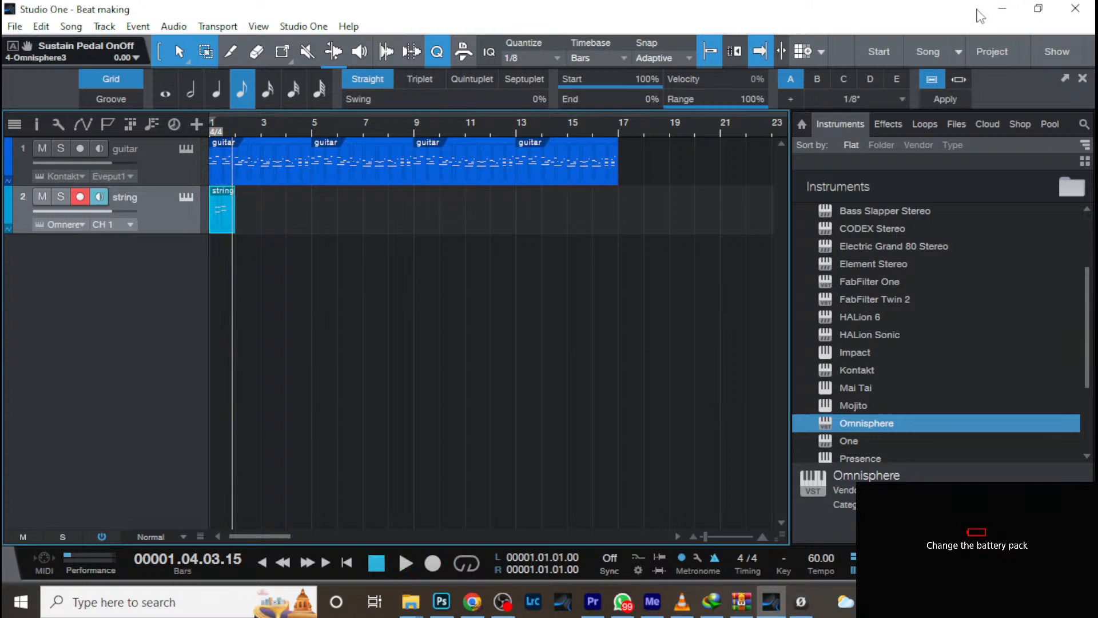
pyautogui.hotkey('ctrl', 'z')
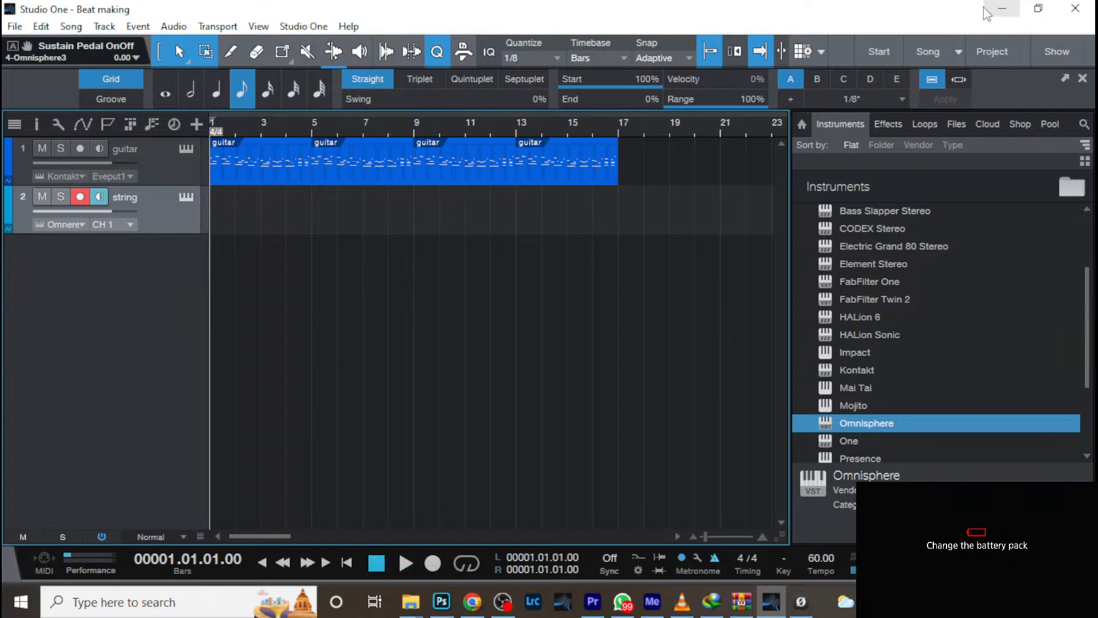
pyautogui.press('KP_Decimal')
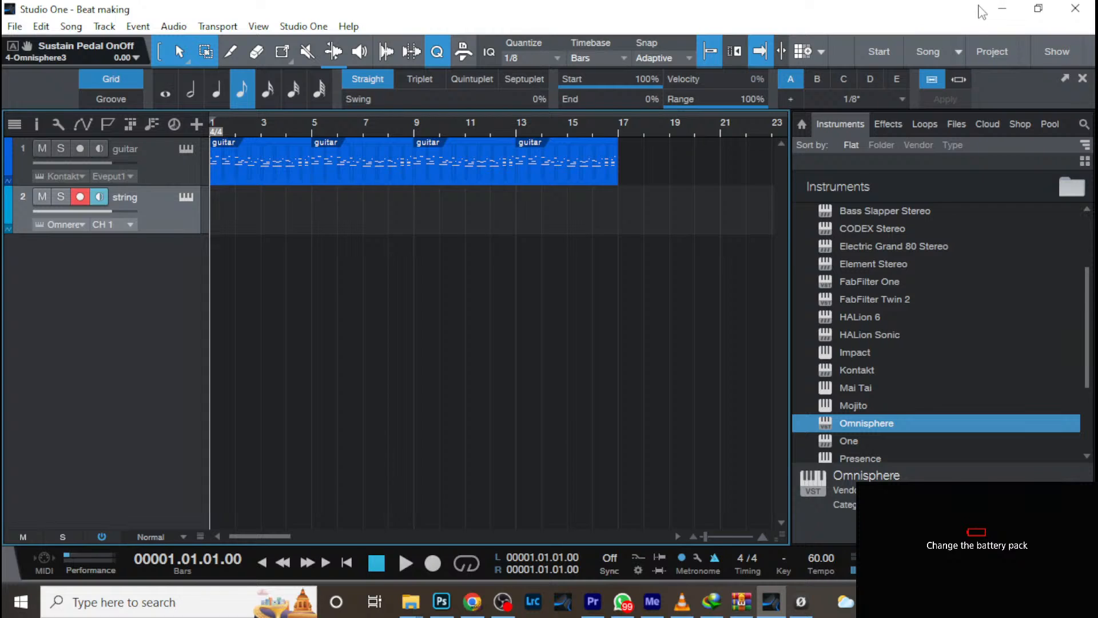
pyautogui.press('KP_Multiply')
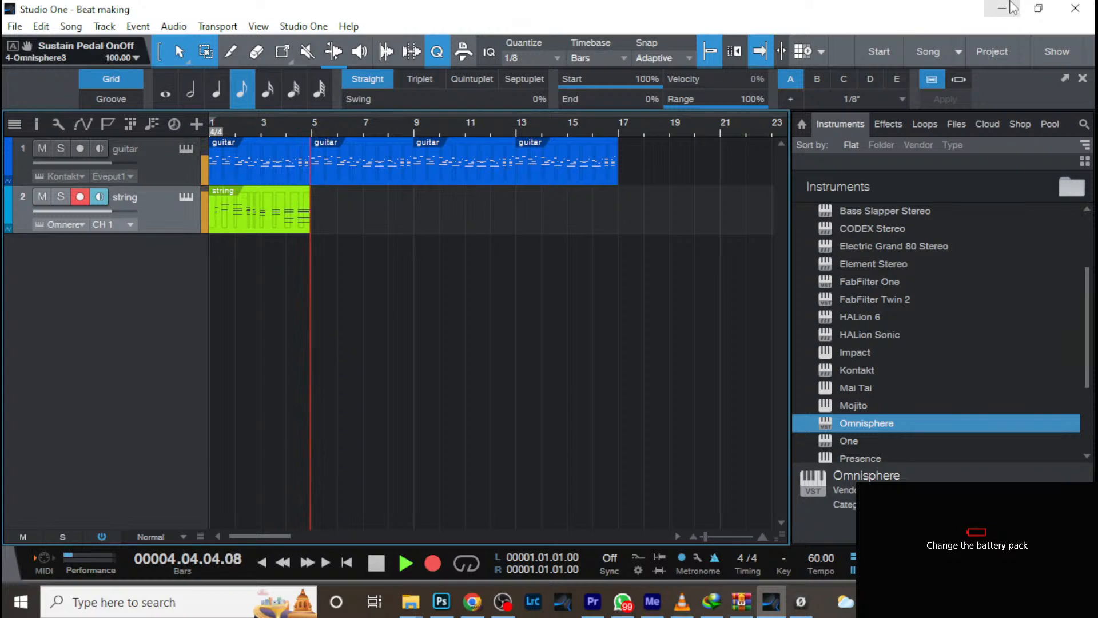
pyautogui.press('space')
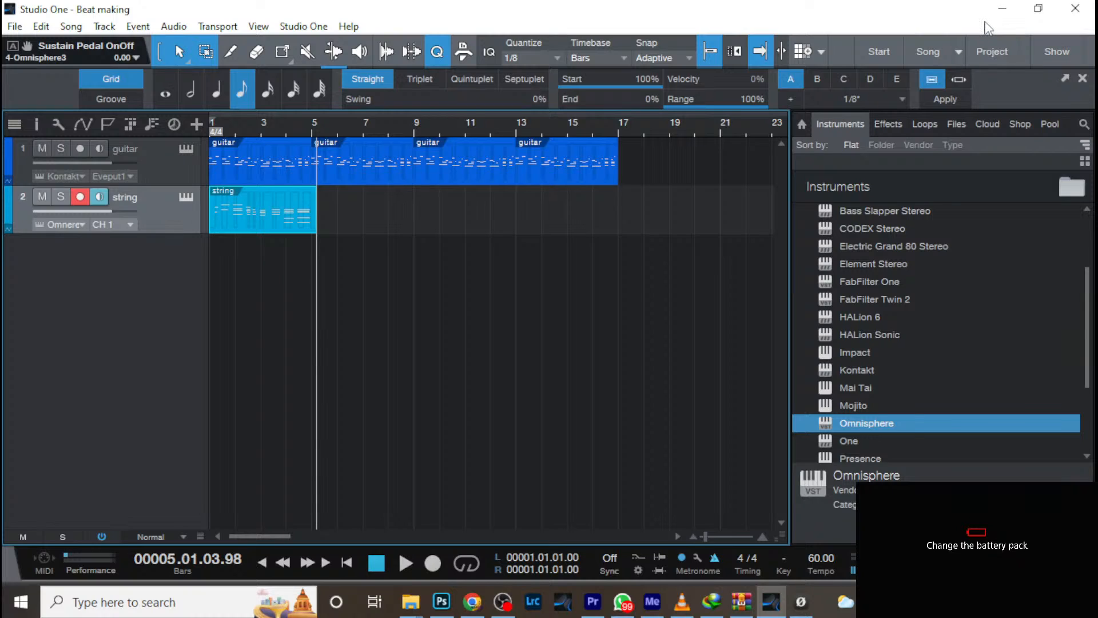
pyautogui.press('Delete')
# Record the string part from the song start until just past bar 9 and trim the take to end at bar 9
pyautogui.press('Home')
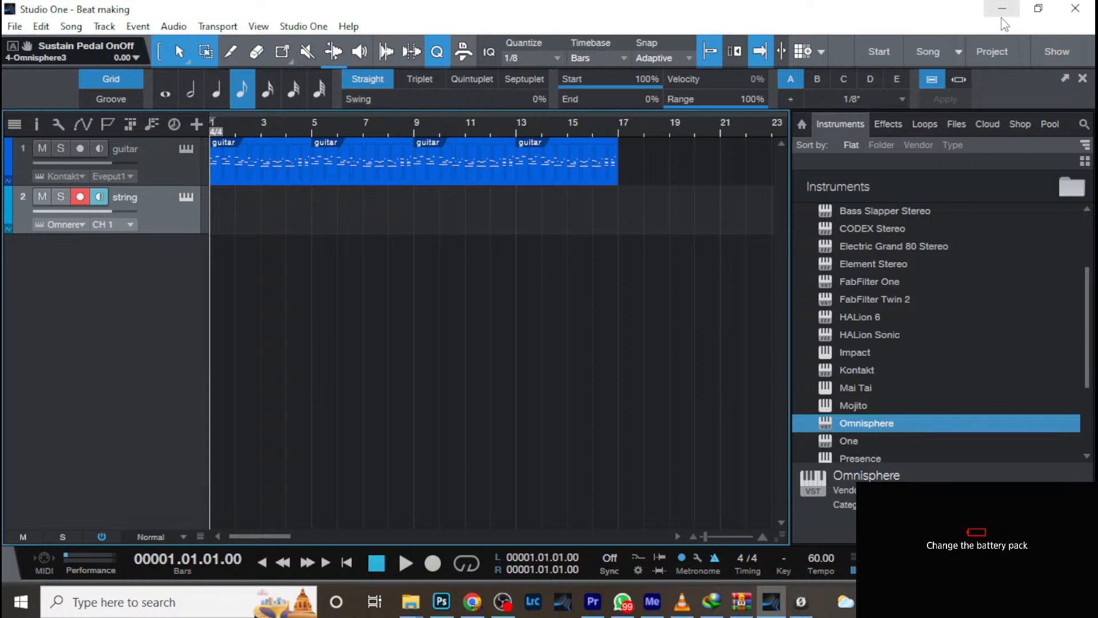
pyautogui.press('KP_Multiply')
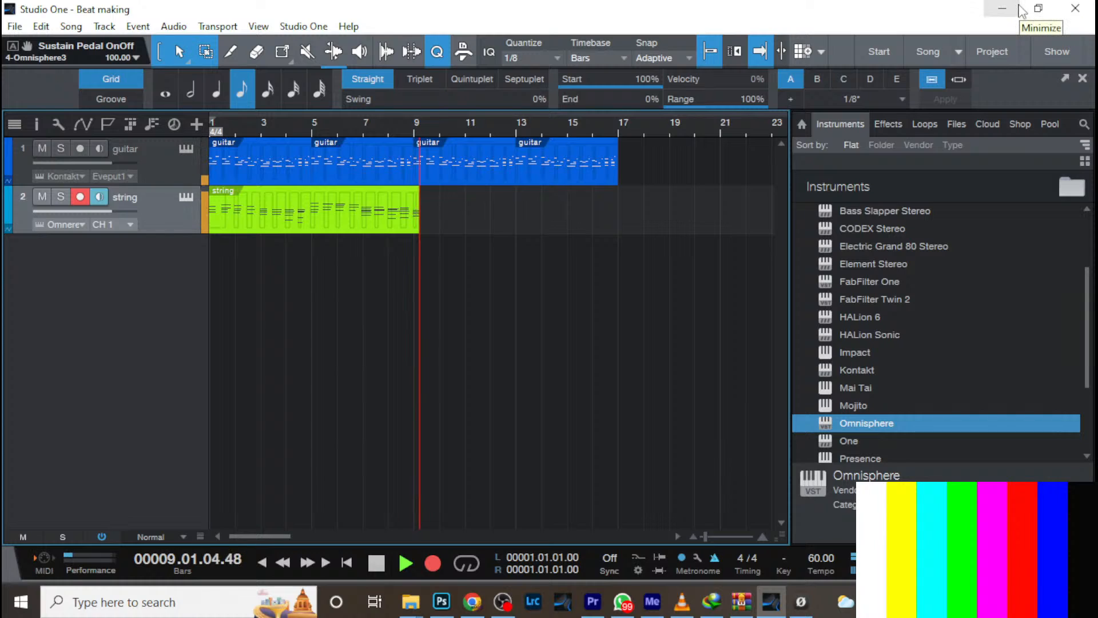
pyautogui.press('space')
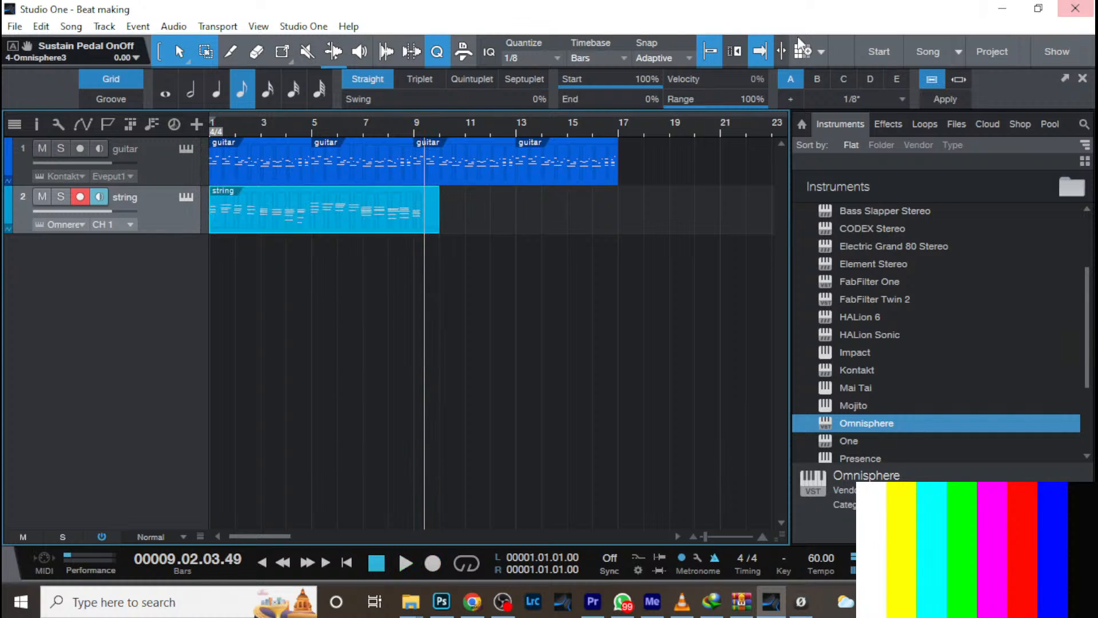
pyautogui.moveTo(382, 133); pyautogui.dragTo(426, 167)
pyautogui.moveTo(501, 131); pyautogui.dragTo(521, 155)
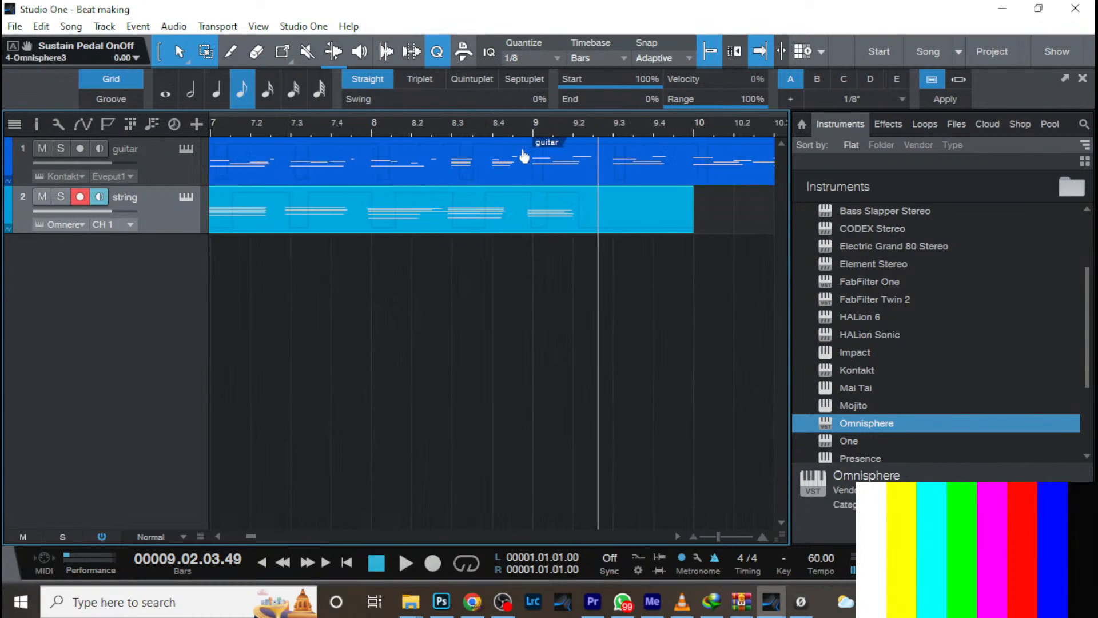
pyautogui.moveTo(694, 219); pyautogui.dragTo(533, 219)
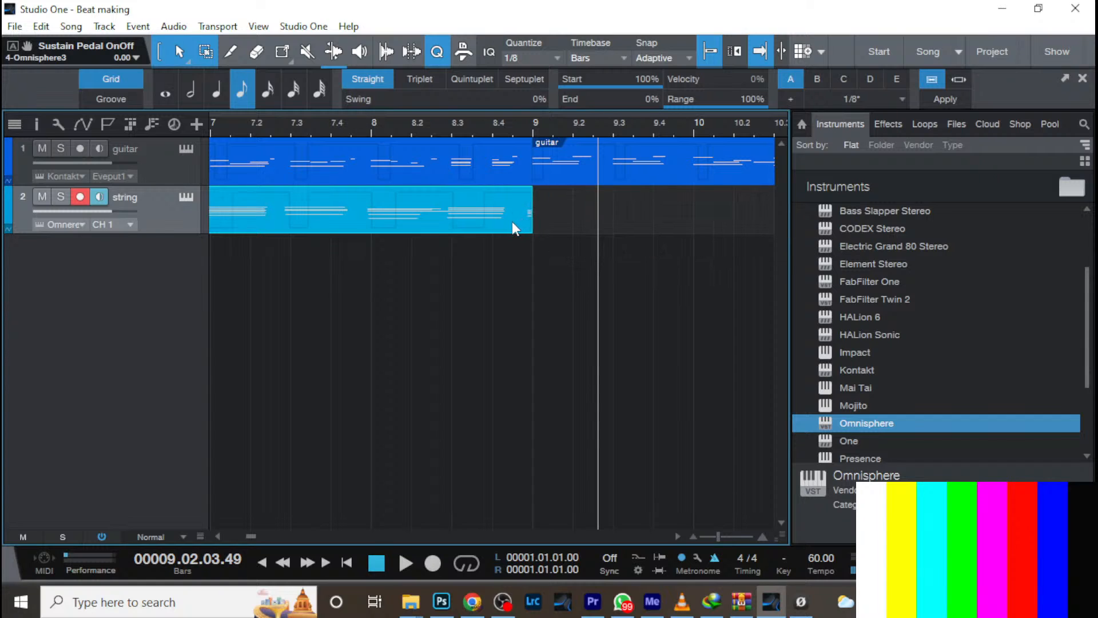
# Delete the leftover chord notes just before bar 9 from the recorded string part
pyautogui.doubleClick(512, 220)
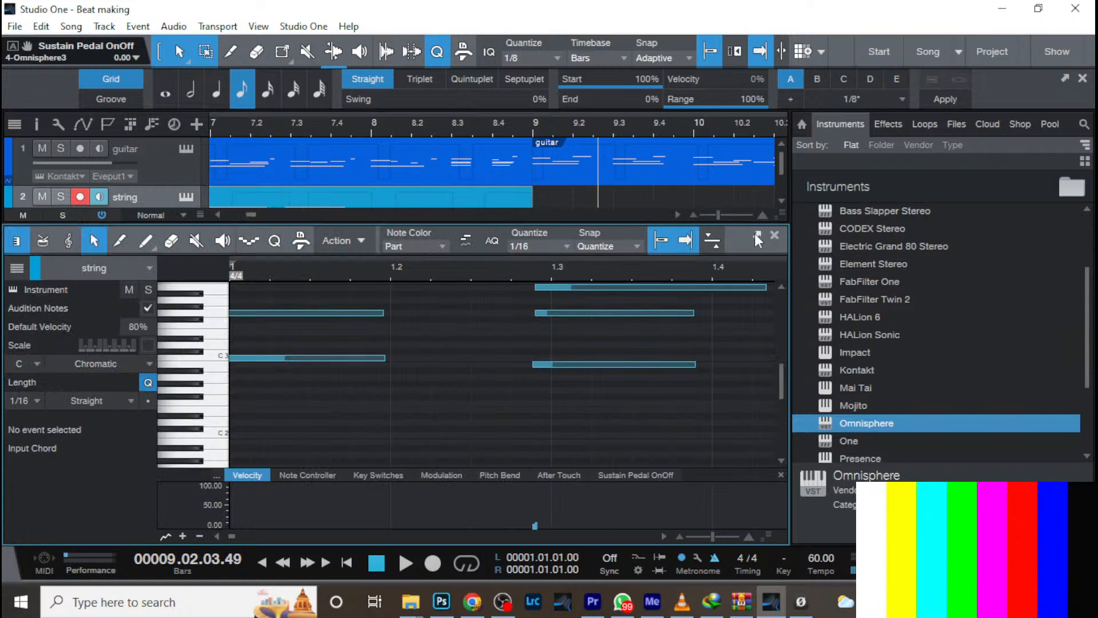
pyautogui.click(774, 236)
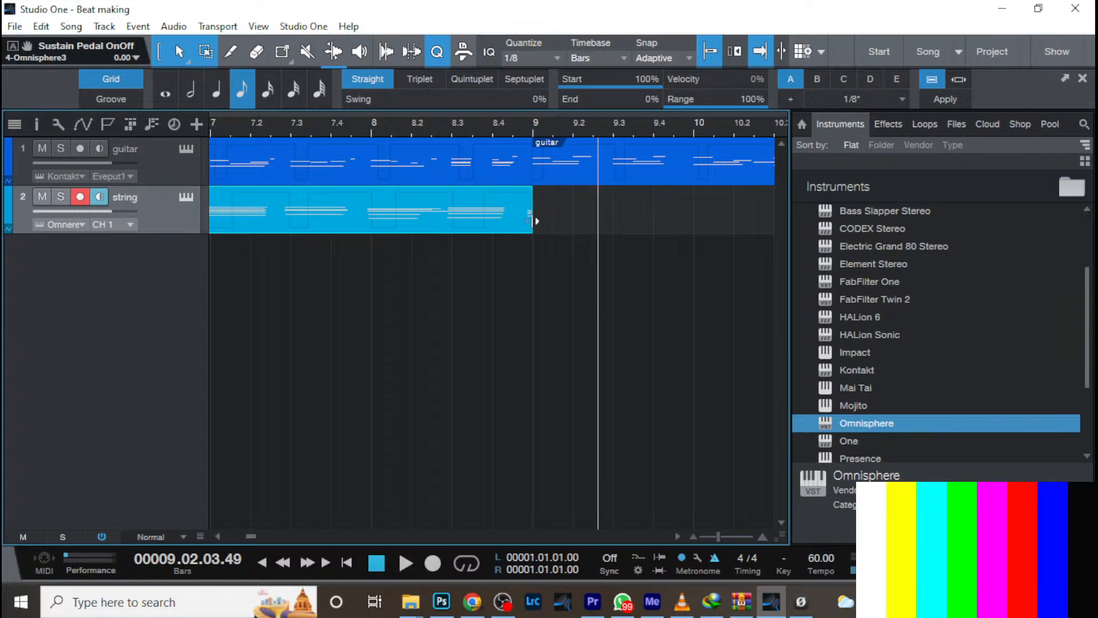
pyautogui.doubleClick(495, 215)
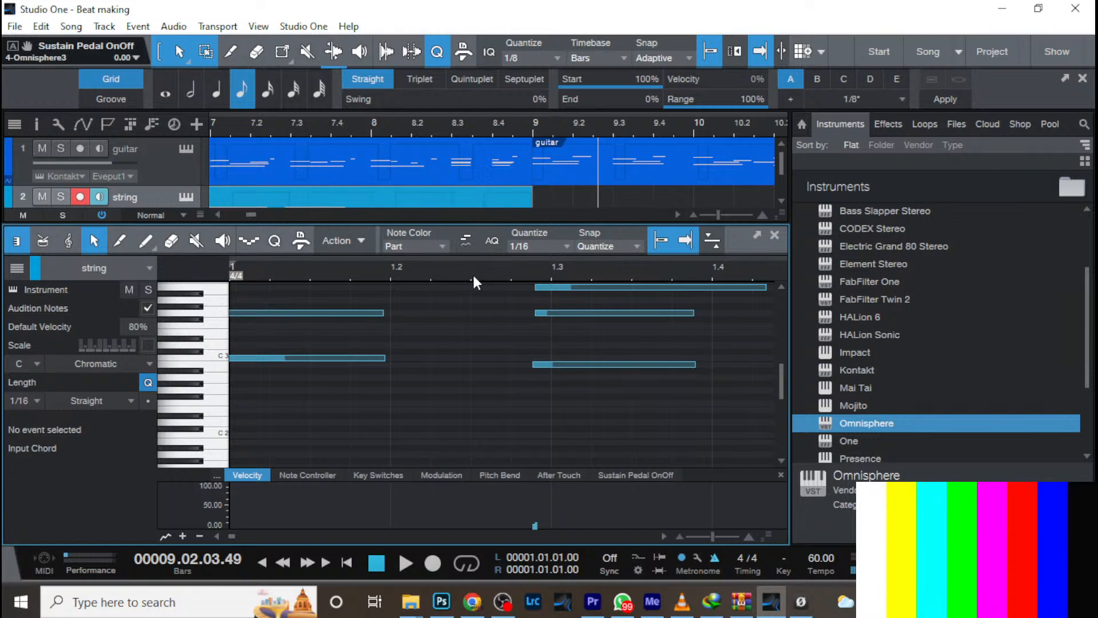
pyautogui.moveTo(473, 273); pyautogui.dragTo(649, 355)
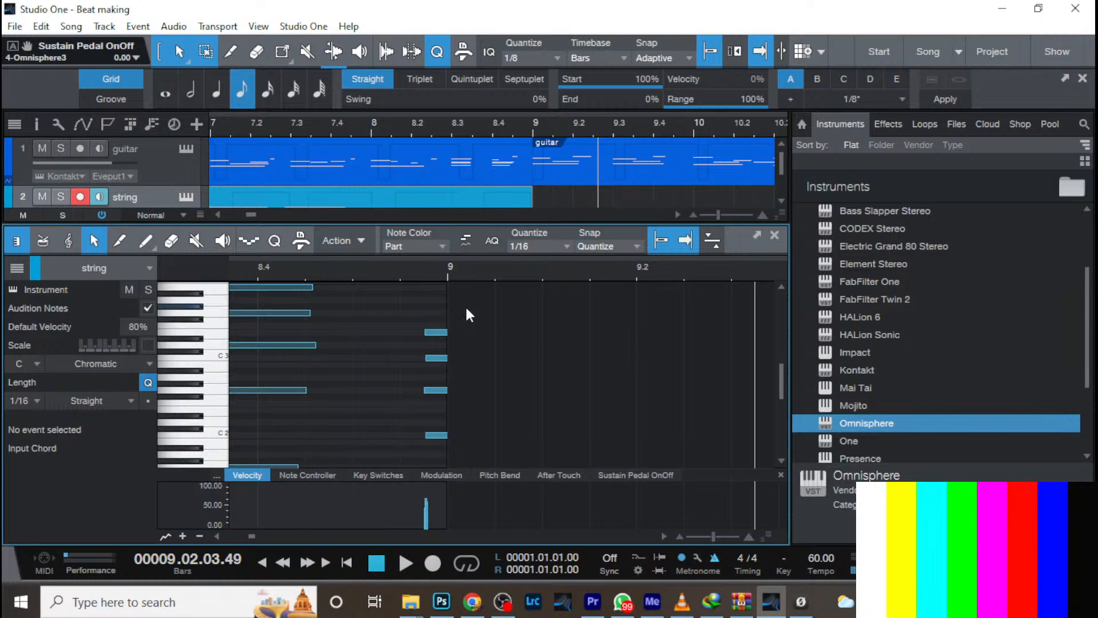
pyautogui.moveTo(471, 303); pyautogui.dragTo(420, 495)
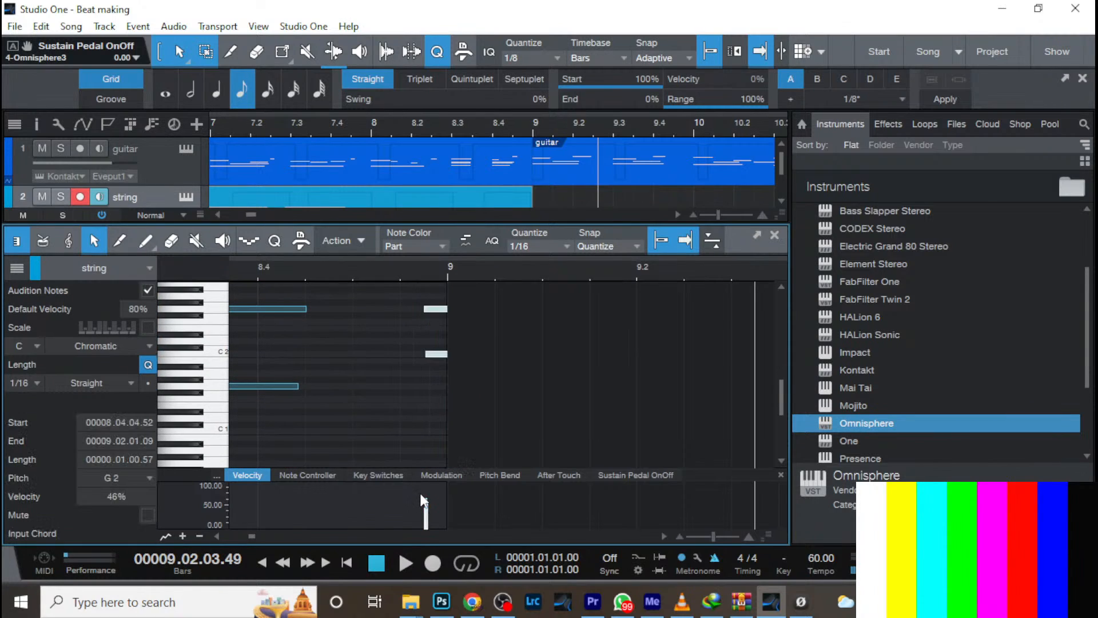
pyautogui.press('Delete')
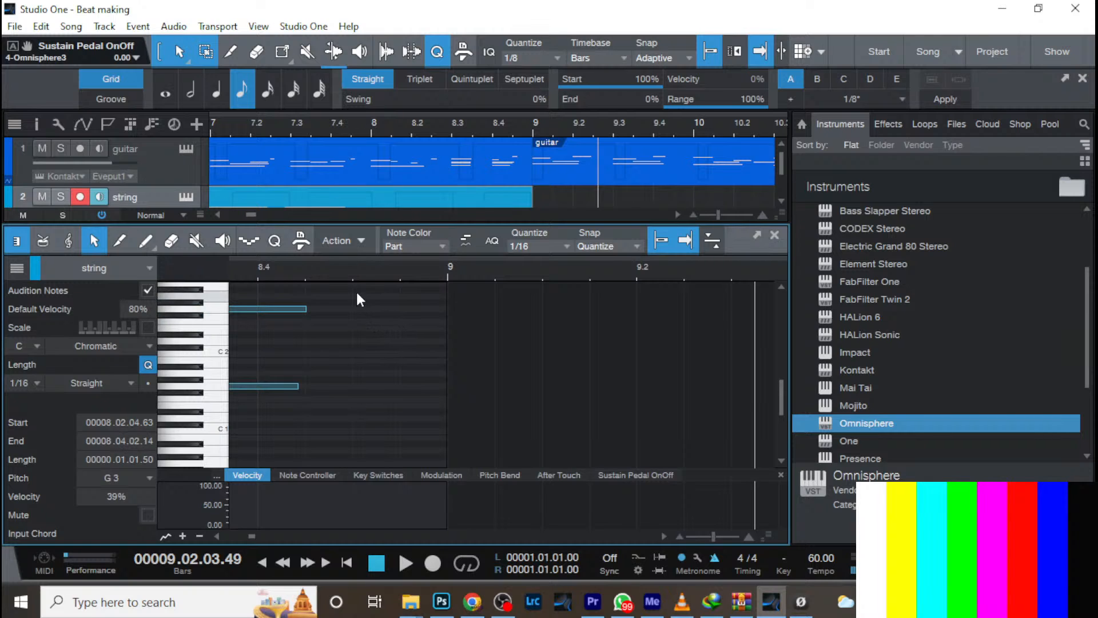
# Try raising the string part's F 2 bass note just before bar 3 to A 2
pyautogui.press('w')
pyautogui.press('w')
pyautogui.press('w')
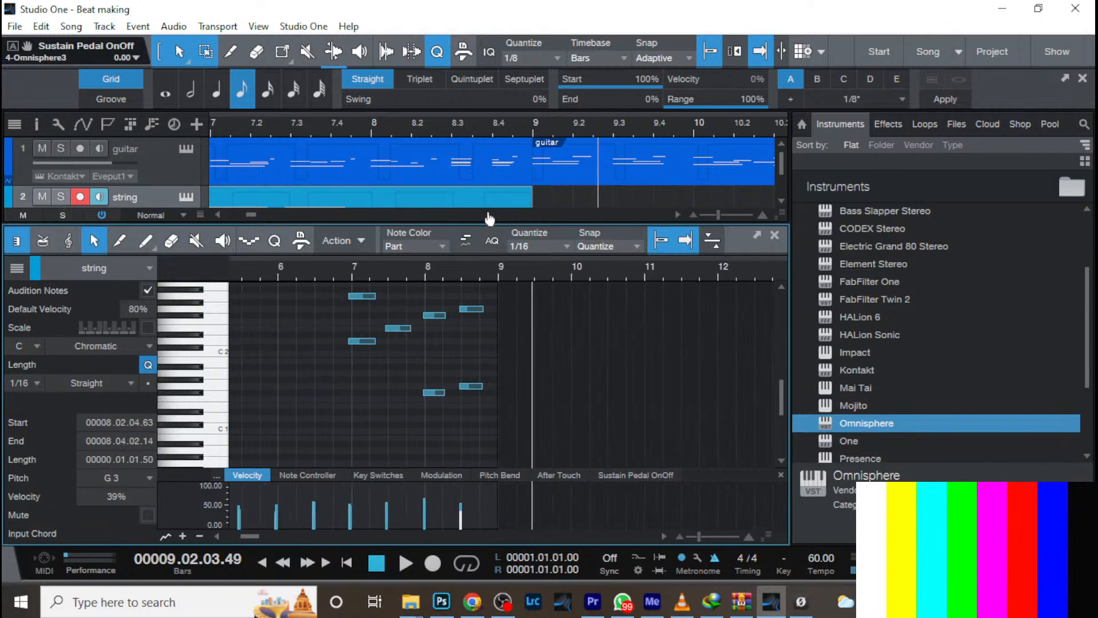
pyautogui.press('w')
pyautogui.press('w')
pyautogui.press('w')
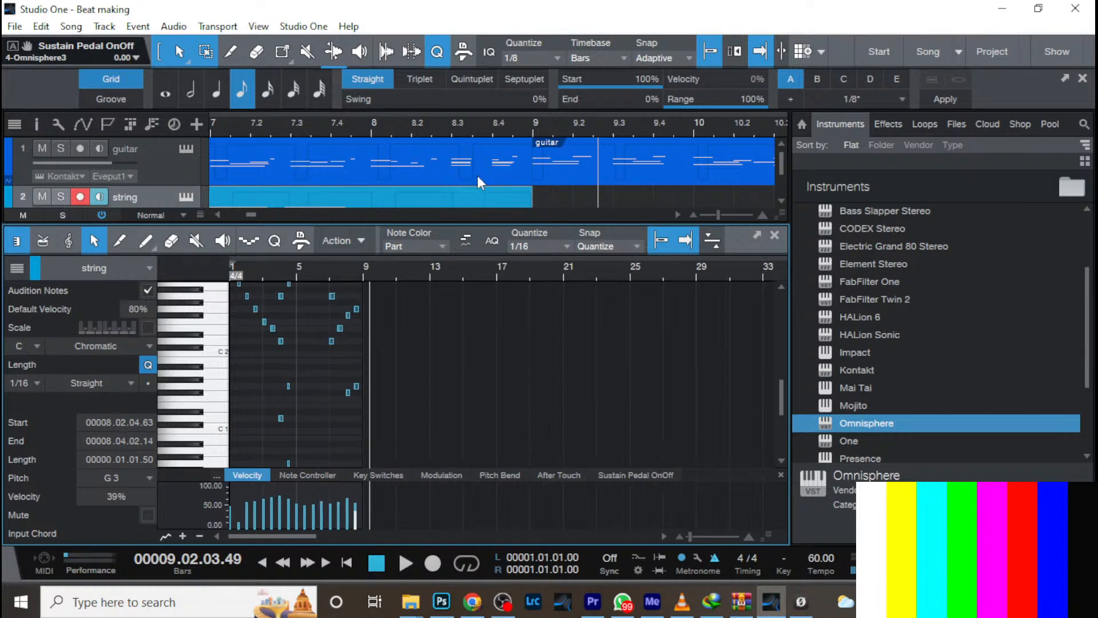
pyautogui.press(',')
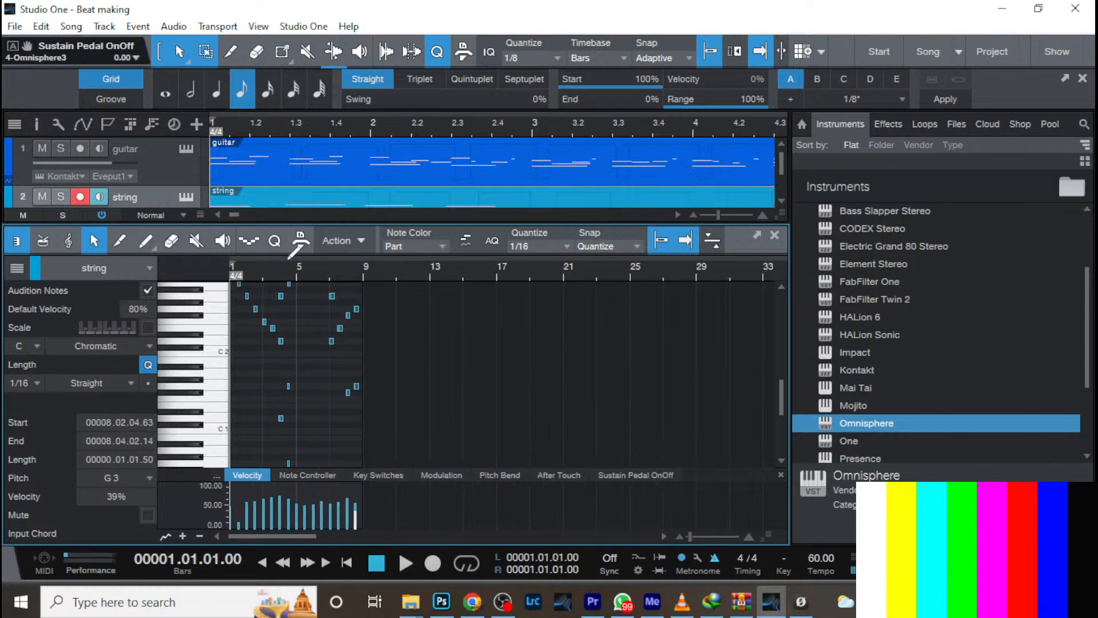
pyautogui.press('e')
pyautogui.press('e')
pyautogui.press('e')
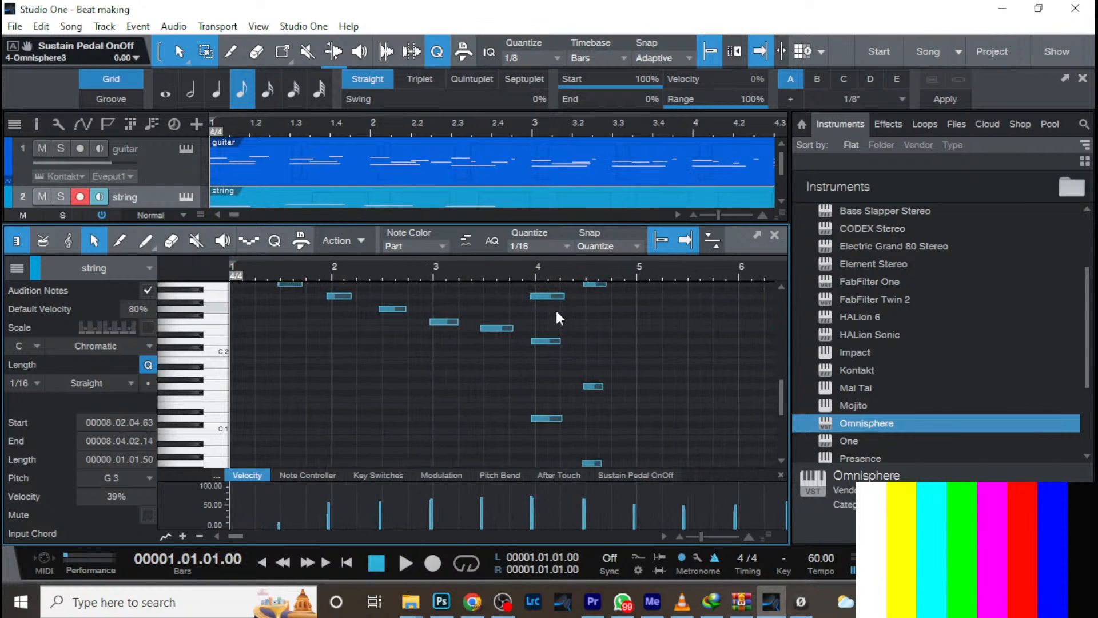
pyautogui.click(443, 322)
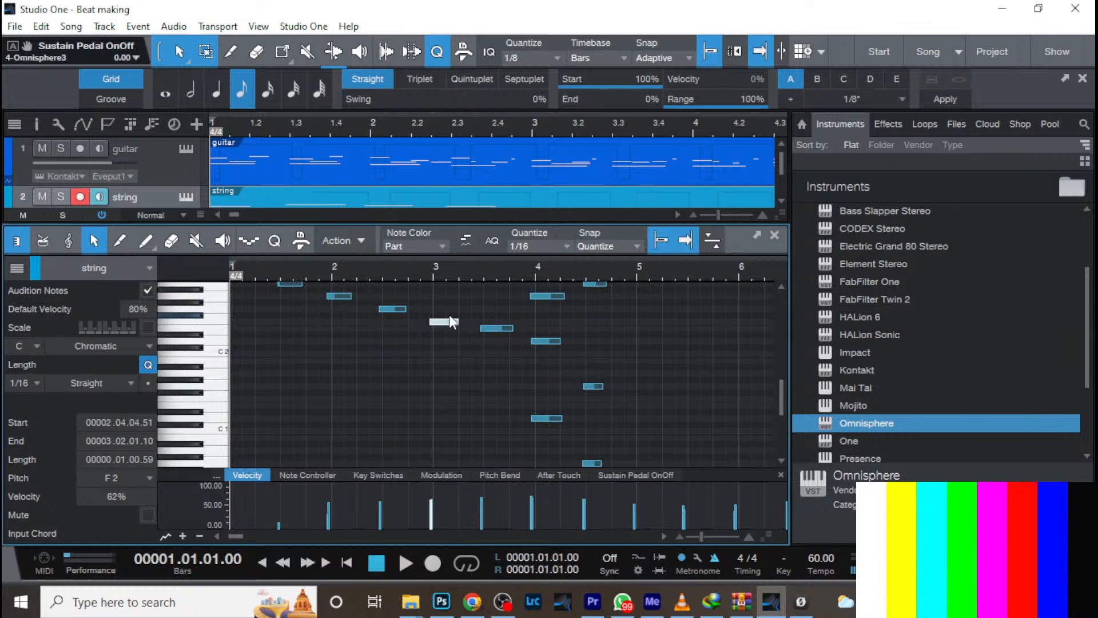
pyautogui.press('Up')
pyautogui.press('Up')
pyautogui.press('Up')
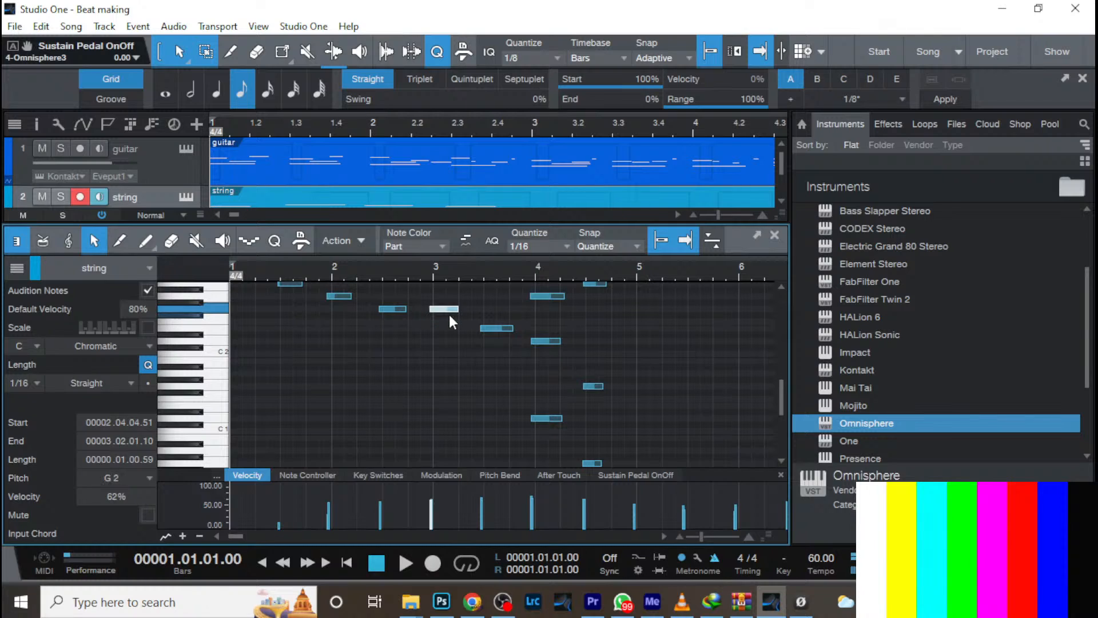
pyautogui.press('Up')
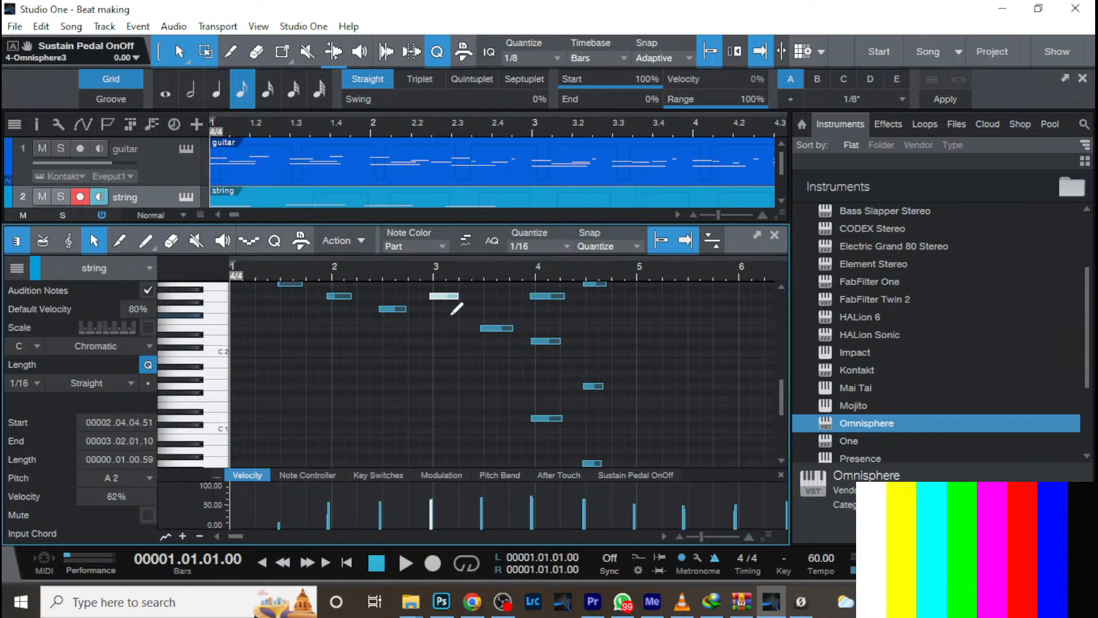
# Undo the bass note's pitch changes and redo the deletion of the leftover notes before bar 9
pyautogui.press('Down')
pyautogui.press('Down')
pyautogui.press('Down')
pyautogui.press('Down')
pyautogui.press('Right')
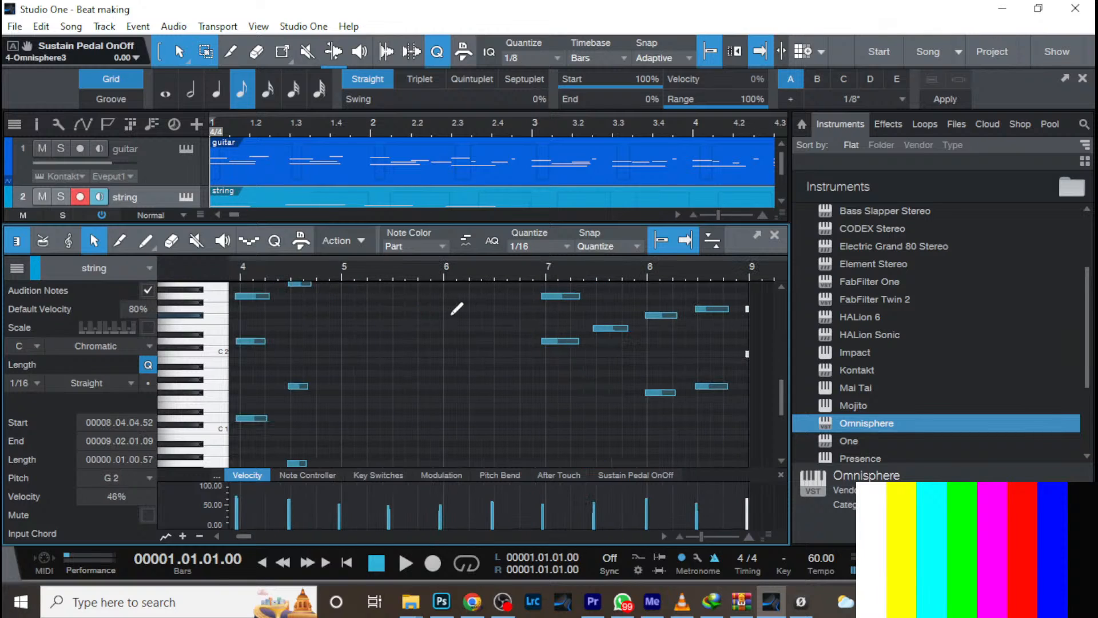
pyautogui.click(41, 26)
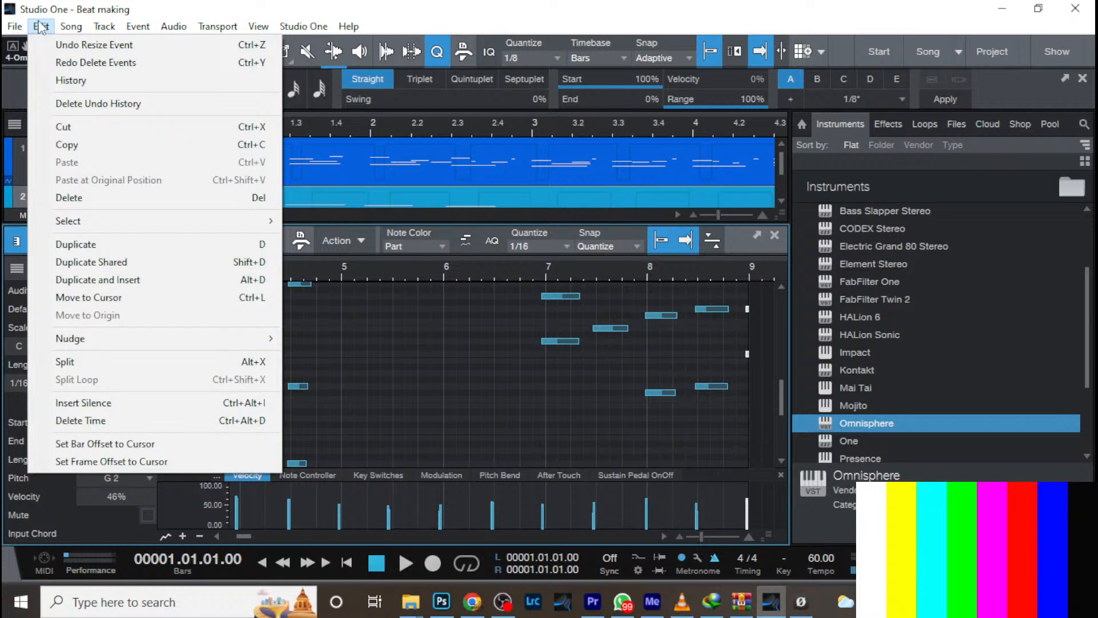
pyautogui.click(56, 60)
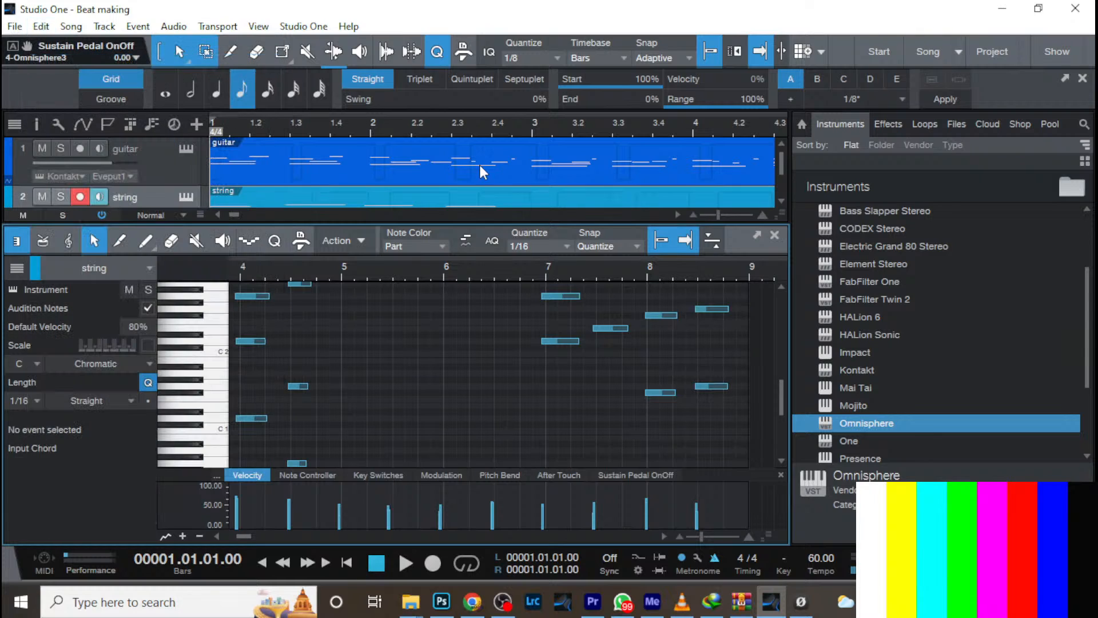
# Return to the arrangement and duplicate the string part so it fills bars 9 to 17
pyautogui.click(775, 237)
pyautogui.moveTo(617, 121); pyautogui.dragTo(439, 86)
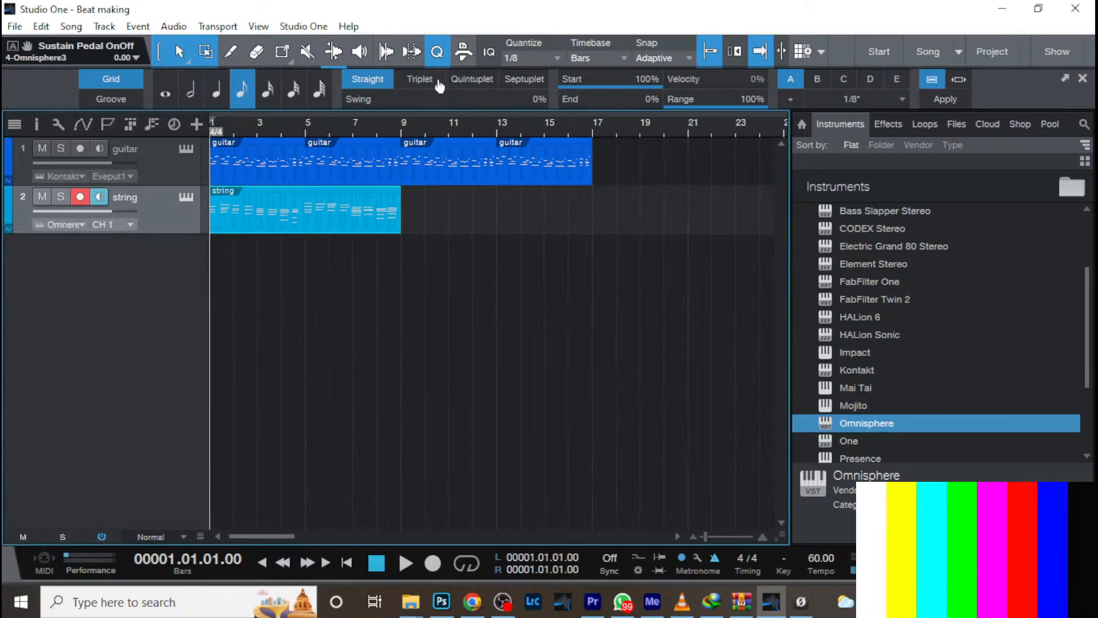
pyautogui.press('d')
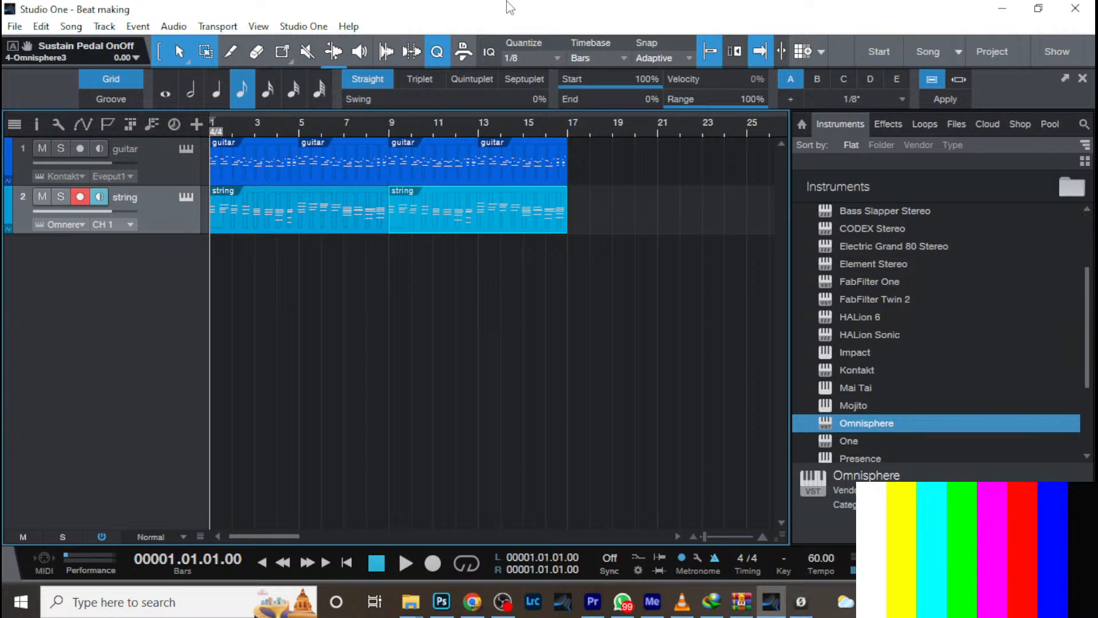
# Overdub volume controller moves onto the string part from the song start to bar 9
pyautogui.moveTo(435, 102)
pyautogui.press('KP_Multiply')
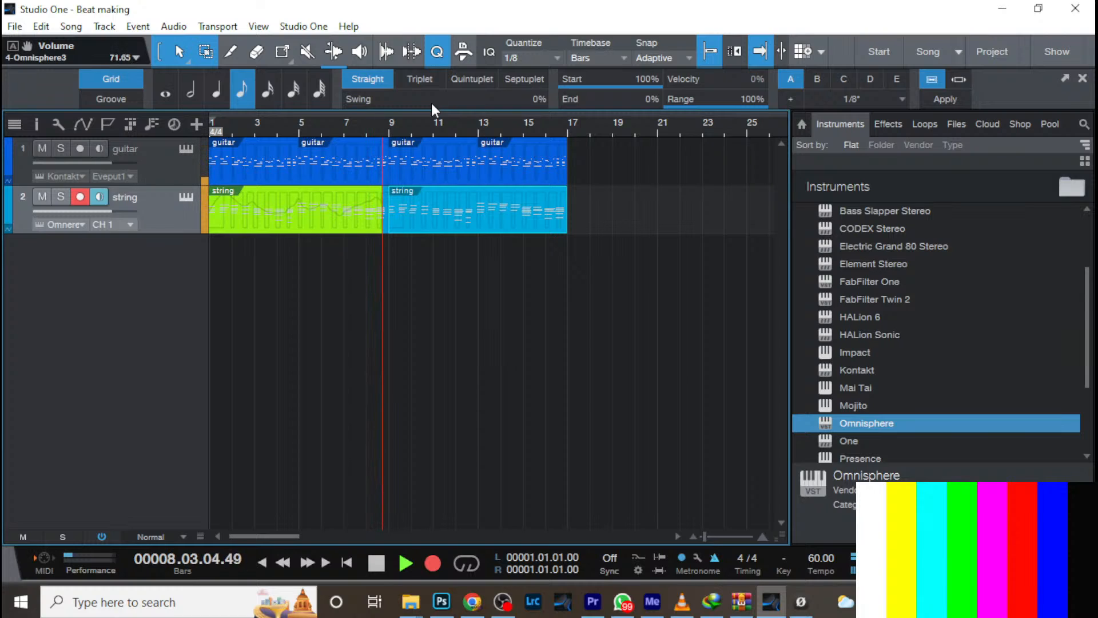
pyautogui.press('space')
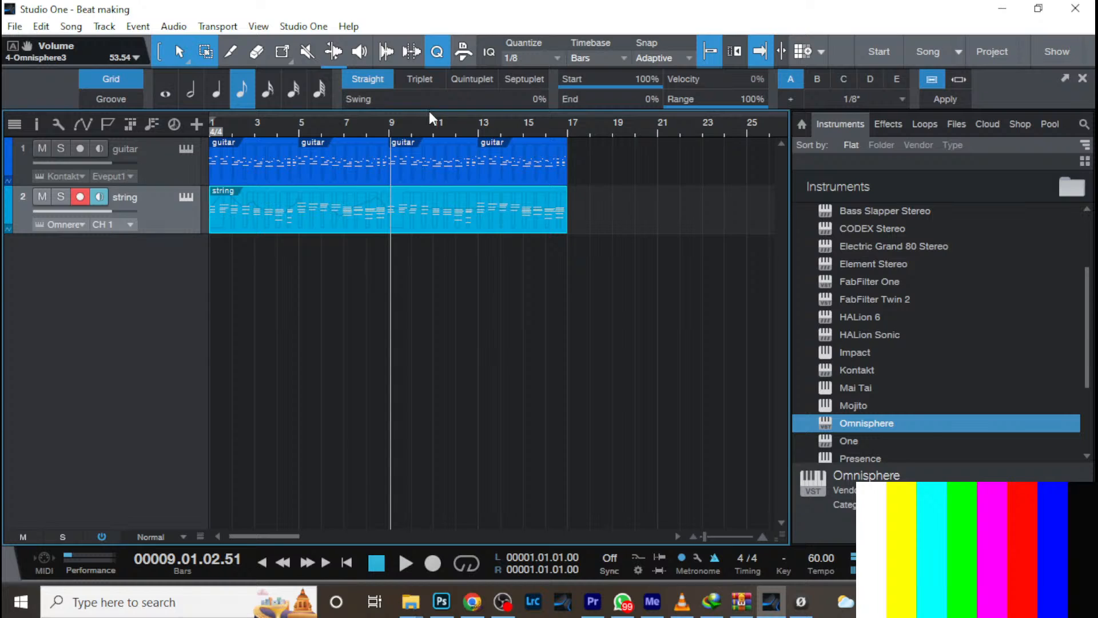
# Try replacing the string part's second half from bar 9 with a duplicate of its first half, and undo the attempt
pyautogui.click(522, 243)
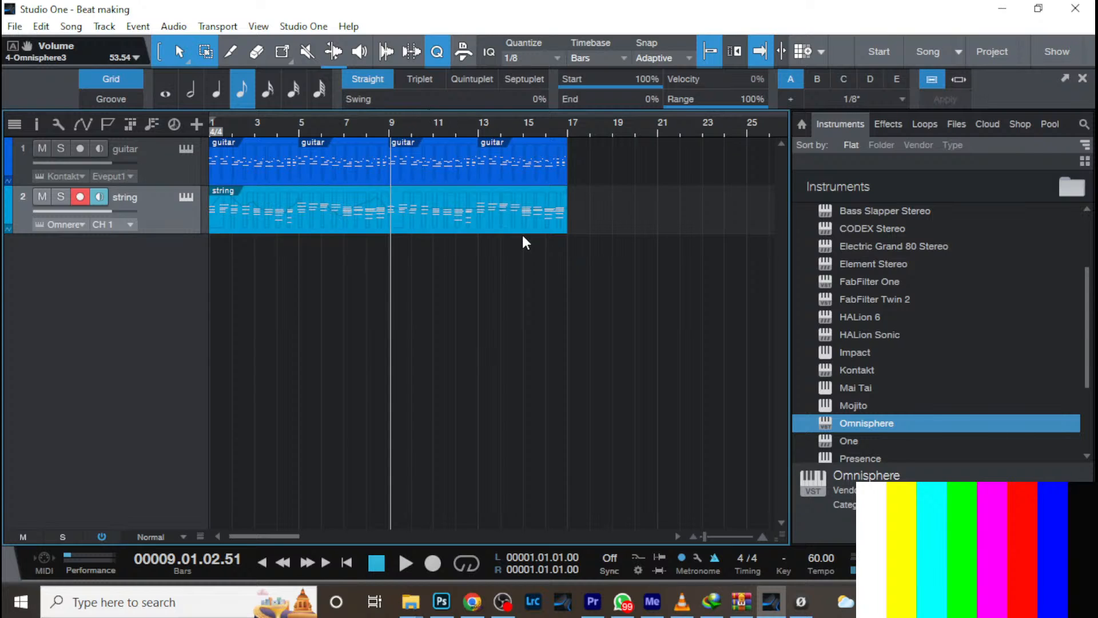
pyautogui.click(523, 232)
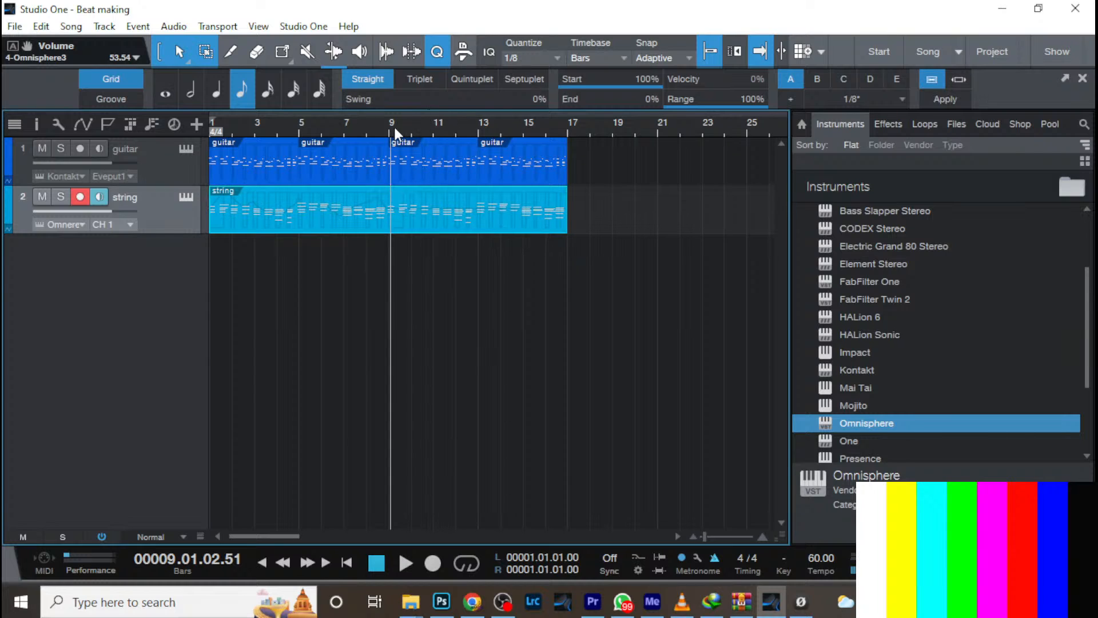
pyautogui.moveTo(395, 129); pyautogui.dragTo(531, 197)
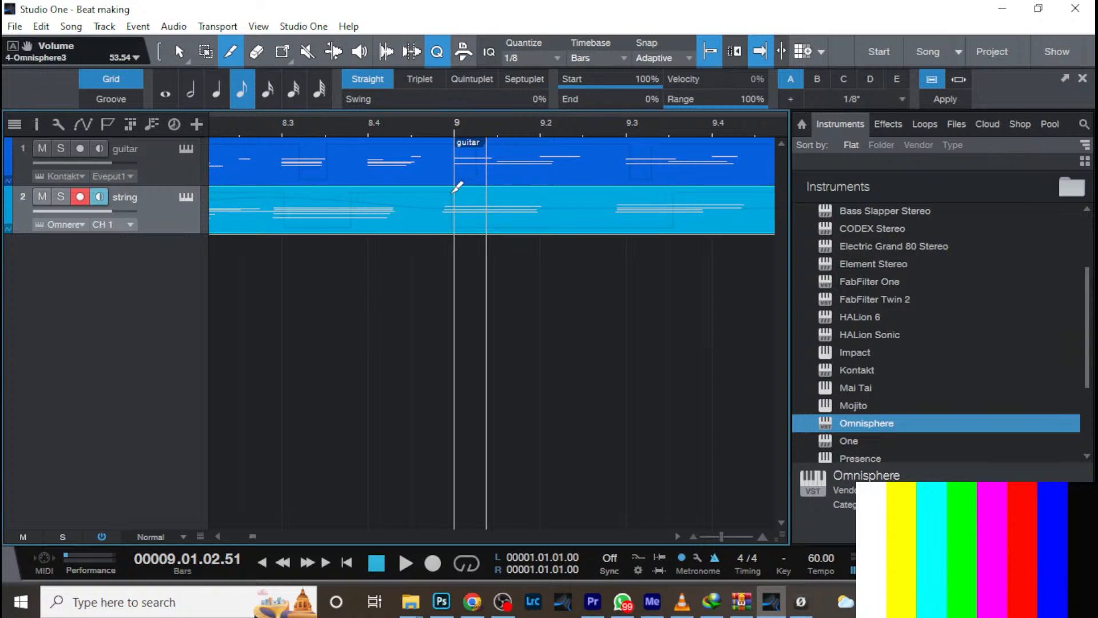
pyautogui.click(454, 196)
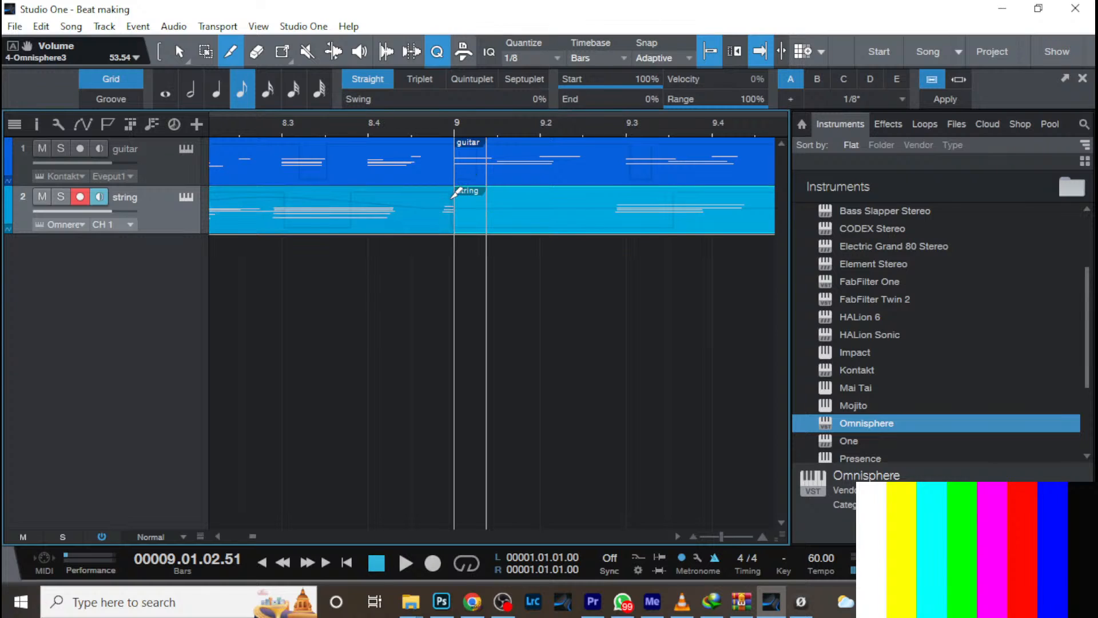
pyautogui.hotkey('ctrl', 'z')
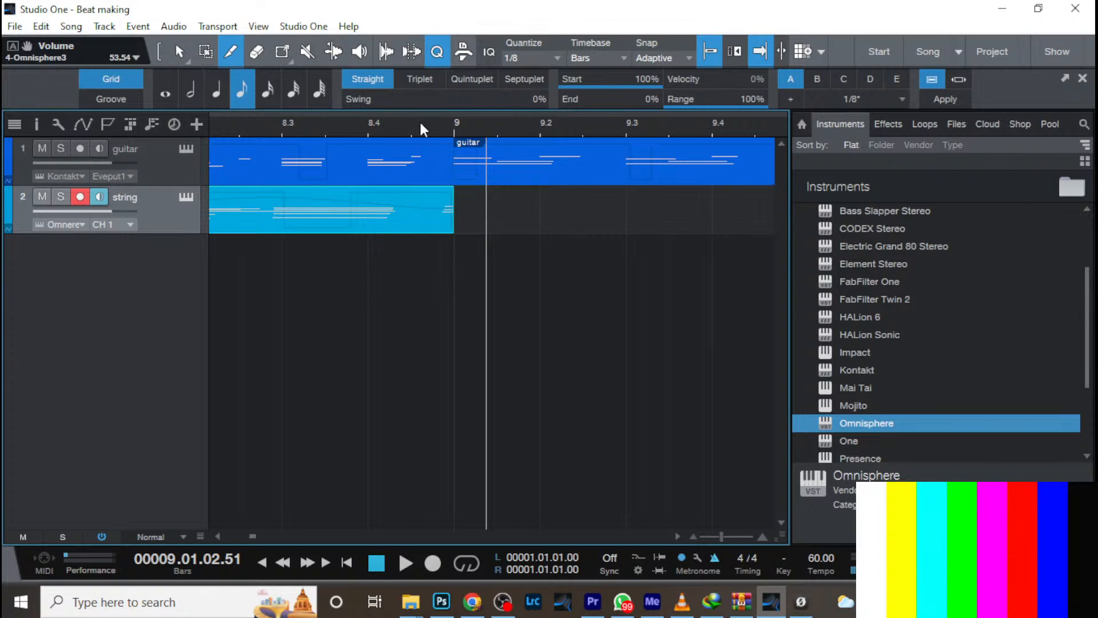
pyautogui.press('w')
pyautogui.moveTo(458, 112); pyautogui.dragTo(499, 93)
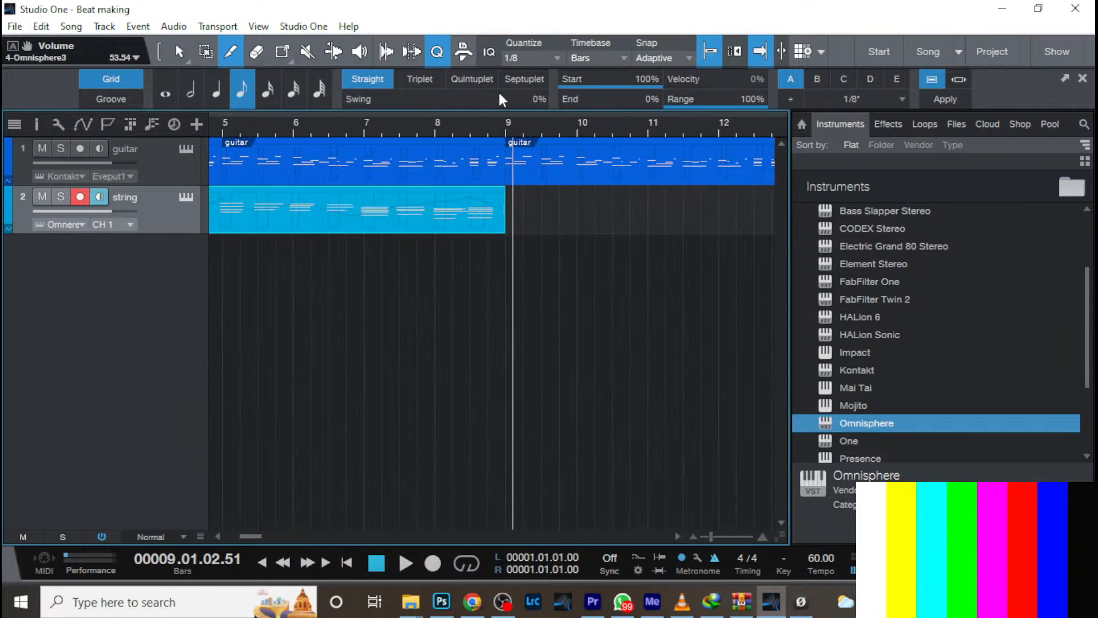
pyautogui.press('d')
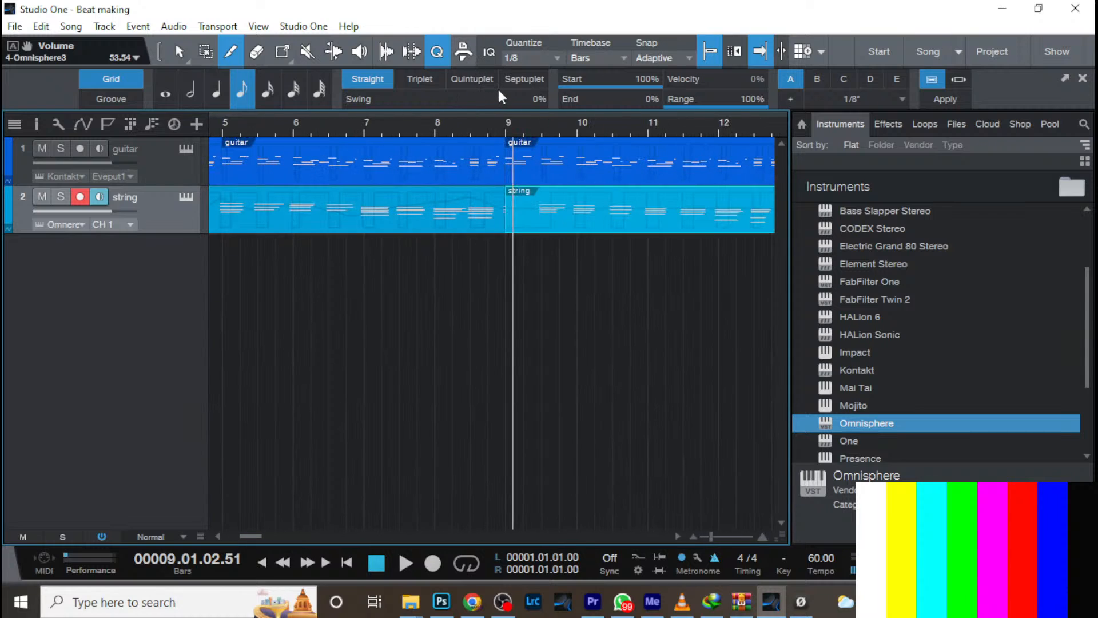
pyautogui.hotkey('ctrl', 'b')
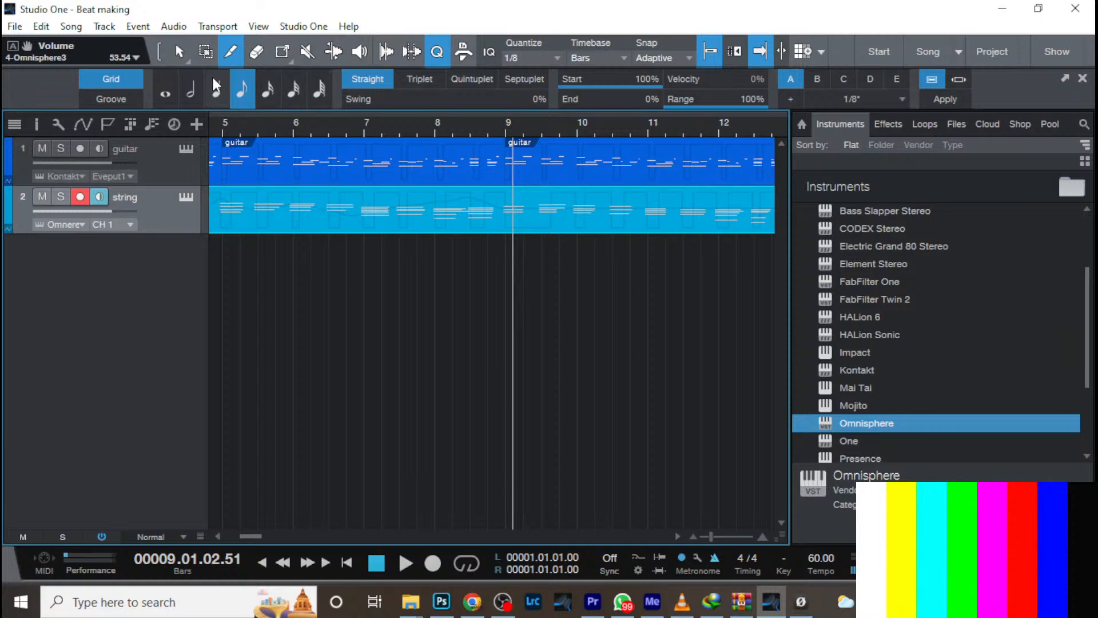
# Split the merged string part at bar 9 with the Paint tool
pyautogui.click(177, 50)
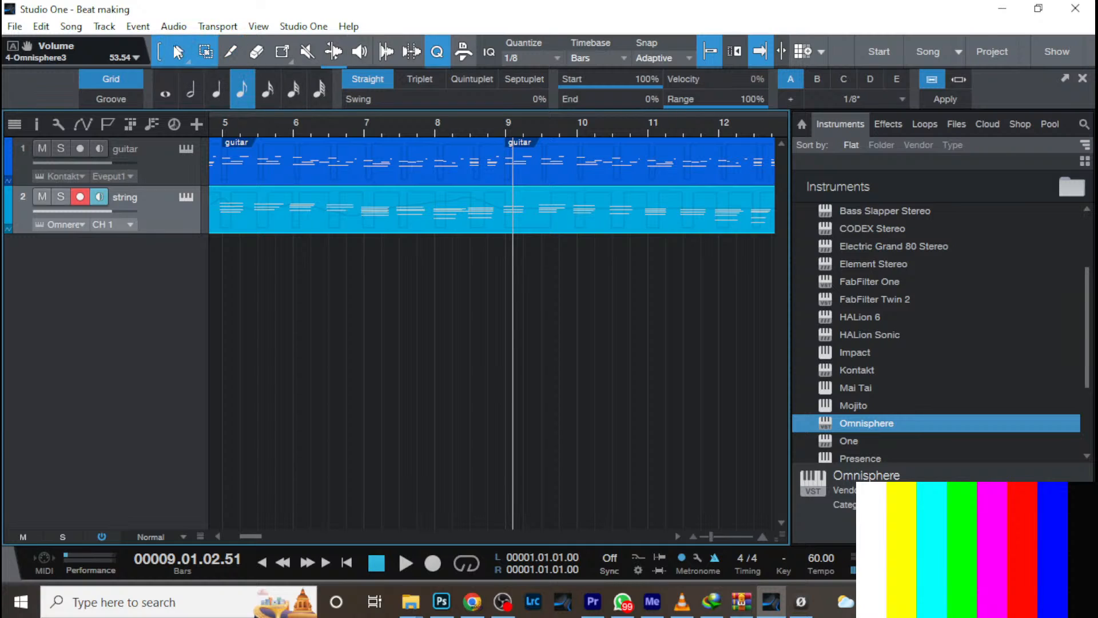
pyautogui.click(233, 54)
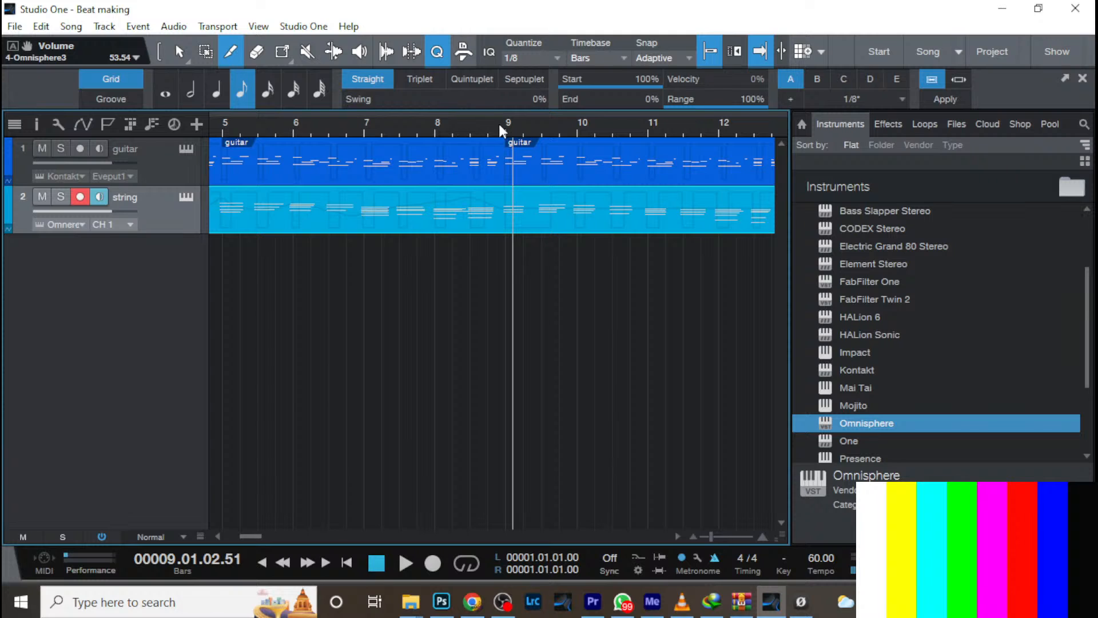
pyautogui.scroll(3, 501, 158)
pyautogui.scroll(2, 502, 157)
pyautogui.click(531, 197)
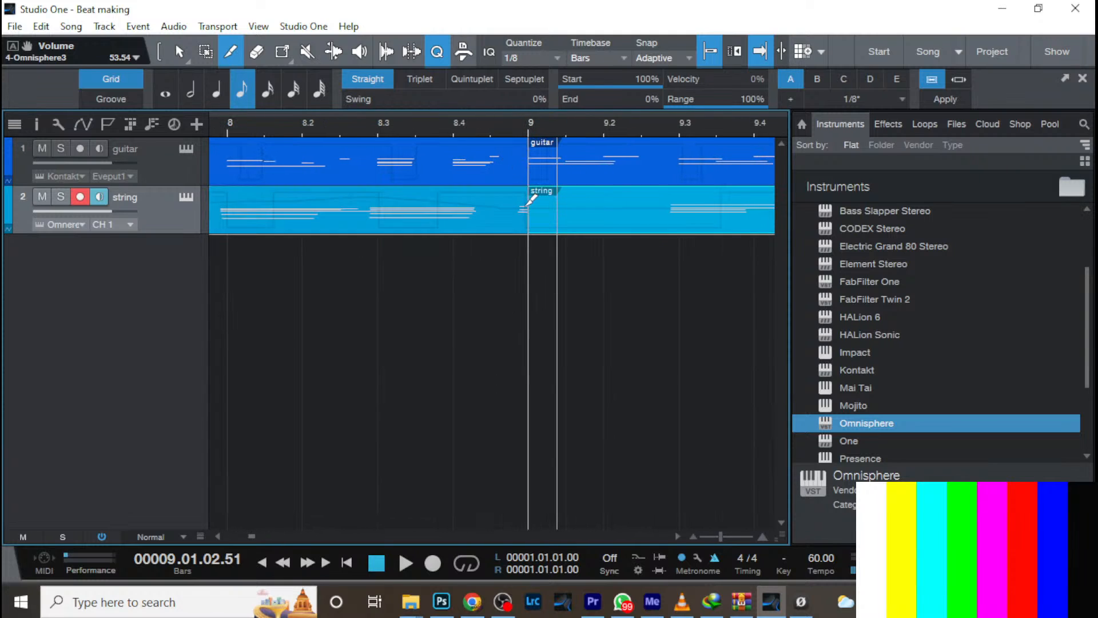
pyautogui.scroll(-5, 445, 132)
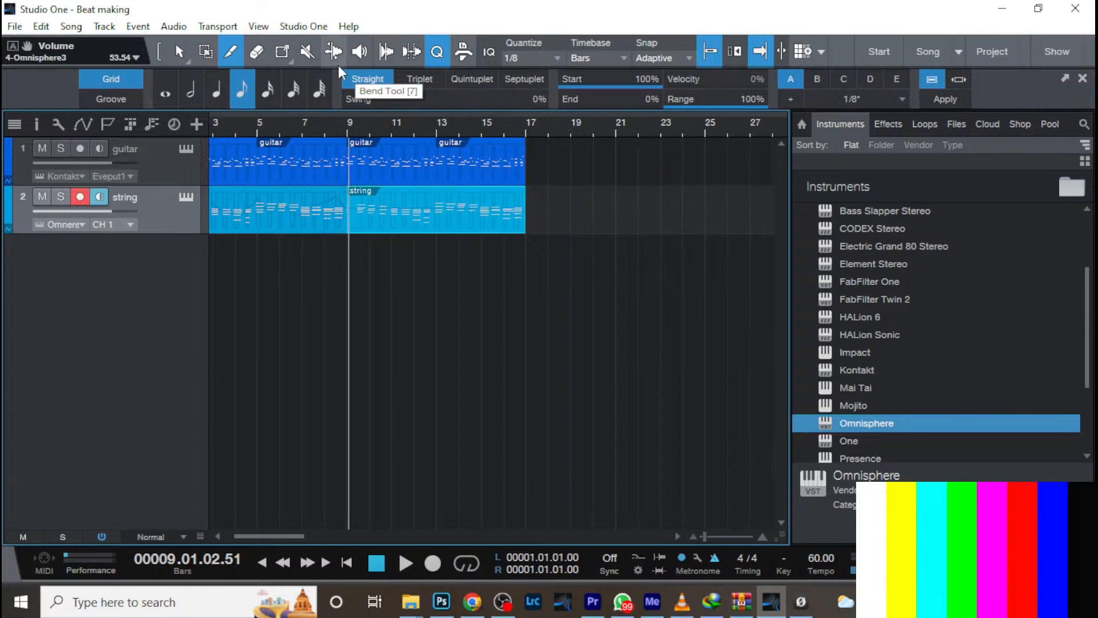
# Clear the string part after bar 9 and put the string part back across bars 9 to 17
pyautogui.press('Delete')
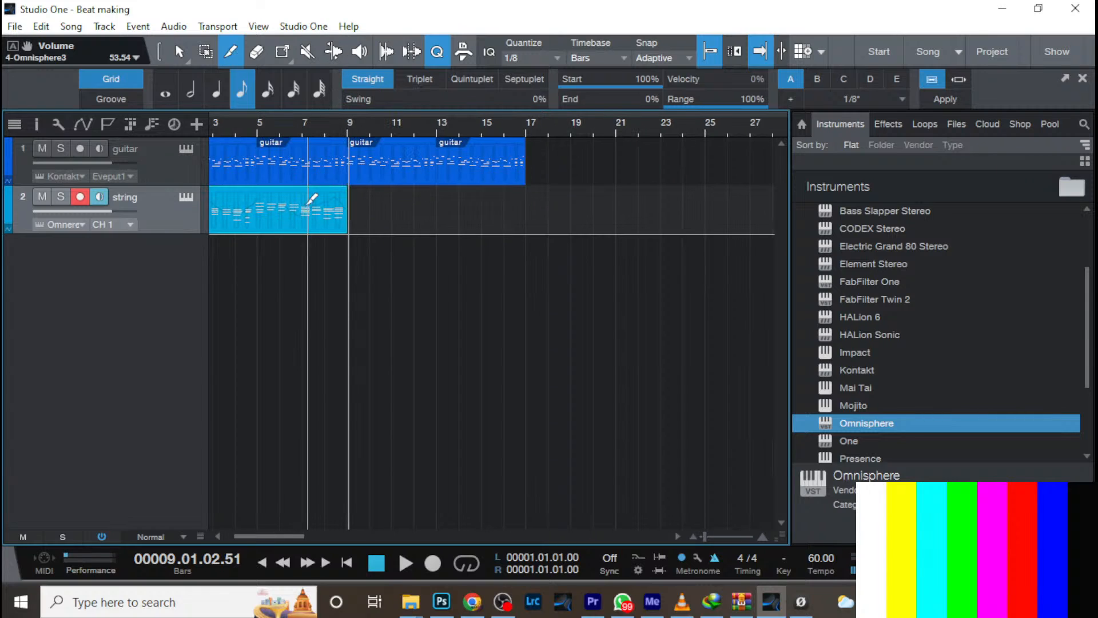
pyautogui.press('1')
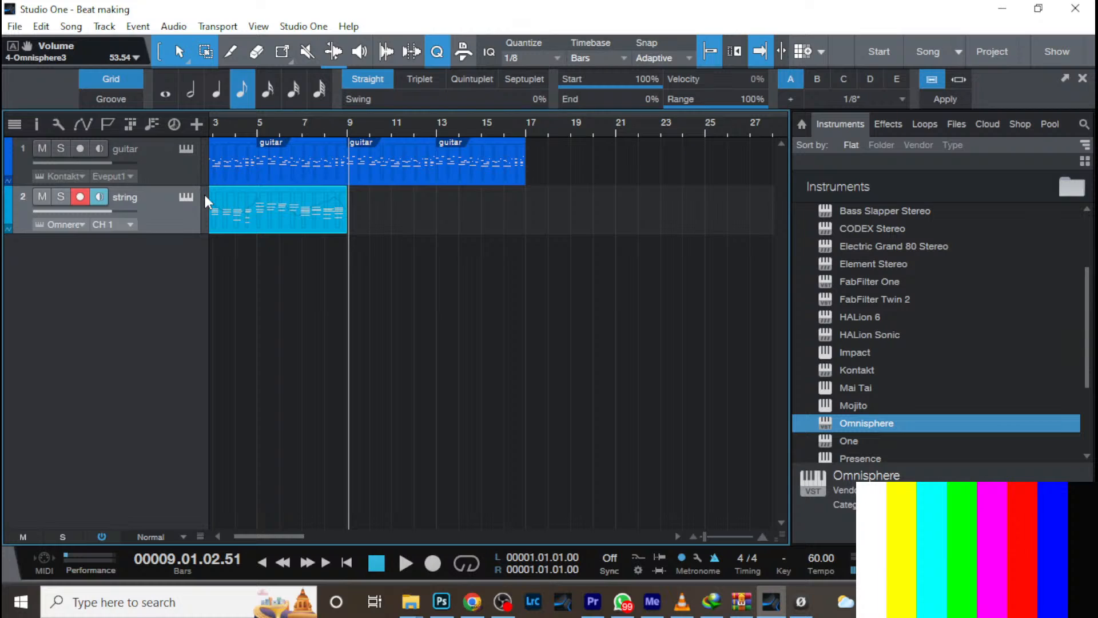
pyautogui.hotkey('ctrl', 'z')
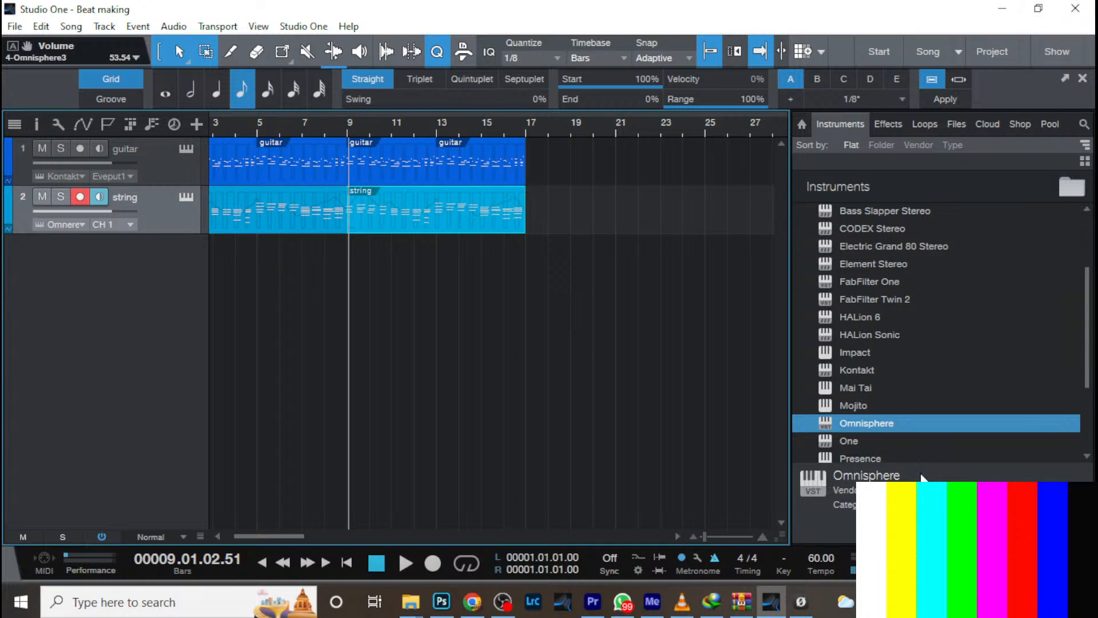
# Return the playhead to the song start and select Kontakt in the instrument list
pyautogui.moveTo(506, 602)
pyautogui.press(',')
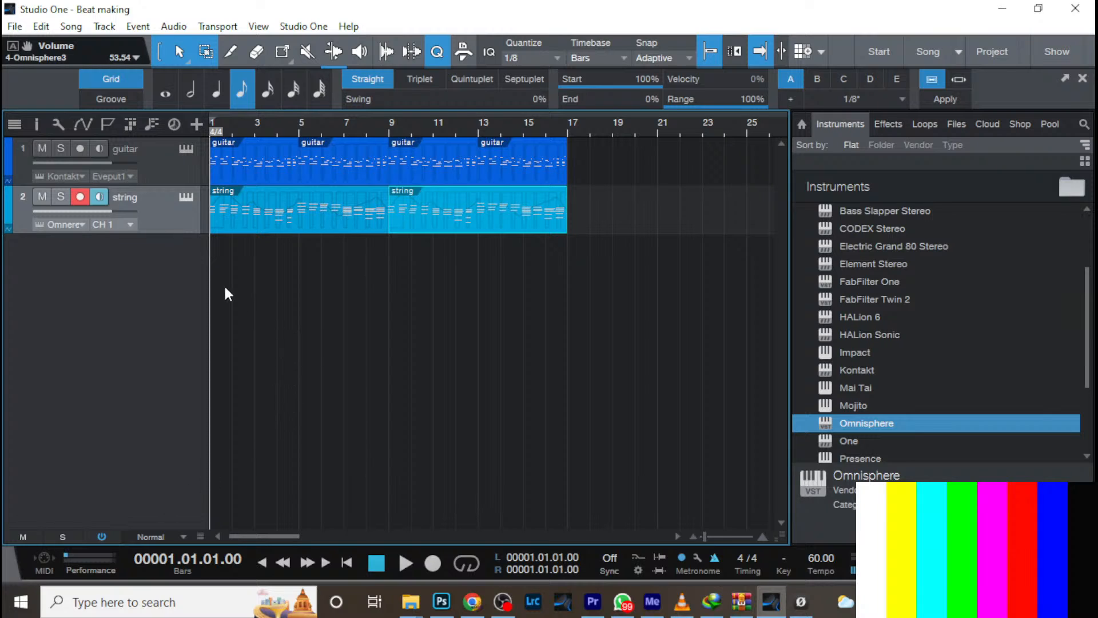
pyautogui.scroll(-4, 901, 338)
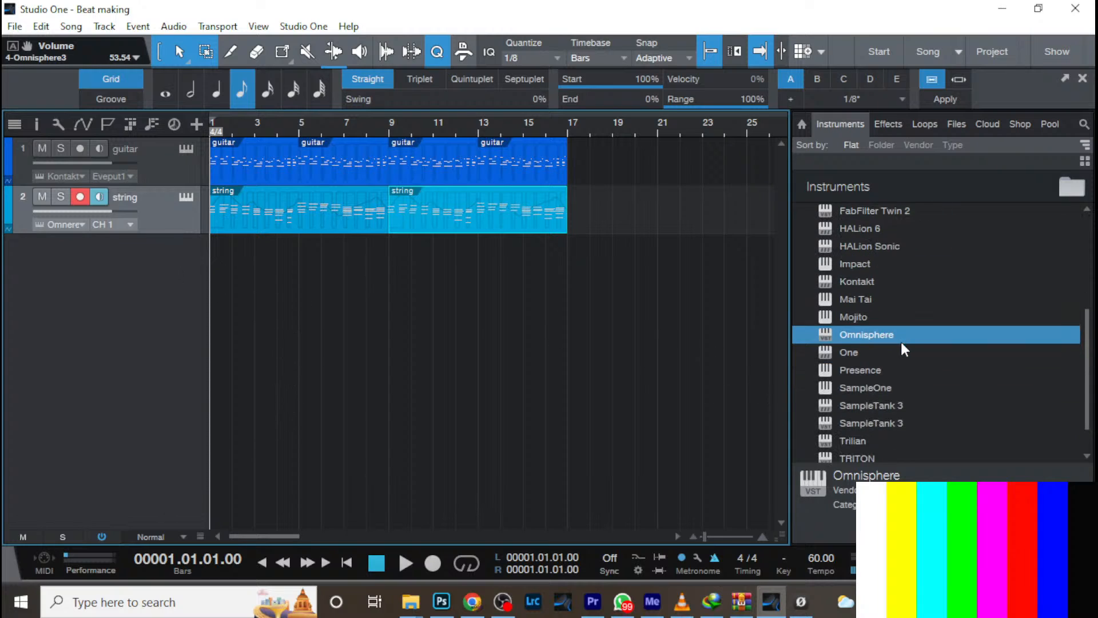
pyautogui.scroll(2, 898, 342)
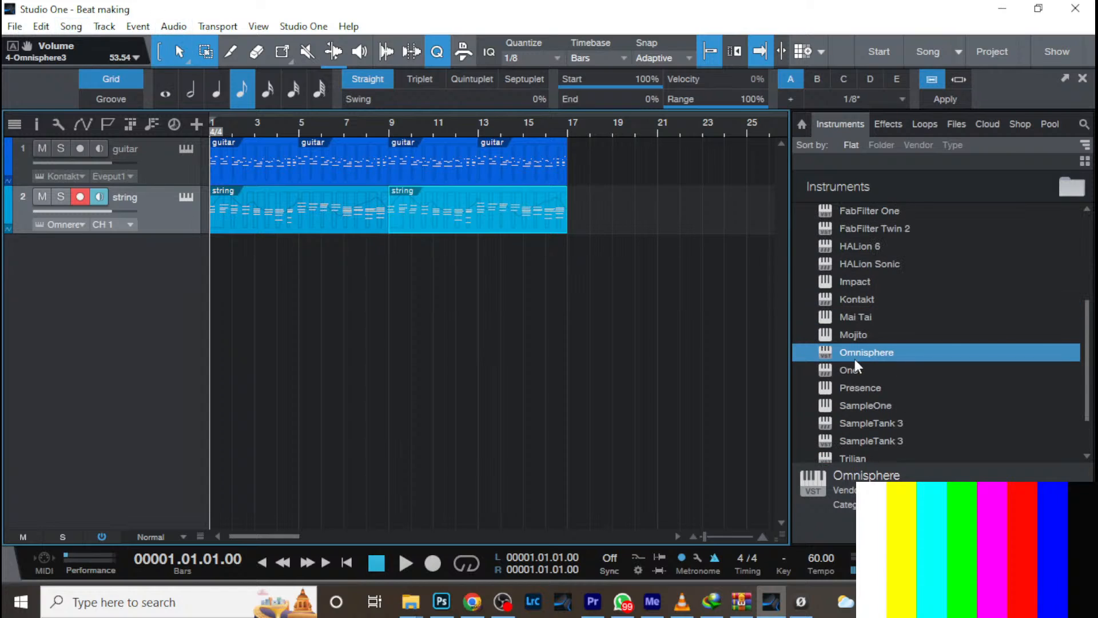
pyautogui.scroll(-2, 856, 359)
pyautogui.scroll(2, 856, 357)
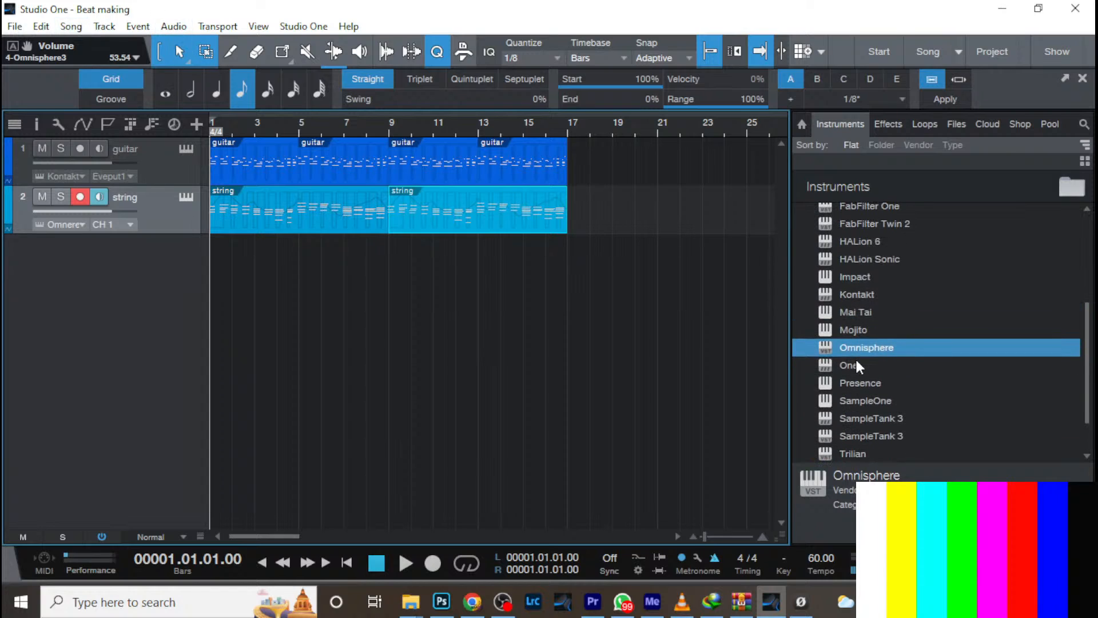
pyautogui.scroll(1, 855, 357)
pyautogui.click(870, 313)
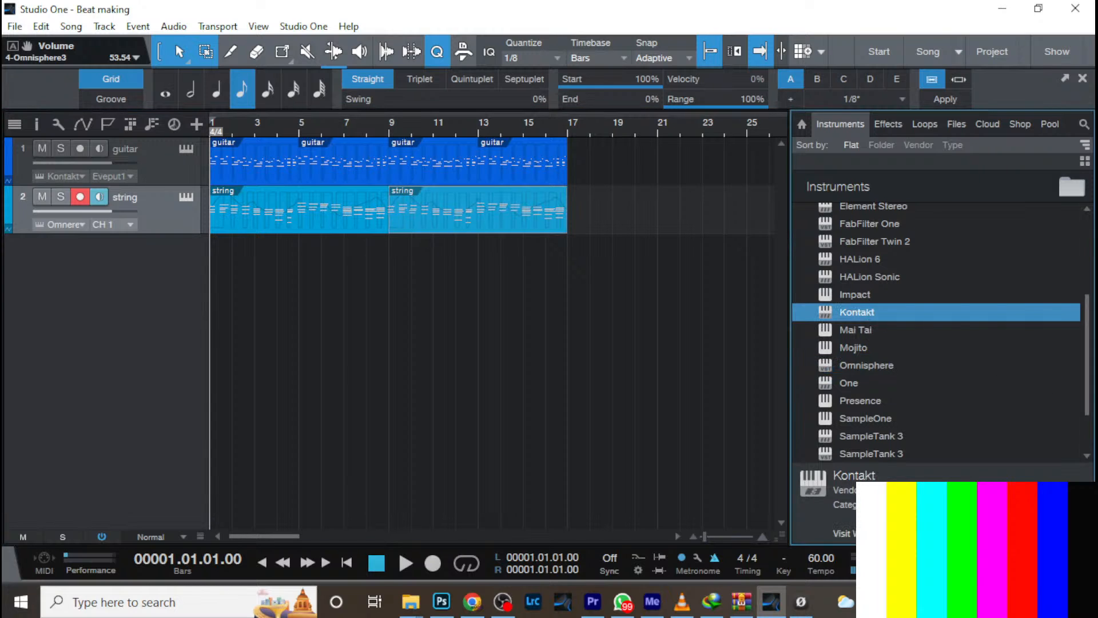
pyautogui.press('F3')
pyautogui.press('F2')
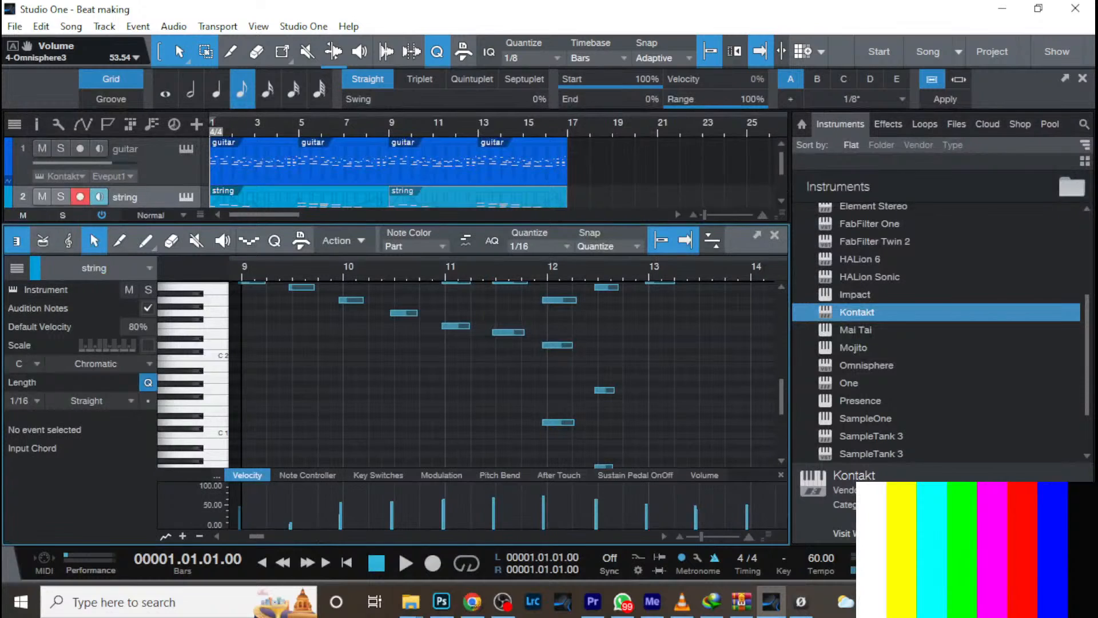
pyautogui.press('F3')
pyautogui.press('F5')
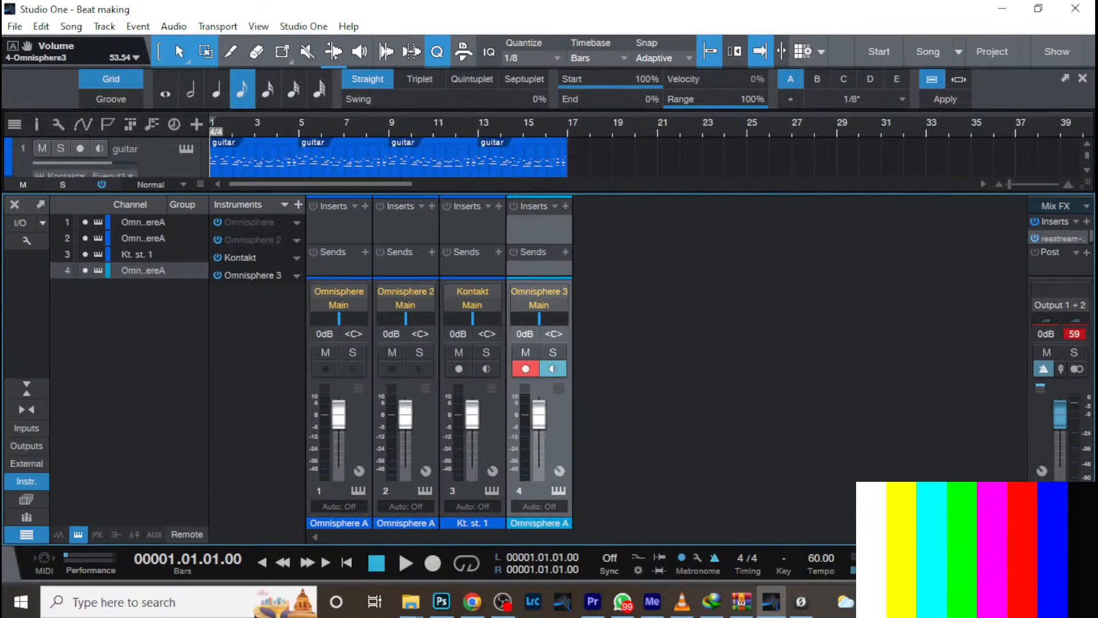
pyautogui.press('F3')
pyautogui.press('F5')
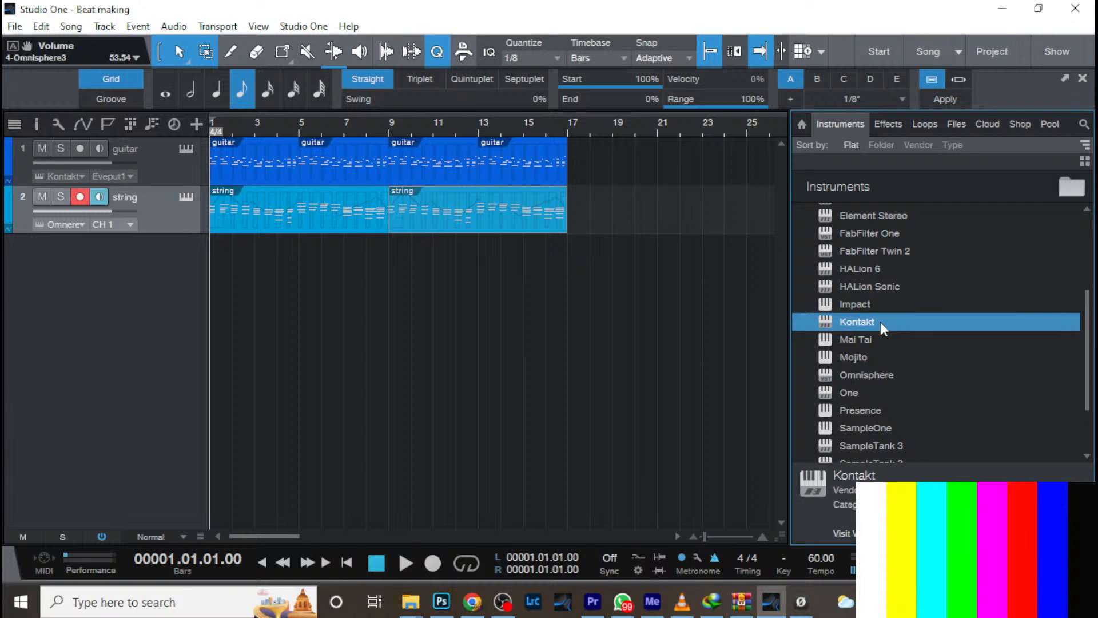
# Add Kontakt on a new instrument track below the string track and move its window clear of the track list
pyautogui.moveTo(881, 322); pyautogui.dragTo(124, 272)
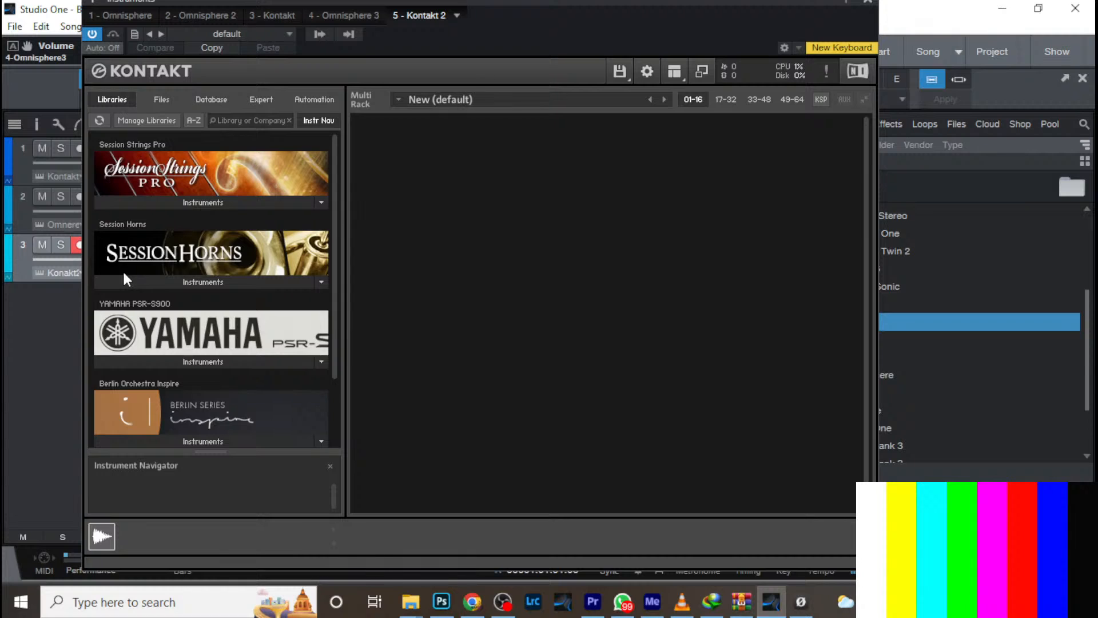
pyautogui.moveTo(237, 2); pyautogui.dragTo(461, 11)
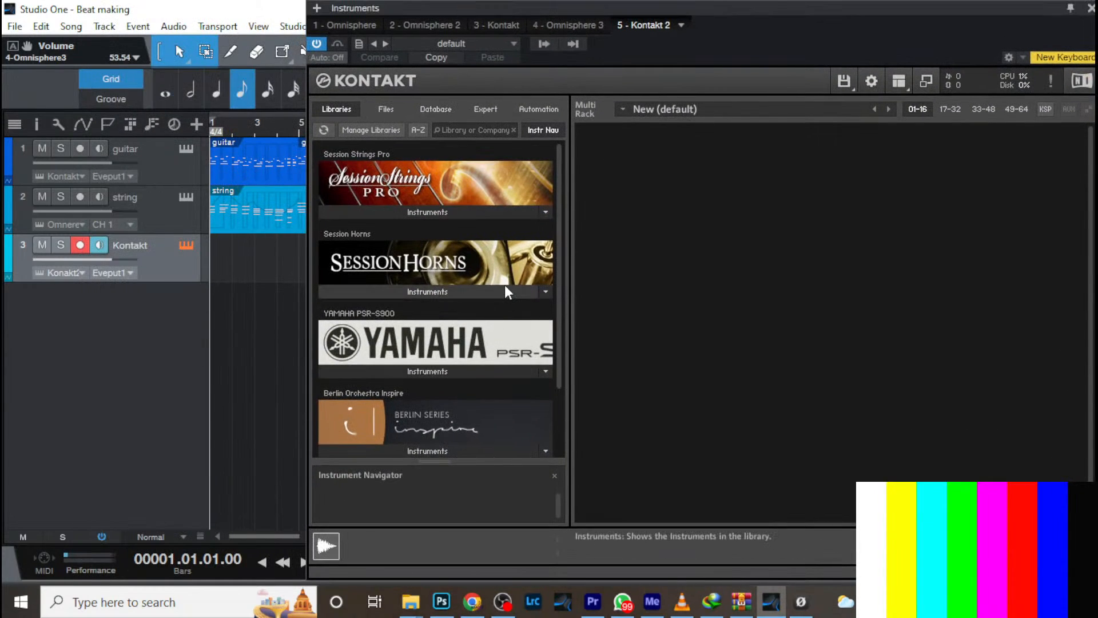
pyautogui.scroll(-1, 492, 340)
pyautogui.scroll(-2, 493, 339)
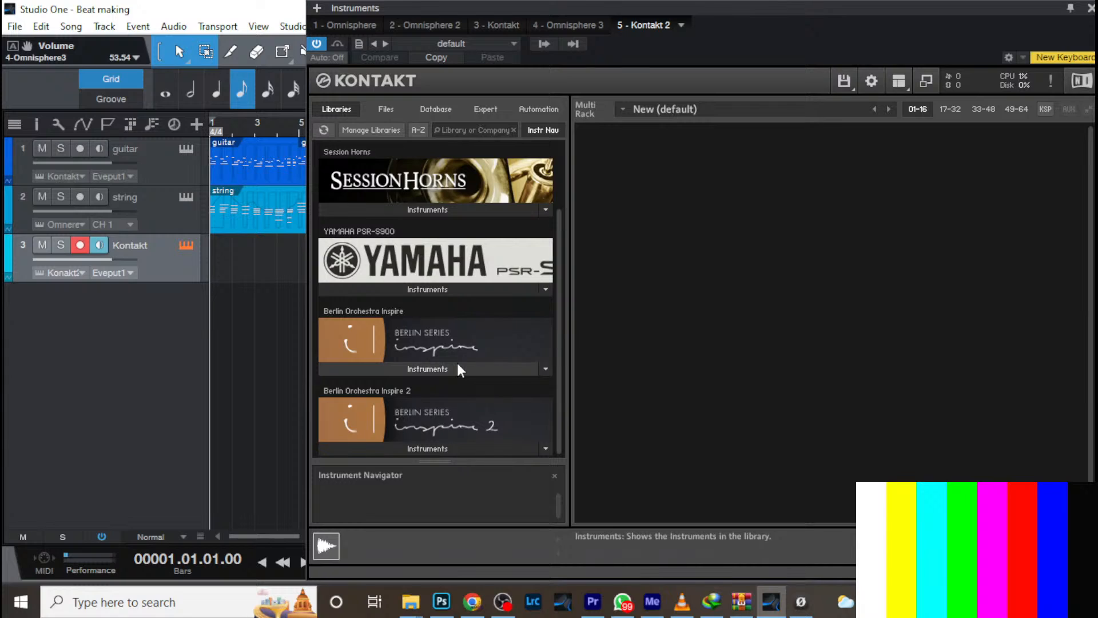
# Show the instruments of Berlin Orchestra Inspire 2 and go back up from its woodwinds folder to the library's top level
pyautogui.click(475, 448)
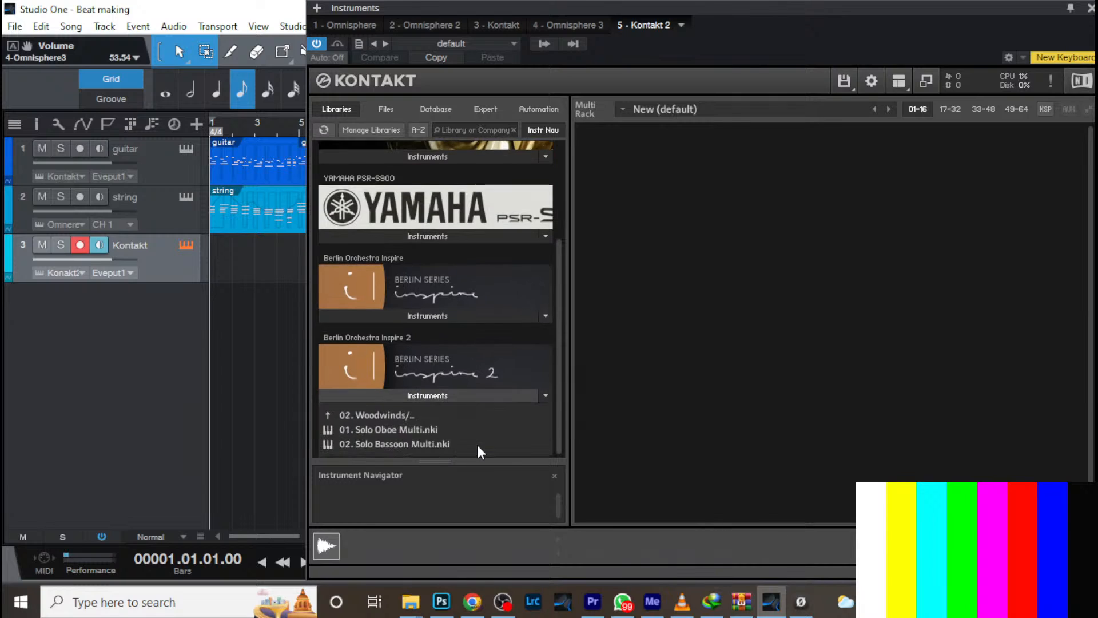
pyautogui.click(402, 416)
pyautogui.click(379, 375)
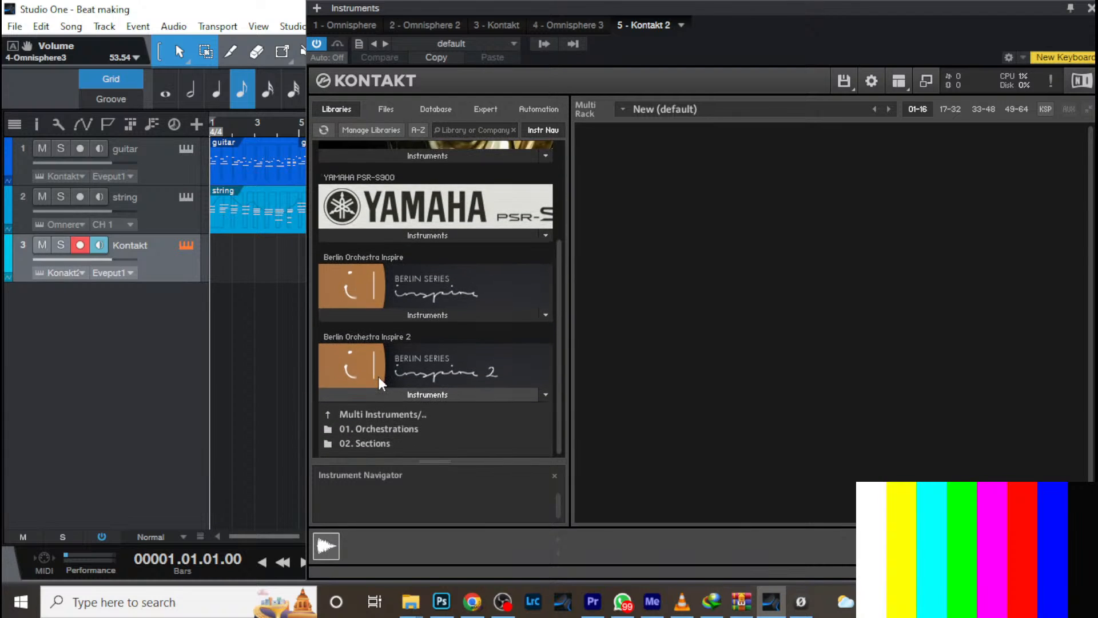
pyautogui.click(379, 411)
pyautogui.click(379, 400)
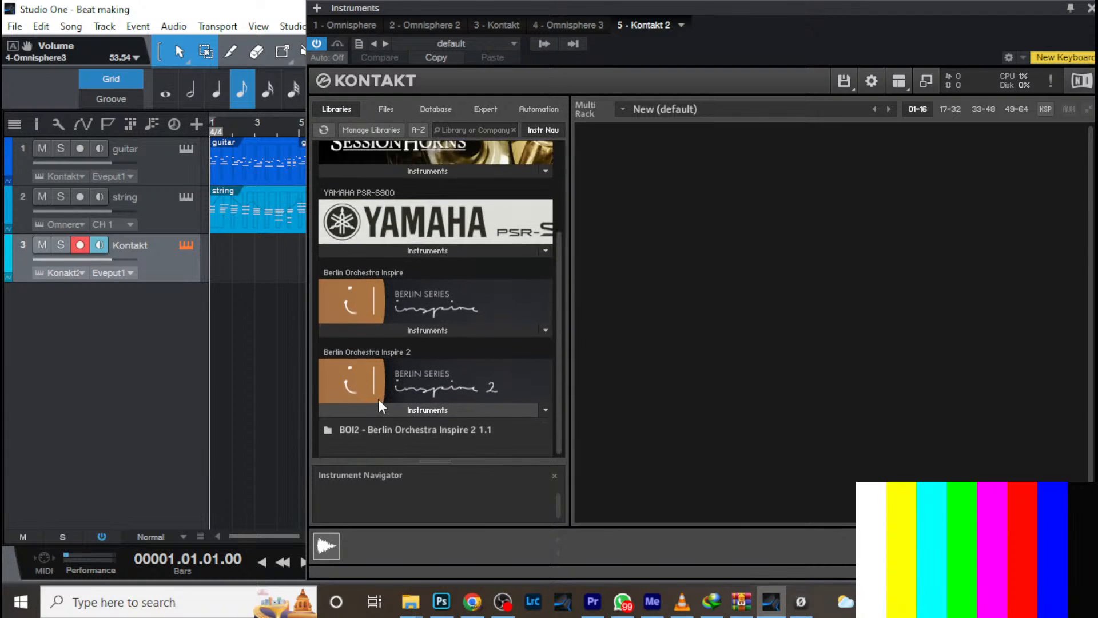
# Load 02. Solo Oboe Sustains.nki from the Single Instruments, 02. Sections, 02. Woodwinds, 01. Solo Oboe folder into the Kontakt rack
pyautogui.click(380, 444)
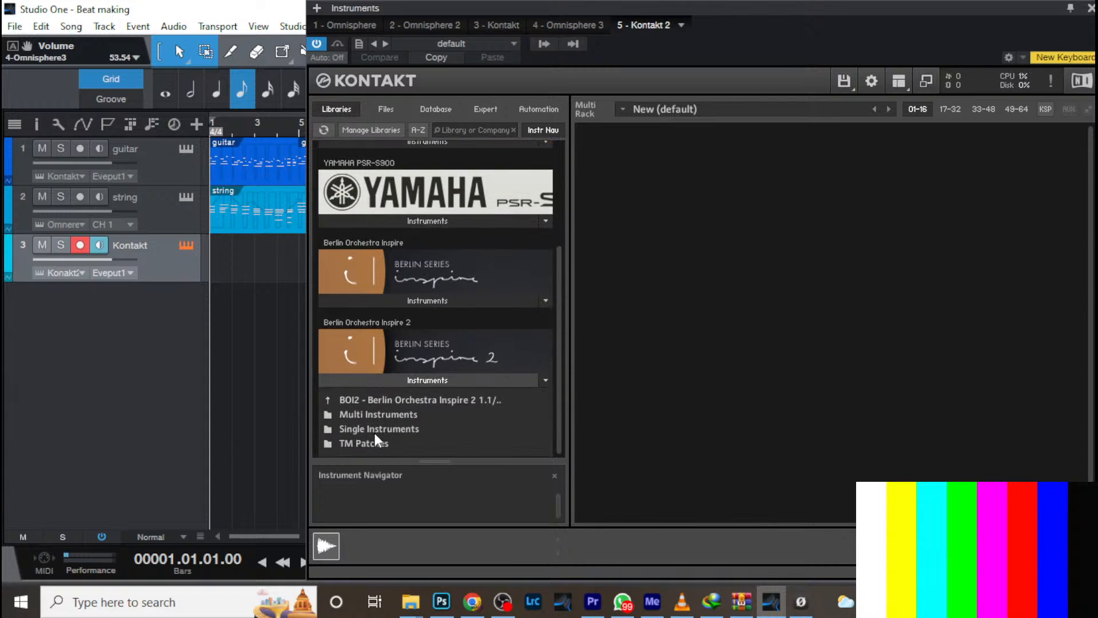
pyautogui.click(374, 430)
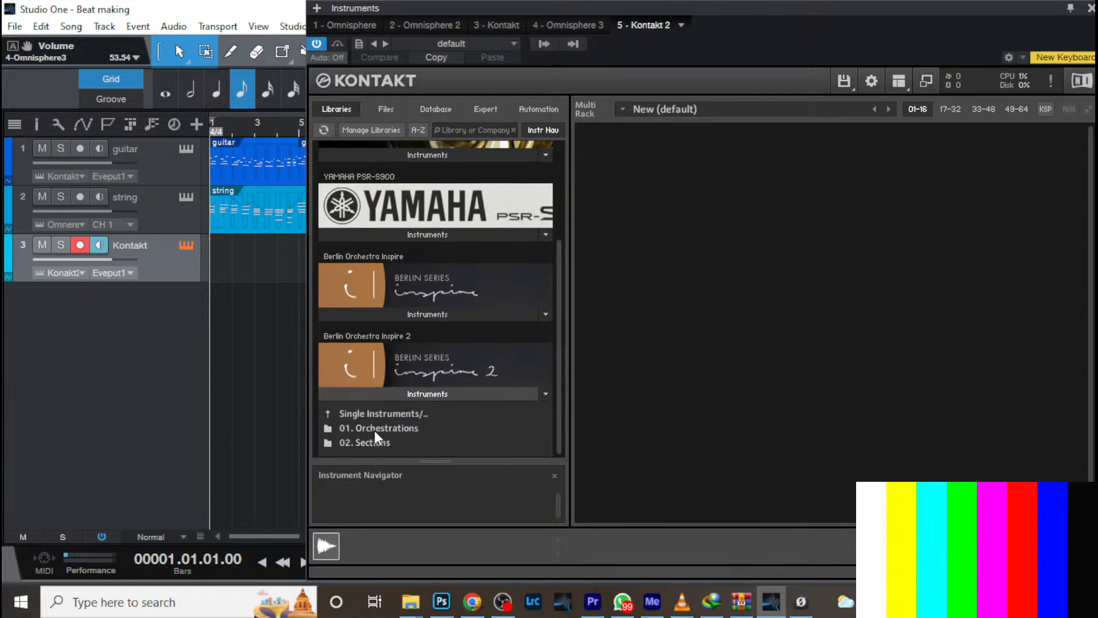
pyautogui.click(374, 444)
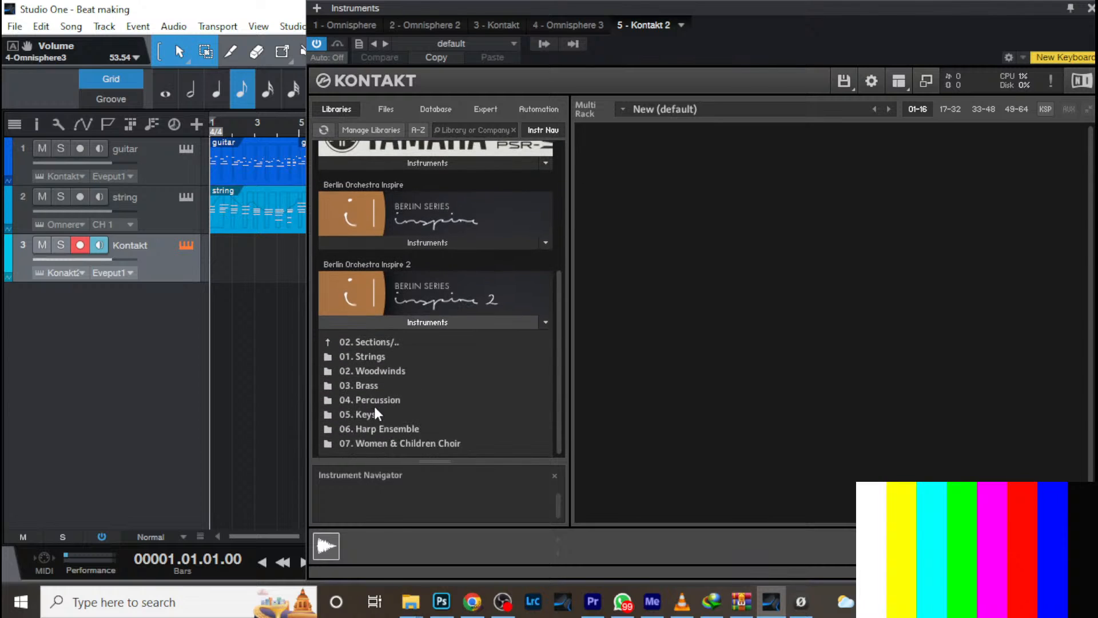
pyautogui.click(379, 372)
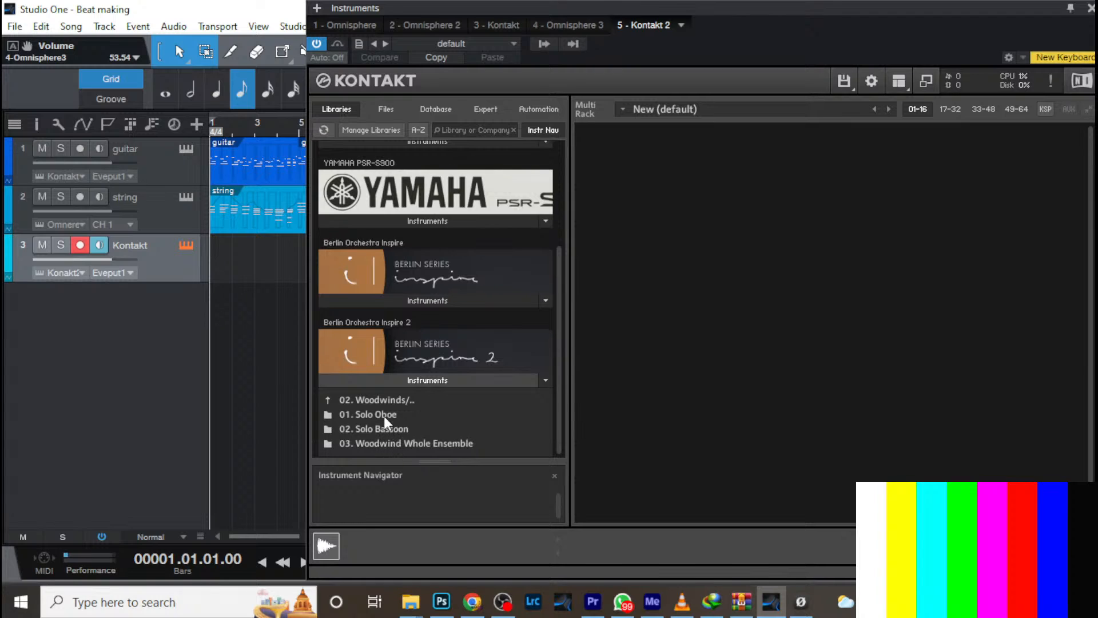
pyautogui.click(383, 417)
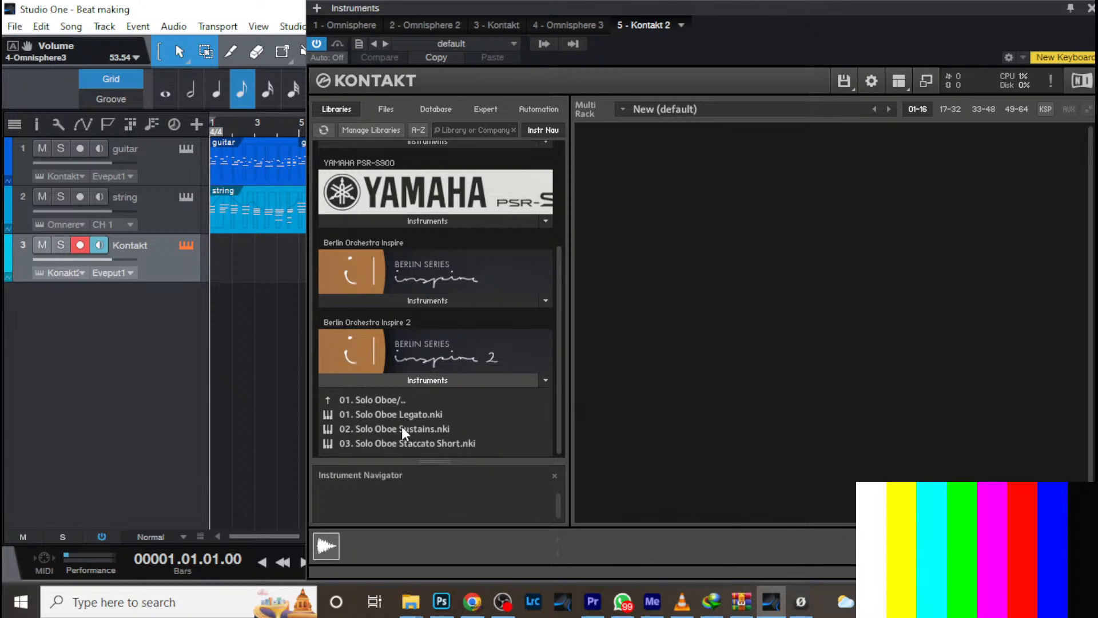
pyautogui.moveTo(401, 427); pyautogui.dragTo(677, 331)
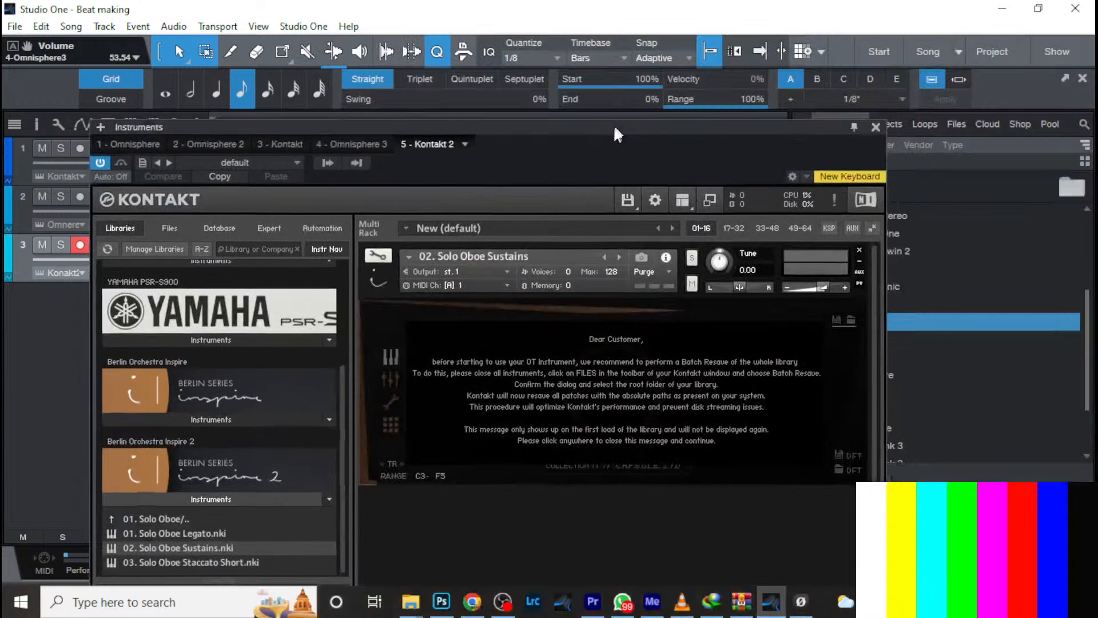
# Move the Kontakt window down over the arrangement and close it
pyautogui.moveTo(835, 20); pyautogui.dragTo(613, 125)
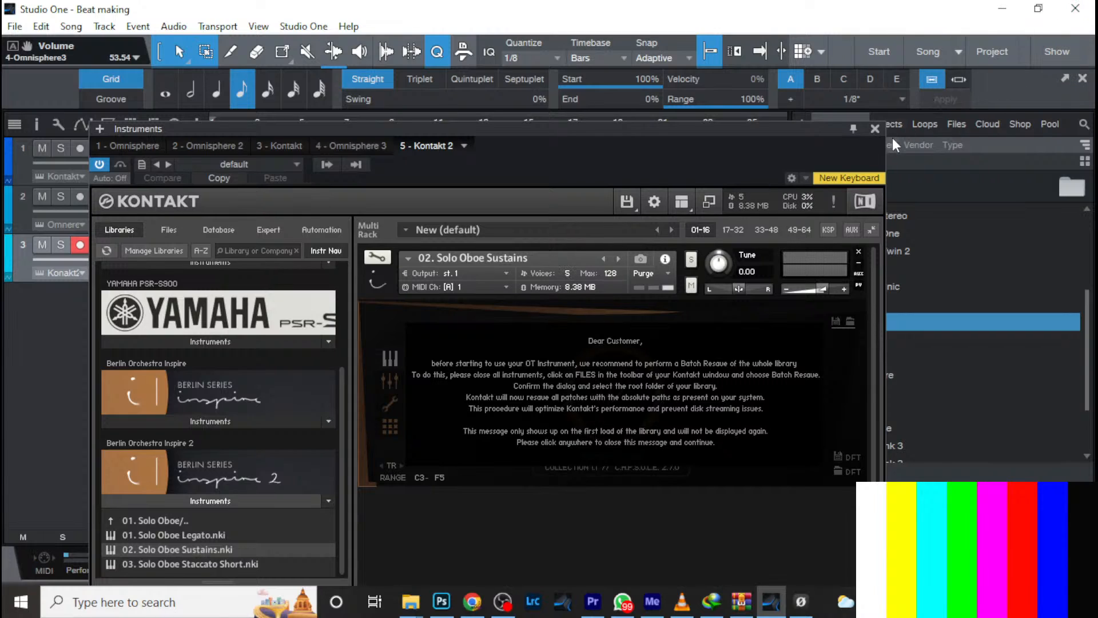
pyautogui.click(878, 128)
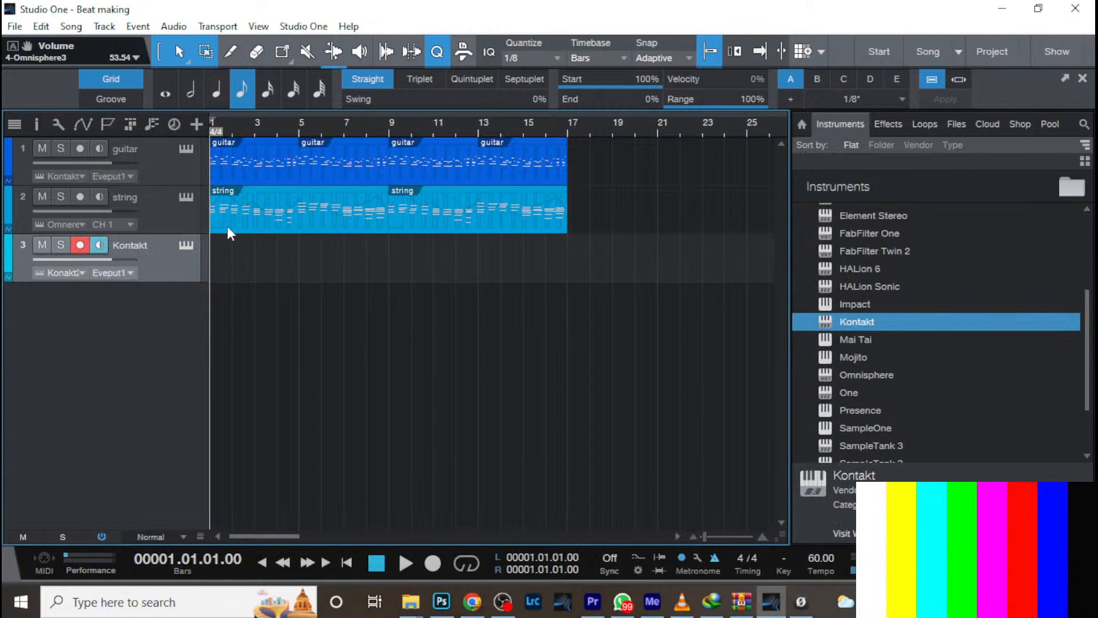
# Switch to OBS, hide the Video Capture Device 2 source, and return to Studio One
pyautogui.click(502, 601)
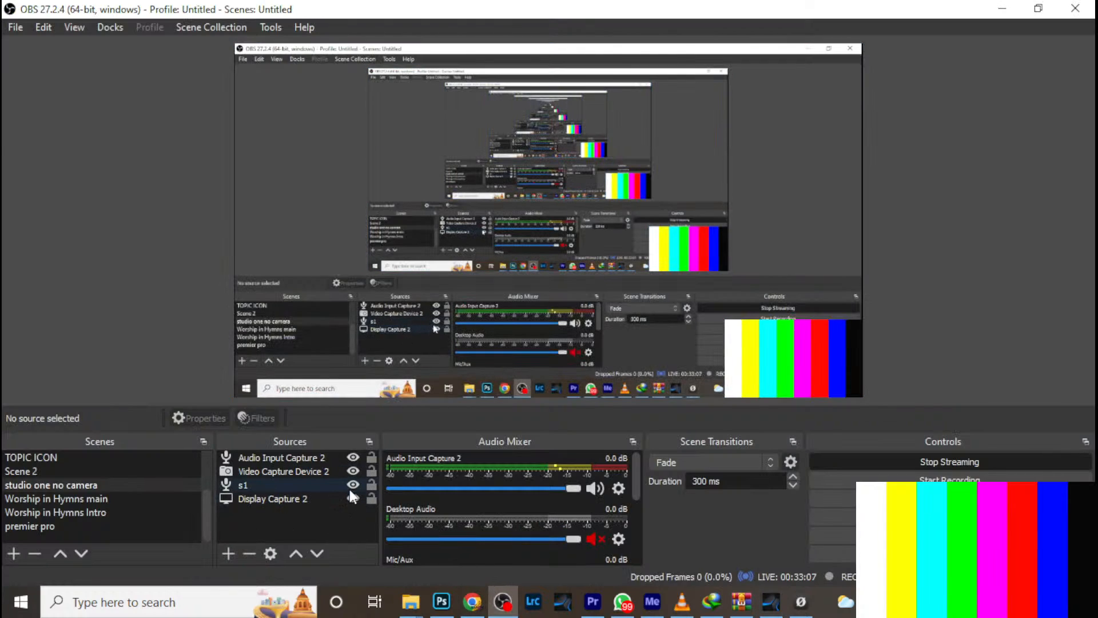
pyautogui.click(354, 471)
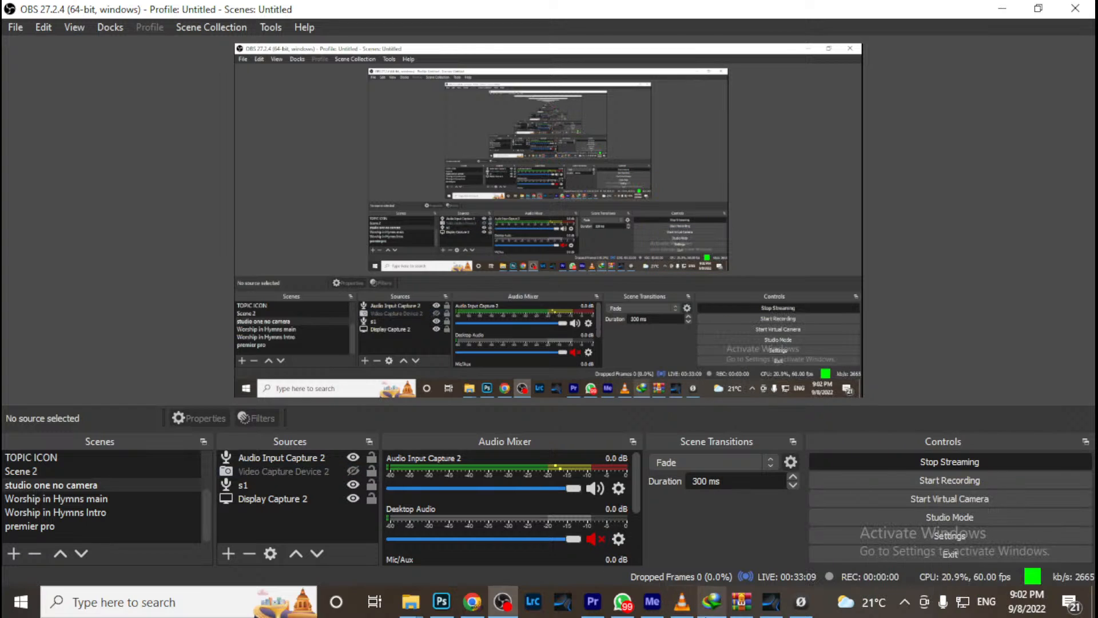
pyautogui.click(771, 601)
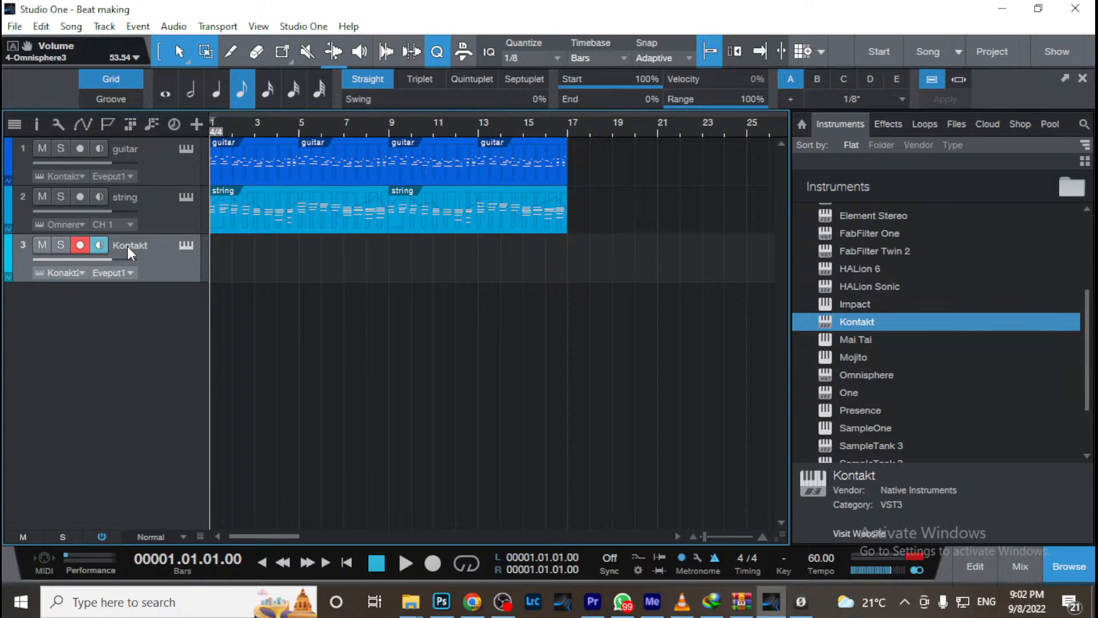
pyautogui.press('KP_Multiply')
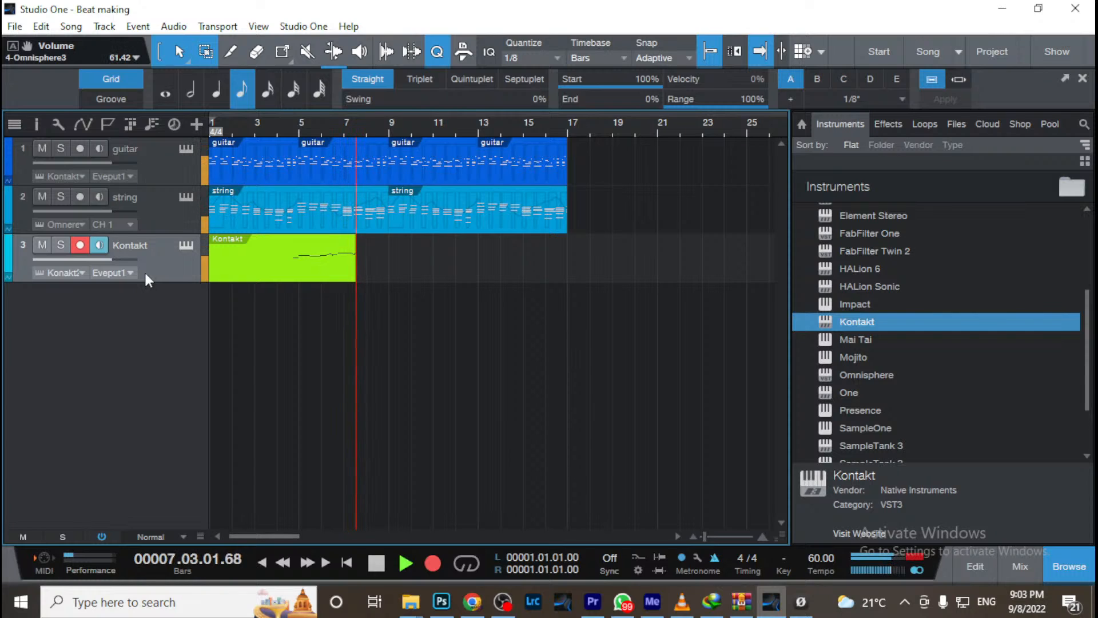
pyautogui.press('space')
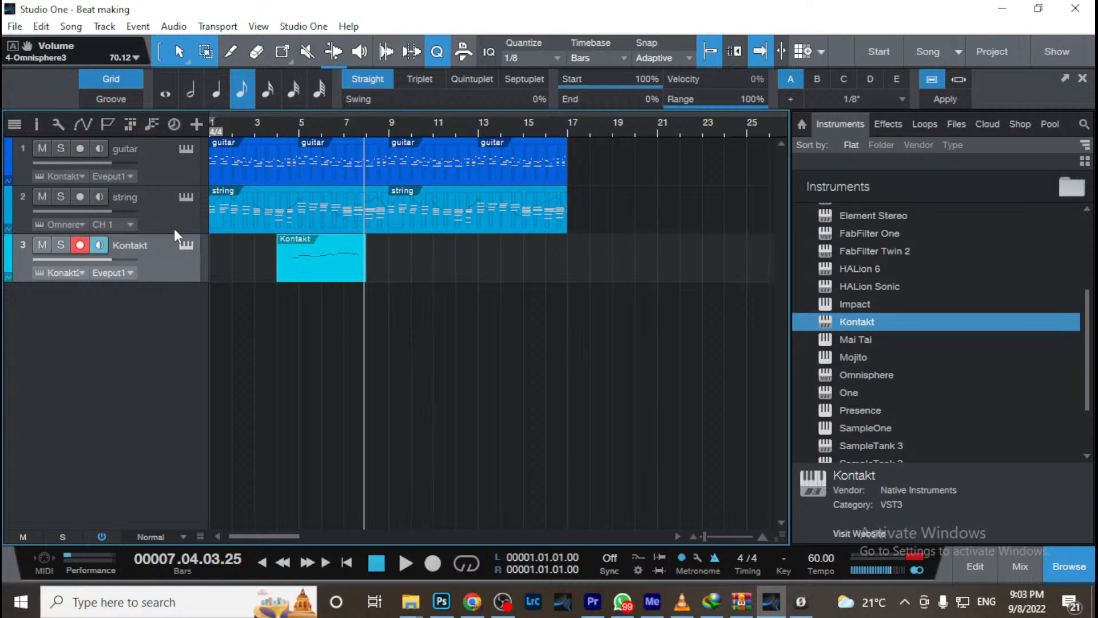
pyautogui.hotkey('ctrl', 'z')
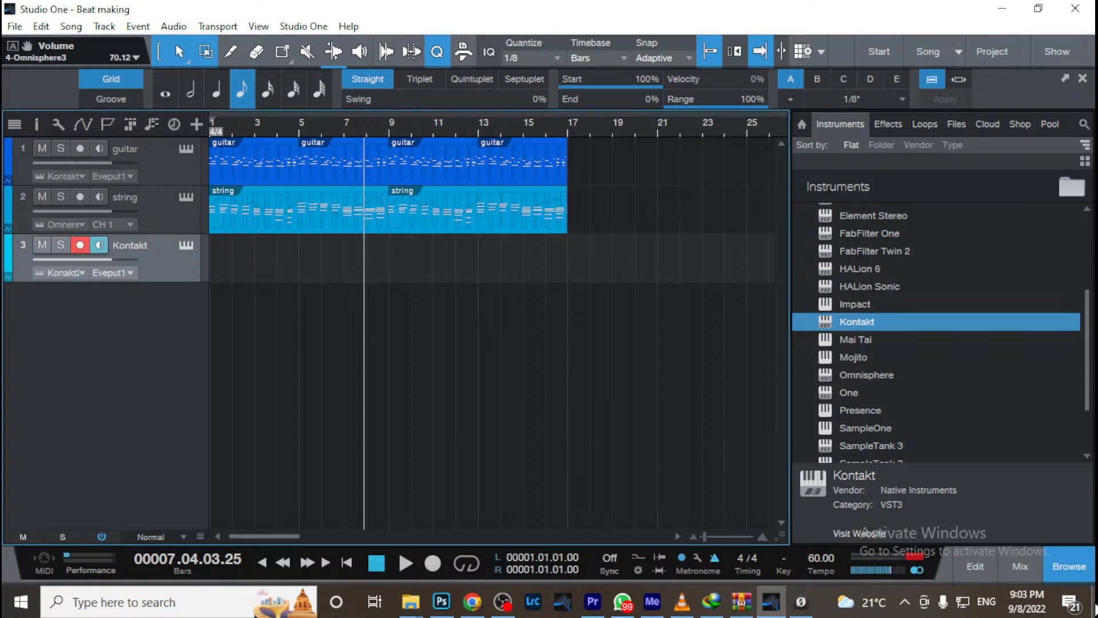
# Show the mixer and rename the Omnisphere 3 channel as strings
pyautogui.click(1020, 567)
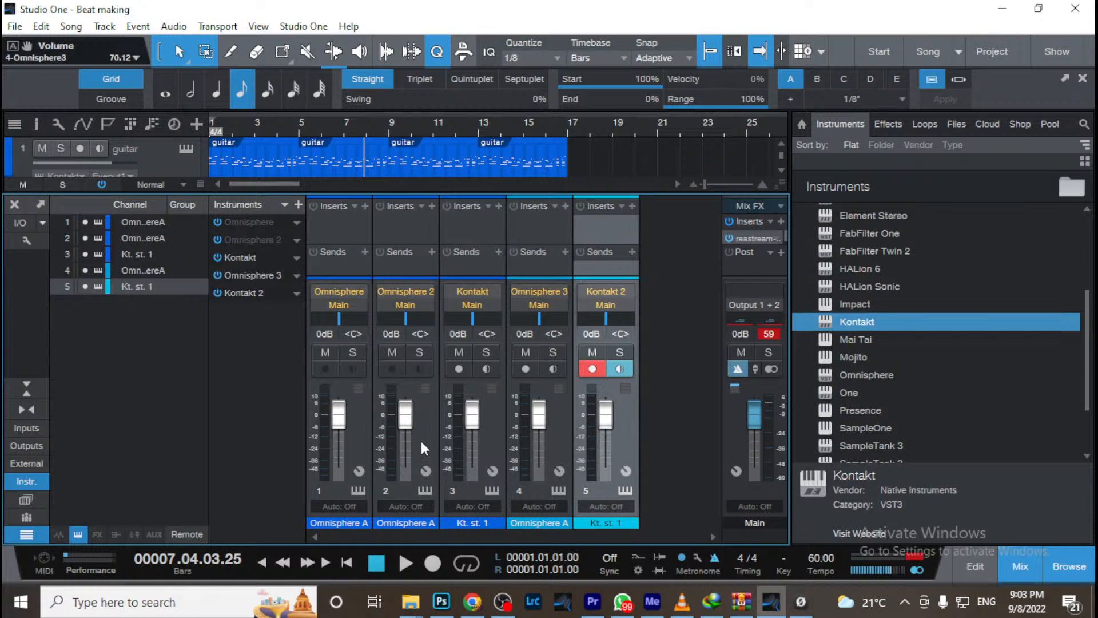
pyautogui.scroll(-1, 143, 149)
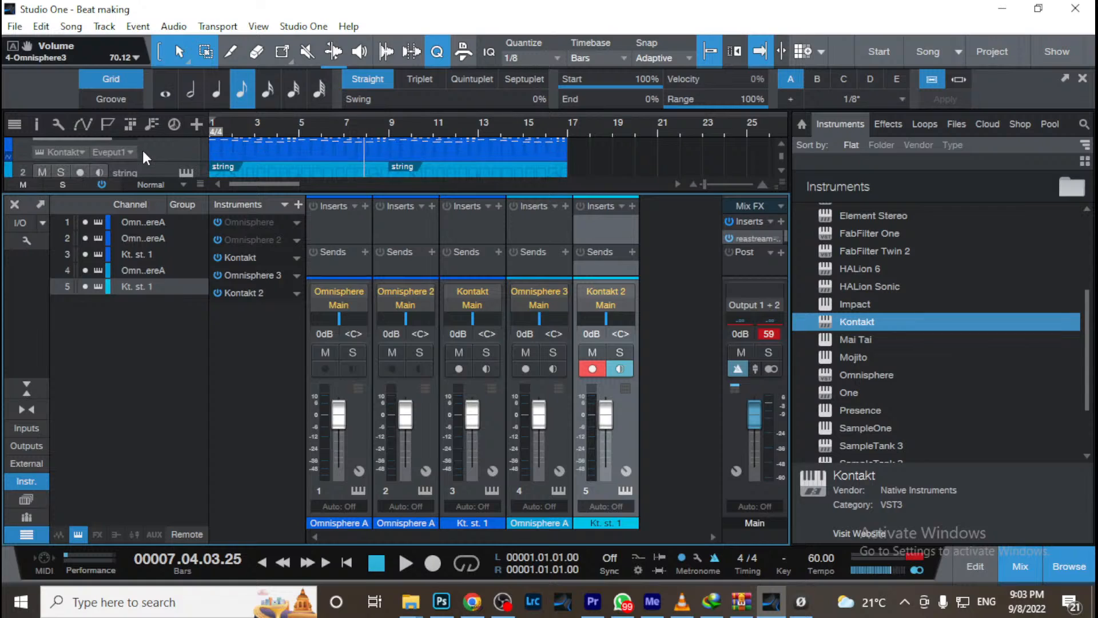
pyautogui.click(147, 167)
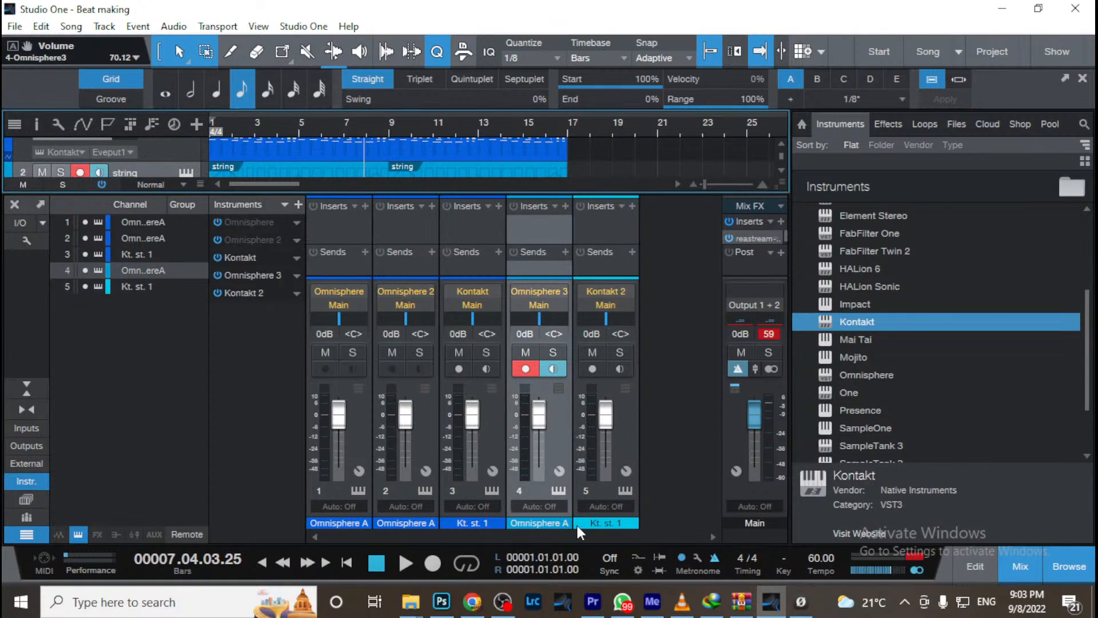
pyautogui.write('string')
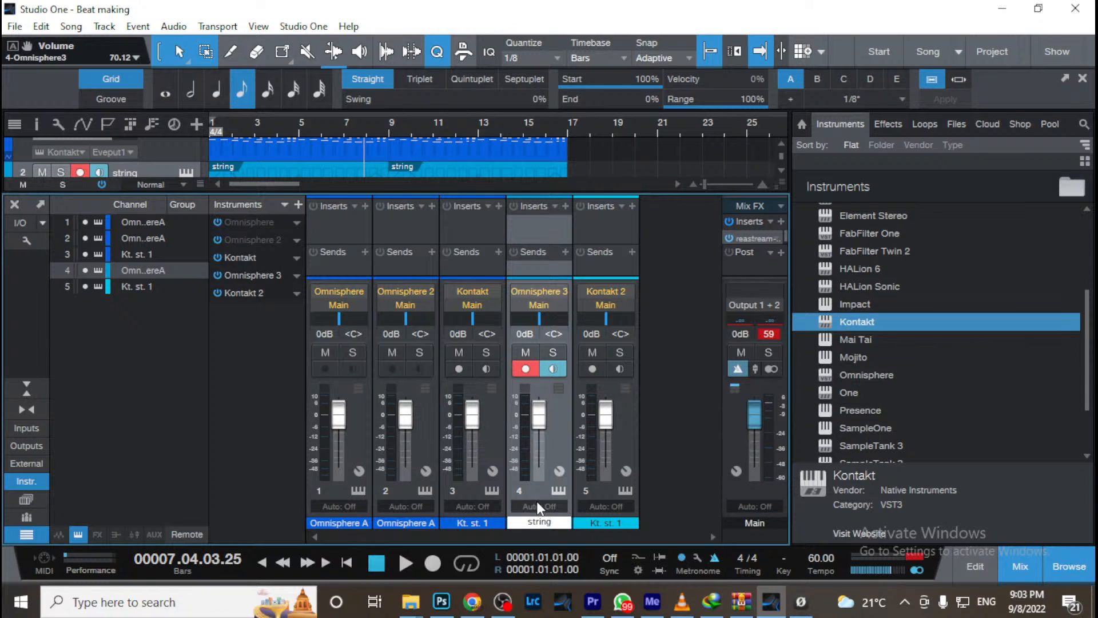
pyautogui.write('s')
pyautogui.press('Return')
# Play the song and lower the strings channel's volume to -9.2 dB
pyautogui.press('space')
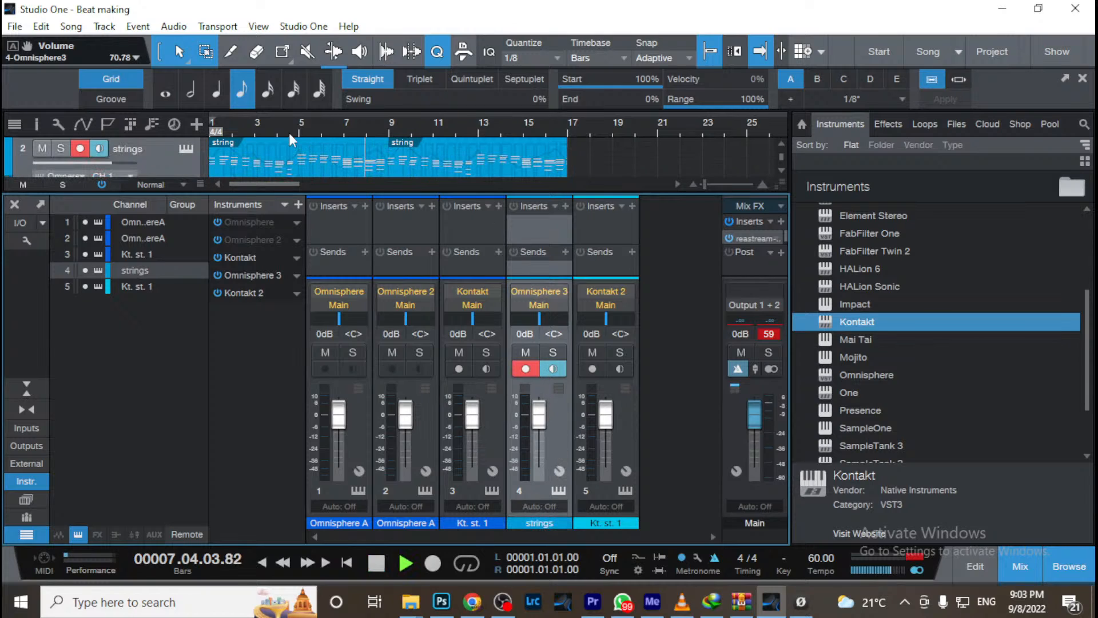
pyautogui.moveTo(538, 413)
pyautogui.mouseDown()
pyautogui.moveTo(542, 433)
pyautogui.moveTo(540, 423)
pyautogui.mouseUp()
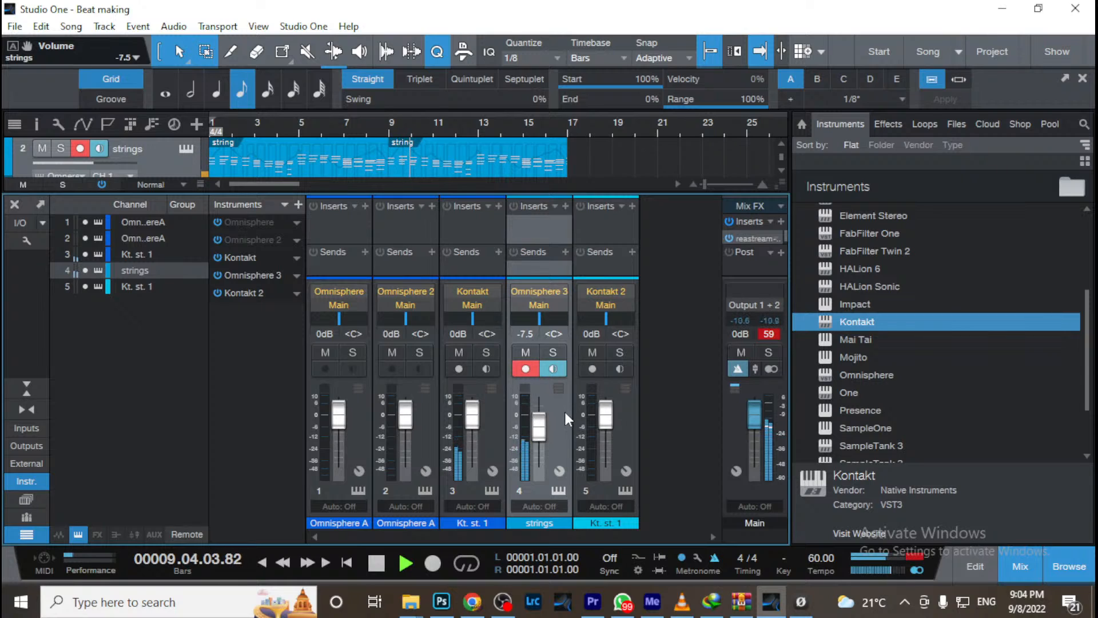
pyautogui.moveTo(544, 426); pyautogui.dragTo(541, 433)
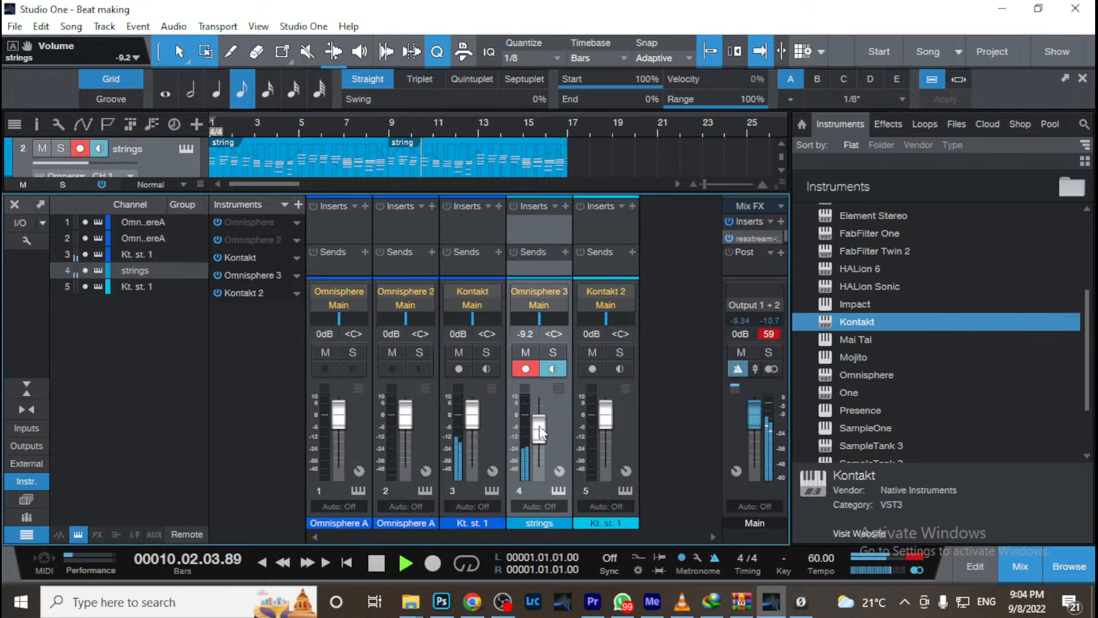
# Rename the Kontakt channel as guitar and the Kontakt 2 channel as oboe
pyautogui.doubleClick(480, 519)
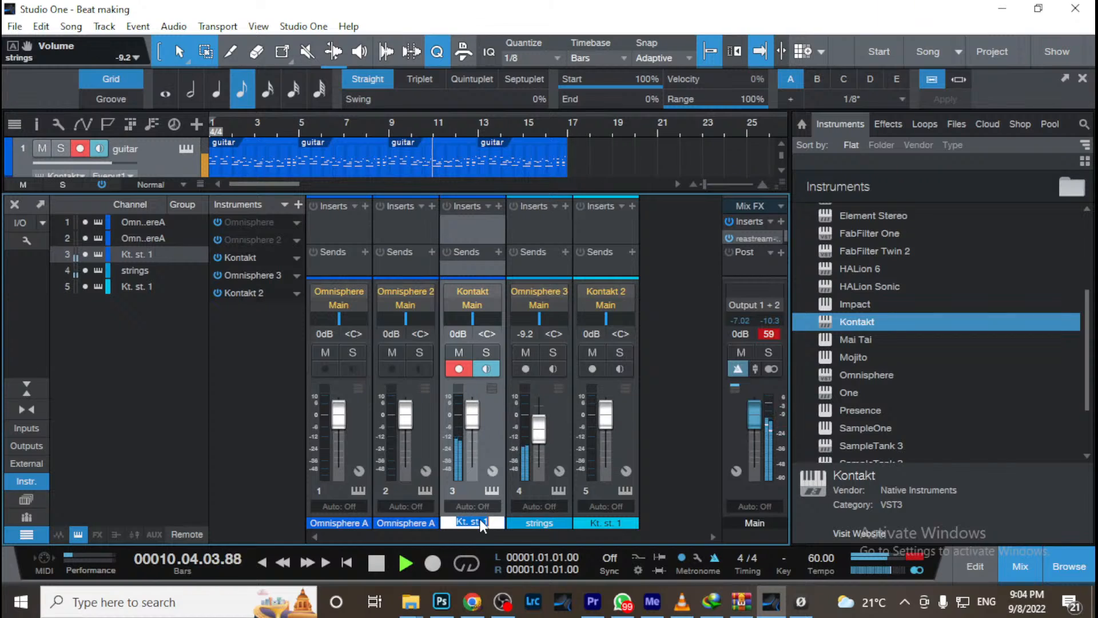
pyautogui.write('guitar')
pyautogui.doubleClick(602, 524)
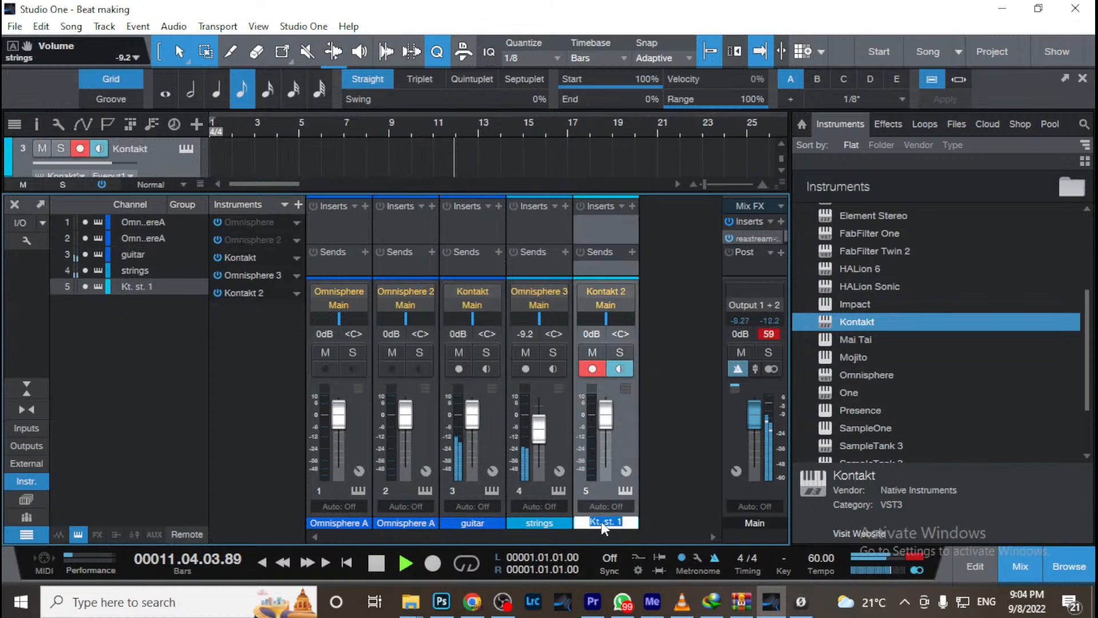
pyautogui.write('oboe')
pyautogui.press('Return')
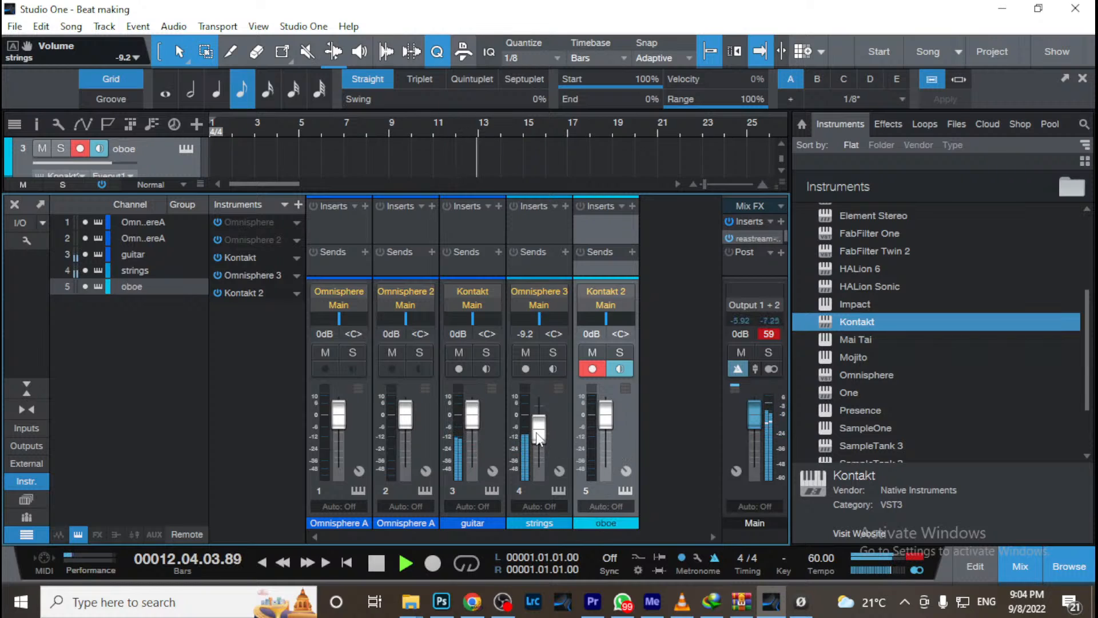
# Stop playback, set the guitar channel's volume to -0.8 dB, and hide the mixer
pyautogui.press('space')
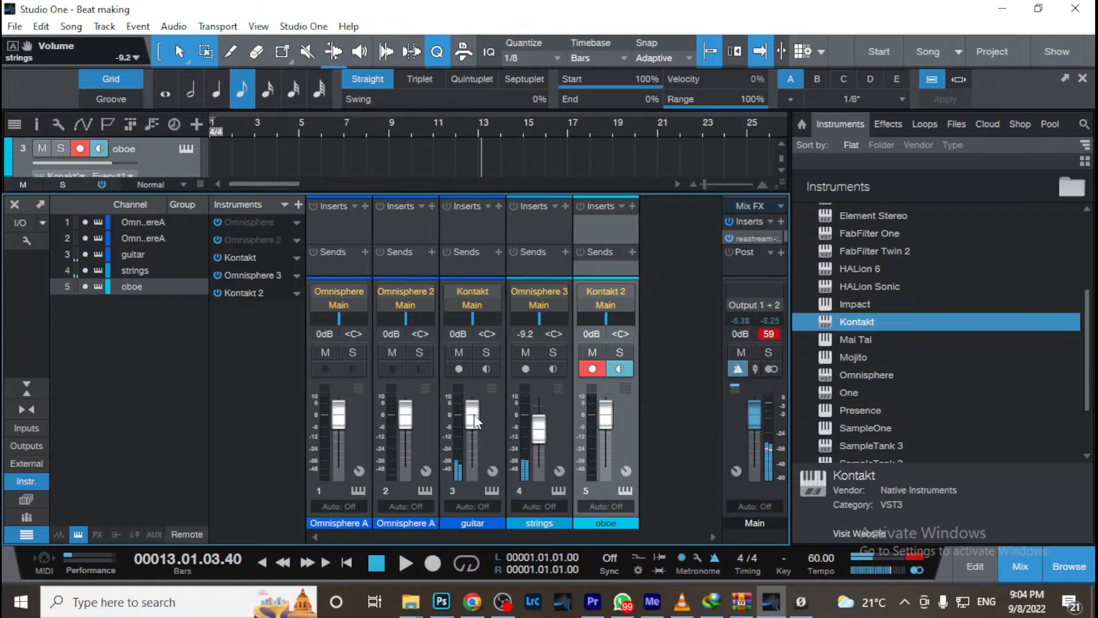
pyautogui.moveTo(475, 422); pyautogui.dragTo(476, 424)
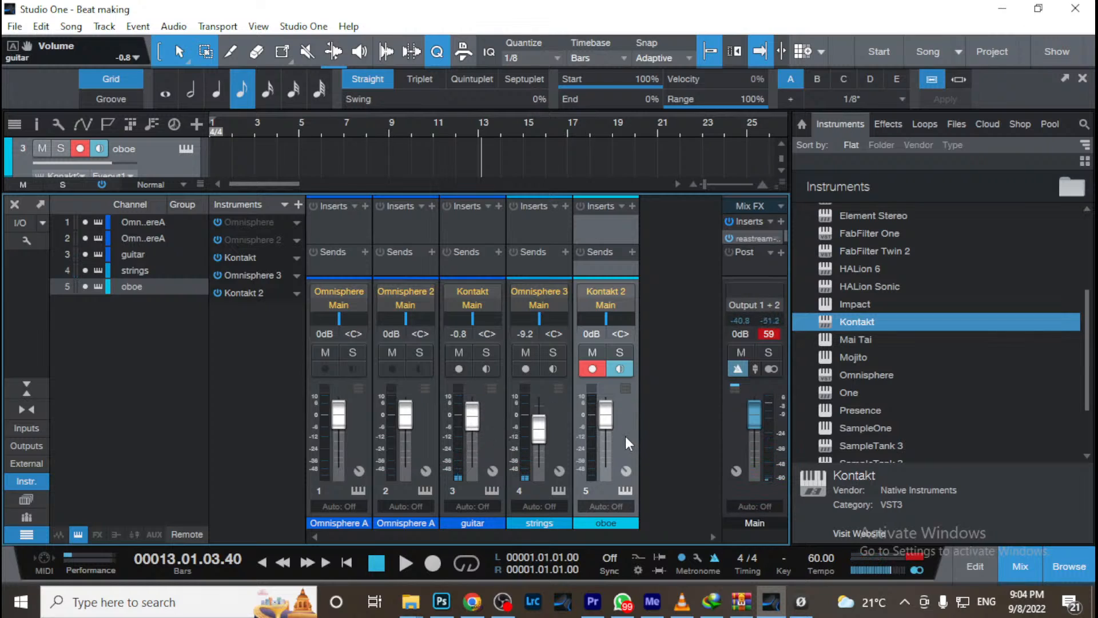
pyautogui.click(1013, 566)
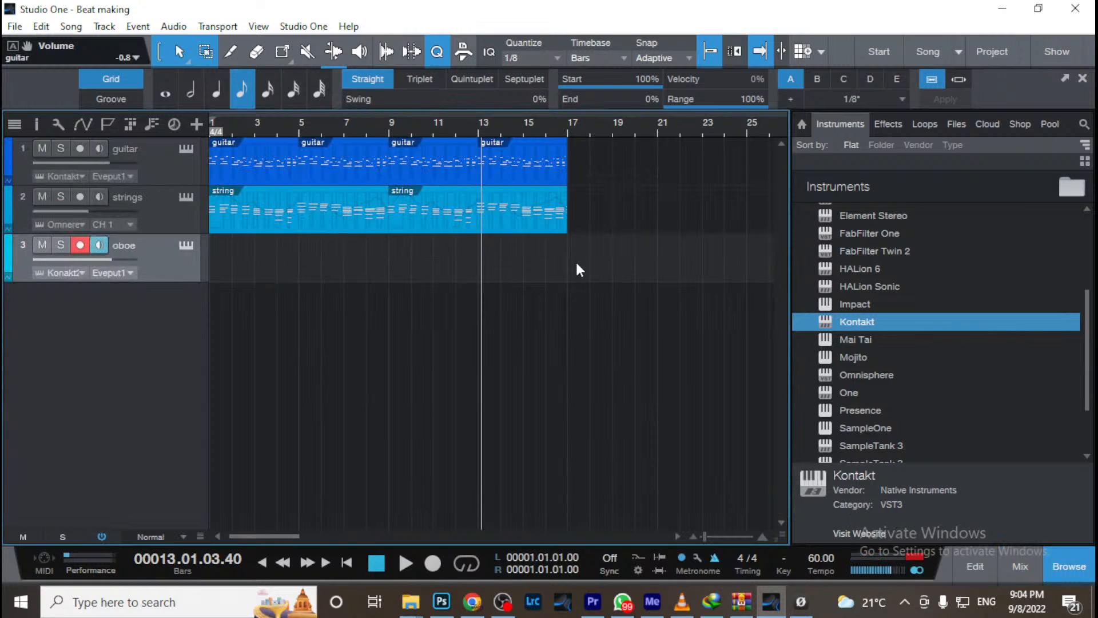
# Record the oboe part from the song start and stop at about bar 13
pyautogui.press('Home')
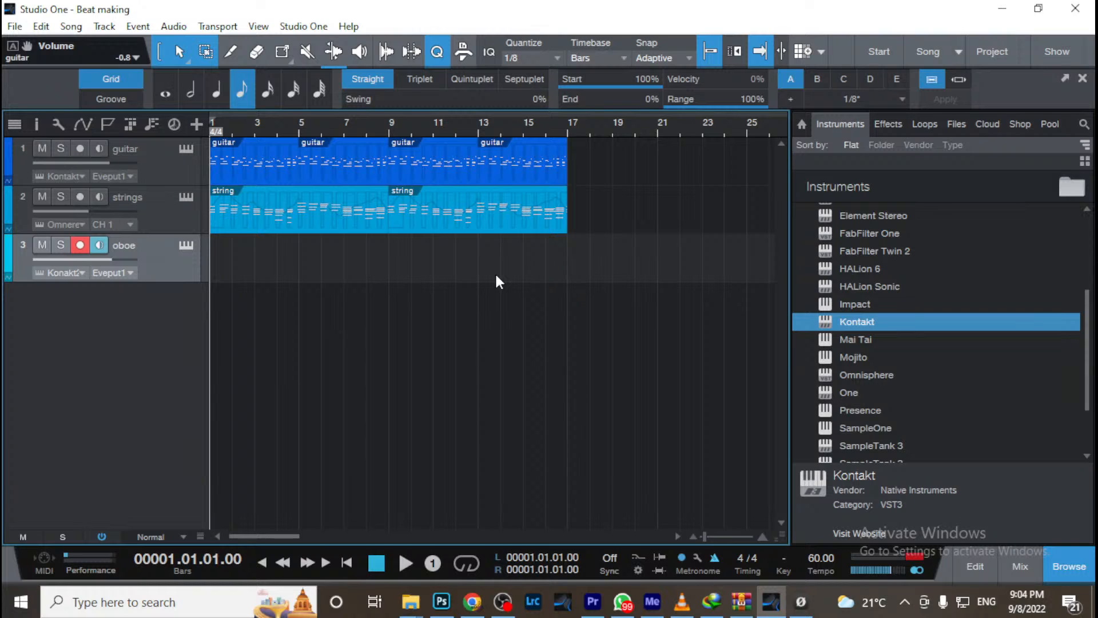
pyautogui.press('KP_Multiply')
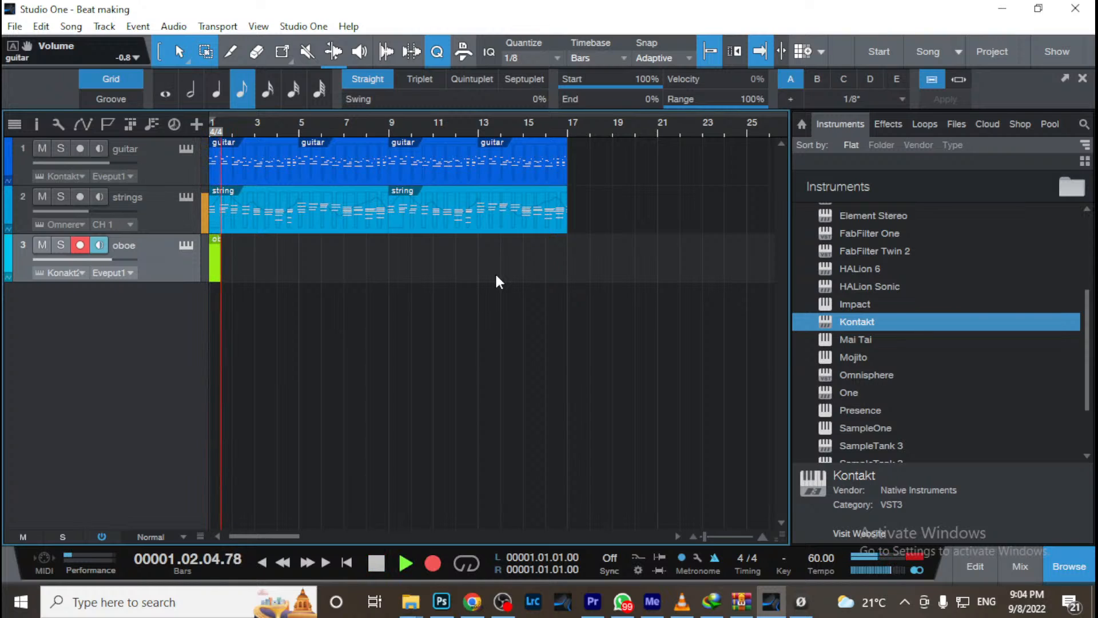
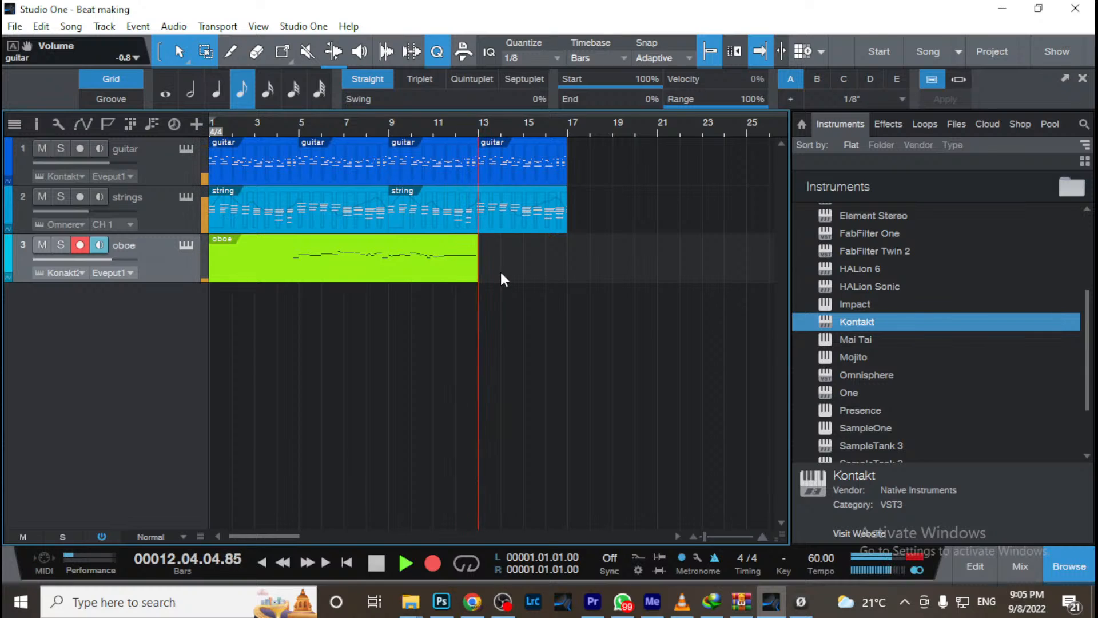
pyautogui.press('space')
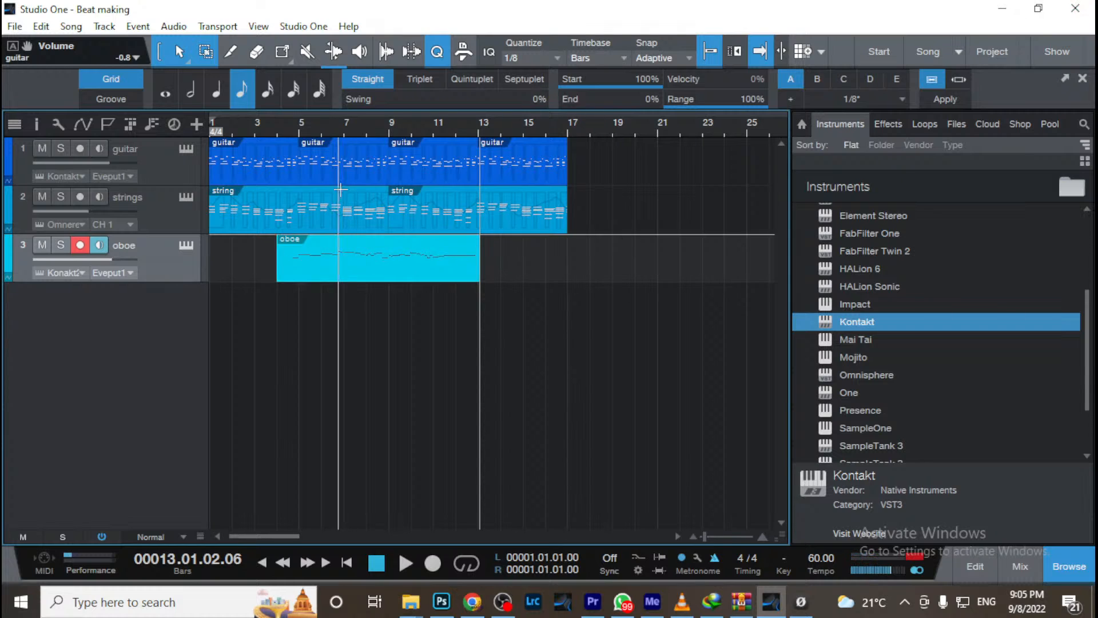
# Play from bar 4 and set the volumes in the mixer to -6.3 dB for guitar and -0.8 dB for oboe
pyautogui.click(280, 130)
pyautogui.press('space')
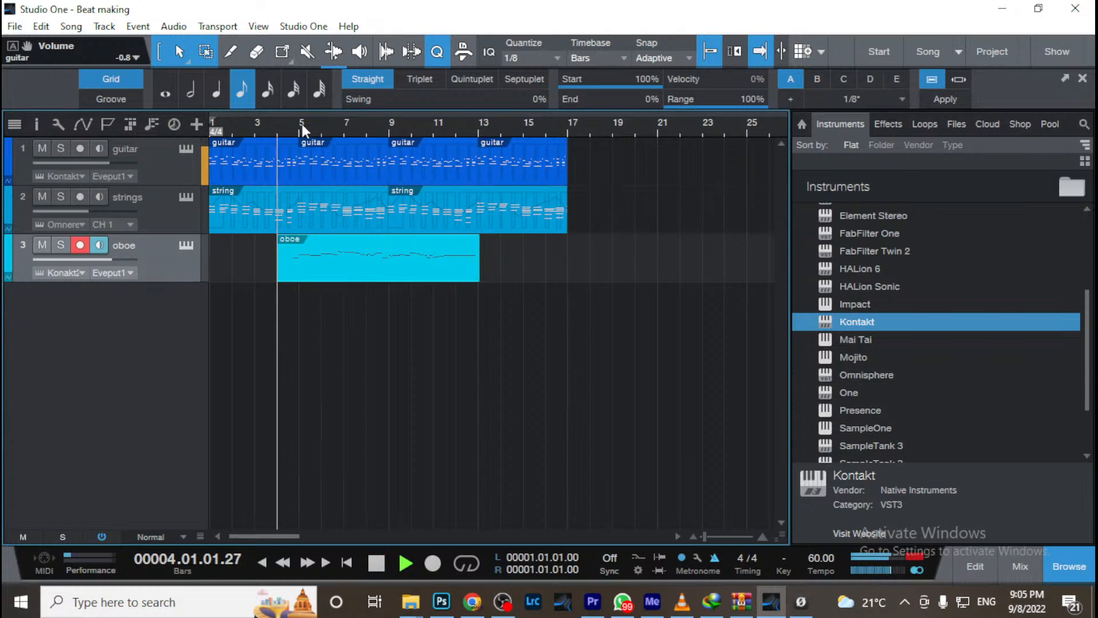
pyautogui.press('F3')
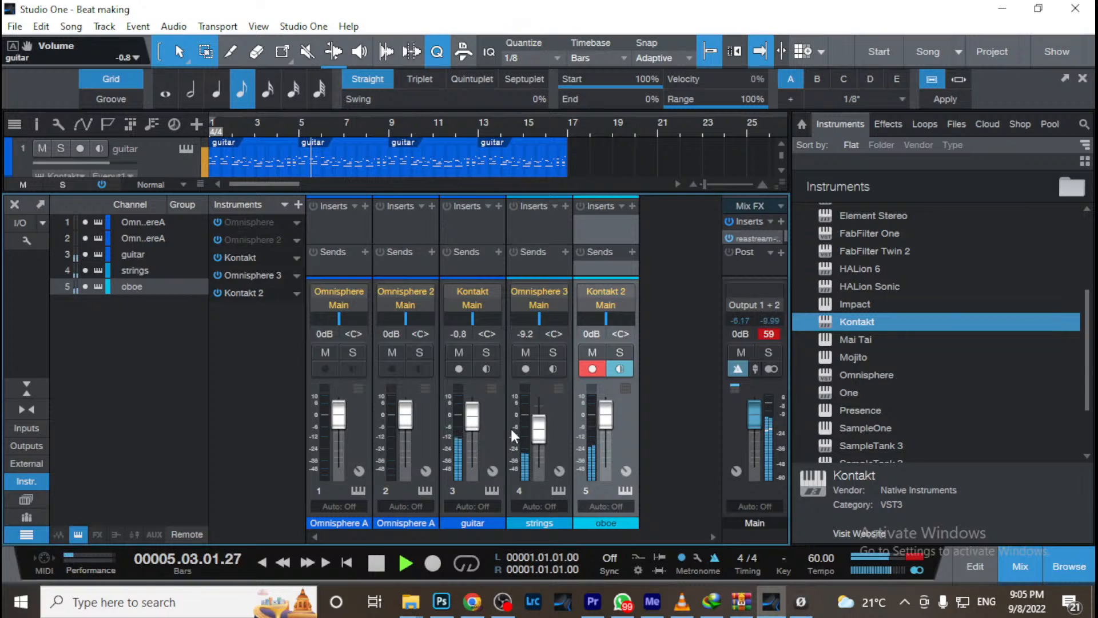
pyautogui.moveTo(473, 419); pyautogui.dragTo(473, 430)
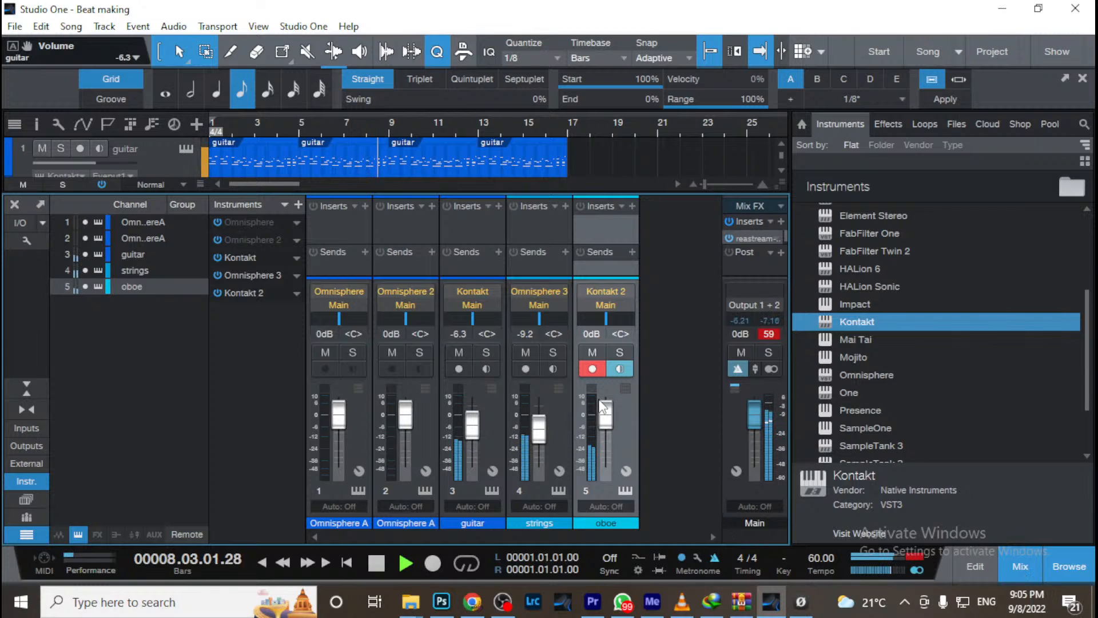
pyautogui.moveTo(605, 416); pyautogui.dragTo(603, 421)
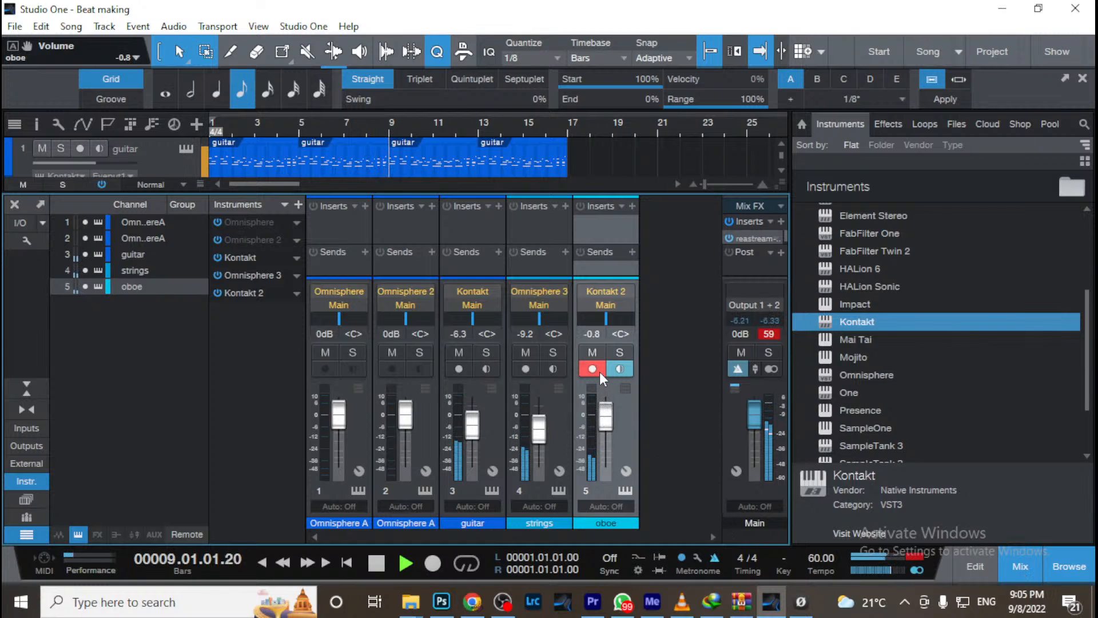
# Disarm recording on the oboe channel, hide the mixer, and stop playback
pyautogui.click(600, 372)
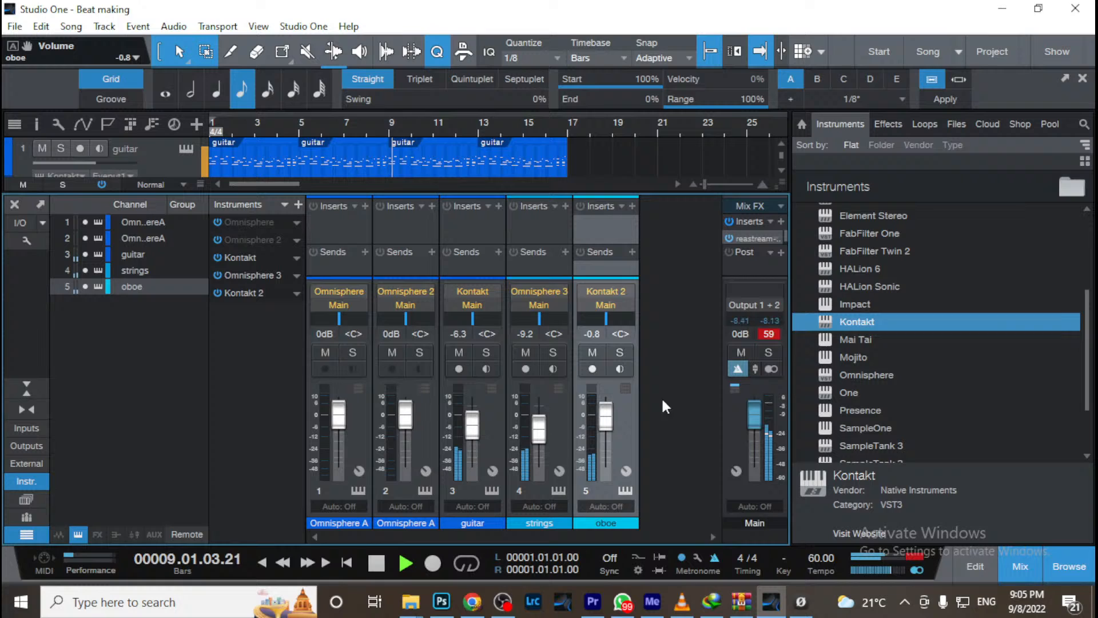
pyautogui.click(1018, 566)
pyautogui.press('space')
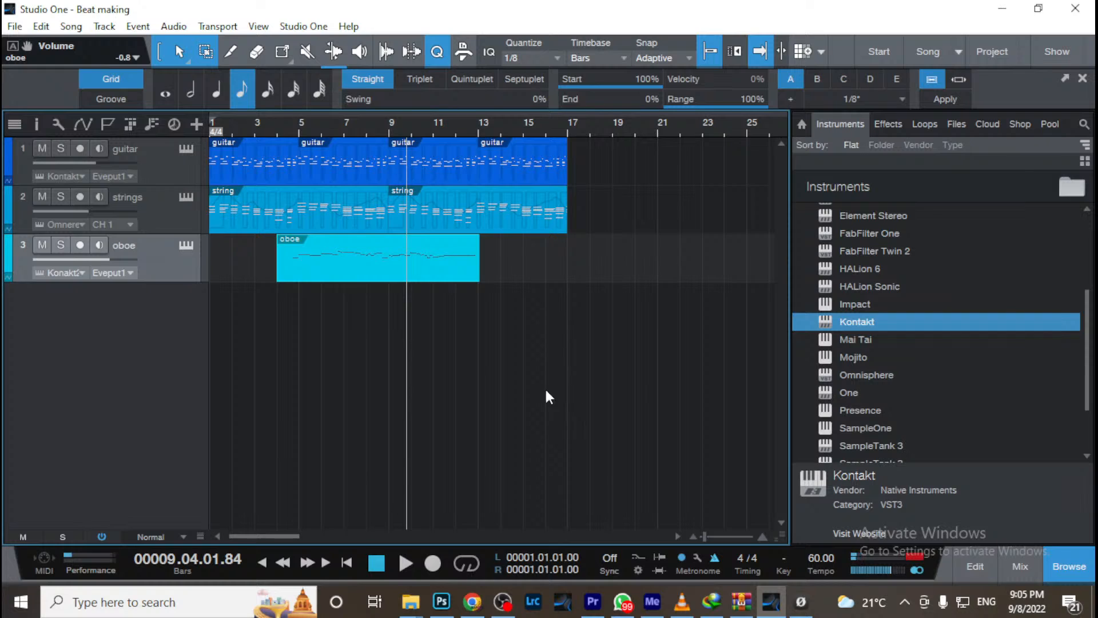
# Add Addictive Drums 2 from the instrument list as a new track below the oboe
pyautogui.scroll(-3, 864, 303)
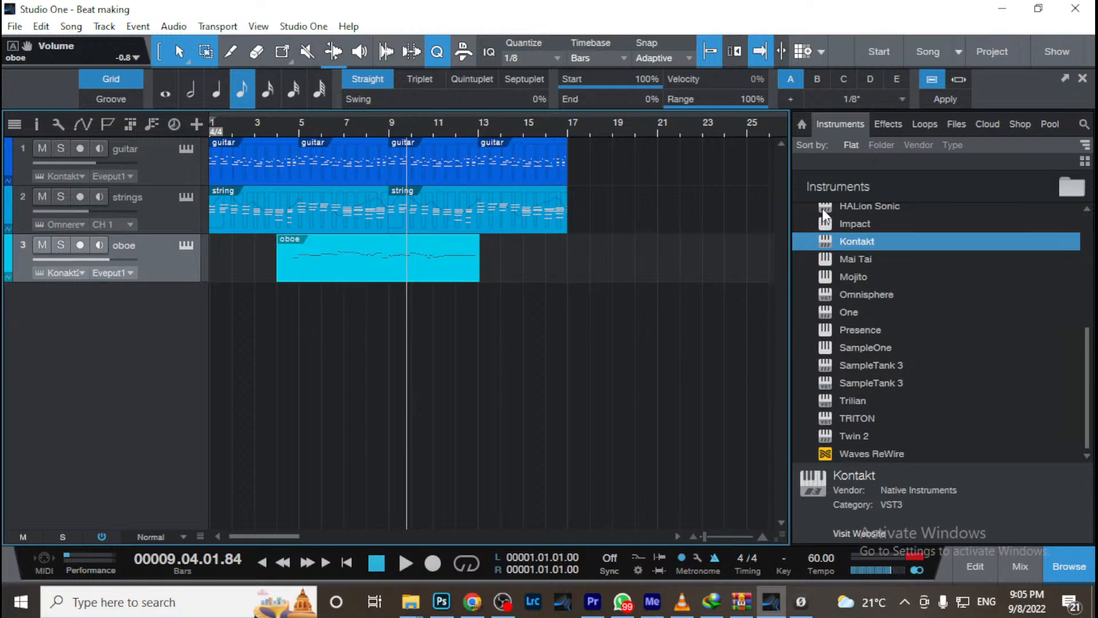
pyautogui.scroll(5, 910, 359)
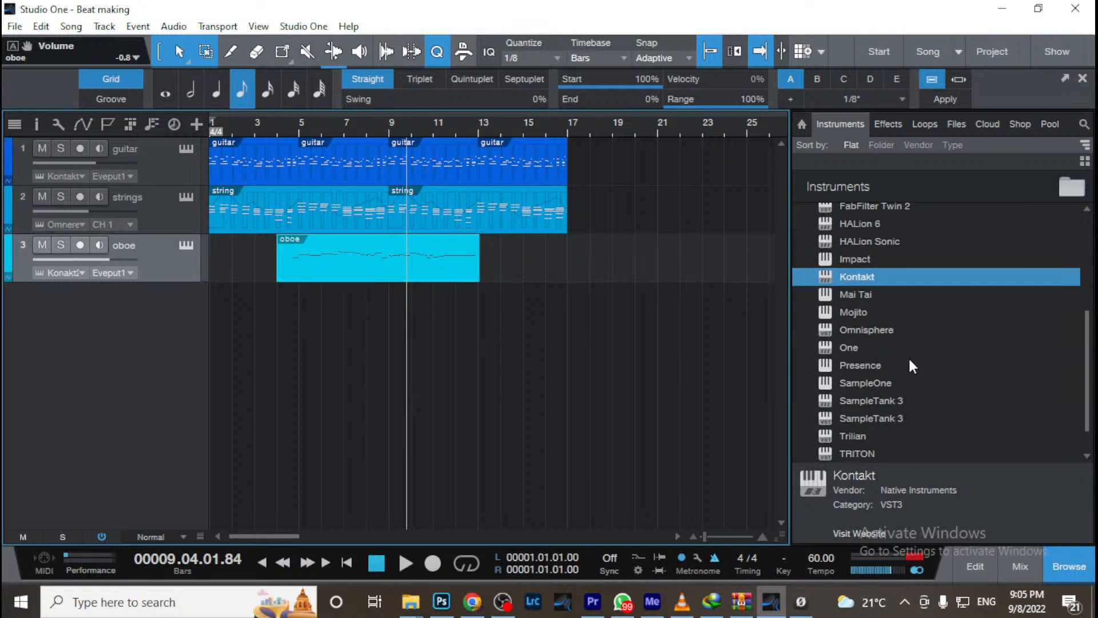
pyautogui.scroll(1, 904, 360)
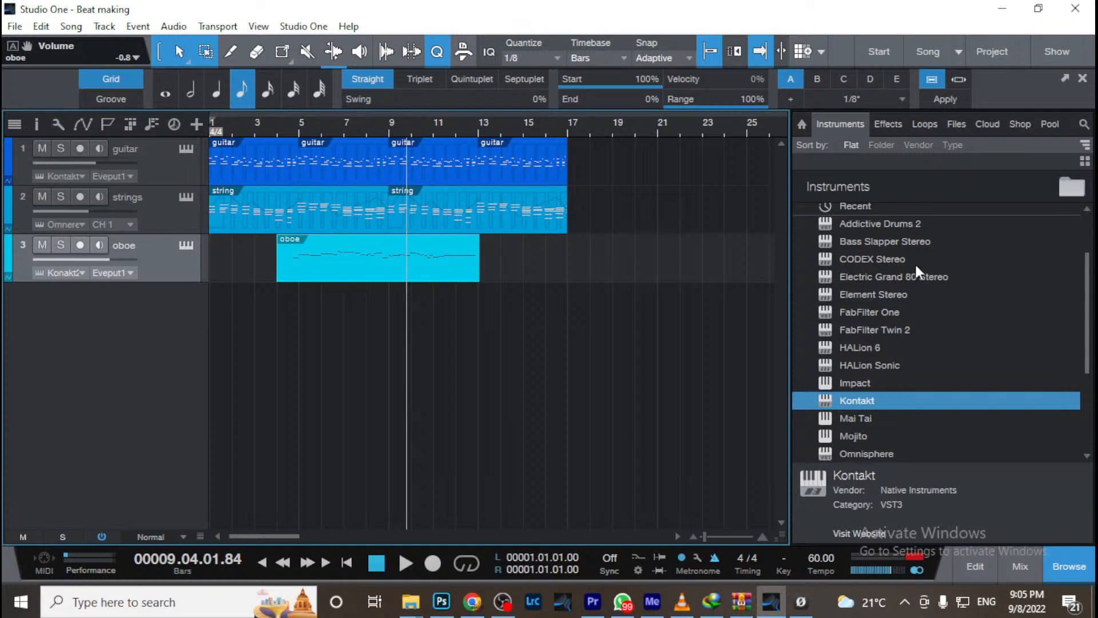
pyautogui.click(898, 228)
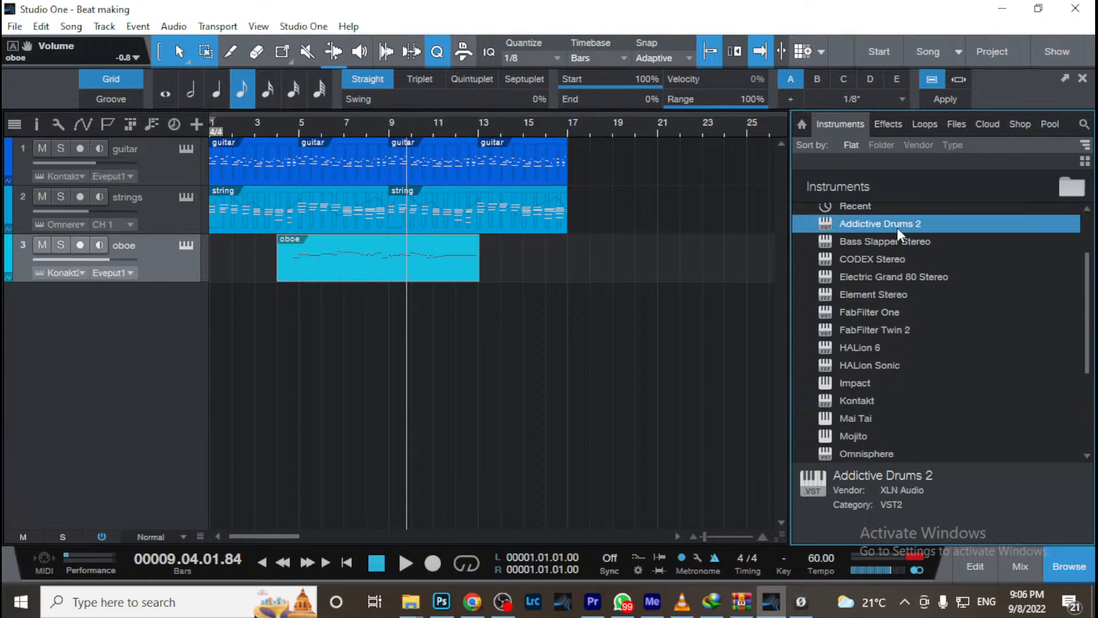
pyautogui.moveTo(898, 228); pyautogui.dragTo(136, 331)
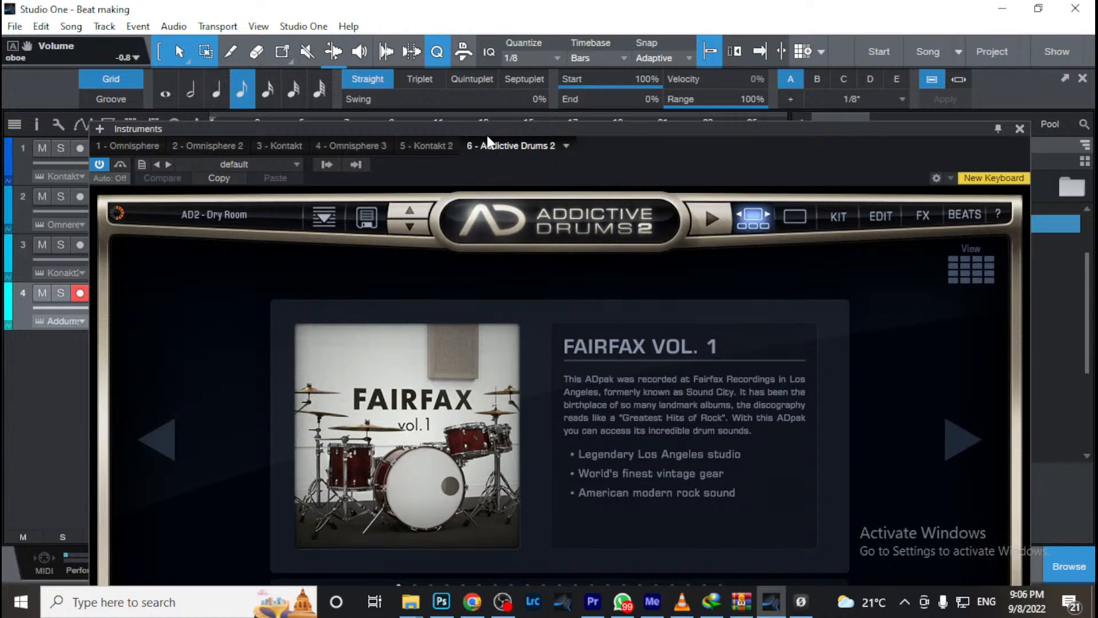
pyautogui.moveTo(487, 135); pyautogui.dragTo(479, 1)
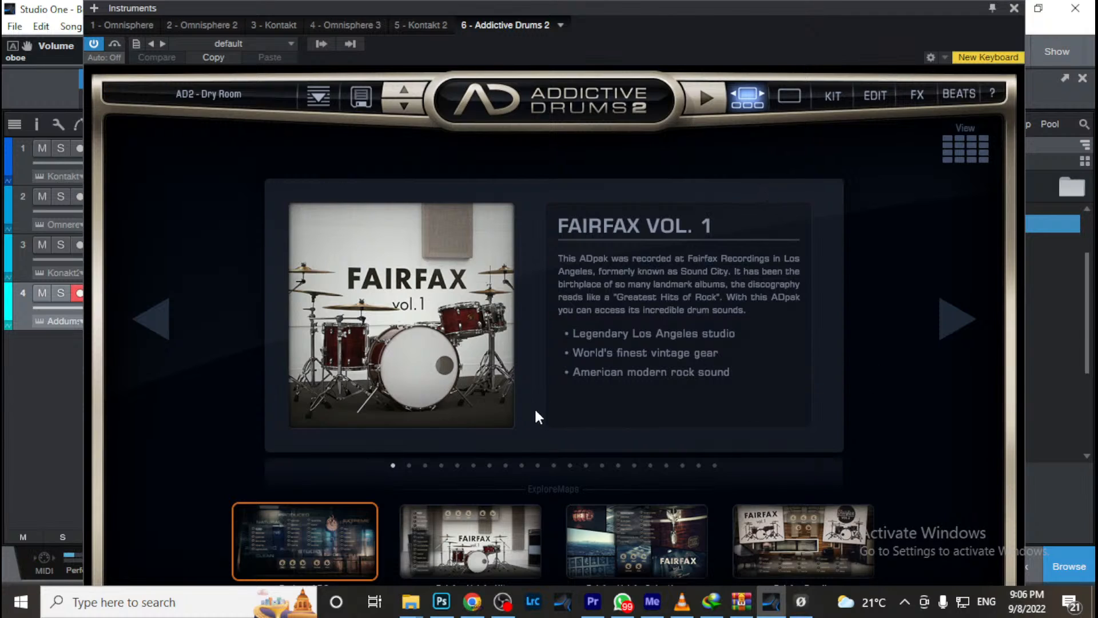
# Look through the available ADpak kits in Addictive Drums 2
pyautogui.click(952, 319)
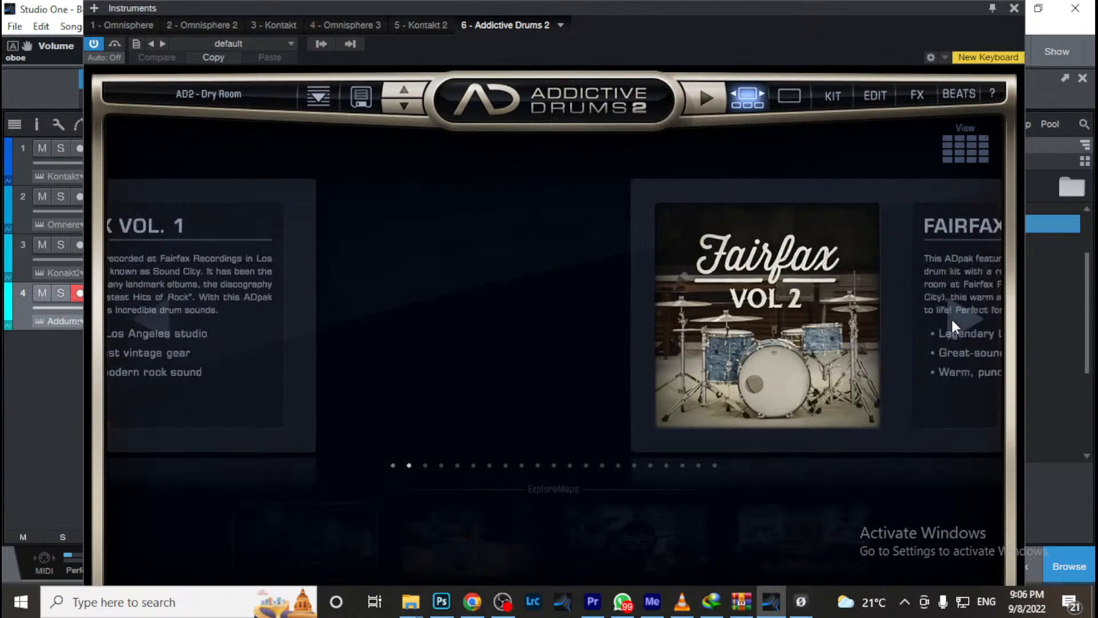
pyautogui.click(953, 322)
pyautogui.click(954, 325)
pyautogui.click(952, 319)
pyautogui.click(950, 315)
pyautogui.click(950, 317)
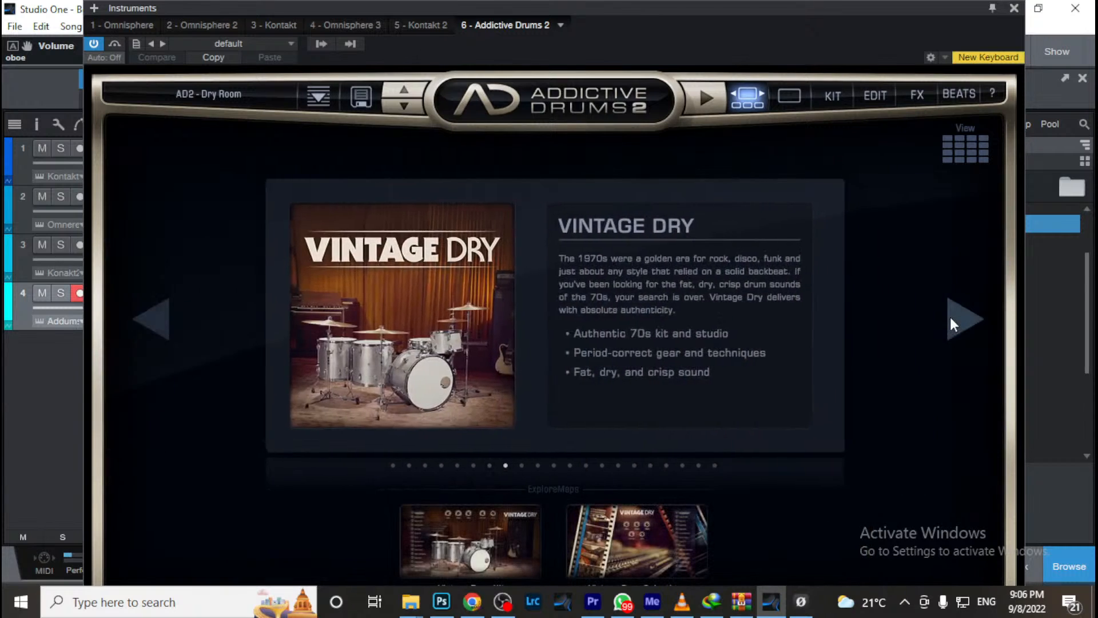
pyautogui.click(949, 317)
pyautogui.click(950, 317)
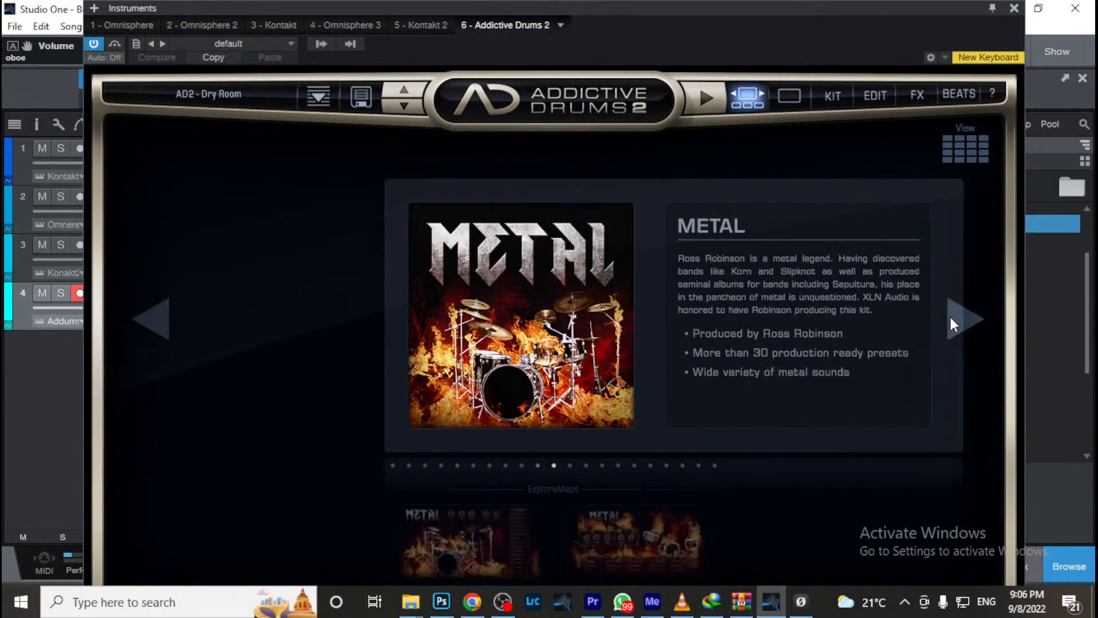
pyautogui.click(146, 310)
pyautogui.click(147, 310)
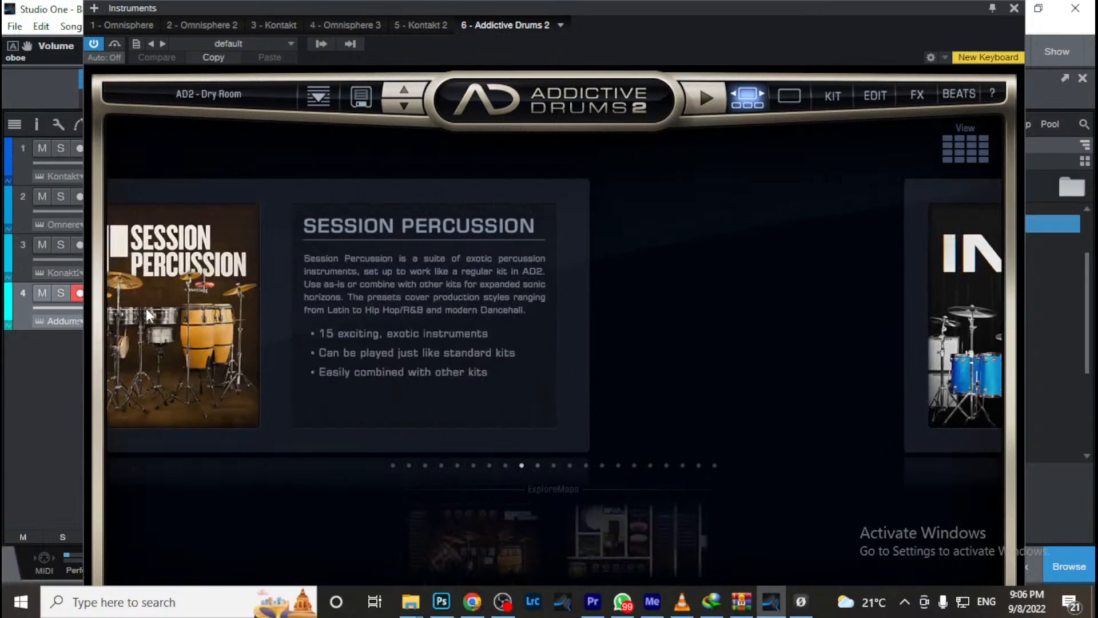
pyautogui.click(146, 310)
pyautogui.click(147, 310)
pyautogui.click(146, 310)
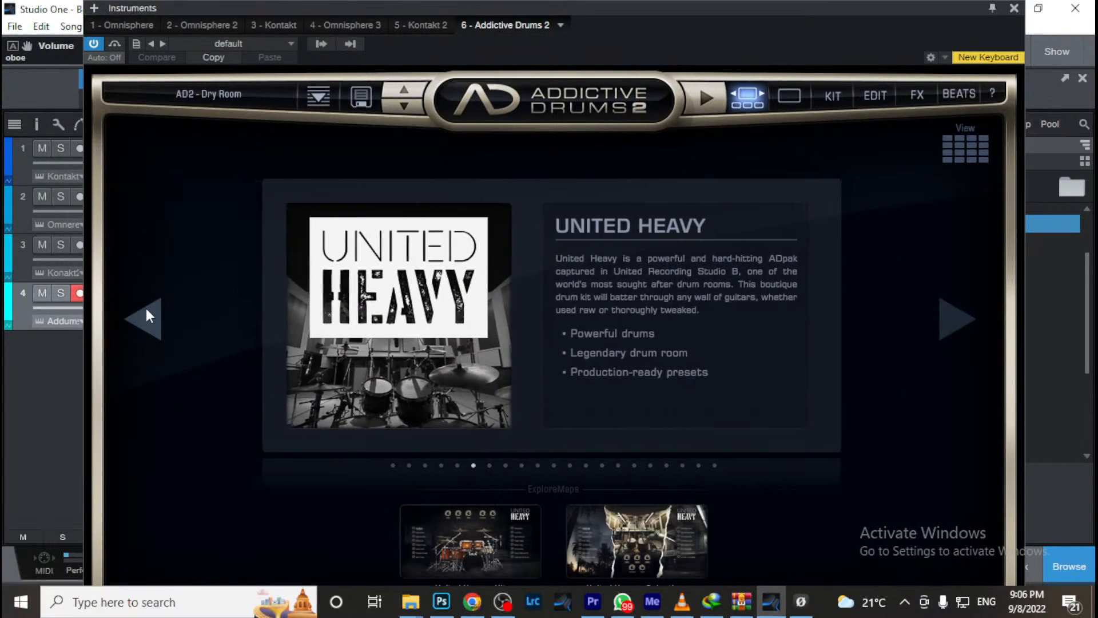
pyautogui.click(146, 310)
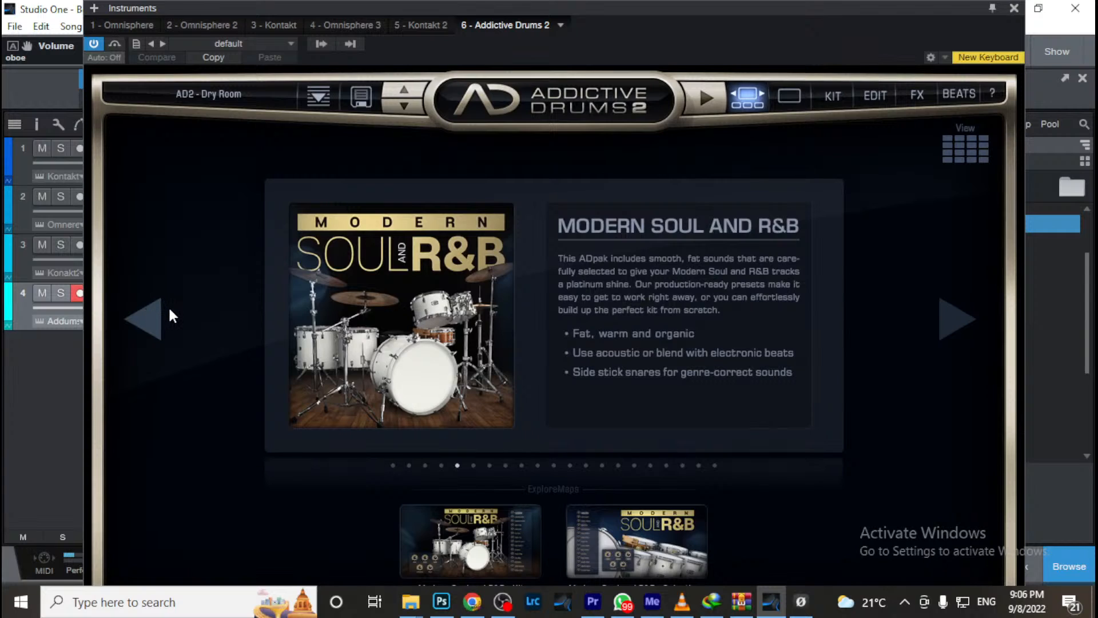
pyautogui.click(155, 313)
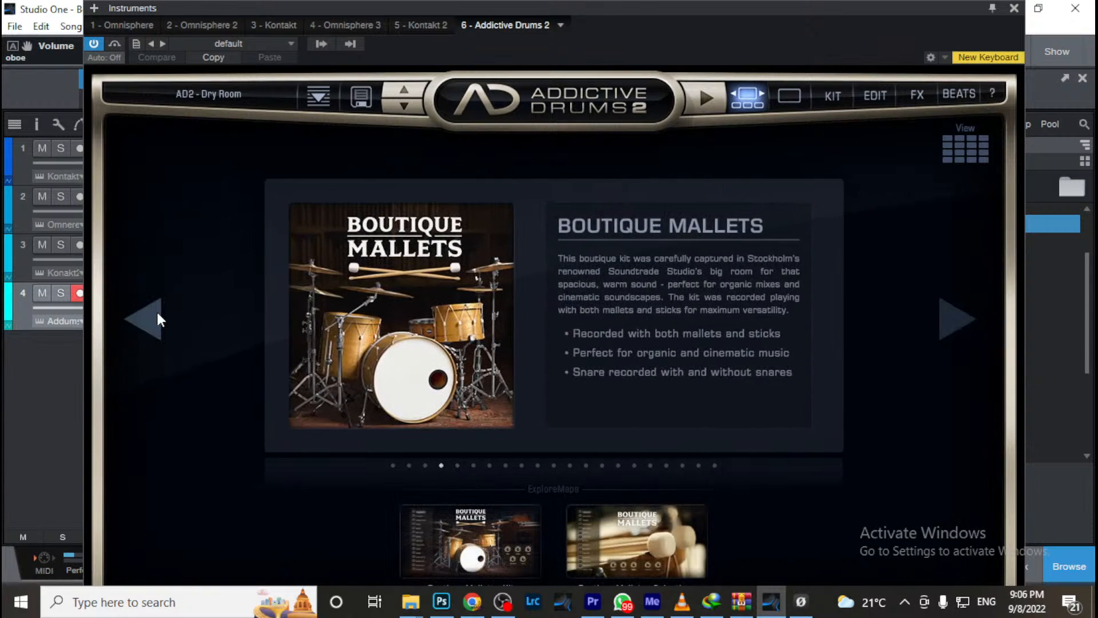
pyautogui.click(160, 313)
pyautogui.click(159, 313)
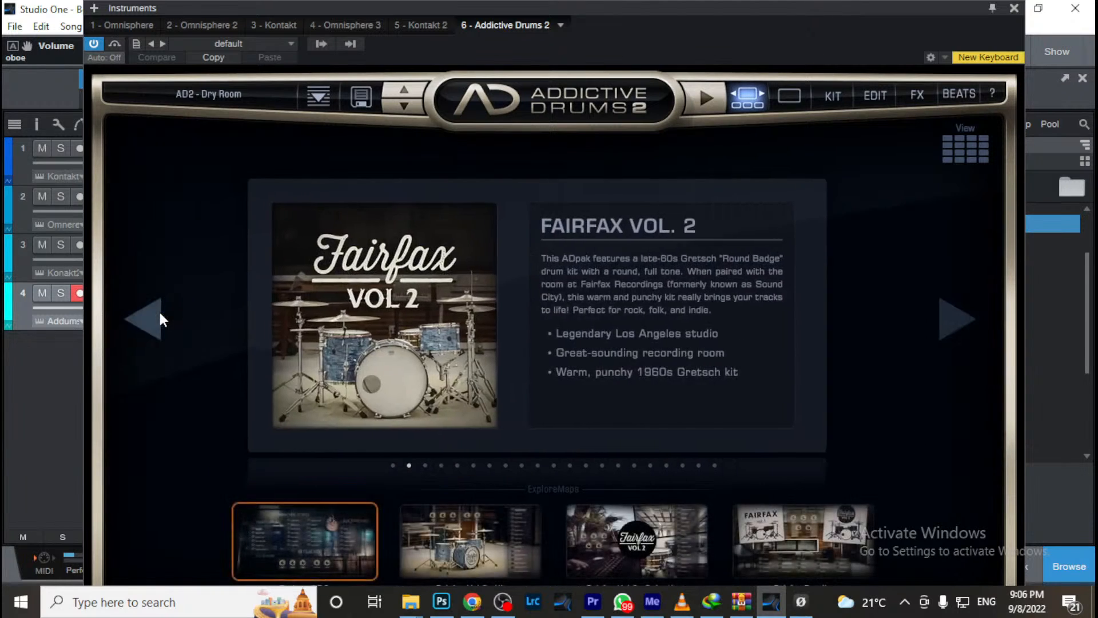
# Load the Fairfax Vol. 1 kit in Addictive Drums 2 and close the instrument window
pyautogui.click(160, 314)
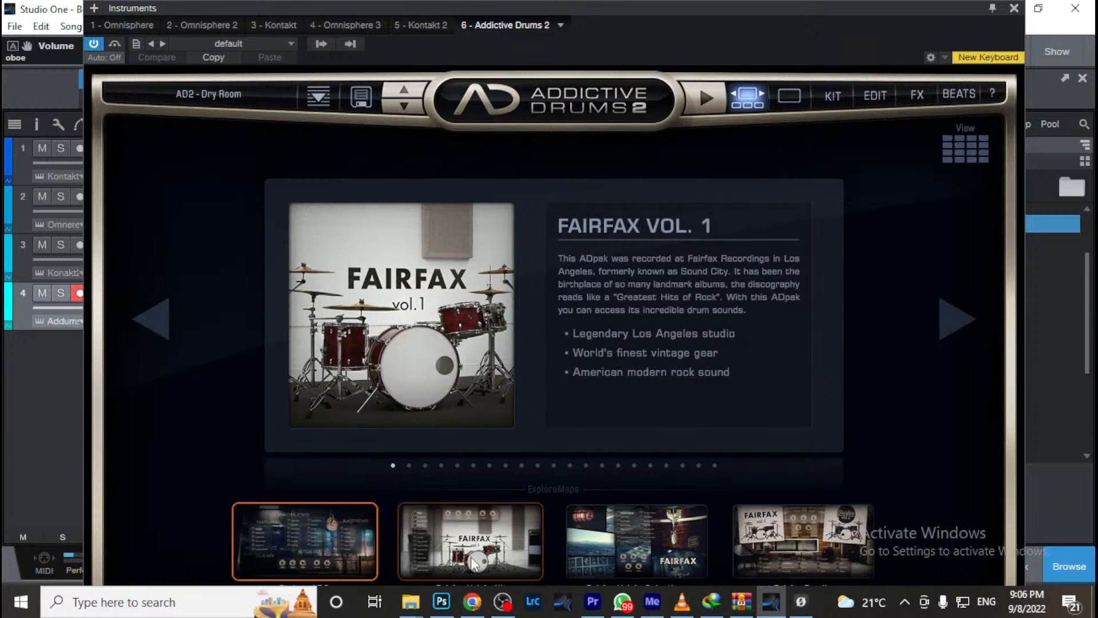
pyautogui.click(471, 558)
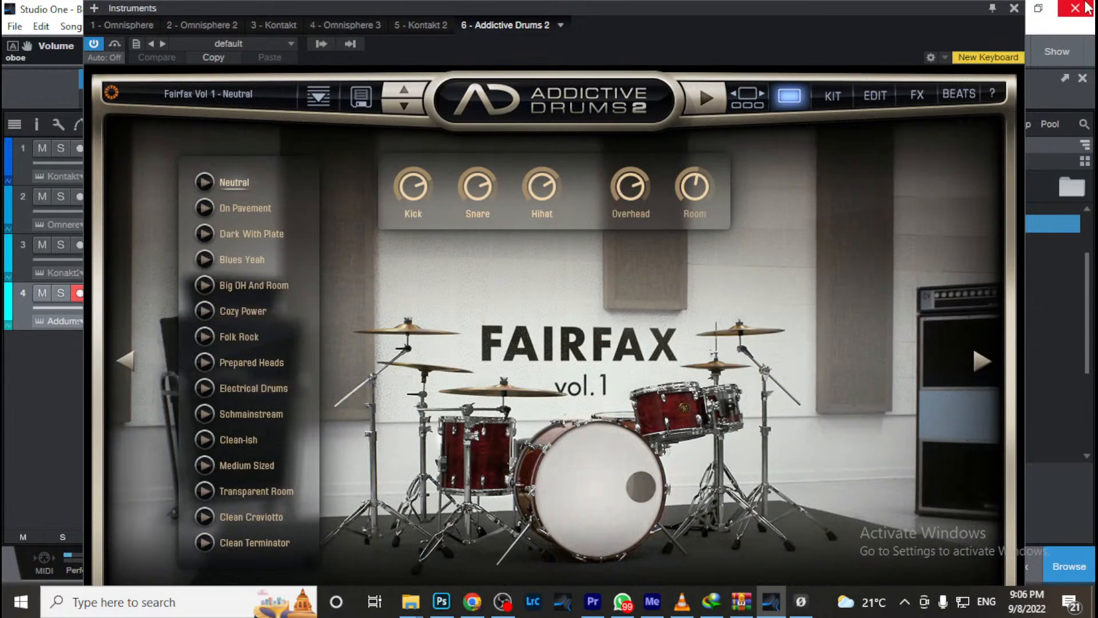
pyautogui.click(1013, 8)
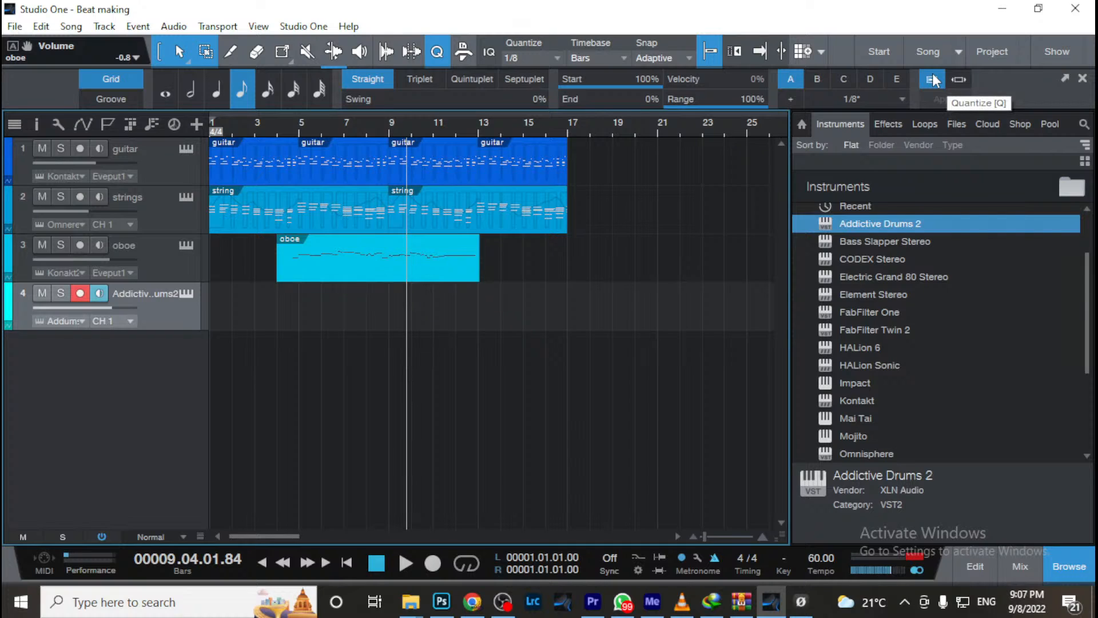
pyautogui.press('KP_0')
pyautogui.press('KP_0')
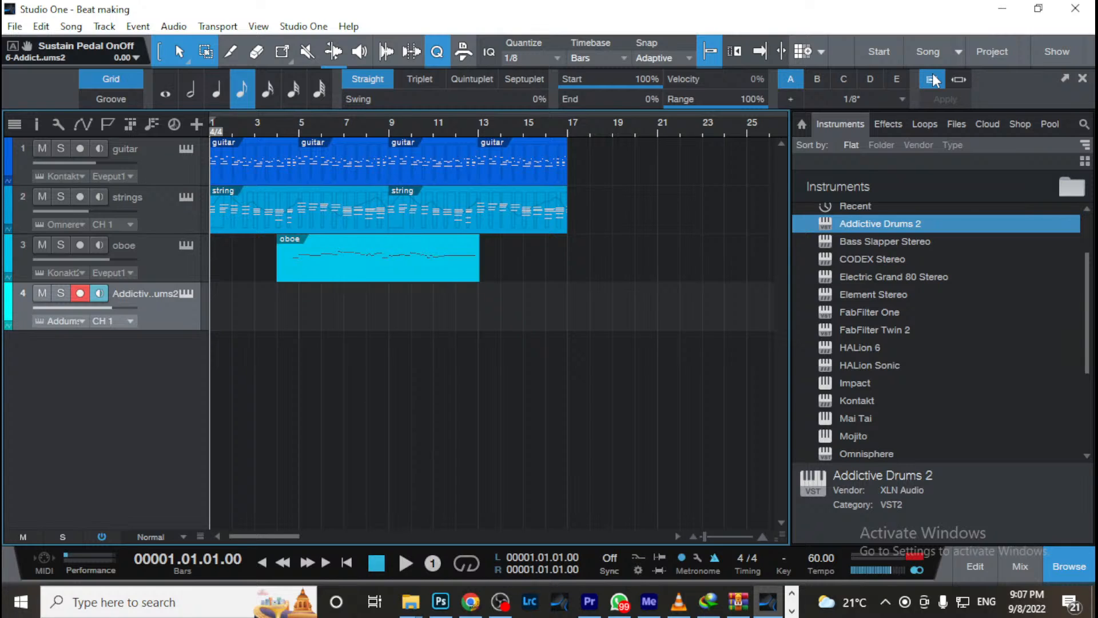
pyautogui.press('KP_Multiply')
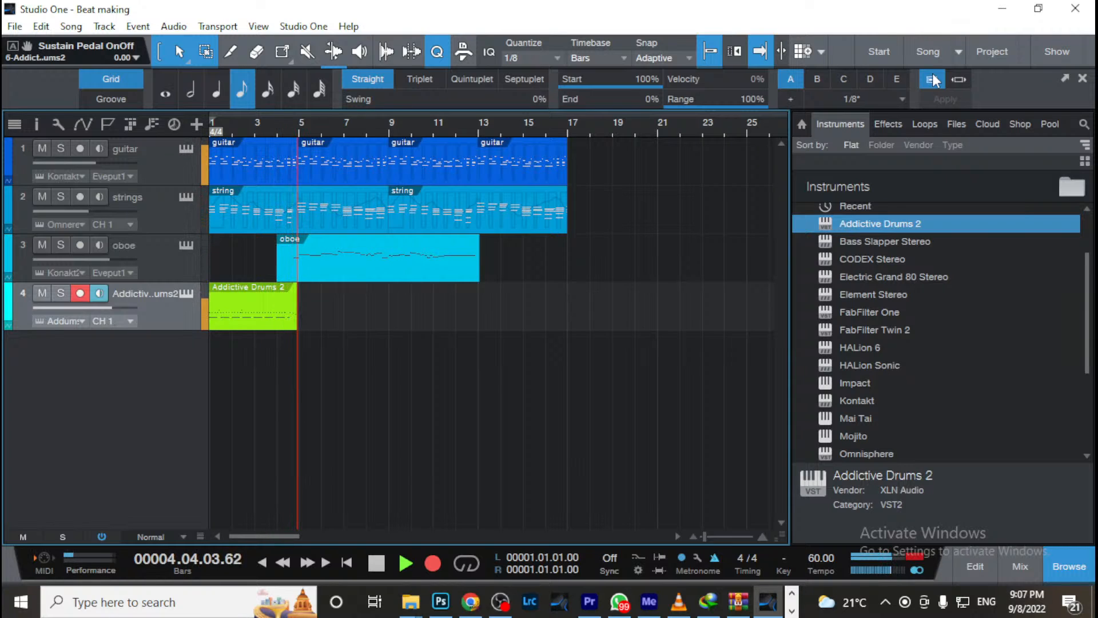
pyautogui.press('space')
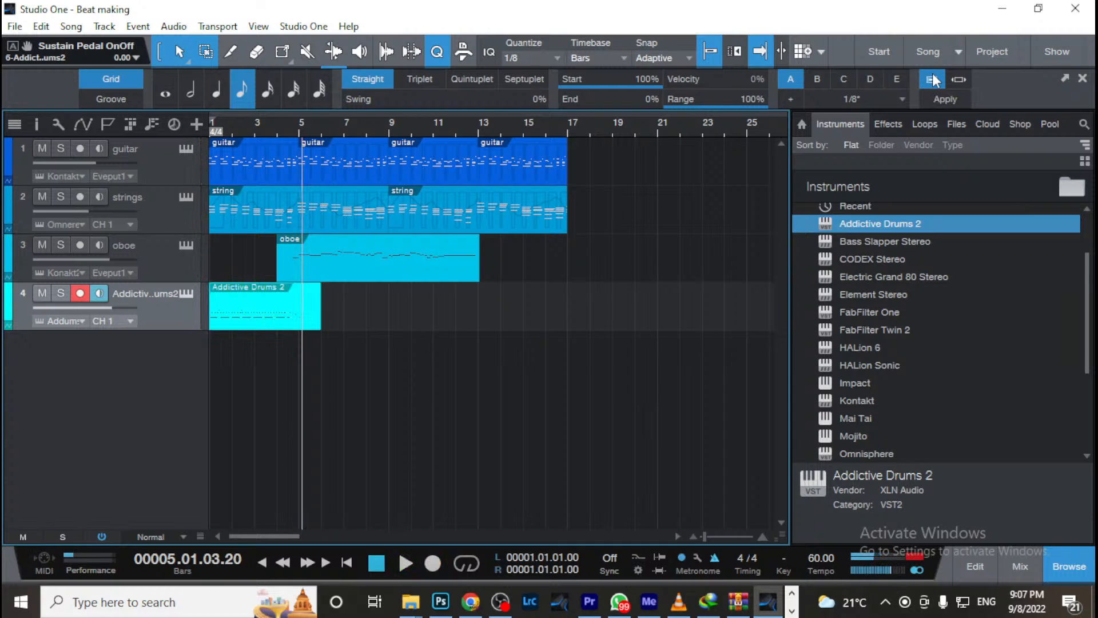
pyautogui.press('Delete')
# Record a drum part on the Addictive Drums 2 track from the song start and stop just after bar 5 begins
pyautogui.press('Home')
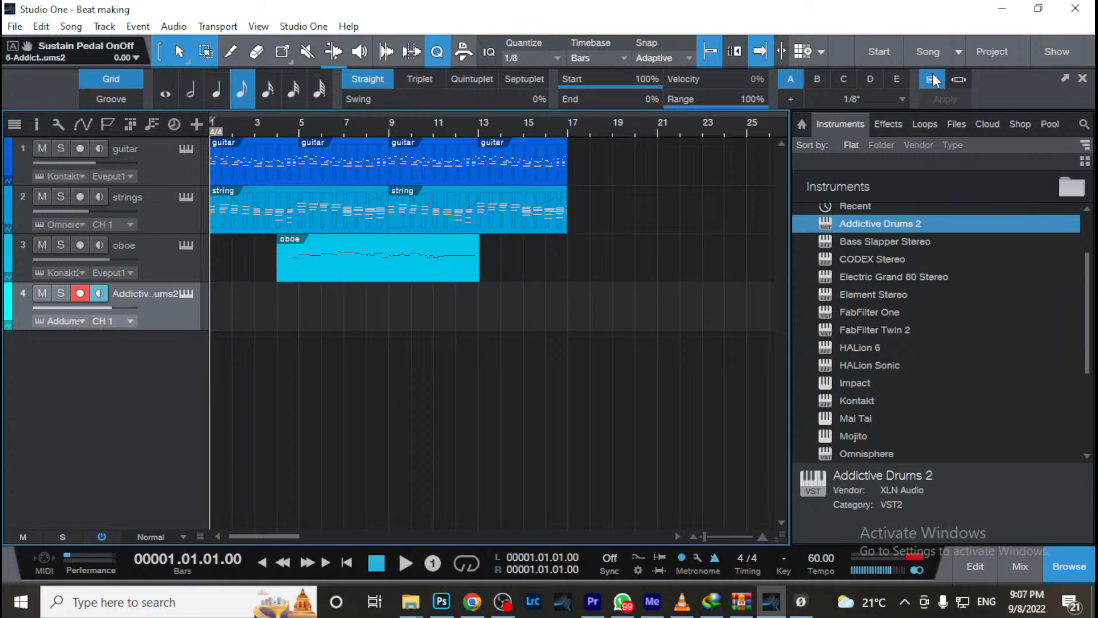
pyautogui.press('KP_Multiply')
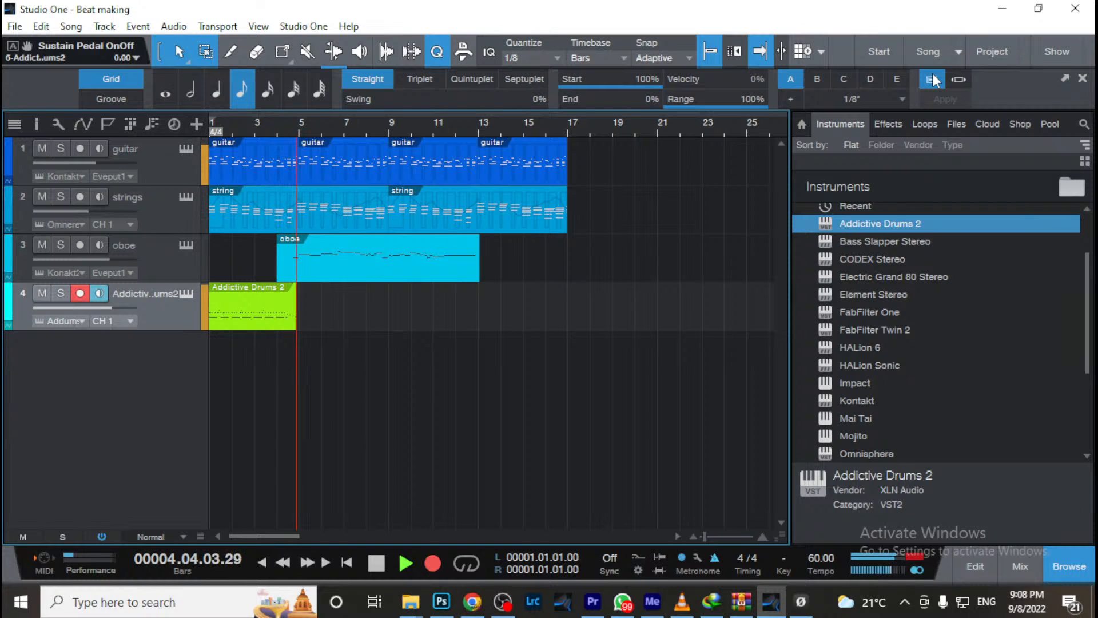
pyautogui.press('space')
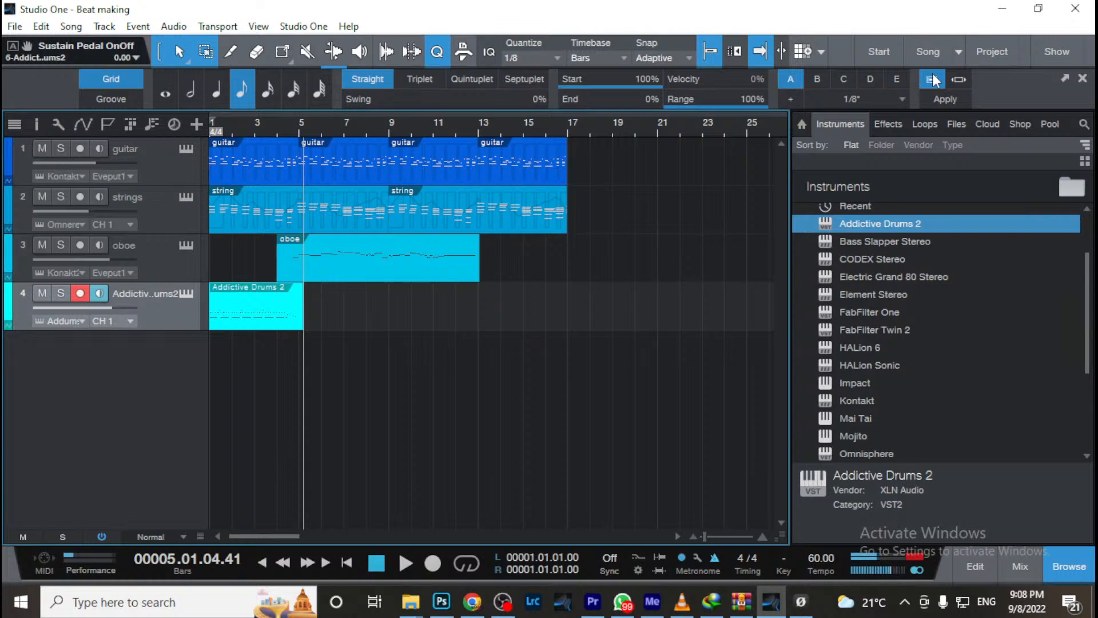
# Check the recorded drum notes, quantize the part to 1/8, and play it from the song start
pyautogui.click(932, 81)
pyautogui.doubleClick(246, 318)
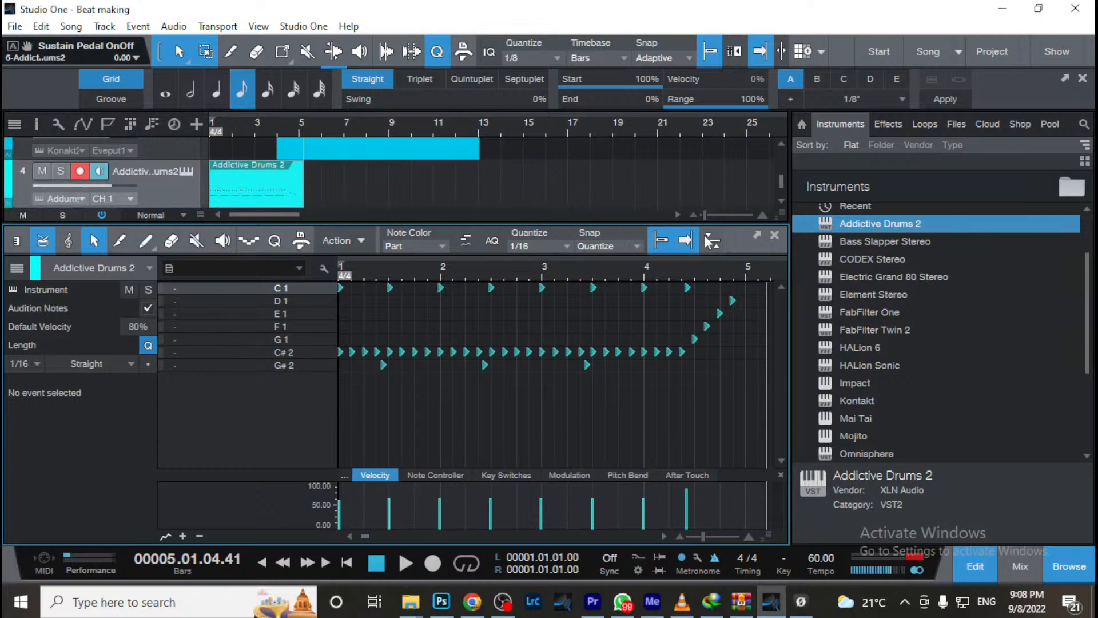
pyautogui.click(776, 234)
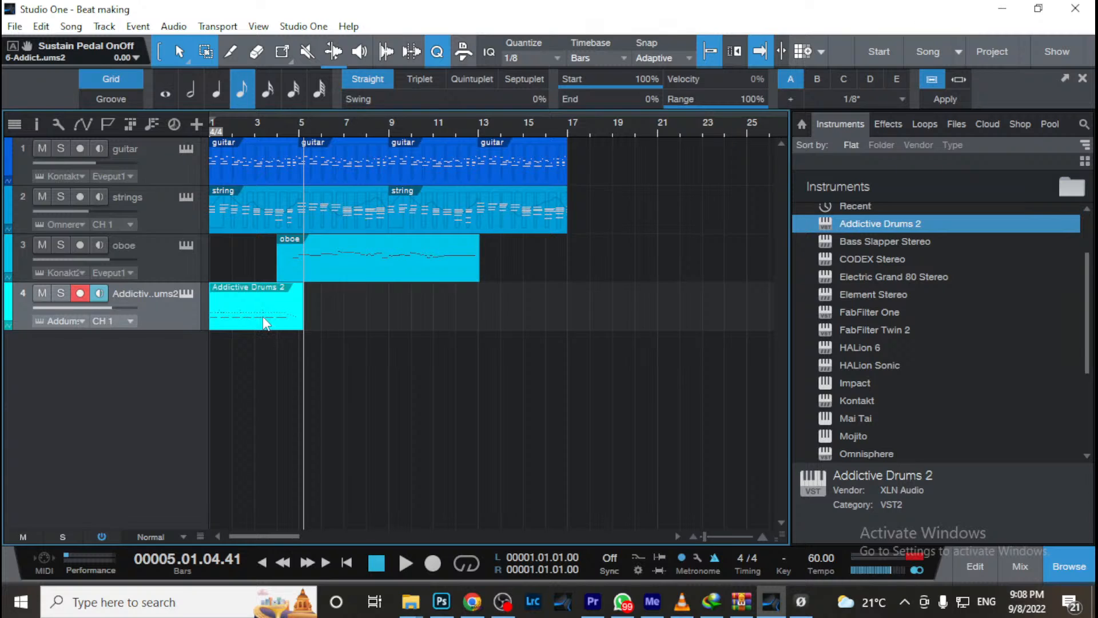
pyautogui.press(',')
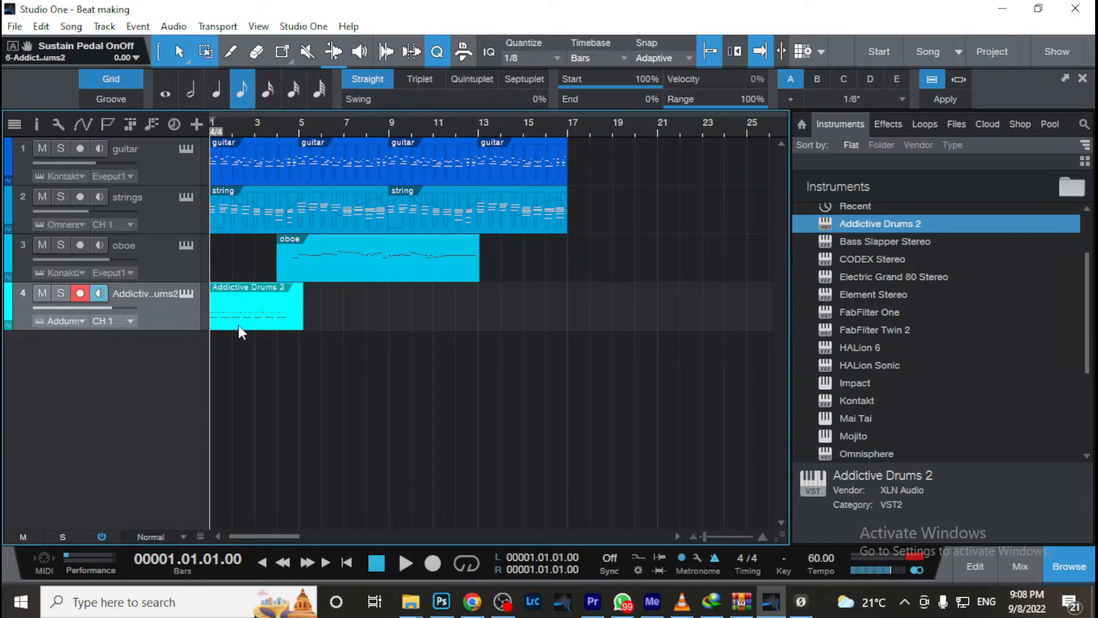
pyautogui.press('space')
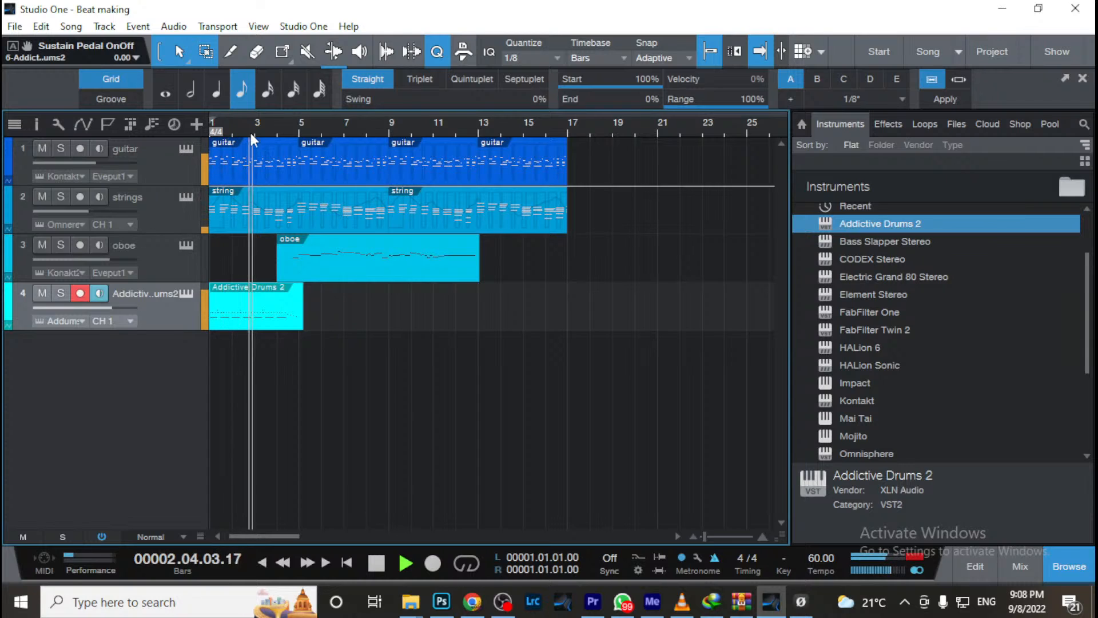
# Trim the drum part to end at bar 5 and duplicate it three times to fill the track up to bar 17
pyautogui.moveTo(255, 128); pyautogui.dragTo(318, 173)
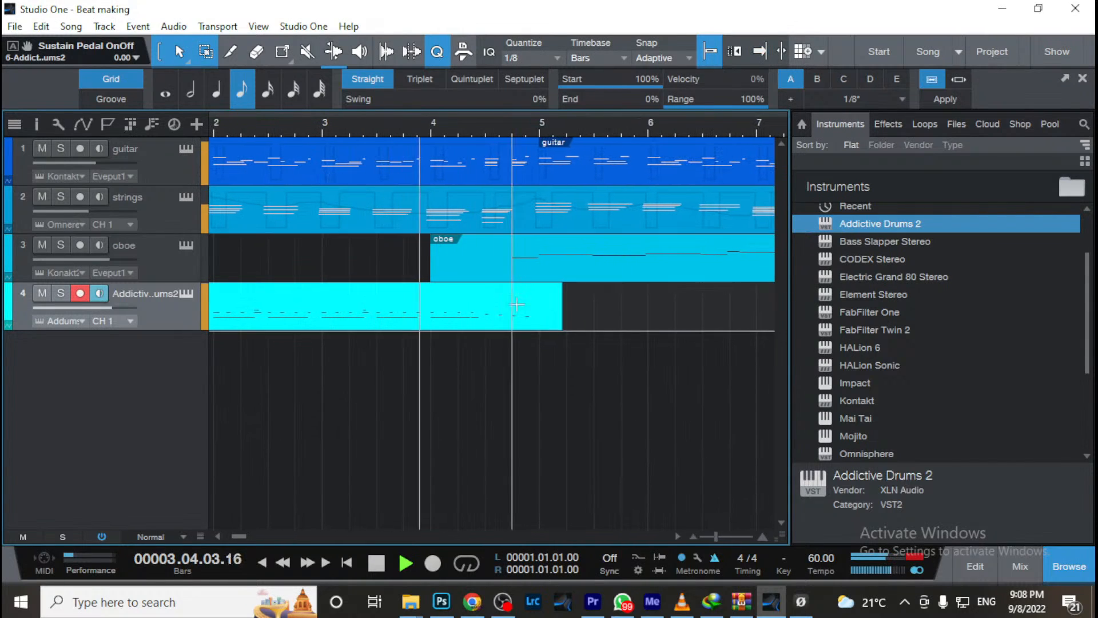
pyautogui.moveTo(561, 309); pyautogui.dragTo(542, 307)
pyautogui.press('d')
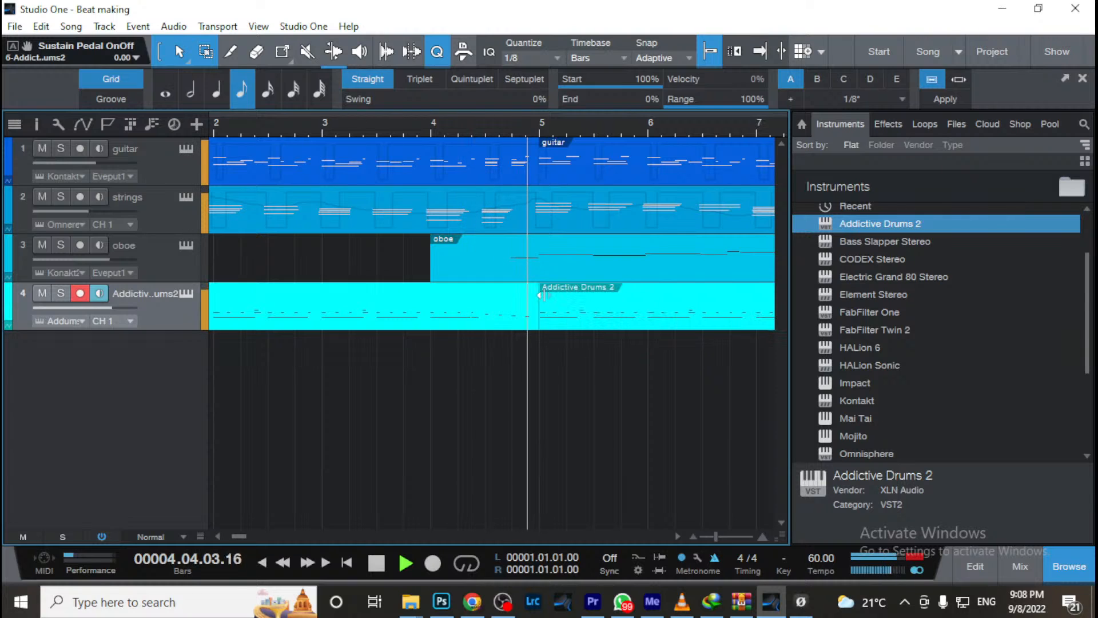
pyautogui.scroll(-3, 551, 127)
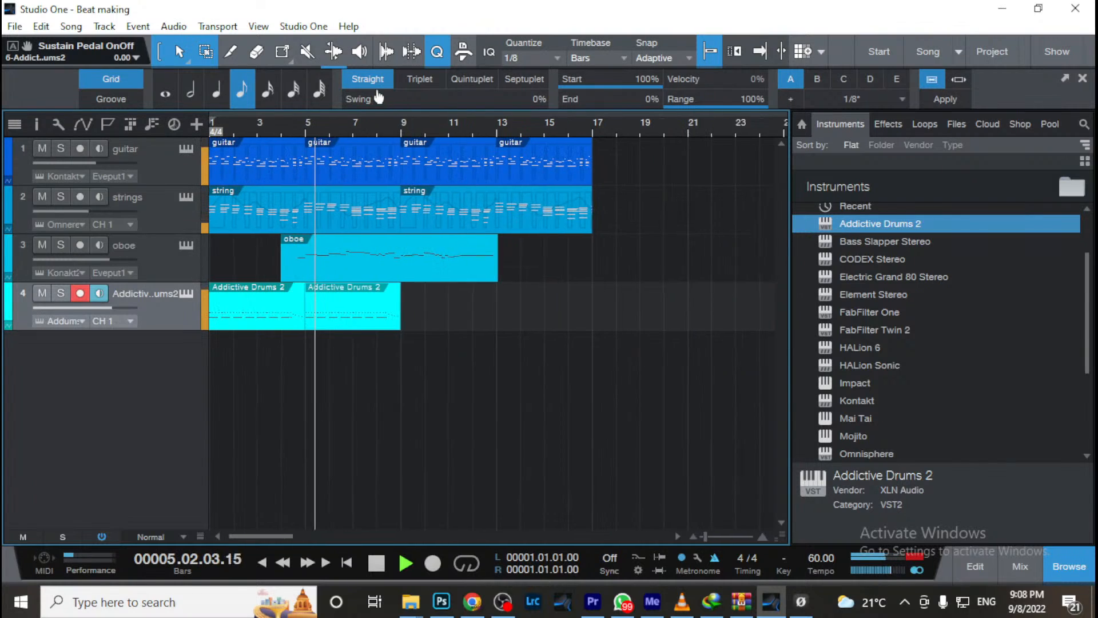
pyautogui.press('d')
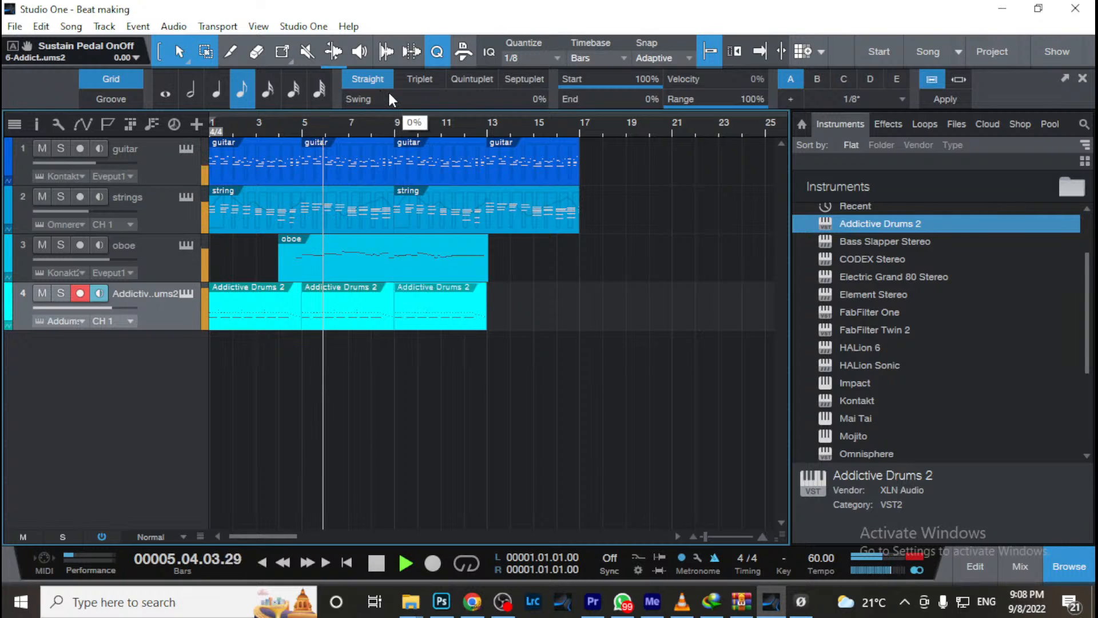
pyautogui.press('d')
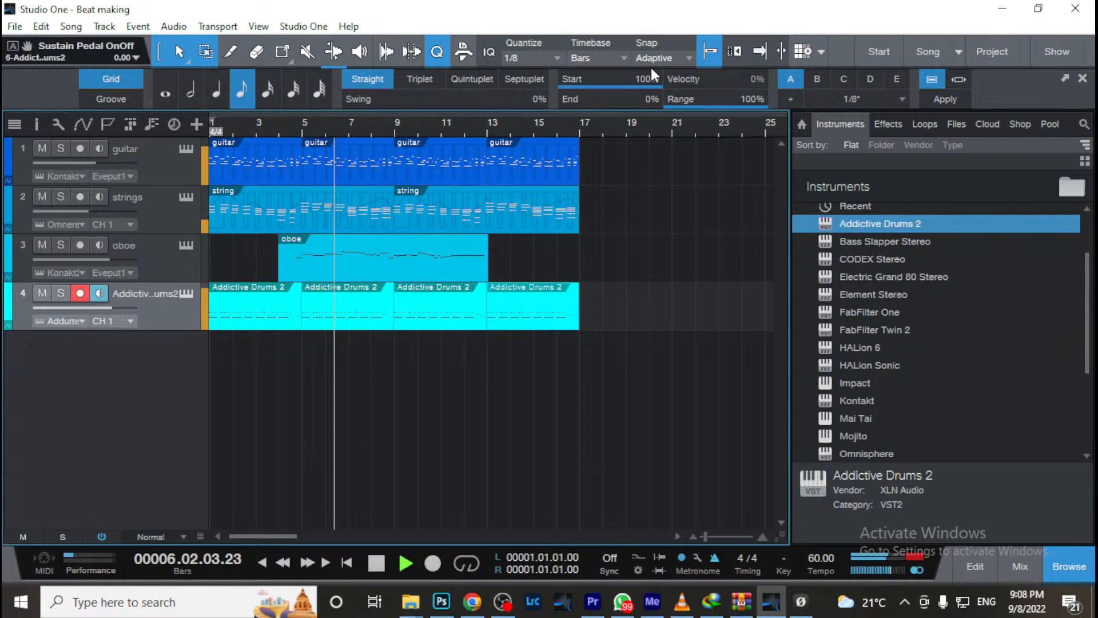
# Stop playback, return to the song start, and open the first drum part in the note editor
pyautogui.press('space')
pyautogui.press('f')
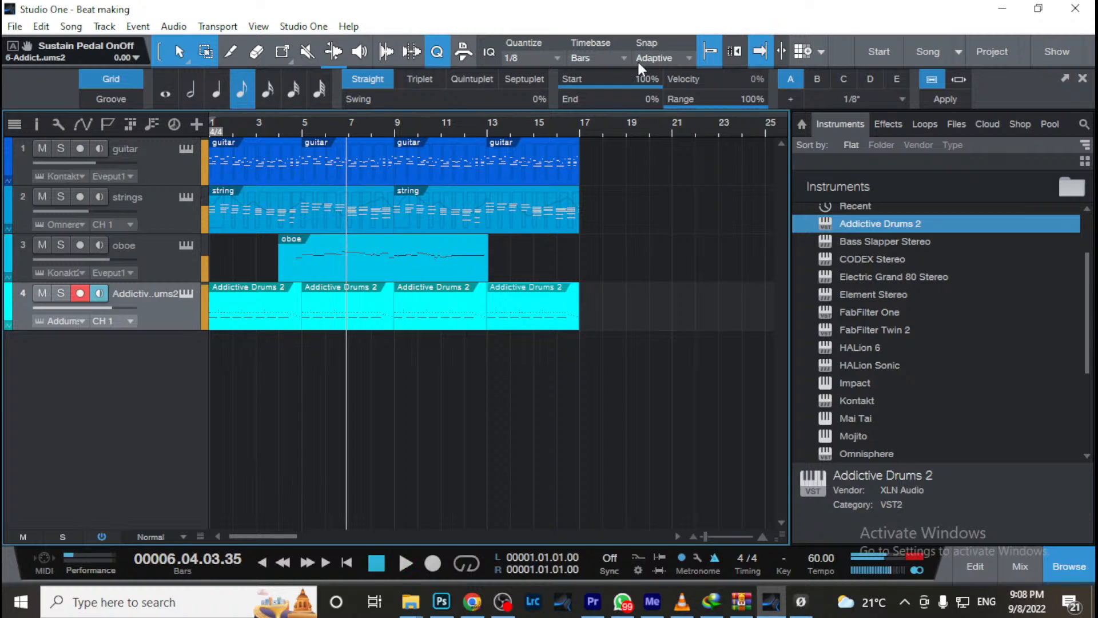
pyautogui.click(231, 132)
pyautogui.press('Home')
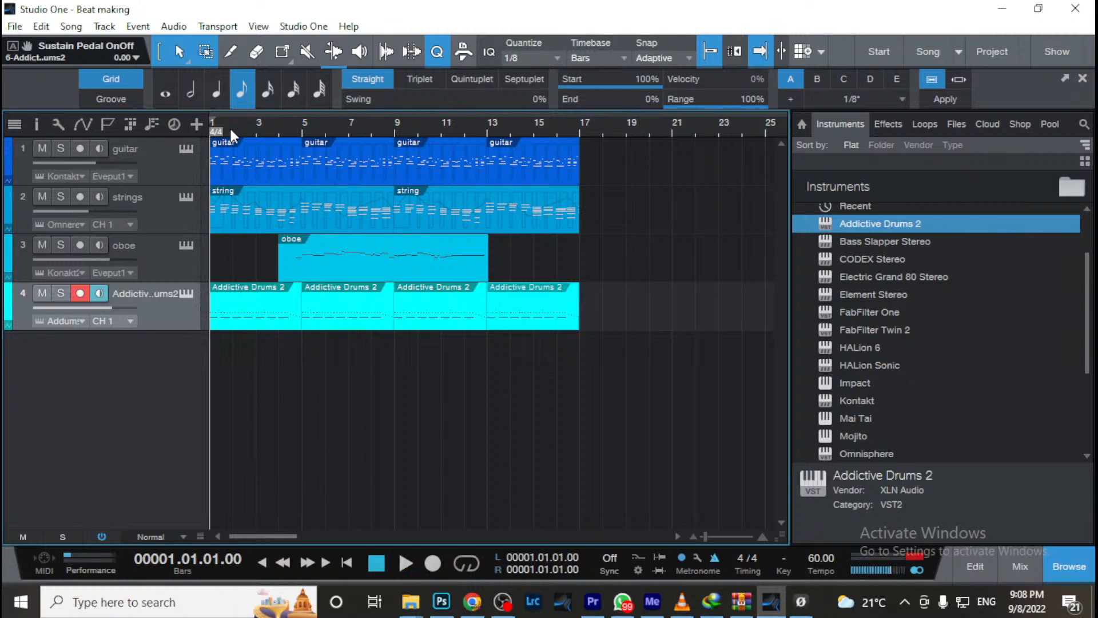
pyautogui.doubleClick(247, 313)
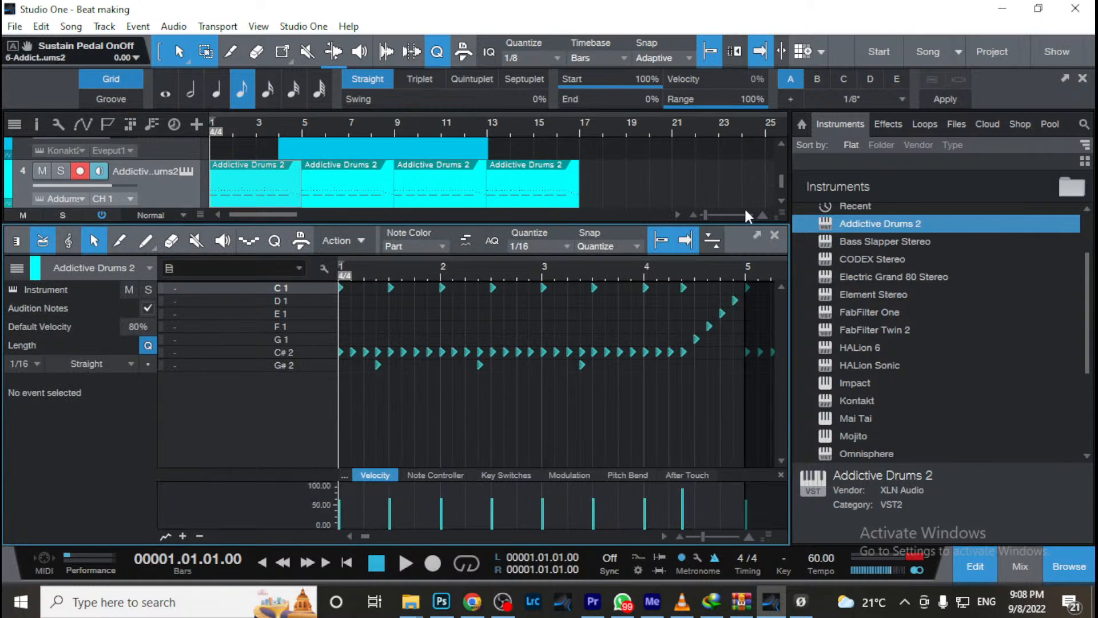
# Close the note editor, delete the last drum part, and place the playhead at bar 13
pyautogui.click(774, 235)
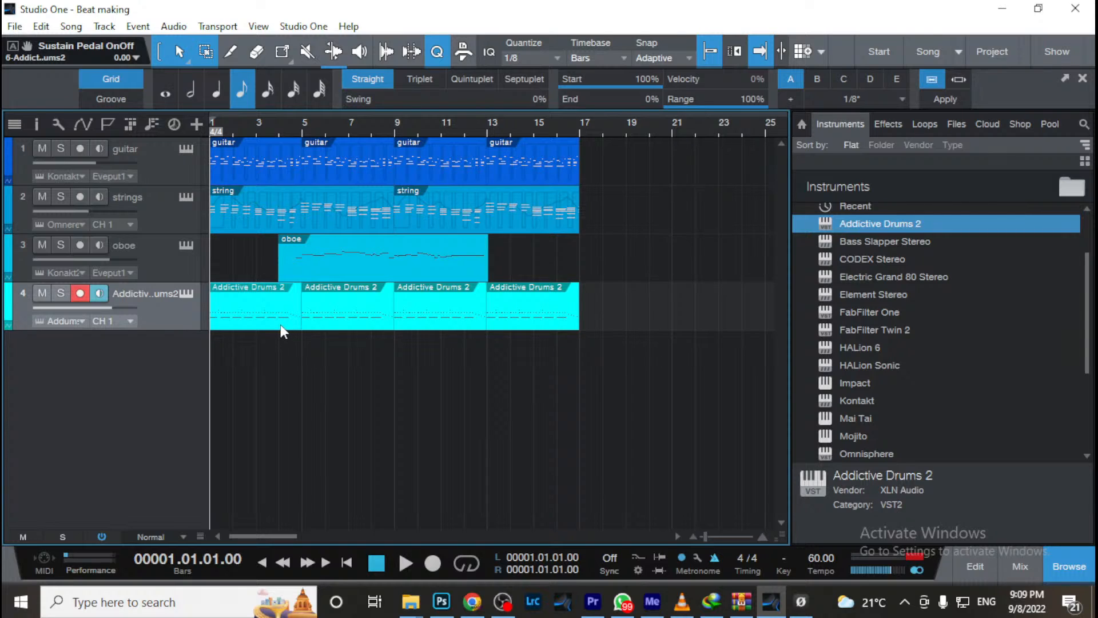
pyautogui.click(510, 323)
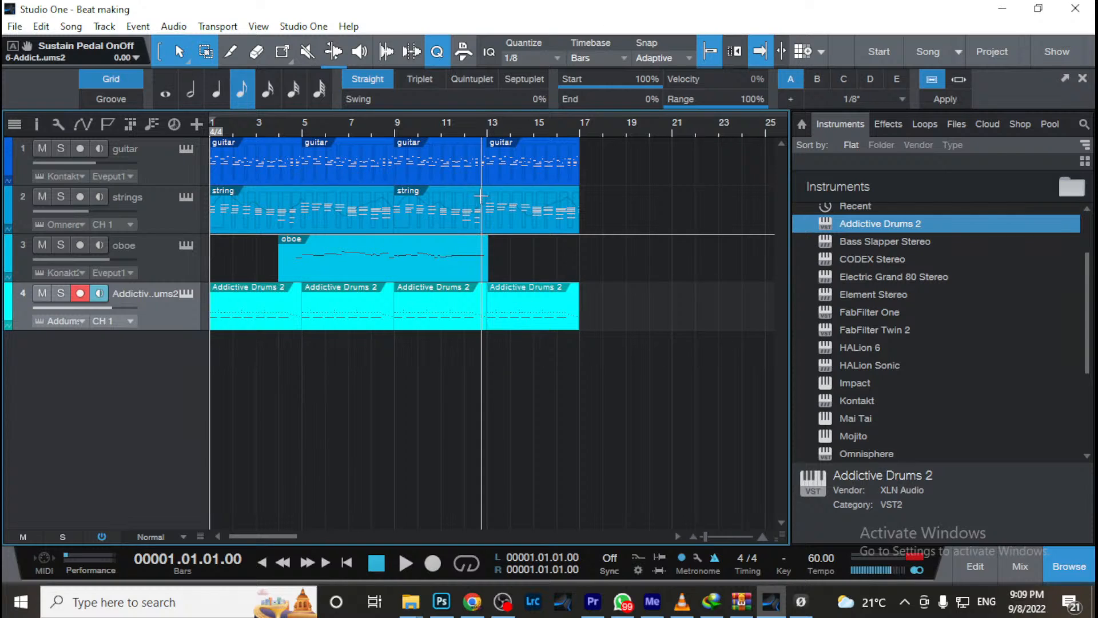
pyautogui.press('Delete')
pyautogui.click(488, 133)
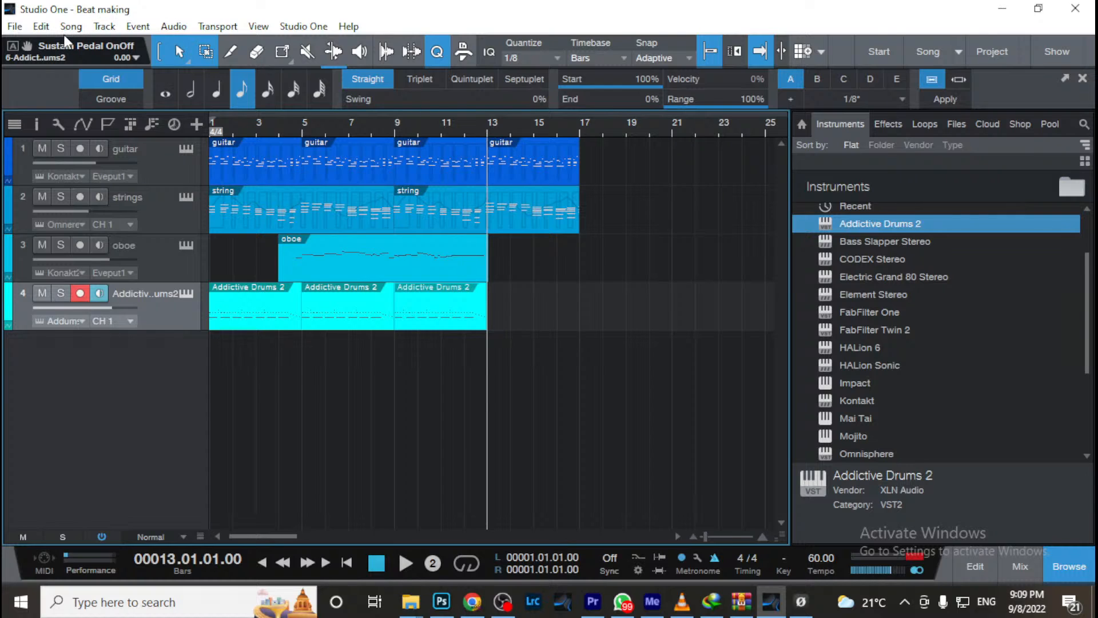
# Record a replacement drum part on track 4 from bar 13, in two takes, and return to bar 13
pyautogui.press('KP_Multiply')
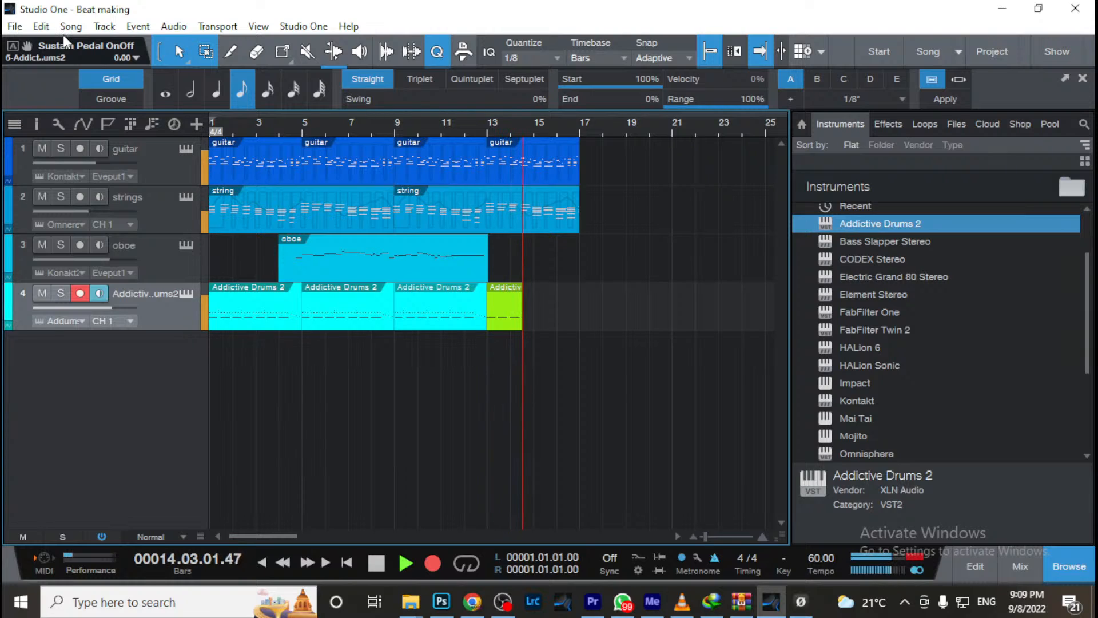
pyautogui.press('space')
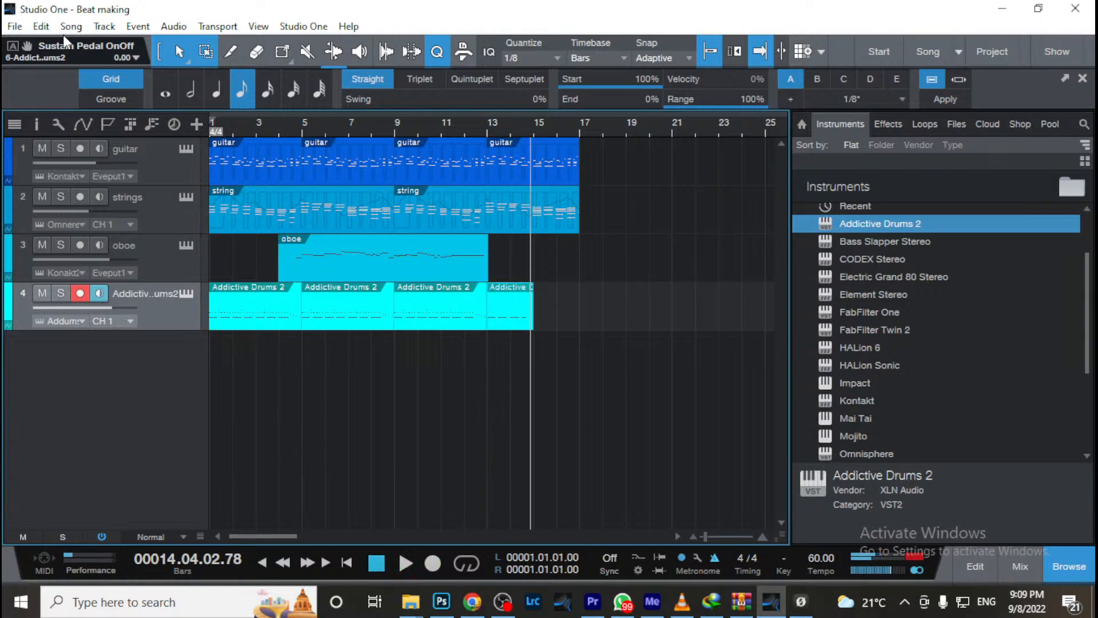
pyautogui.press('KP_0')
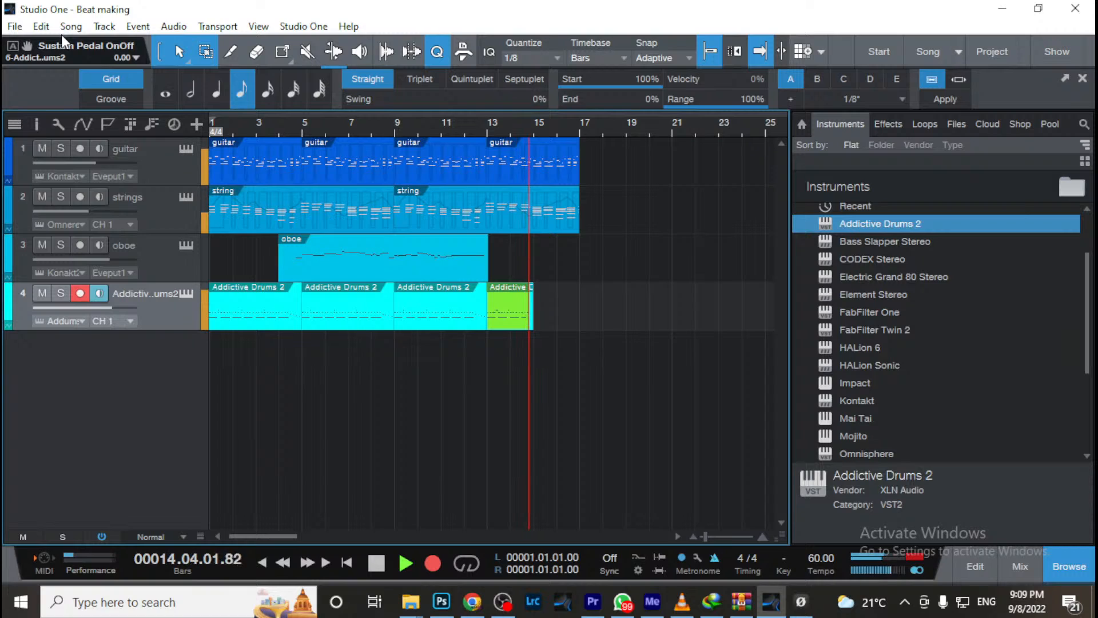
pyautogui.press('space')
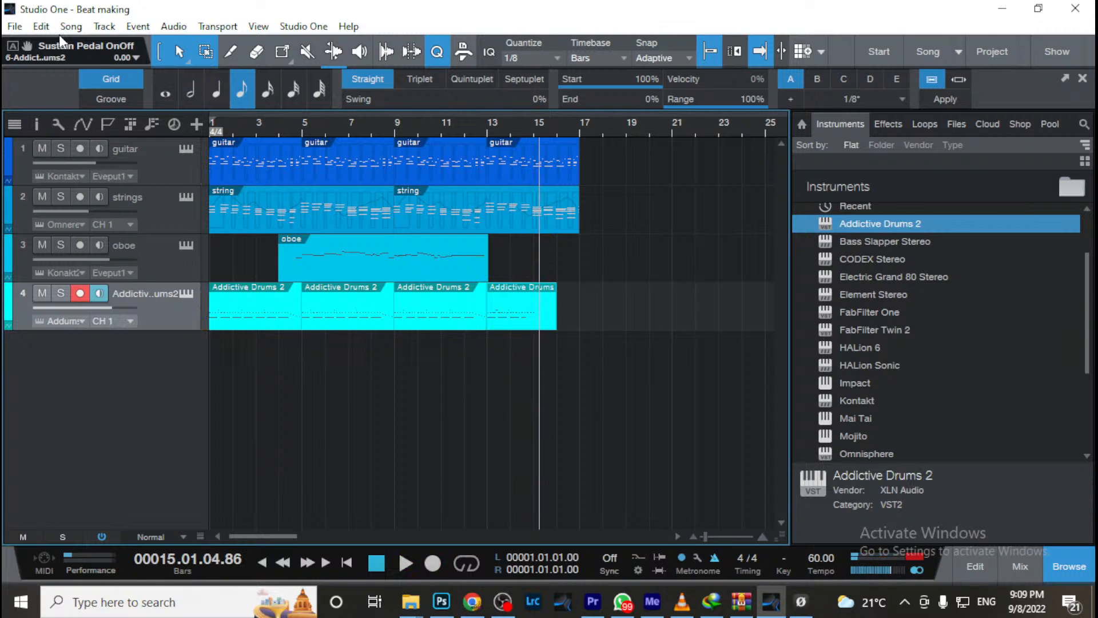
pyautogui.press('KP_0')
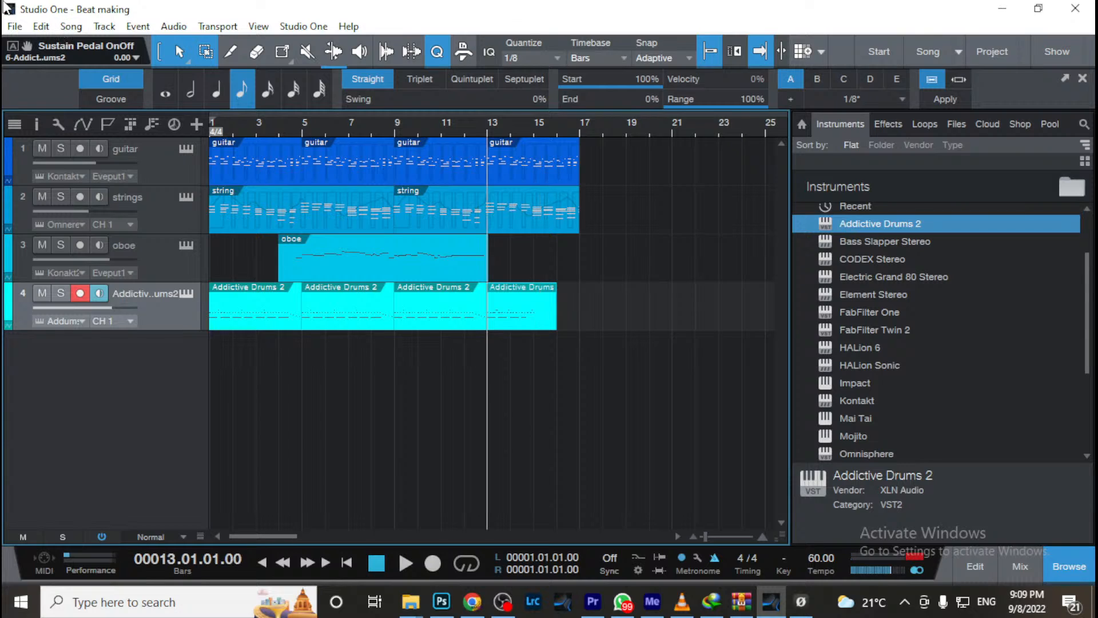
# Undo the new drum recordings and the deletion of the last drum part, and return to the song start
pyautogui.hotkey('ctrl', 'z')
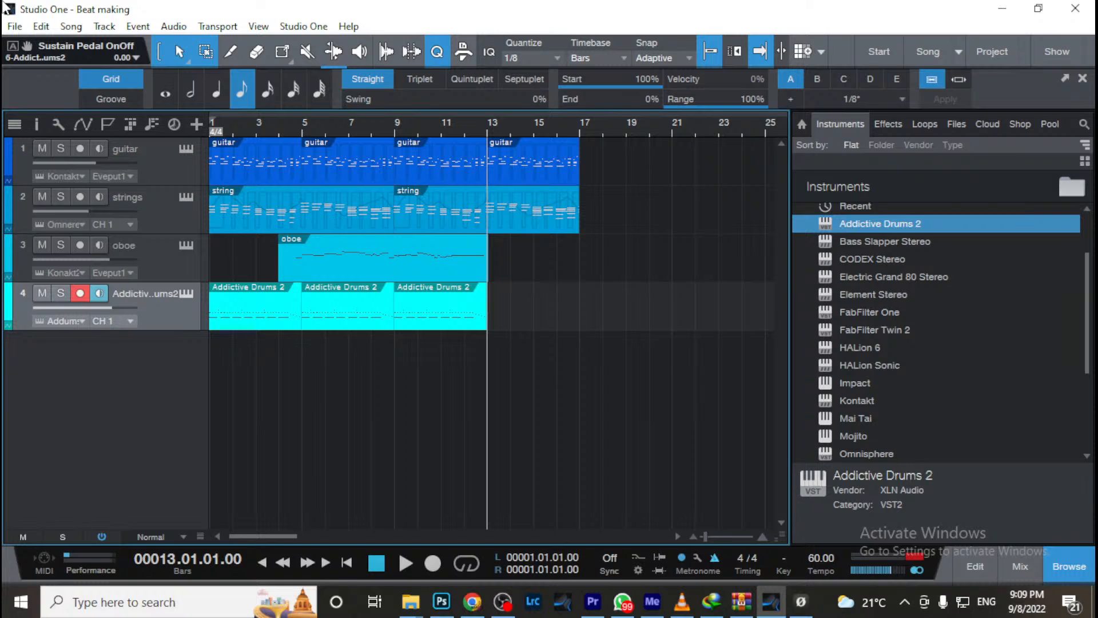
pyautogui.hotkey('ctrl', 'y')
pyautogui.press('Home')
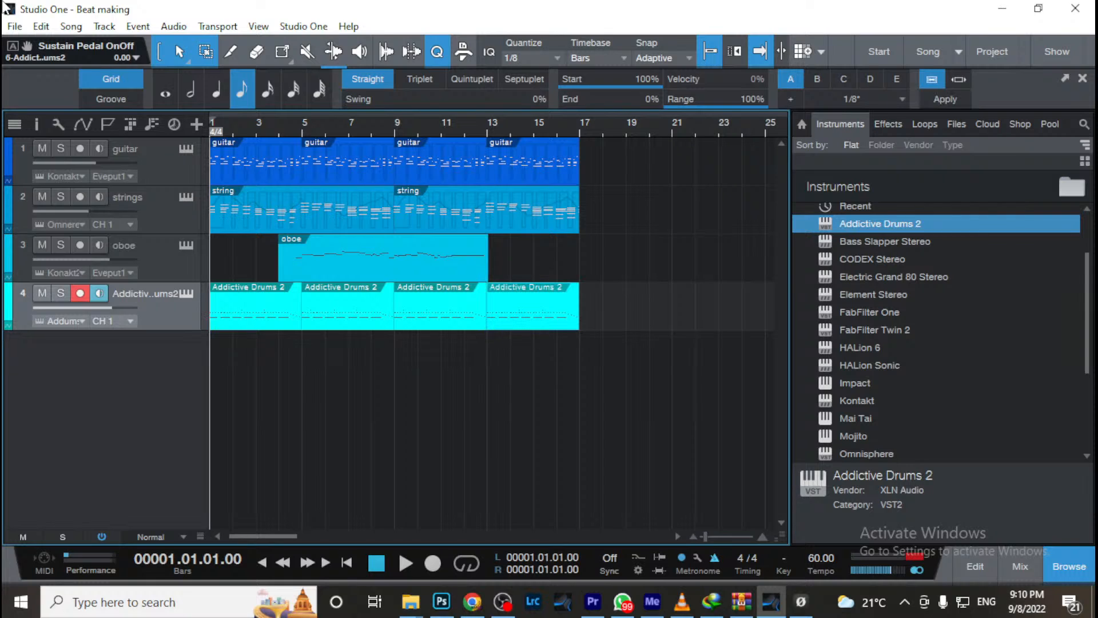
pyautogui.press('space')
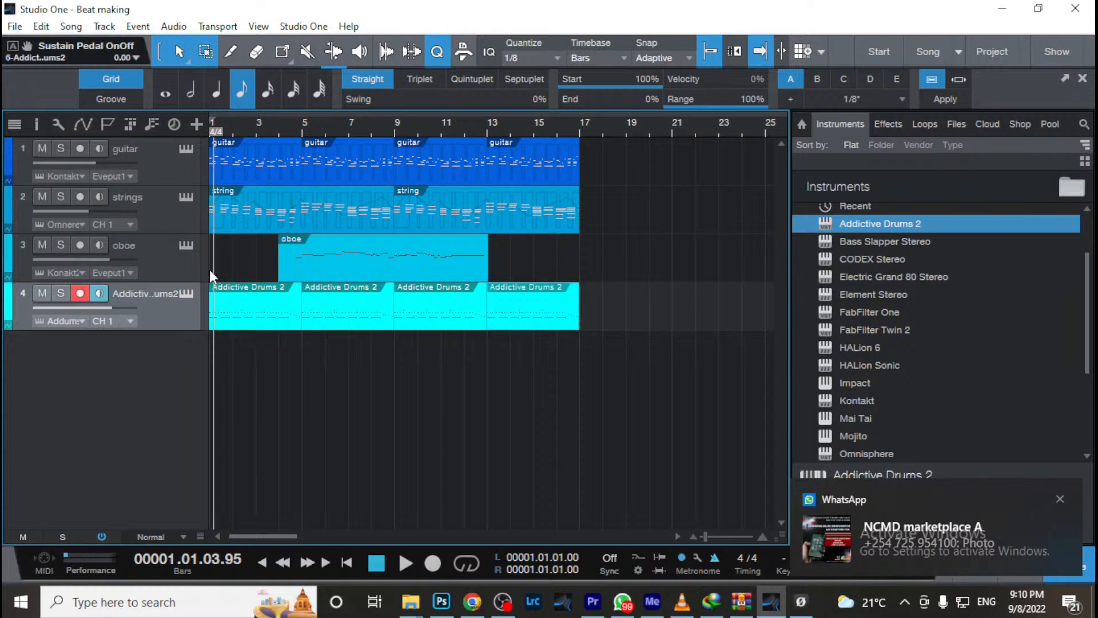
# Audition the guitar and strings tracks in turn and return to the song start
pyautogui.click(144, 160)
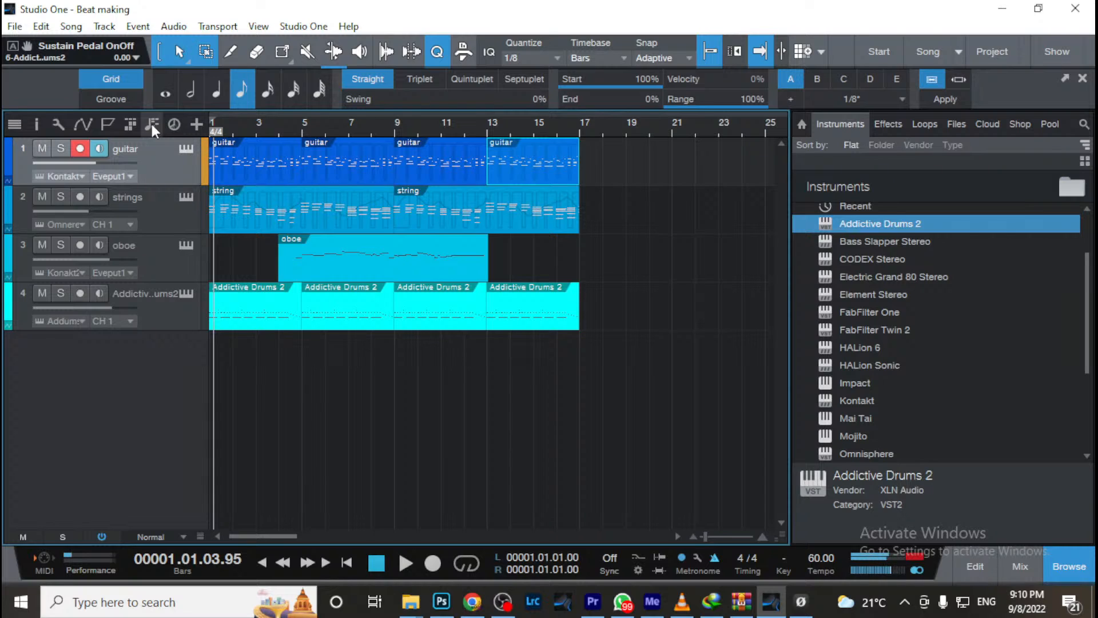
pyautogui.click(151, 197)
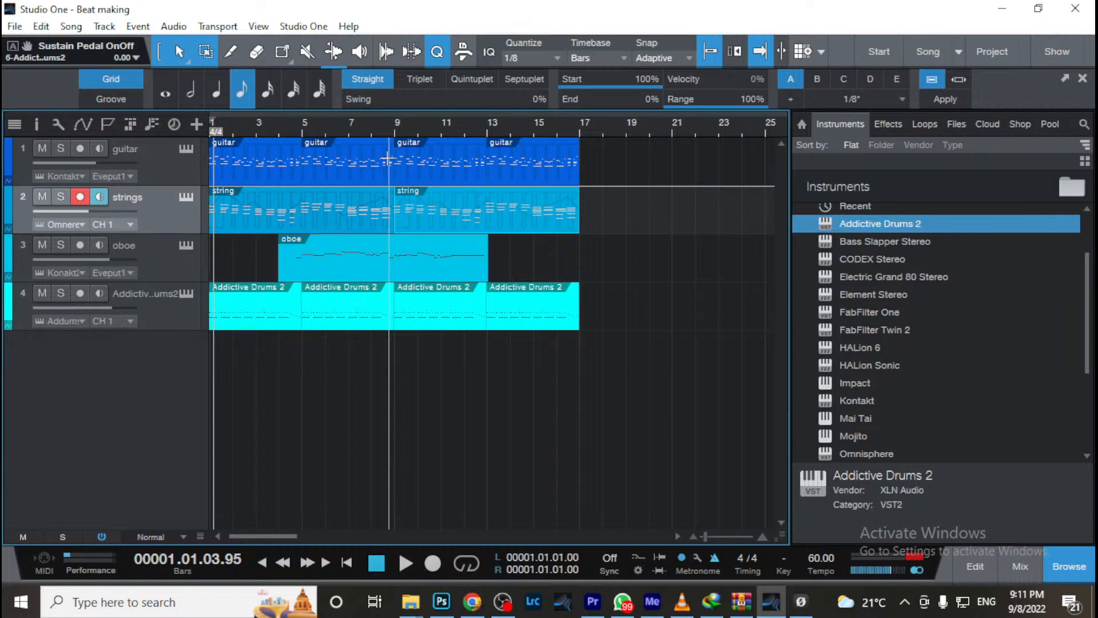
pyautogui.click(155, 164)
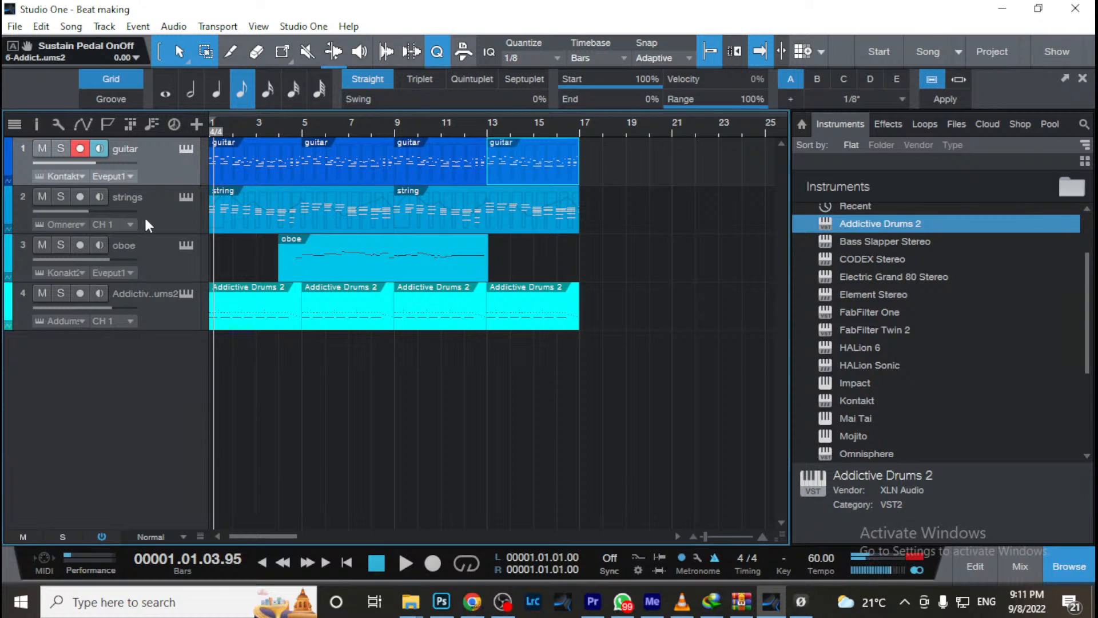
pyautogui.click(155, 230)
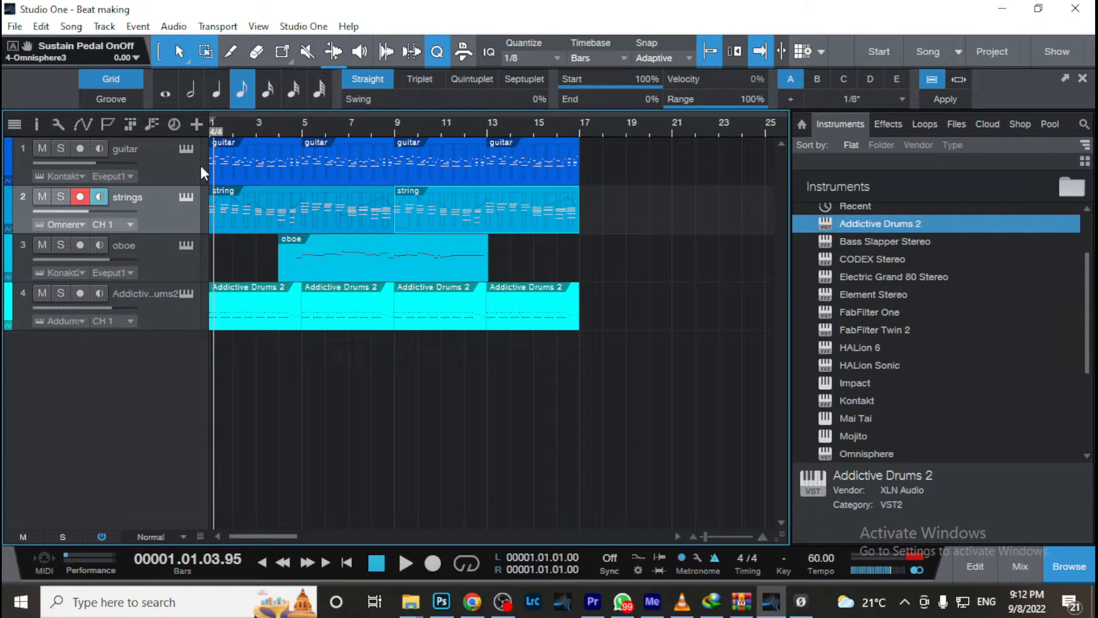
pyautogui.press(',')
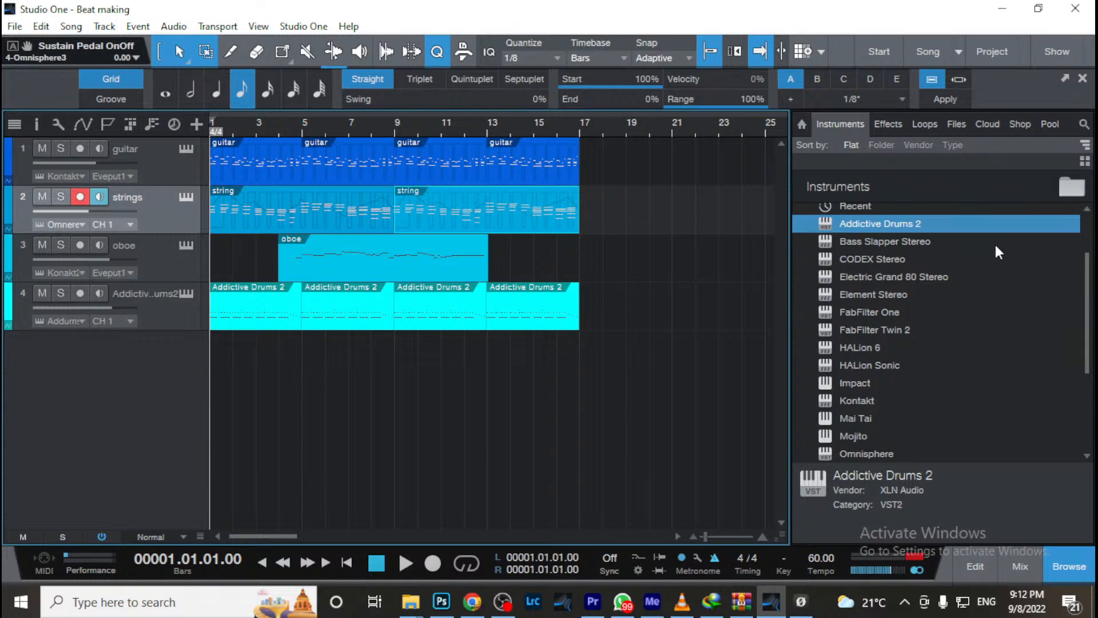
# Rename the Addictive Drums 2 track as drums
pyautogui.scroll(-3, 959, 292)
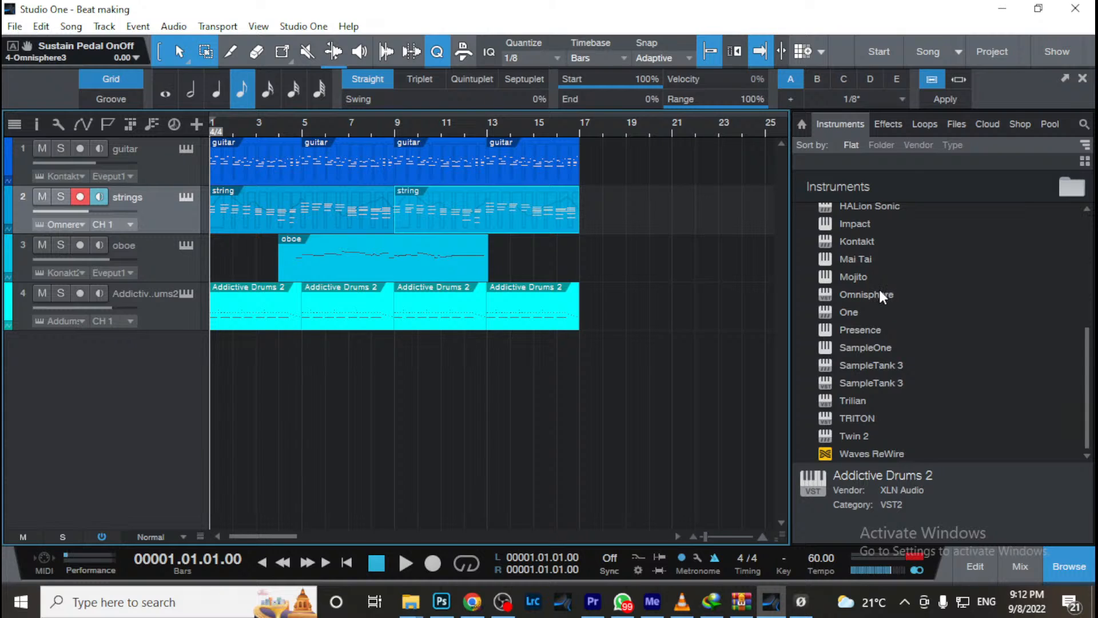
pyautogui.doubleClick(146, 291)
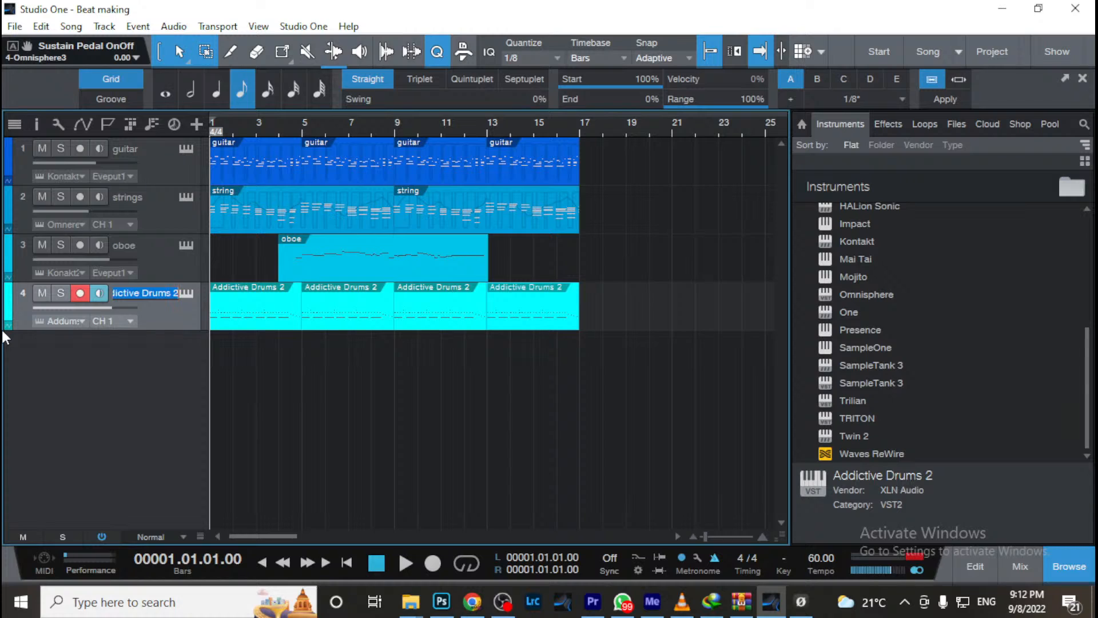
pyautogui.write('drums')
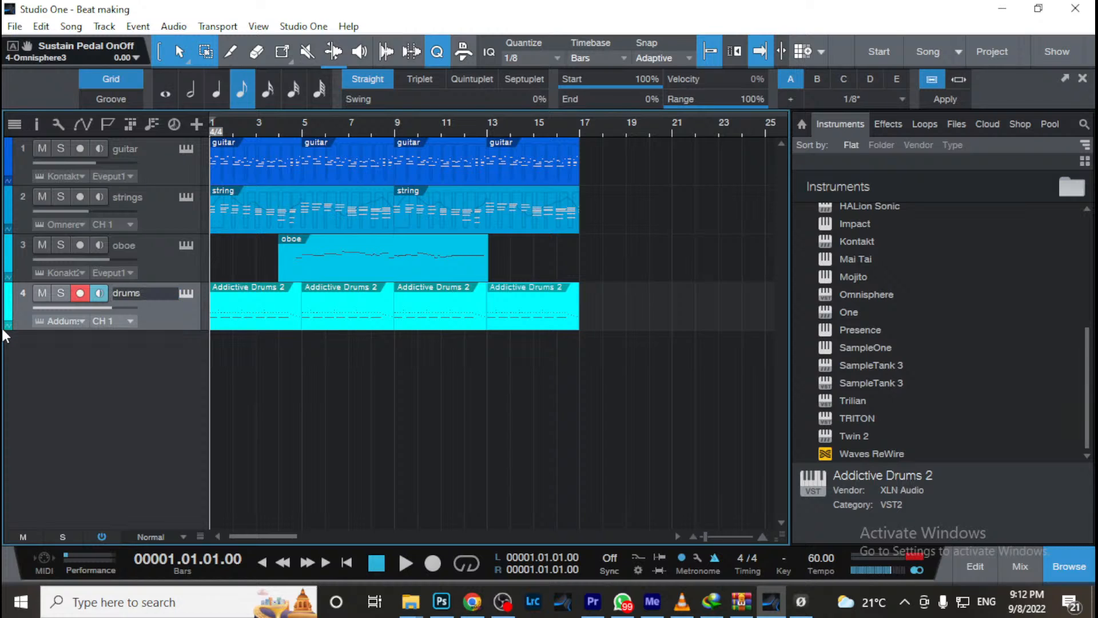
pyautogui.press('Return')
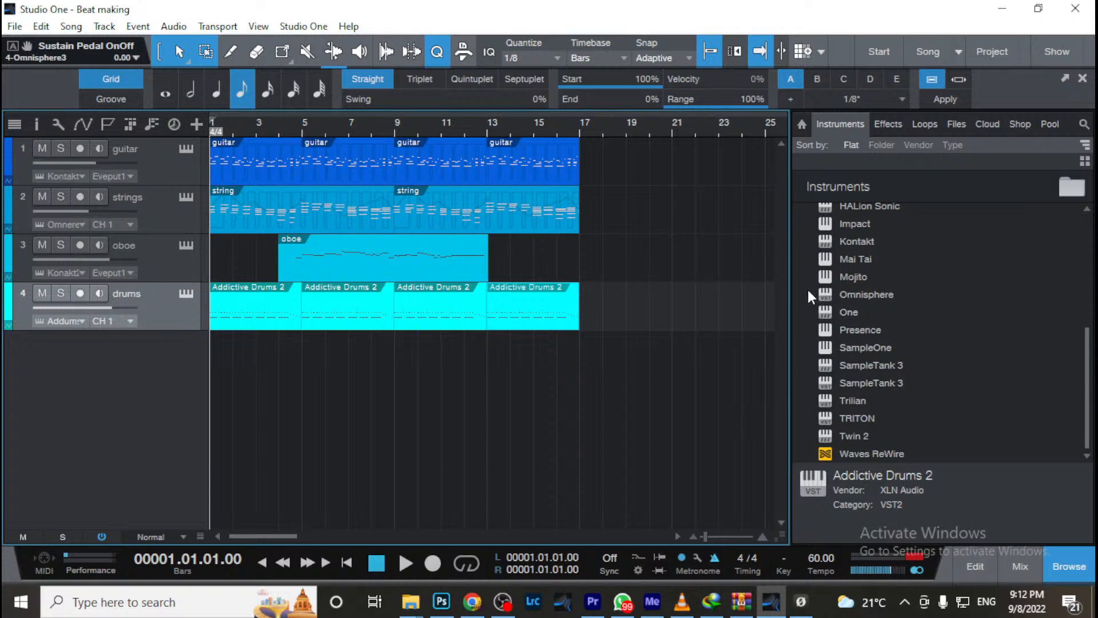
# Add Omnisphere as a new instrument track below the drums and set its patch directory to Trilian Library
pyautogui.moveTo(887, 296); pyautogui.dragTo(165, 379)
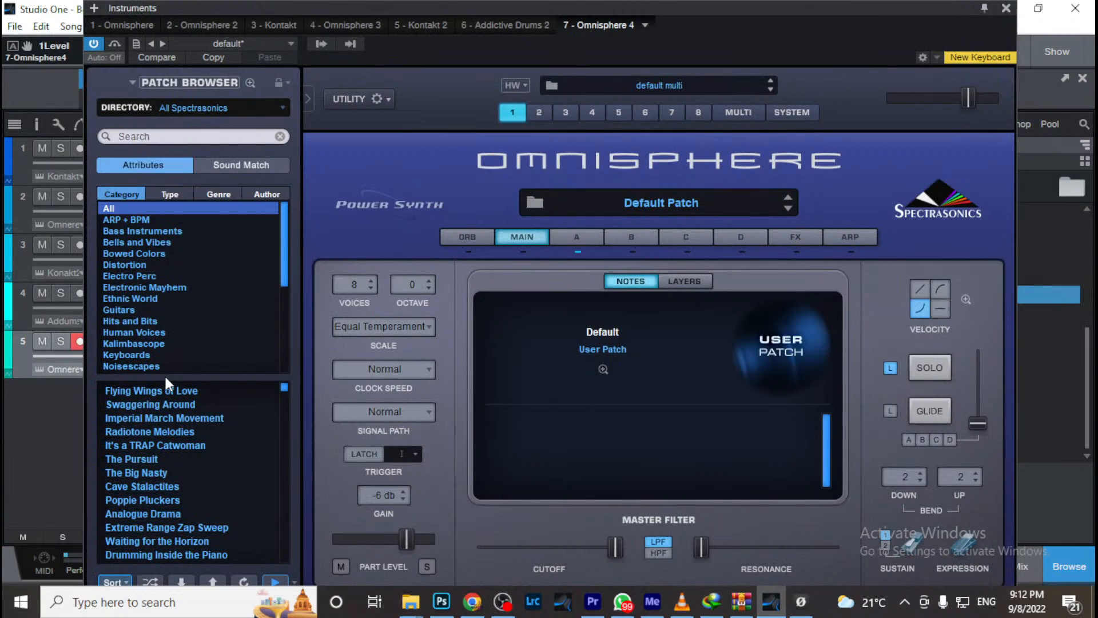
pyautogui.click(186, 109)
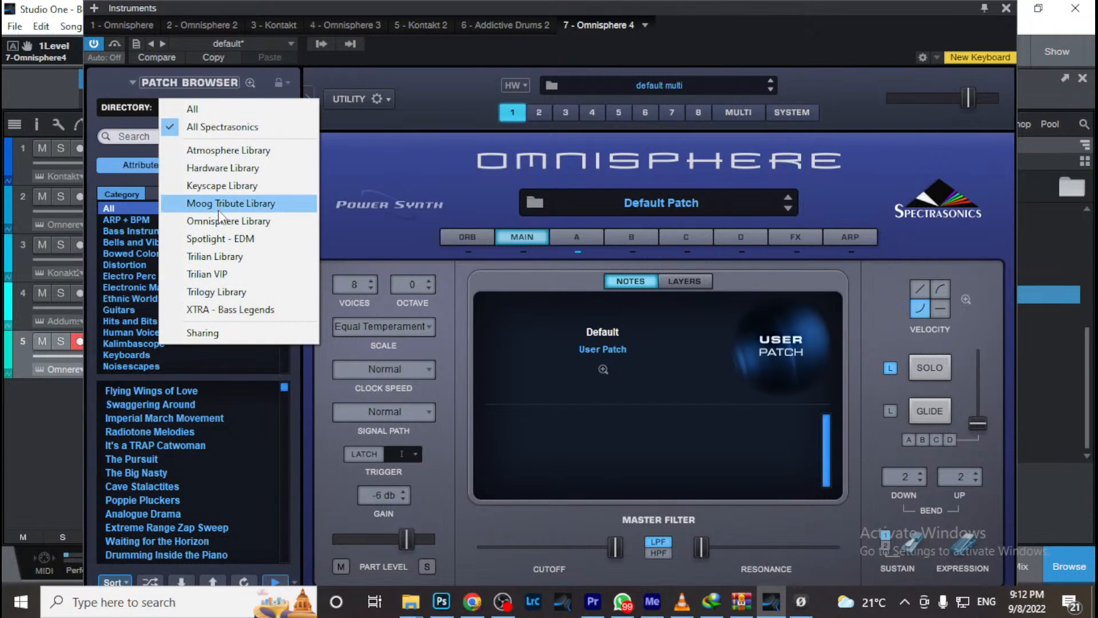
pyautogui.click(219, 264)
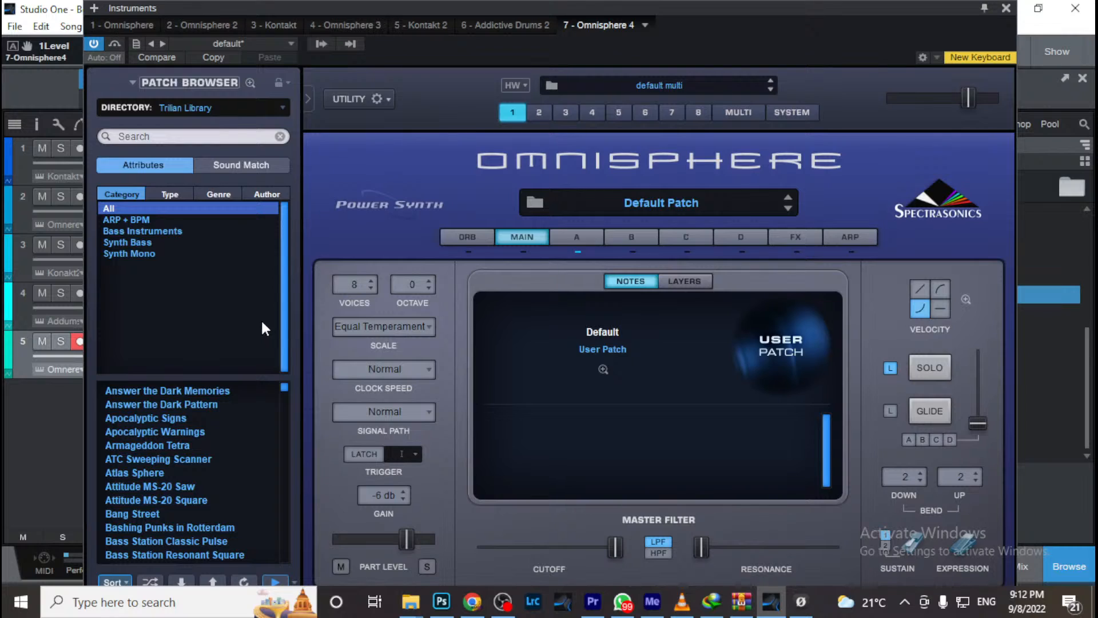
# Search the patches for fender and load Clean Fender - Full Range
pyautogui.click(183, 137)
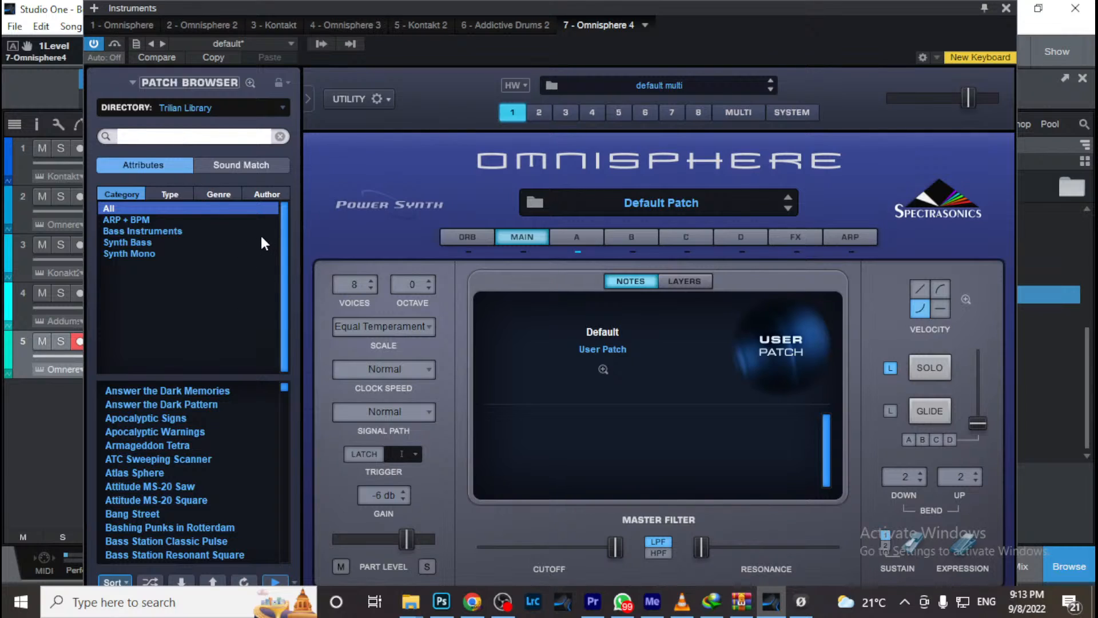
pyautogui.write('fender')
pyautogui.press('Return')
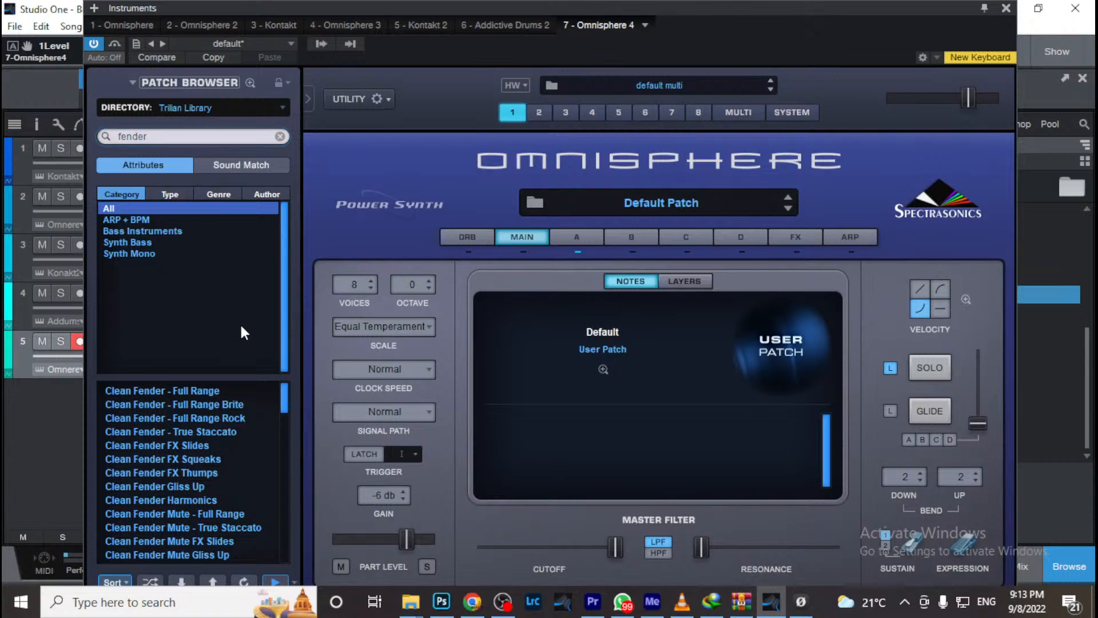
pyautogui.click(220, 389)
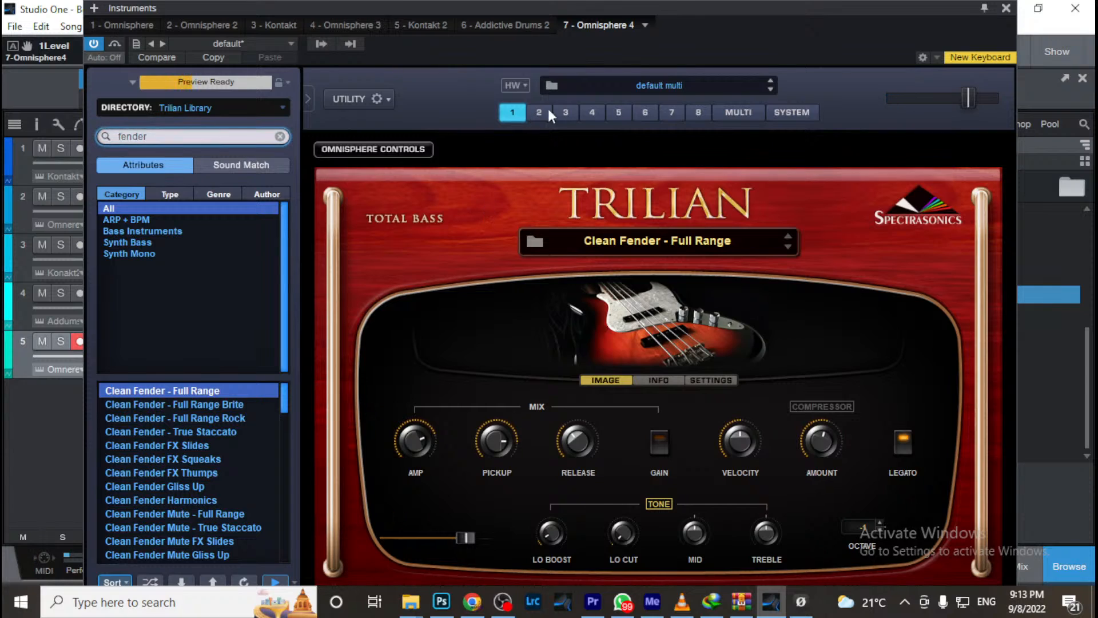
# Look over Omnisphere's multi mixer and Live mode, and close the instrument window
pyautogui.click(736, 113)
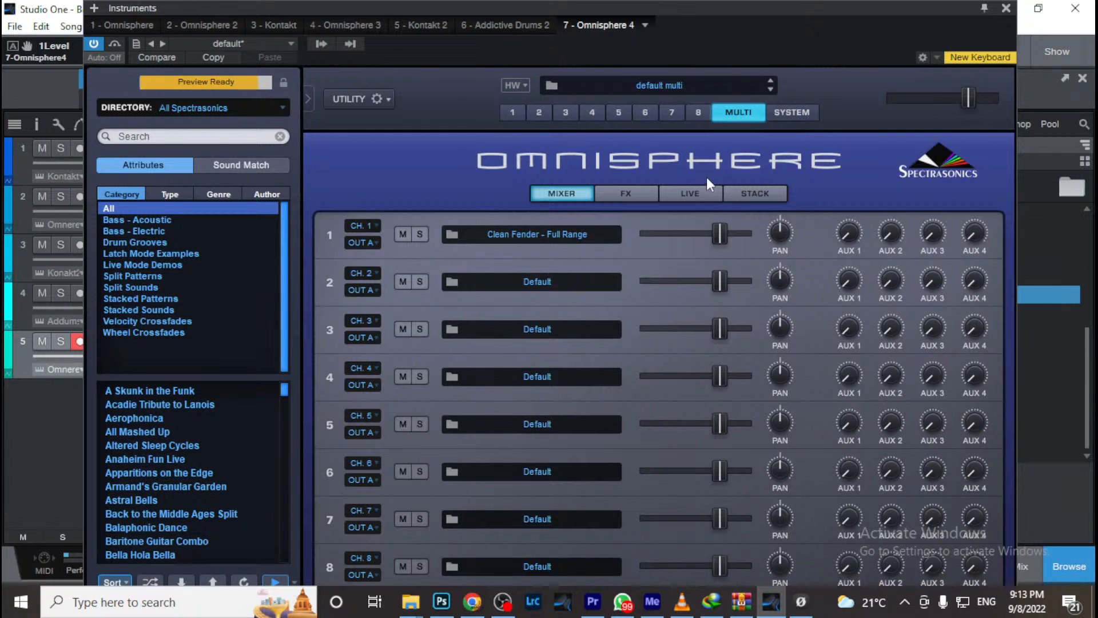
pyautogui.click(706, 198)
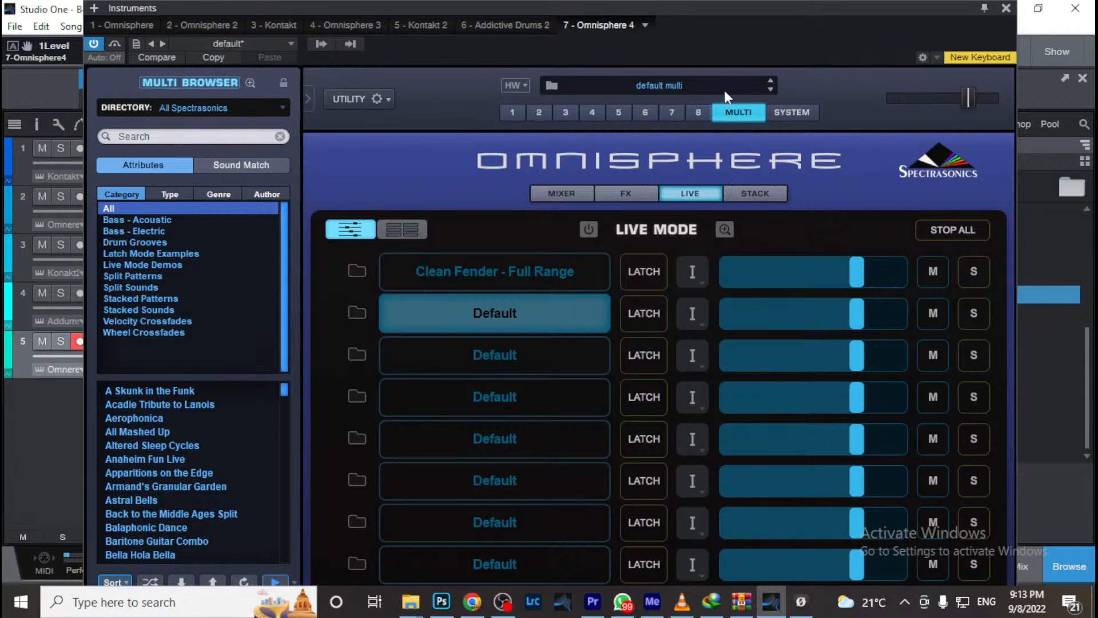
pyautogui.click(1006, 8)
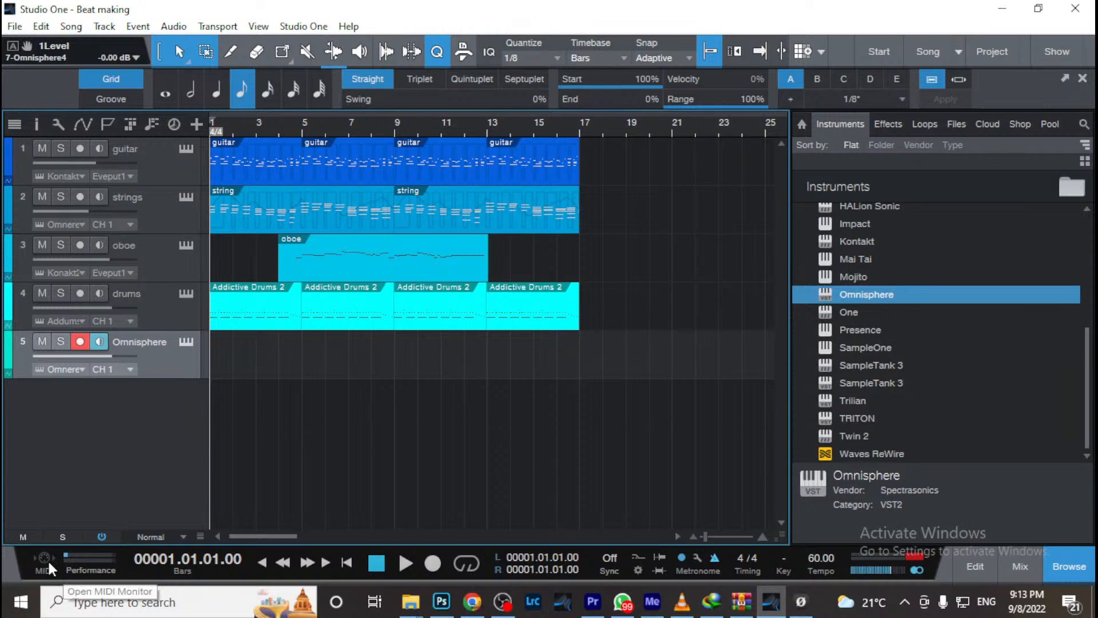
# Rename the new Omnisphere track as bass
pyautogui.doubleClick(140, 342)
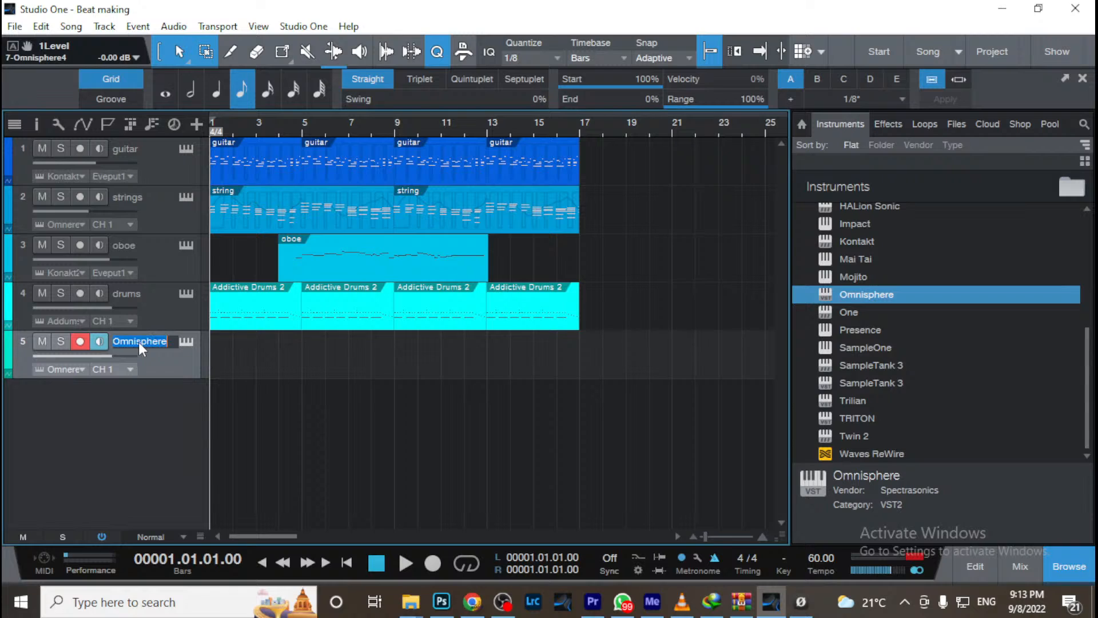
pyautogui.write('bass')
pyautogui.press('Return')
# Play the song from the start to bar 9, from about bar 11 to bar 13, and again from bar 8
pyautogui.press('space')
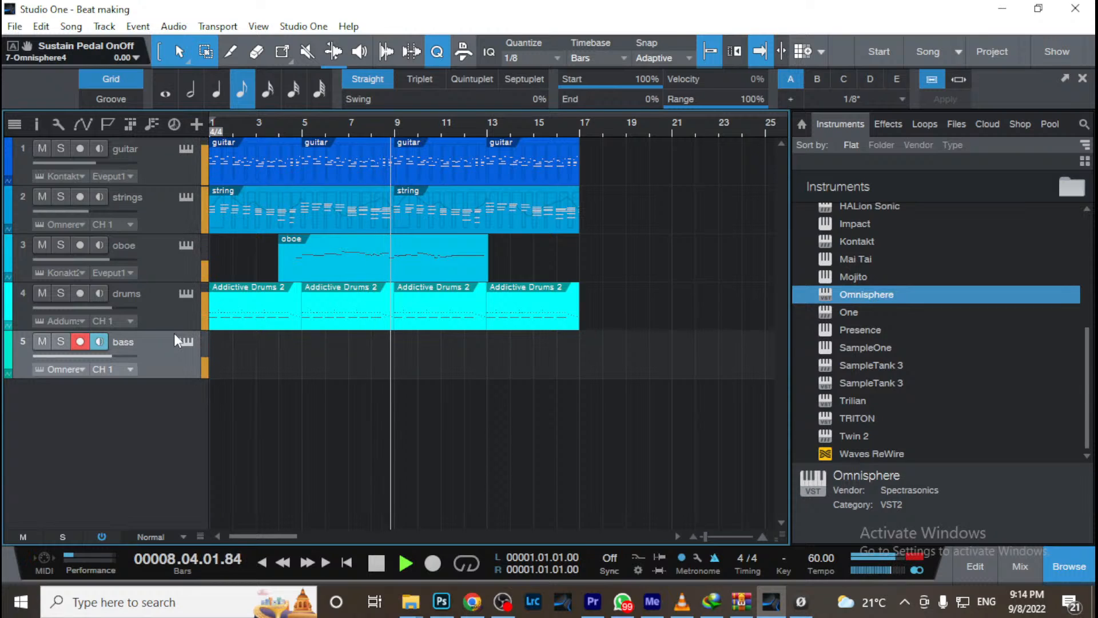
pyautogui.press('space')
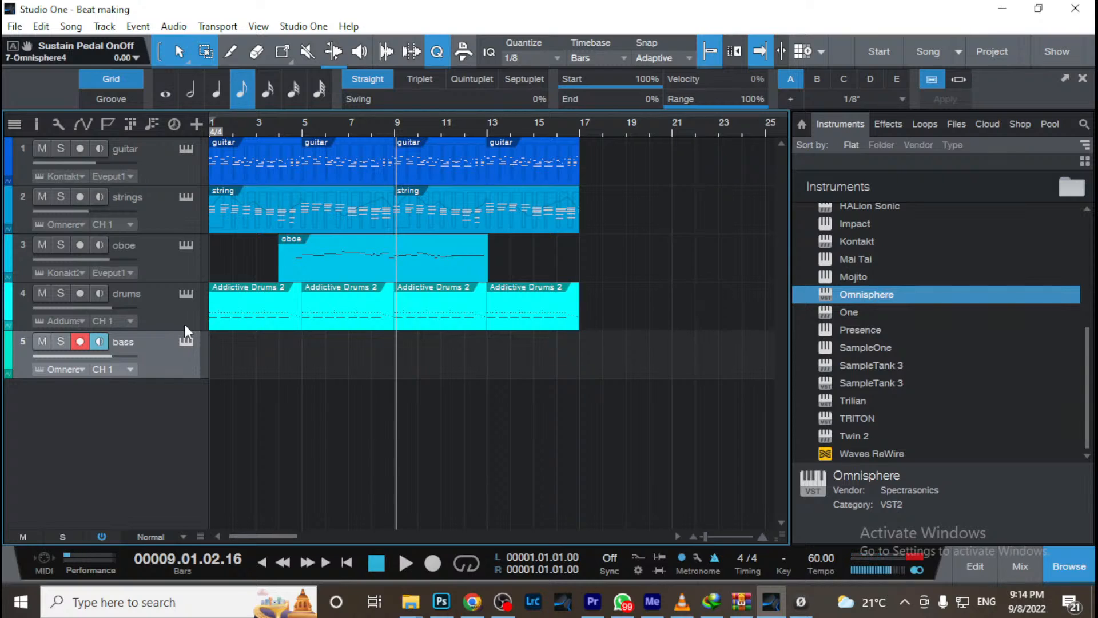
pyautogui.click(447, 119)
pyautogui.press('space')
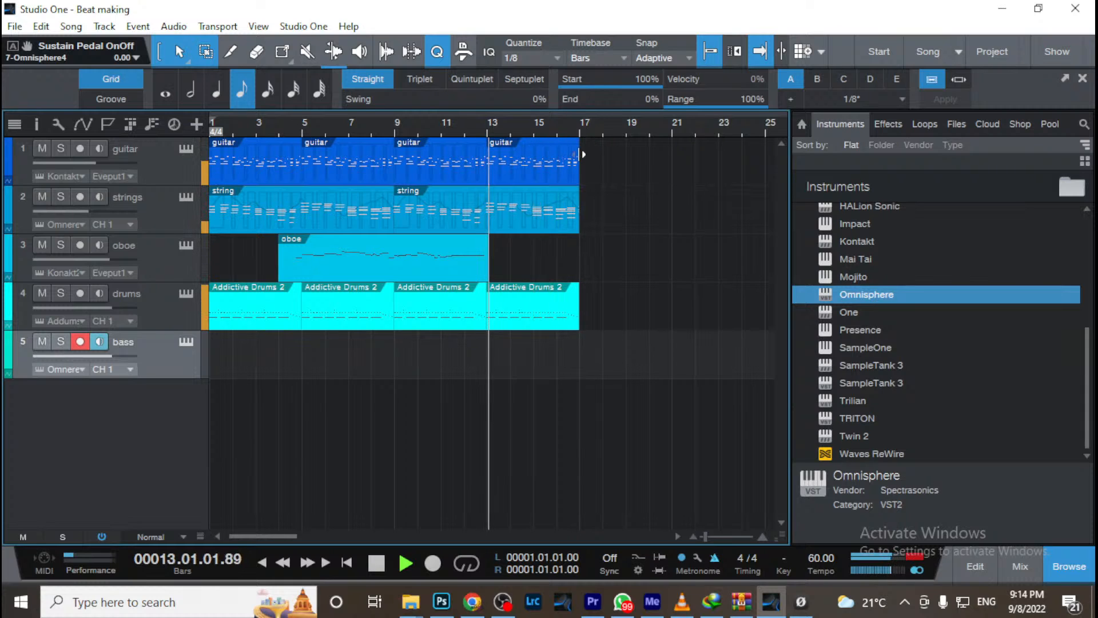
pyautogui.click(370, 132)
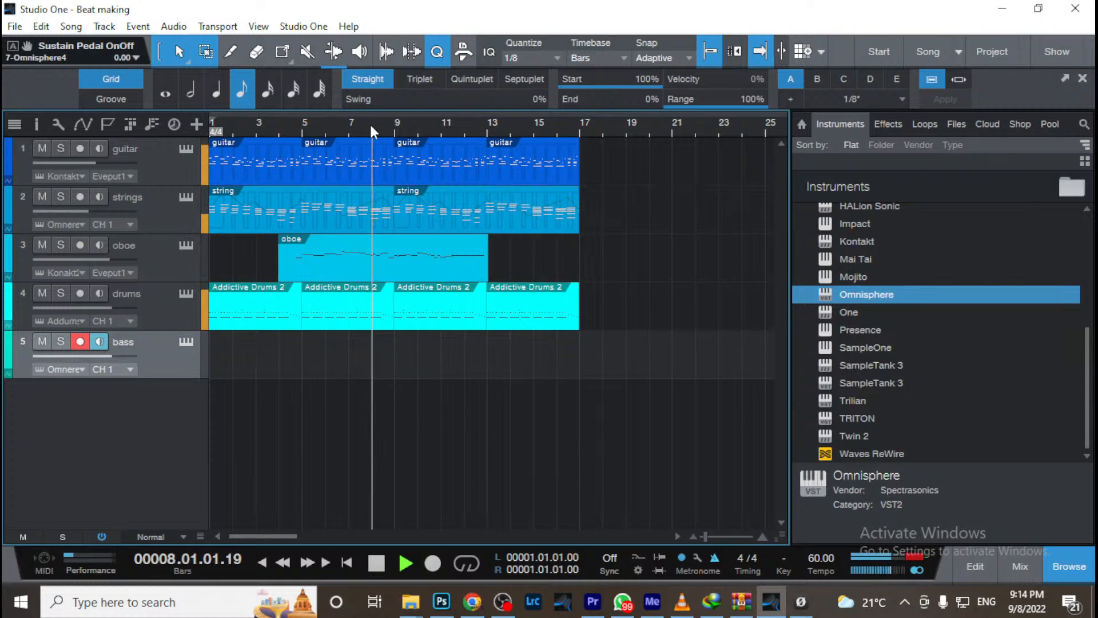
pyautogui.scroll(3, 426, 182)
pyautogui.scroll(-5, 425, 181)
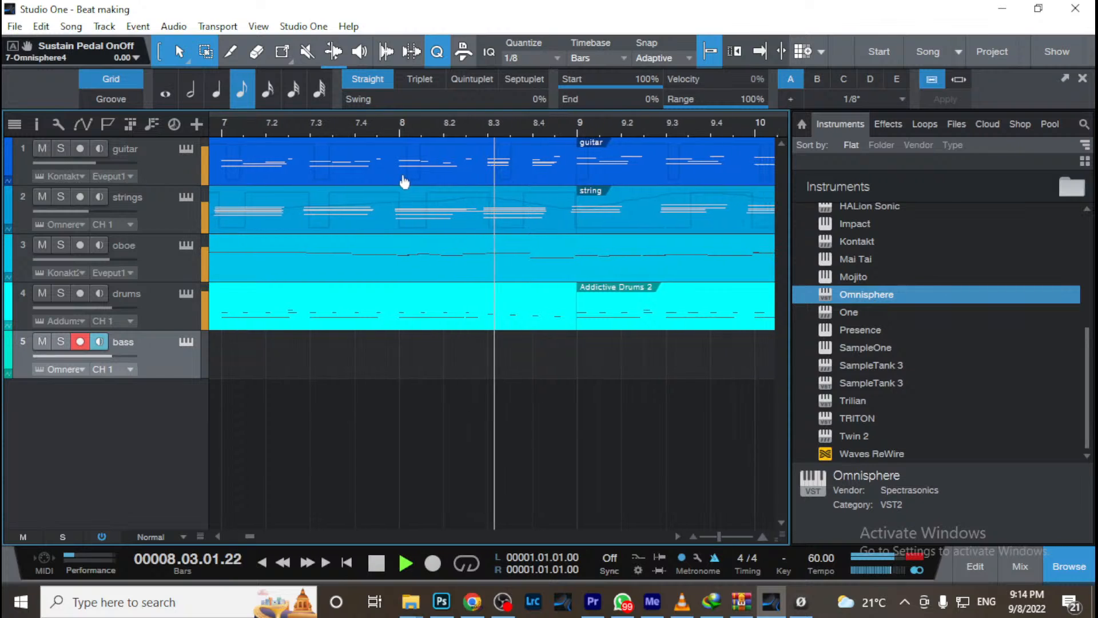
# Play the song into bar 9, and play the closing section across bars 15 and 16
pyautogui.scroll(-2, 302, 148)
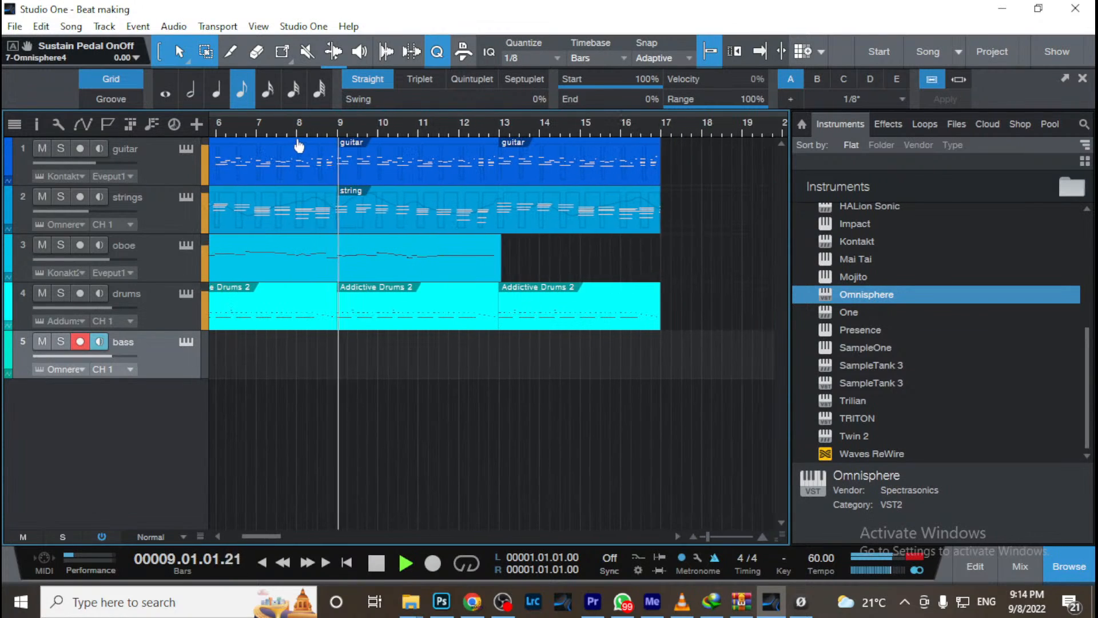
pyautogui.press('space')
pyautogui.click(593, 125)
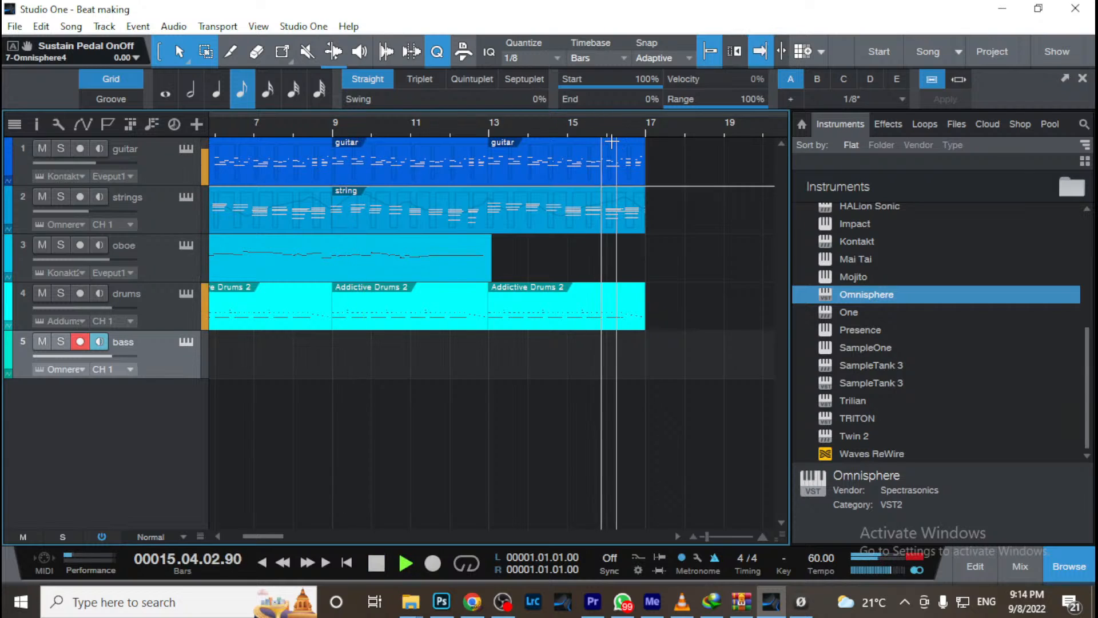
pyautogui.press('space')
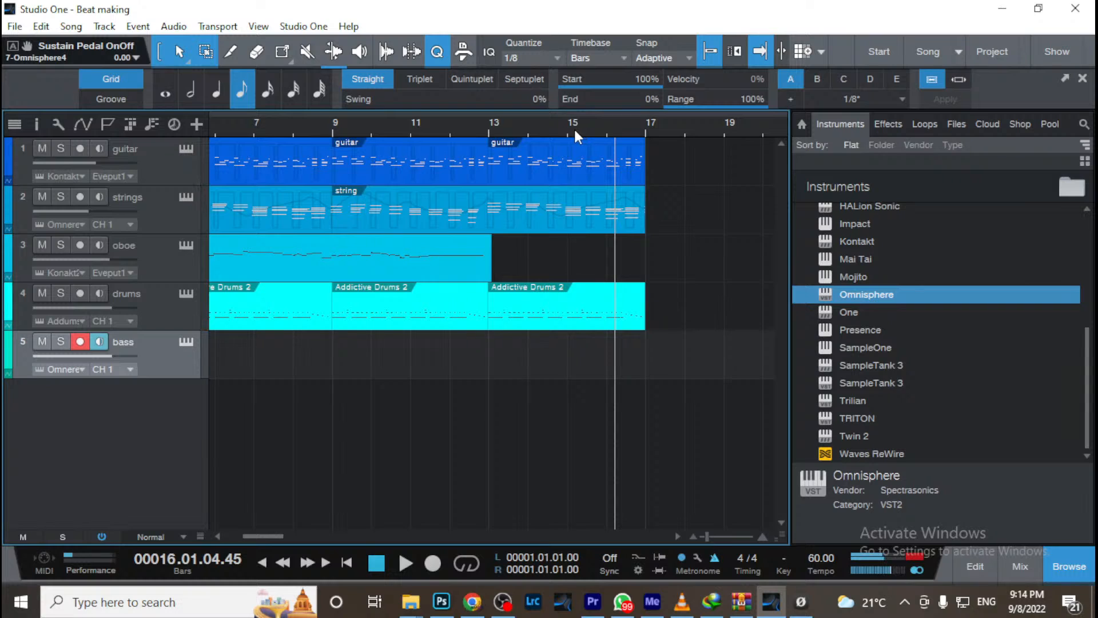
pyautogui.click(567, 126)
pyautogui.press('space')
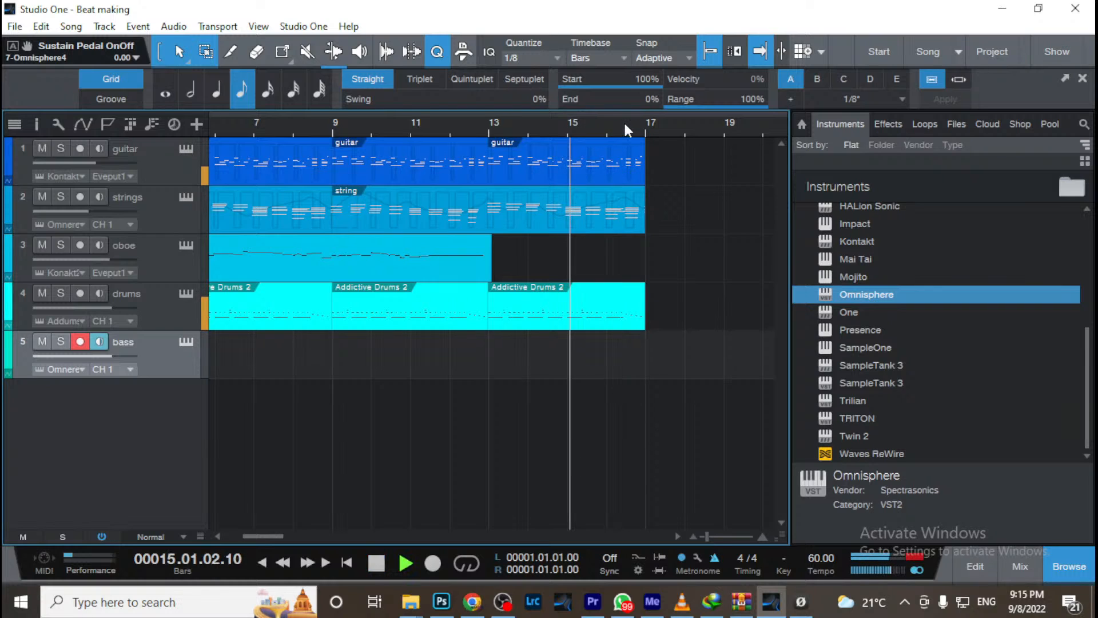
pyautogui.scroll(3, 623, 122)
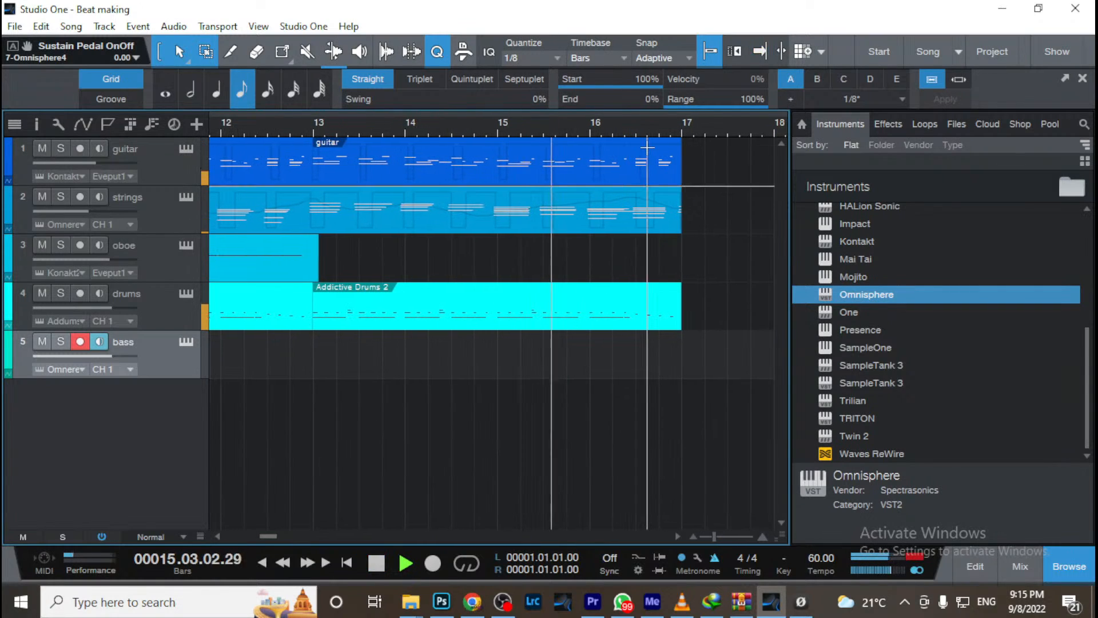
pyautogui.press('space')
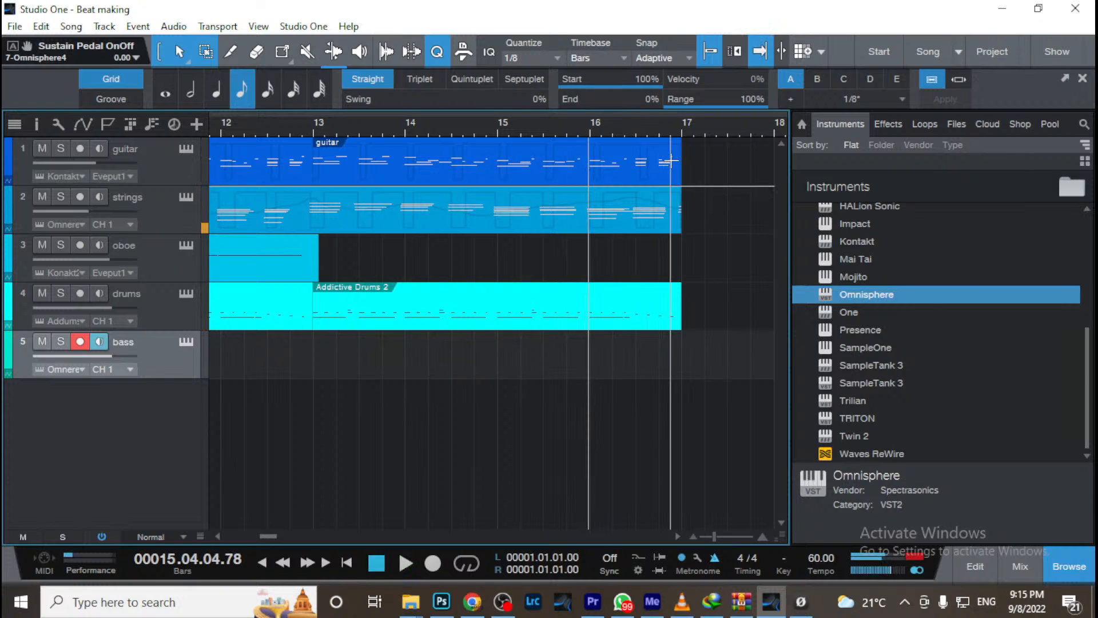
# Trim the last part on the guitar track so it ends at bar 16
pyautogui.moveTo(679, 157); pyautogui.dragTo(589, 153)
pyautogui.scroll(3, 581, 123)
pyautogui.scroll(-3, 569, 155)
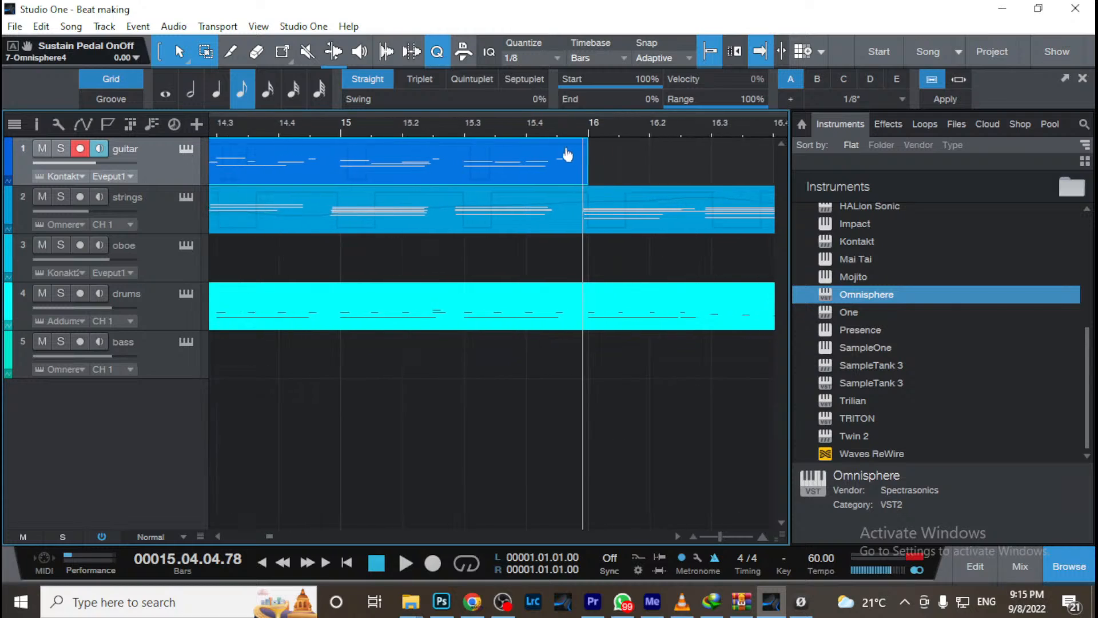
# Solo the guitar track and record a new guitar ending from late in bar 14 to just past bar 17
pyautogui.click(62, 150)
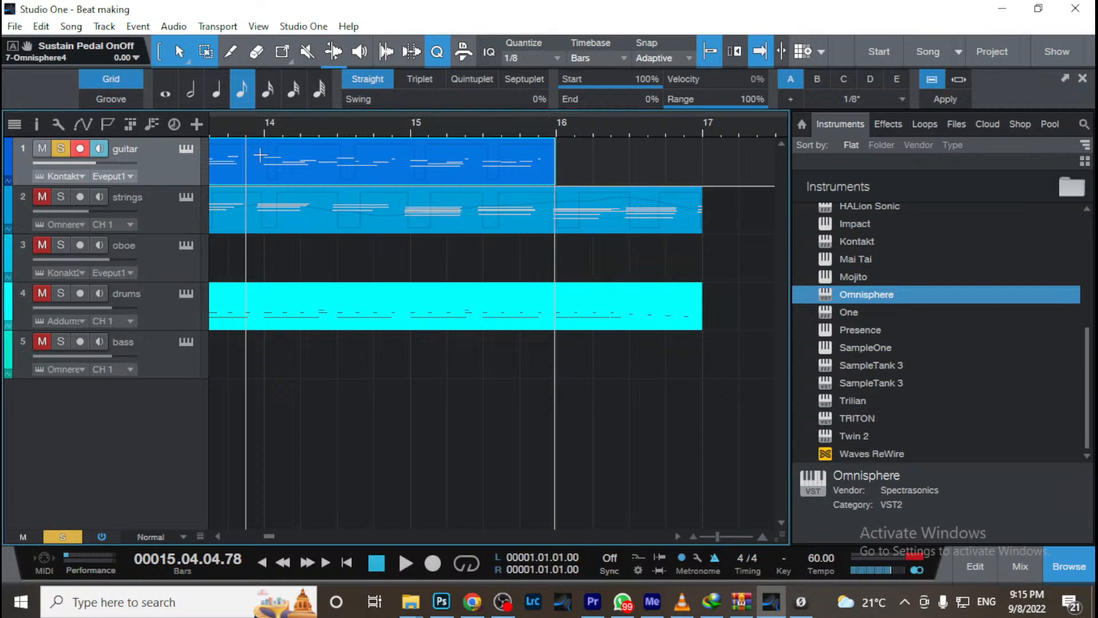
pyautogui.click(282, 135)
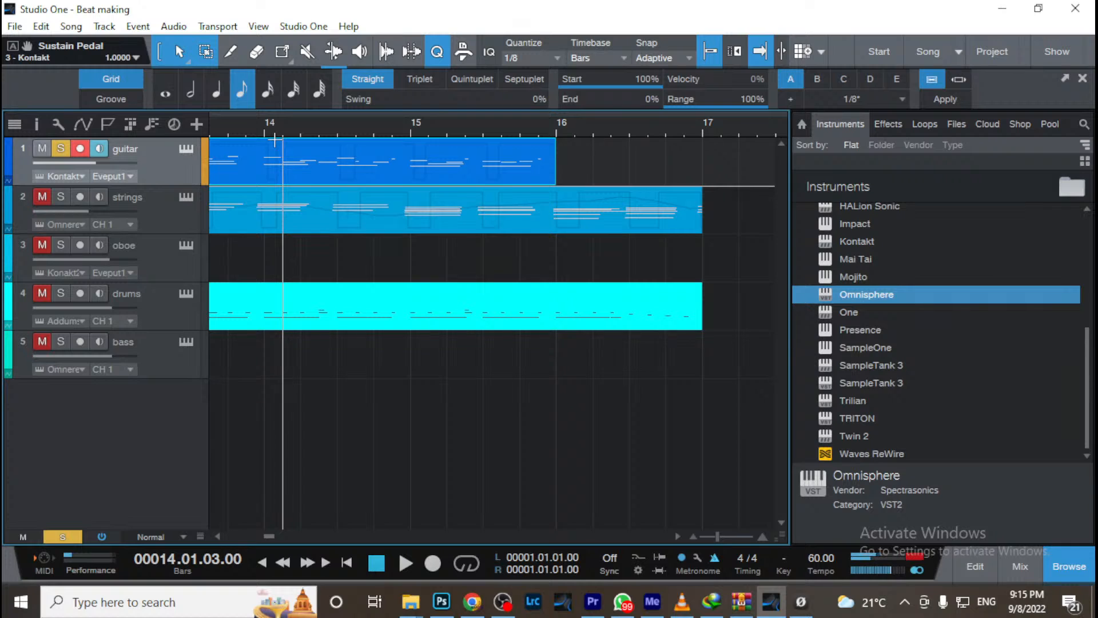
pyautogui.press('space')
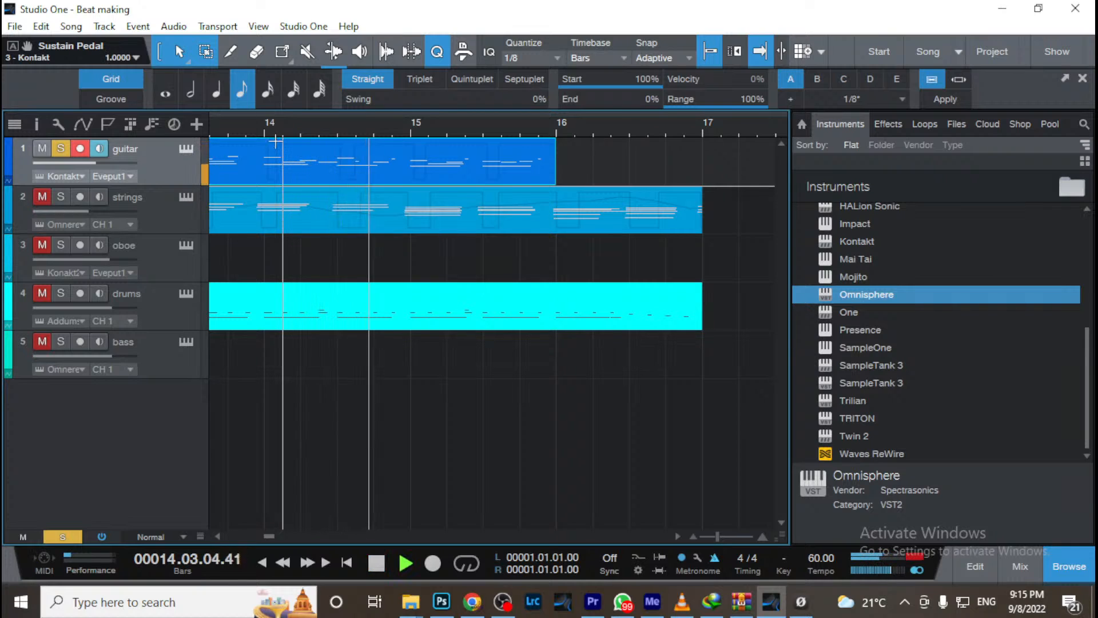
pyautogui.press('KP_Multiply')
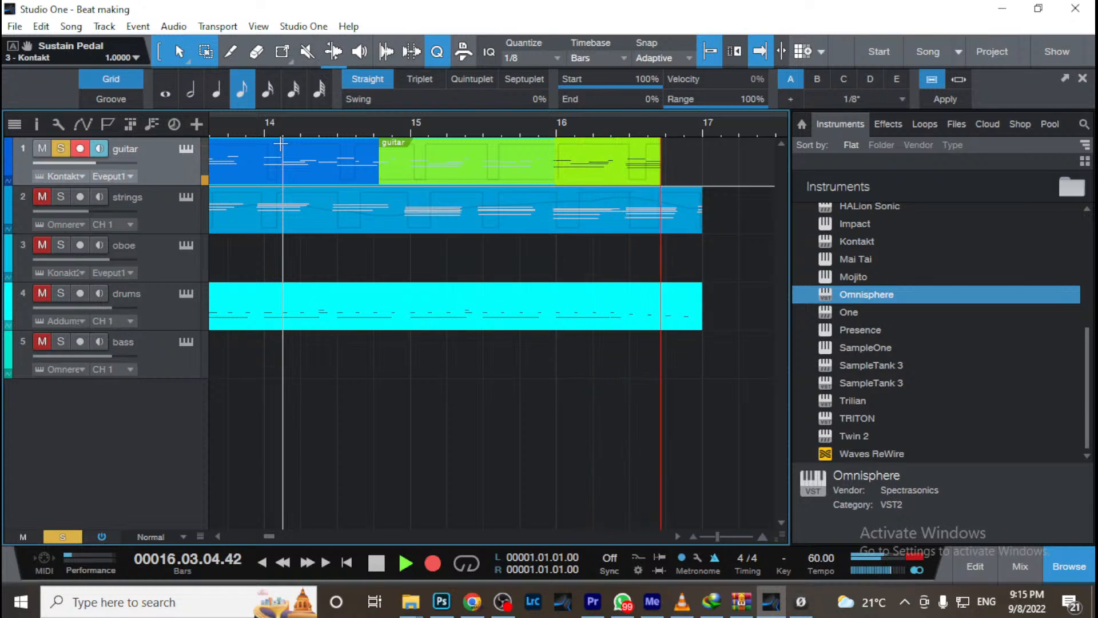
pyautogui.press('space')
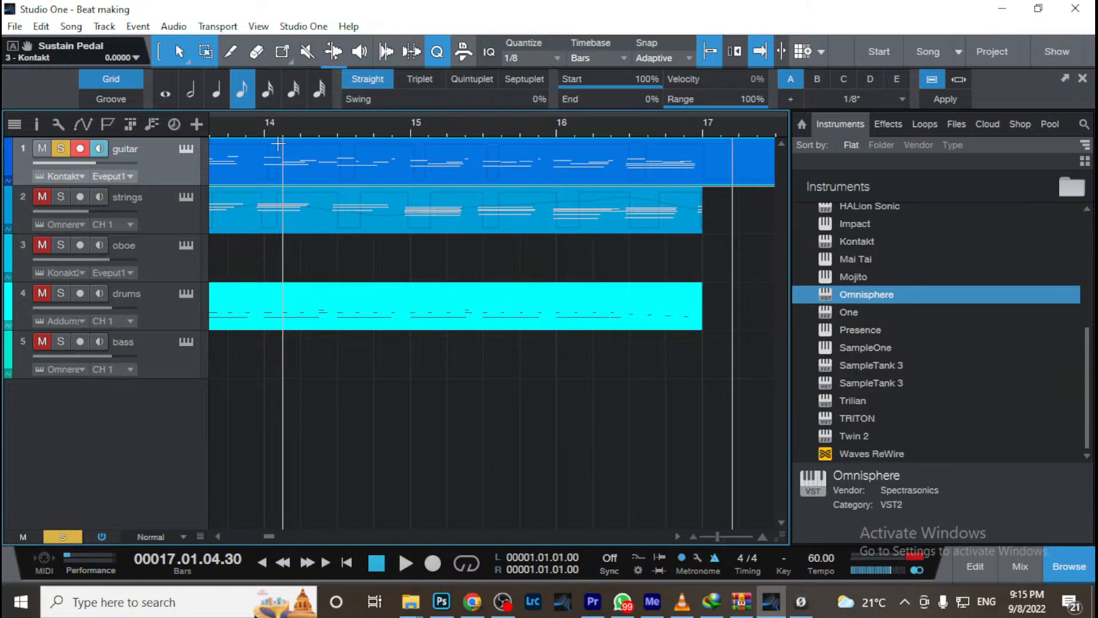
# Play back the new guitar ending and trim the guitar part so it ends at bar 17
pyautogui.press('KP_0')
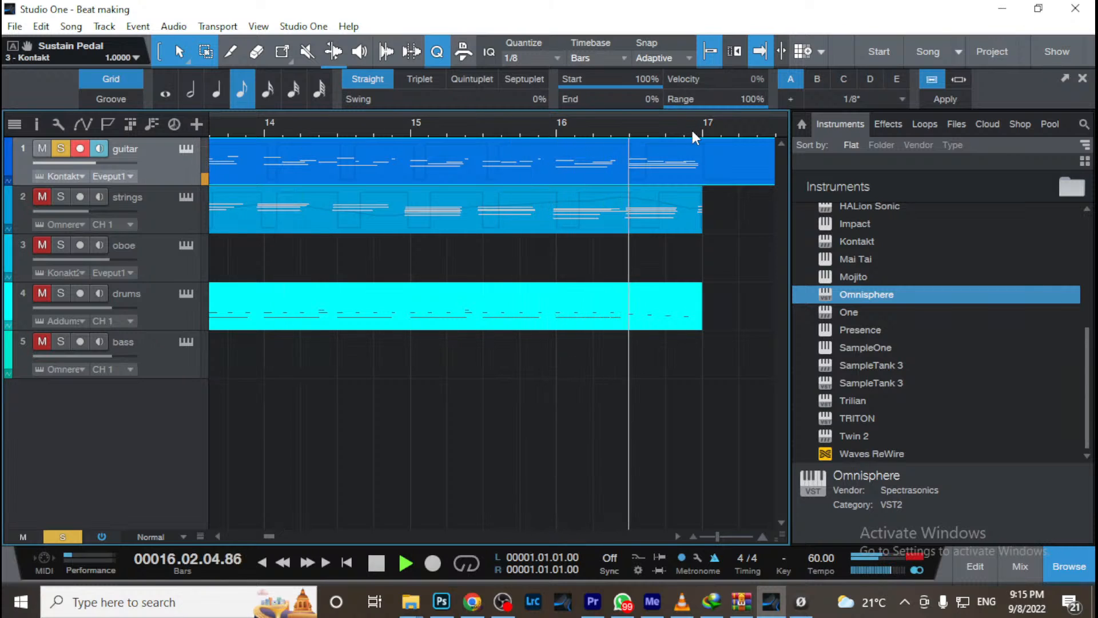
pyautogui.moveTo(692, 130); pyautogui.dragTo(607, 113)
pyautogui.press('space')
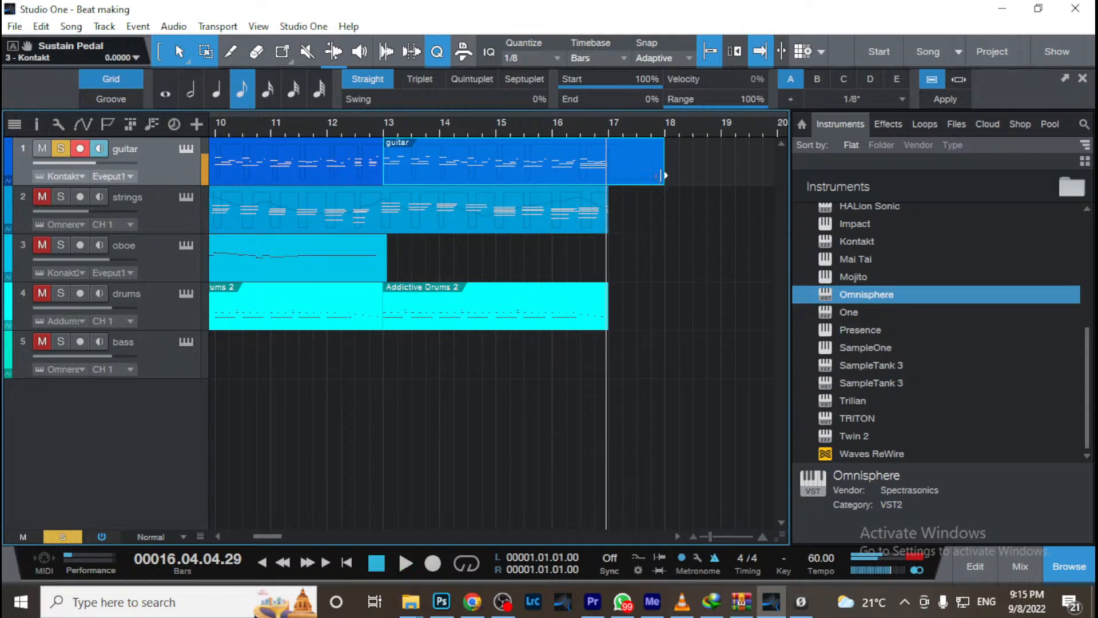
pyautogui.moveTo(663, 173); pyautogui.dragTo(603, 143)
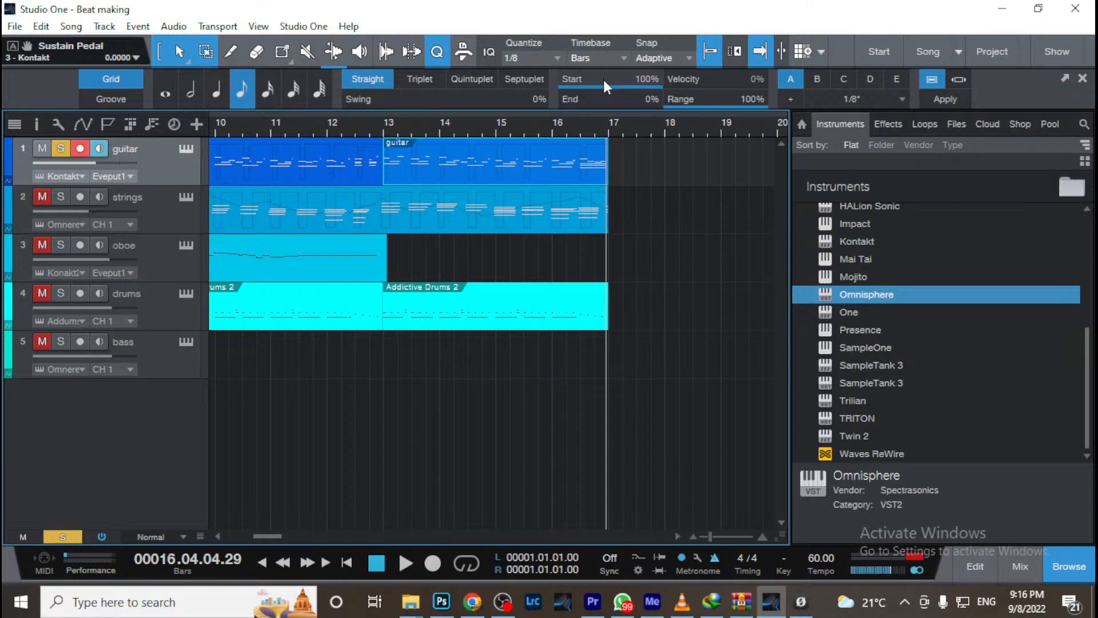
# Play the soloed guitar into bar 13, and from about the middle of bar 15
pyautogui.click(370, 129)
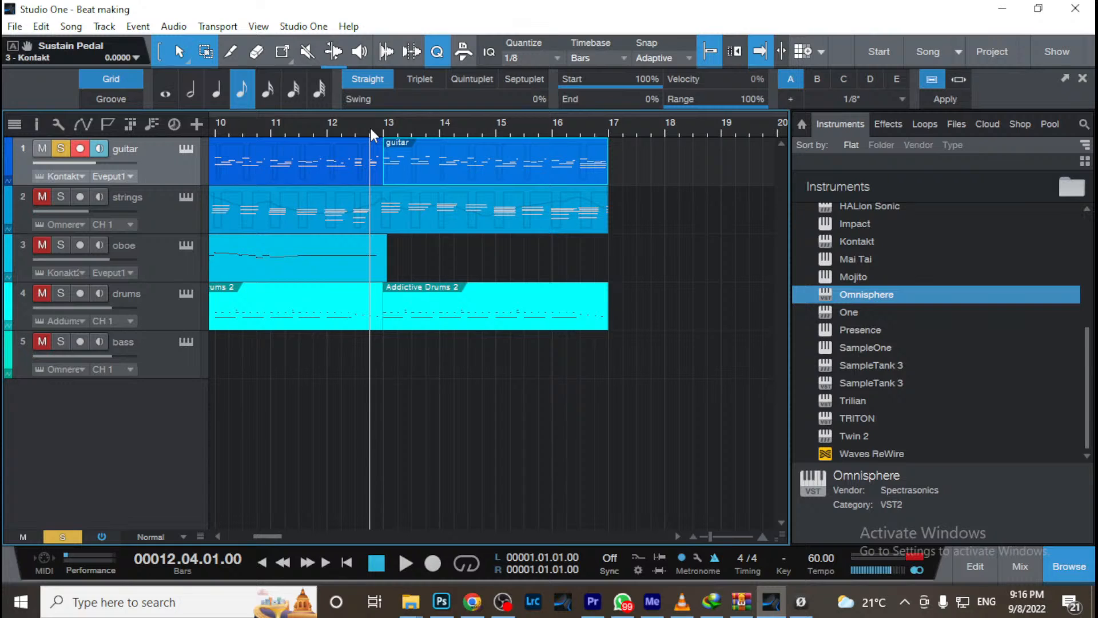
pyautogui.press('space')
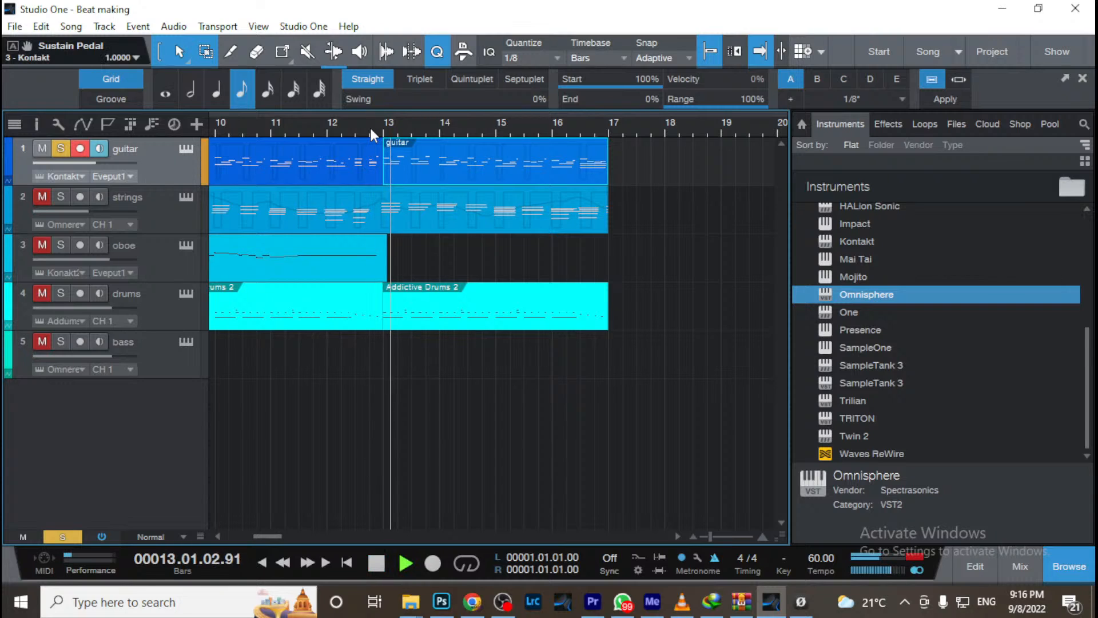
pyautogui.press('space')
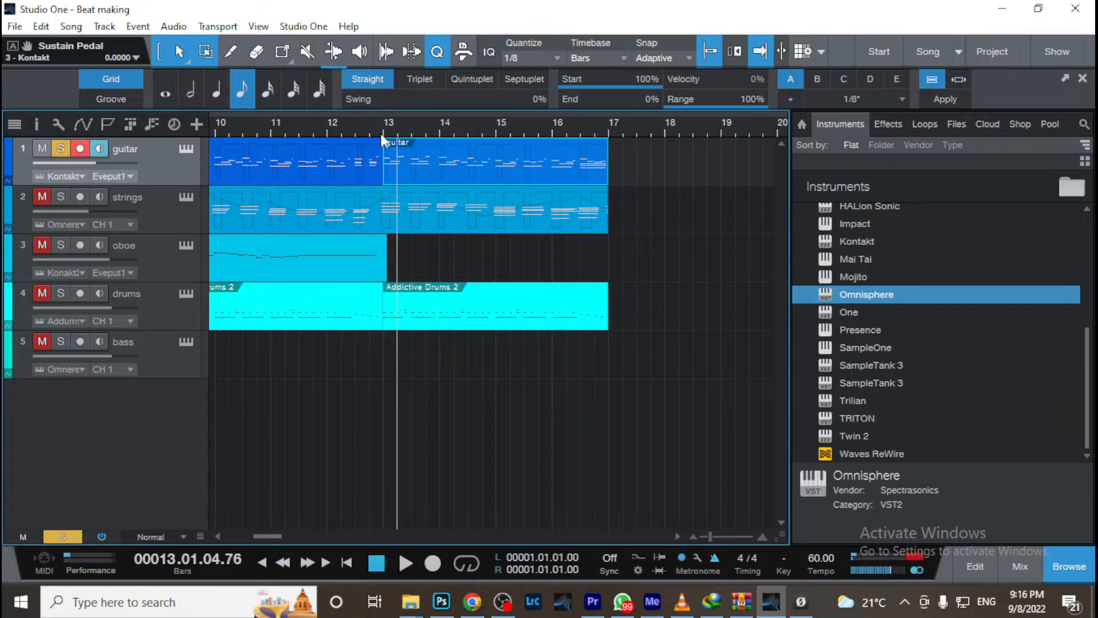
pyautogui.click(523, 127)
pyautogui.press('space')
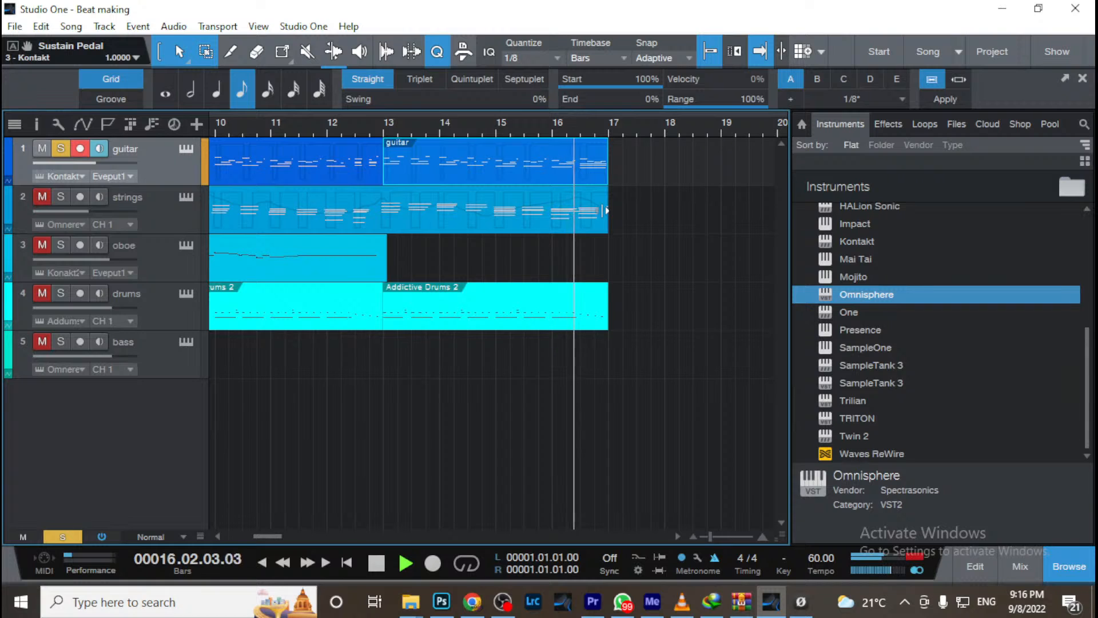
# Trim the strings part to end at bar 16 and turn off the guitar track's solo
pyautogui.moveTo(606, 210); pyautogui.dragTo(554, 213)
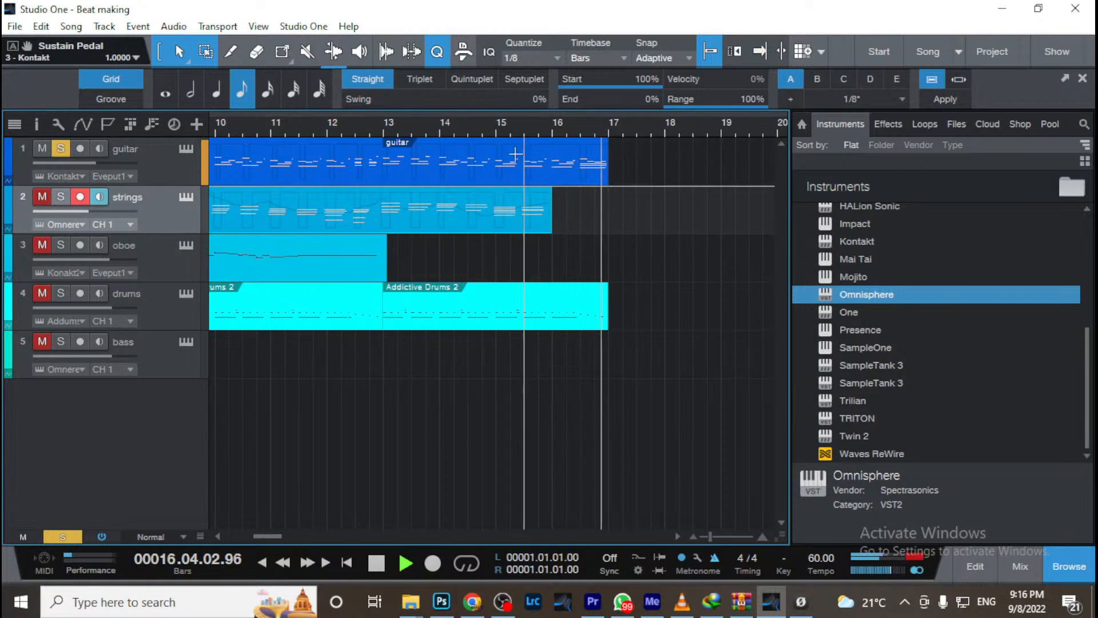
pyautogui.click(475, 126)
pyautogui.press('space')
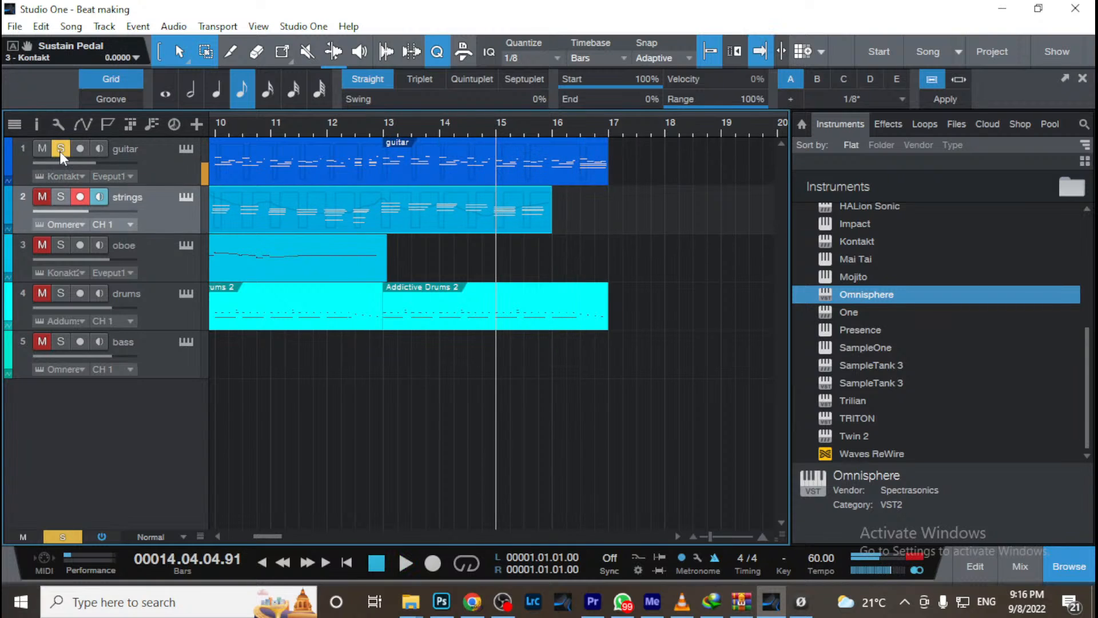
pyautogui.click(60, 149)
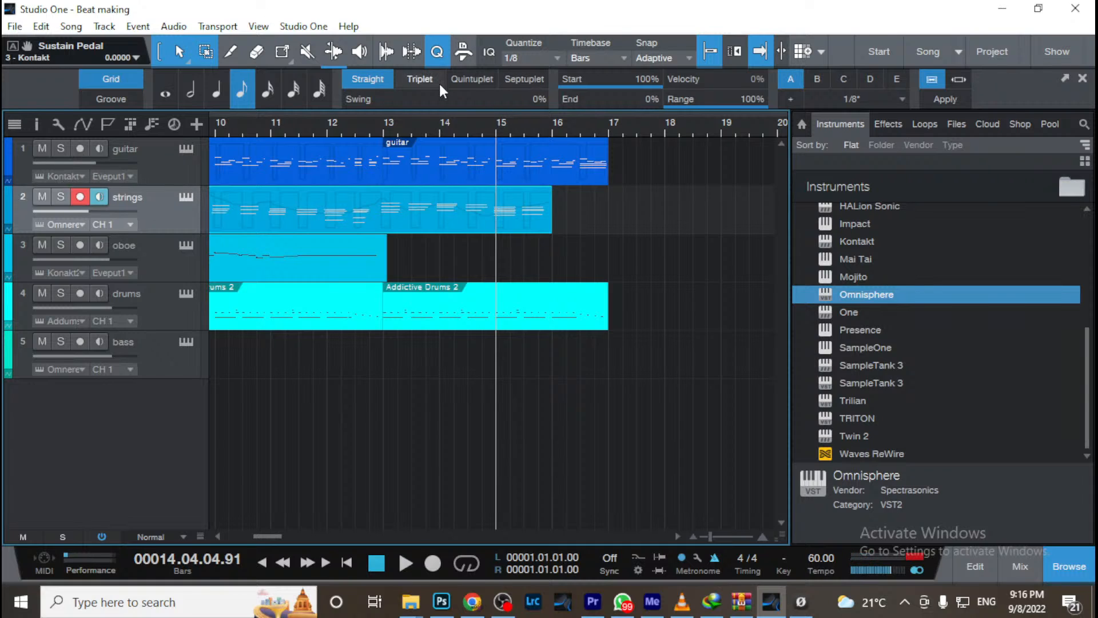
# Try to record a new strings ending over bars 15 and 16, and undo the take
pyautogui.press('KP_Multiply')
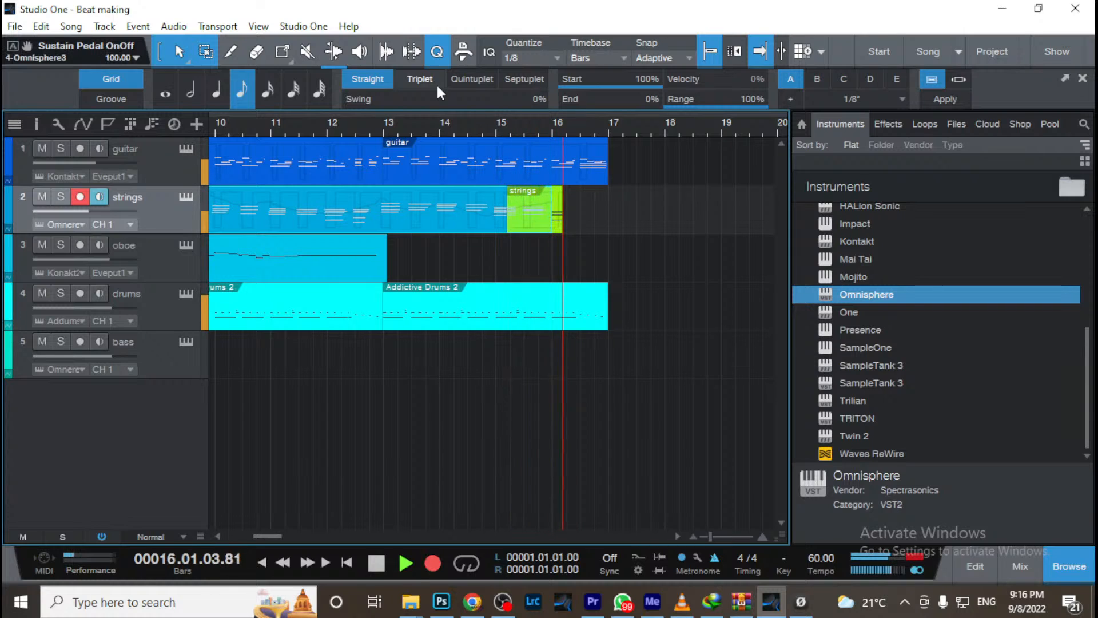
pyautogui.press('space')
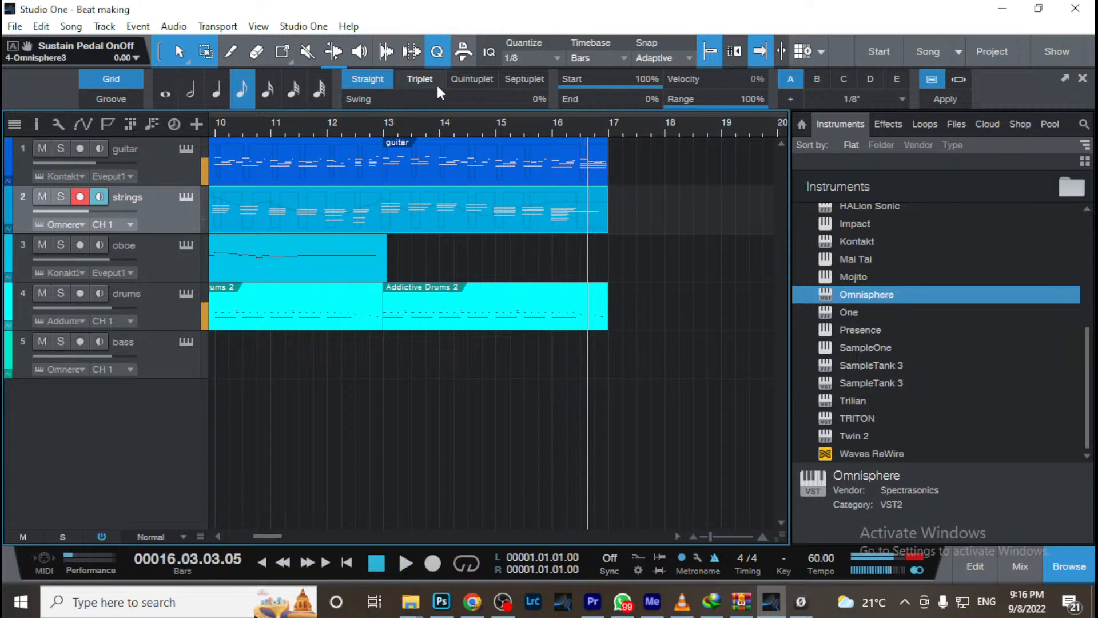
pyautogui.hotkey('ctrl', 'z')
pyautogui.press('KP_0')
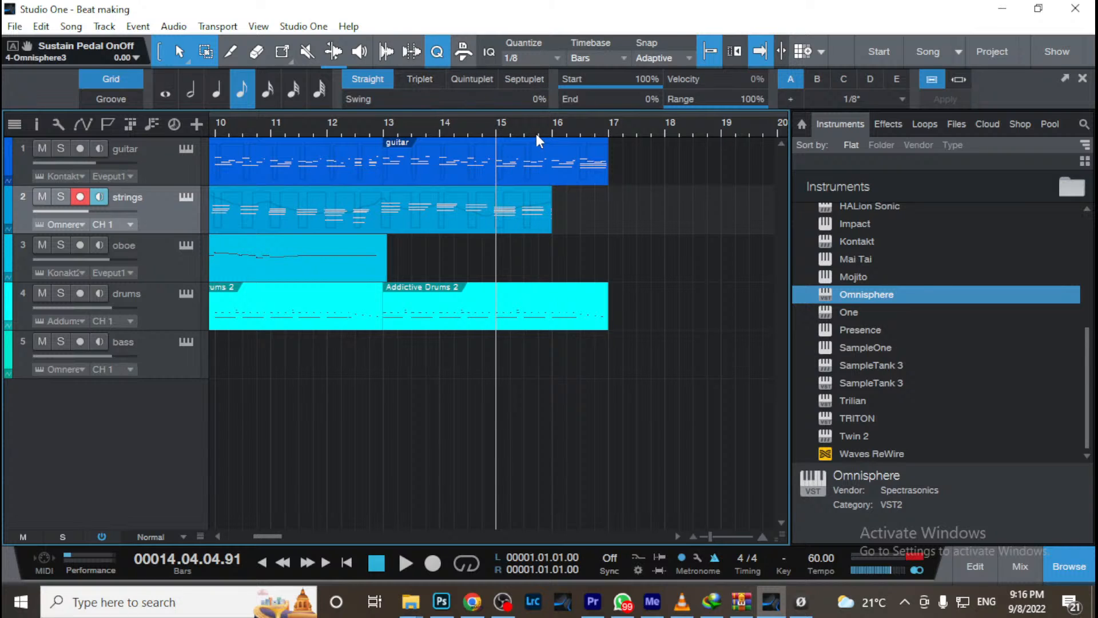
# Open the strings part in the note editor and play it through bar 15
pyautogui.moveTo(538, 128); pyautogui.dragTo(553, 185)
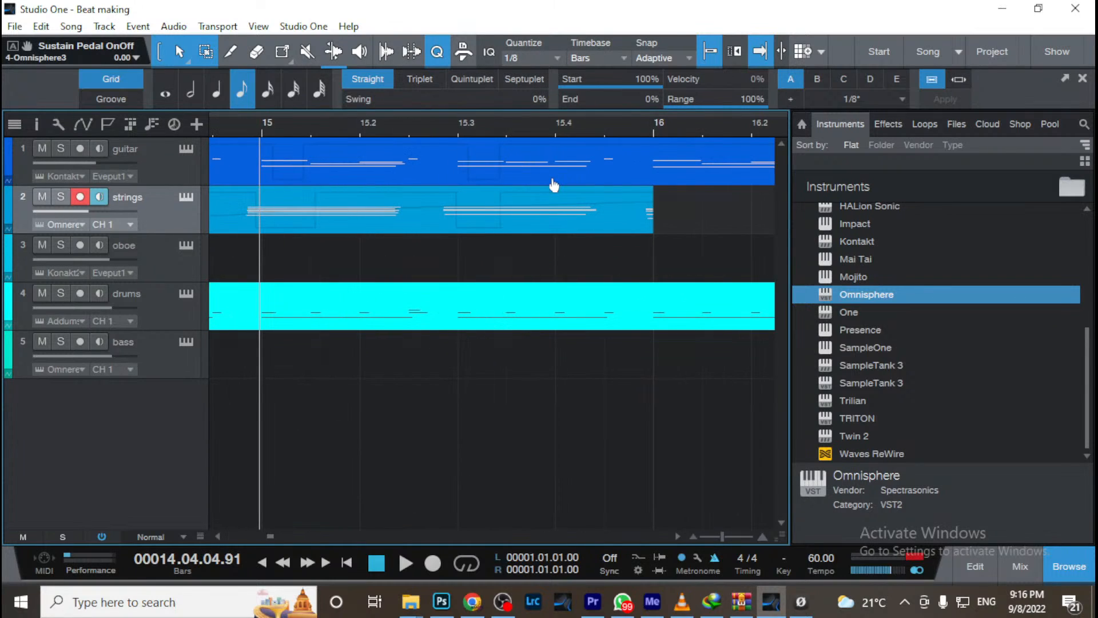
pyautogui.doubleClick(637, 214)
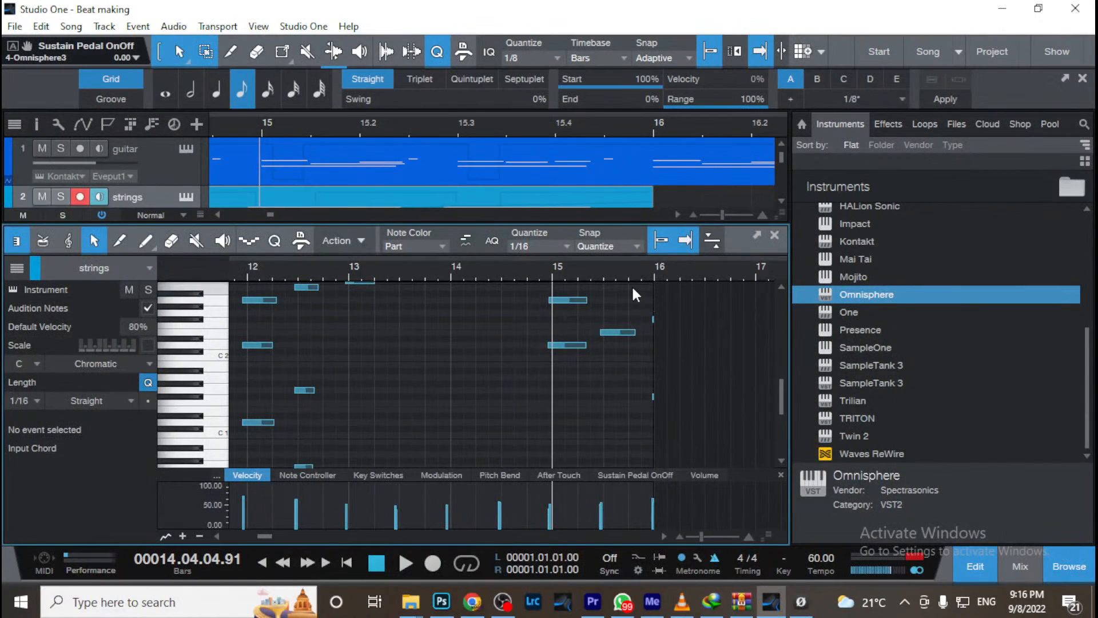
pyautogui.press('space')
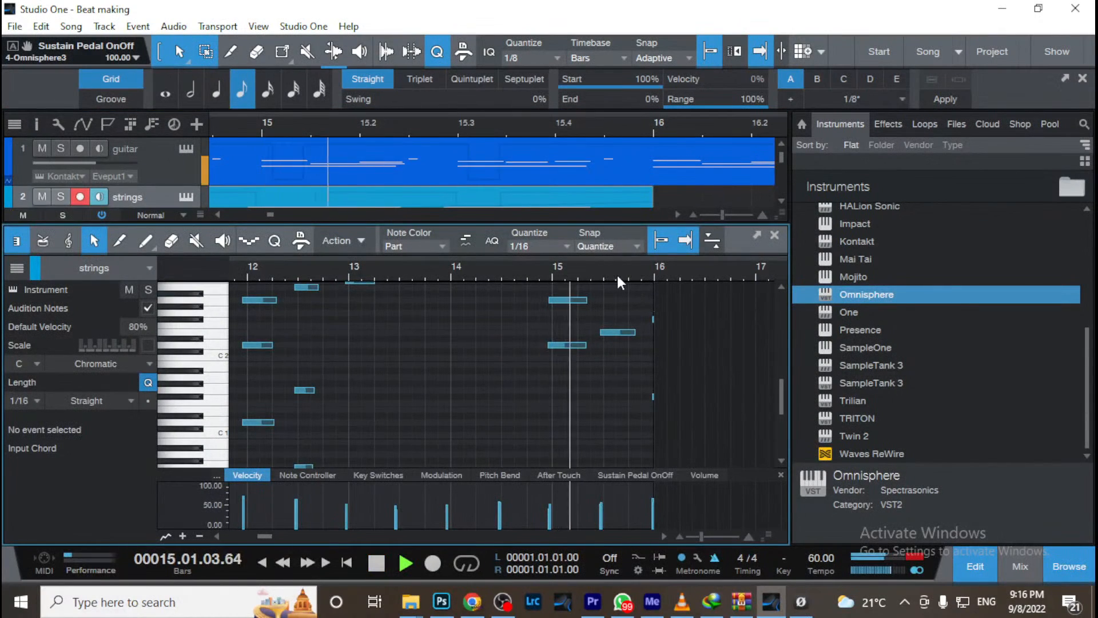
pyautogui.scroll(2, 683, 363)
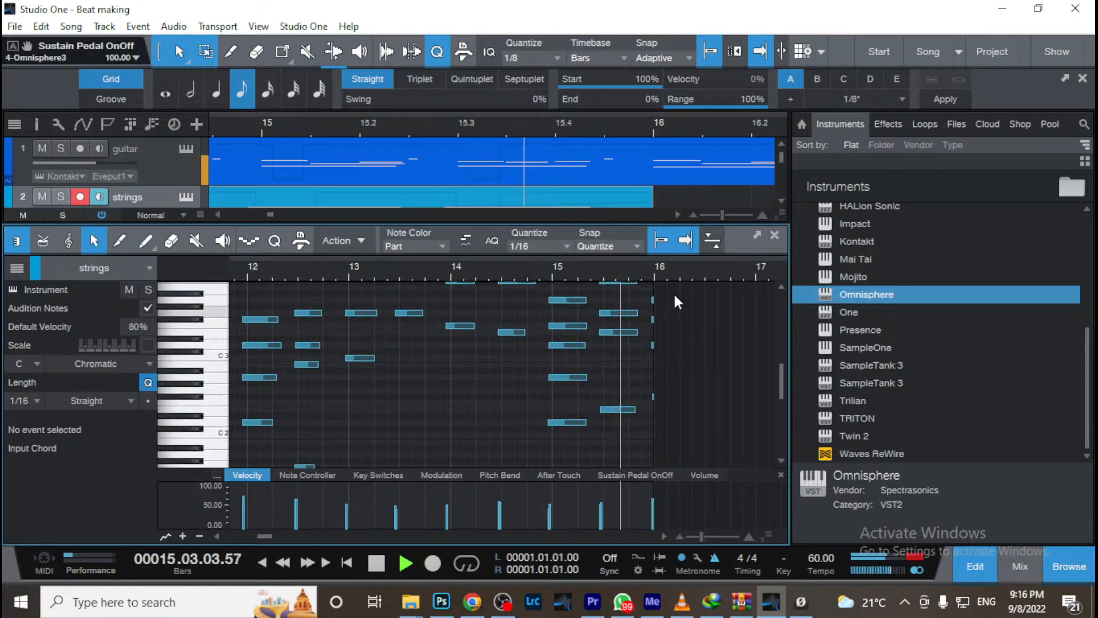
pyautogui.press('space')
# Delete the stray strings notes just before bar 16 and close the note editor
pyautogui.press('e')
pyautogui.press('e')
pyautogui.press('e')
pyautogui.press('e')
pyautogui.press('e')
pyautogui.press('e')
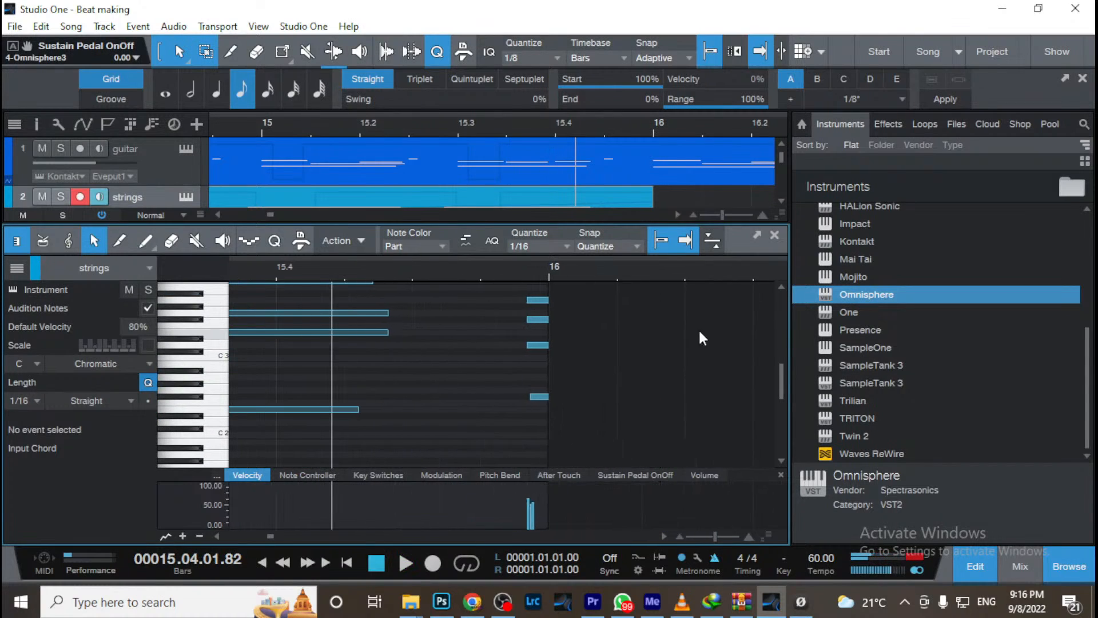
pyautogui.moveTo(514, 290); pyautogui.dragTo(591, 431)
pyautogui.press('Delete')
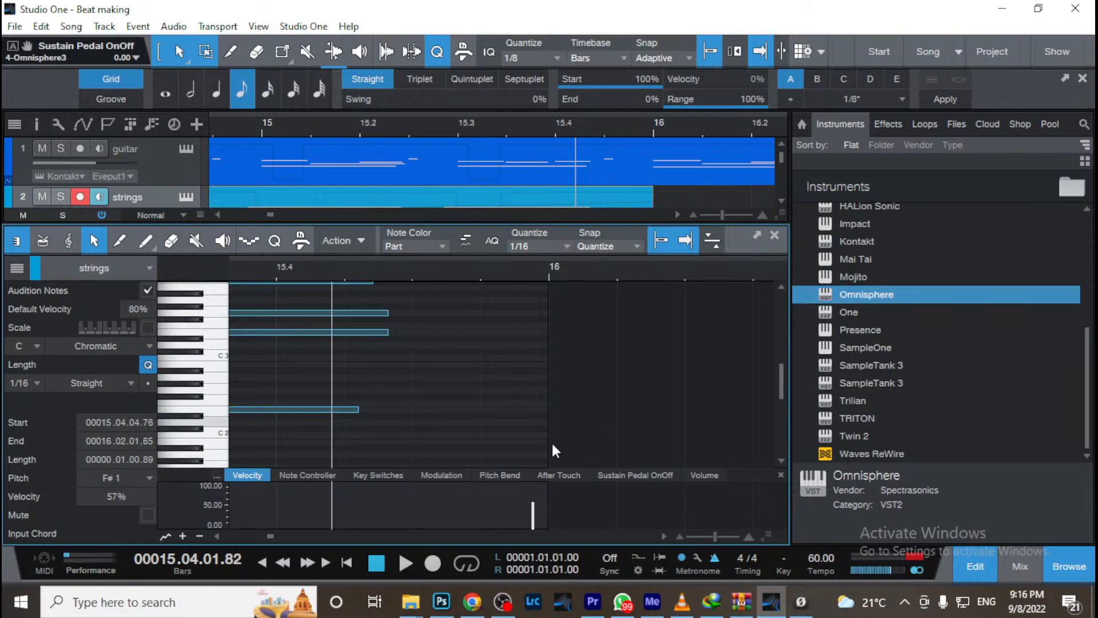
pyautogui.scroll(-3, 527, 400)
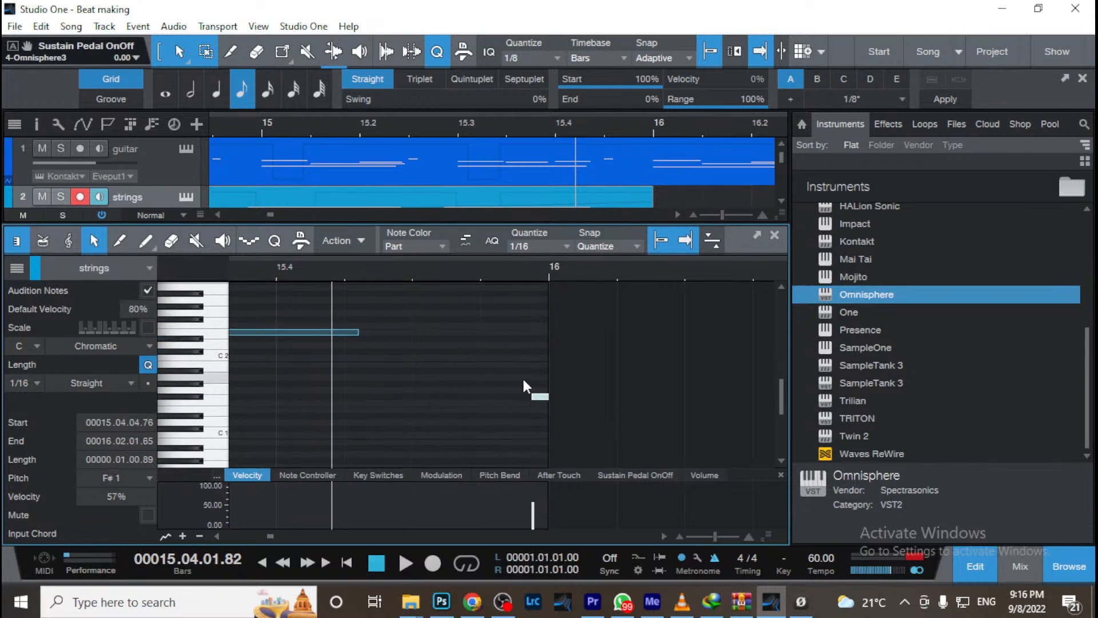
pyautogui.press('Delete')
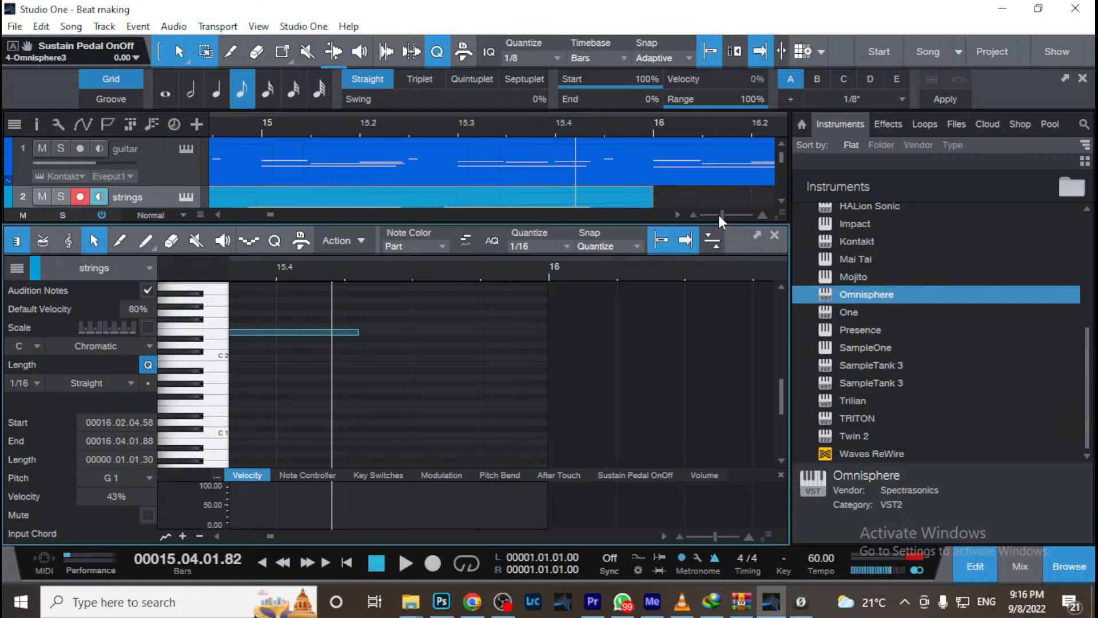
pyautogui.click(775, 235)
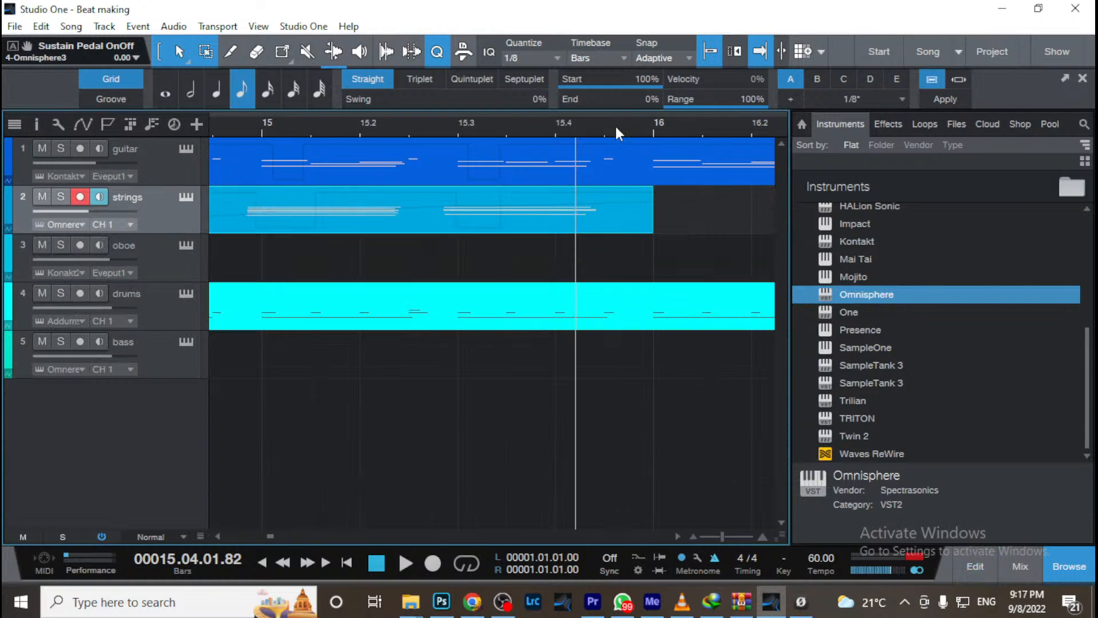
# Record a new strings ending from about the second beat of bar 15 to just past bar 17
pyautogui.moveTo(616, 126); pyautogui.dragTo(381, 116)
pyautogui.click(376, 123)
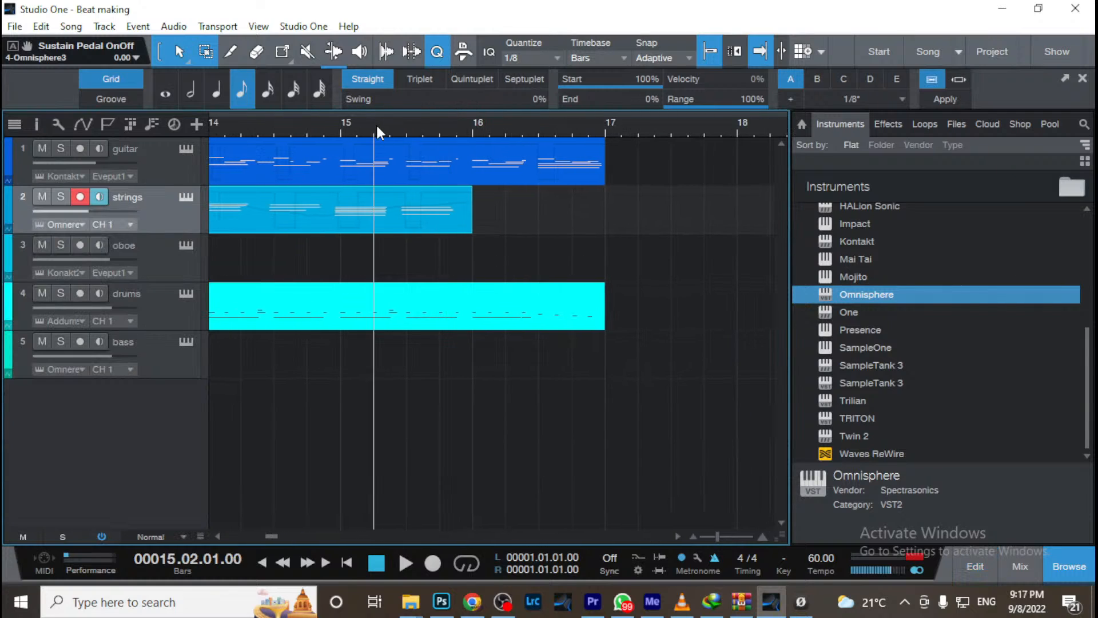
pyautogui.press('space')
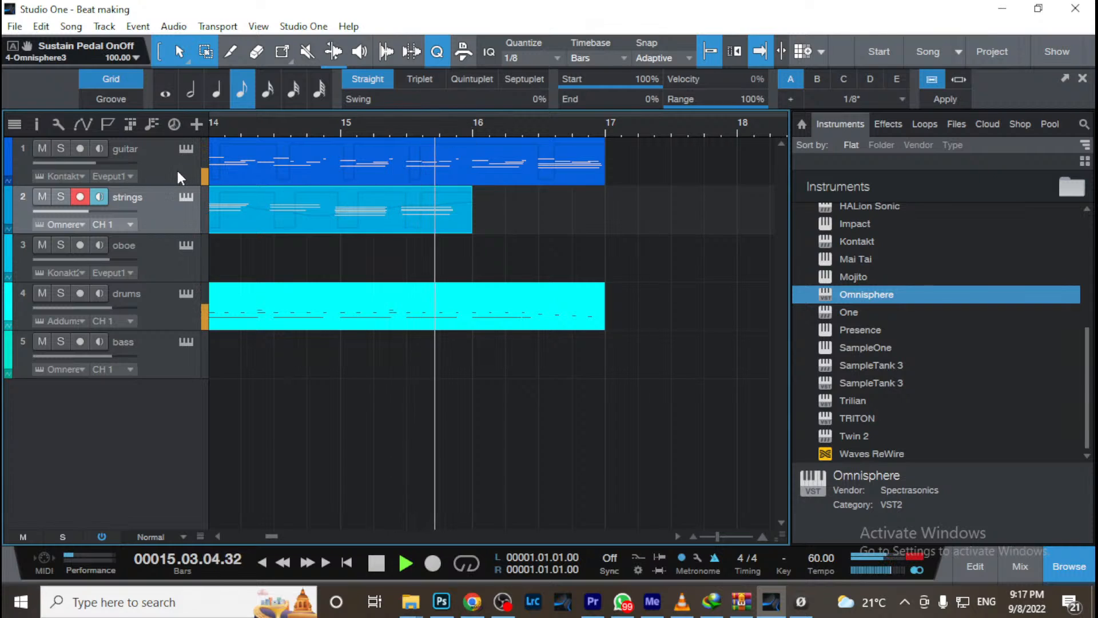
pyautogui.click(241, 127)
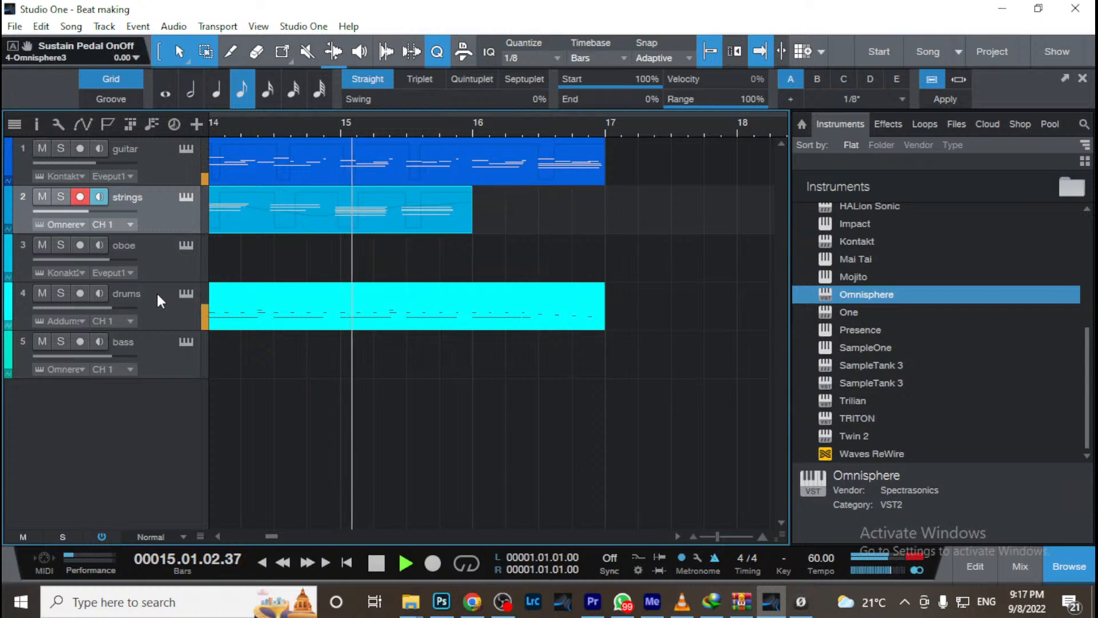
pyautogui.press('KP_Multiply')
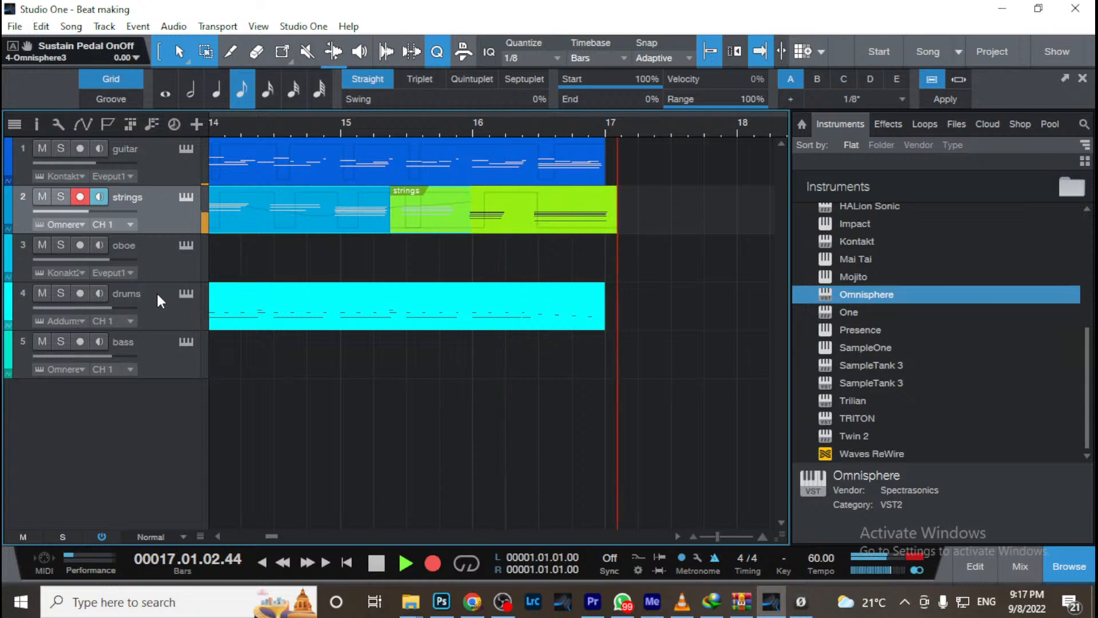
pyautogui.press('space')
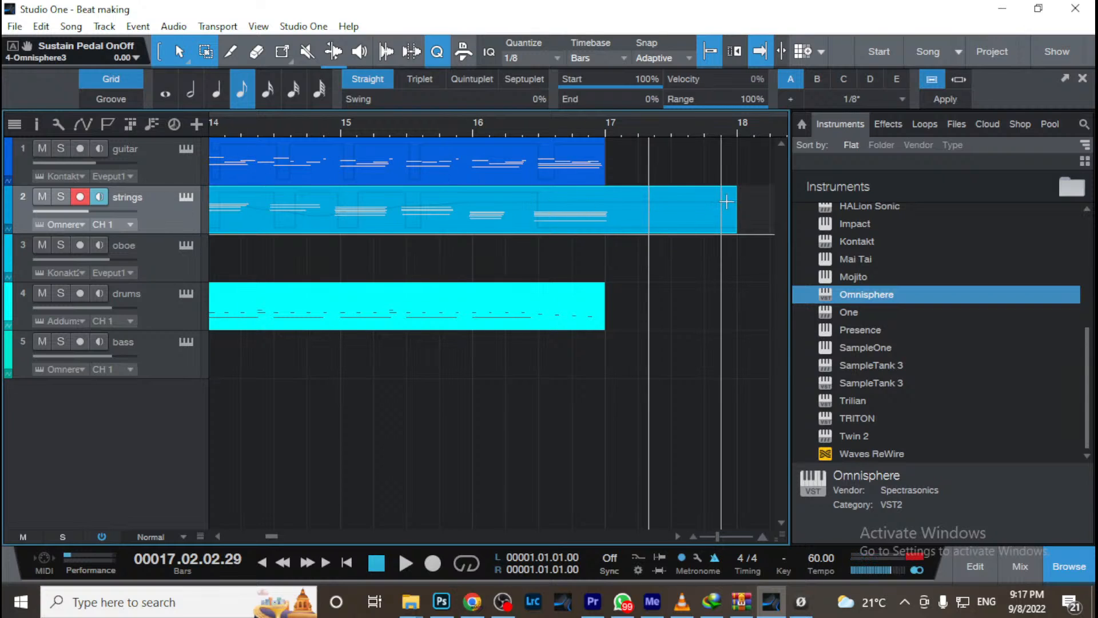
# Select the range from bar 17 to bar 18 at the end of the strings part
pyautogui.moveTo(736, 206); pyautogui.dragTo(615, 178)
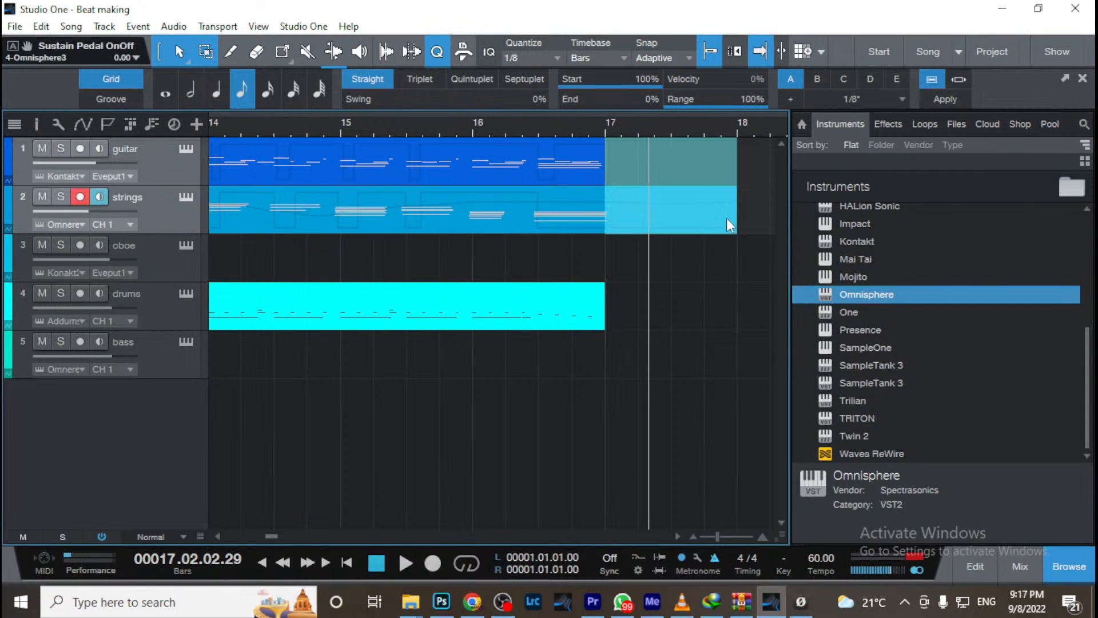
# Shorten the end of the second strings part to bar 17
pyautogui.moveTo(736, 216); pyautogui.dragTo(606, 206)
pyautogui.moveTo(608, 132)
pyautogui.mouseDown()
pyautogui.moveTo(663, 139)
pyautogui.moveTo(612, 122)
pyautogui.mouseUp()
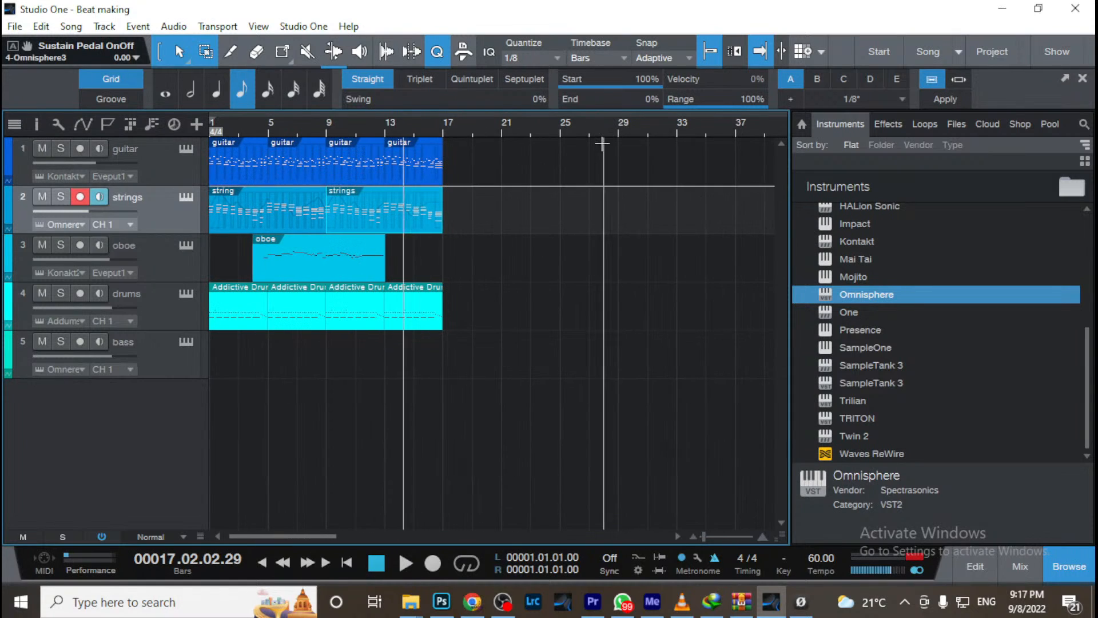
# Record a bass performance on the bass track from the start of the song to bar 17
pyautogui.press('Home')
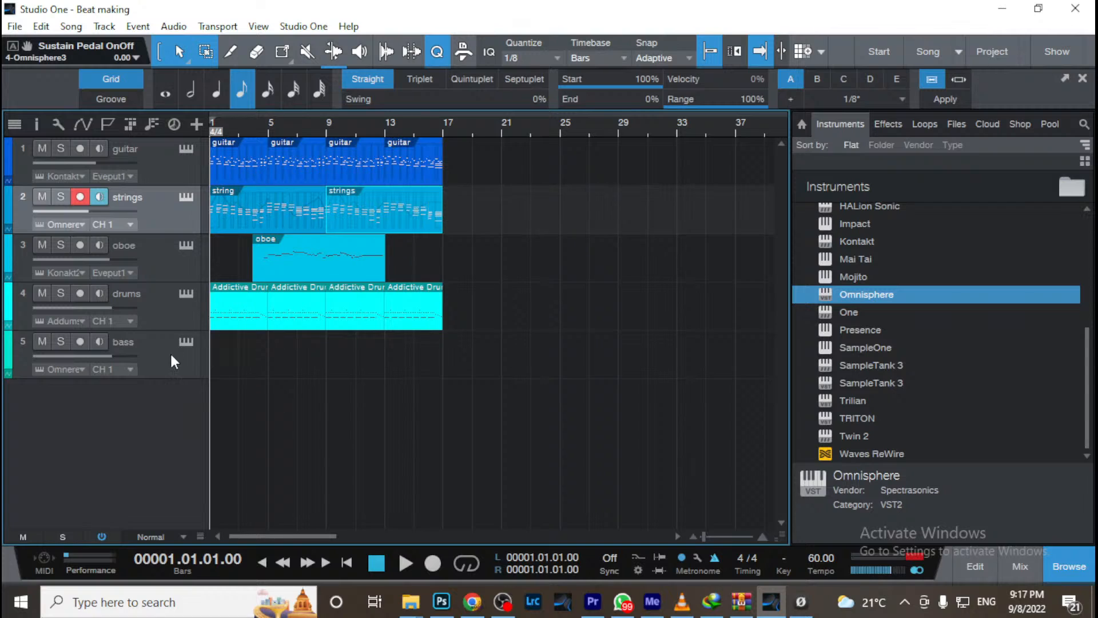
pyautogui.click(153, 356)
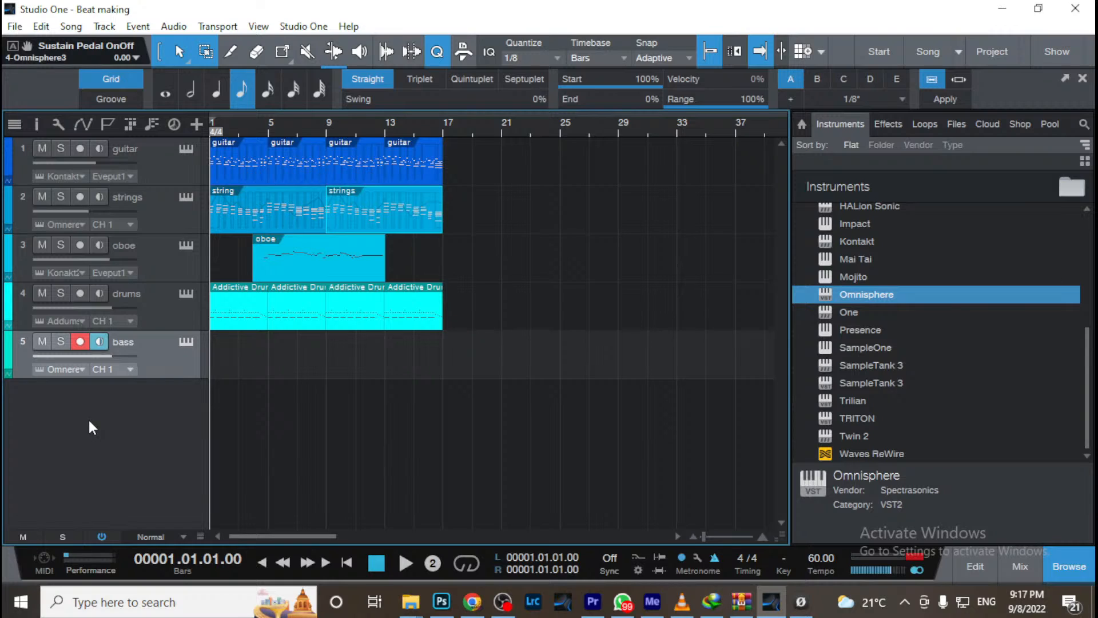
pyautogui.press('KP_Multiply')
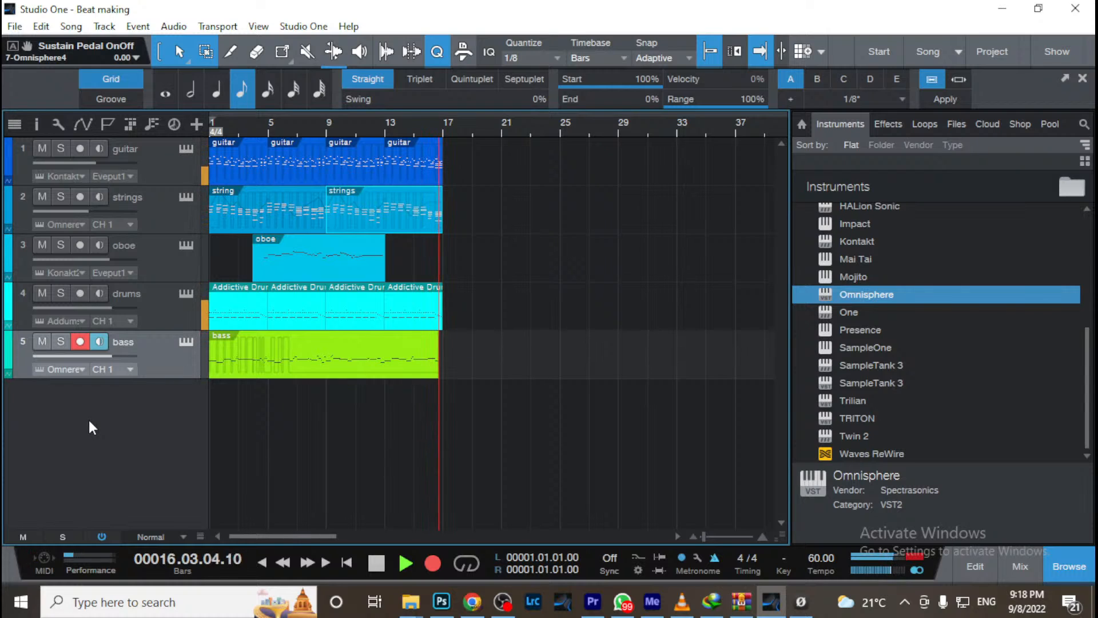
pyautogui.press('space')
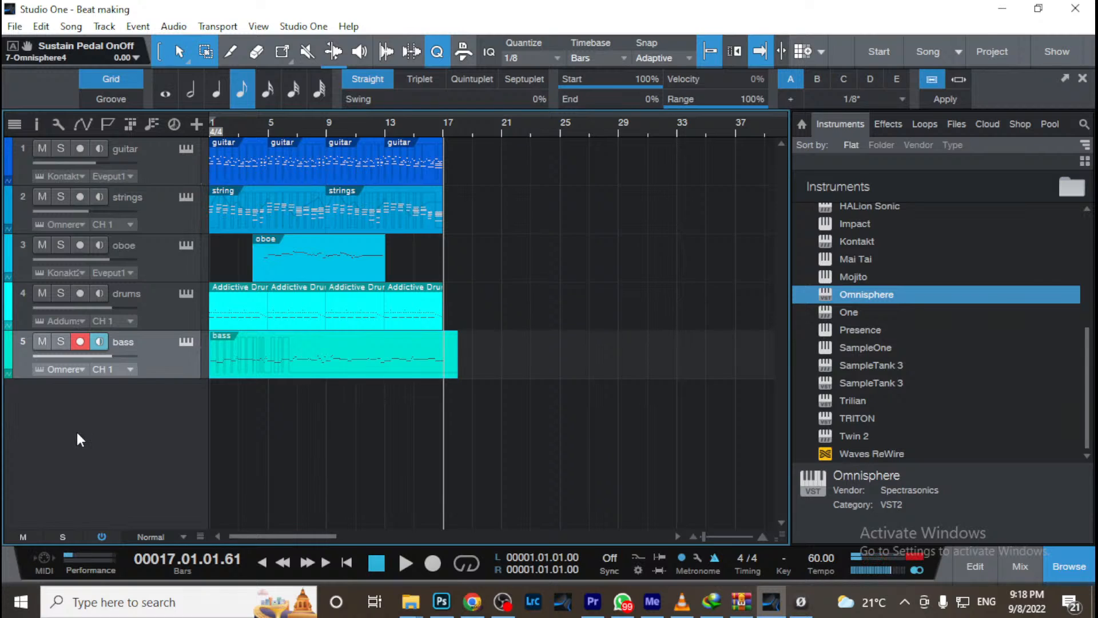
# Play back the arrangement with the new bass from about bar 8, bar 12 and bar 10 to check for wrong notes
pyautogui.click(310, 122)
pyautogui.press('space')
pyautogui.press('e')
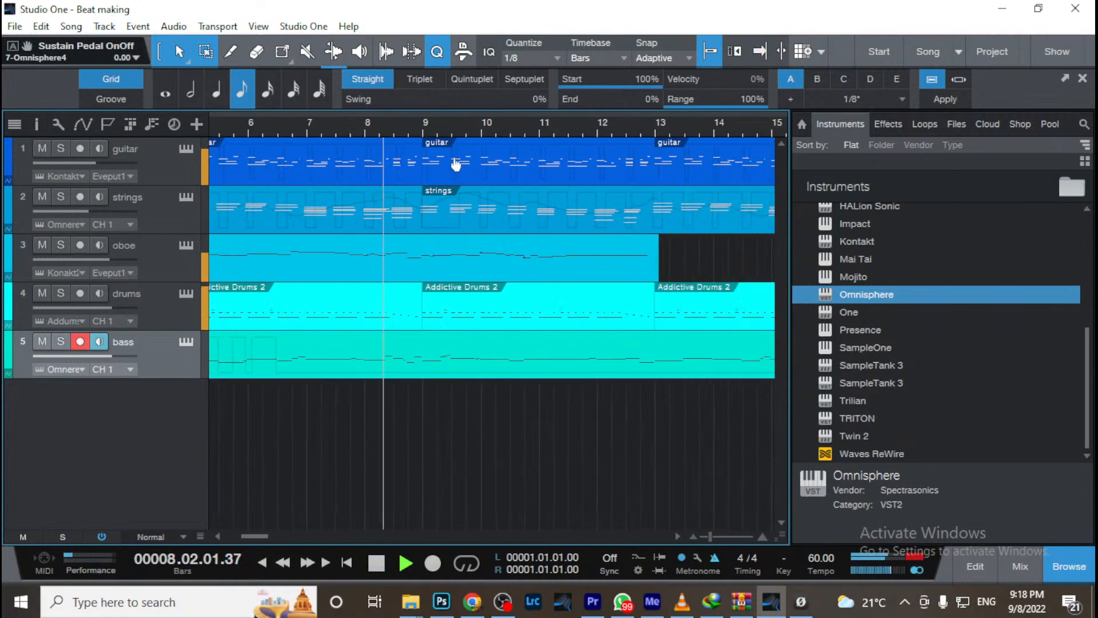
pyautogui.press('w')
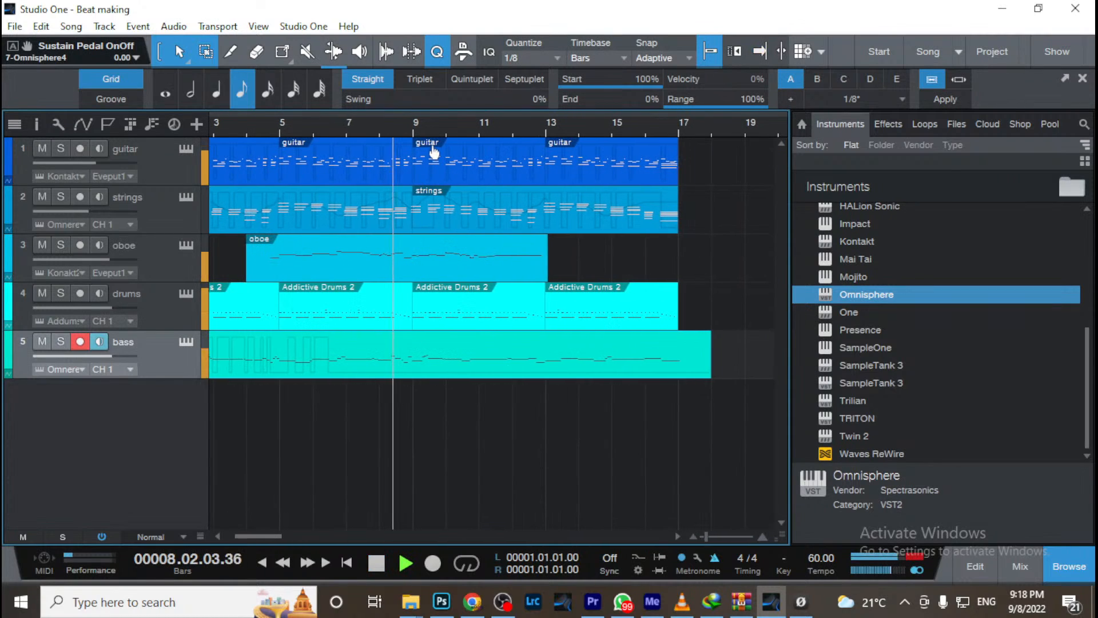
pyautogui.click(516, 127)
pyautogui.press('f')
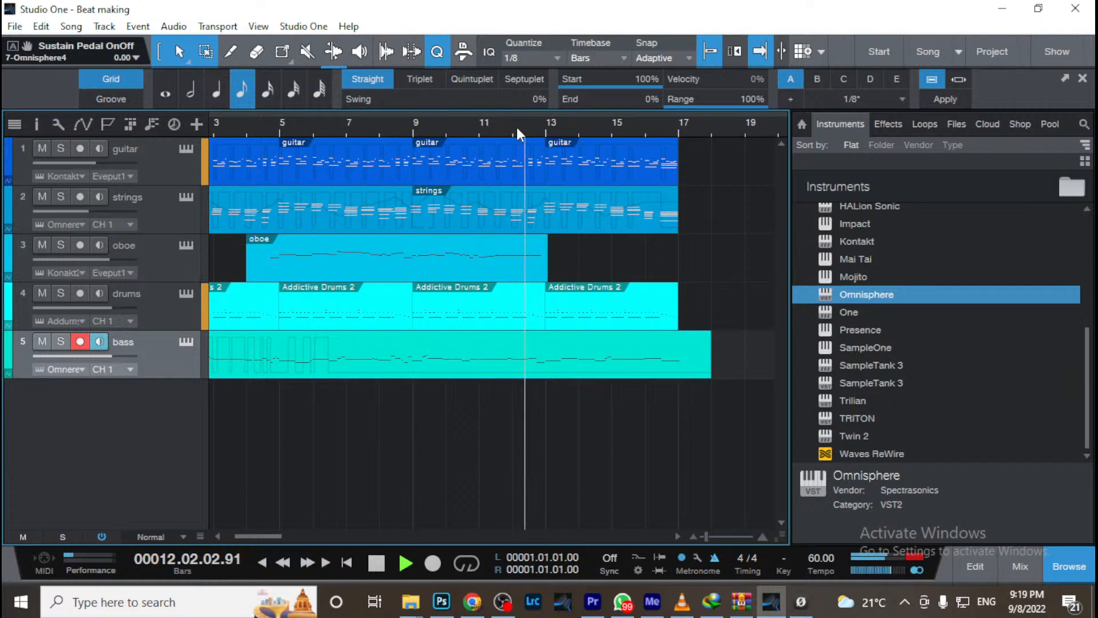
pyautogui.click(464, 128)
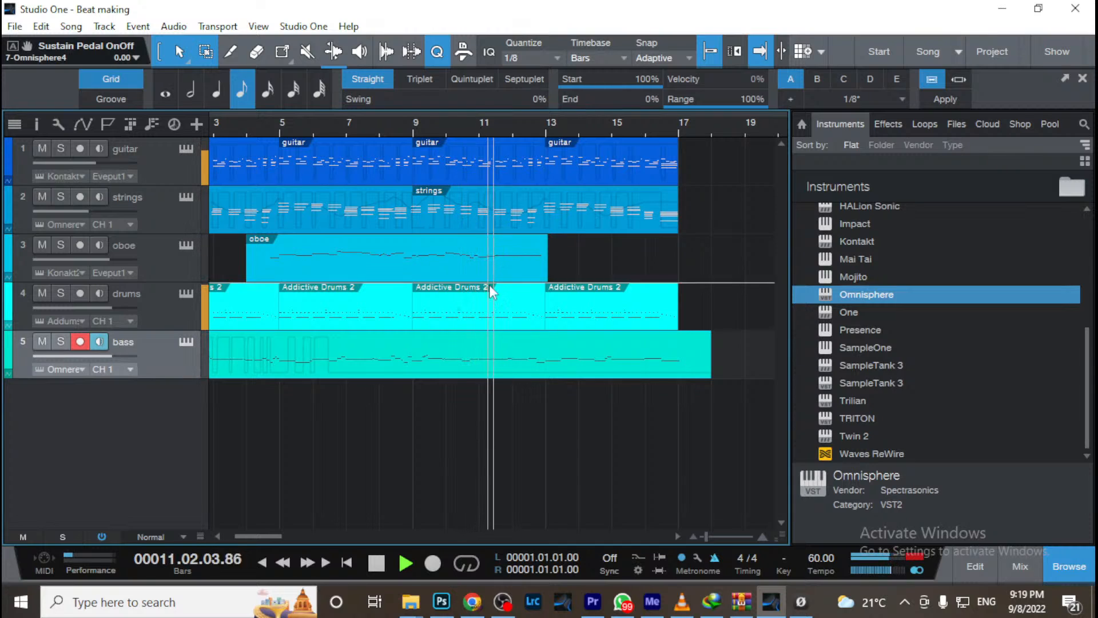
pyautogui.press('space')
# Open the bass part in the note editor and audition it from 11.2 into bar 12
pyautogui.doubleClick(509, 370)
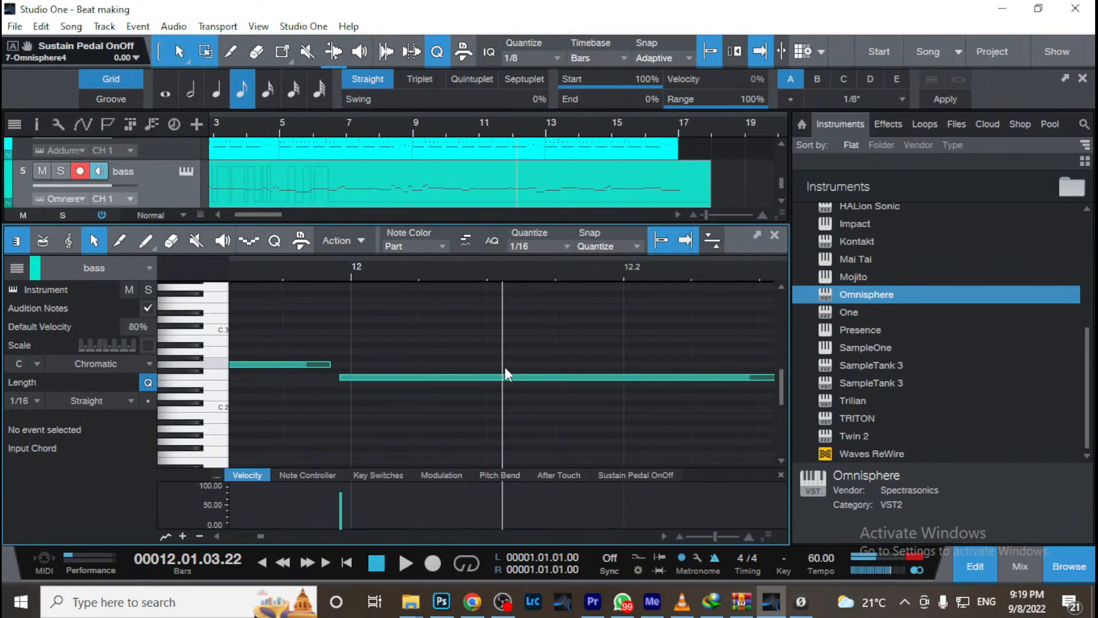
pyautogui.moveTo(376, 272); pyautogui.dragTo(360, 243)
pyautogui.click(775, 235)
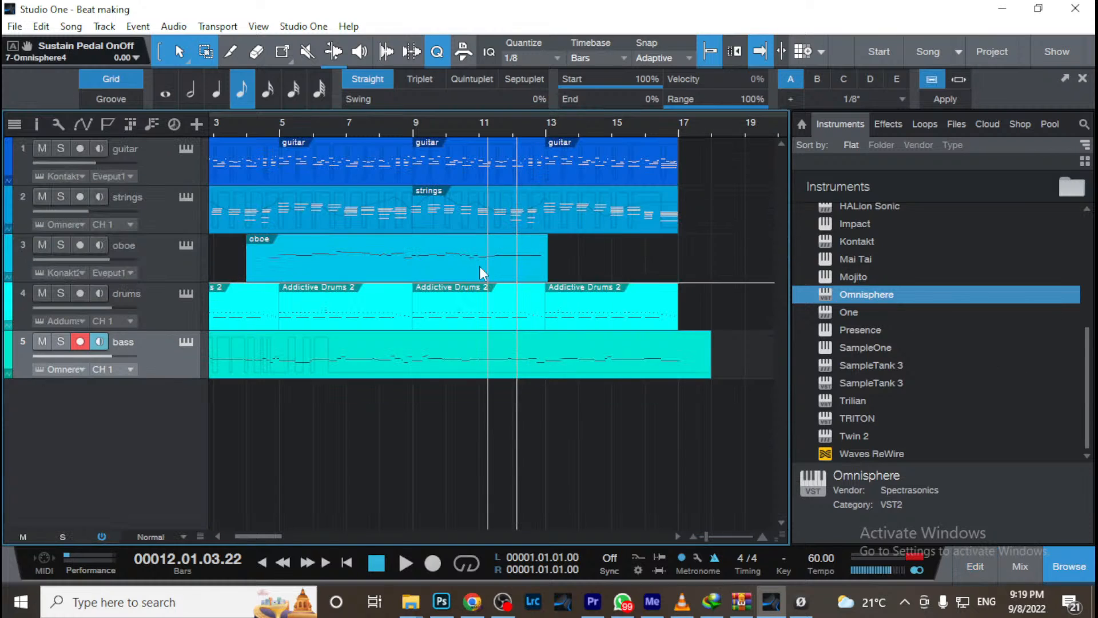
pyautogui.doubleClick(476, 373)
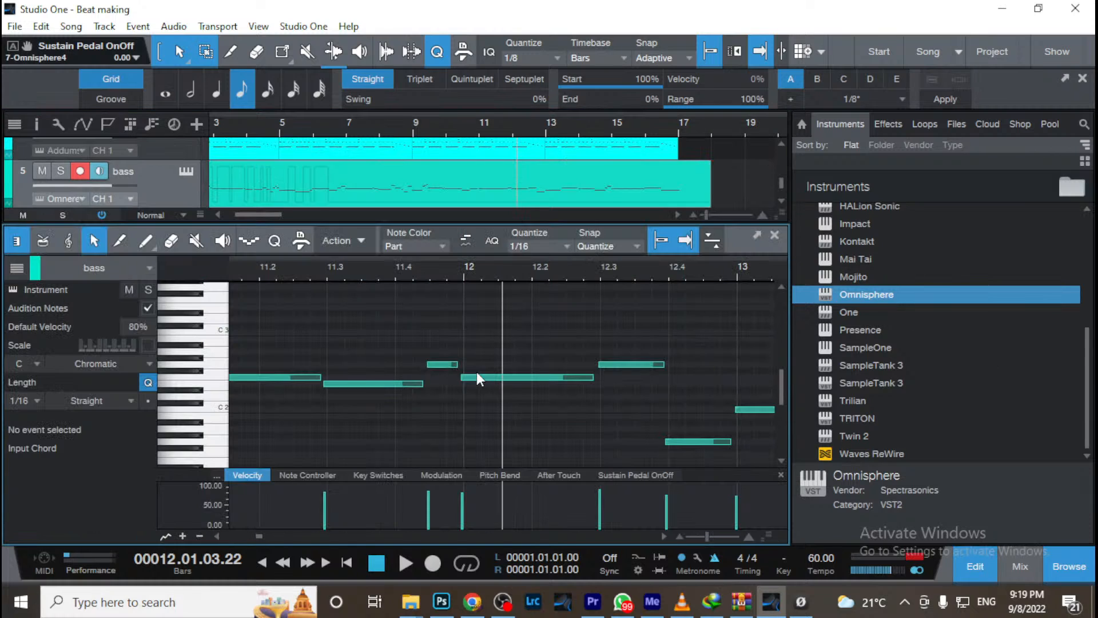
pyautogui.click(279, 276)
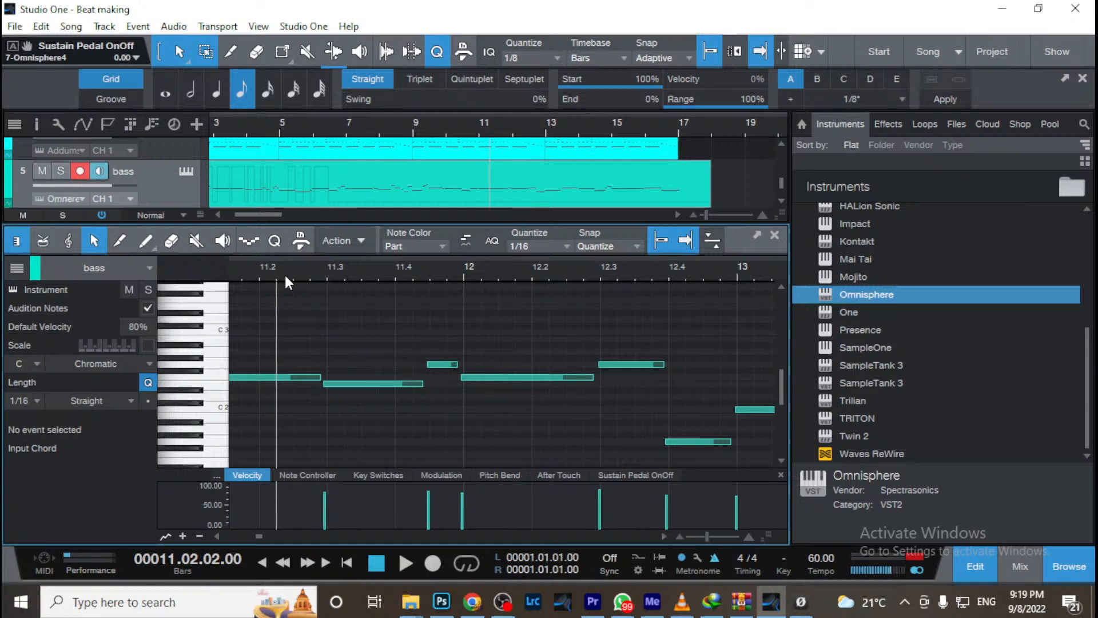
pyautogui.press('space')
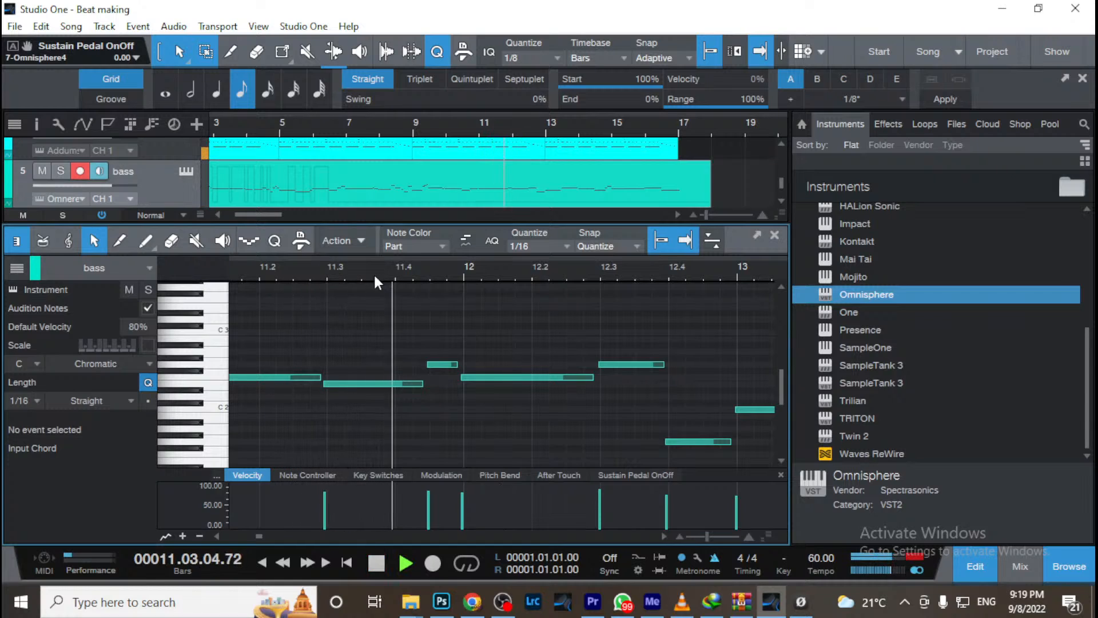
pyautogui.press('space')
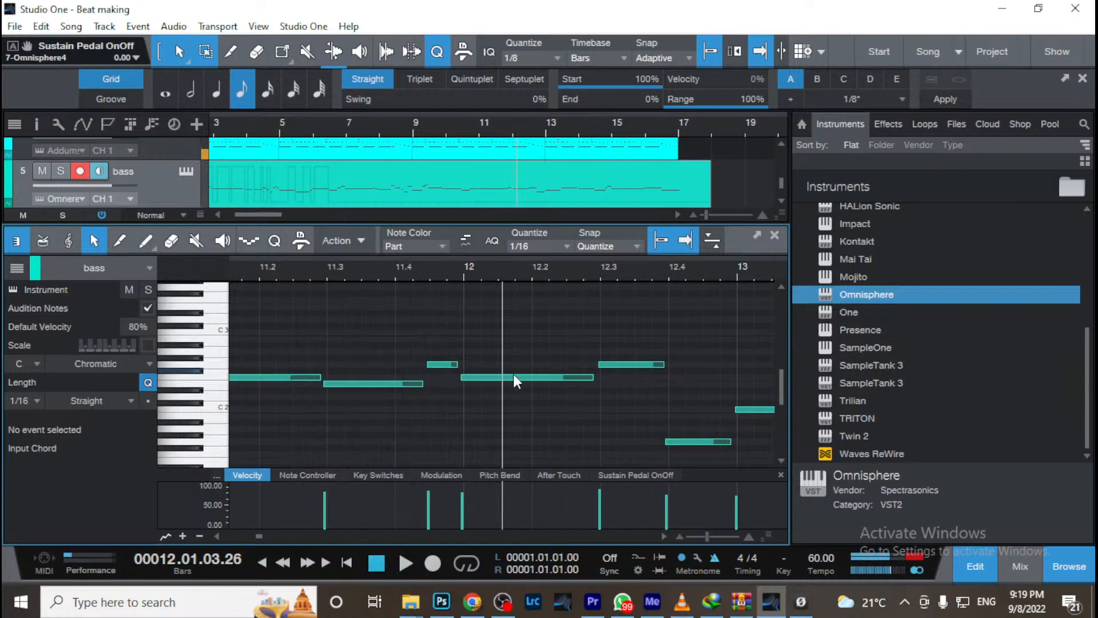
# Transpose the bass note at the start of bar 12 down to D 2 and play back the passage
pyautogui.click(513, 376)
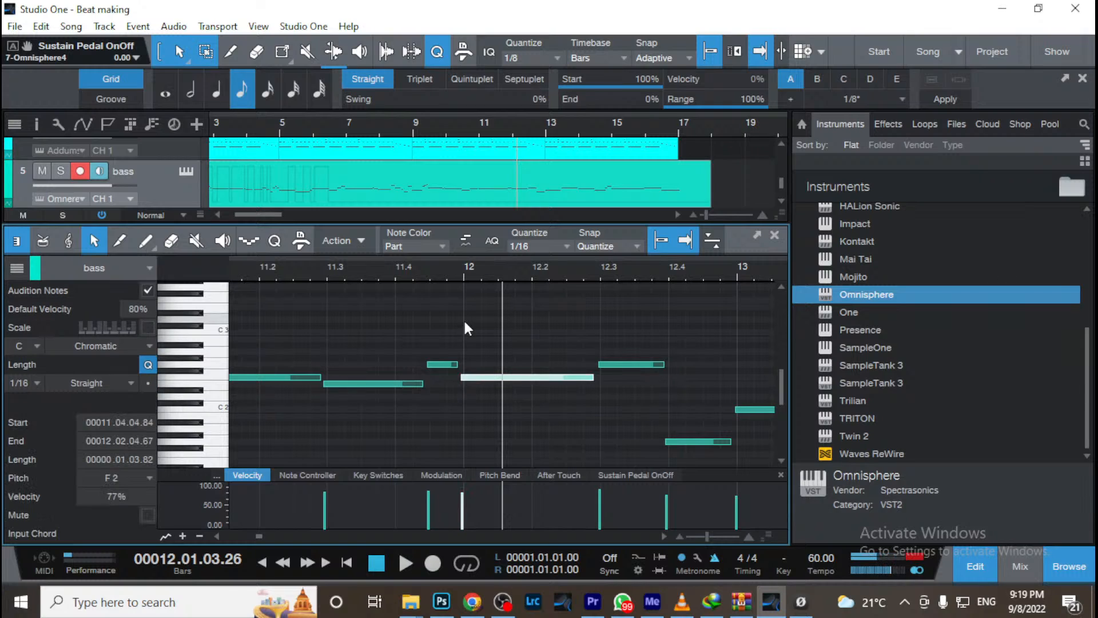
pyautogui.press('Down')
pyautogui.press('Down')
pyautogui.press('Down')
pyautogui.press('Down')
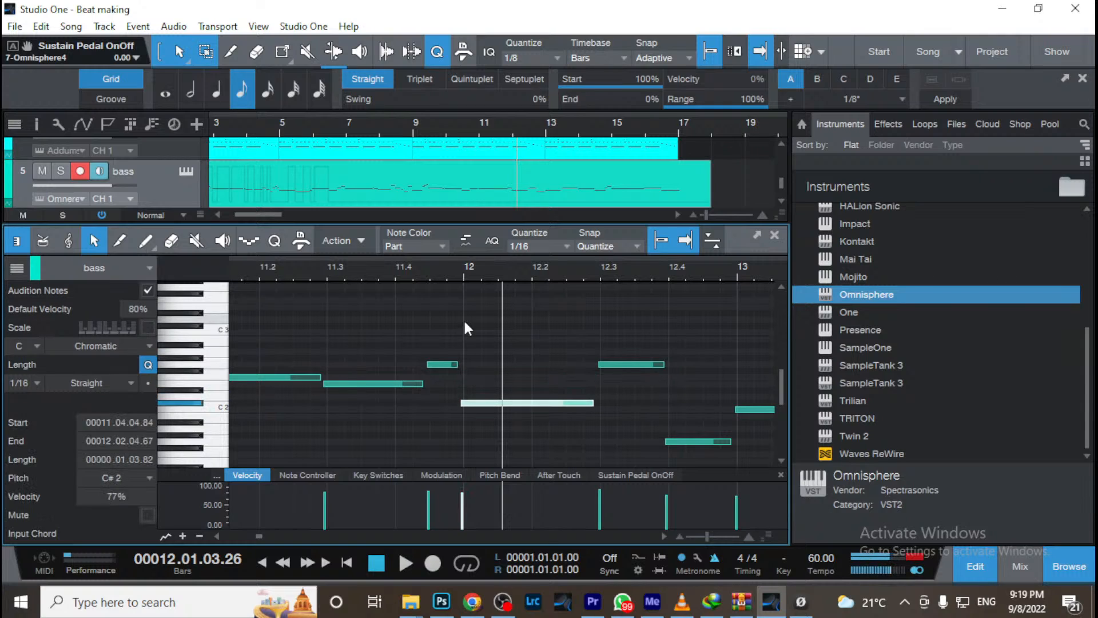
pyautogui.press('Up')
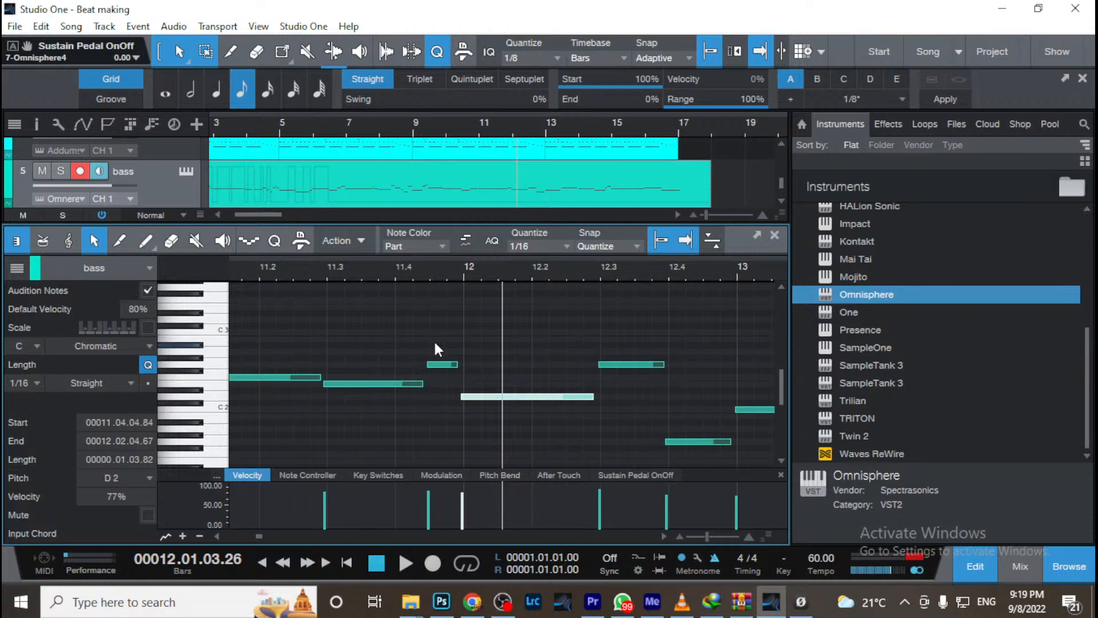
pyautogui.click(308, 280)
pyautogui.press('space')
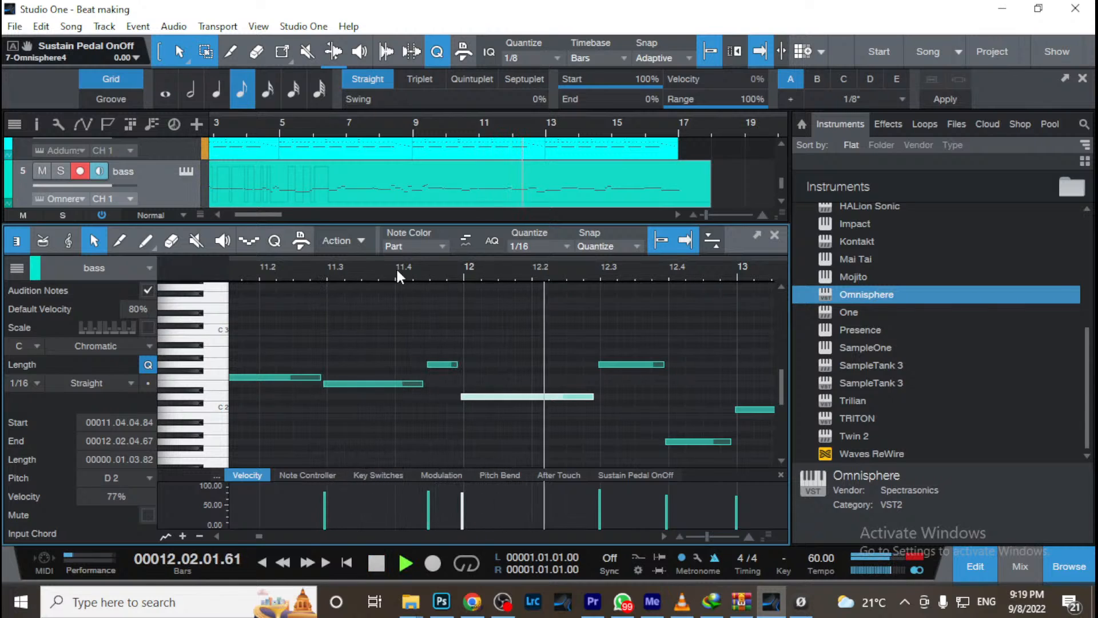
pyautogui.moveTo(416, 277); pyautogui.dragTo(305, 225)
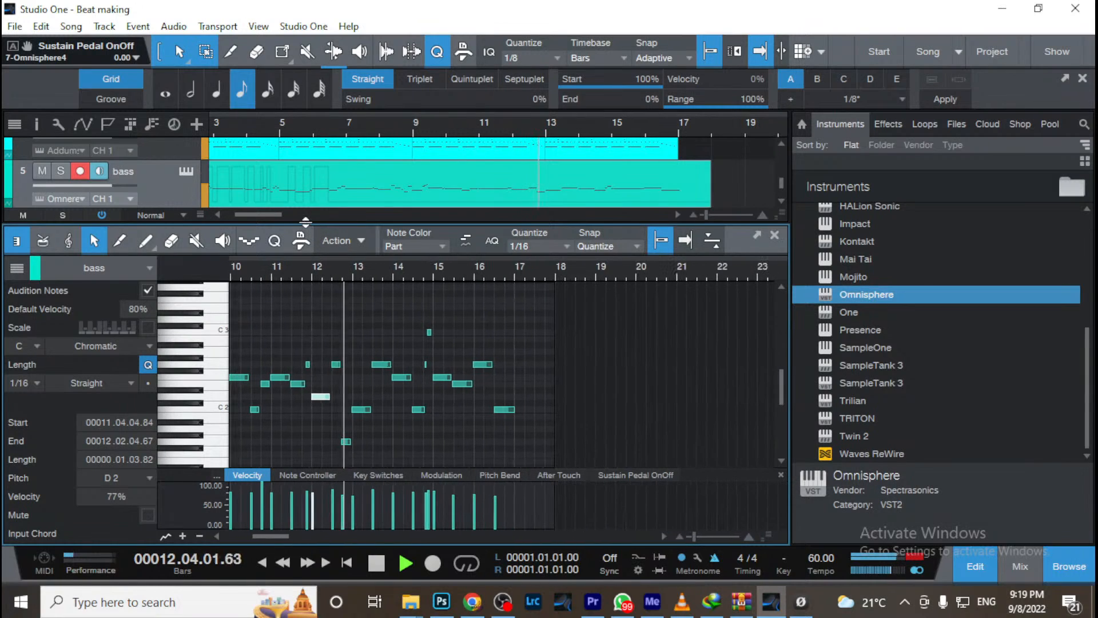
pyautogui.press('space')
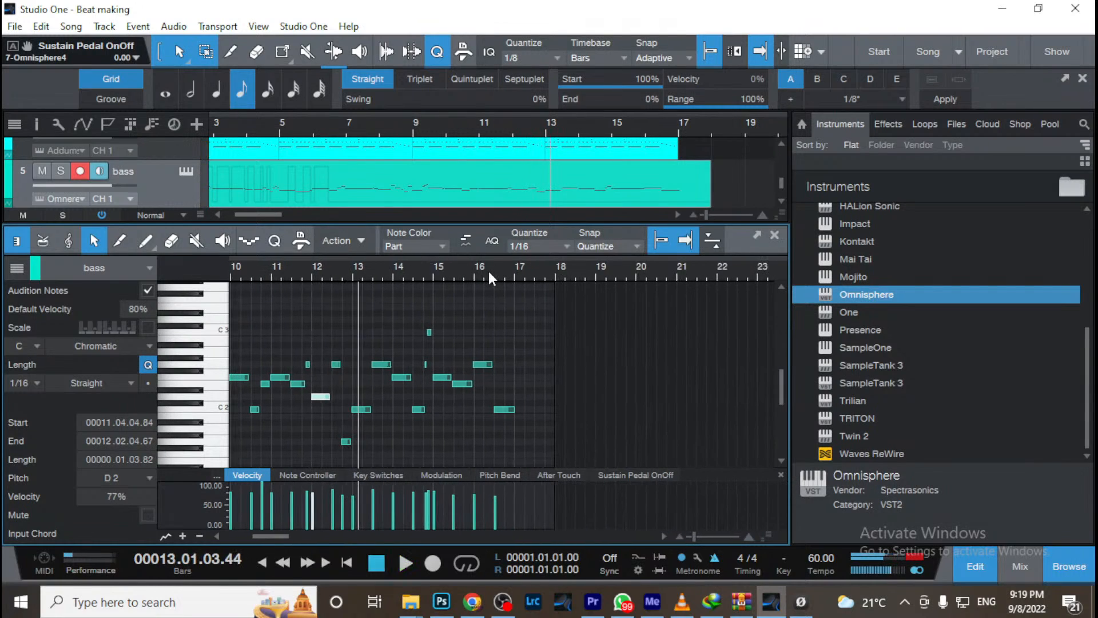
# Audition the bass notes from just before bar 15 into bar 16
pyautogui.click(475, 275)
pyautogui.moveTo(488, 280); pyautogui.dragTo(519, 300)
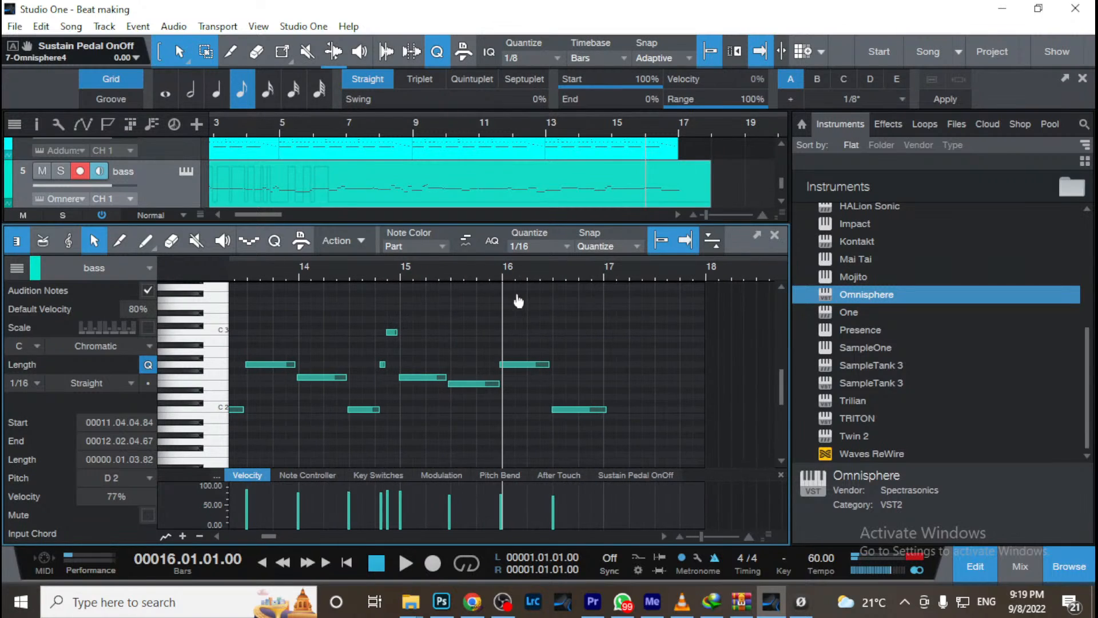
pyautogui.click(390, 265)
pyautogui.press('space')
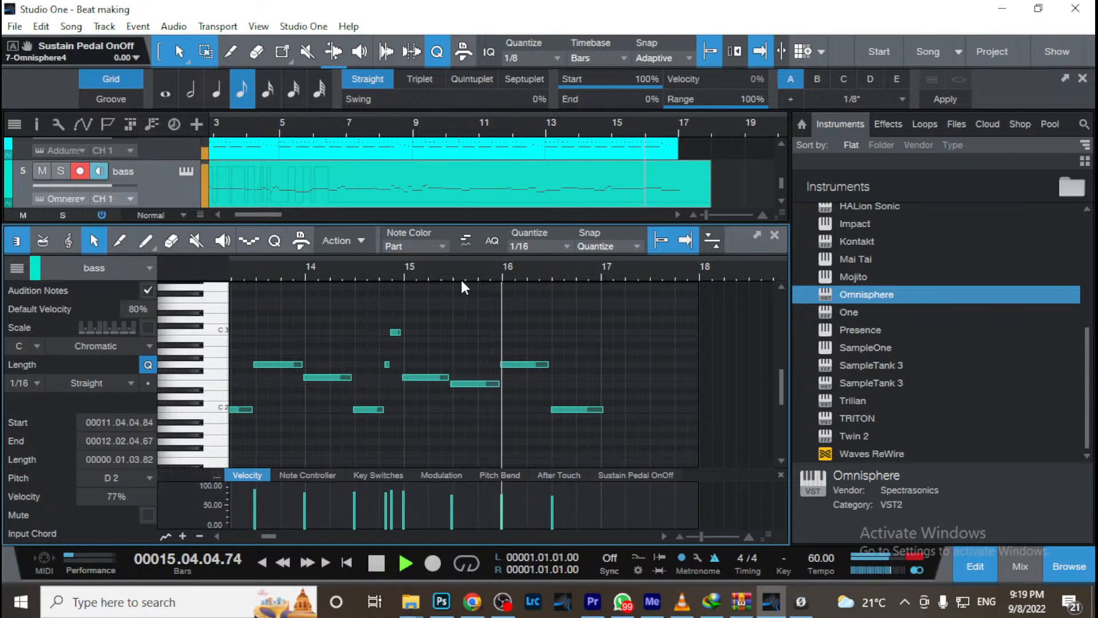
pyautogui.hotkey('shift', 'space')
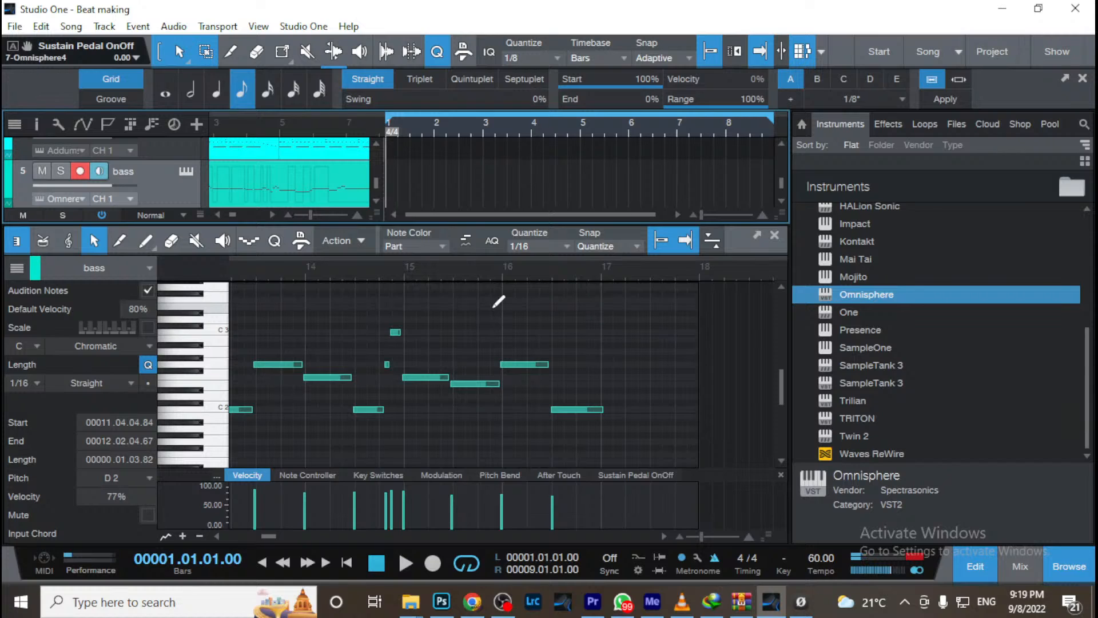
pyautogui.hotkey('shift', 'space')
# Transpose the bass note at the start of bar 16 down to D 2 and play back from the end of bar 14
pyautogui.click(527, 365)
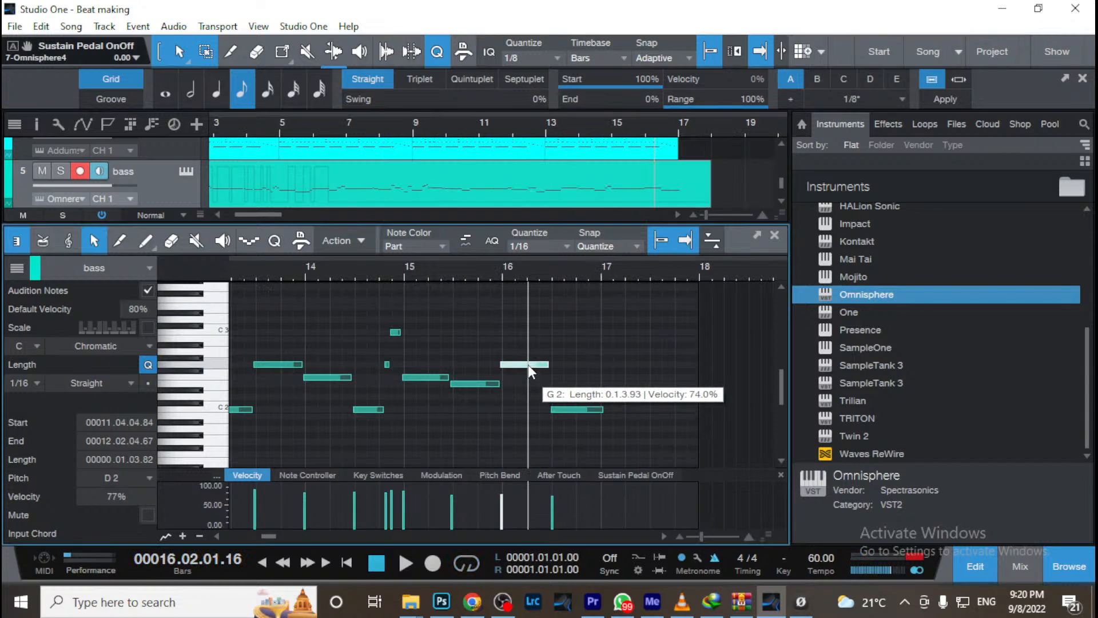
pyautogui.hotkey('alt', 'Down')
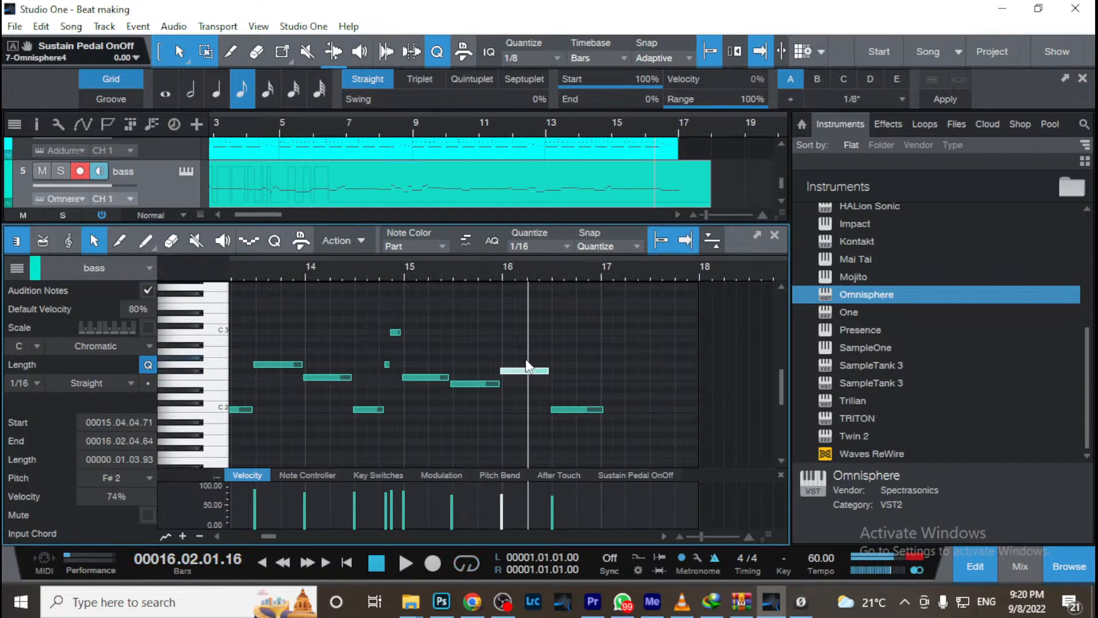
pyautogui.hotkey('alt', 'Down')
pyautogui.hotkey('alt', 'Down')
pyautogui.hotkey('alt', 'Down')
pyautogui.hotkey('alt', 'Down')
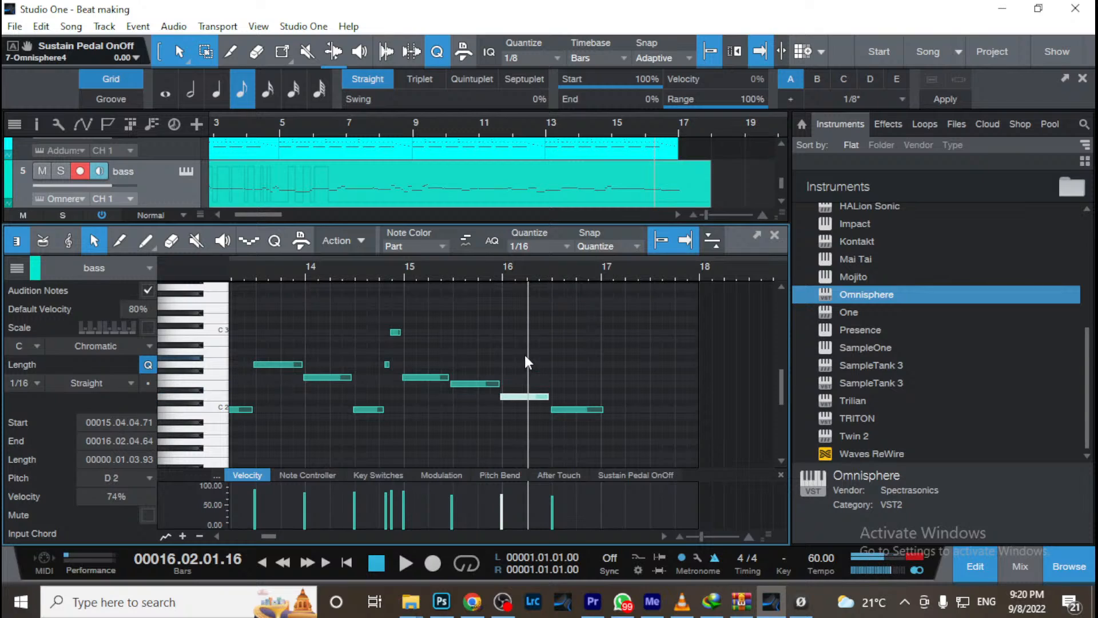
pyautogui.click(389, 266)
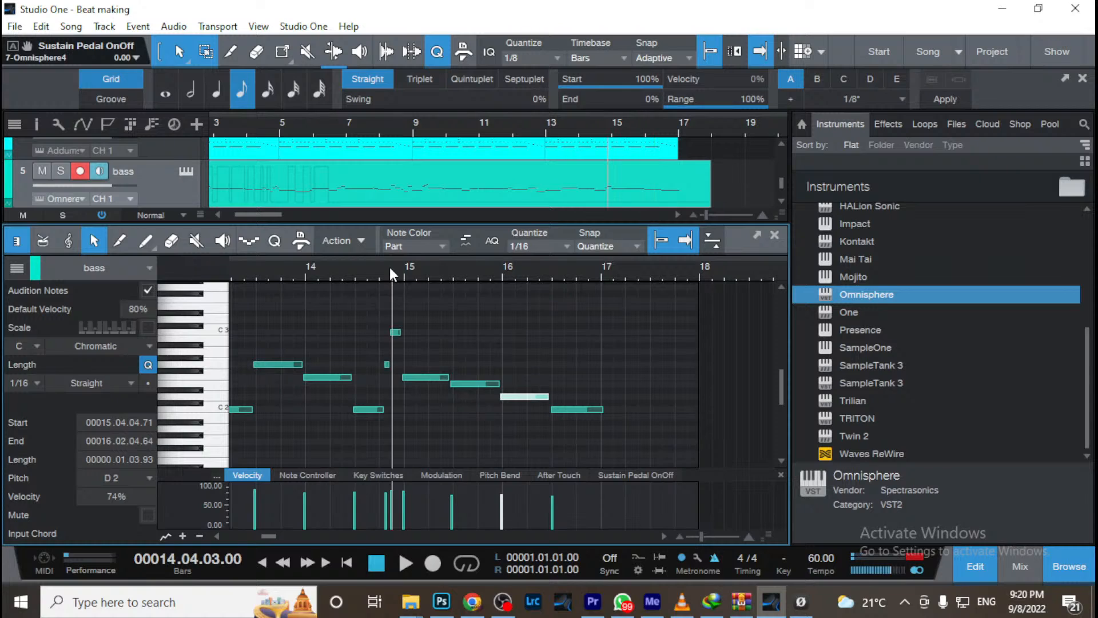
pyautogui.press('space')
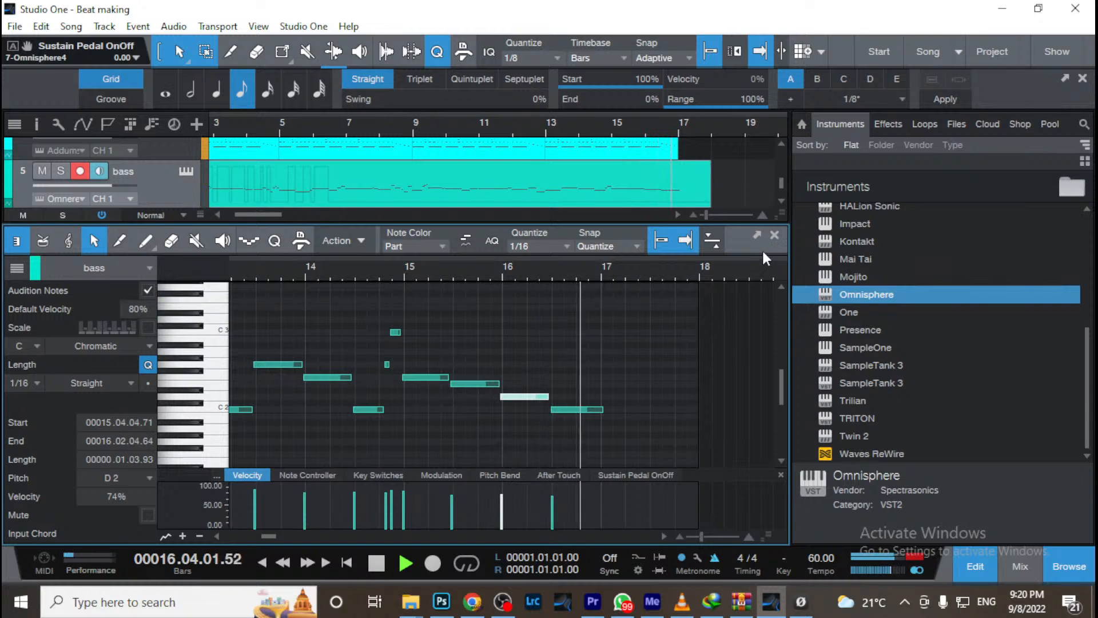
pyautogui.press('space')
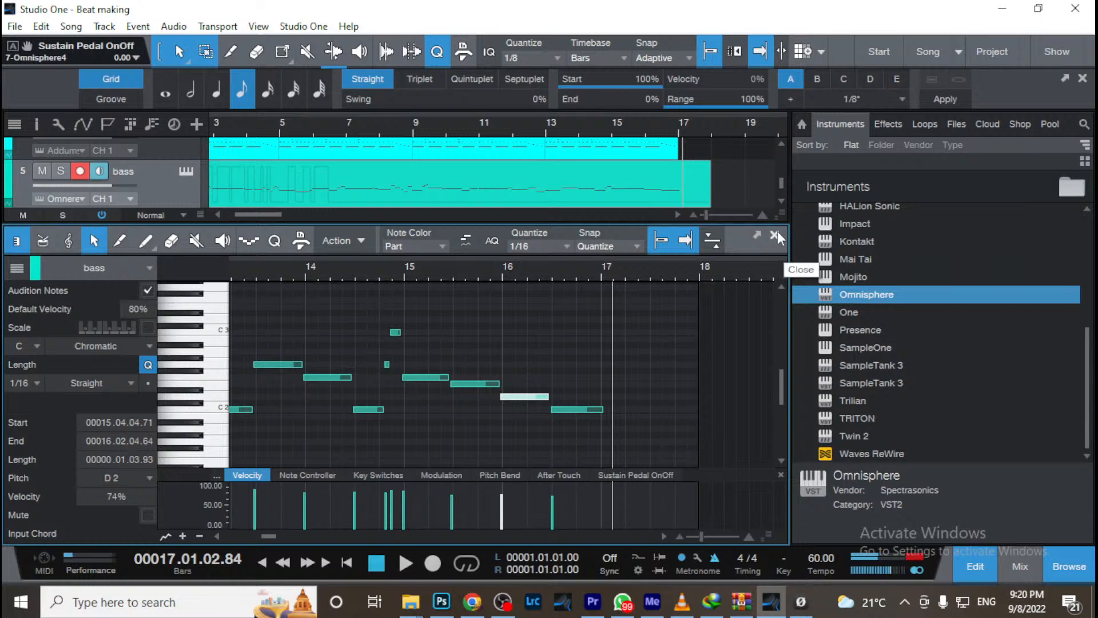
# Shorten the end of the bass part to bar 17 and return the playhead to its last playback start position
pyautogui.click(776, 234)
pyautogui.moveTo(707, 353); pyautogui.dragTo(679, 351)
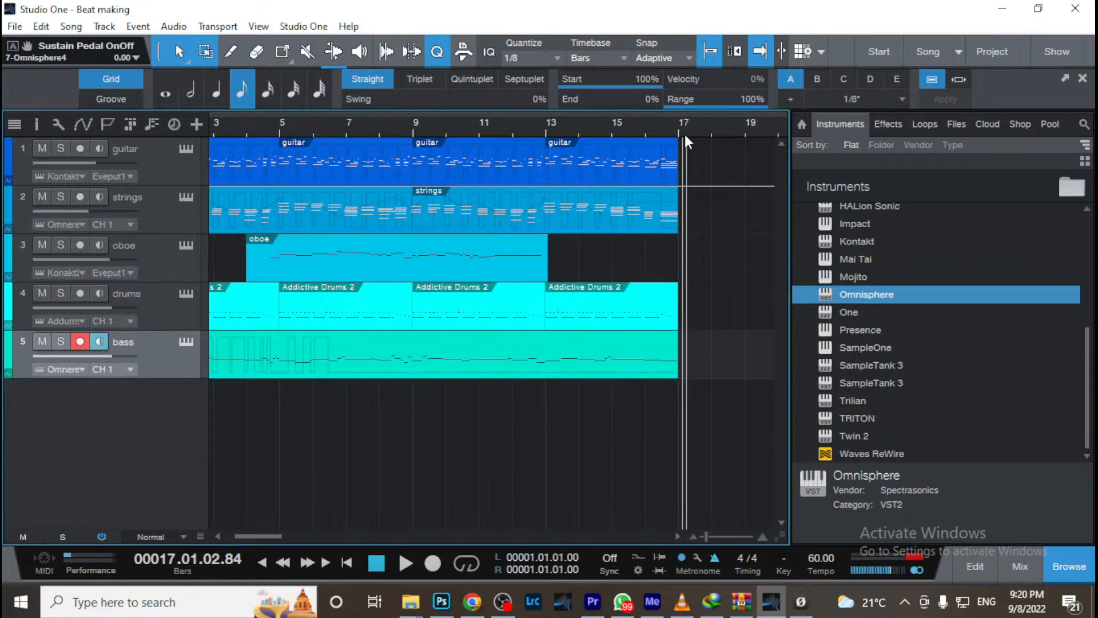
pyautogui.moveTo(681, 135); pyautogui.dragTo(565, 192)
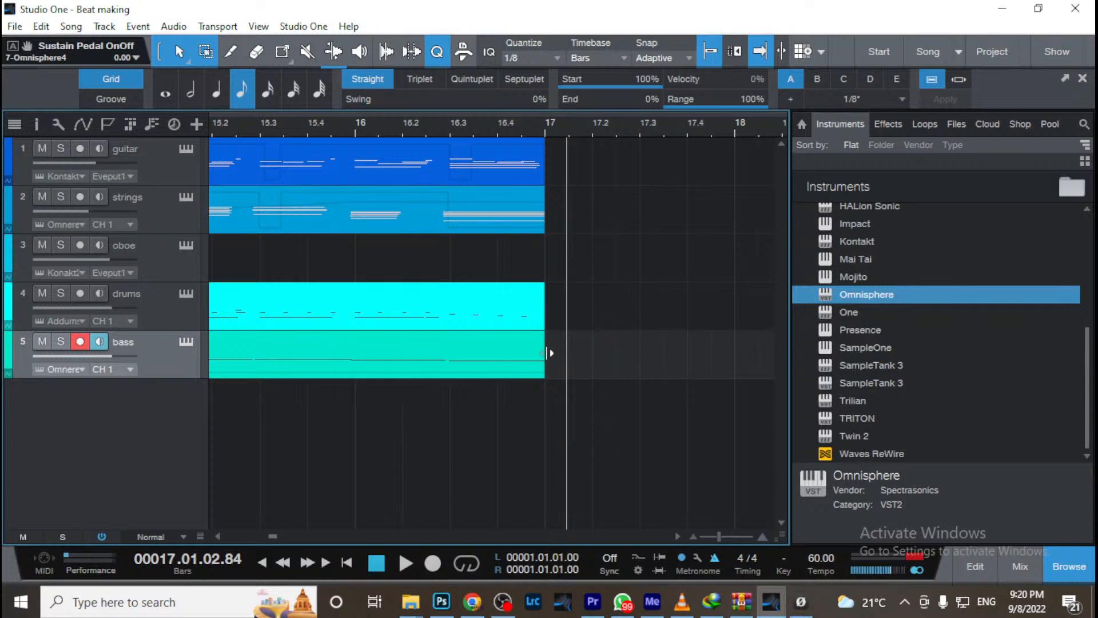
pyautogui.moveTo(546, 353)
pyautogui.mouseDown()
pyautogui.moveTo(712, 372)
pyautogui.moveTo(615, 382)
pyautogui.moveTo(546, 372)
pyautogui.mouseUp()
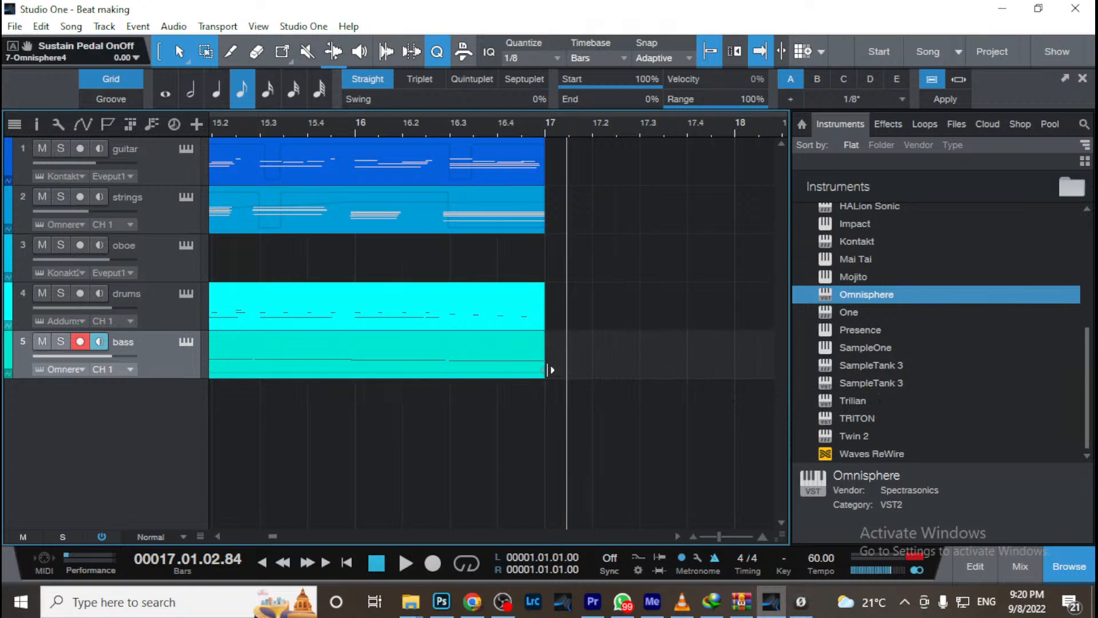
pyautogui.moveTo(484, 128); pyautogui.dragTo(658, 81)
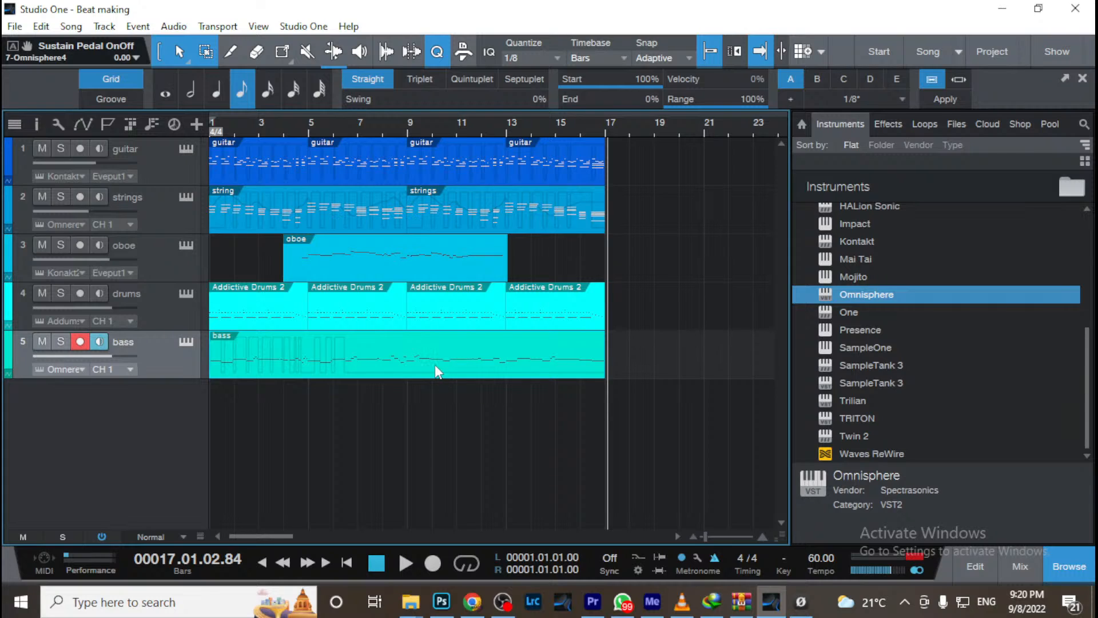
pyautogui.press('KP_0')
pyautogui.press('KP_0')
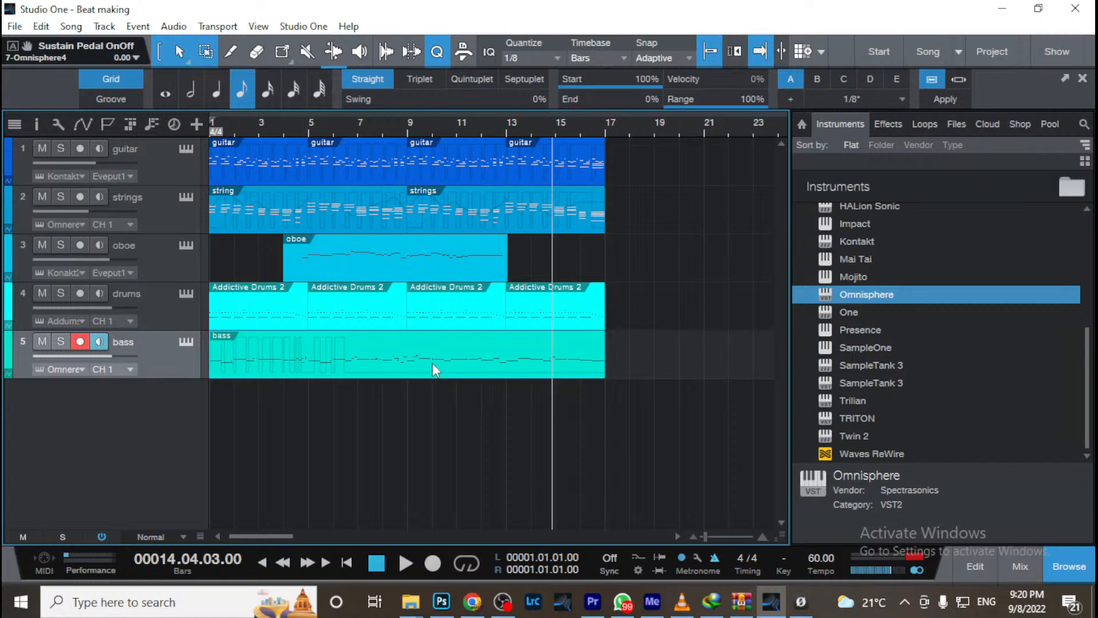
# Play back the arrangement from the song start into bar 3 and check the available quantize values
pyautogui.press('space')
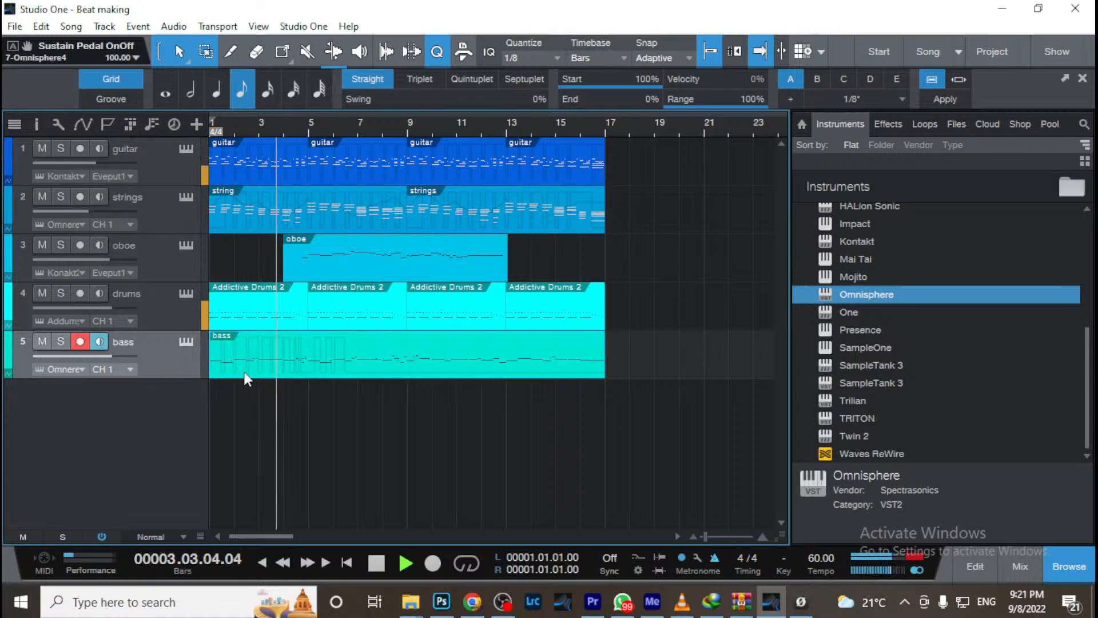
pyautogui.press('space')
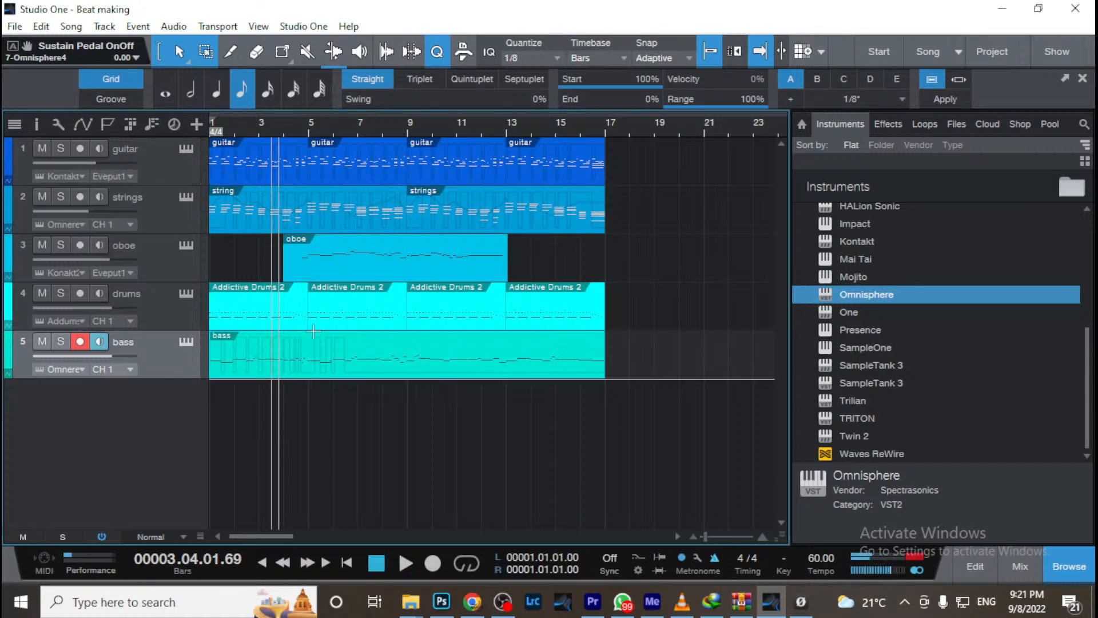
pyautogui.click(532, 58)
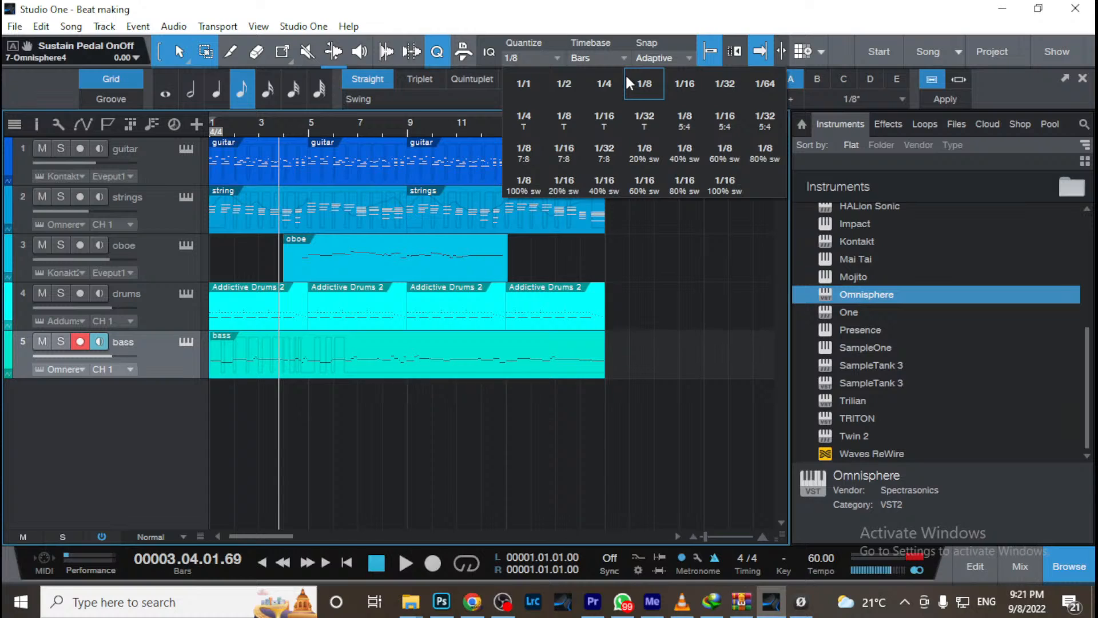
pyautogui.click(593, 11)
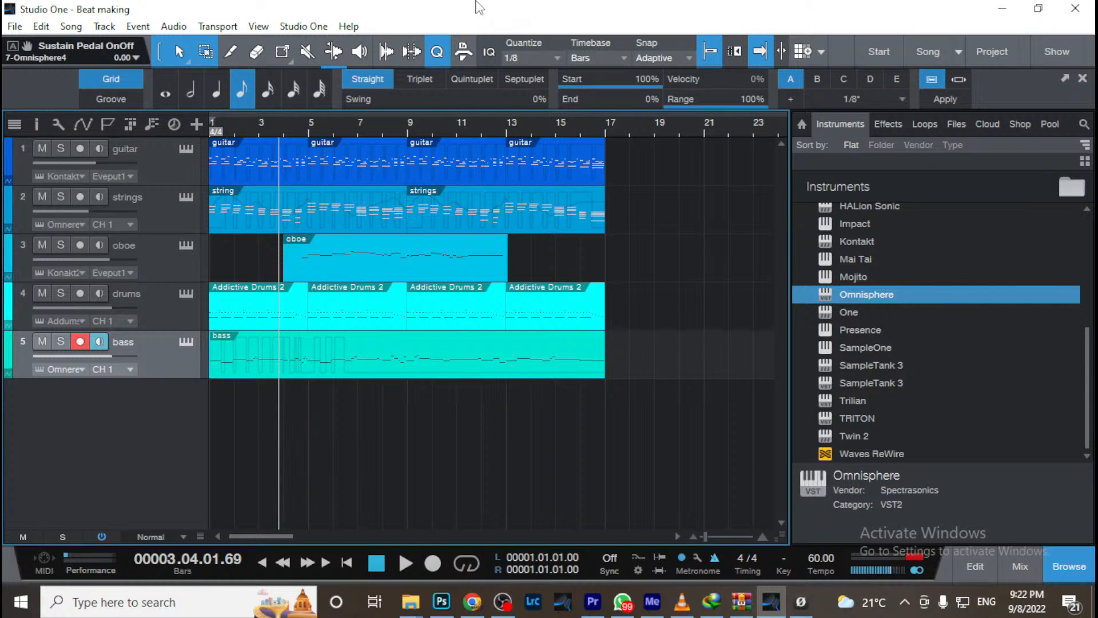
# Open the bass part in the note editor and play back its notes from bar 2 into bar 3
pyautogui.moveTo(236, 125); pyautogui.dragTo(523, 165)
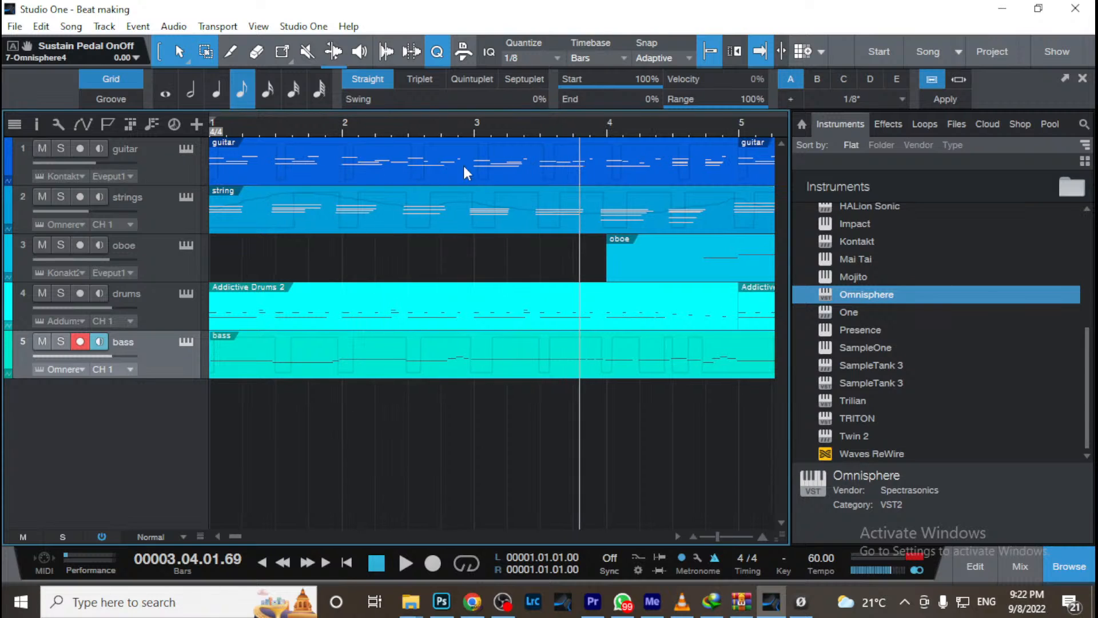
pyautogui.doubleClick(374, 370)
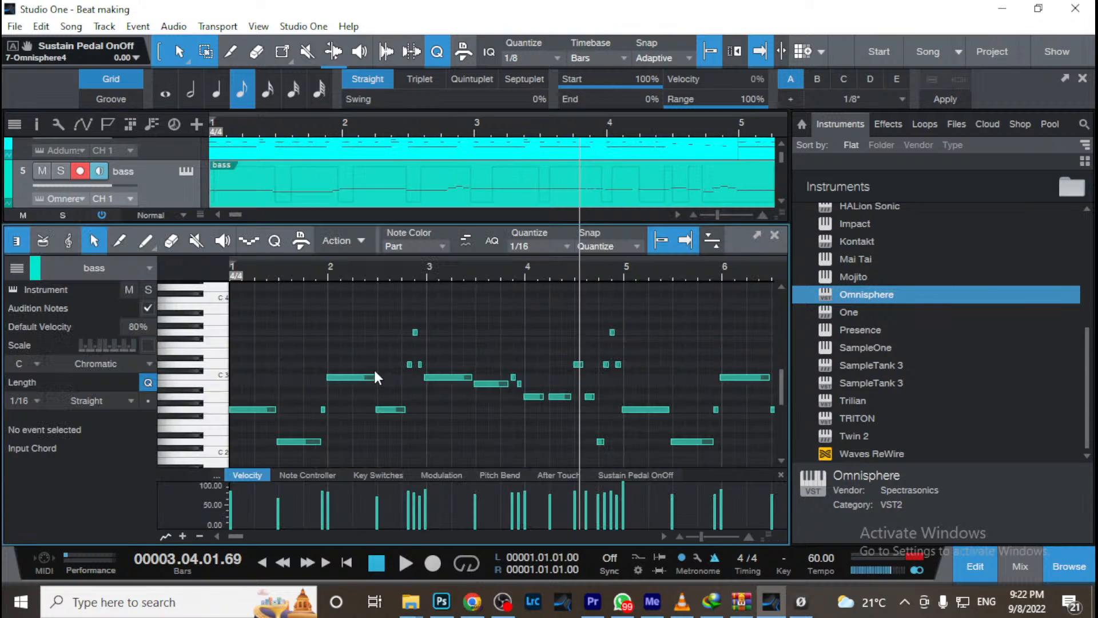
pyautogui.moveTo(422, 293); pyautogui.dragTo(476, 290)
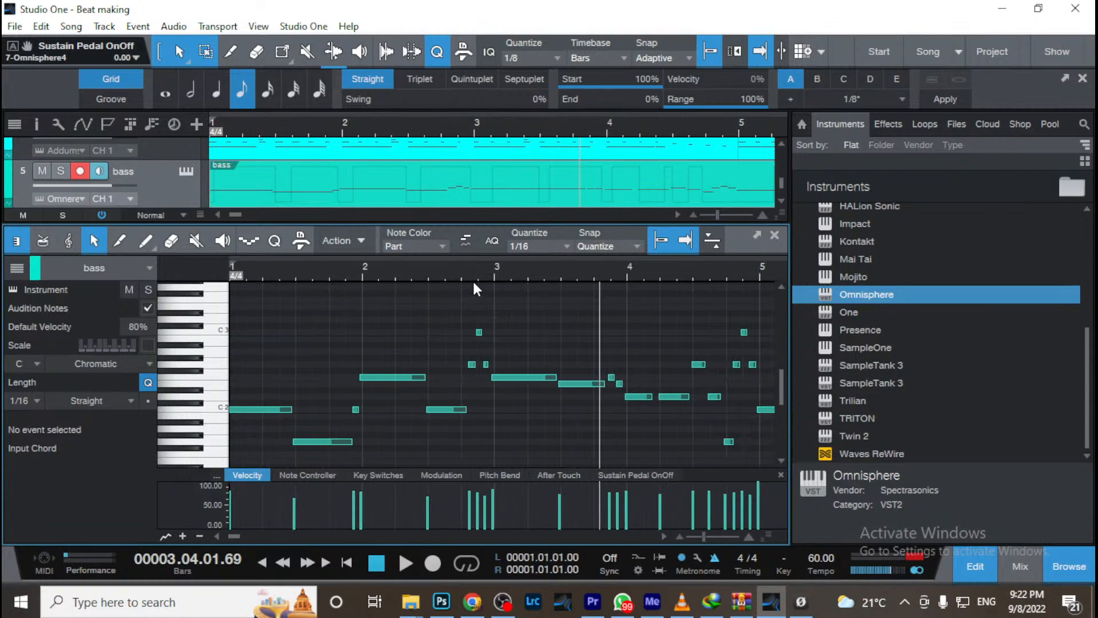
pyautogui.moveTo(537, 265); pyautogui.dragTo(498, 272)
pyautogui.click(376, 269)
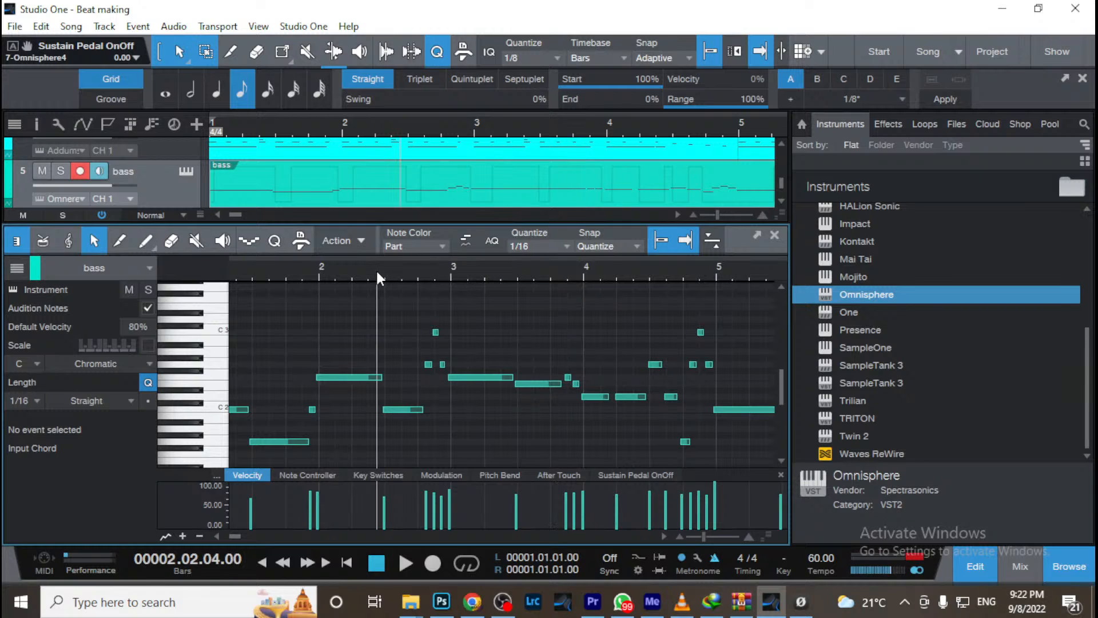
pyautogui.press('space')
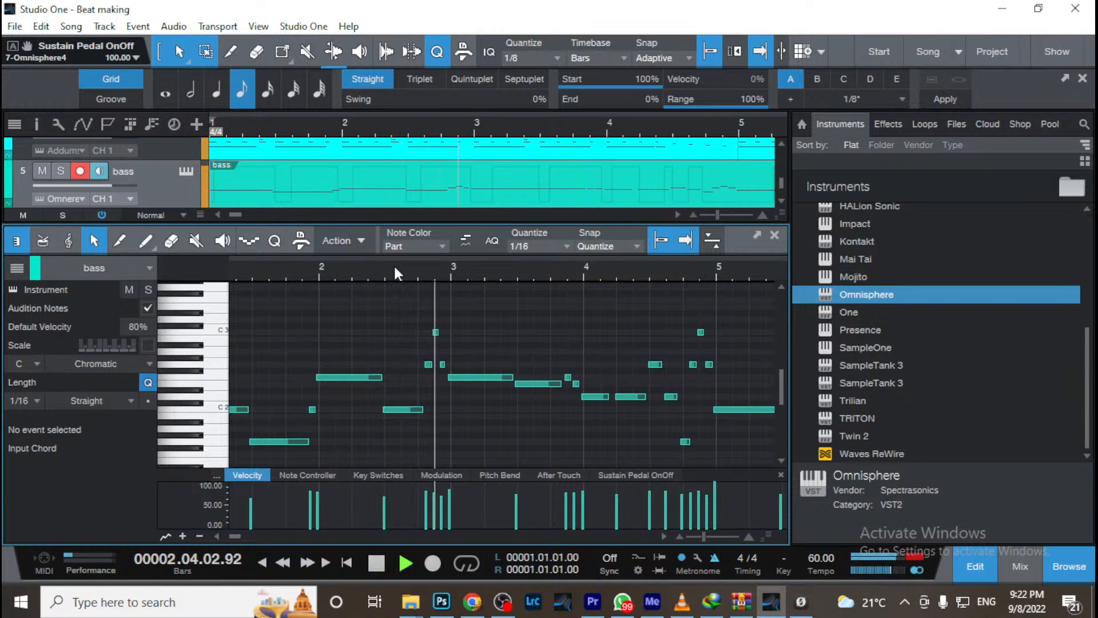
pyautogui.press('space')
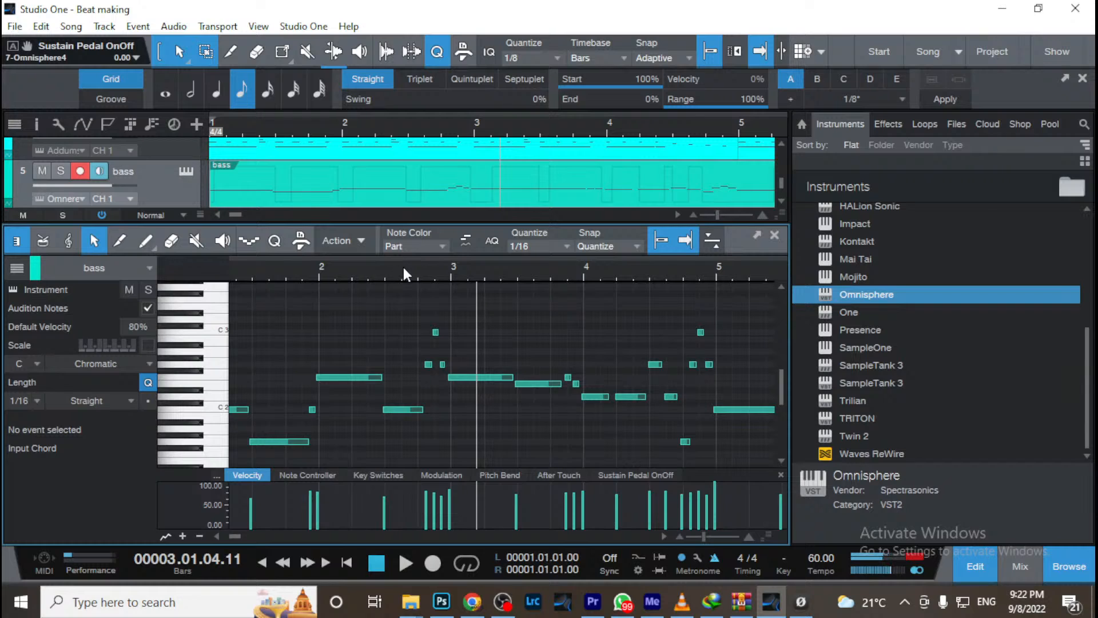
# Select all the bass notes and quantize them to 1/4
pyautogui.moveTo(403, 266); pyautogui.dragTo(428, 267)
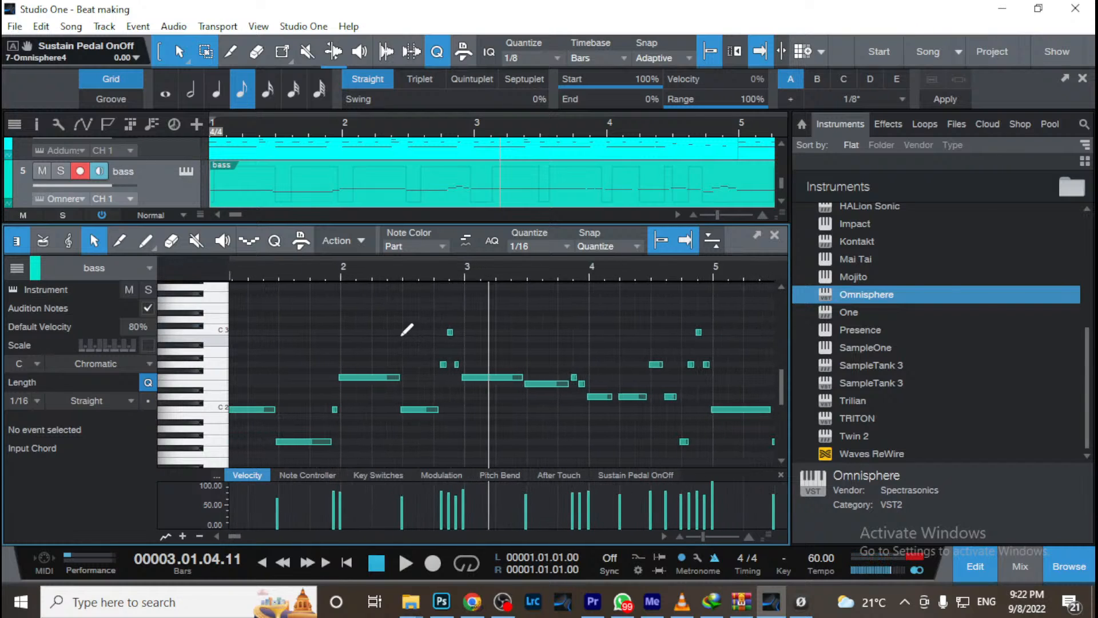
pyautogui.hotkey('ctrl', 'a')
pyautogui.click(524, 243)
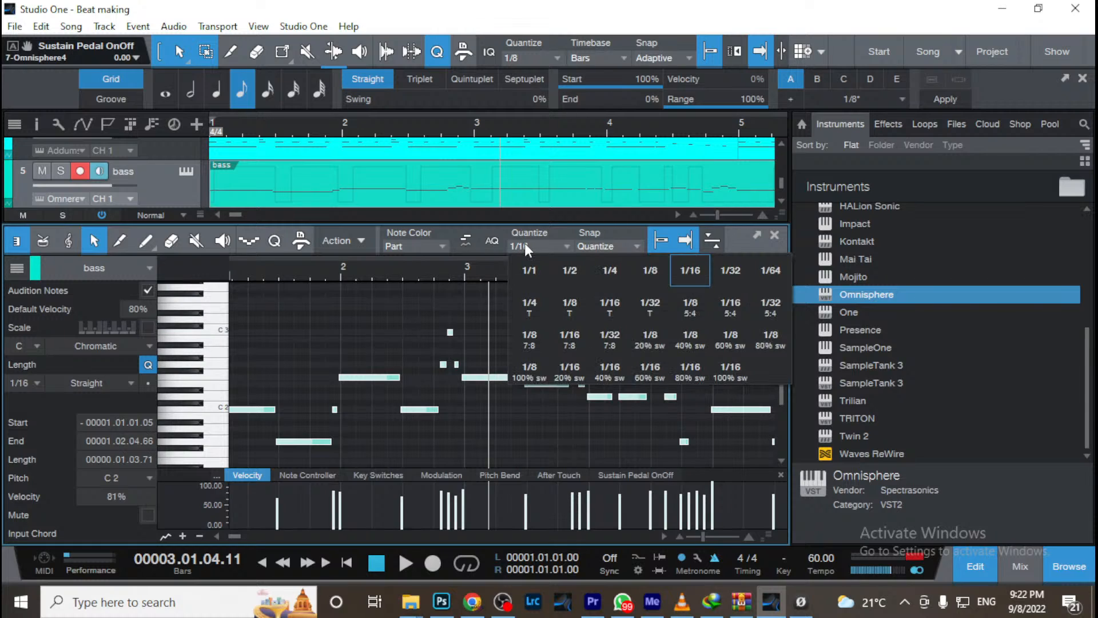
pyautogui.click(615, 272)
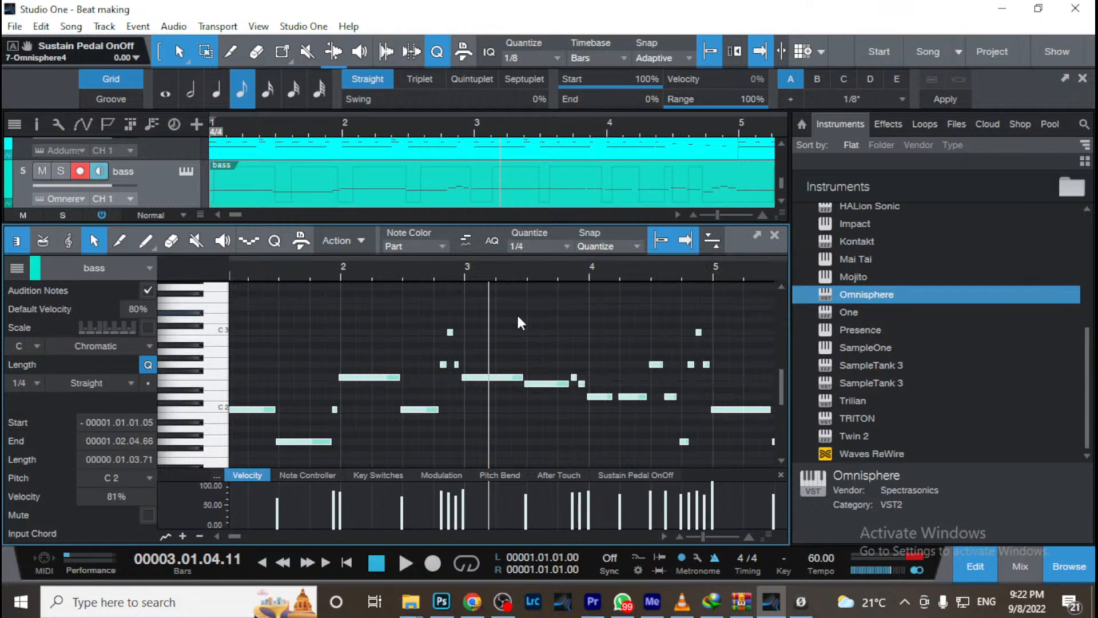
pyautogui.press('q')
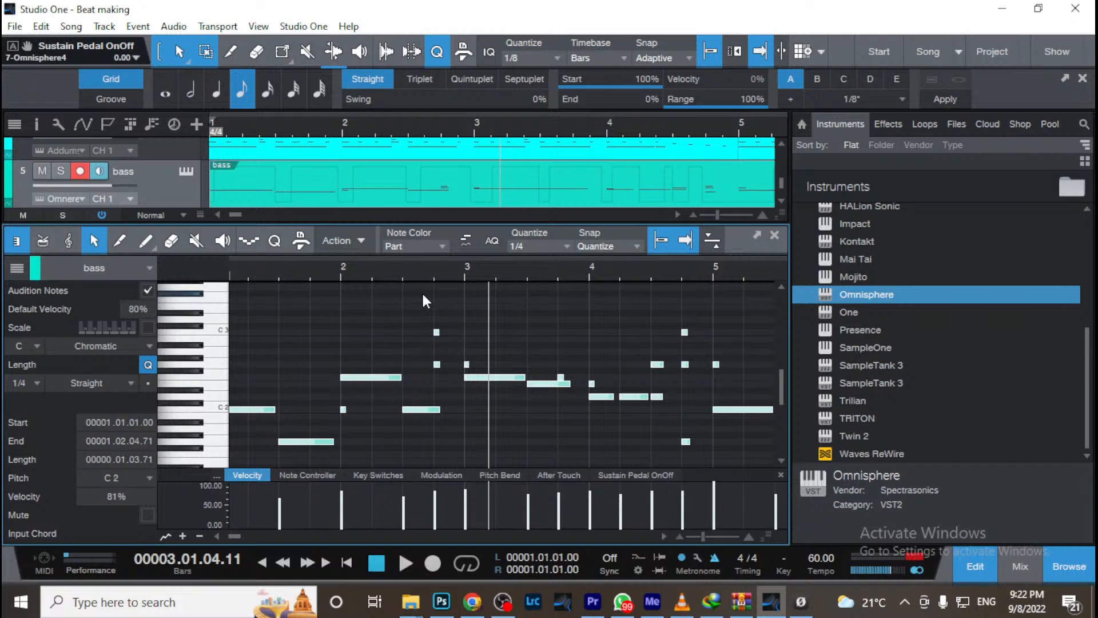
# Play back the 1/4-quantized bass from the song start into bar 4 and undo the quantization
pyautogui.press('KP_Subtract')
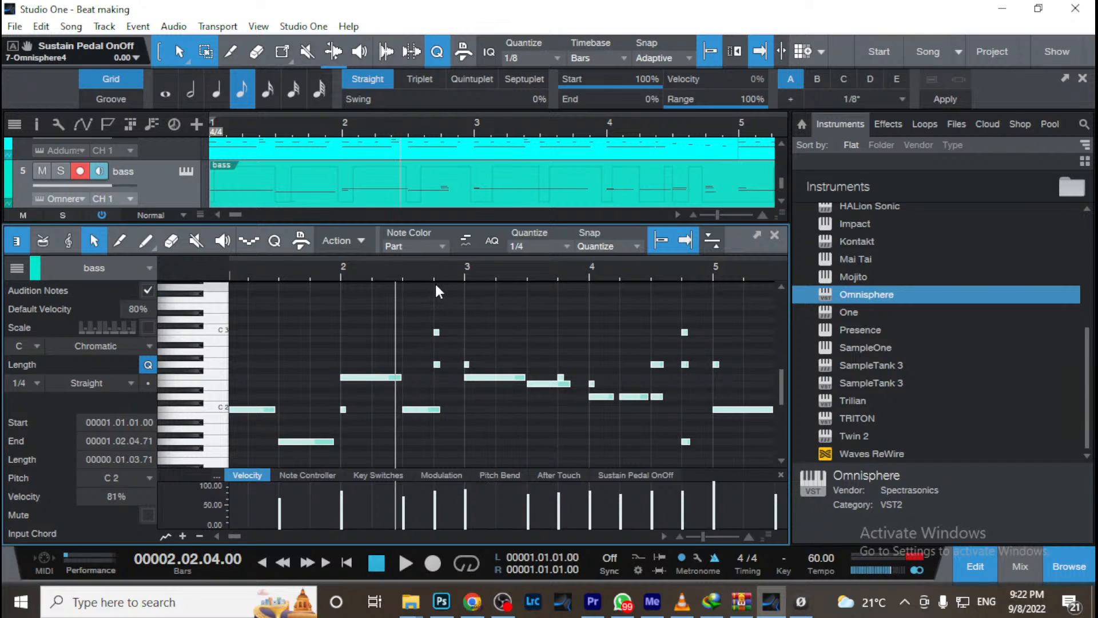
pyautogui.press('KP_Decimal')
pyautogui.press('space')
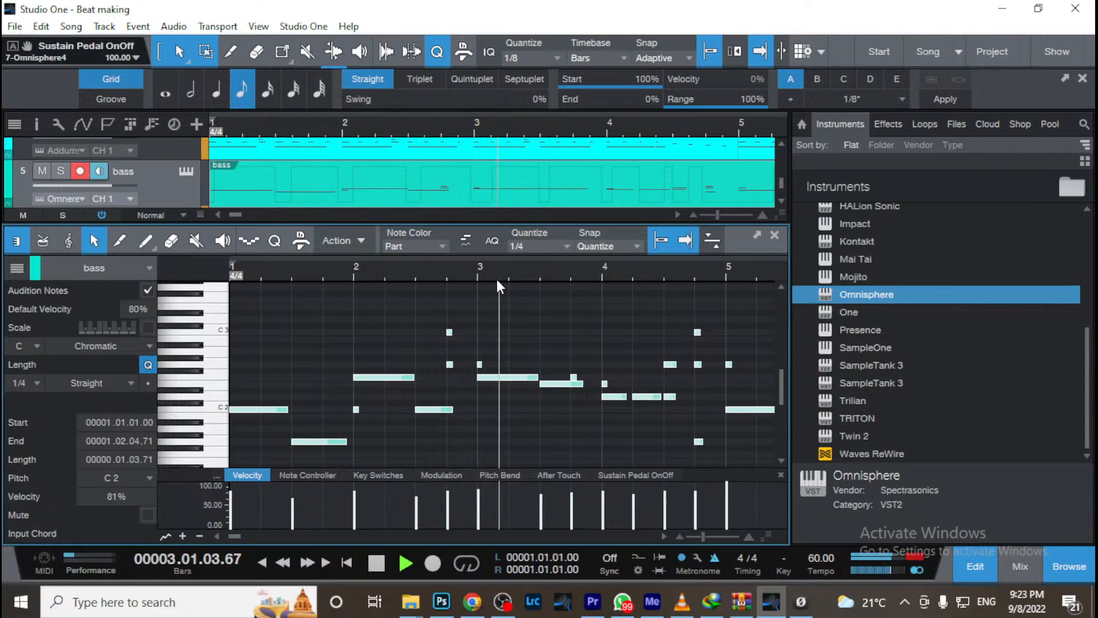
pyautogui.moveTo(506, 276); pyautogui.dragTo(375, 277)
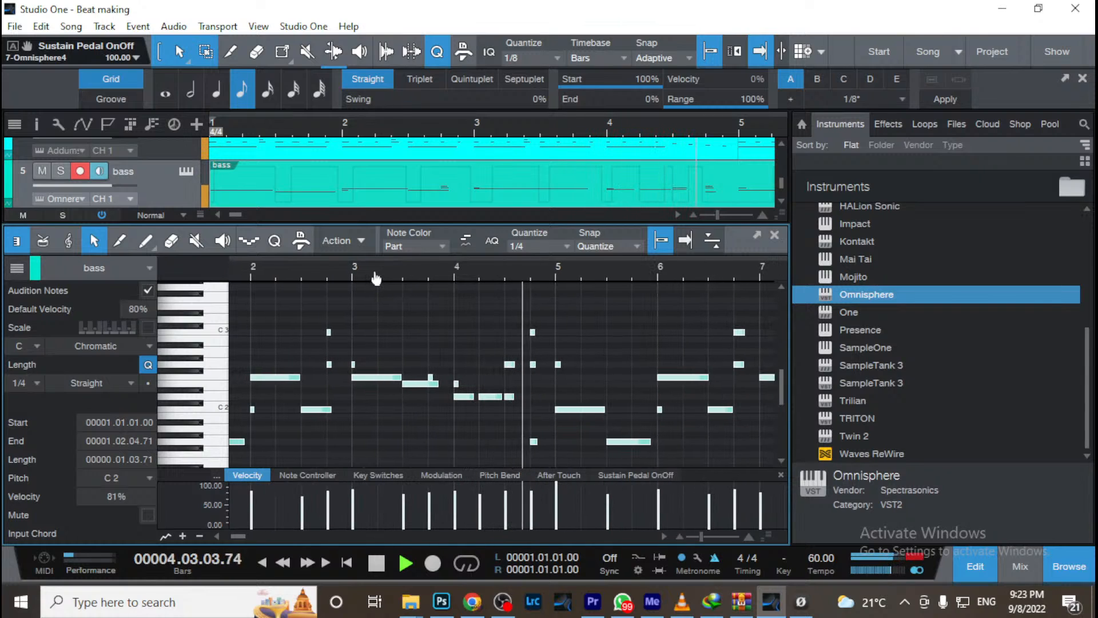
pyautogui.press('space')
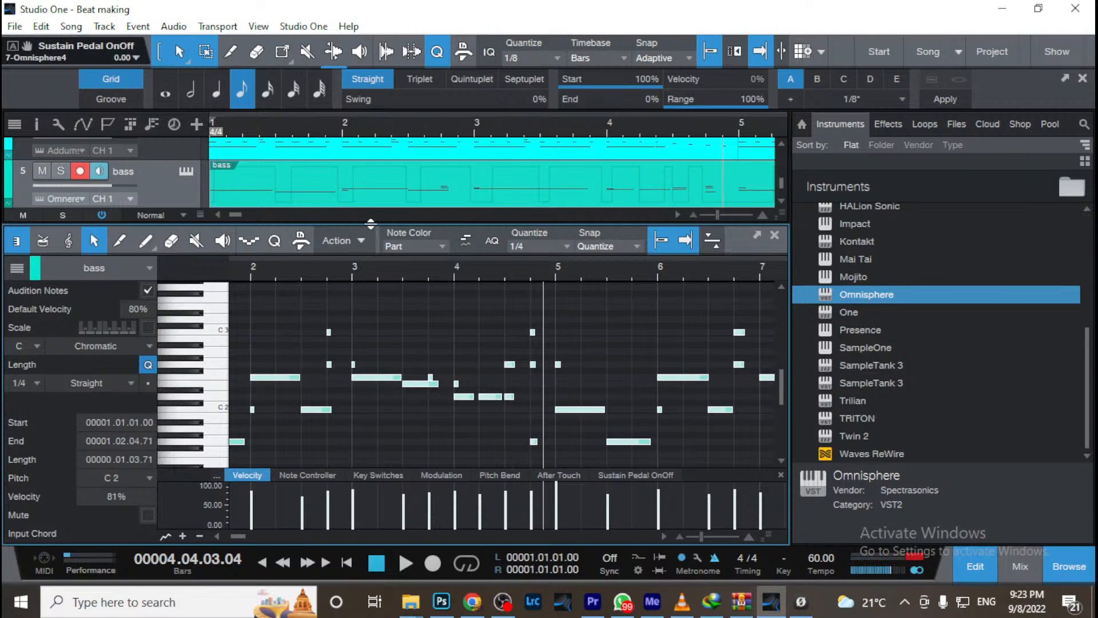
pyautogui.hotkey('ctrl', 'z')
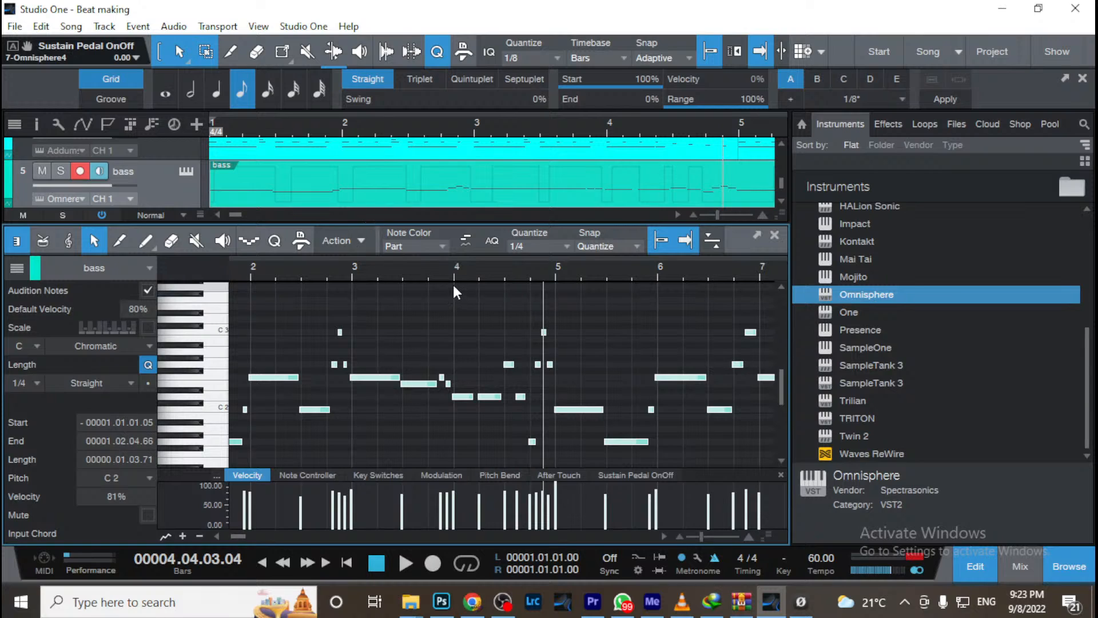
# Return the playhead to the song start and quantize all the bass notes to 1/8
pyautogui.press(',')
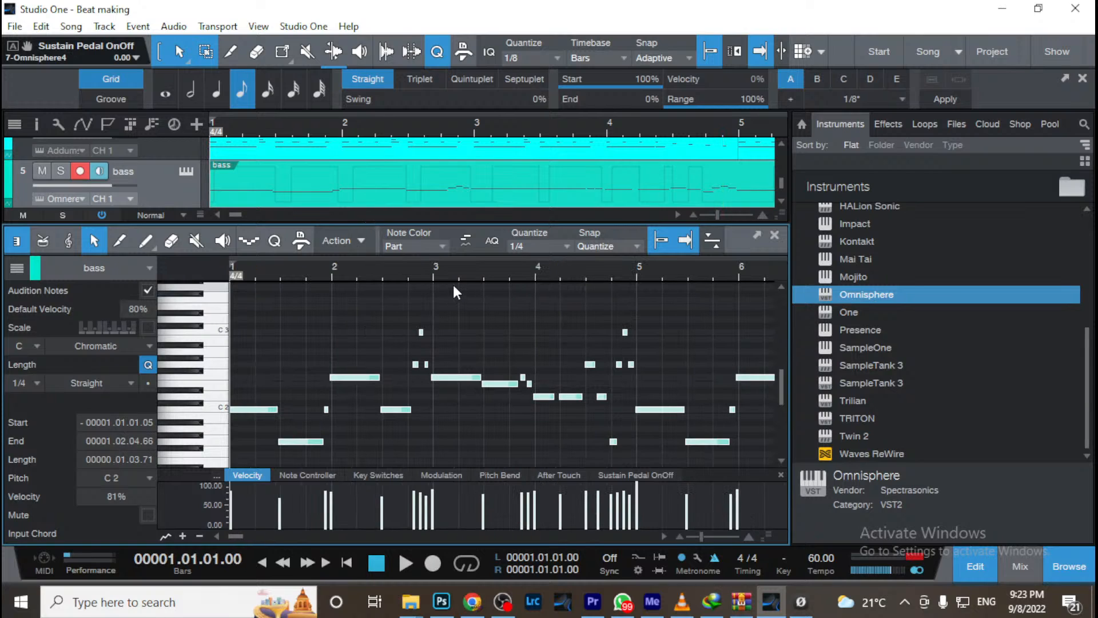
pyautogui.click(542, 249)
pyautogui.click(644, 276)
pyautogui.press('q')
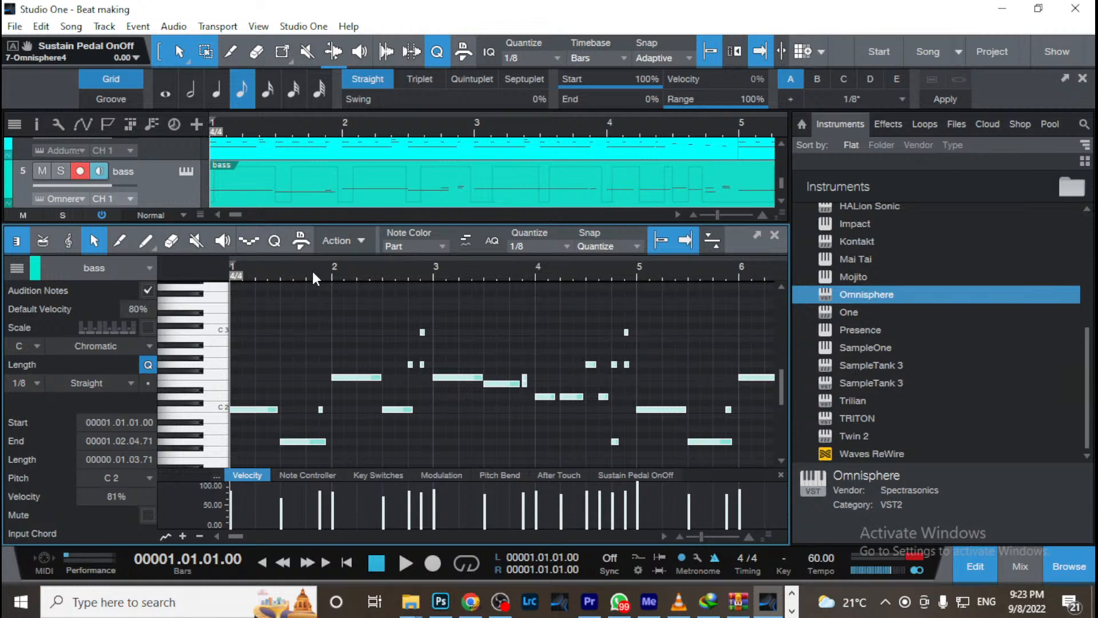
# Play back the 1/8-quantized bass into bar 3, inspect the short notes before bar 3 and undo the quantization
pyautogui.press('space')
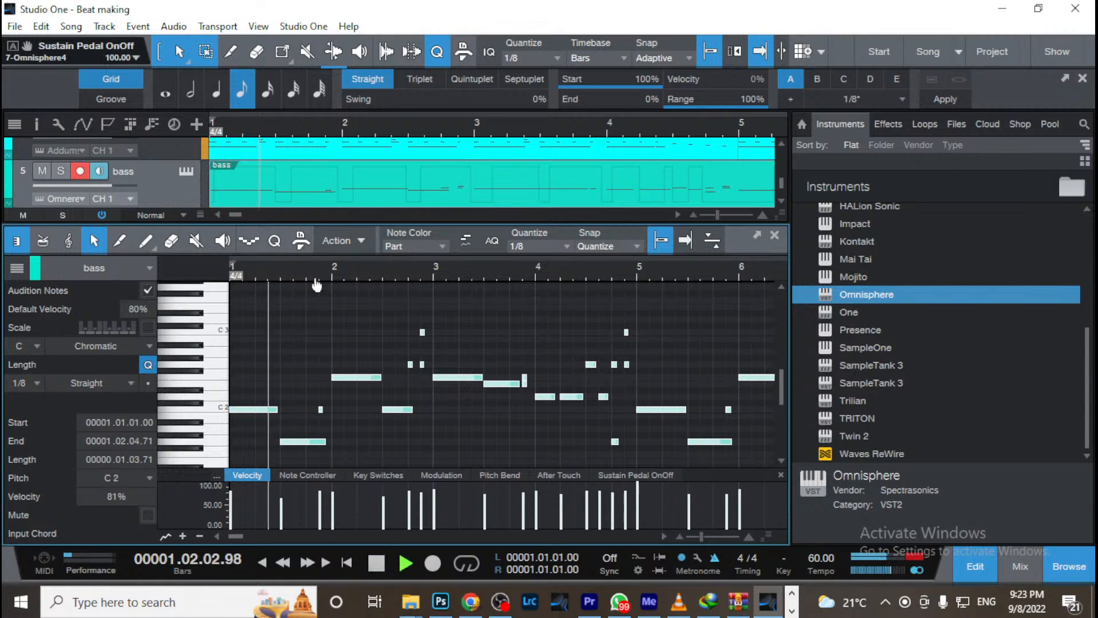
pyautogui.moveTo(317, 284); pyautogui.dragTo(307, 297)
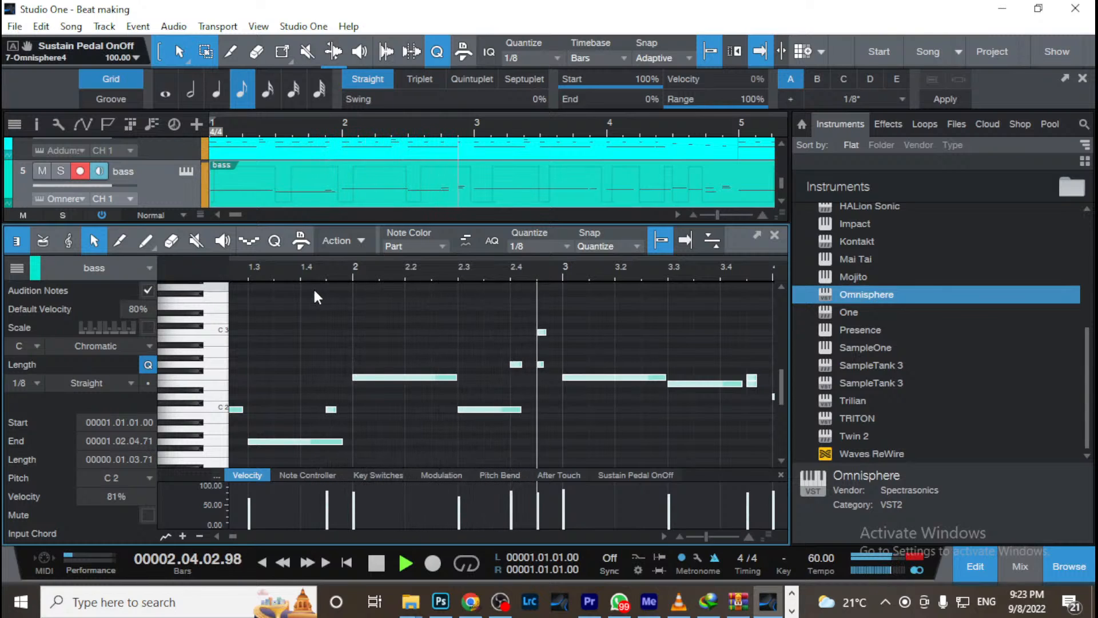
pyautogui.press('space')
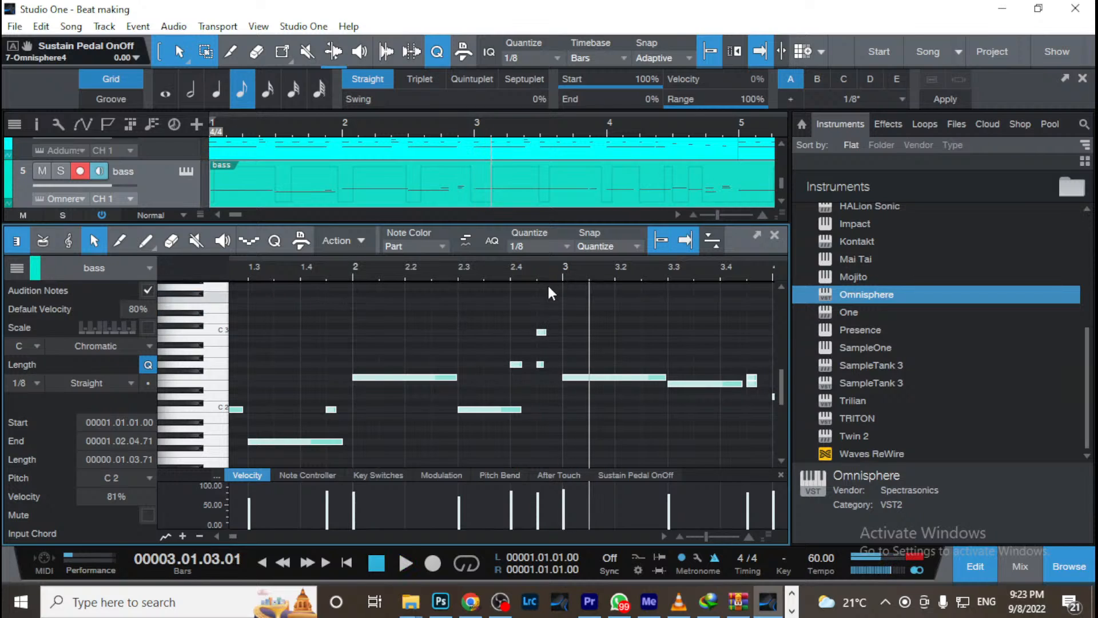
pyautogui.keyDown('ctrl'); pyautogui.scroll(3, 549, 286); pyautogui.keyUp('ctrl')
pyautogui.keyDown('ctrl'); pyautogui.scroll(-2, 536, 314); pyautogui.keyUp('ctrl')
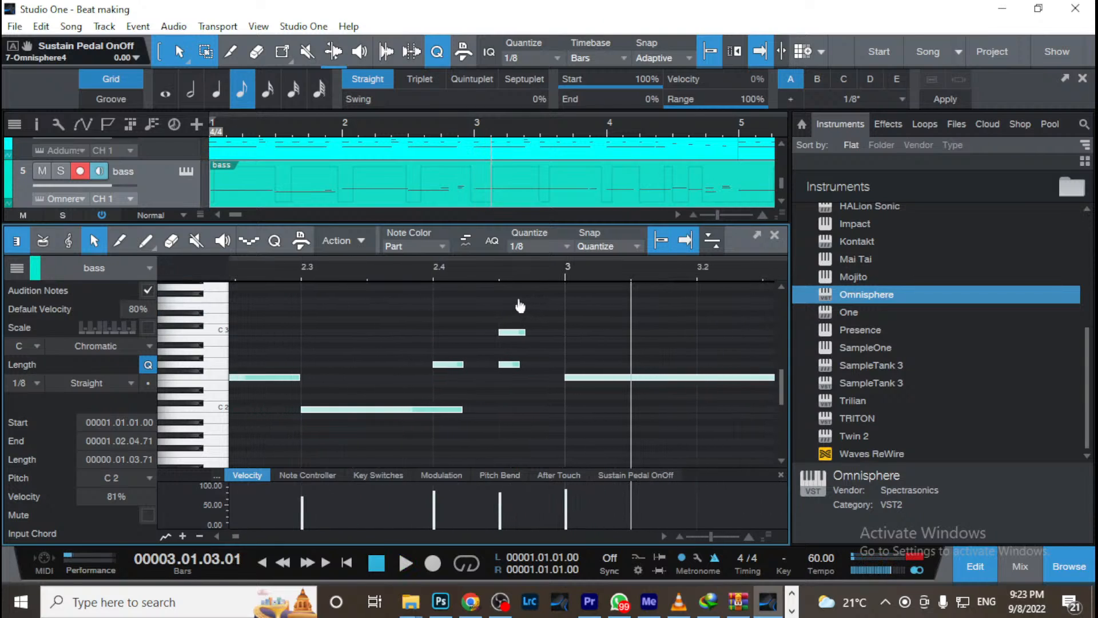
pyautogui.hotkey('ctrl', 'z')
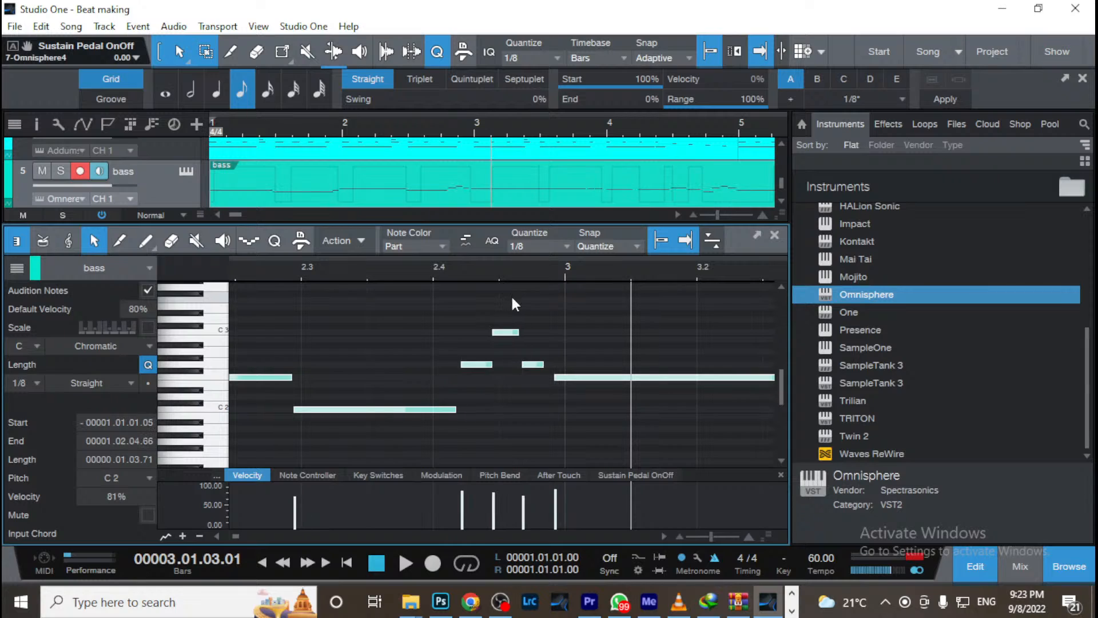
# Quantize all the selected bass notes to 1/16 and return the playhead to the song start
pyautogui.click(528, 250)
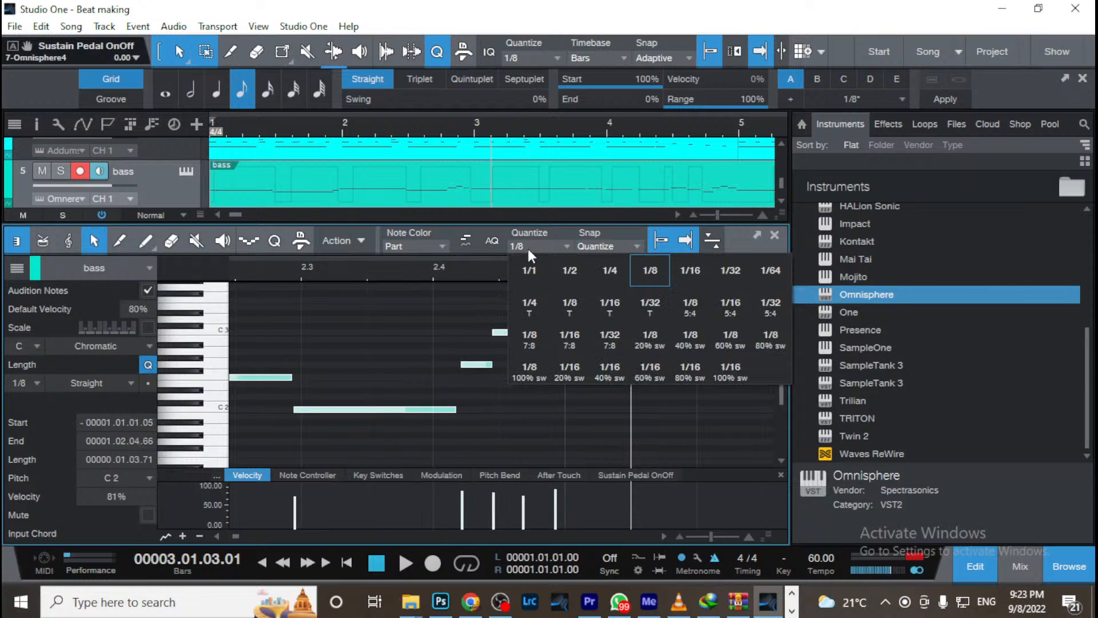
pyautogui.click(668, 280)
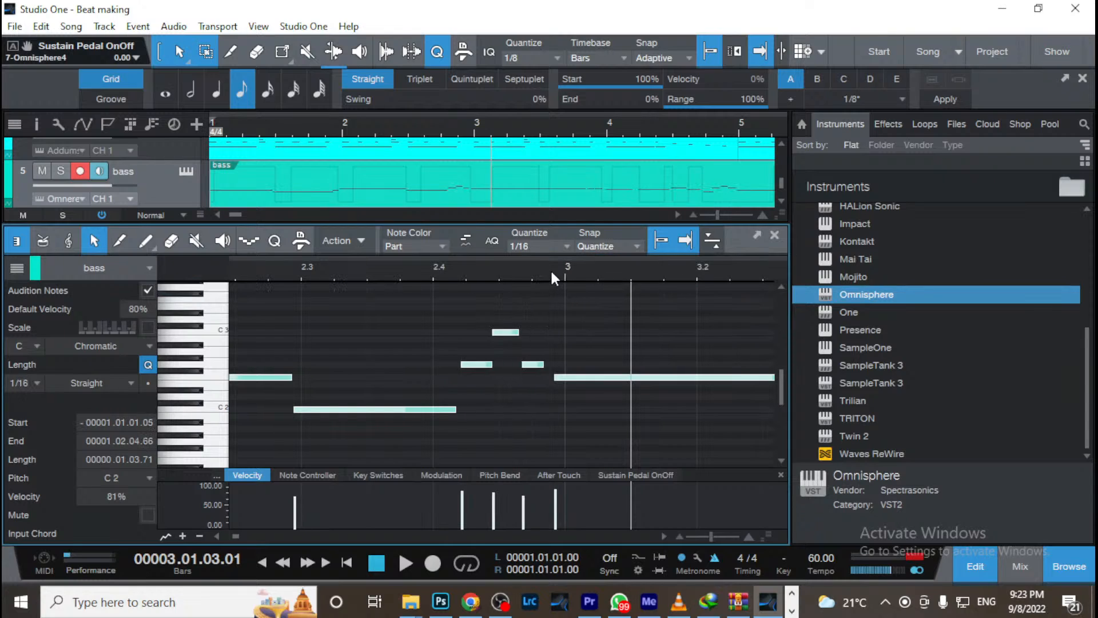
pyautogui.moveTo(550, 269); pyautogui.dragTo(476, 221)
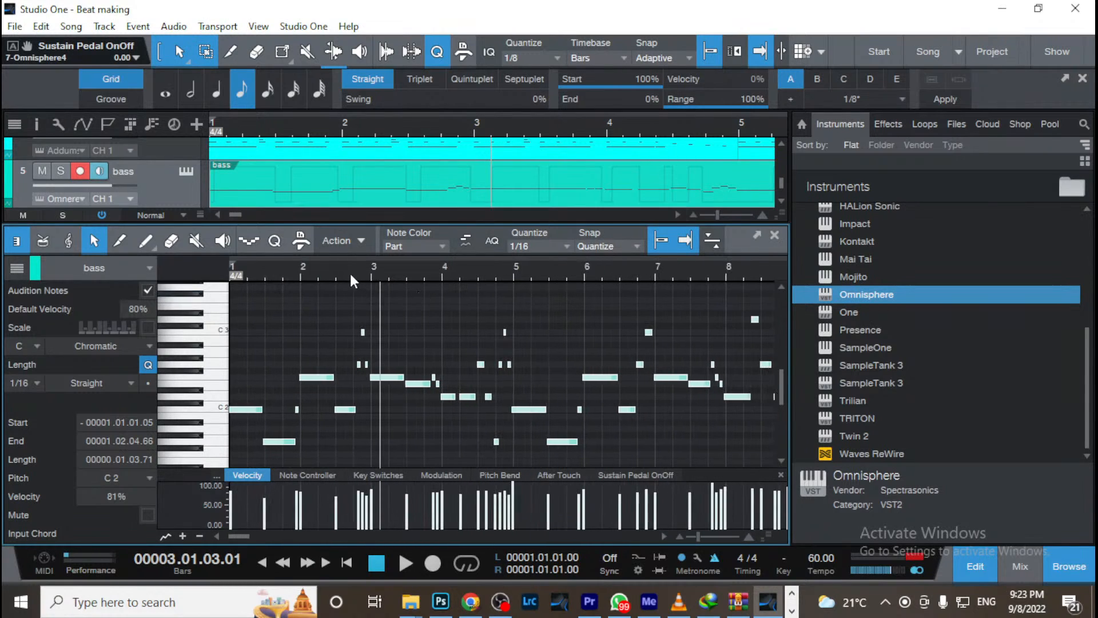
pyautogui.moveTo(351, 273); pyautogui.dragTo(496, 310)
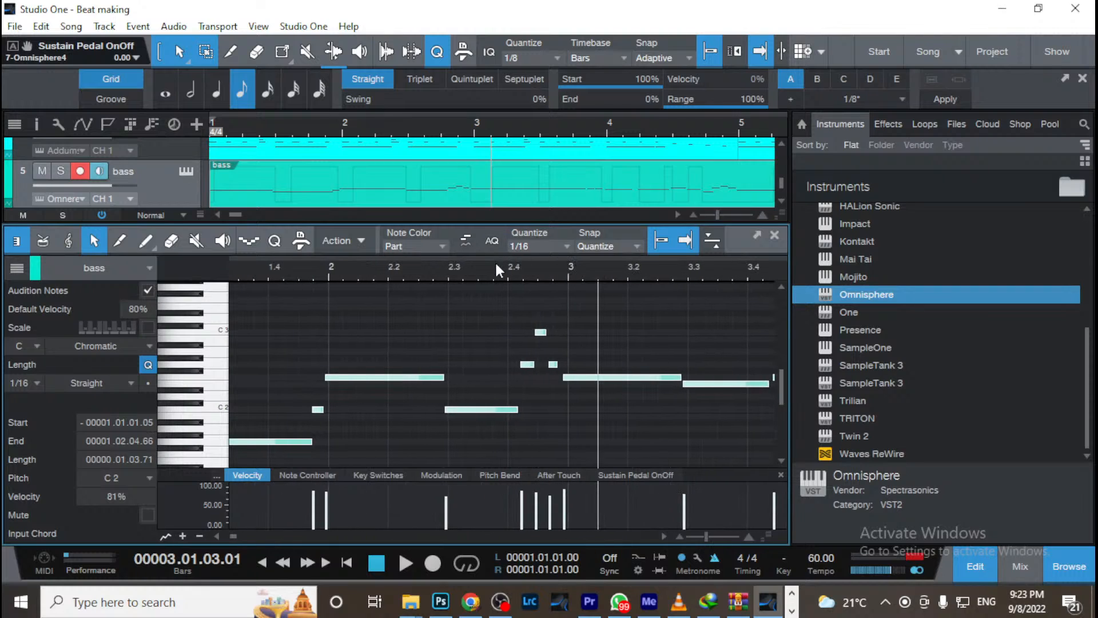
pyautogui.press('q')
pyautogui.press('Home')
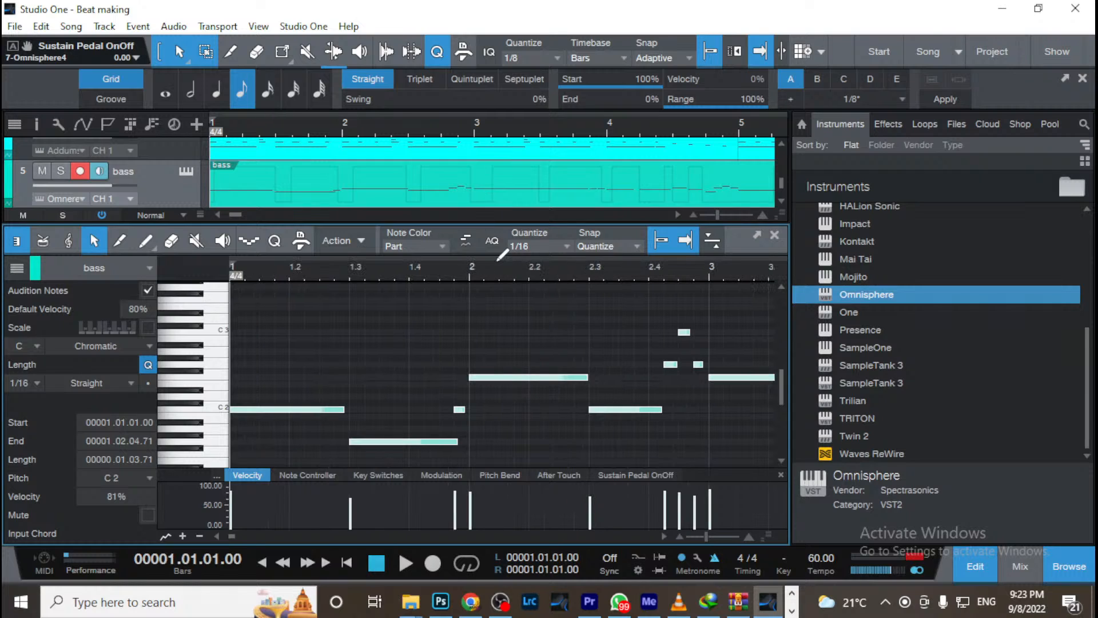
# Play back the 1/16-quantized bass from the song start into bar 13, following its notes in the editor
pyautogui.press('space')
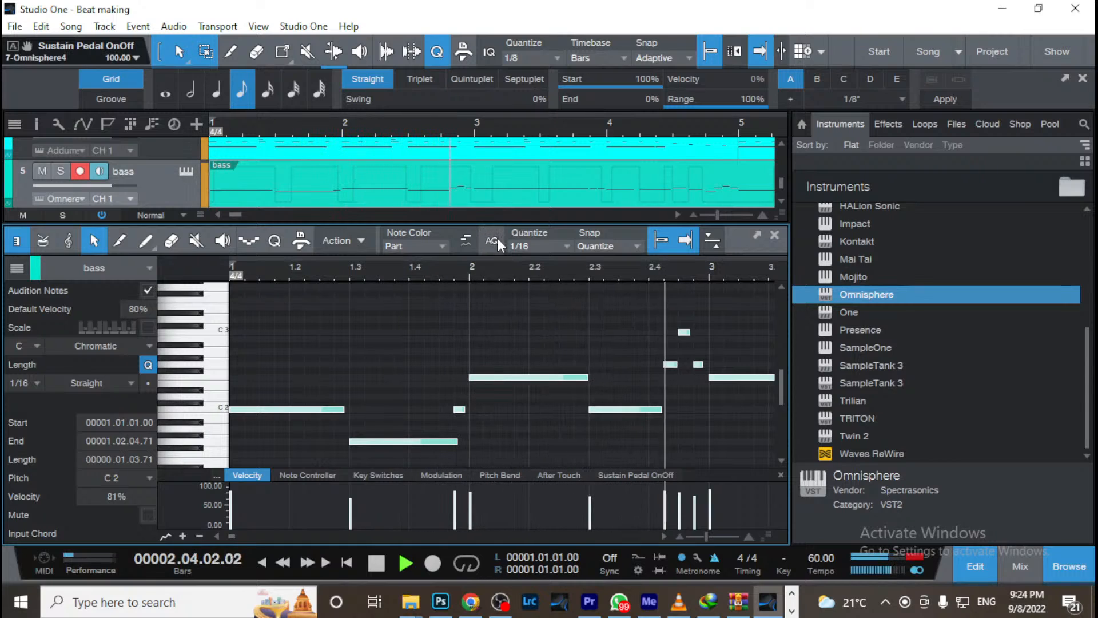
pyautogui.press('w')
pyautogui.press('w')
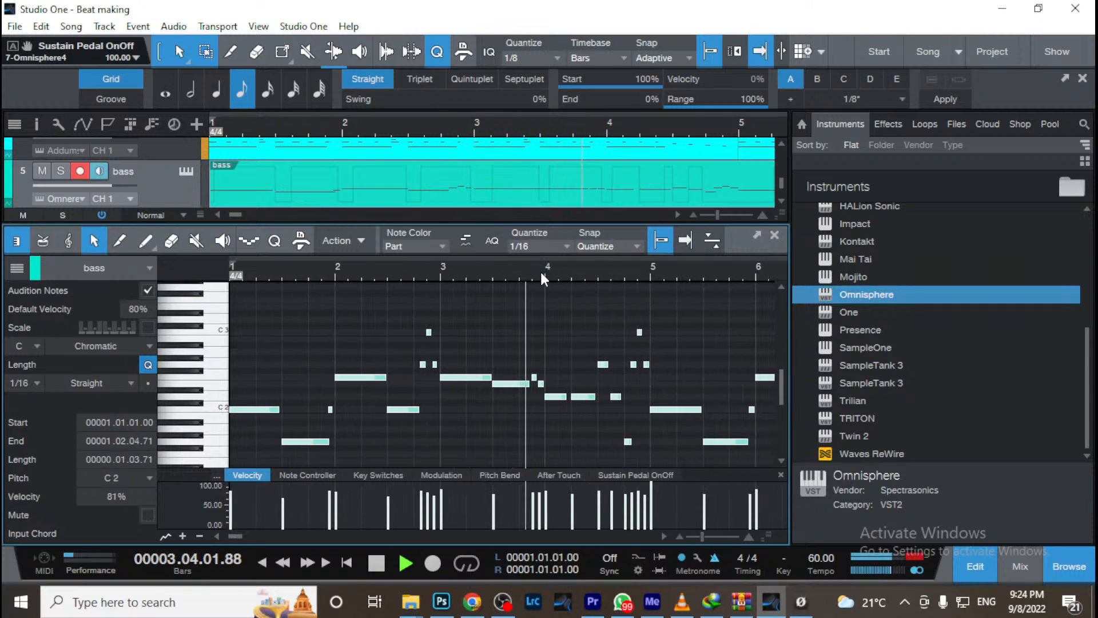
pyautogui.press('e')
pyautogui.press('e')
pyautogui.press('e')
pyautogui.press('e')
pyautogui.press('w')
pyautogui.press('w')
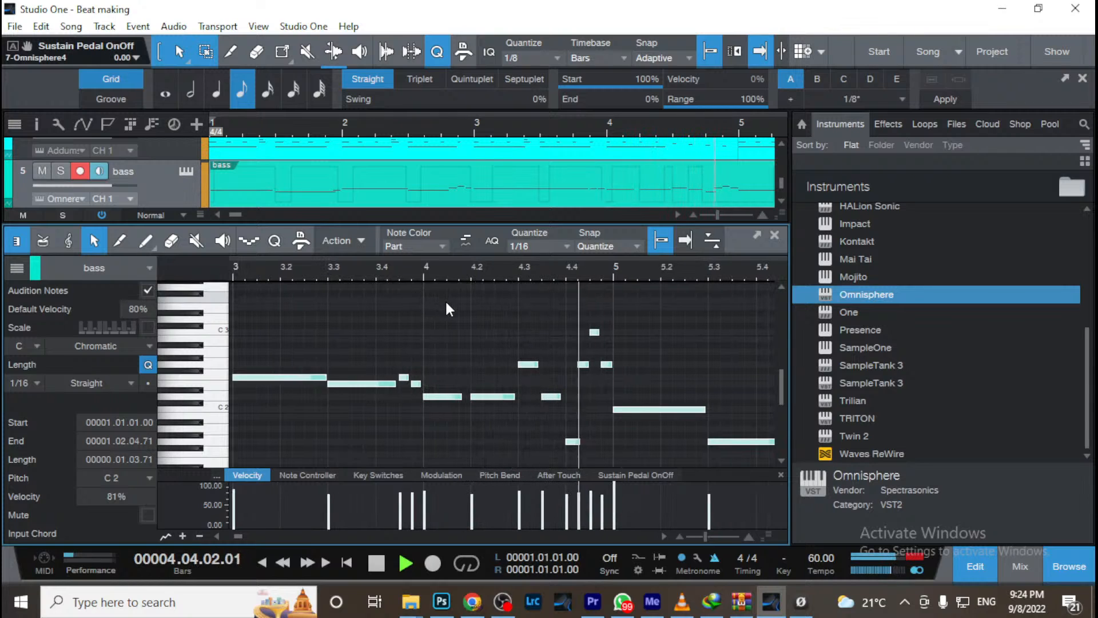
pyautogui.press('w')
pyautogui.press('w')
pyautogui.press('w')
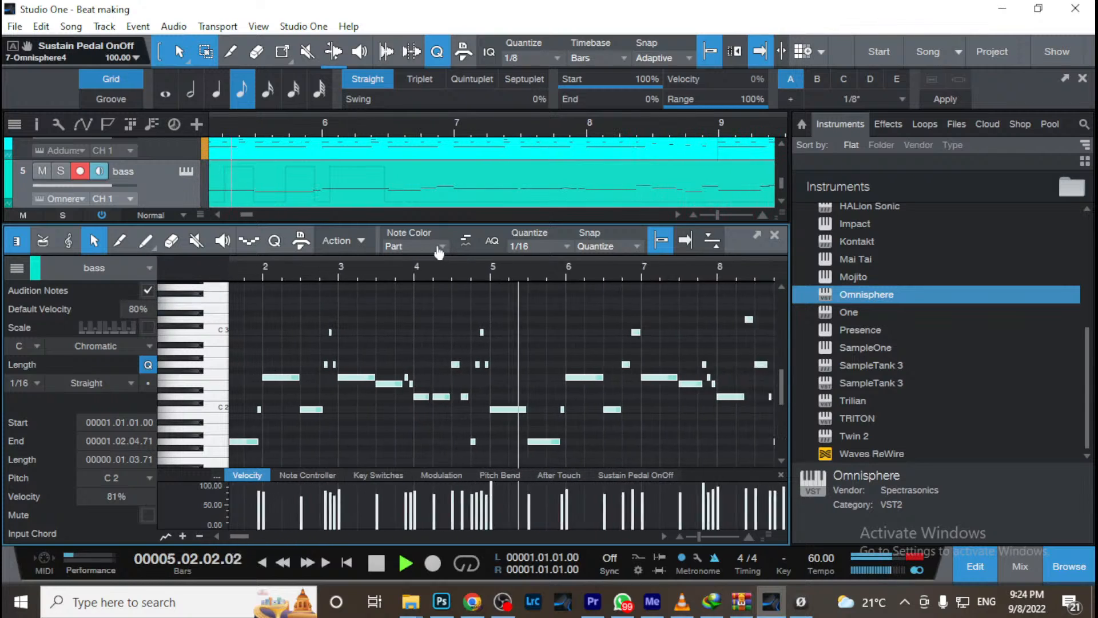
pyautogui.press('e')
pyautogui.press('e')
pyautogui.press('e')
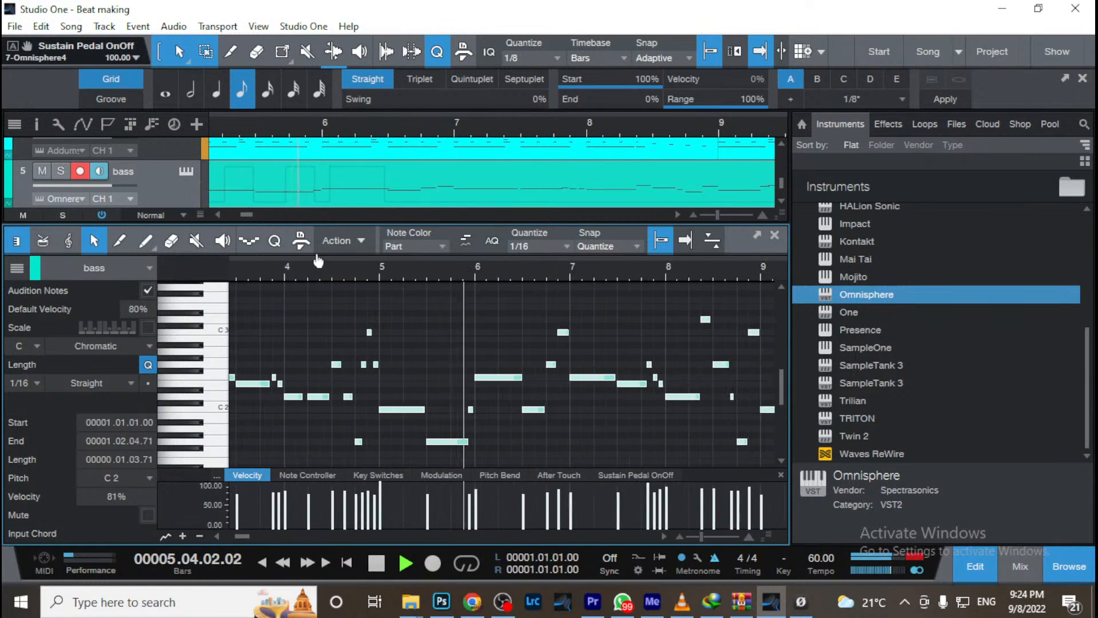
pyautogui.press('w')
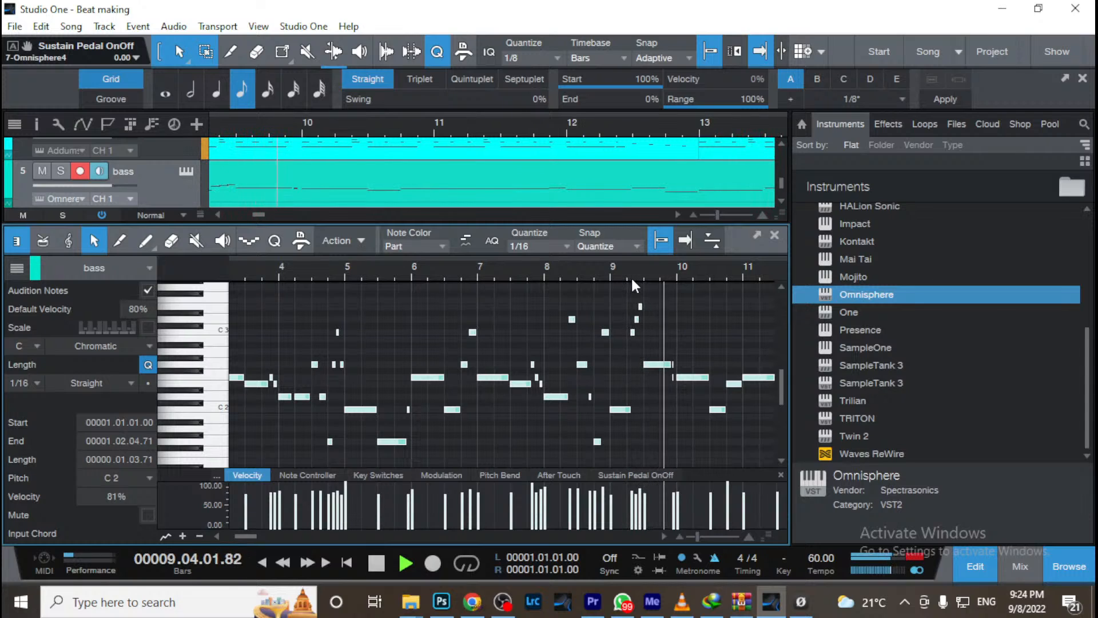
pyautogui.moveTo(631, 276); pyautogui.dragTo(536, 246)
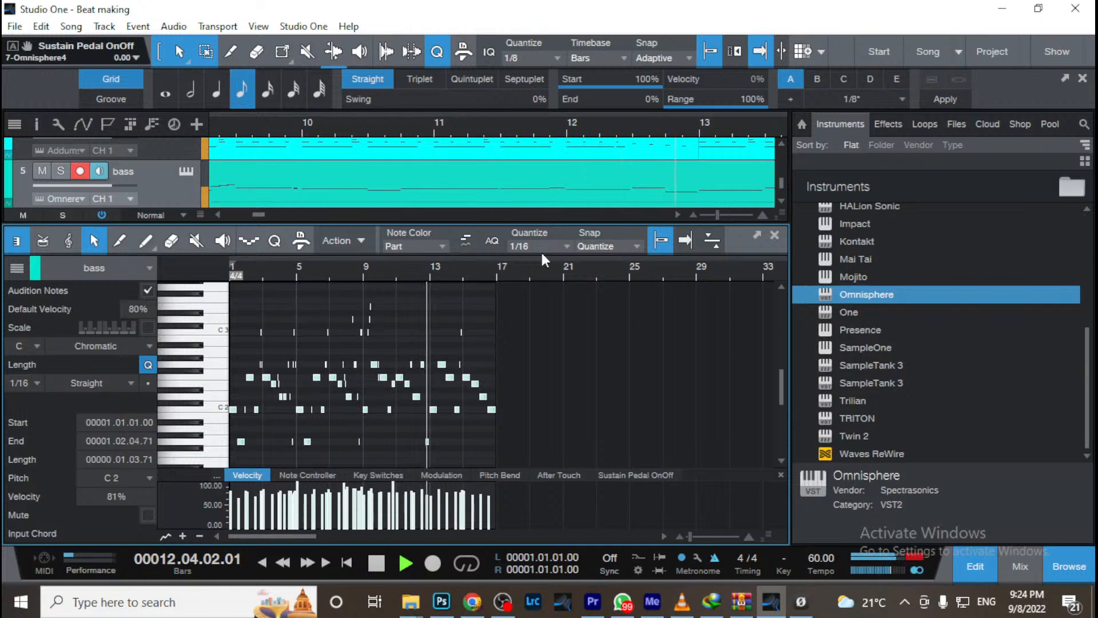
pyautogui.press('space')
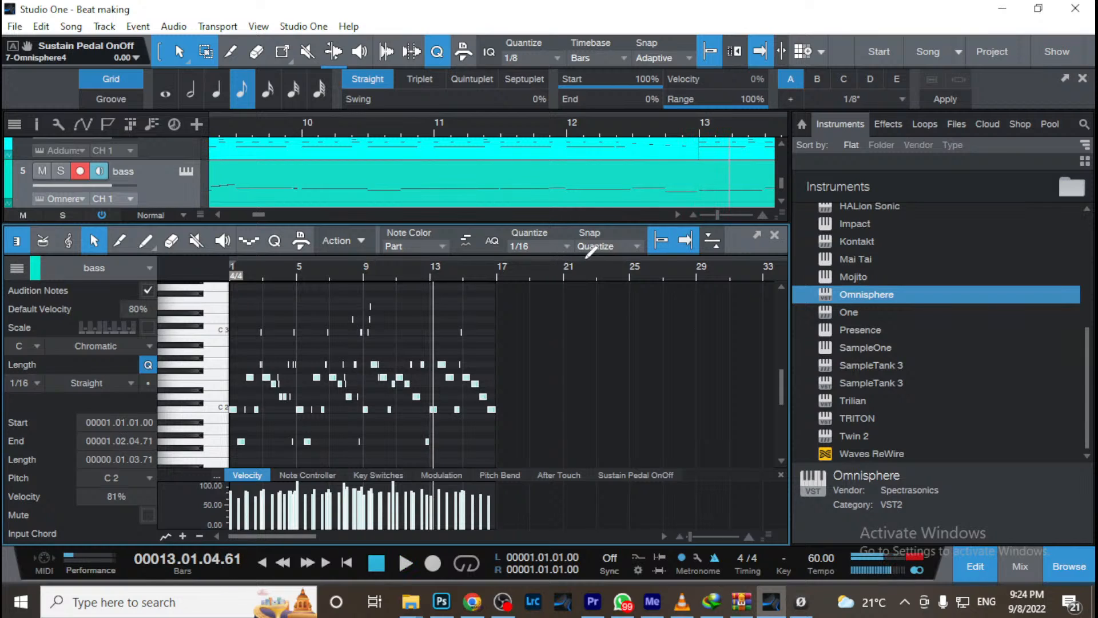
# Close the bass note editor and return the playhead to the song start
pyautogui.click(775, 236)
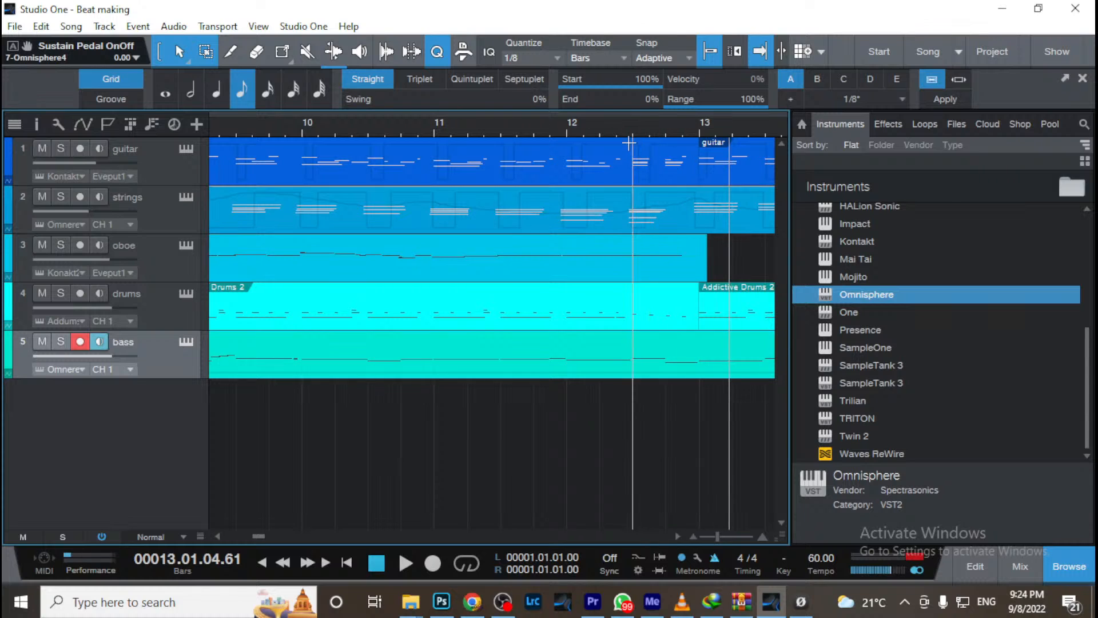
pyautogui.moveTo(623, 130); pyautogui.dragTo(499, 97)
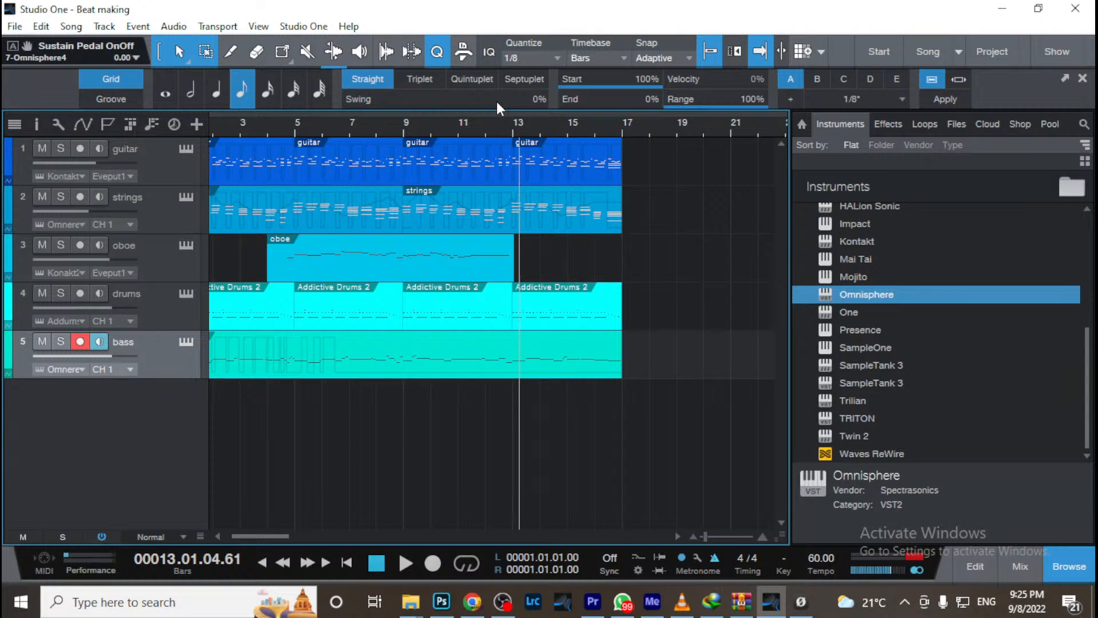
pyautogui.press(',')
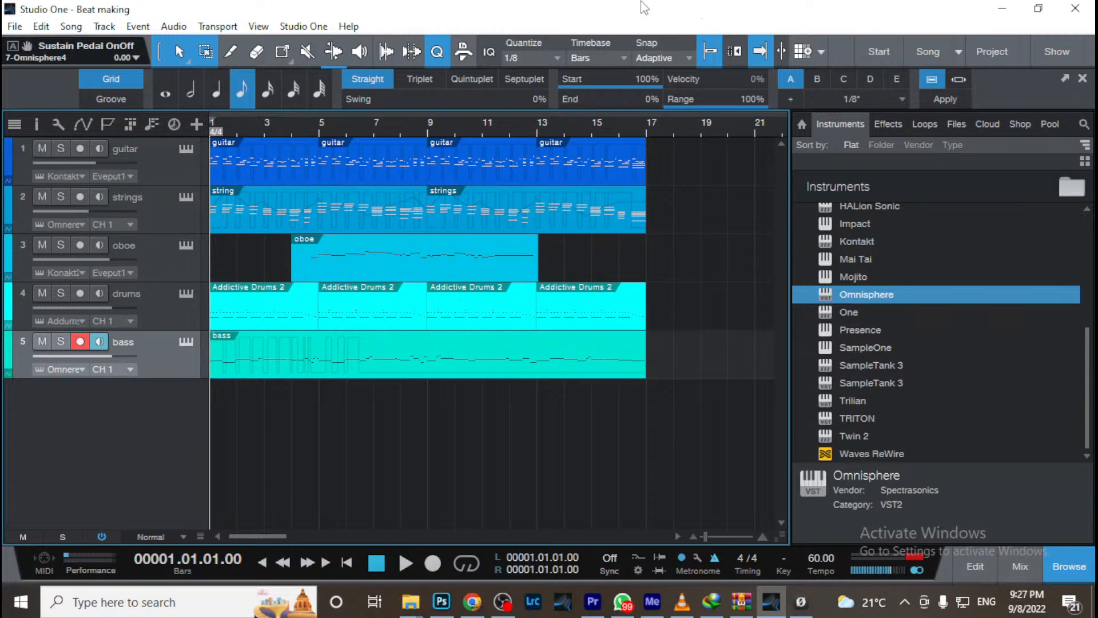
# Move the recorded bass part so that it starts at bar 17, clearing the bass track's first 16 bars
pyautogui.moveTo(472, 131); pyautogui.dragTo(374, 117)
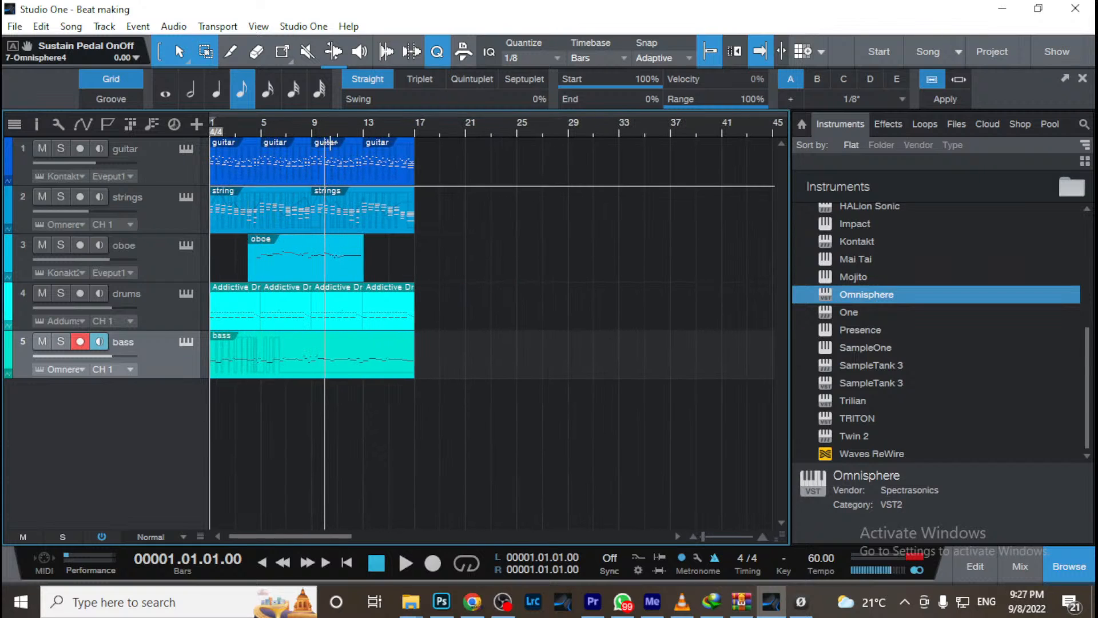
pyautogui.moveTo(320, 131); pyautogui.dragTo(473, 137)
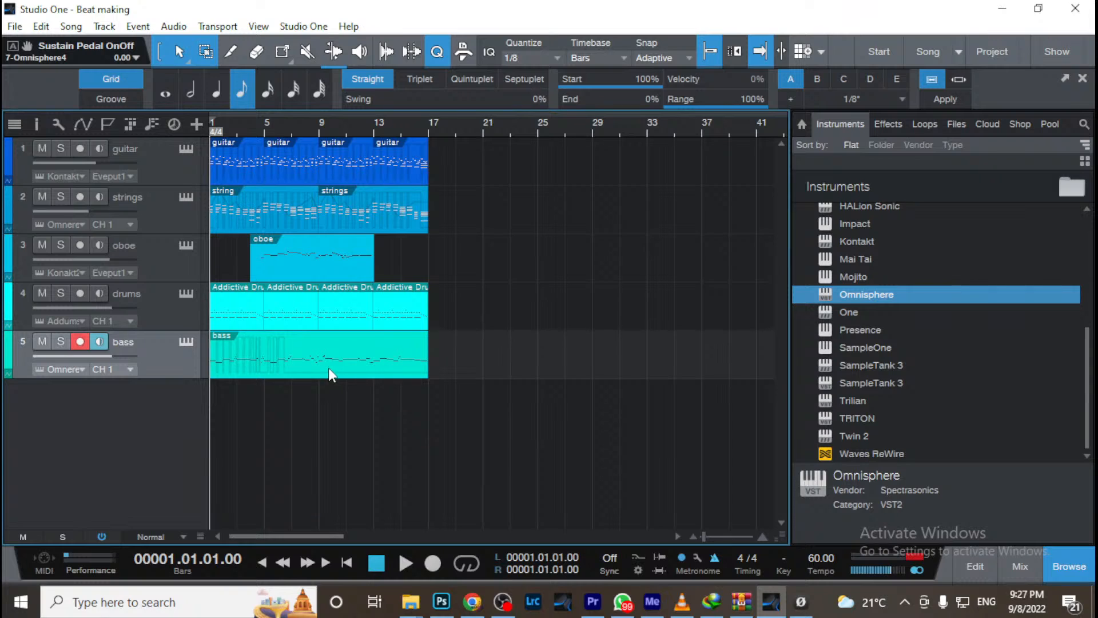
pyautogui.moveTo(304, 369); pyautogui.dragTo(516, 344)
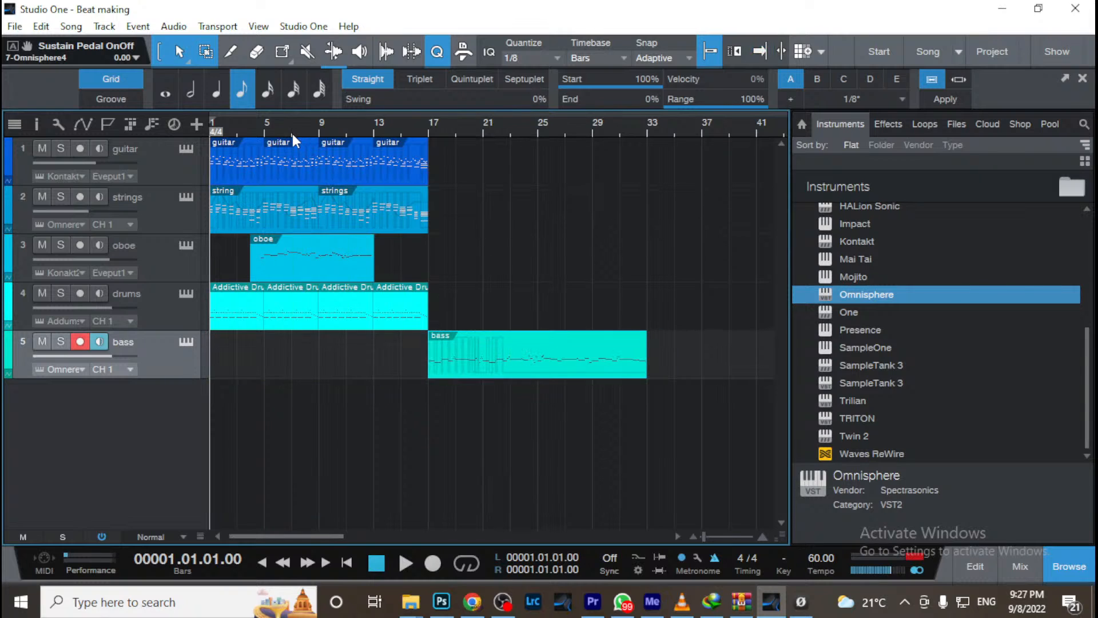
# Create an empty one-bar part at bar 1 of the bass track and open it in the note editor
pyautogui.moveTo(229, 133); pyautogui.dragTo(479, 169)
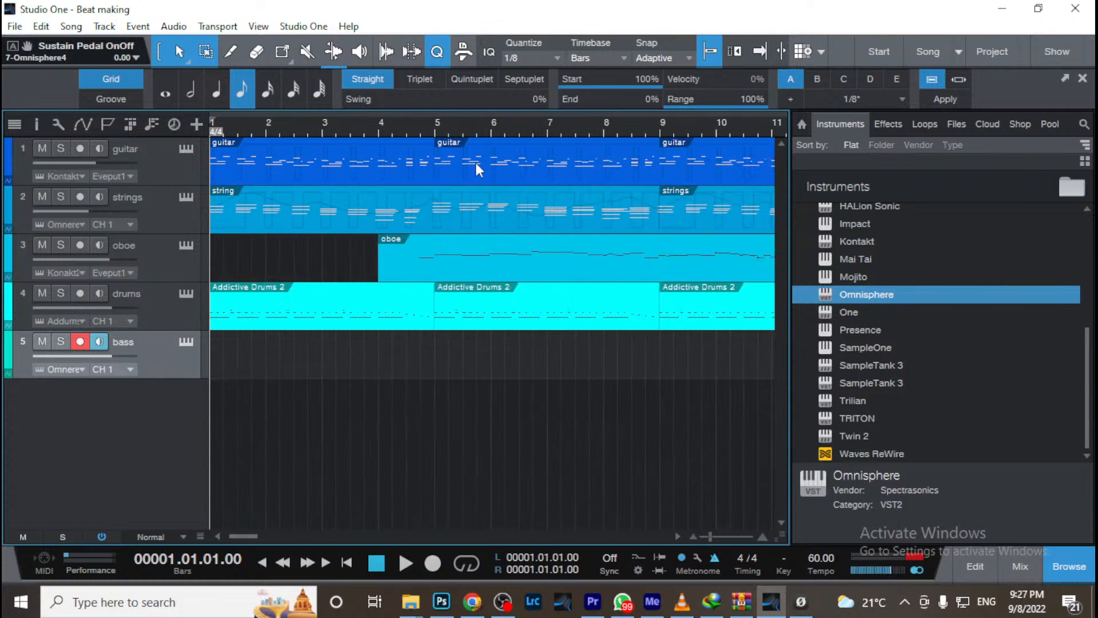
pyautogui.doubleClick(252, 359)
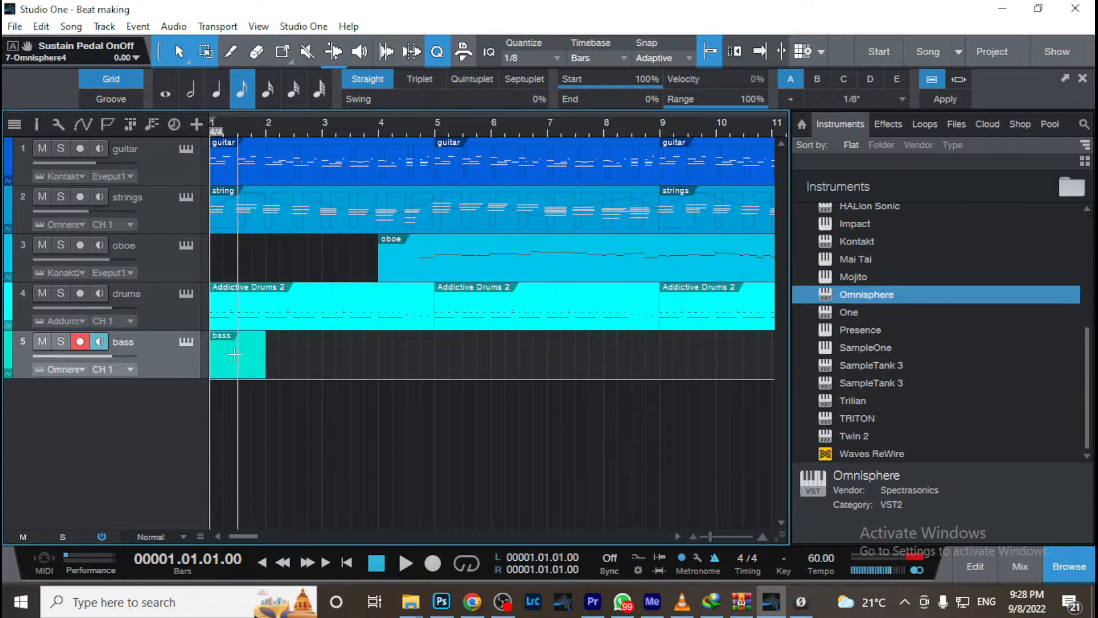
pyautogui.doubleClick(231, 360)
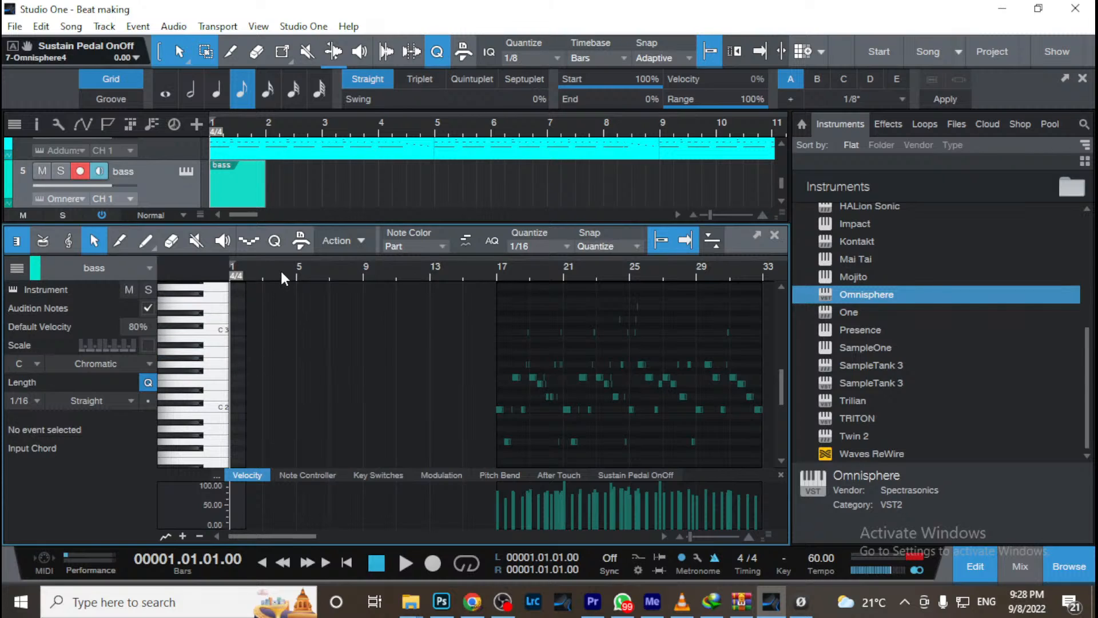
pyautogui.moveTo(280, 272); pyautogui.dragTo(430, 268)
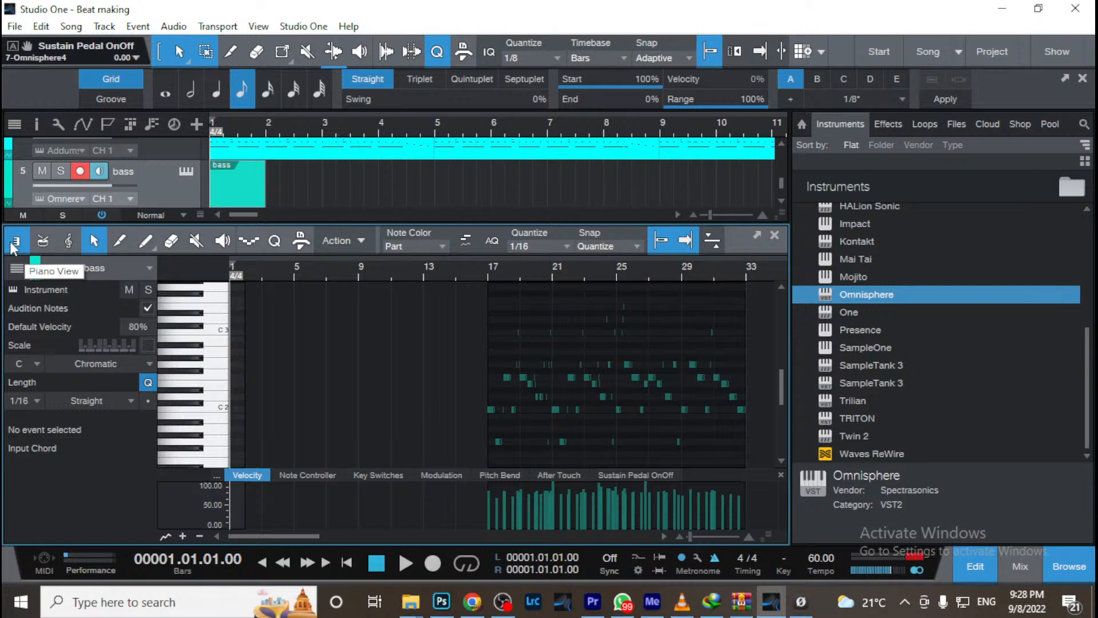
# View the empty bass part in the drum and score views and return to the piano view
pyautogui.click(41, 242)
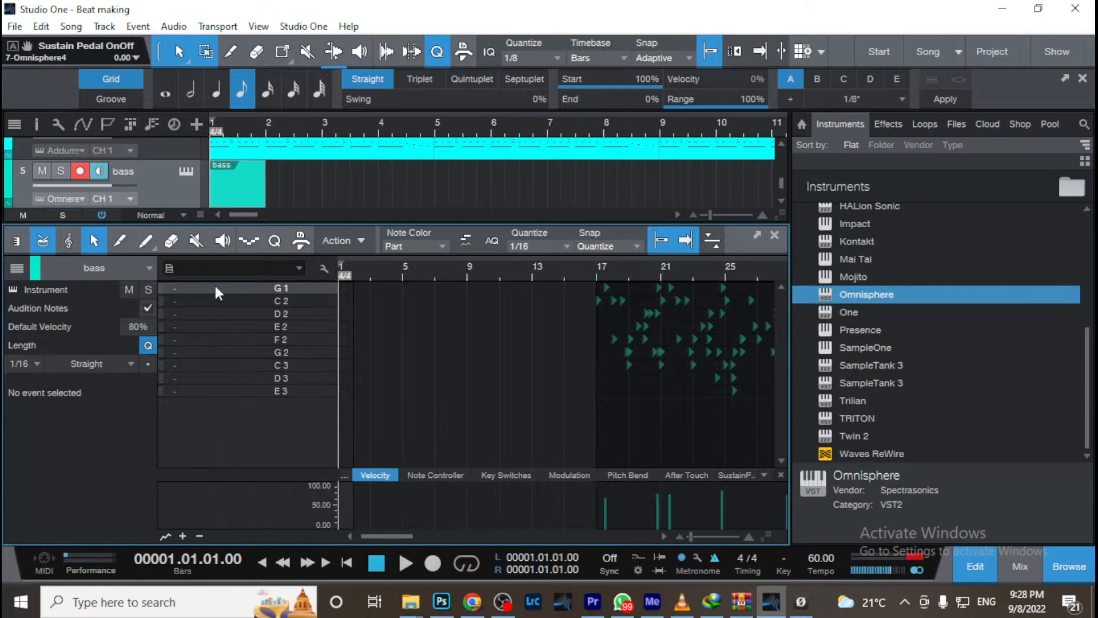
pyautogui.click(16, 242)
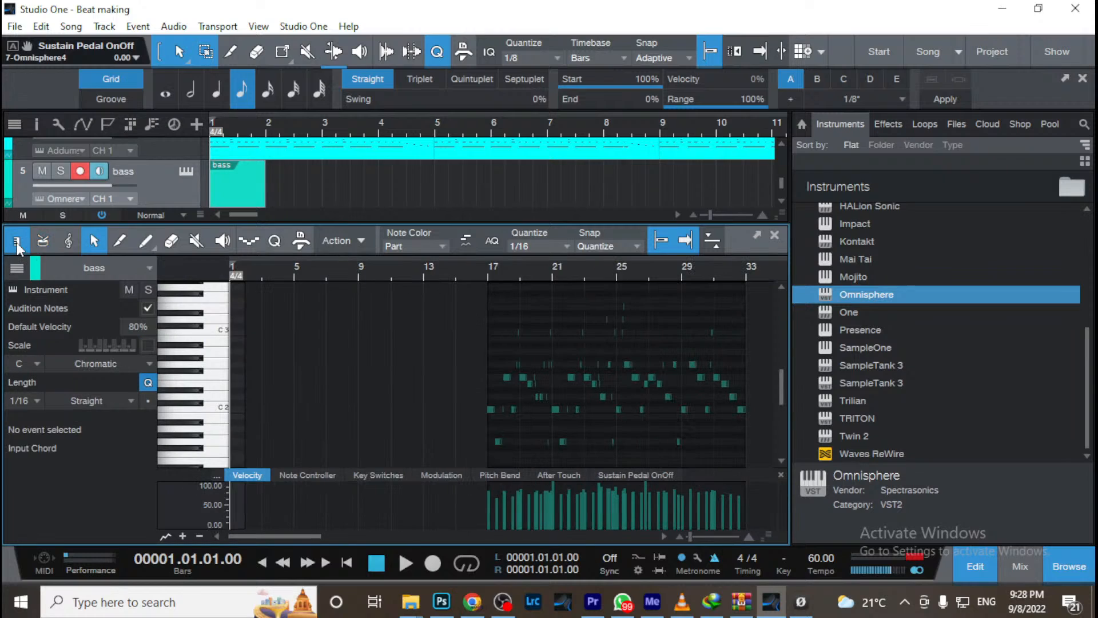
pyautogui.click(63, 246)
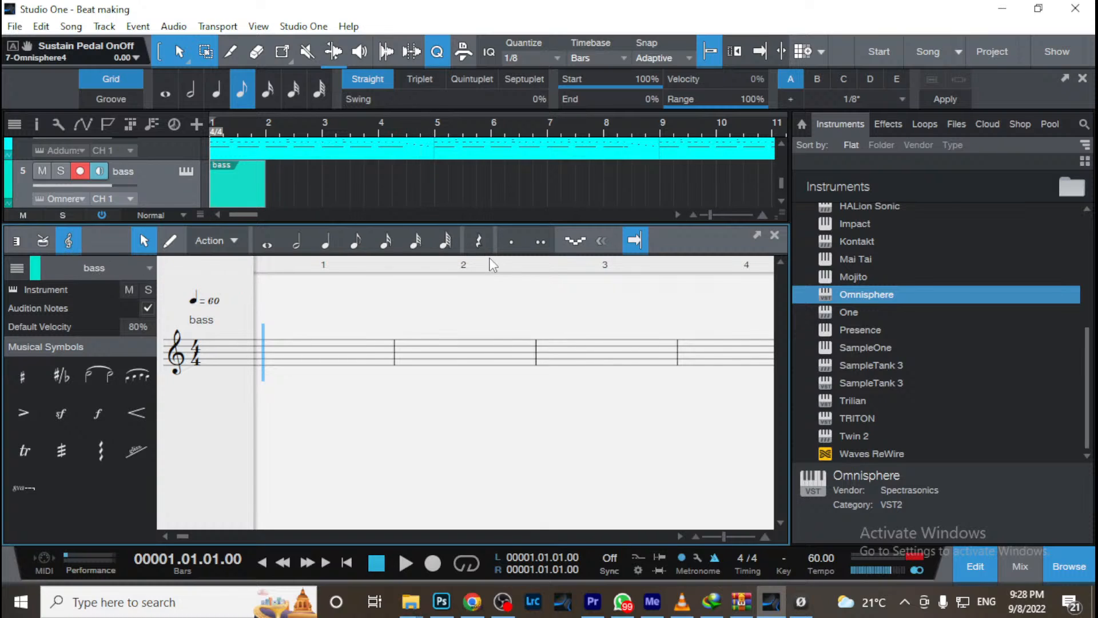
pyautogui.moveTo(492, 265); pyautogui.dragTo(428, 234)
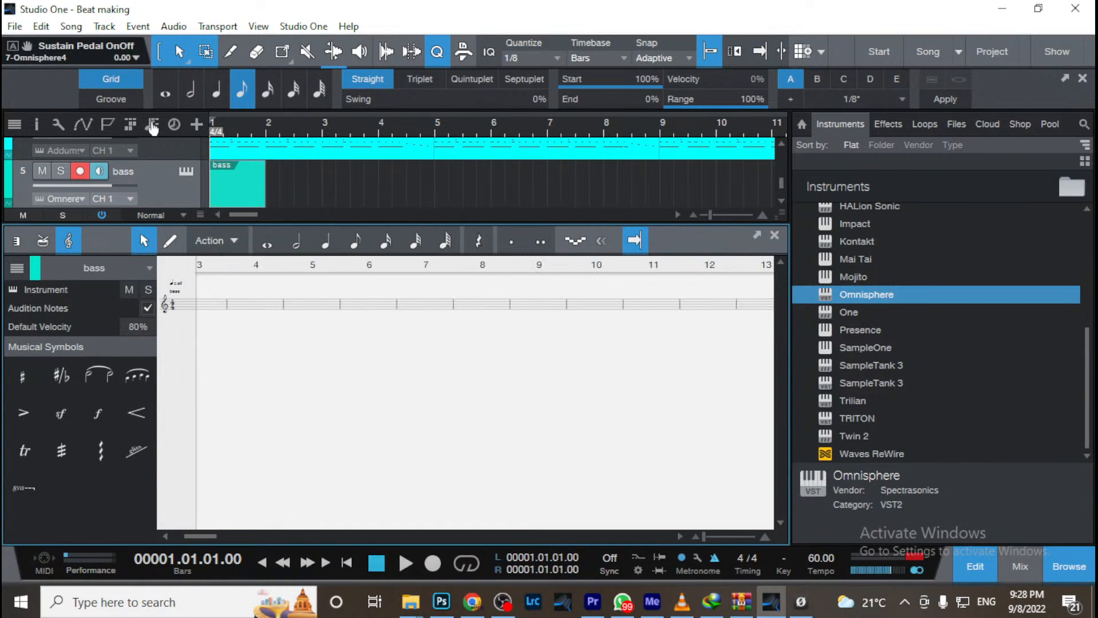
pyautogui.moveTo(583, 265); pyautogui.dragTo(304, 303)
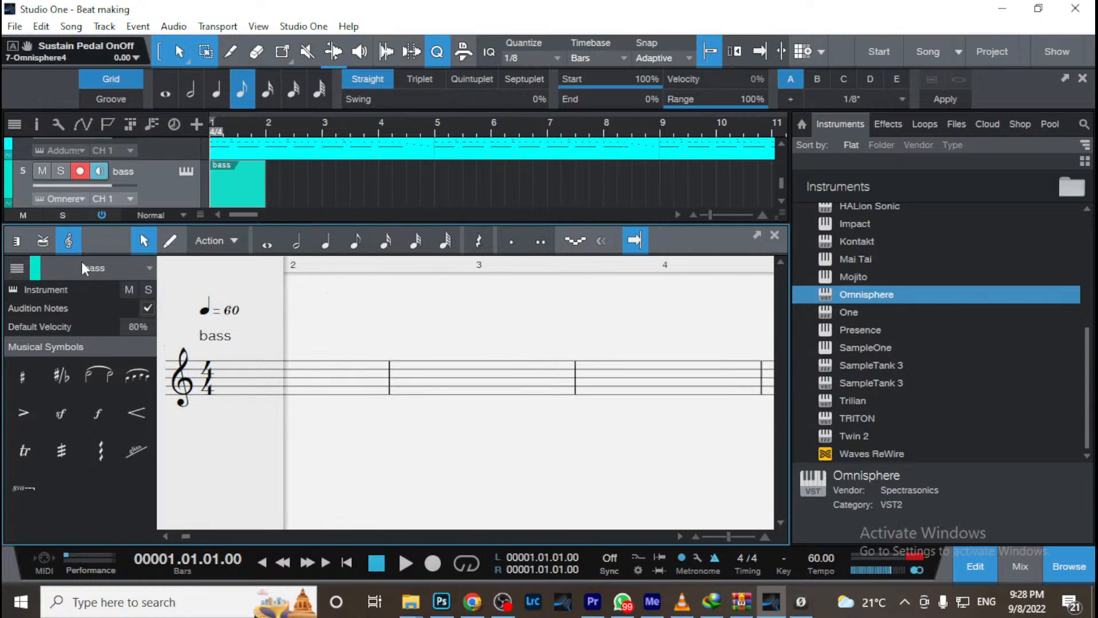
pyautogui.click(16, 239)
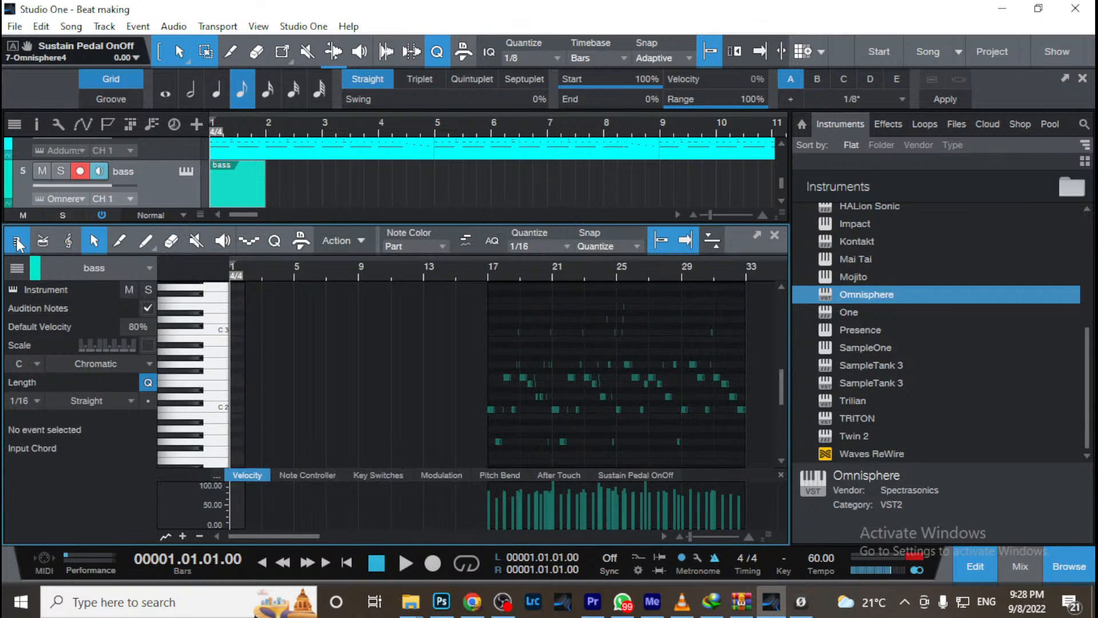
# Activate the Paint tool for the empty bass part and play back the beginning of bar 1
pyautogui.click(141, 246)
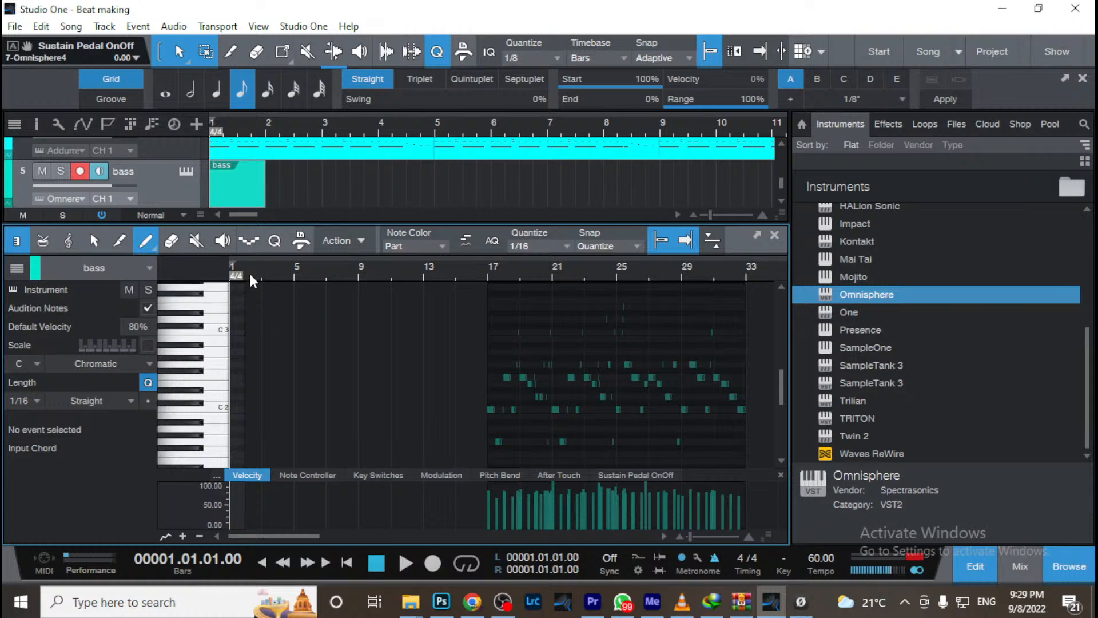
pyautogui.moveTo(250, 277); pyautogui.dragTo(389, 319)
pyautogui.press('e')
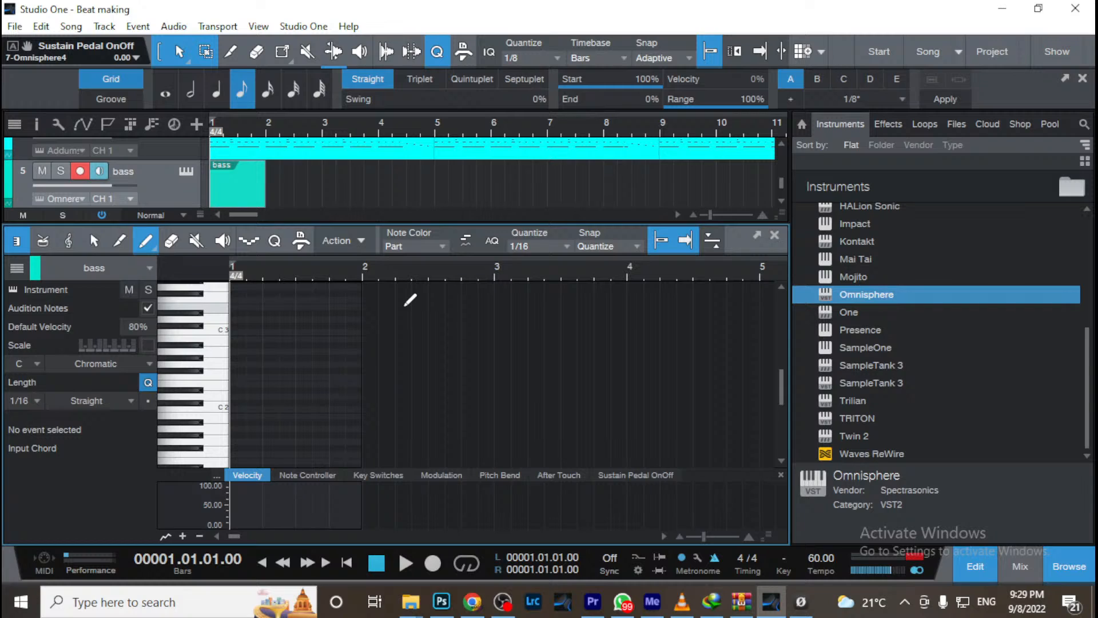
pyautogui.press('f')
pyautogui.press('space')
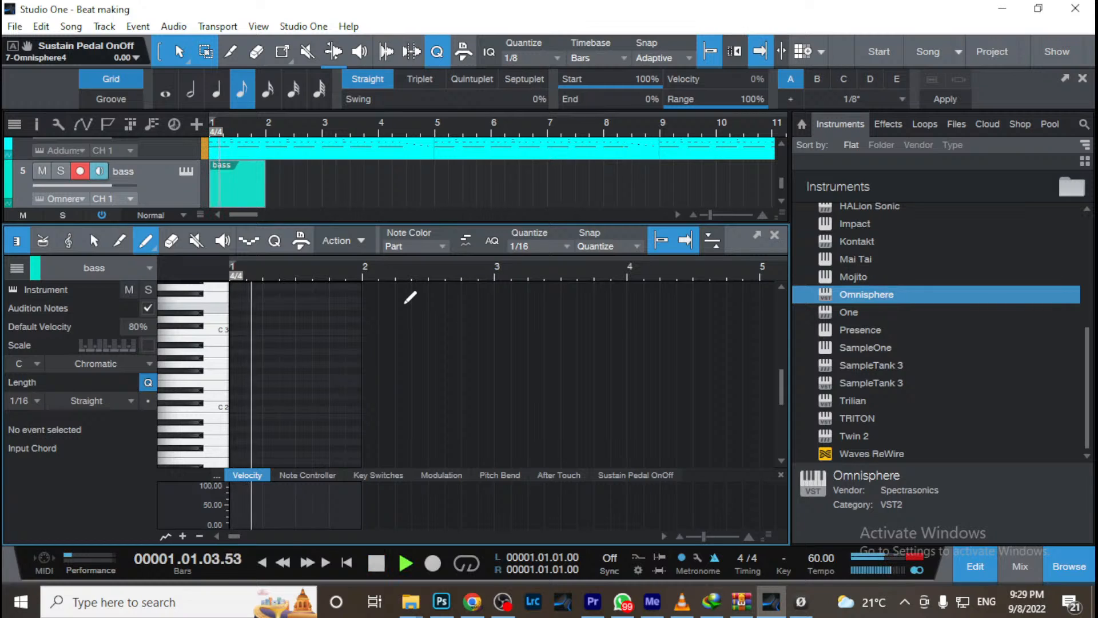
pyautogui.press('space')
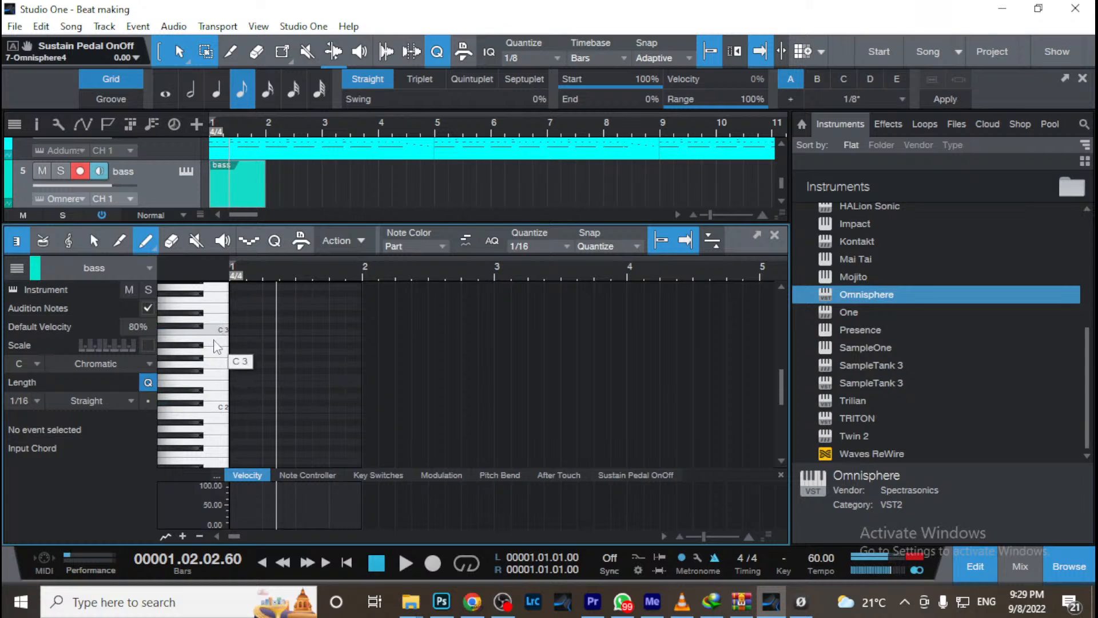
# Draw a 1/16 C 3 note at the start of bar 1 and play it back from the song start
pyautogui.scroll(2, 198, 371)
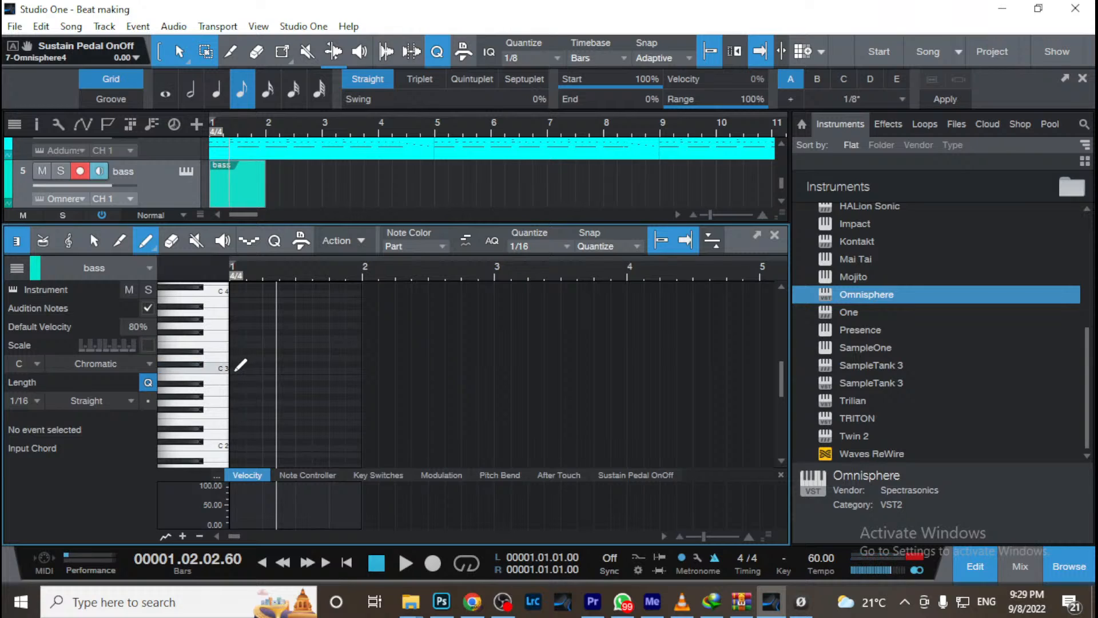
pyautogui.click(235, 371)
pyautogui.moveTo(255, 279)
pyautogui.mouseDown()
pyautogui.moveTo(393, 324)
pyautogui.moveTo(393, 306)
pyautogui.mouseUp()
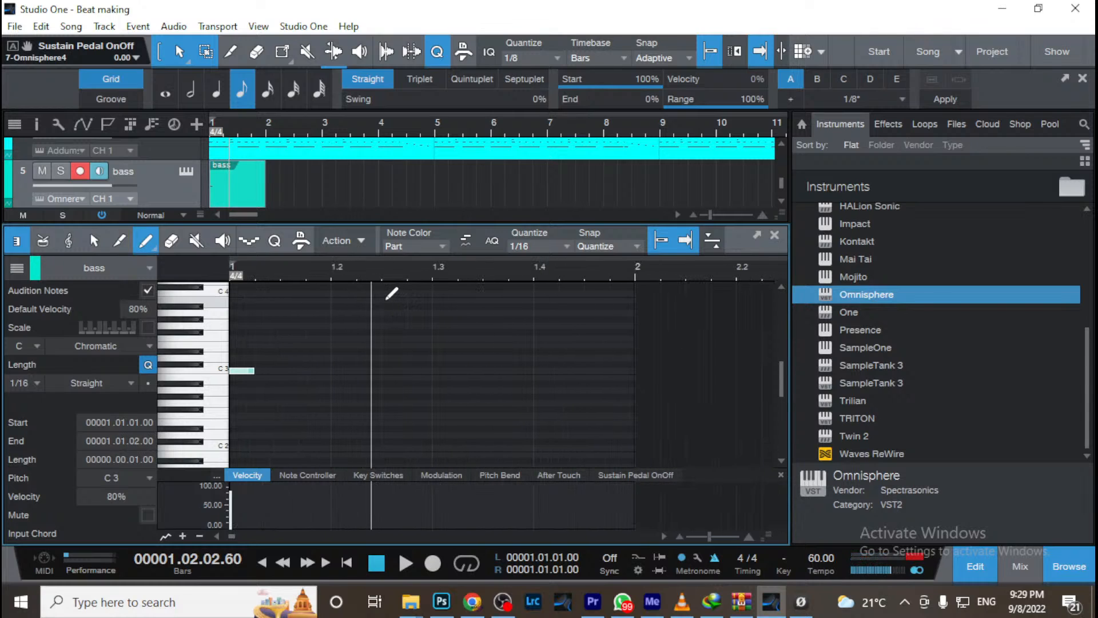
pyautogui.press(',')
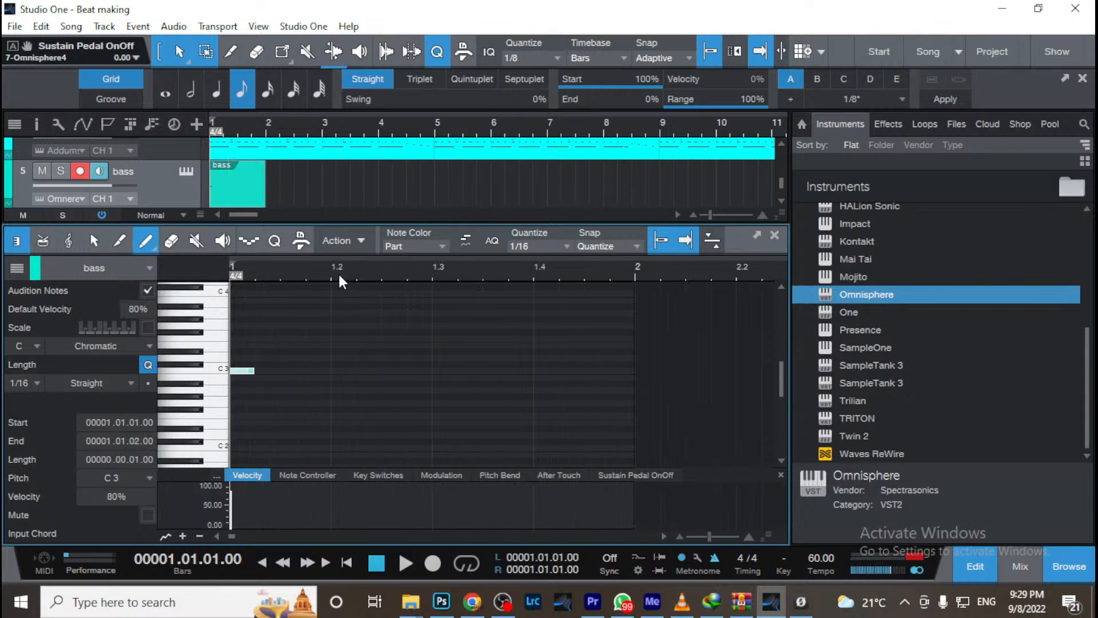
pyautogui.press('space')
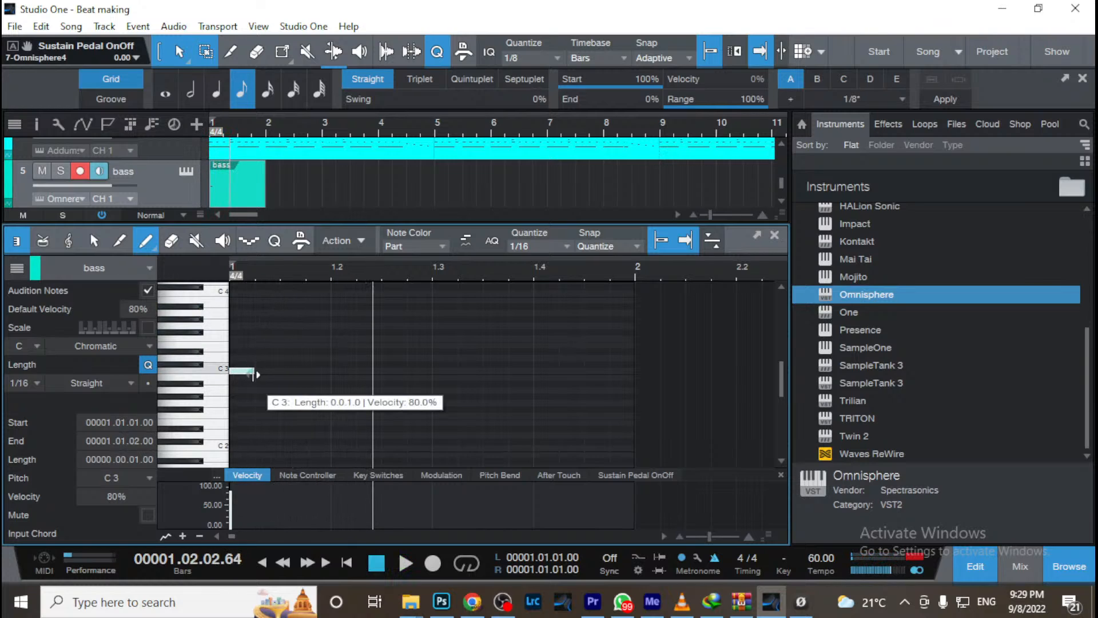
# Lengthen the C 3 note to one beat, play it back, and extend it to two beats, ending at 1.3
pyautogui.moveTo(253, 374); pyautogui.dragTo(331, 372)
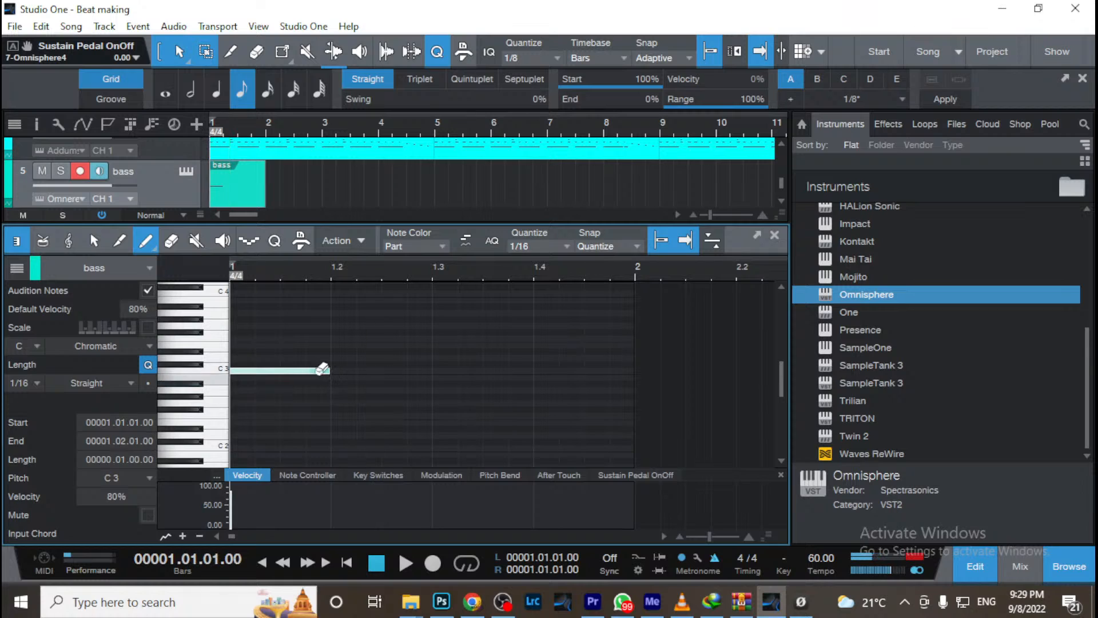
pyautogui.press('space')
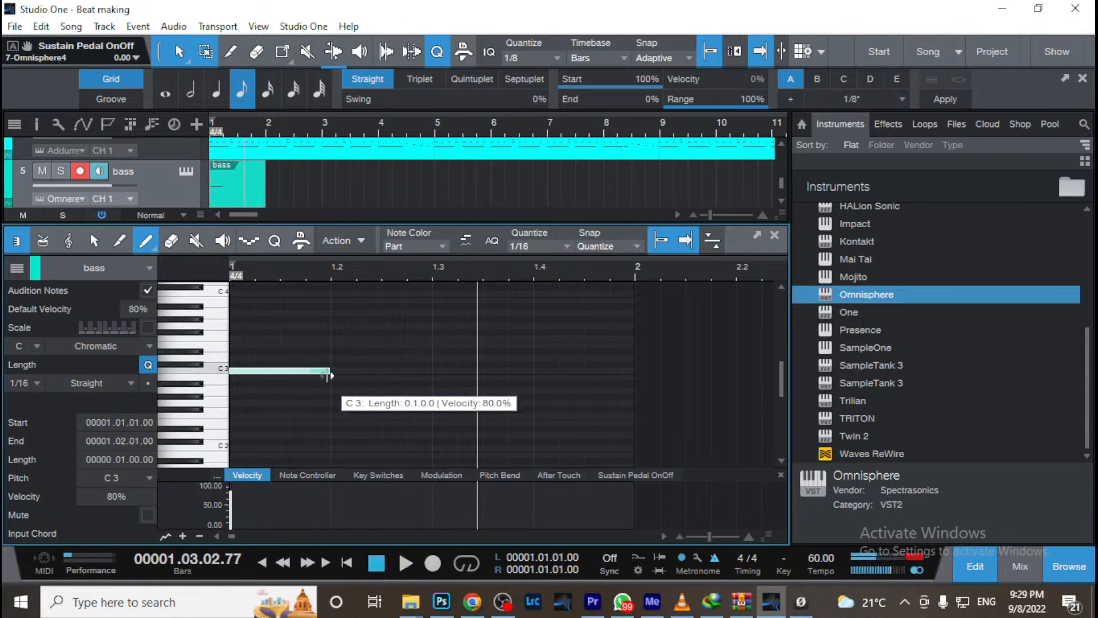
pyautogui.moveTo(329, 375); pyautogui.dragTo(433, 375)
pyautogui.press('Home')
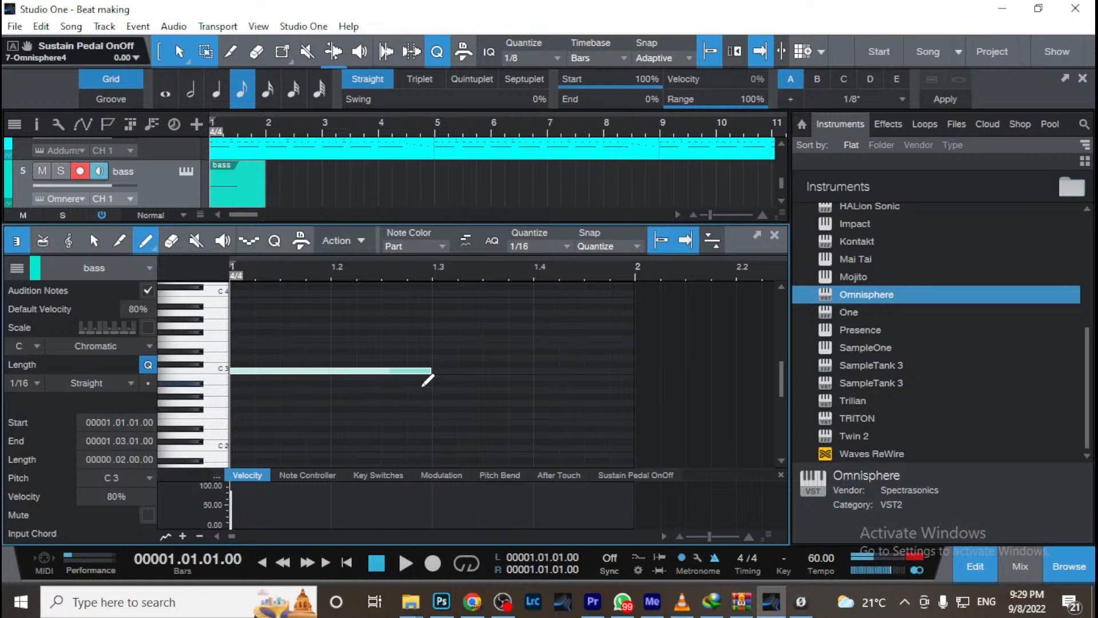
# Play back the two-beat C 3 note, and play it again from the song start
pyautogui.press('space')
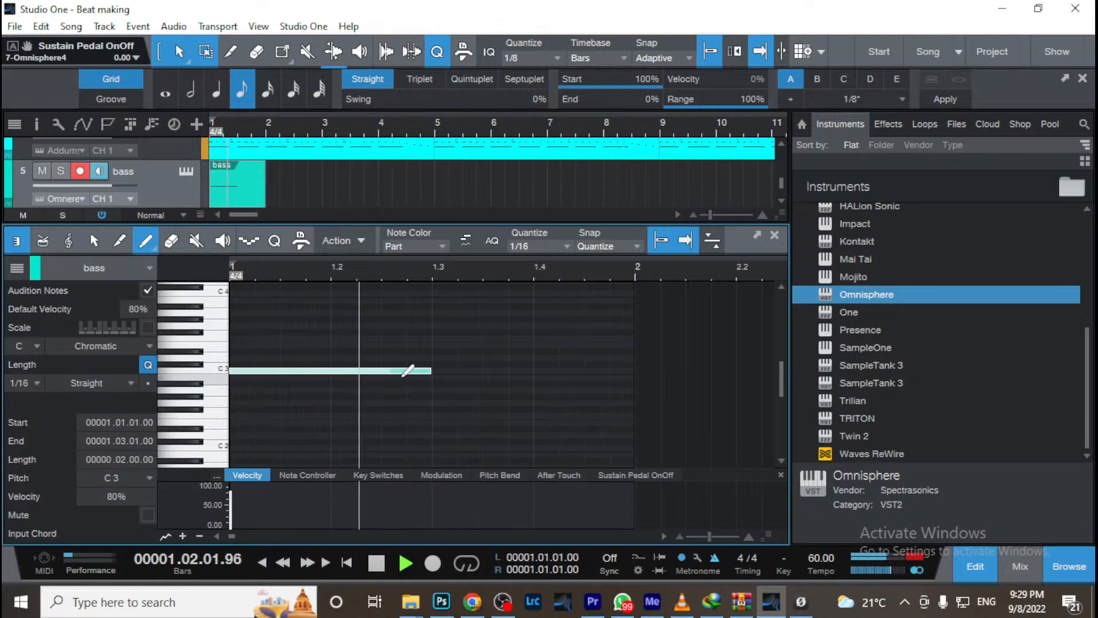
pyautogui.press('space')
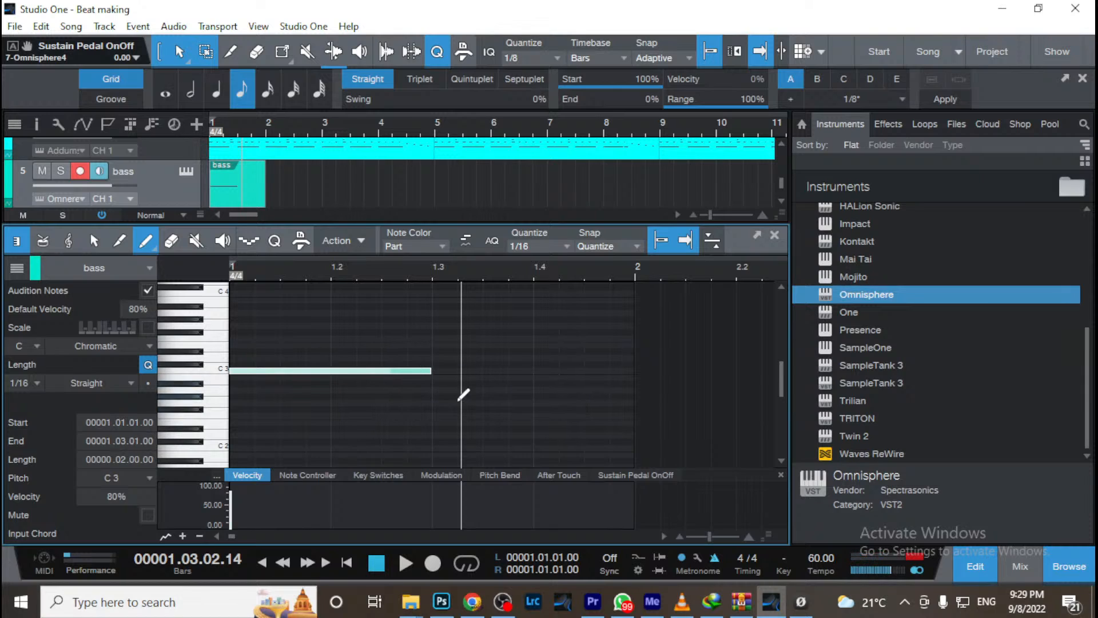
pyautogui.press('Home')
pyautogui.press('space')
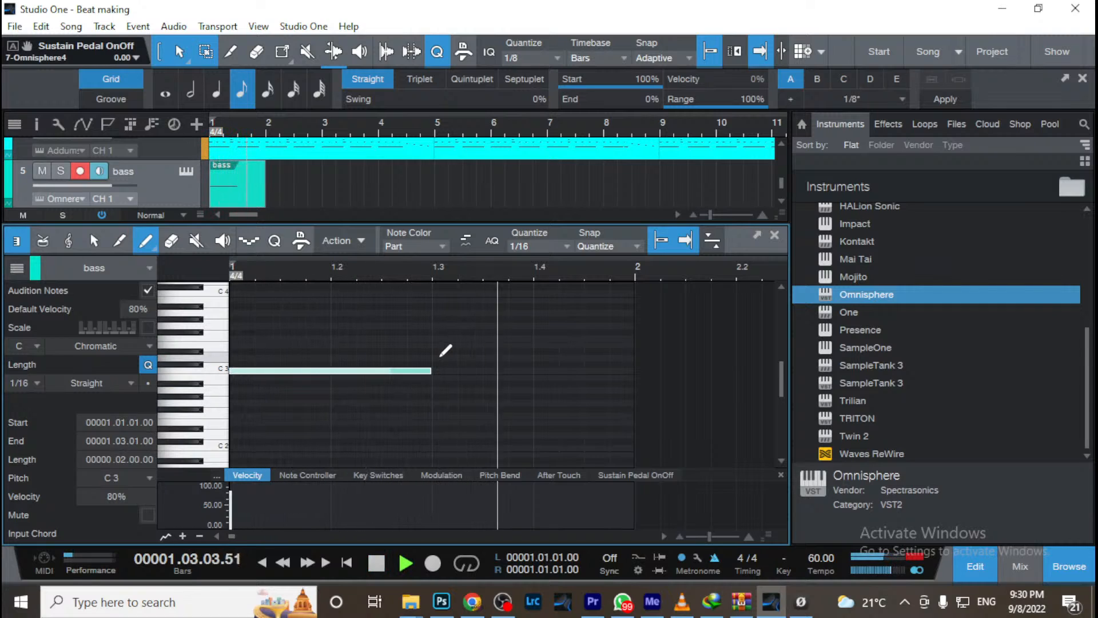
pyautogui.press('space')
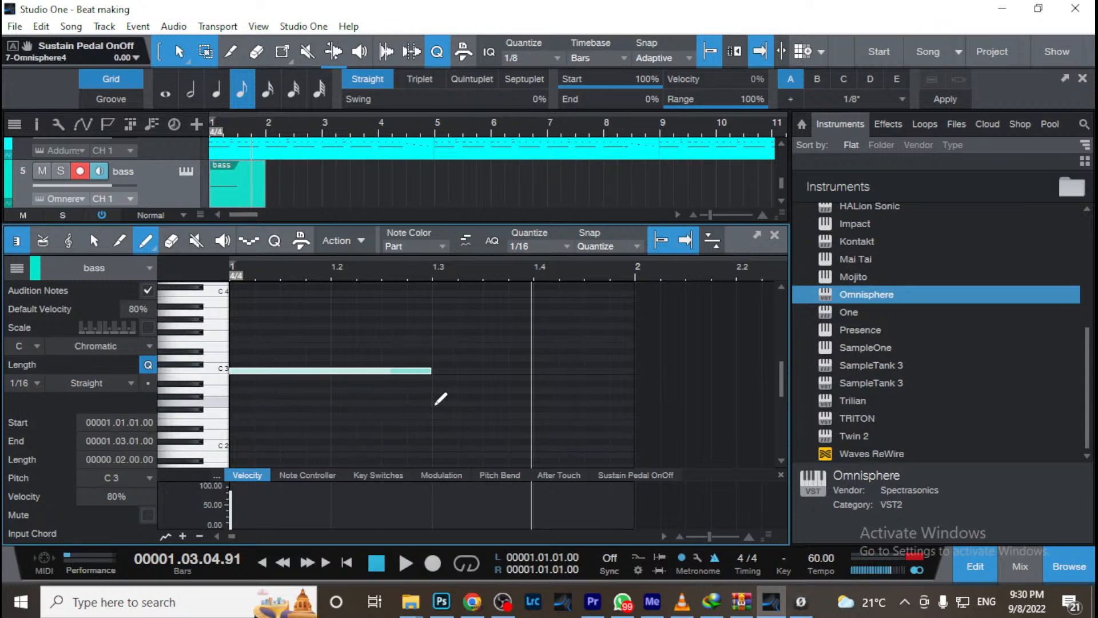
# Draw a two-beat G 2 note from 1.3 to bar 2 and play back the part from the song start
pyautogui.click(439, 404)
pyautogui.moveTo(457, 404); pyautogui.dragTo(596, 420)
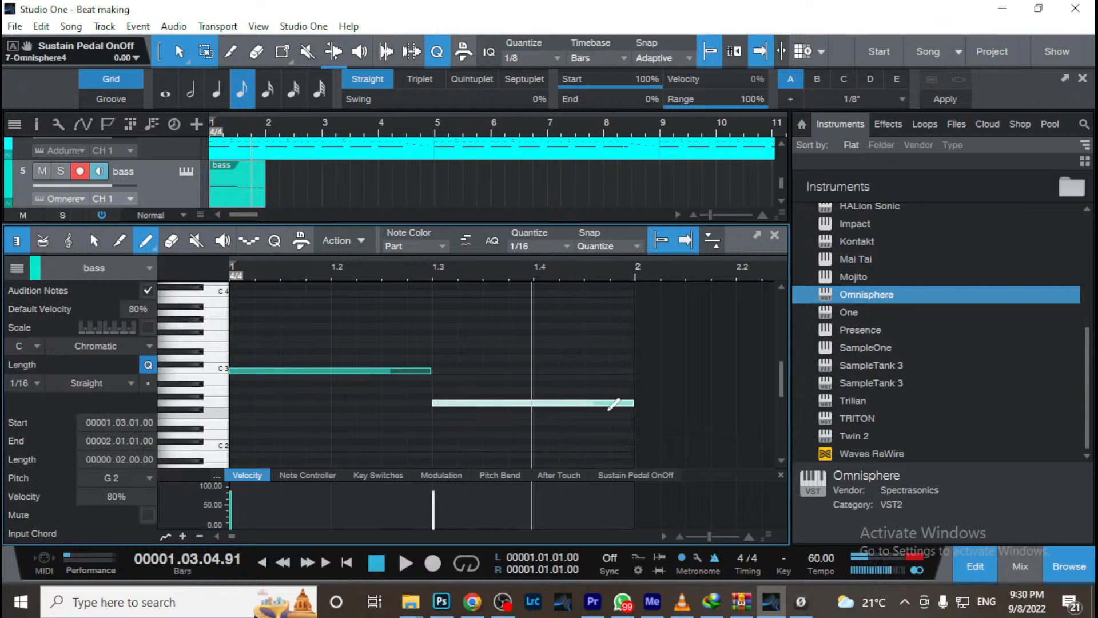
pyautogui.press('Home')
pyautogui.press('space')
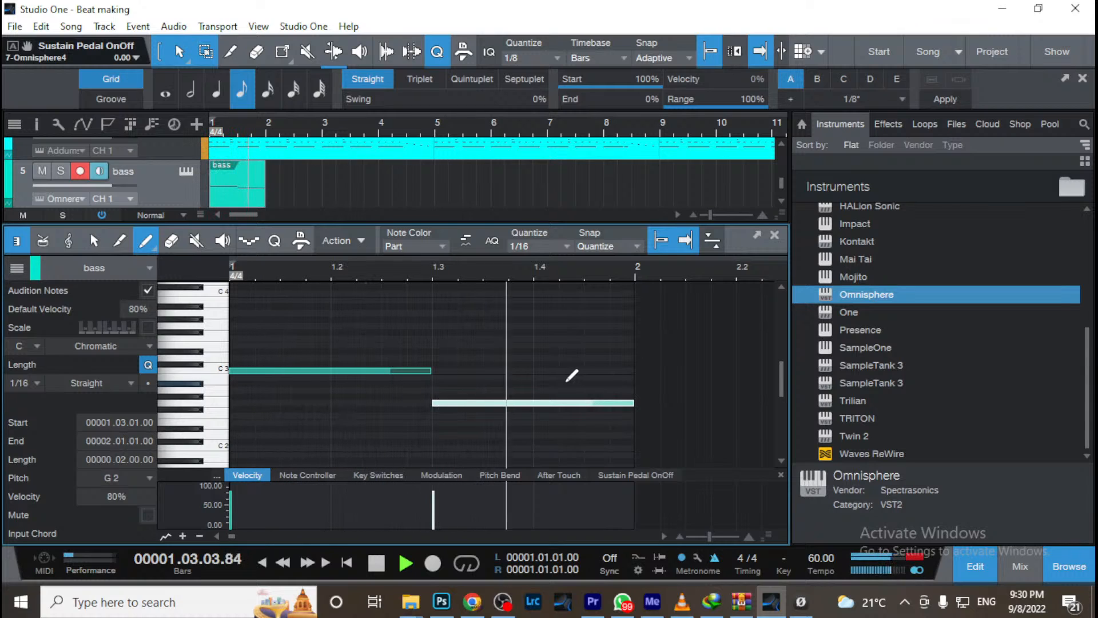
pyautogui.scroll(-5, 569, 377)
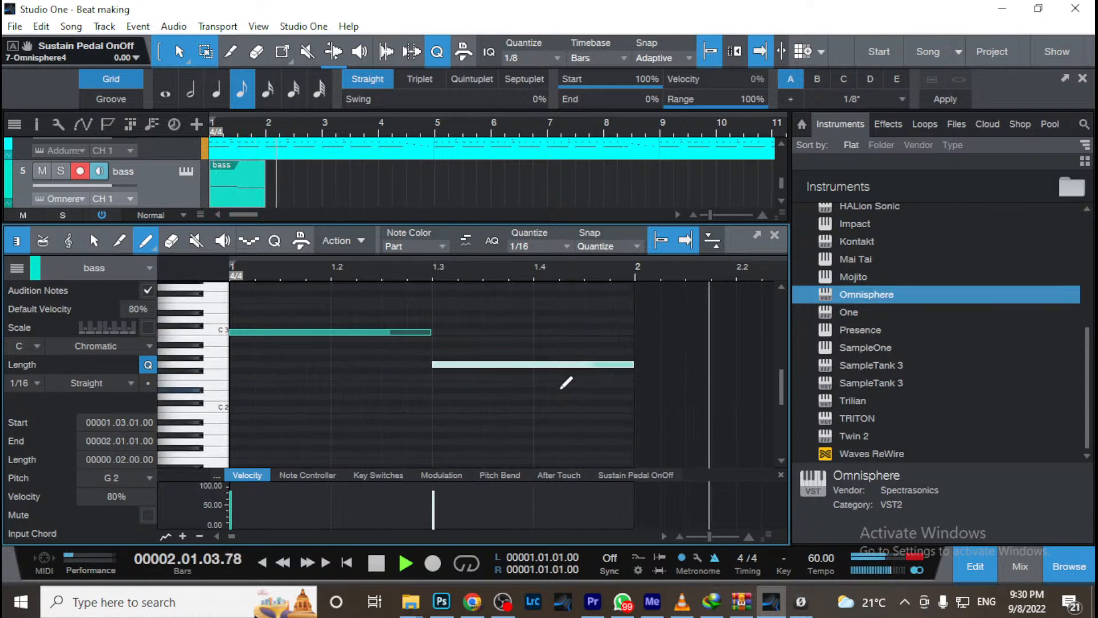
pyautogui.press('space')
pyautogui.scroll(10, 531, 367)
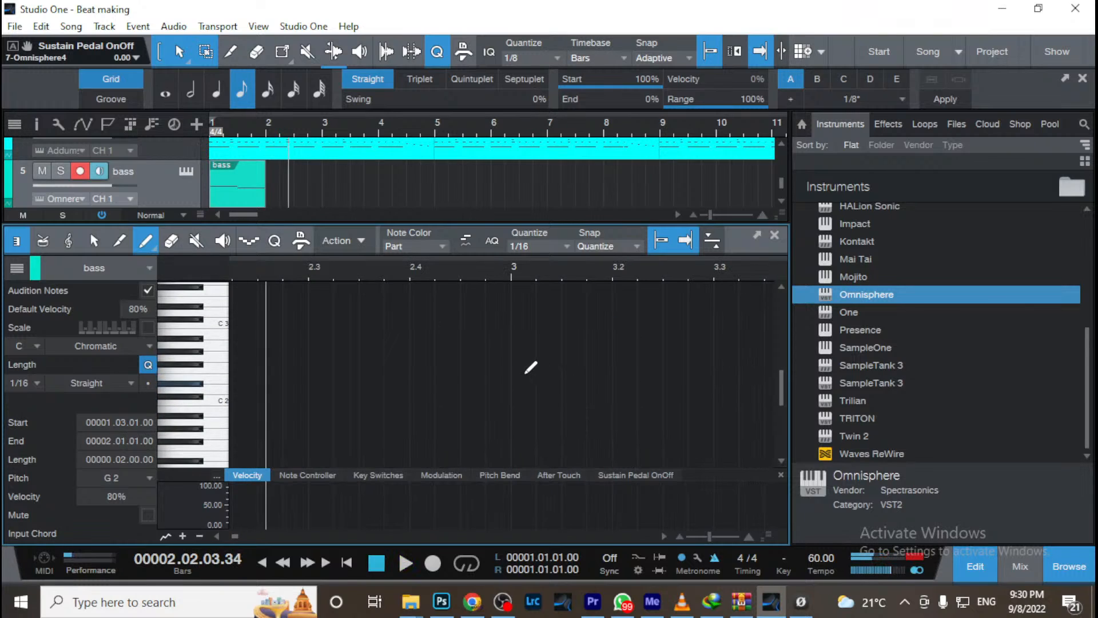
pyautogui.scroll(1, 523, 372)
pyautogui.rightClick(522, 373)
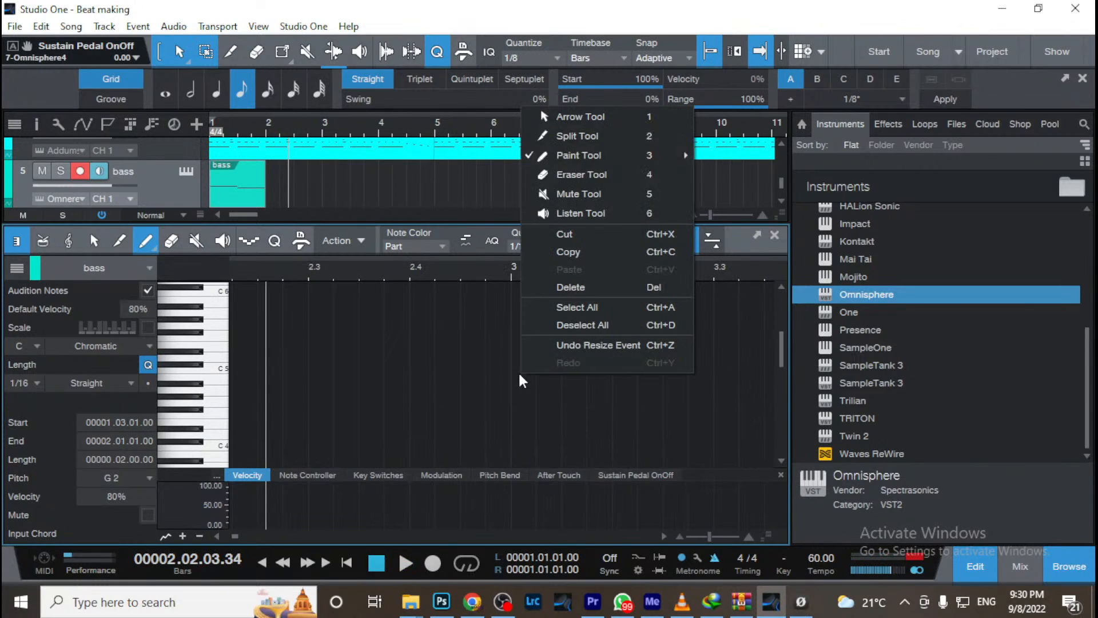
pyautogui.click(415, 392)
pyautogui.scroll(7, 414, 386)
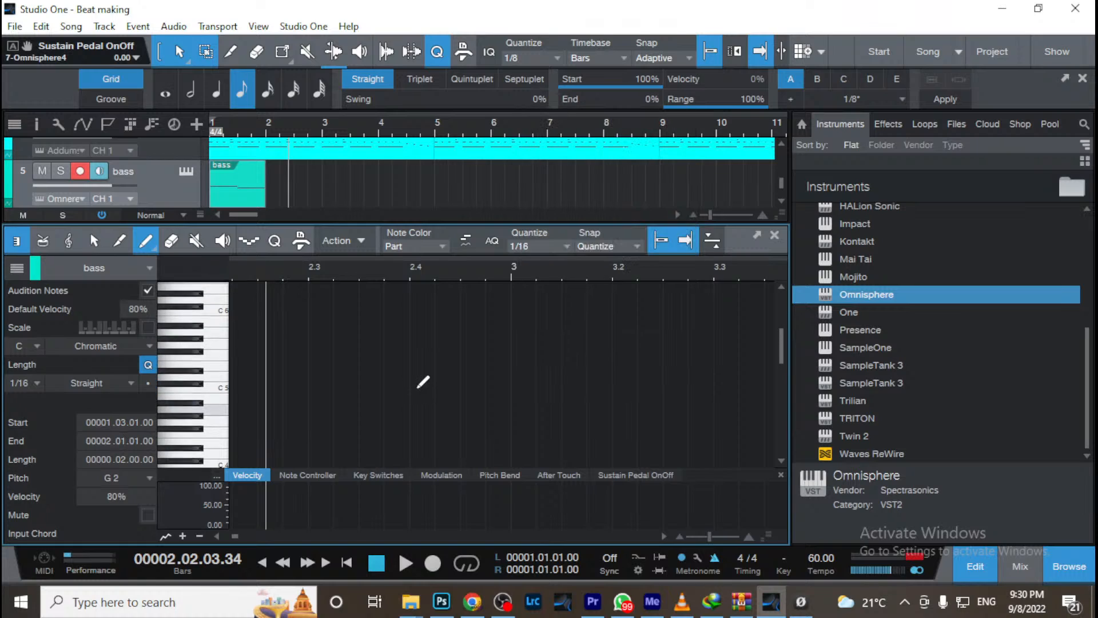
pyautogui.scroll(1, 413, 388)
# Play back the two bass notes from the song start and audition the F 1 and F 2 keys on the piano keyboard
pyautogui.press(',')
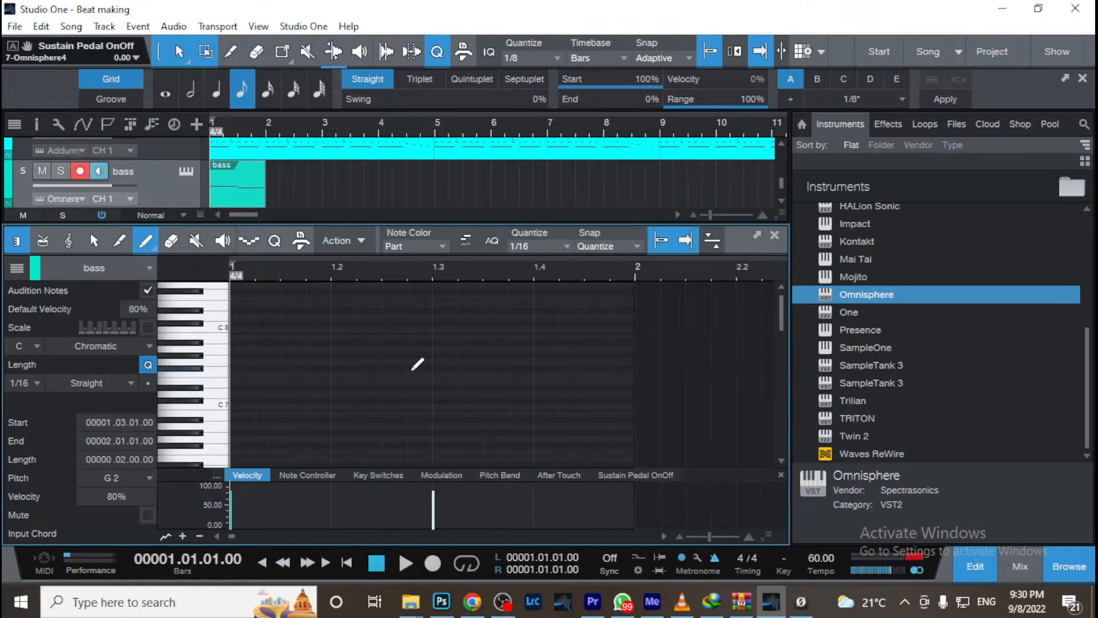
pyautogui.scroll(-12, 418, 367)
pyautogui.press('space')
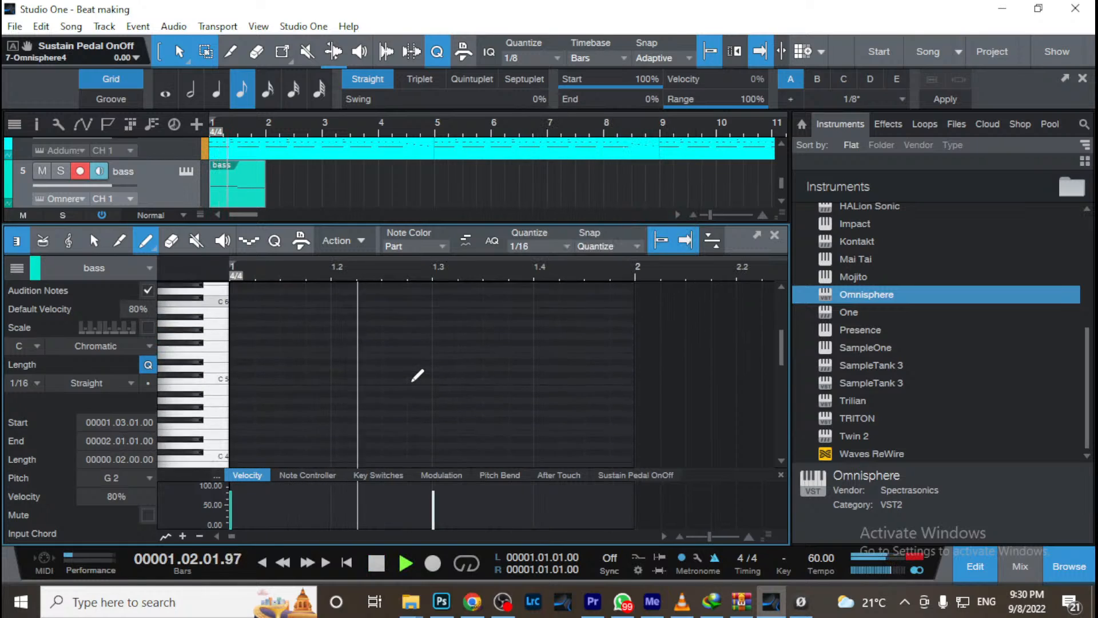
pyautogui.scroll(-8, 417, 375)
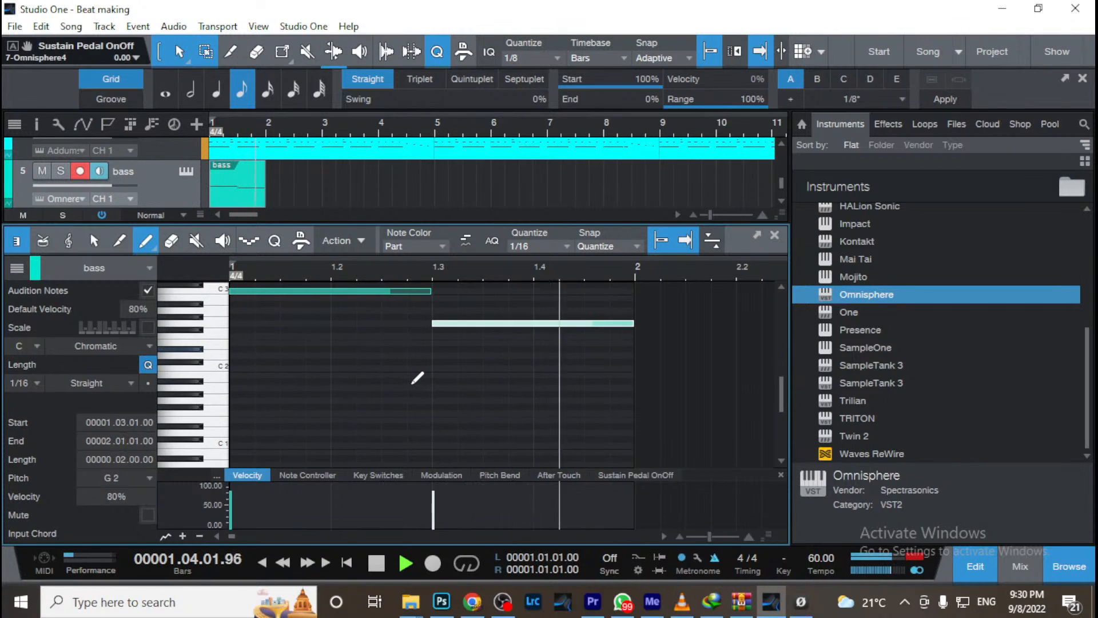
pyautogui.press('space')
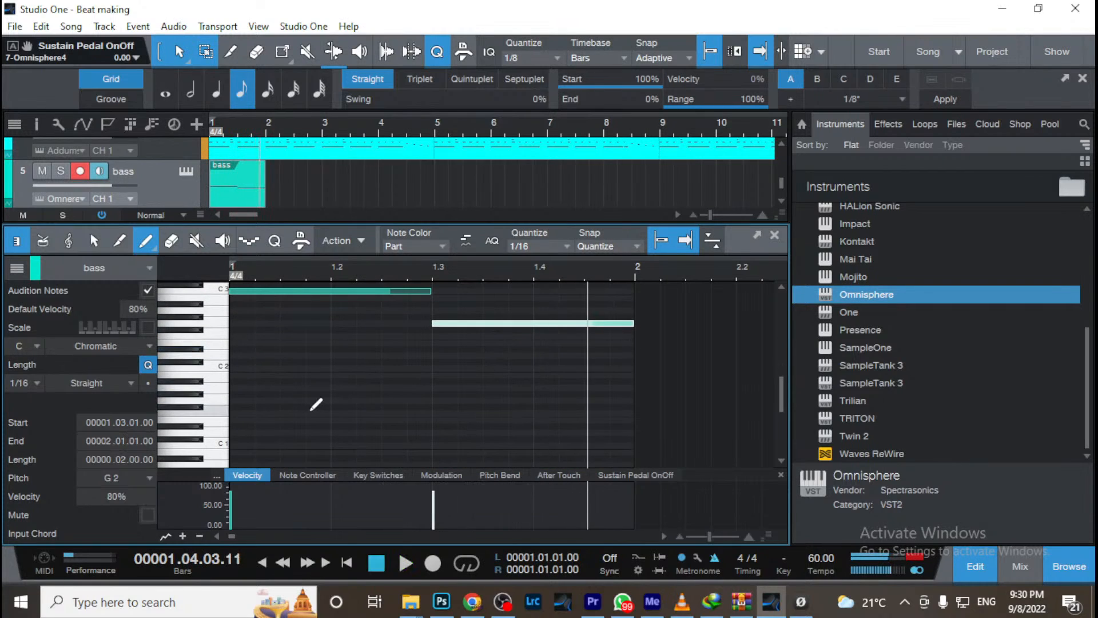
pyautogui.click(208, 412)
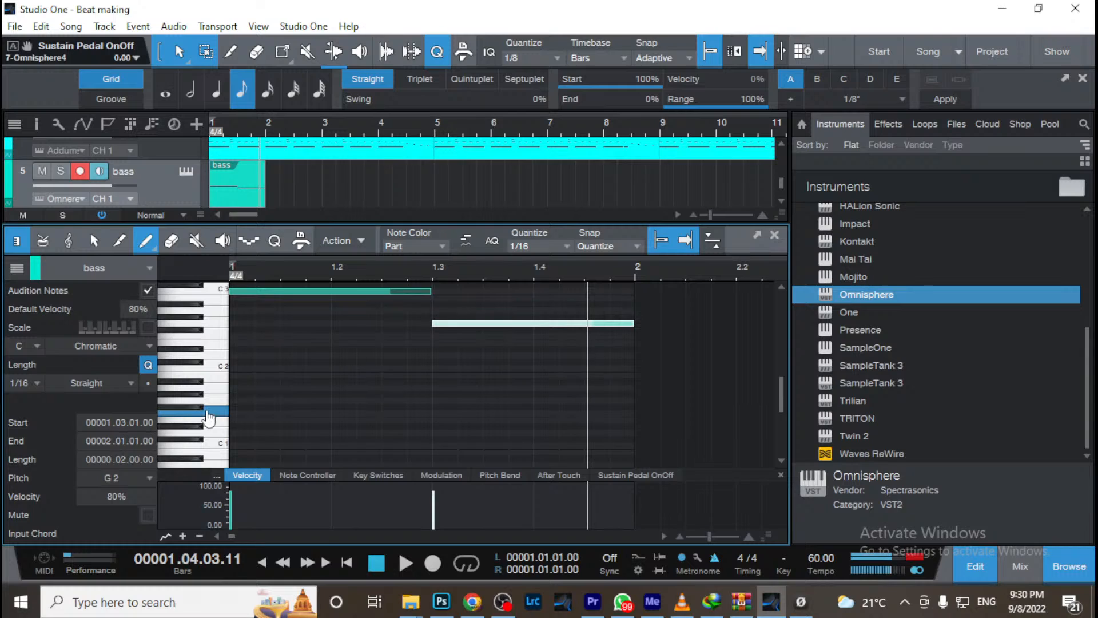
pyautogui.click(221, 337)
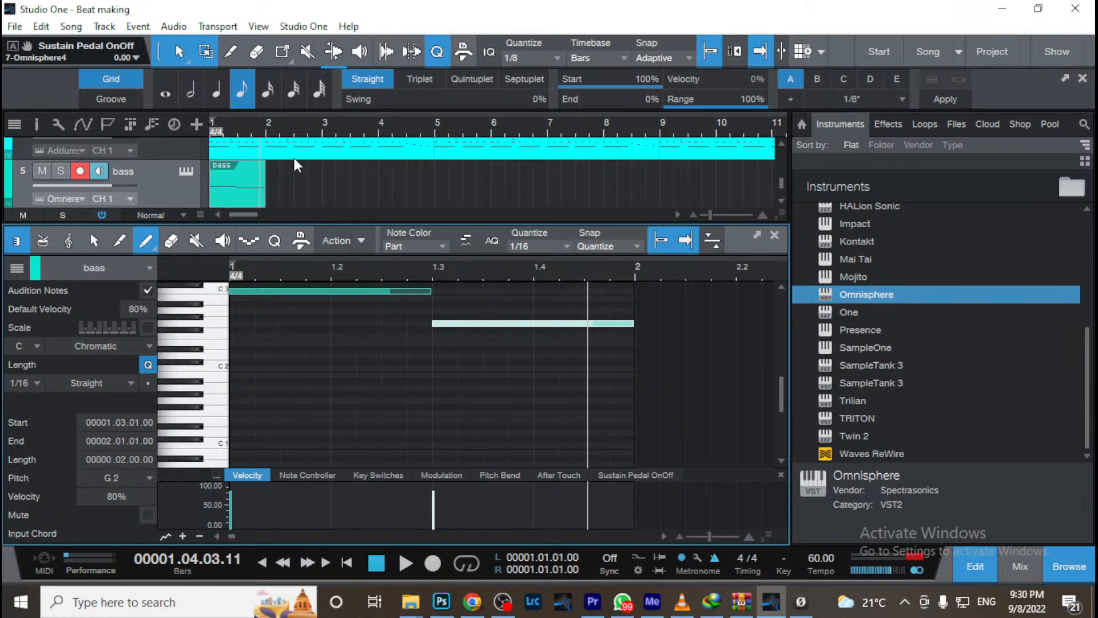
# Add a second bass part from bar 2 to about bar 7.7 and draw a two-beat F 2 note at its start
pyautogui.moveTo(274, 182); pyautogui.dragTo(589, 186)
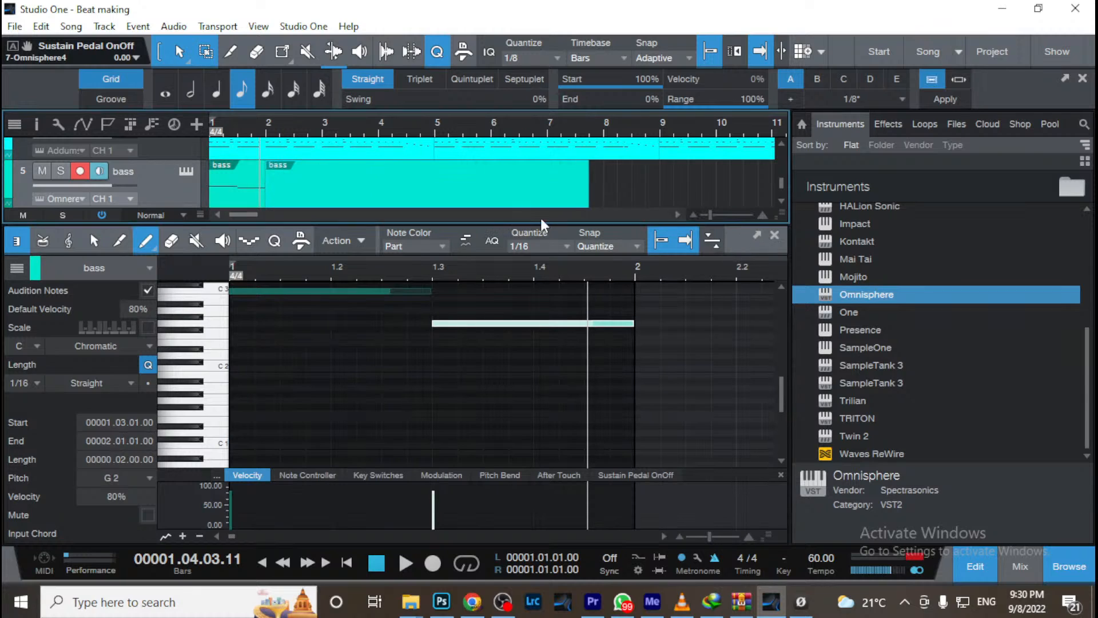
pyautogui.click(643, 336)
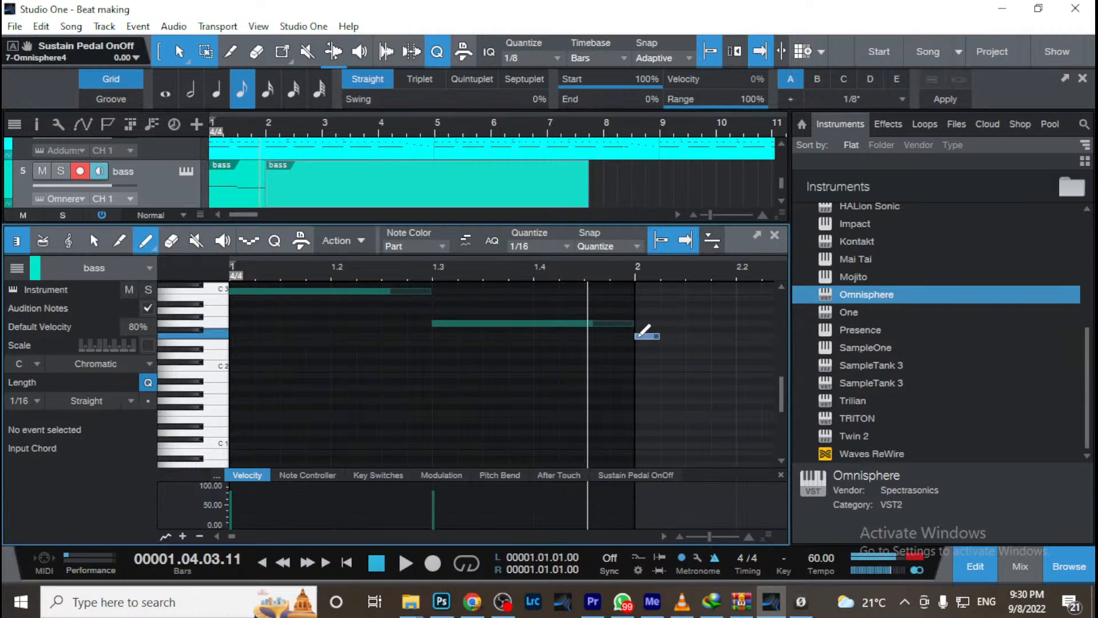
pyautogui.moveTo(664, 340); pyautogui.dragTo(740, 337)
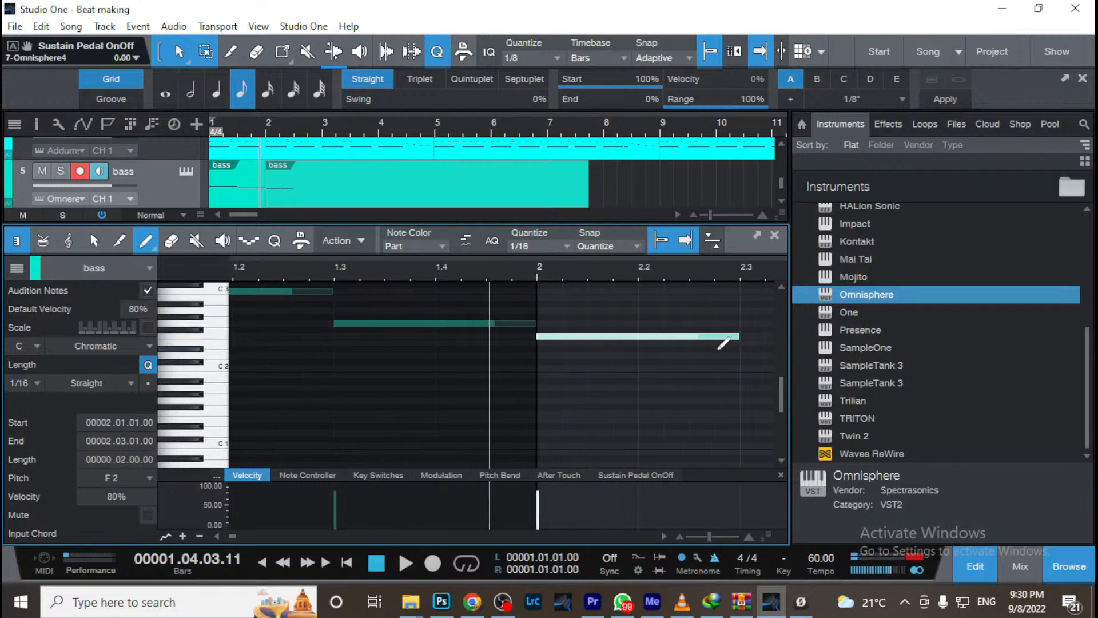
# Play back the bass from 1.3 through the F 2 note, with the note editor showing bars 1 to 8
pyautogui.click(334, 278)
pyautogui.press('space')
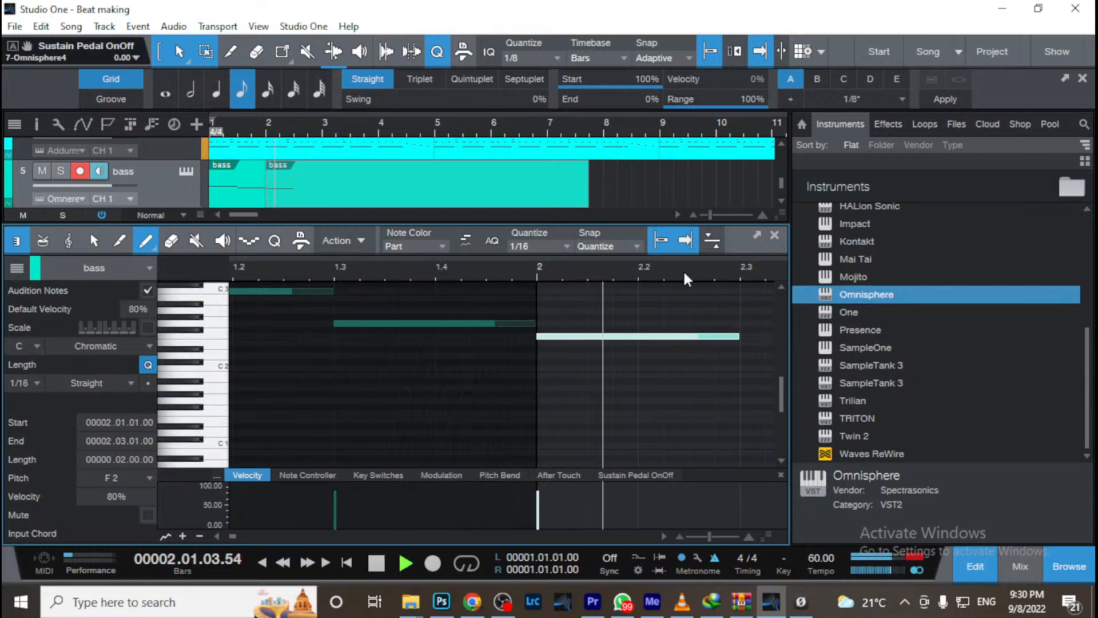
pyautogui.moveTo(684, 274); pyautogui.dragTo(430, 240)
pyautogui.press('space')
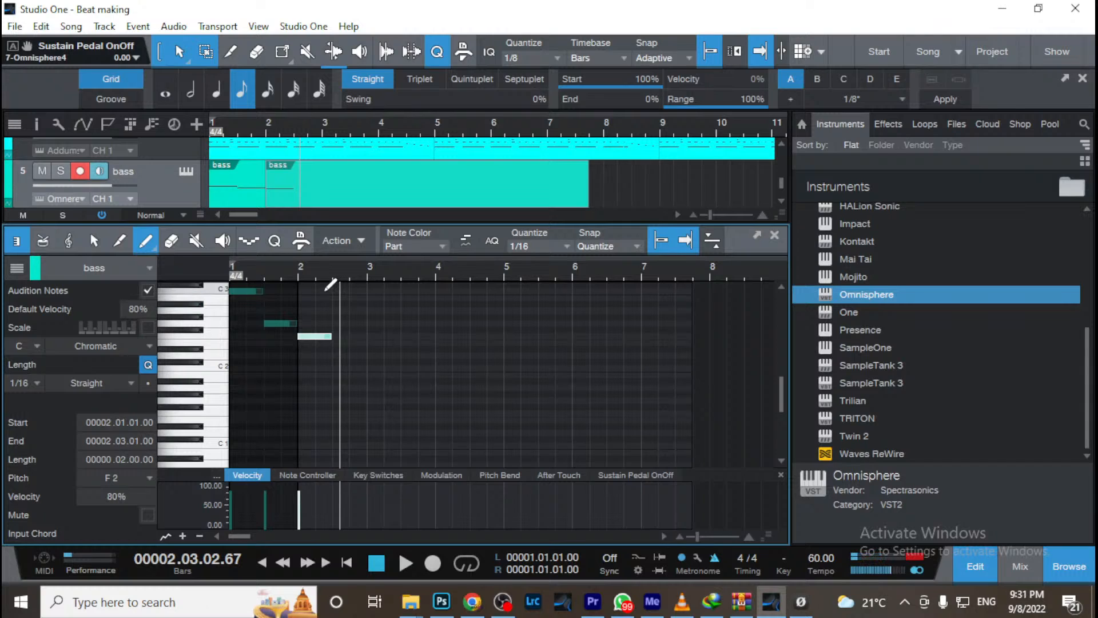
# Draw a two-beat C 3 note from 2.3 to bar 3 and play it back
pyautogui.click(332, 291)
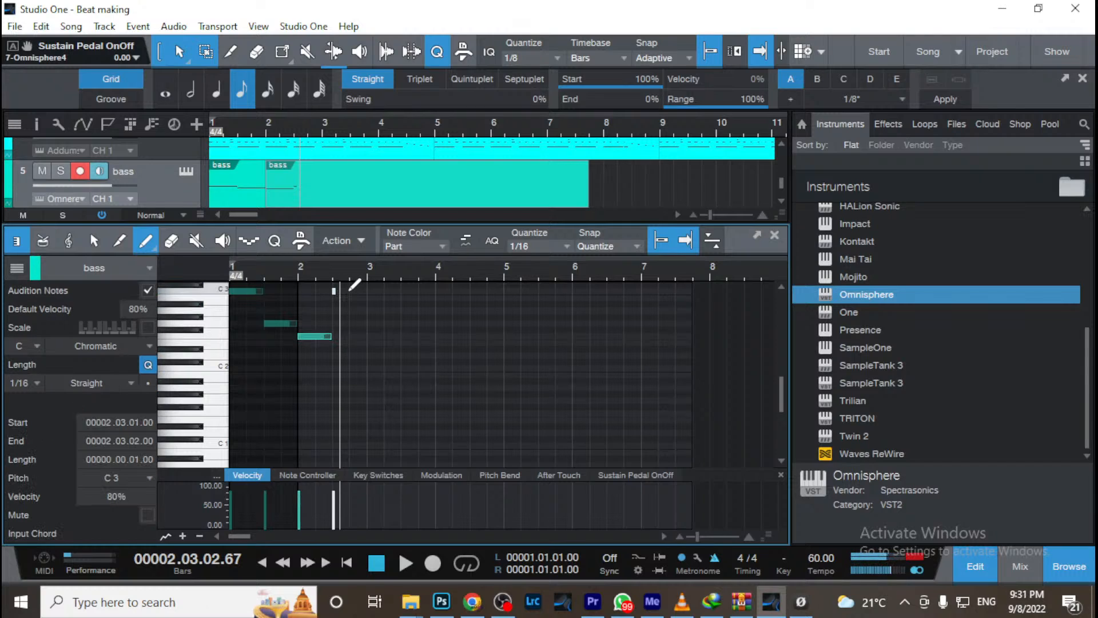
pyautogui.moveTo(337, 292); pyautogui.dragTo(370, 300)
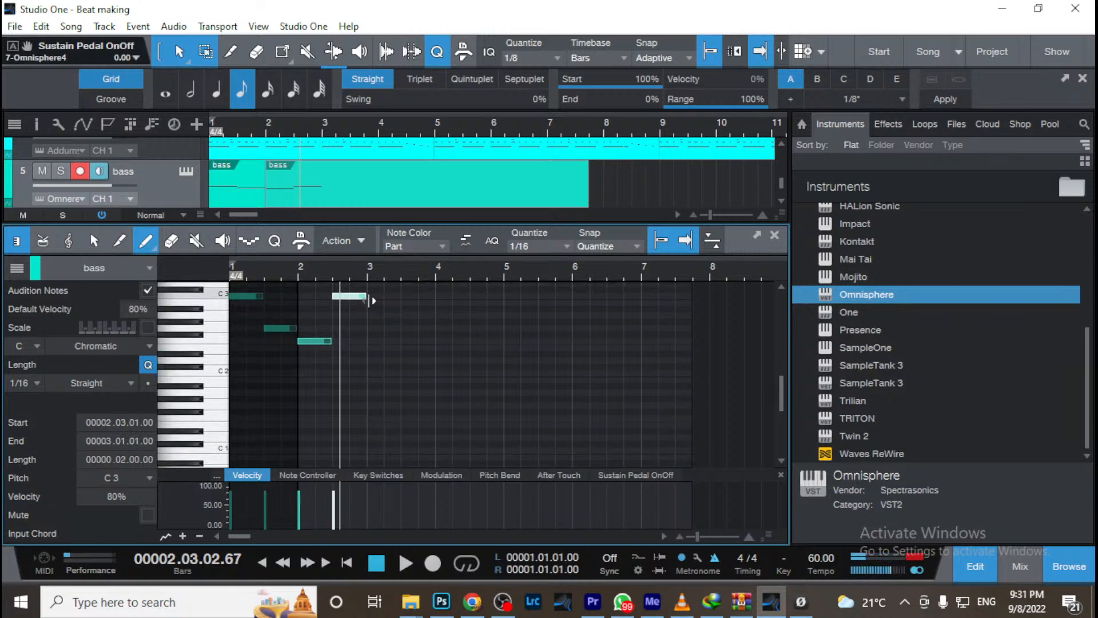
pyautogui.click(331, 277)
pyautogui.press('space')
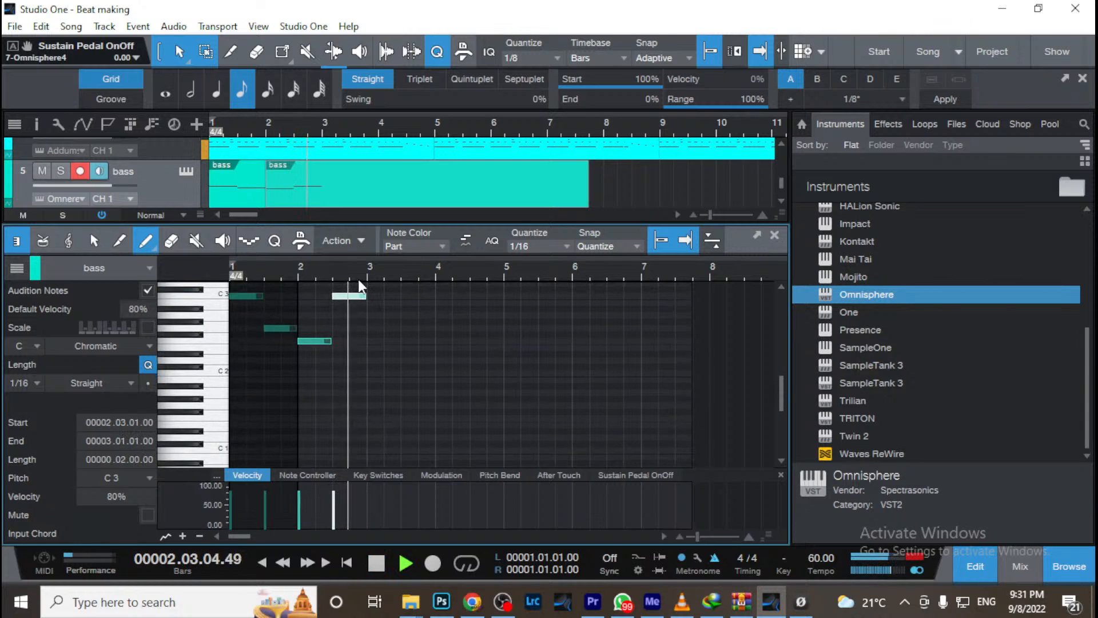
pyautogui.press('space')
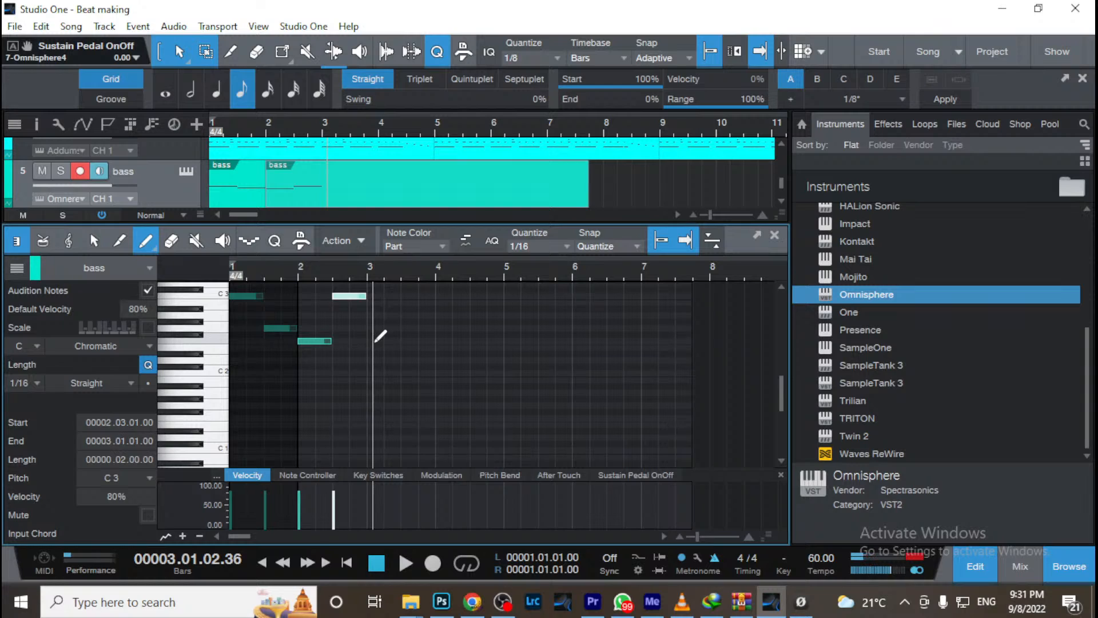
# Draw a two-beat F 2 note from the start of bar 3 to 3.3 and play it back from late in bar 2
pyautogui.click(371, 341)
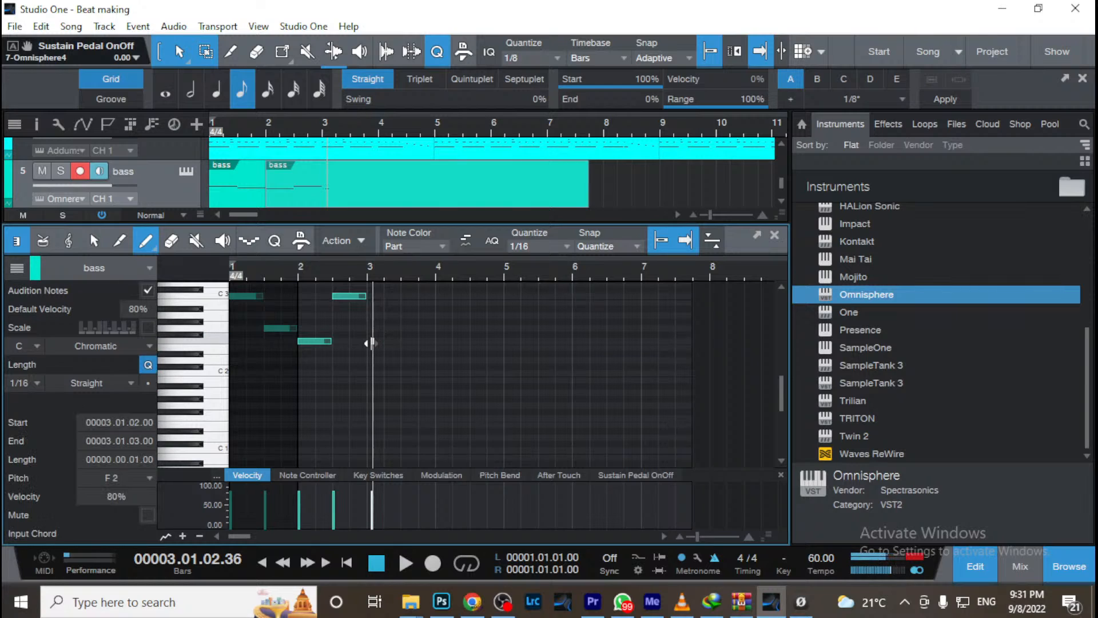
pyautogui.moveTo(370, 342); pyautogui.dragTo(400, 343)
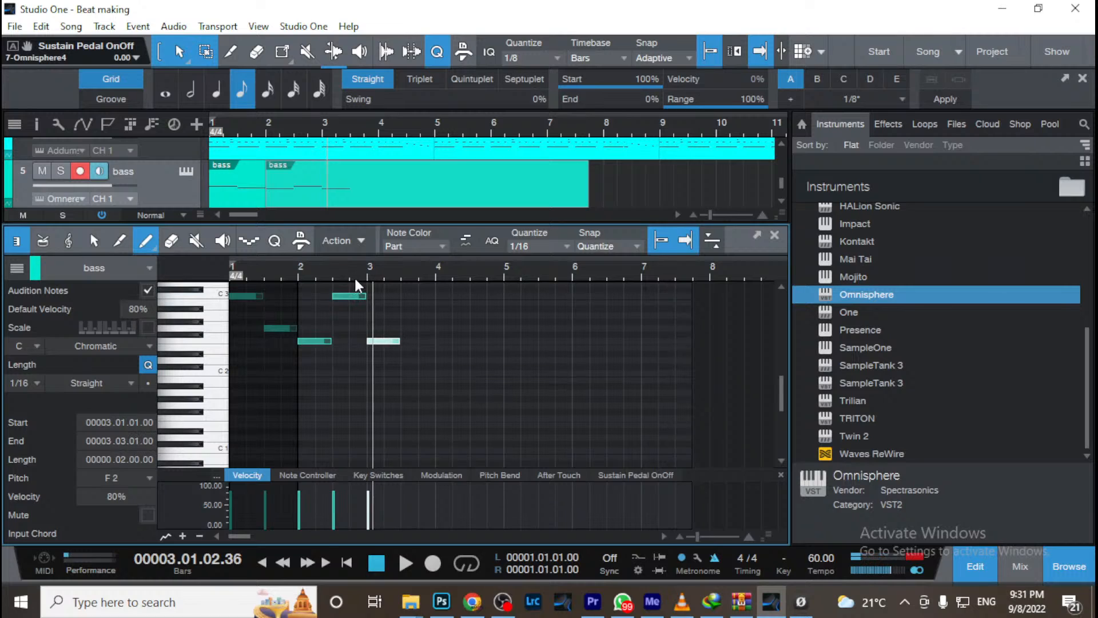
pyautogui.click(357, 277)
pyautogui.press('space')
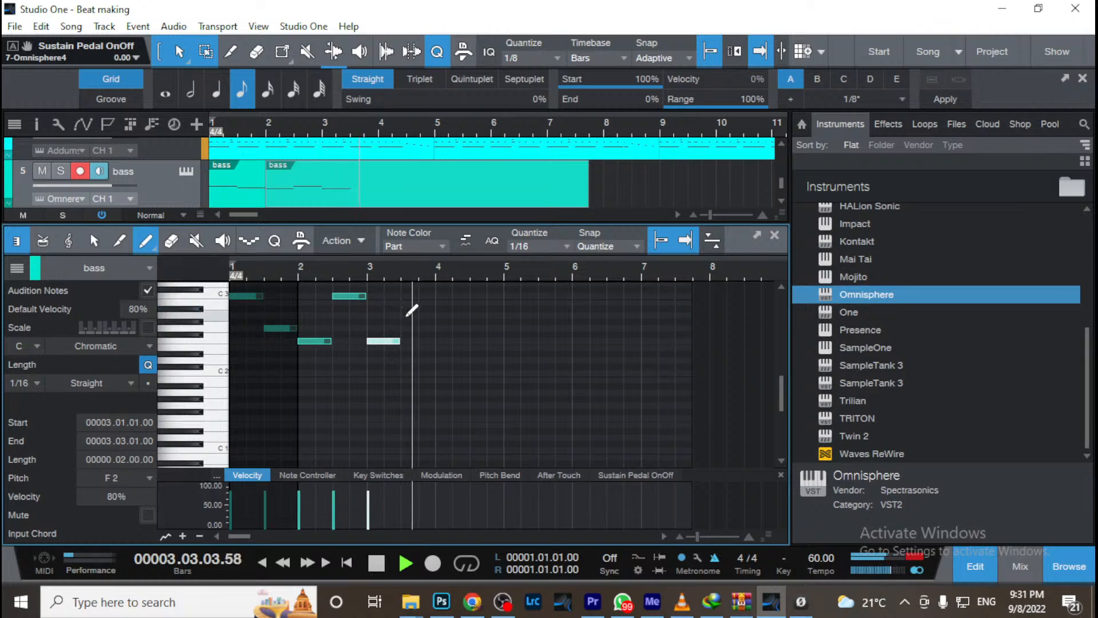
pyautogui.press('space')
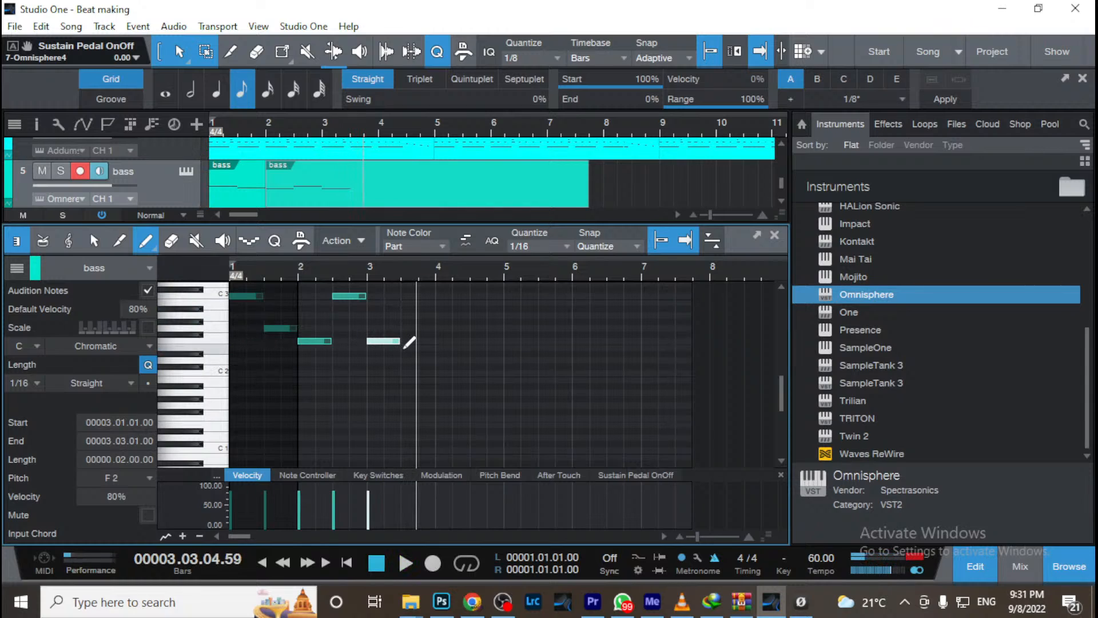
# Draw a two-beat E 2 note from 3.3 to bar 4 and a two-beat D 2 note from bar 4 to 4.3
pyautogui.click(407, 342)
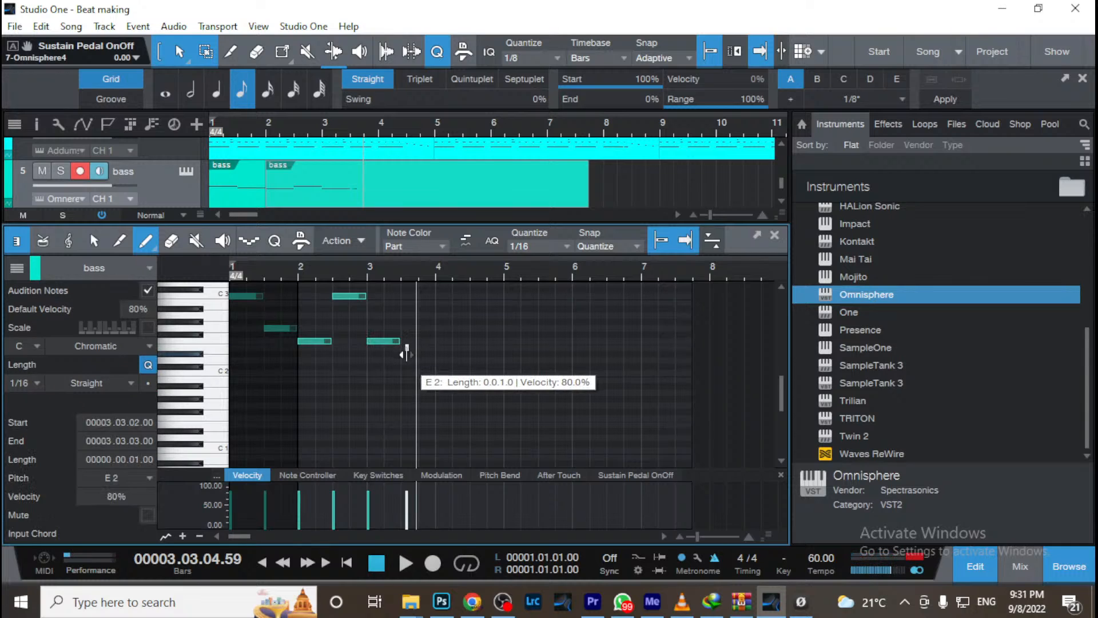
pyautogui.moveTo(412, 346); pyautogui.dragTo(400, 347)
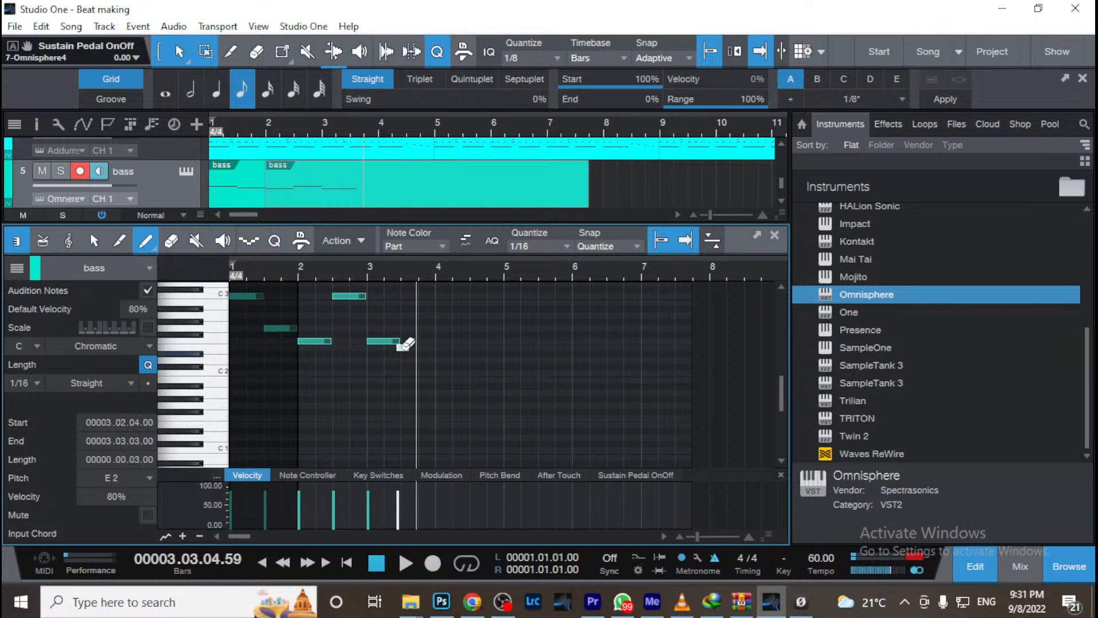
pyautogui.moveTo(398, 279); pyautogui.dragTo(436, 308)
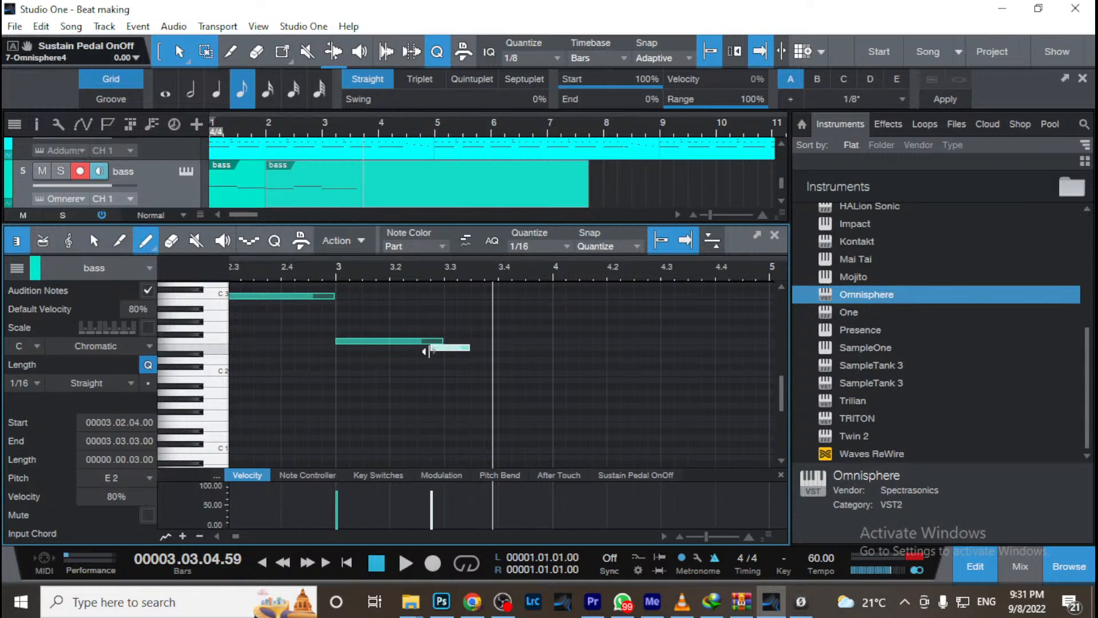
pyautogui.moveTo(429, 351); pyautogui.dragTo(553, 355)
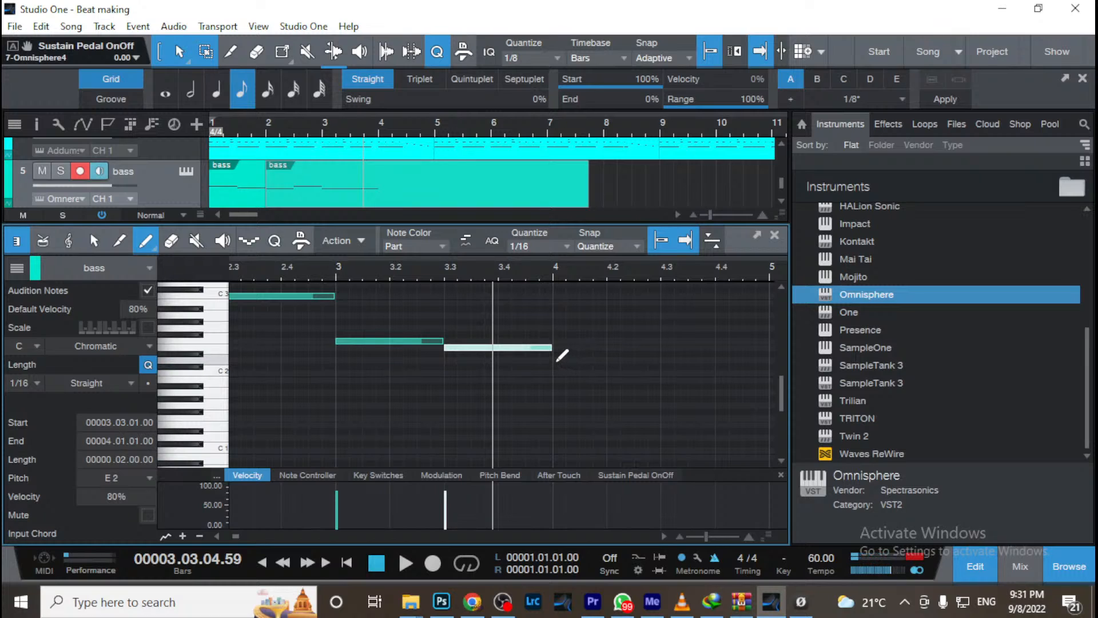
pyautogui.click(558, 361)
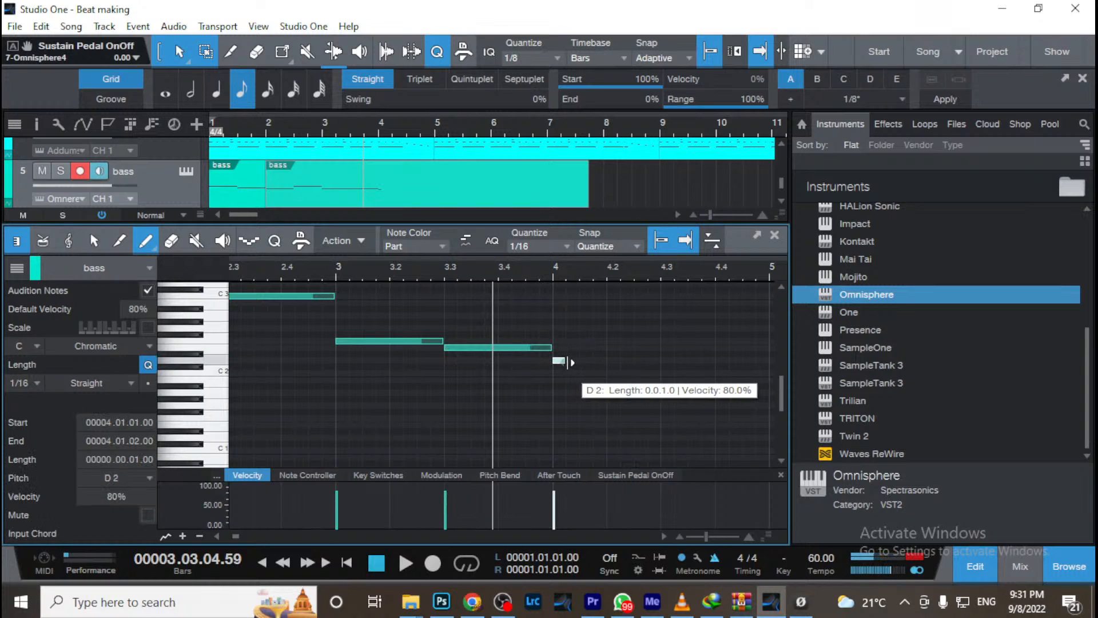
pyautogui.moveTo(569, 362); pyautogui.dragTo(660, 361)
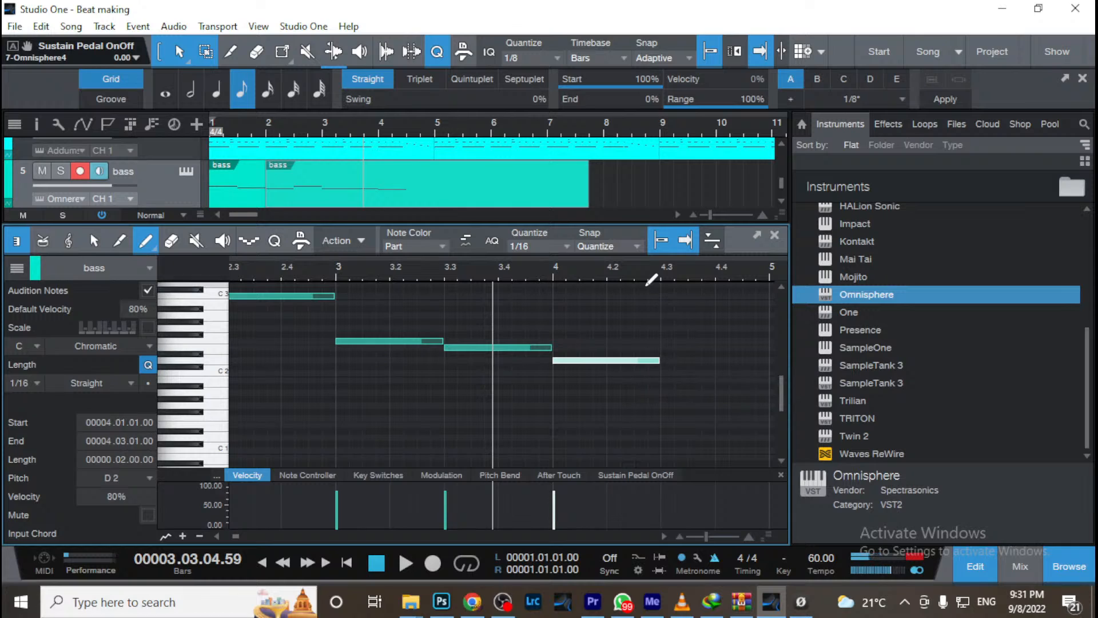
# Draw a two-beat G 2 note from 4.3 to bar 5 and play back the bass line through it
pyautogui.moveTo(615, 281); pyautogui.dragTo(546, 259)
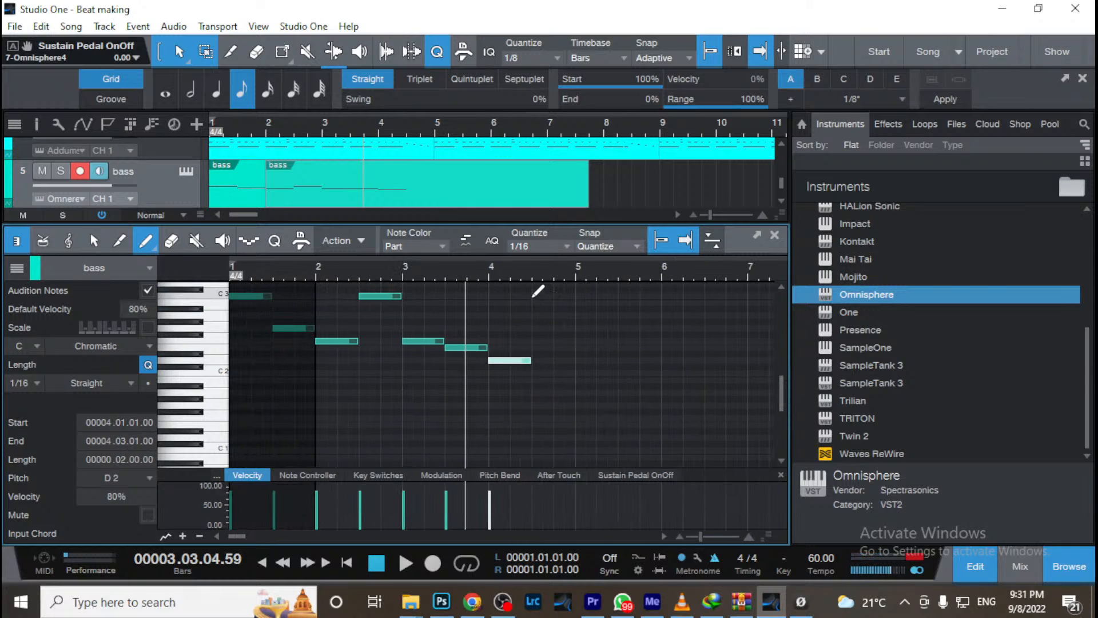
pyautogui.click(535, 296)
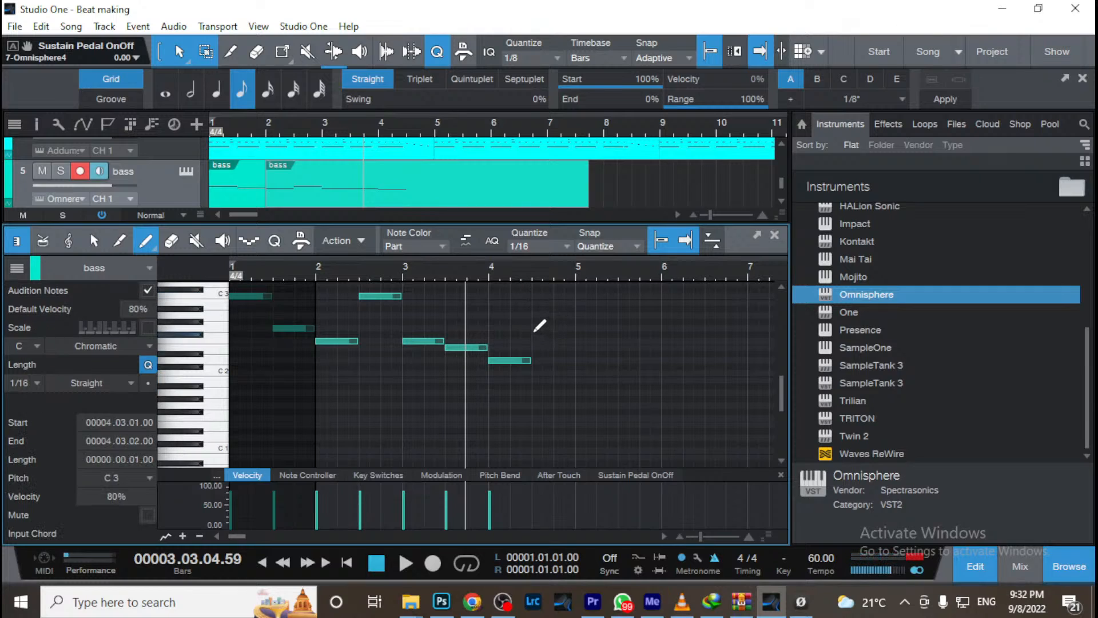
pyautogui.moveTo(532, 328)
pyautogui.mouseDown()
pyautogui.moveTo(618, 331)
pyautogui.moveTo(575, 322)
pyautogui.mouseUp()
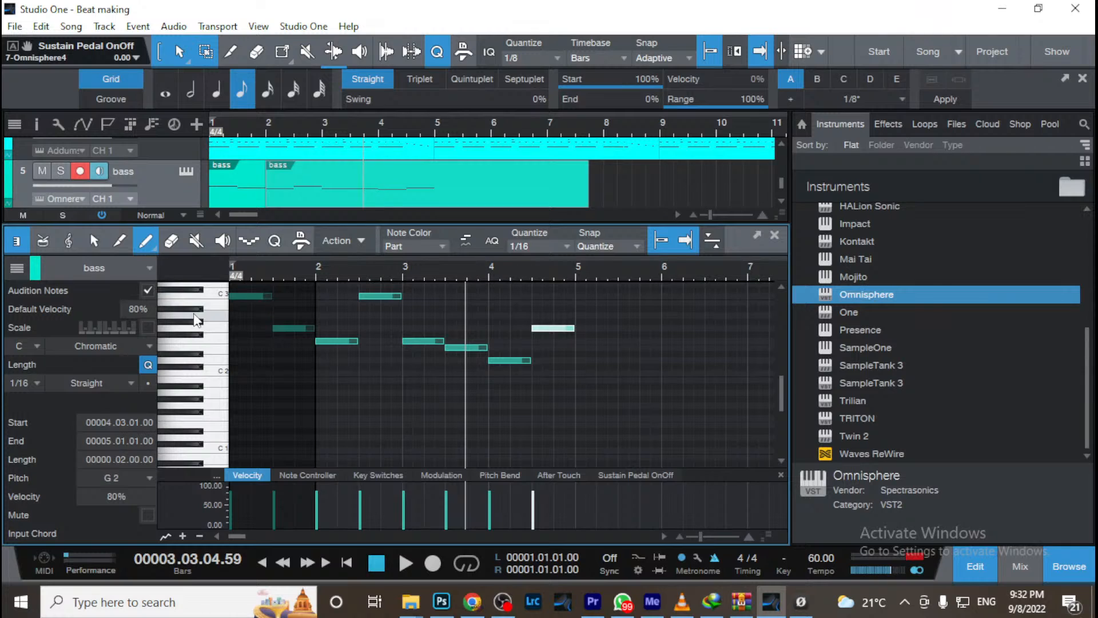
pyautogui.press('KP_Subtract')
pyautogui.press('KP_Subtract')
pyautogui.press('space')
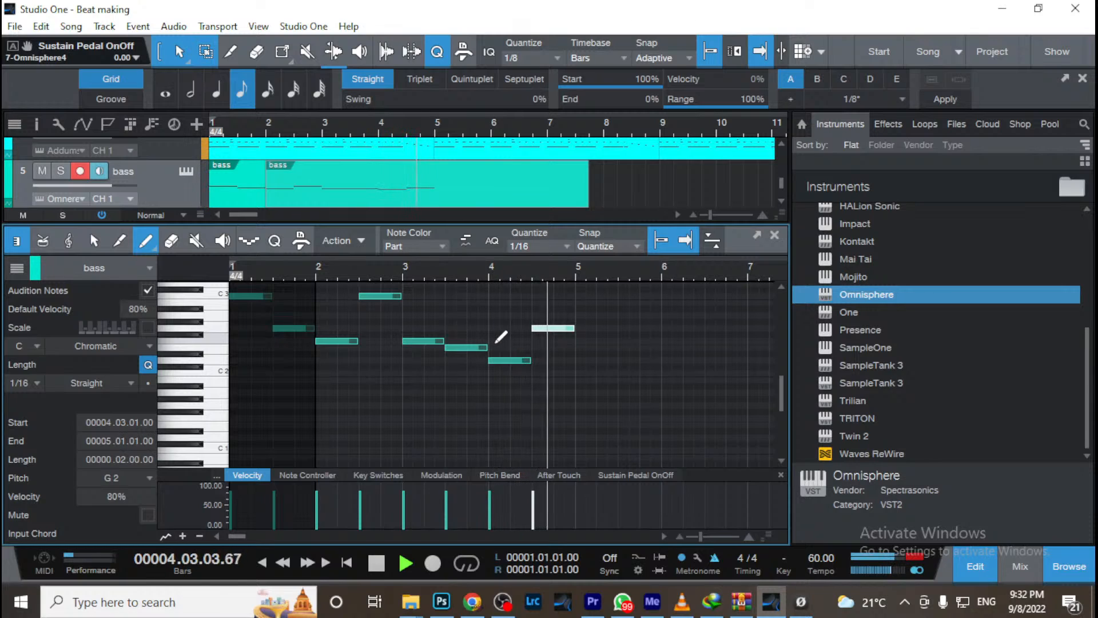
pyautogui.press('space')
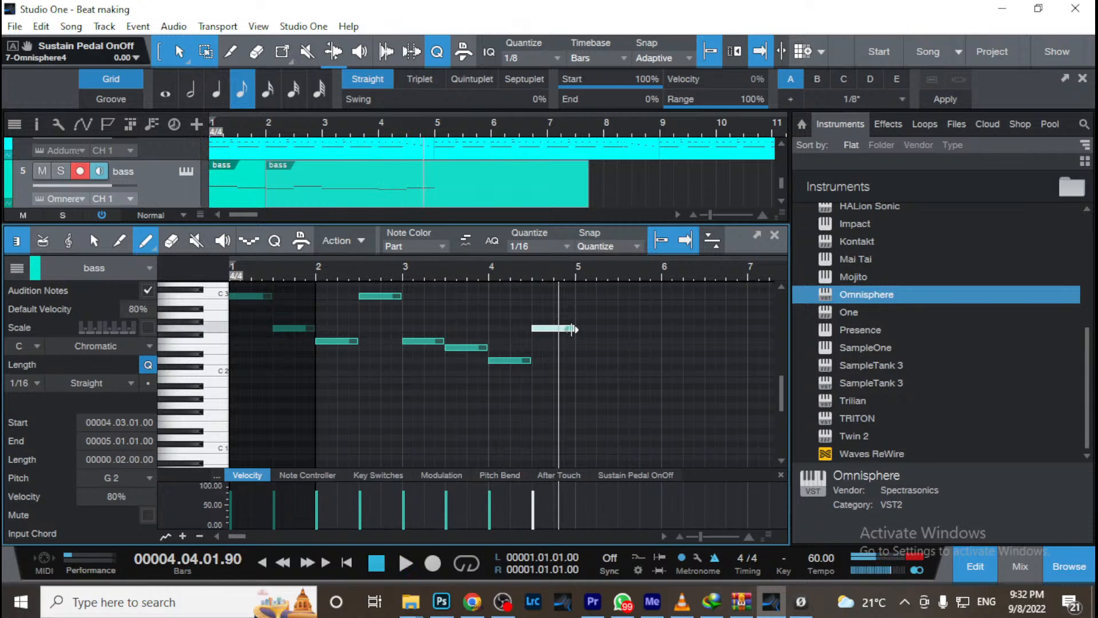
# Shorten the G 2 note at 4.3 to one beat and draw a one-beat G 1 note from 4.4 to bar 5
pyautogui.moveTo(573, 330); pyautogui.dragTo(553, 331)
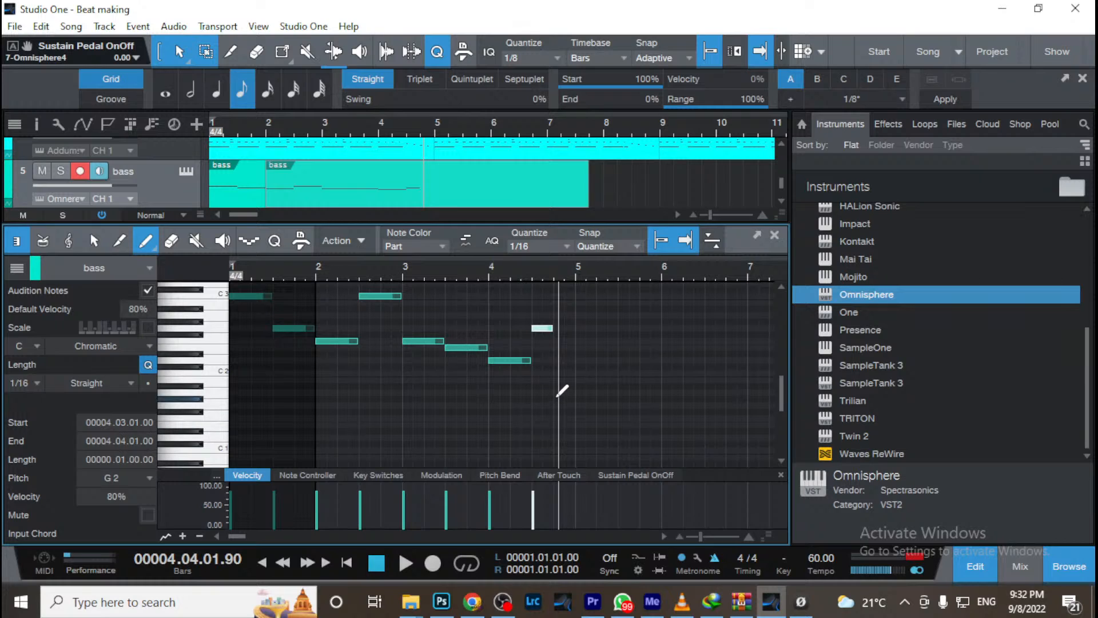
pyautogui.click(558, 403)
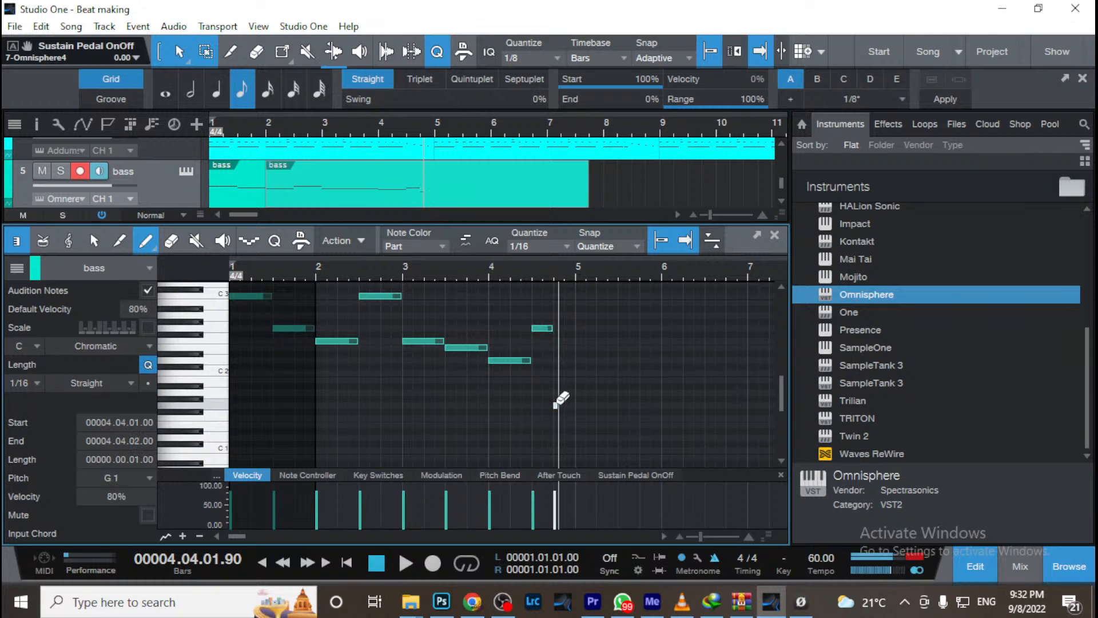
pyautogui.moveTo(562, 407); pyautogui.dragTo(576, 408)
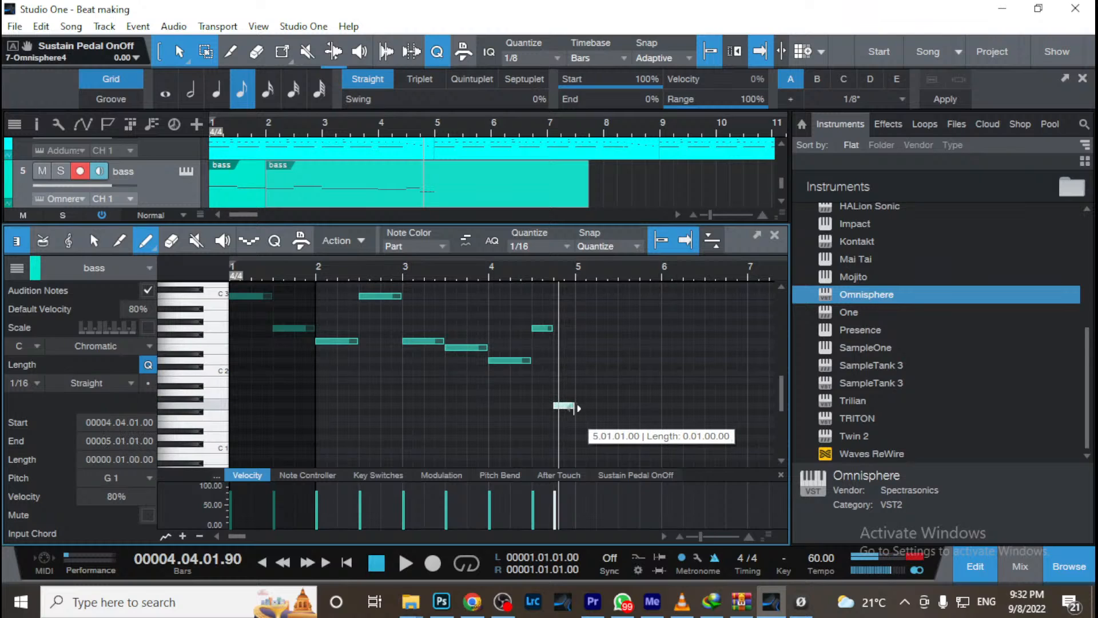
# Play back bar 4 of the bass line through the closing G 1 note
pyautogui.click(479, 280)
pyautogui.press('space')
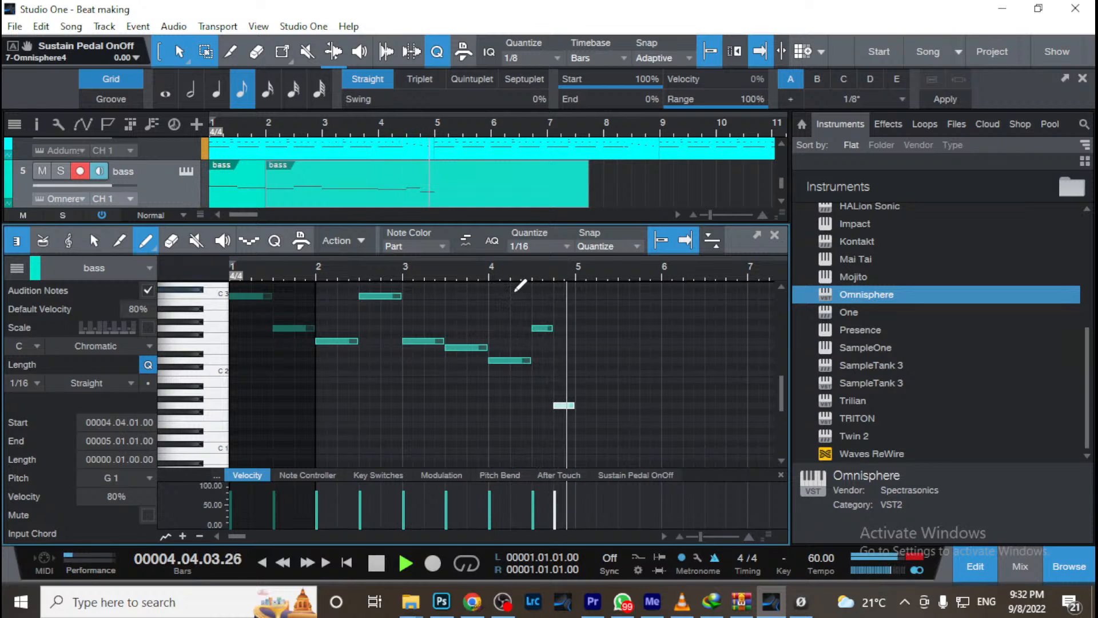
pyautogui.press('space')
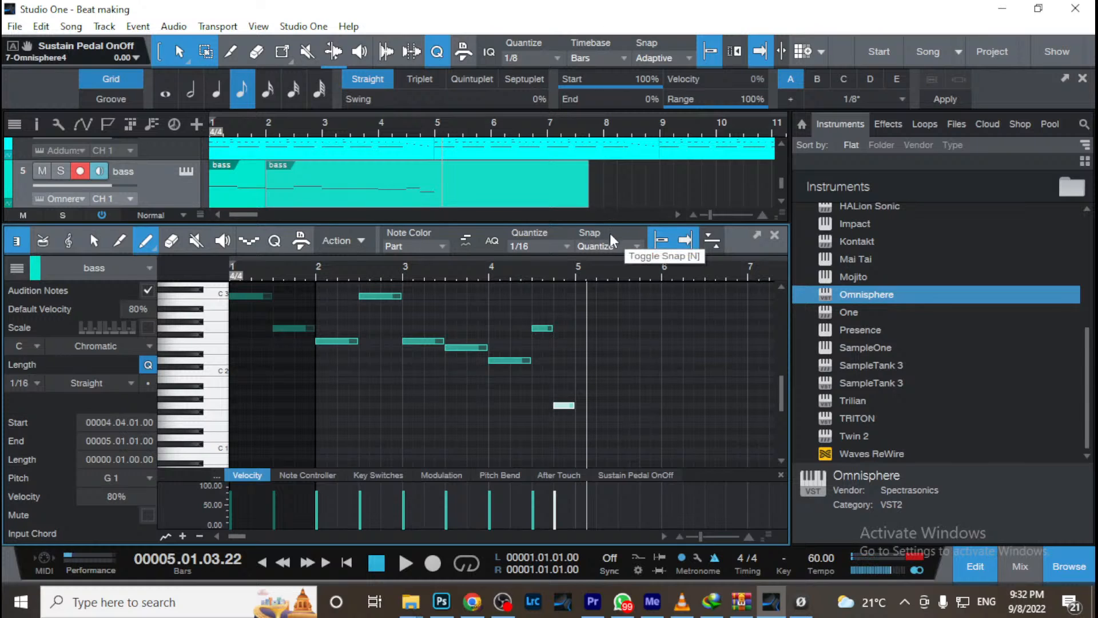
# Close the note editor and trim the second bass part so it ends at bar 5
pyautogui.press('F3')
pyautogui.press('F3')
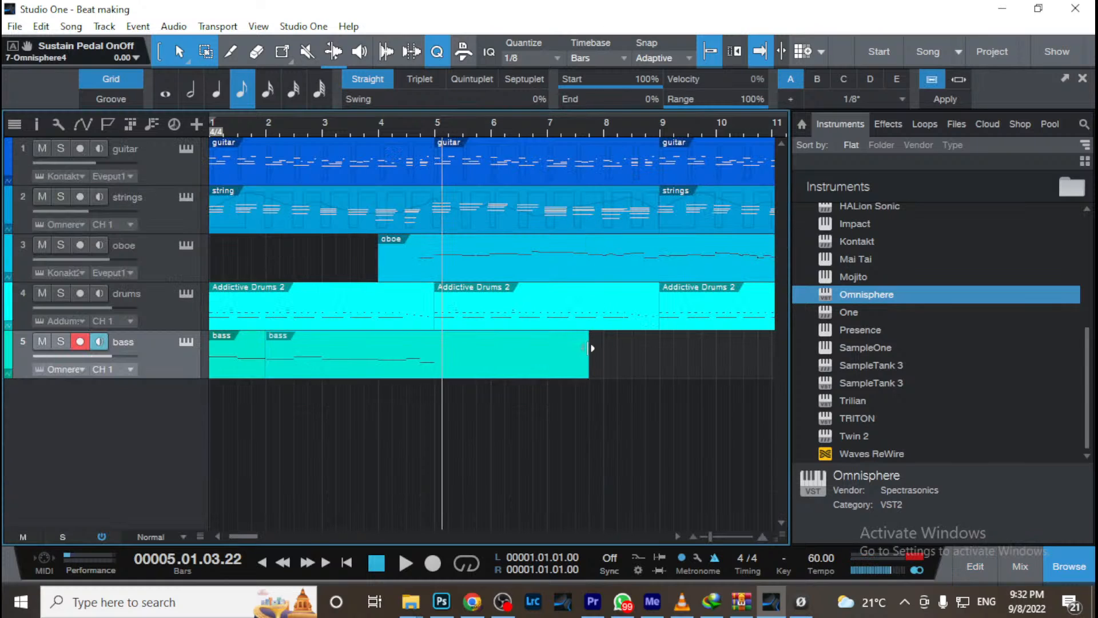
pyautogui.moveTo(589, 347); pyautogui.dragTo(433, 338)
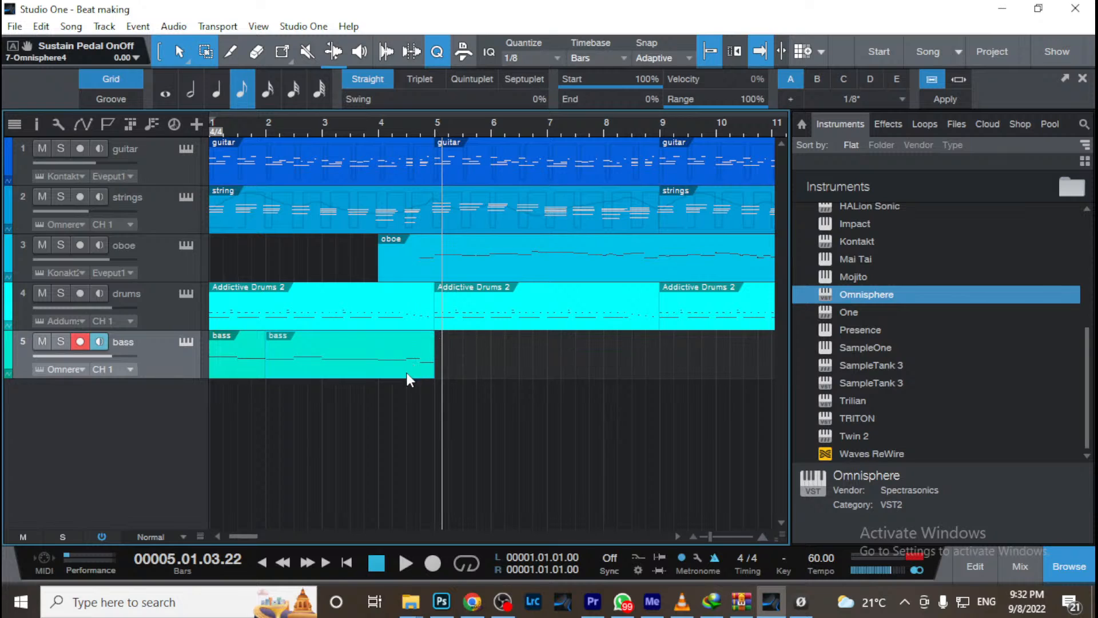
# Merge the two bass parts into a single part spanning bar 1 to bar 5
pyautogui.hotkey('ctrl', 'z')
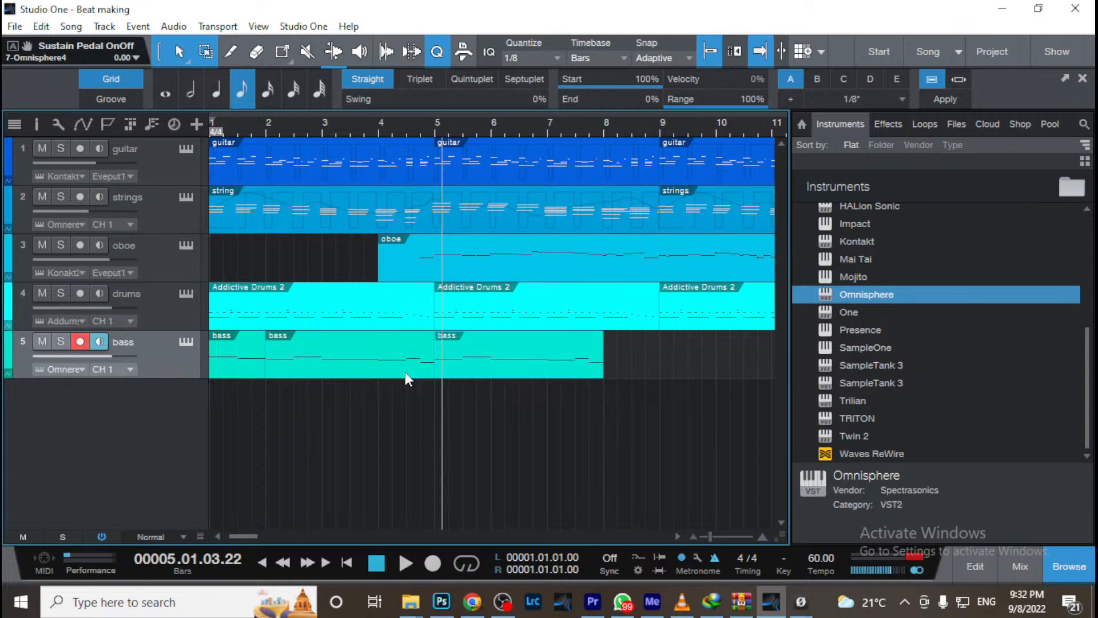
pyautogui.hotkey('ctrl', 'y')
pyautogui.moveTo(459, 380); pyautogui.dragTo(242, 349)
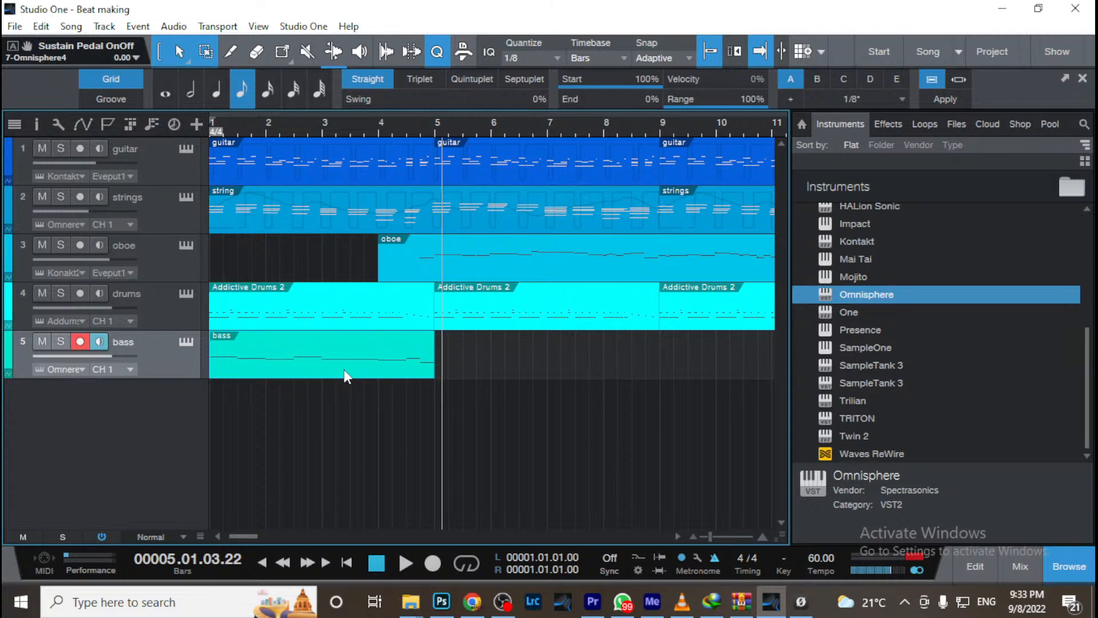
# Duplicate the merged bass part so the copy runs from bar 5 to bar 9, and play the song from the start
pyautogui.press('d')
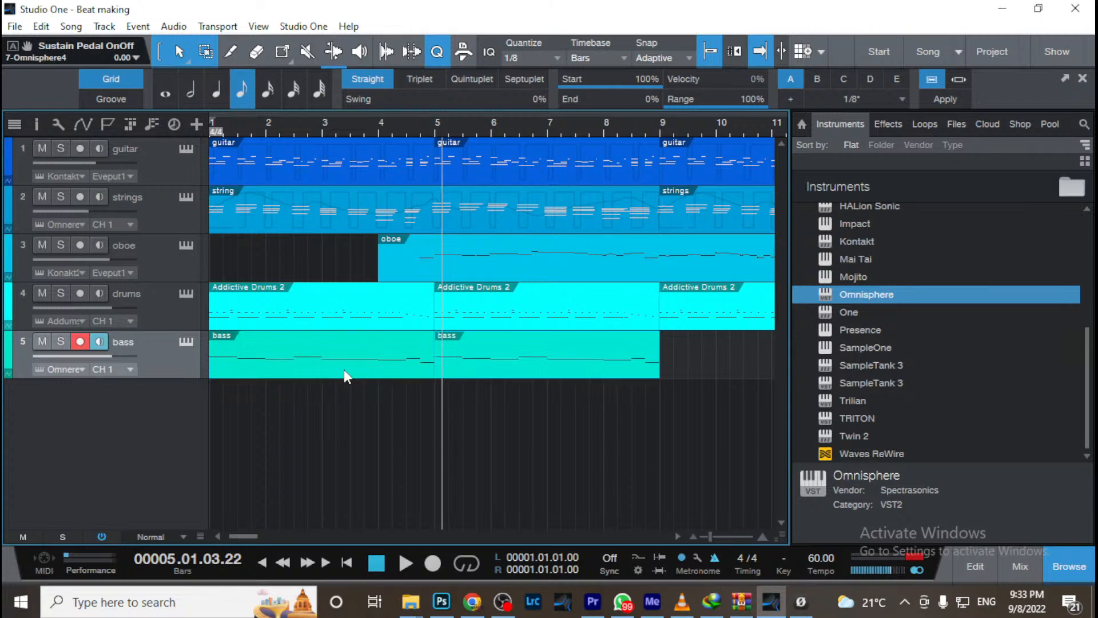
pyautogui.hotkey('ctrl', 'z')
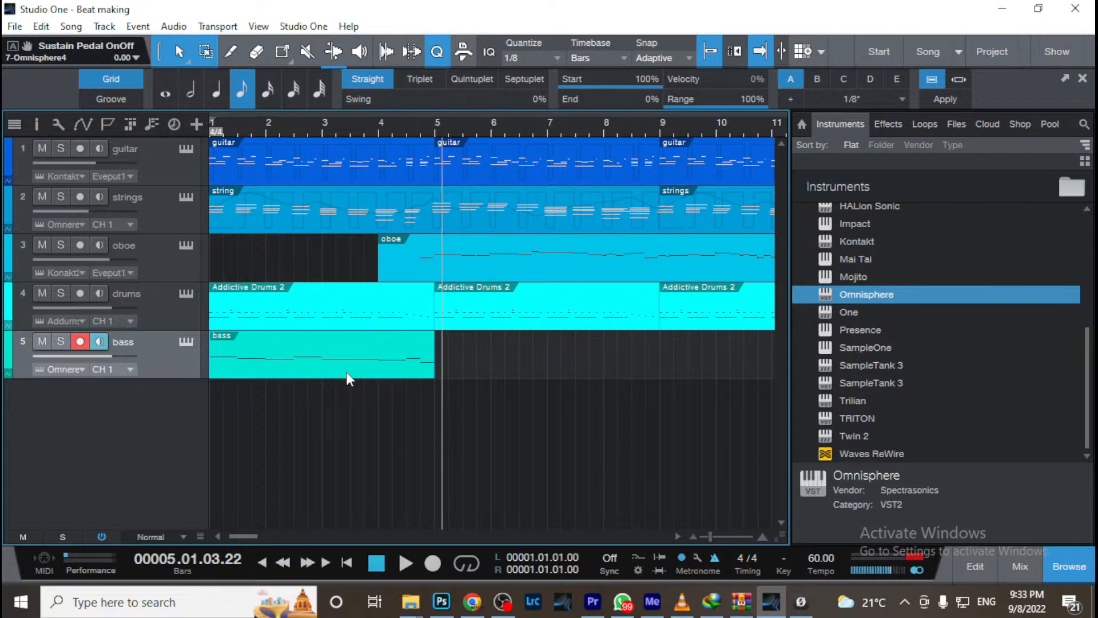
pyautogui.rightClick(346, 372)
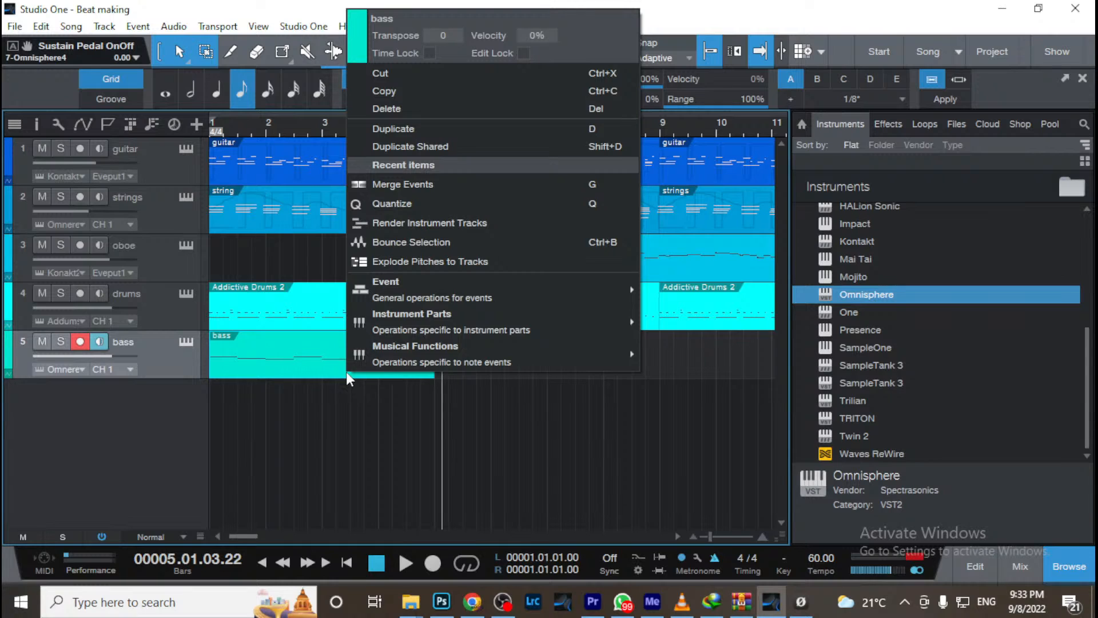
pyautogui.click(424, 130)
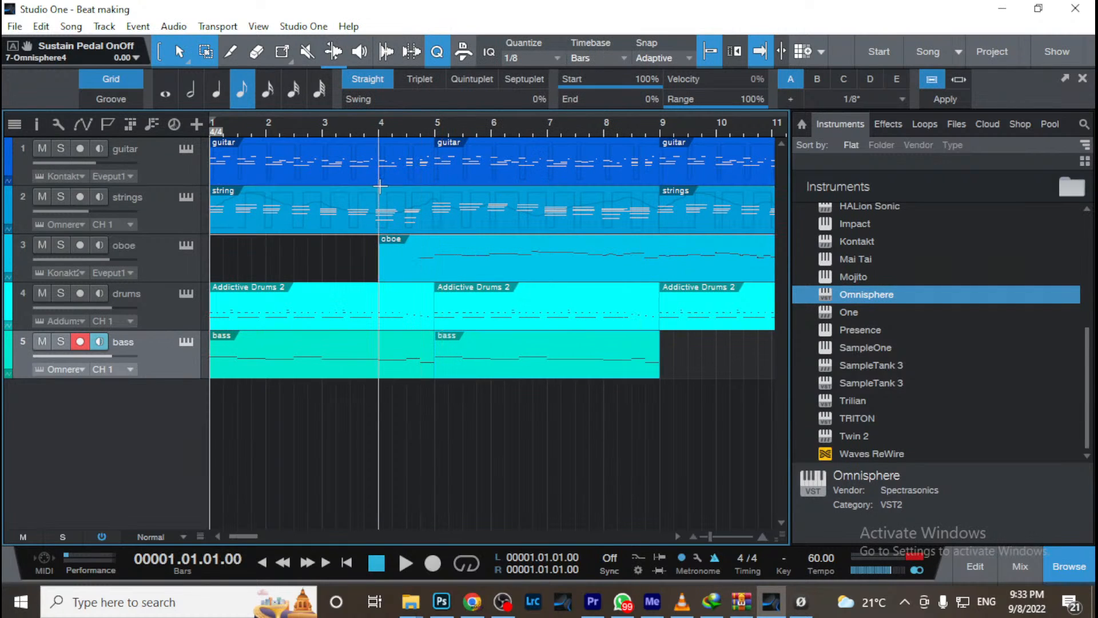
pyautogui.press('space')
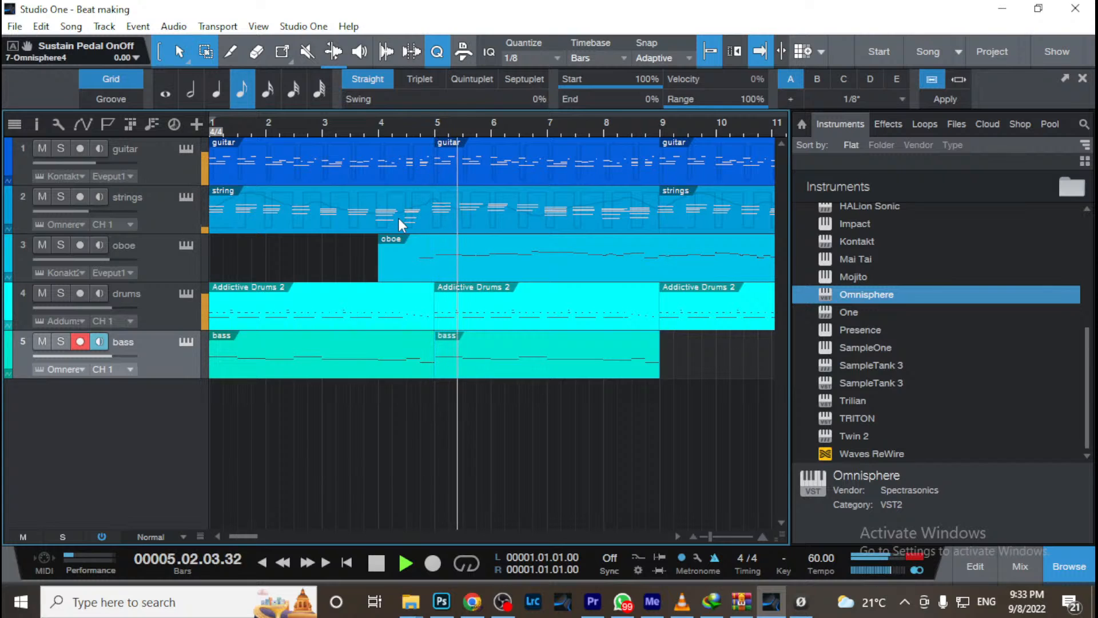
pyautogui.press('space')
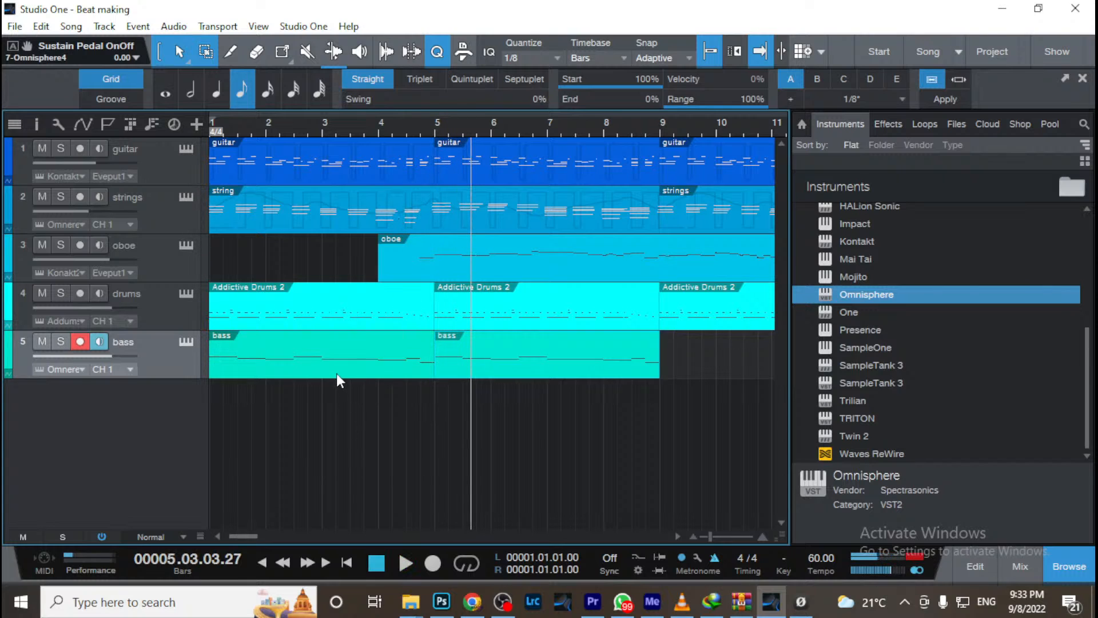
# Open the first bass part in the note editor and select the G 1 note at 4.4
pyautogui.doubleClick(336, 369)
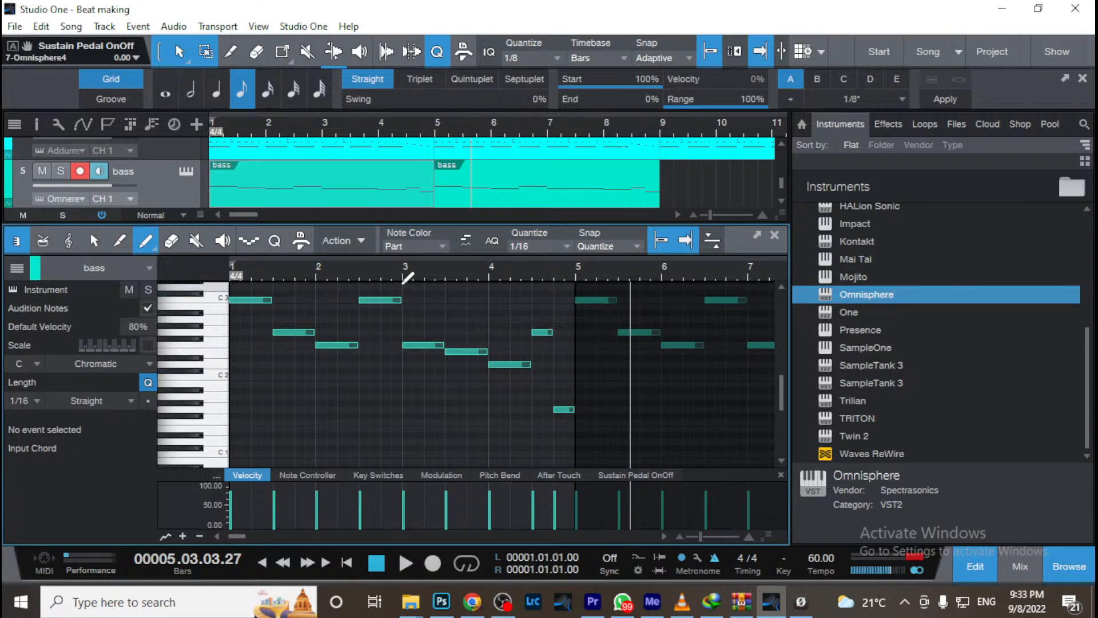
pyautogui.moveTo(400, 278); pyautogui.dragTo(366, 275)
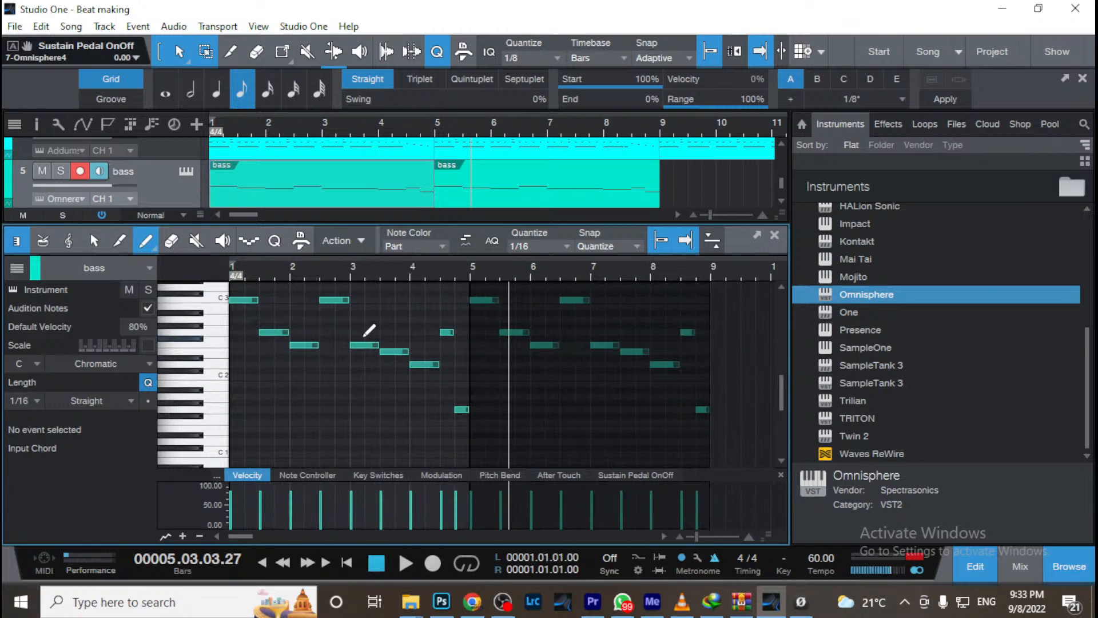
pyautogui.moveTo(378, 279)
pyautogui.mouseDown()
pyautogui.moveTo(380, 309)
pyautogui.moveTo(372, 299)
pyautogui.moveTo(380, 309)
pyautogui.moveTo(435, 287)
pyautogui.moveTo(488, 290)
pyautogui.moveTo(474, 259)
pyautogui.mouseUp()
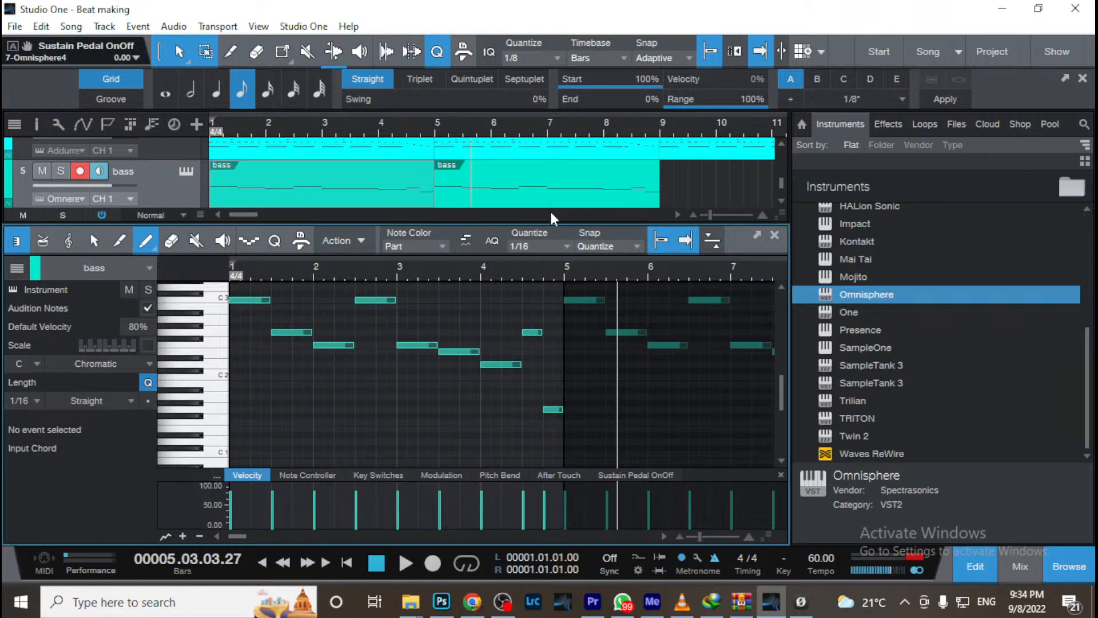
pyautogui.scroll(5, 612, 292)
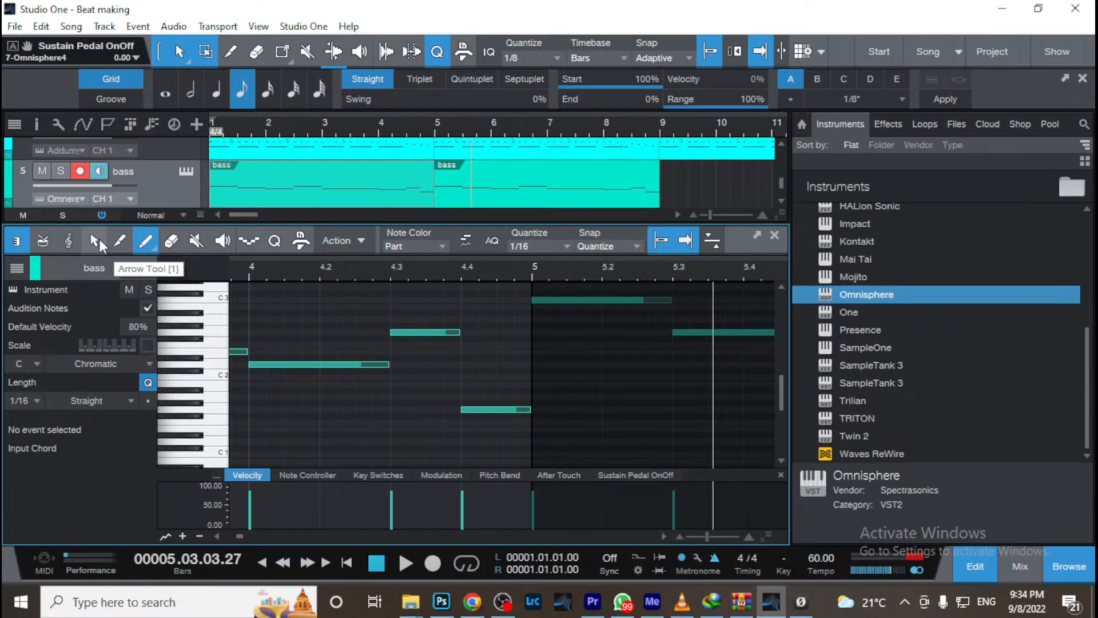
pyautogui.click(95, 240)
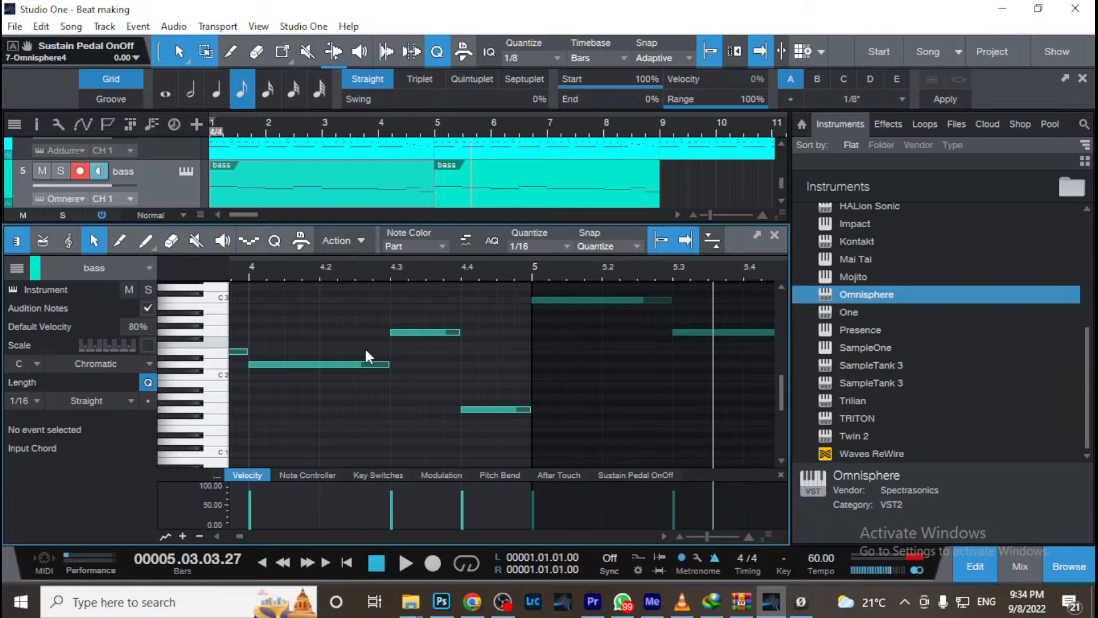
pyautogui.click(473, 410)
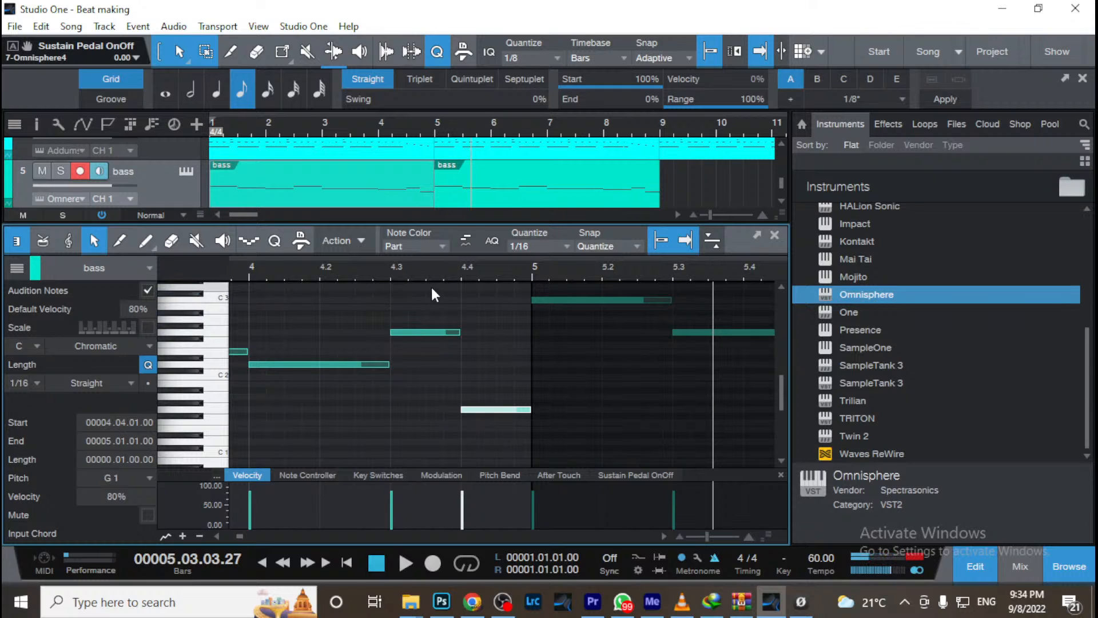
# Play back the bass from 4.3 into the selected G 1 note
pyautogui.click(416, 270)
pyautogui.press('space')
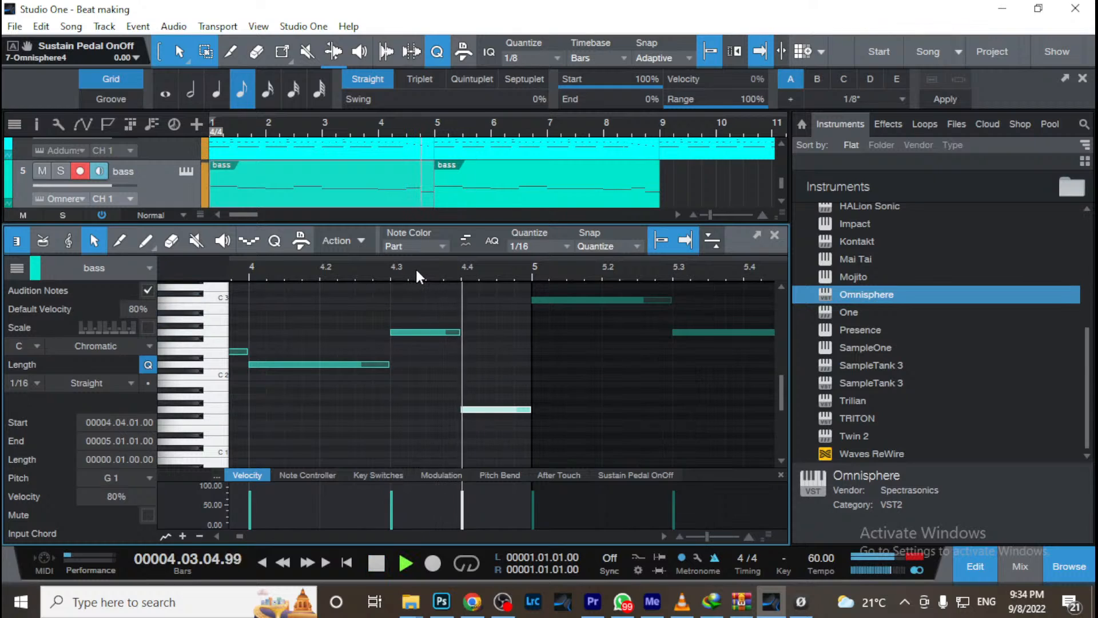
pyautogui.press('space')
# Set the G 1 note's velocity to 100% and play it back from 4.3
pyautogui.moveTo(467, 505)
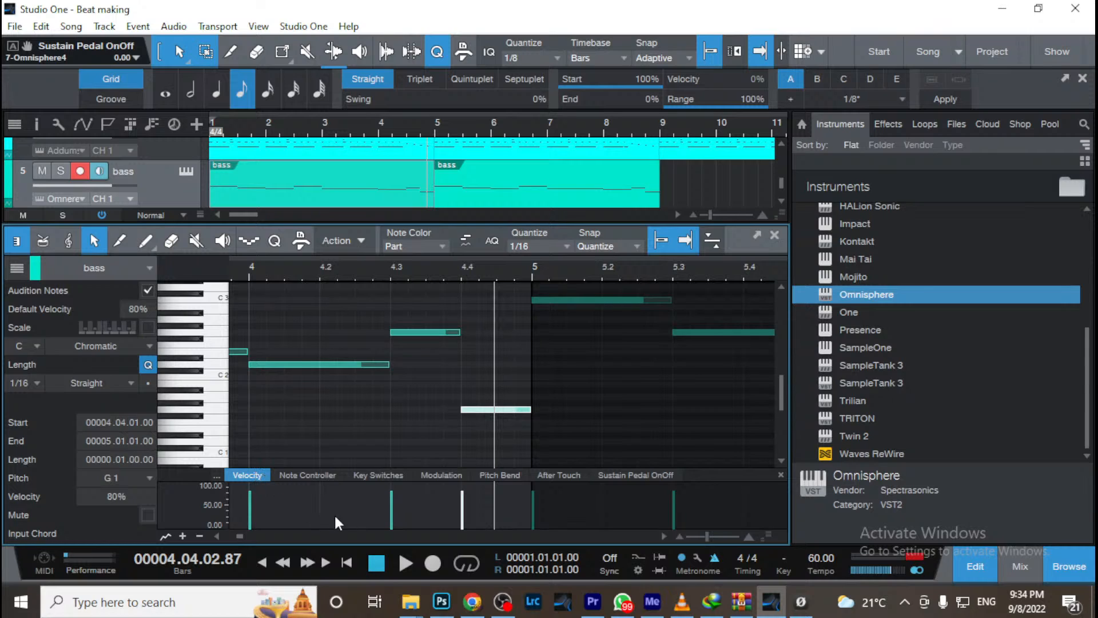
pyautogui.moveTo(459, 507); pyautogui.dragTo(464, 507)
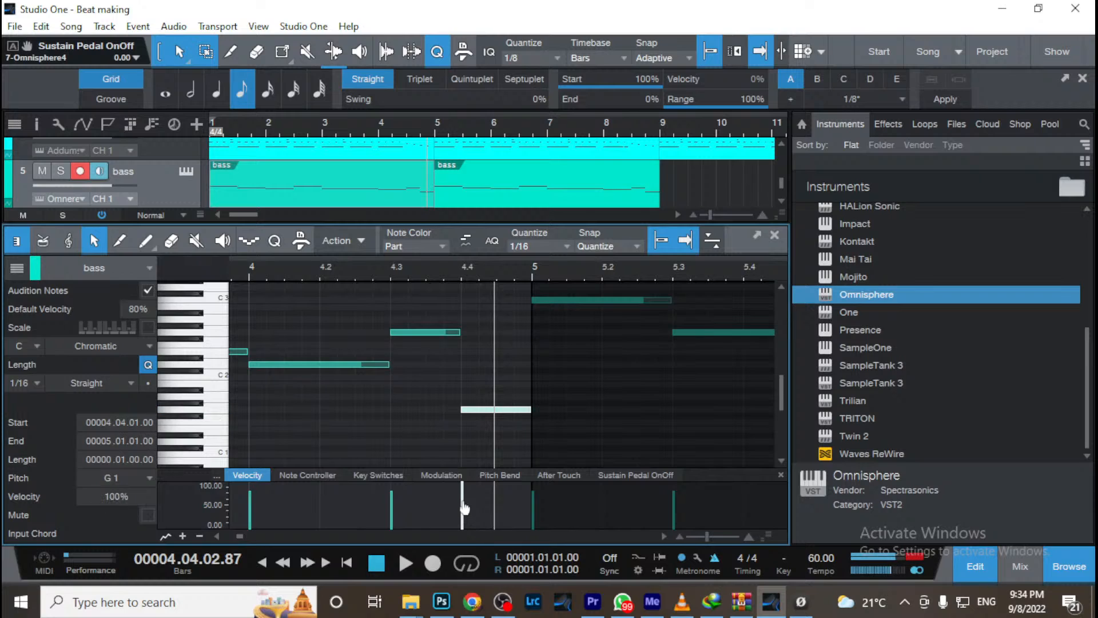
pyautogui.click(380, 269)
pyautogui.press('space')
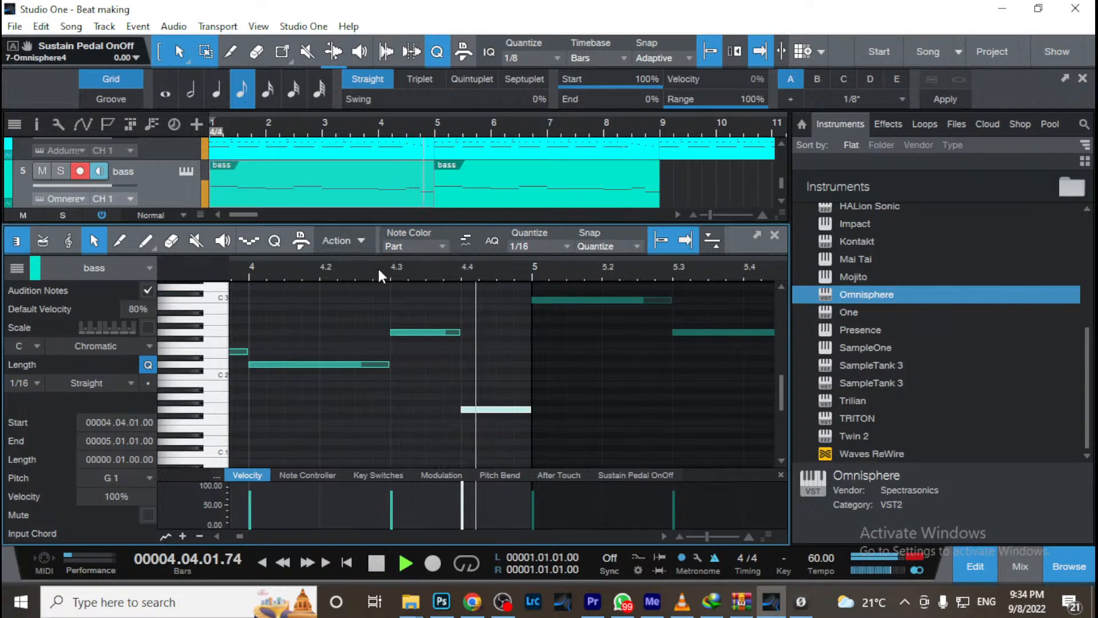
pyautogui.press('space')
# Set the G 1 note's velocity to 32% and play it back from bar 4
pyautogui.moveTo(461, 493); pyautogui.dragTo(471, 528)
pyautogui.click(241, 267)
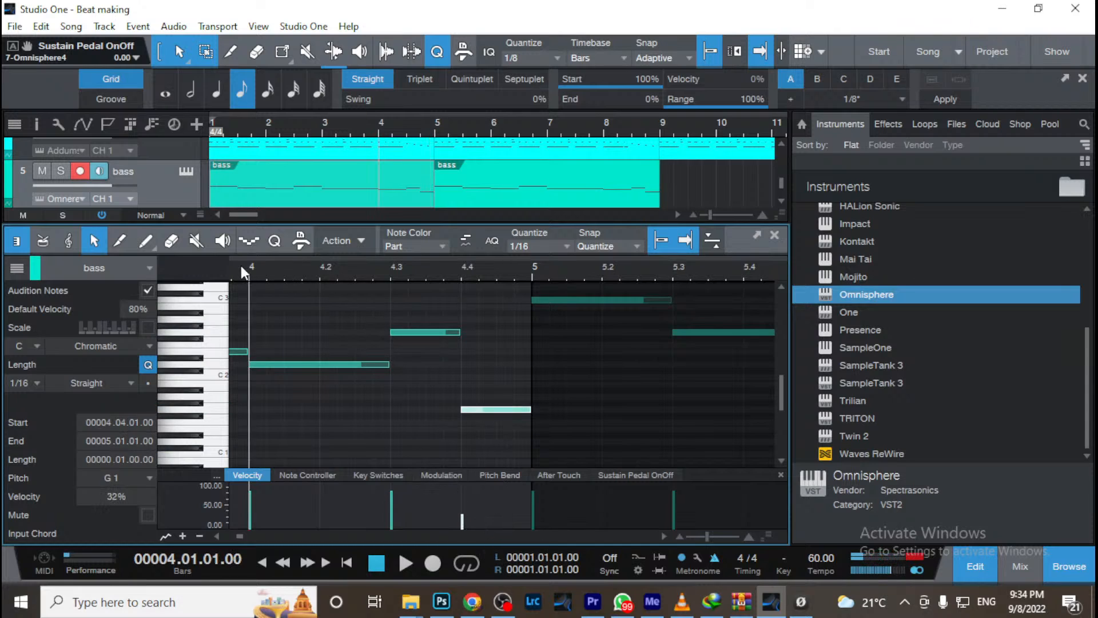
pyautogui.press('space')
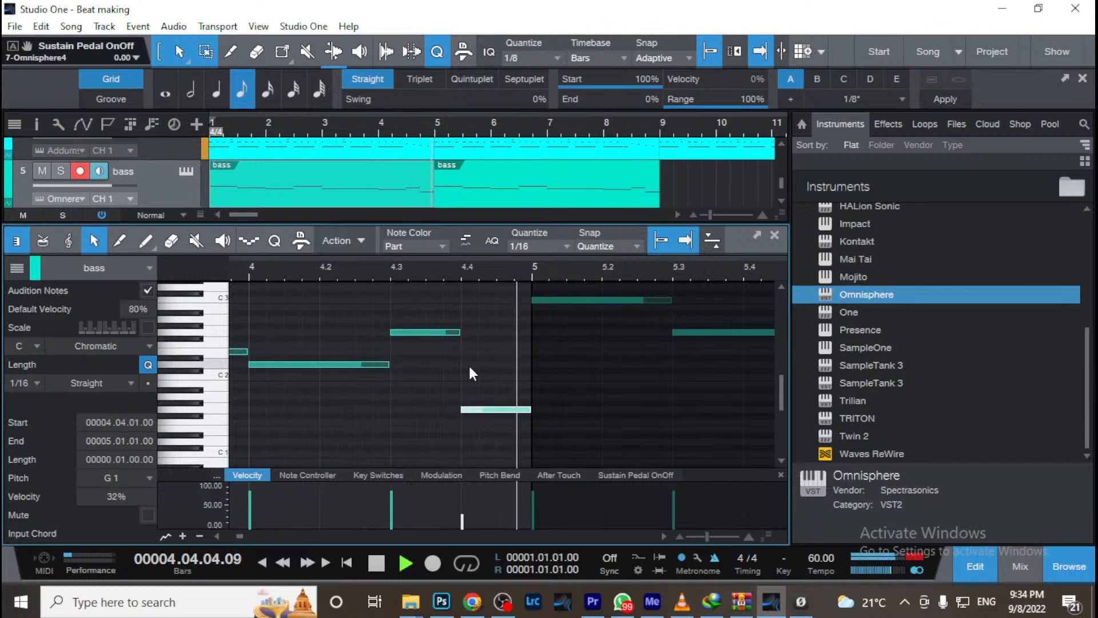
pyautogui.press('space')
# Set the G 1 note's velocity to 75% and return the playback position to the start of the song
pyautogui.moveTo(462, 522); pyautogui.dragTo(463, 495)
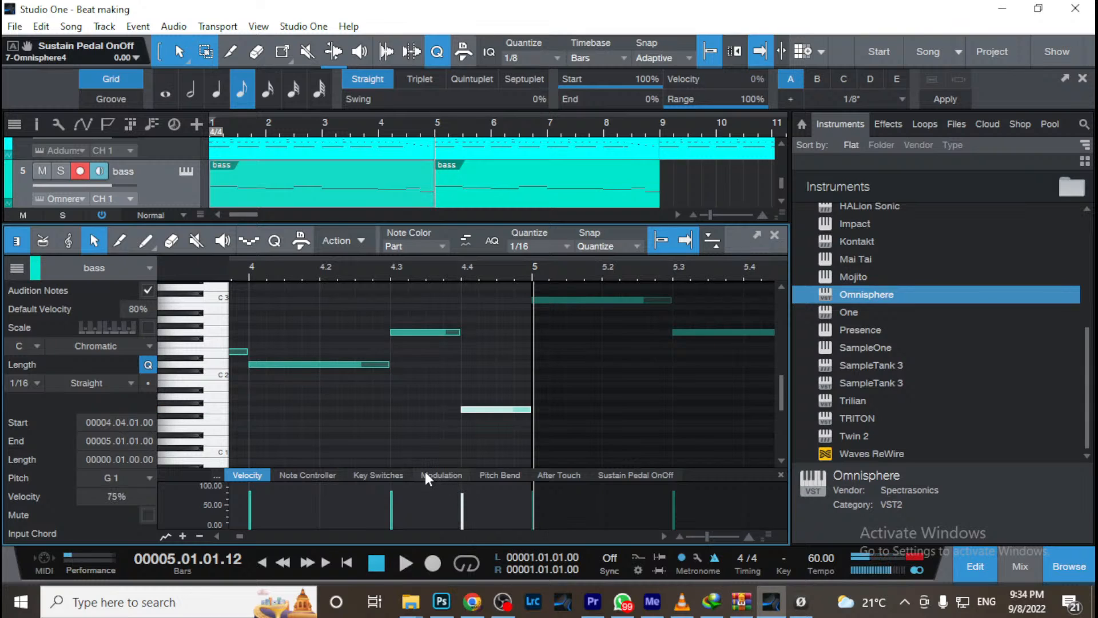
pyautogui.moveTo(393, 272); pyautogui.dragTo(355, 267)
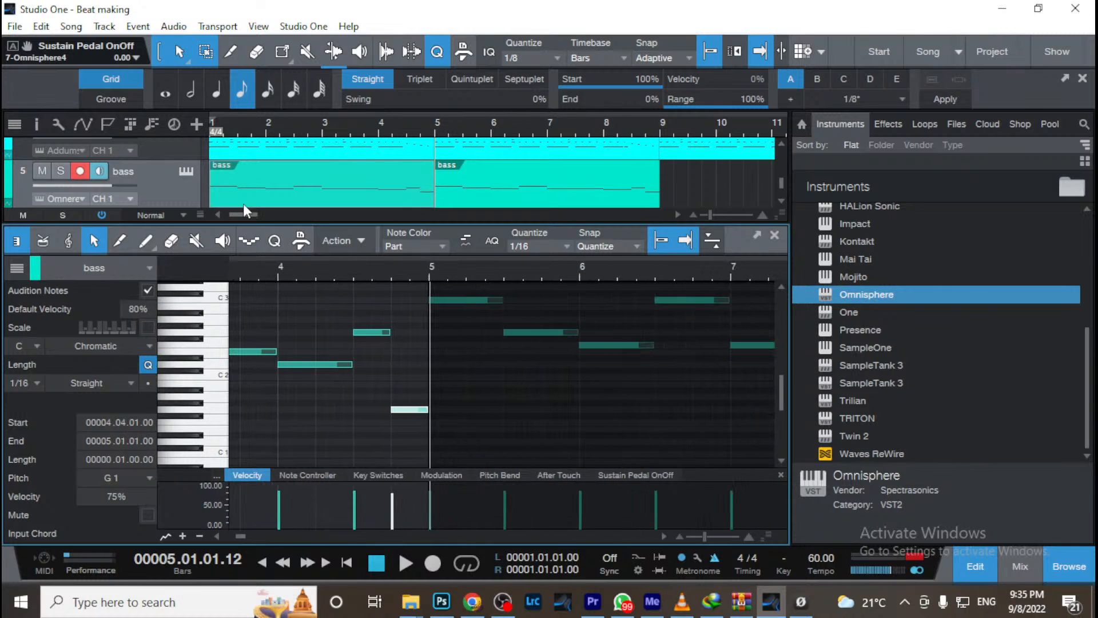
pyautogui.click(230, 184)
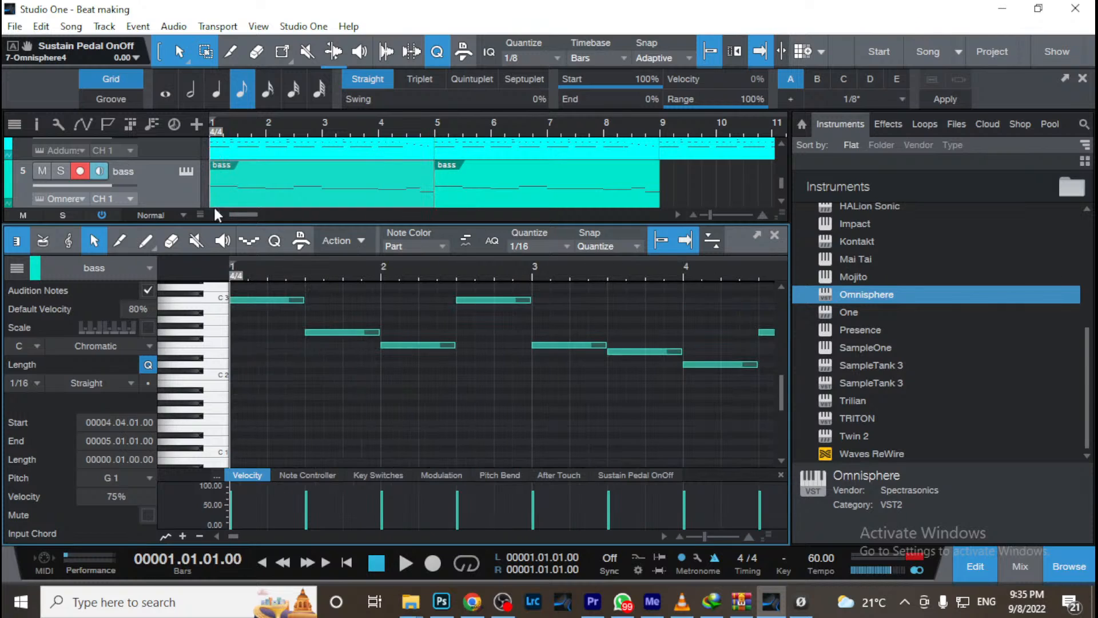
# Record pitch bend movements over the bass from the start of the song into bar 8
pyautogui.click(775, 235)
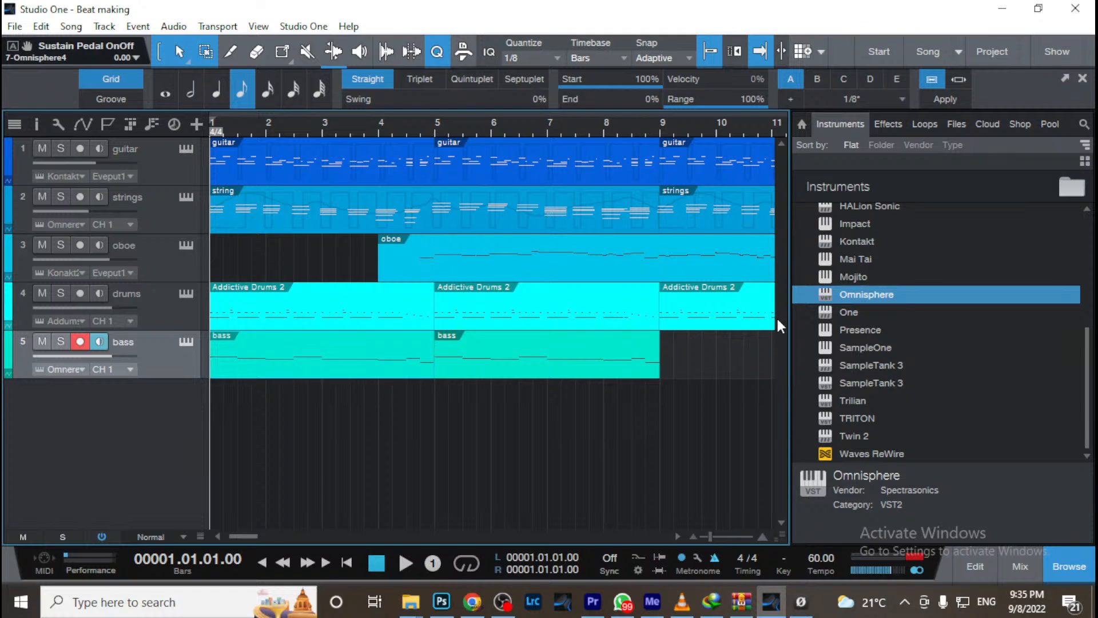
pyautogui.press('KP_Multiply')
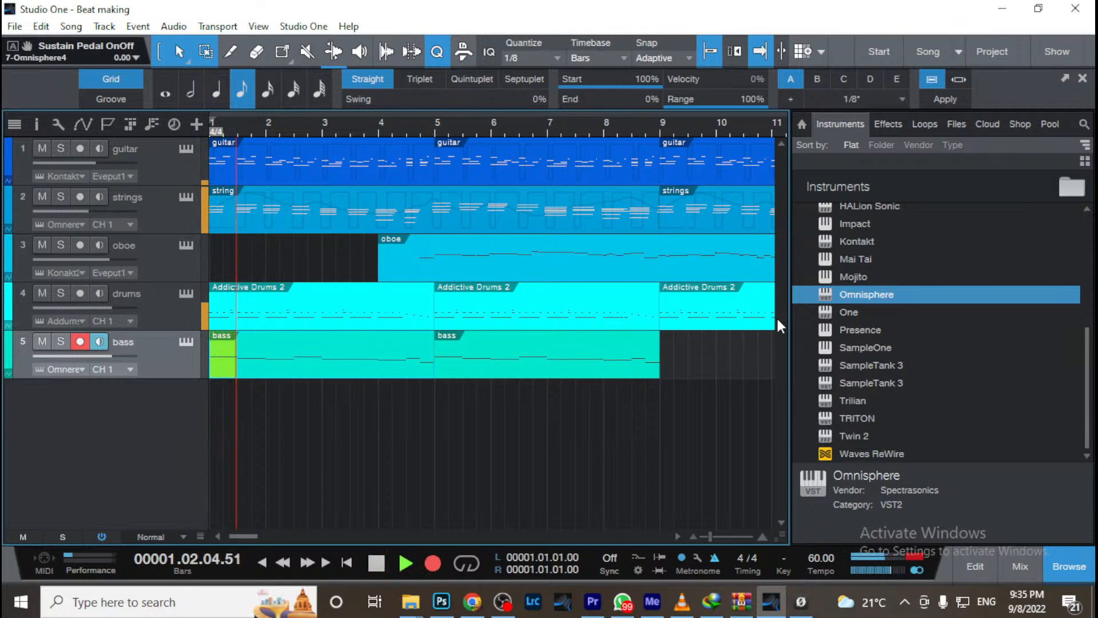
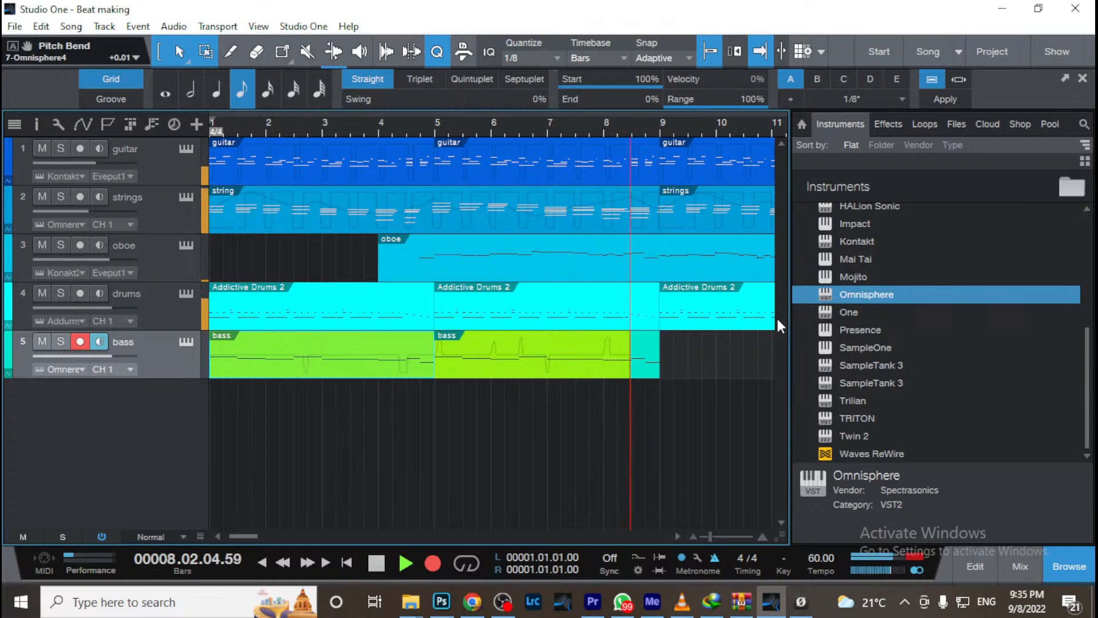
pyautogui.press('space')
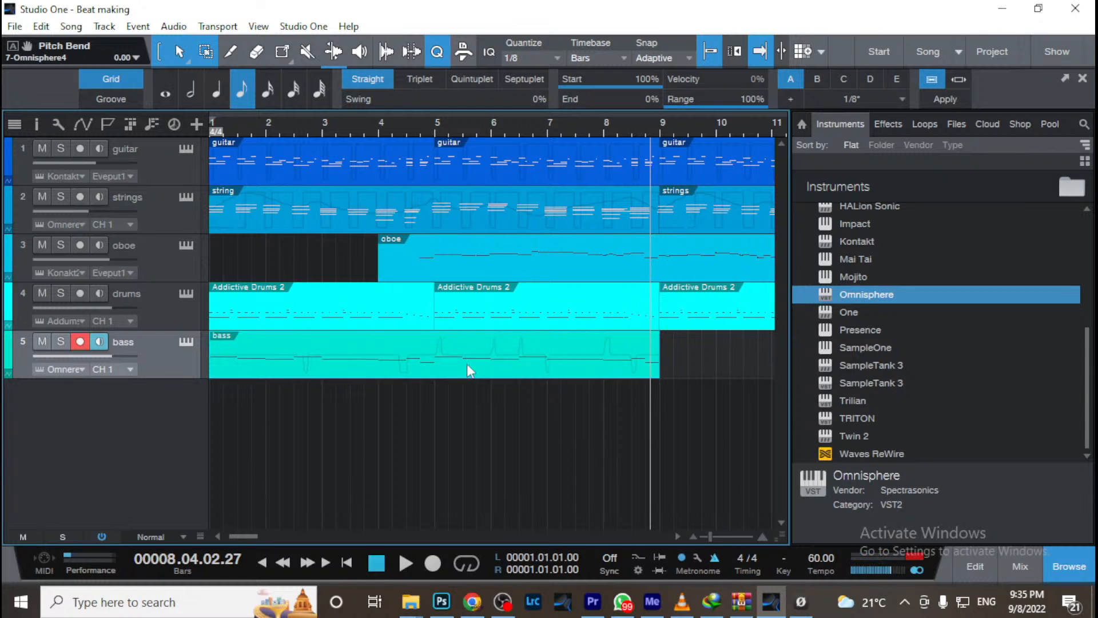
# Open the recorded bass part in the note editor and compare its velocity and pitch bend data
pyautogui.doubleClick(376, 371)
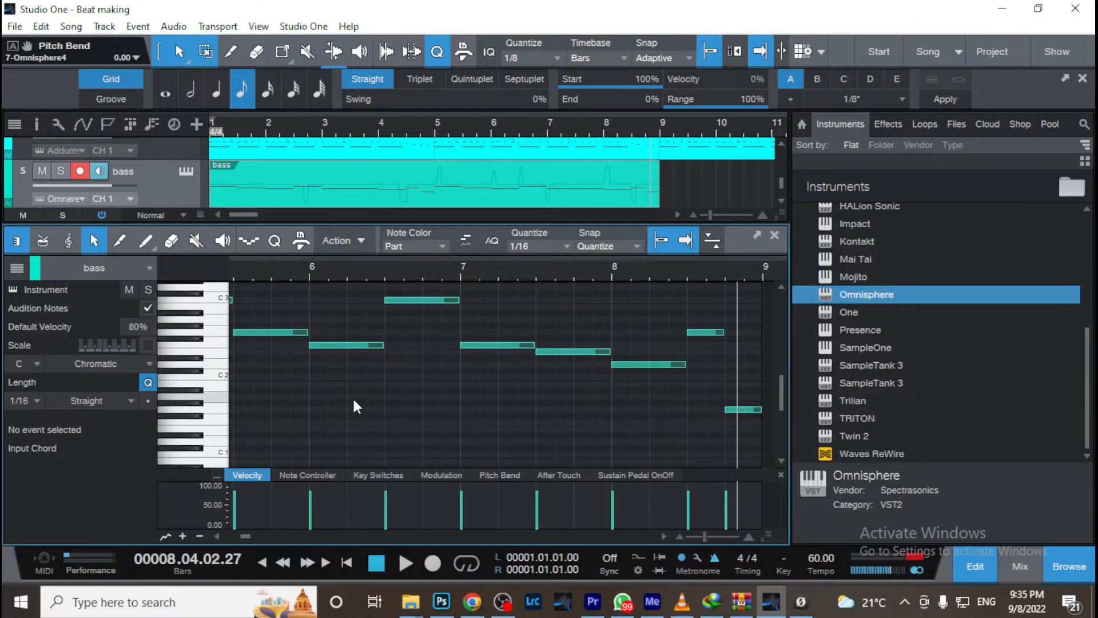
pyautogui.click(511, 478)
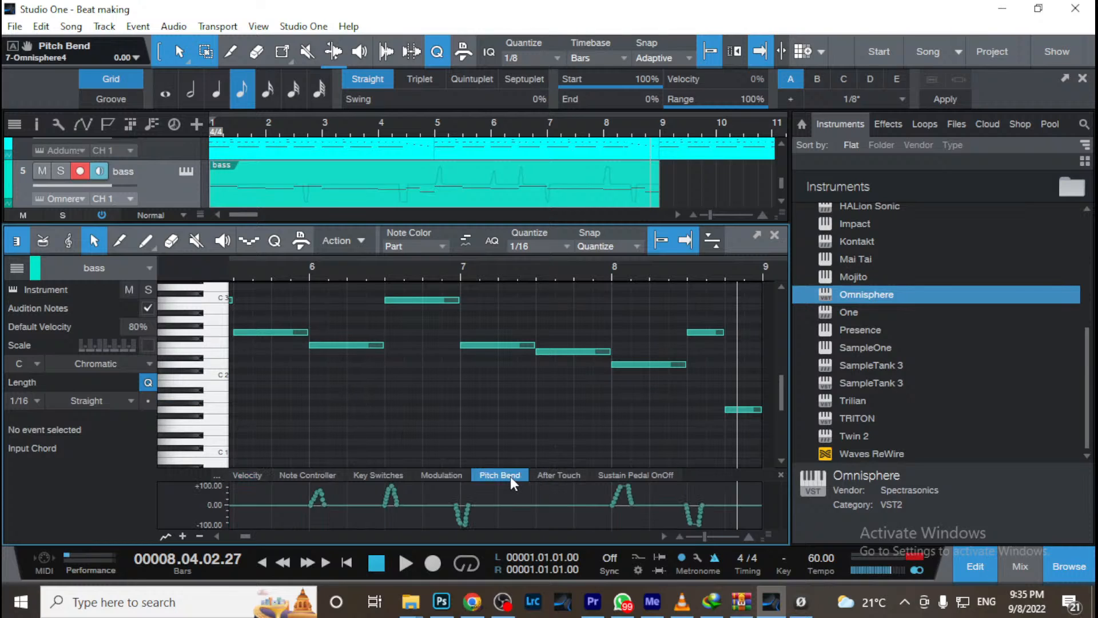
pyautogui.click(255, 473)
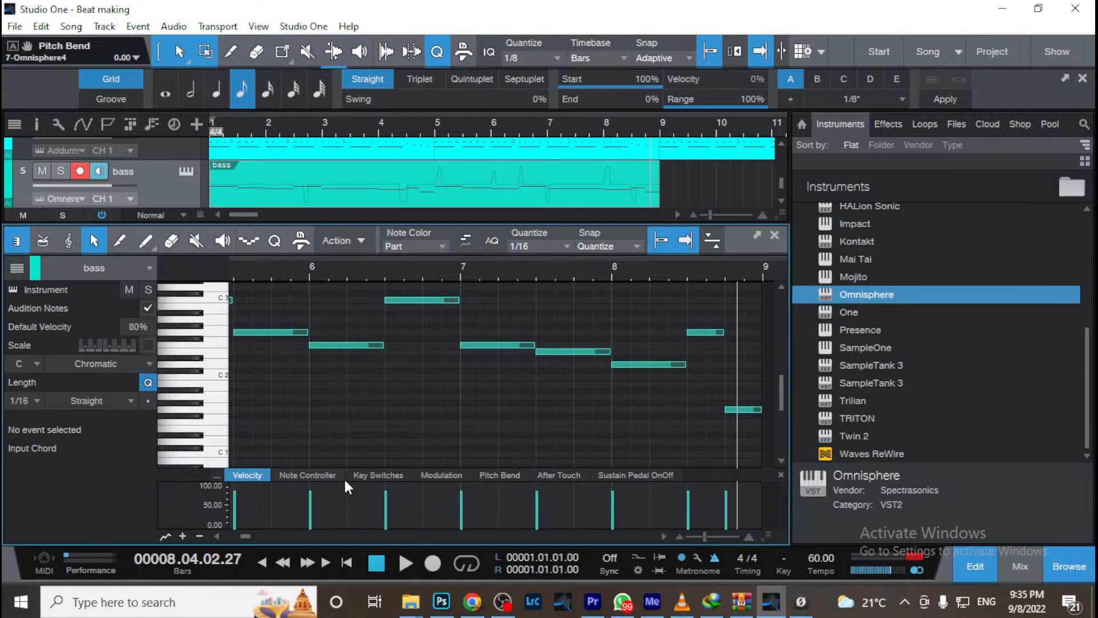
pyautogui.click(501, 485)
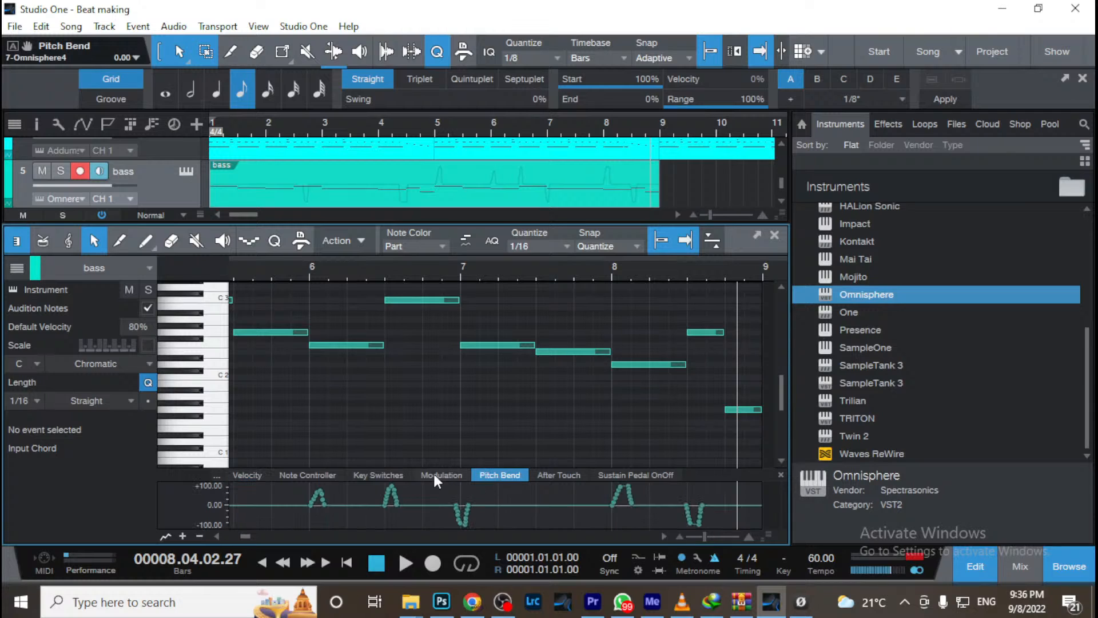
# Play the bass from the start and delete the pitch bend dip near the end of bar 2
pyautogui.press(',')
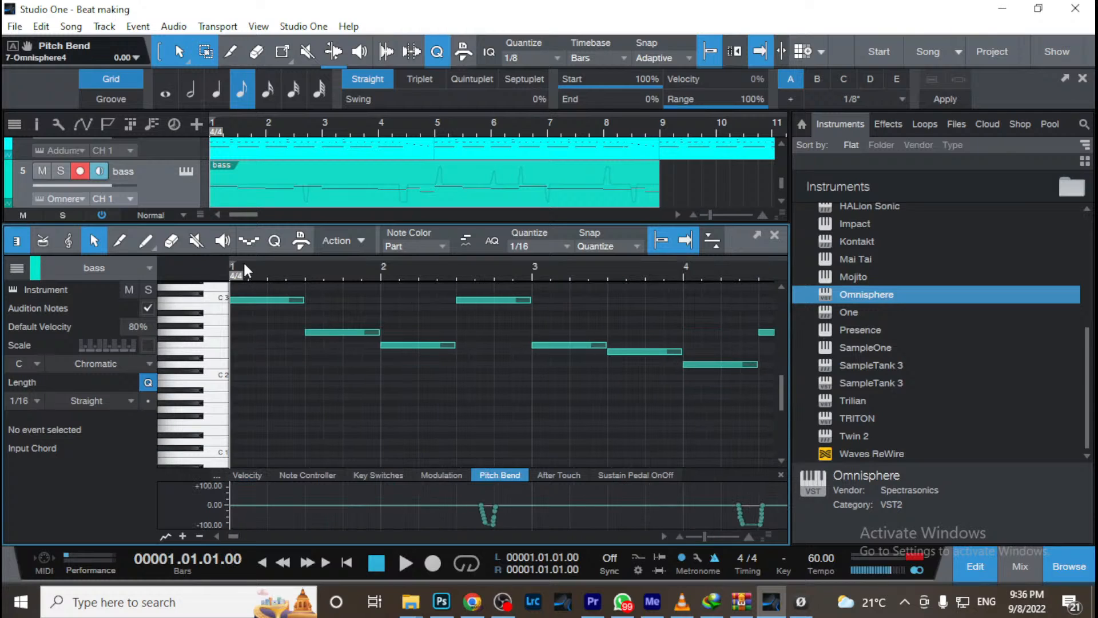
pyautogui.press('space')
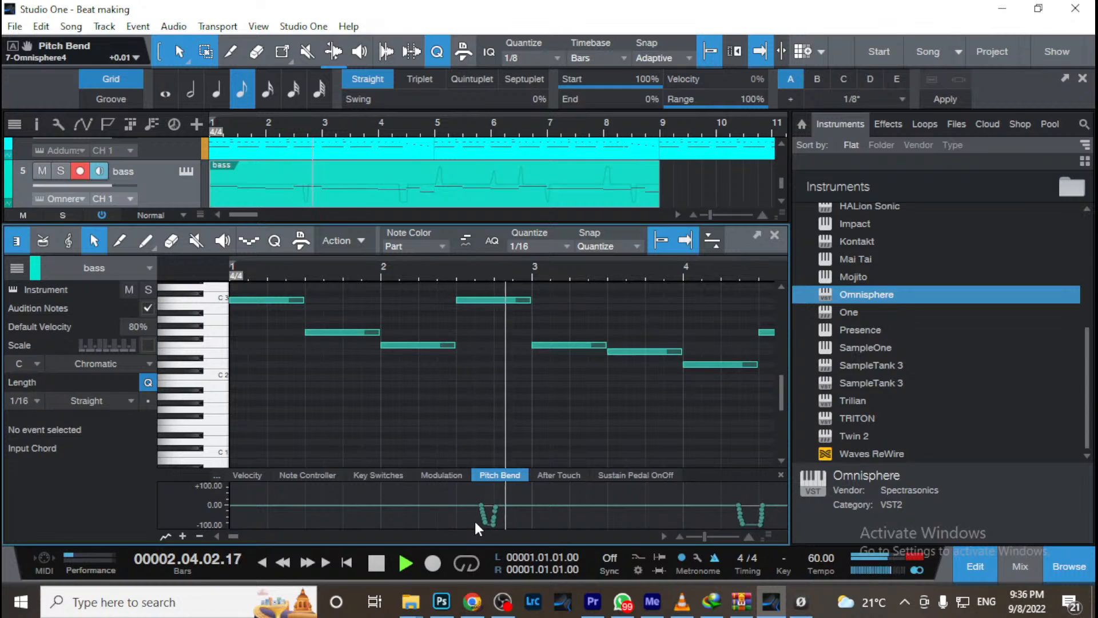
pyautogui.press('space')
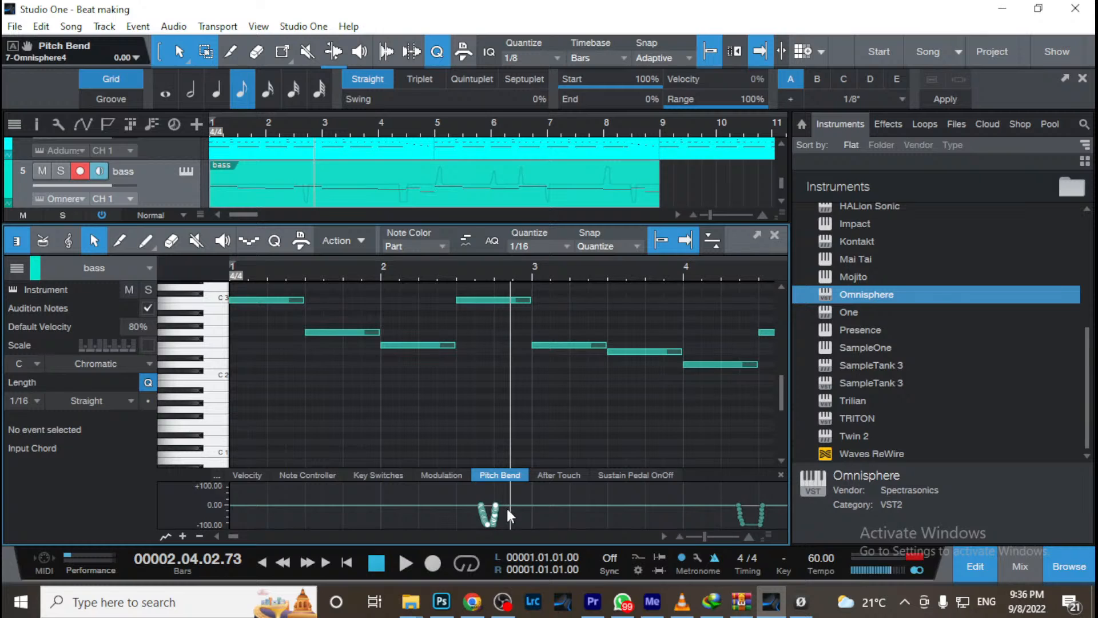
pyautogui.press('Delete')
# Play back the bass through bar 3, return to 3.2.4 and inspect the E 2 note that follows
pyautogui.press('space')
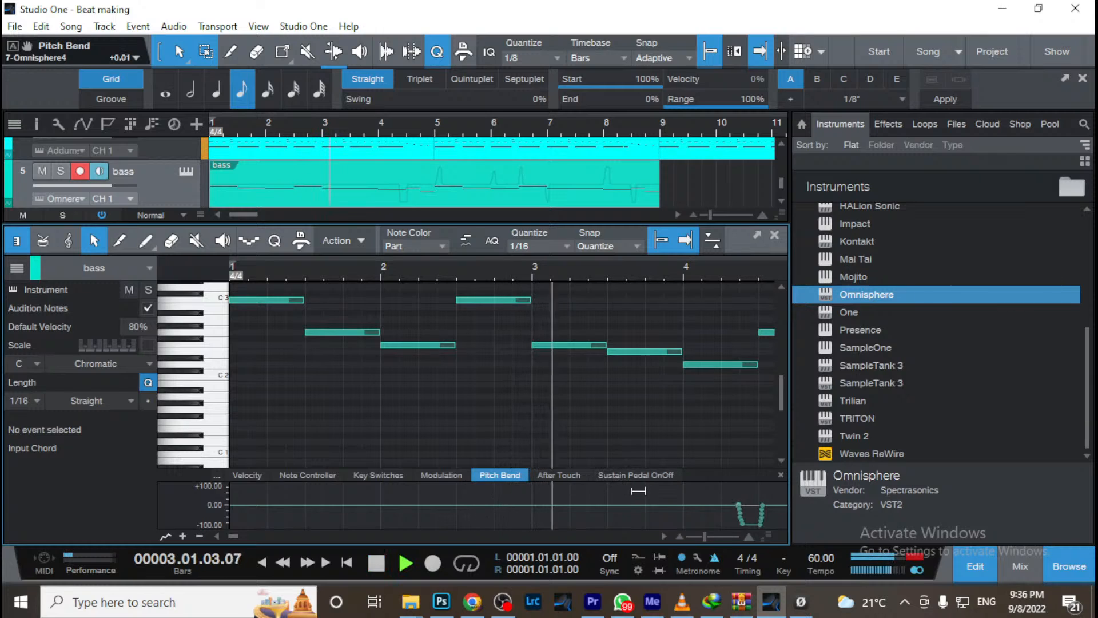
pyautogui.press('space')
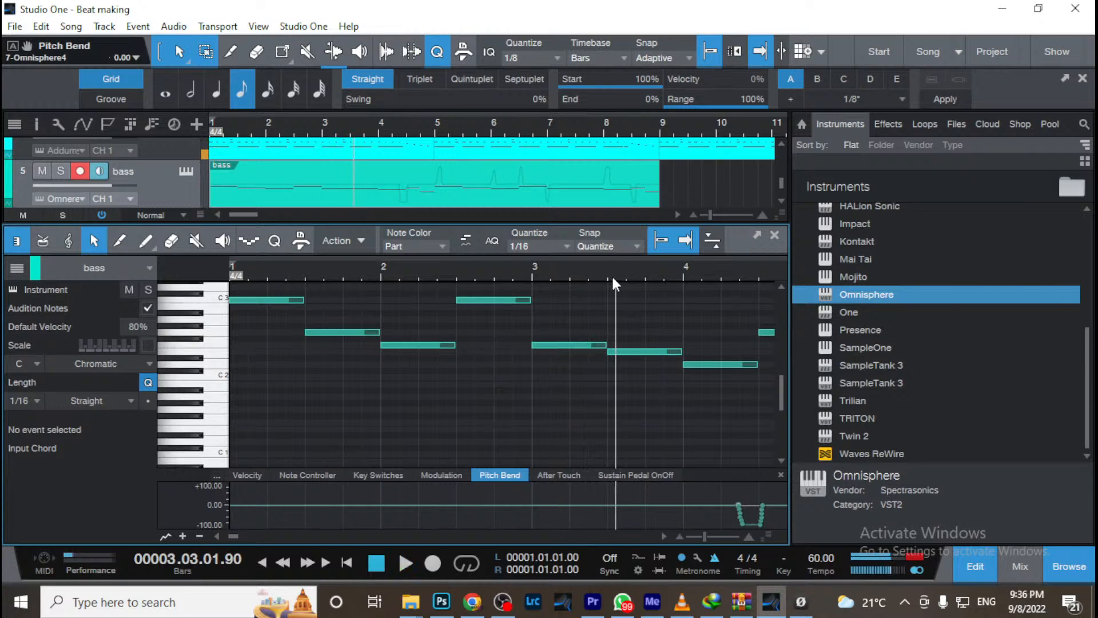
pyautogui.click(601, 272)
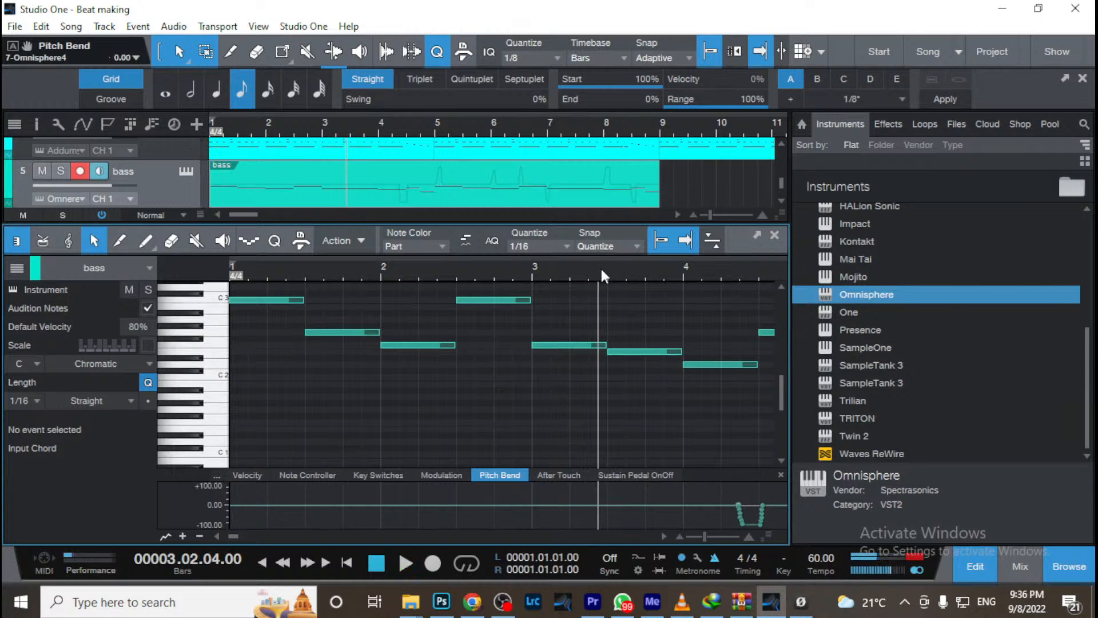
pyautogui.click(619, 351)
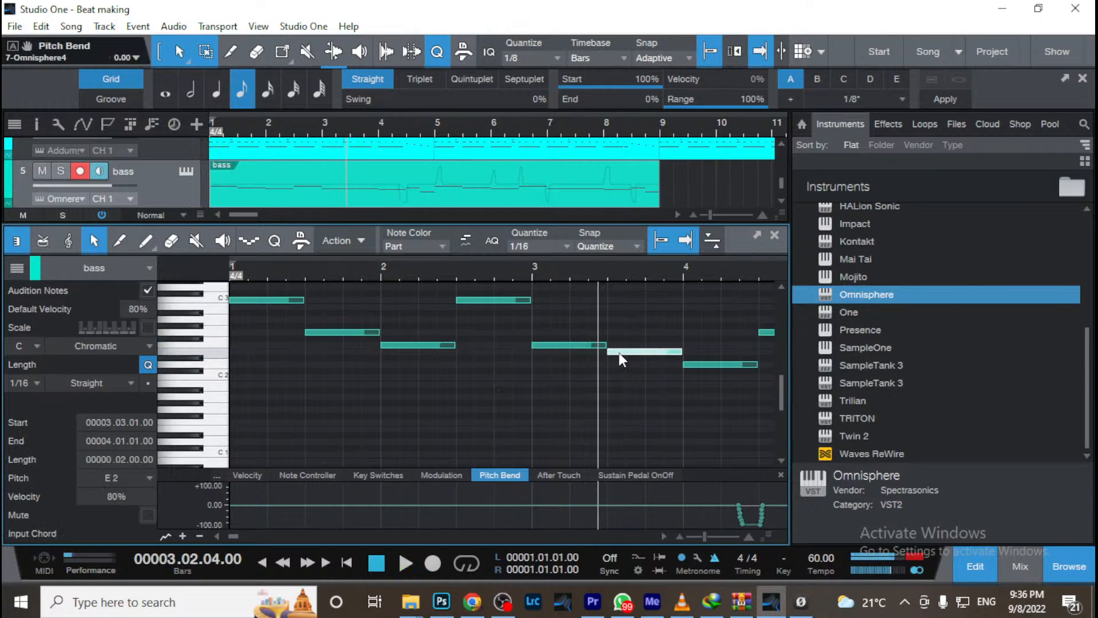
pyautogui.click(589, 507)
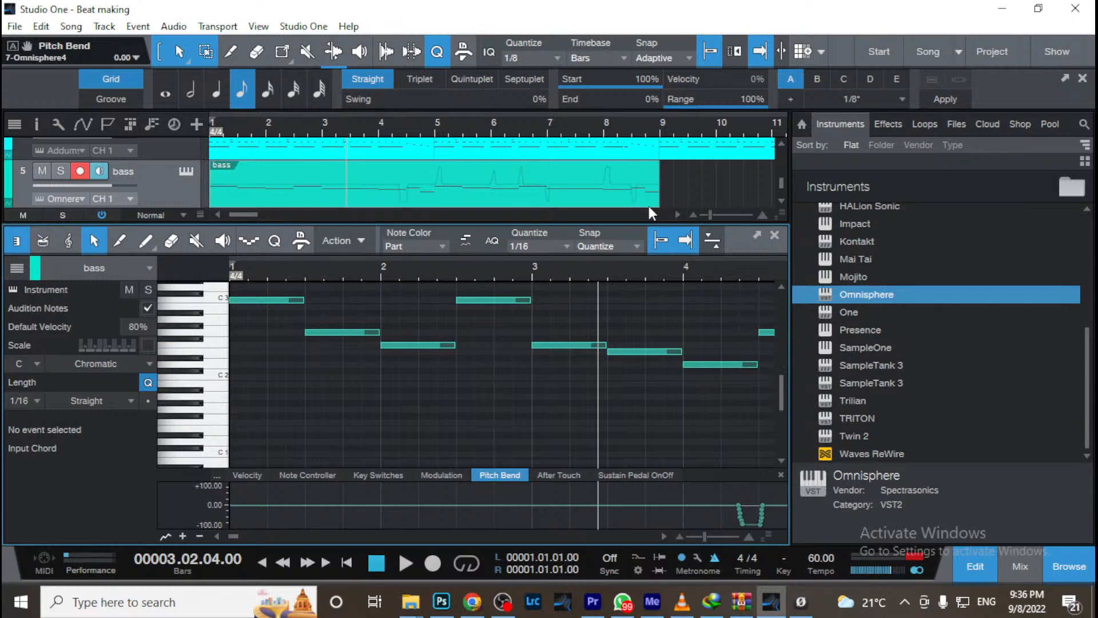
# Close the note editor and import kazi yangu.wav from the Music folder onto a new track below the bass, starting at bar 1
pyautogui.click(775, 235)
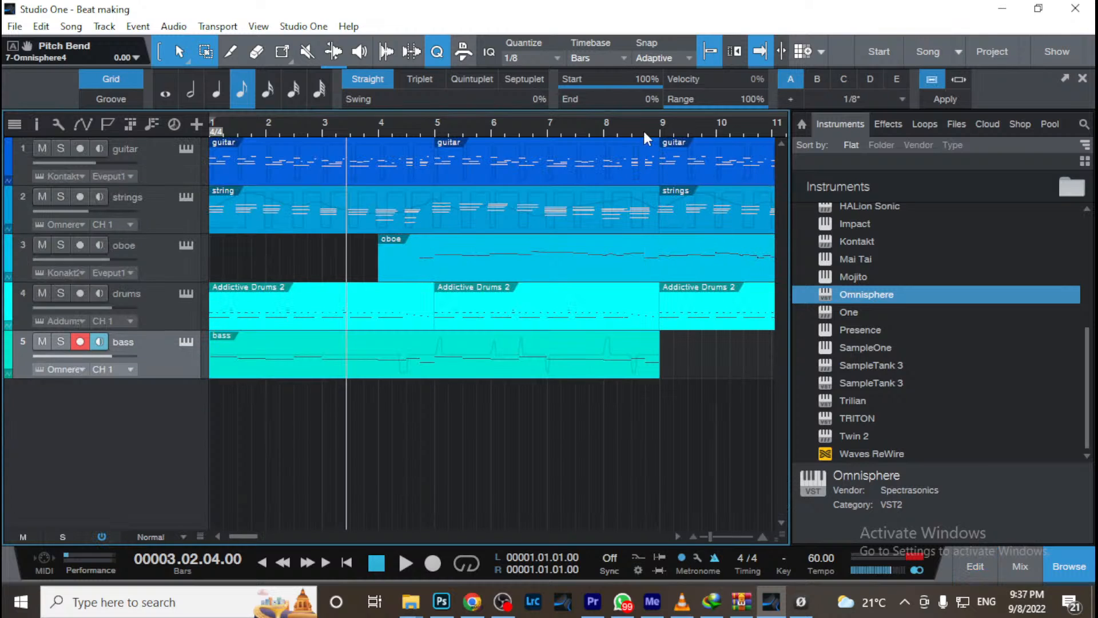
pyautogui.moveTo(643, 129); pyautogui.dragTo(548, 79)
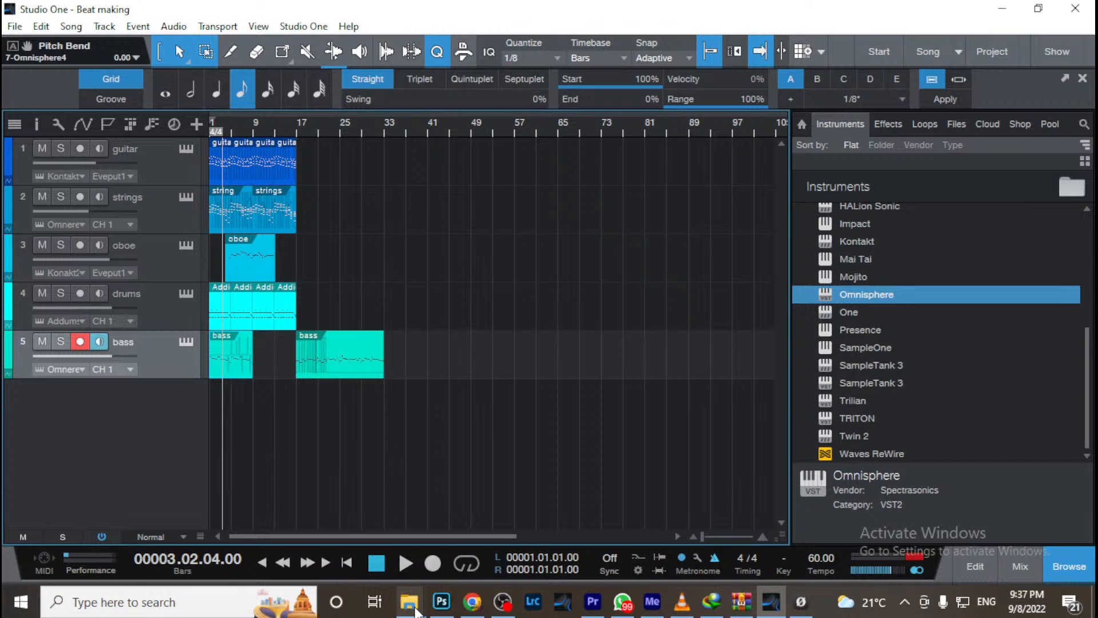
pyautogui.moveTo(417, 604)
pyautogui.click(640, 548)
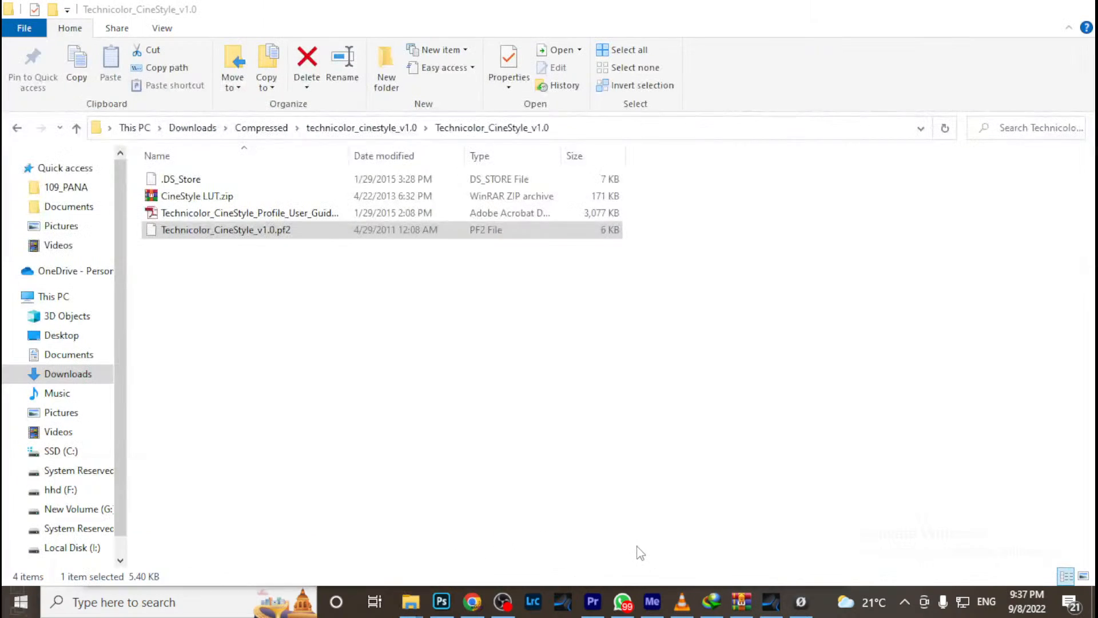
pyautogui.click(57, 394)
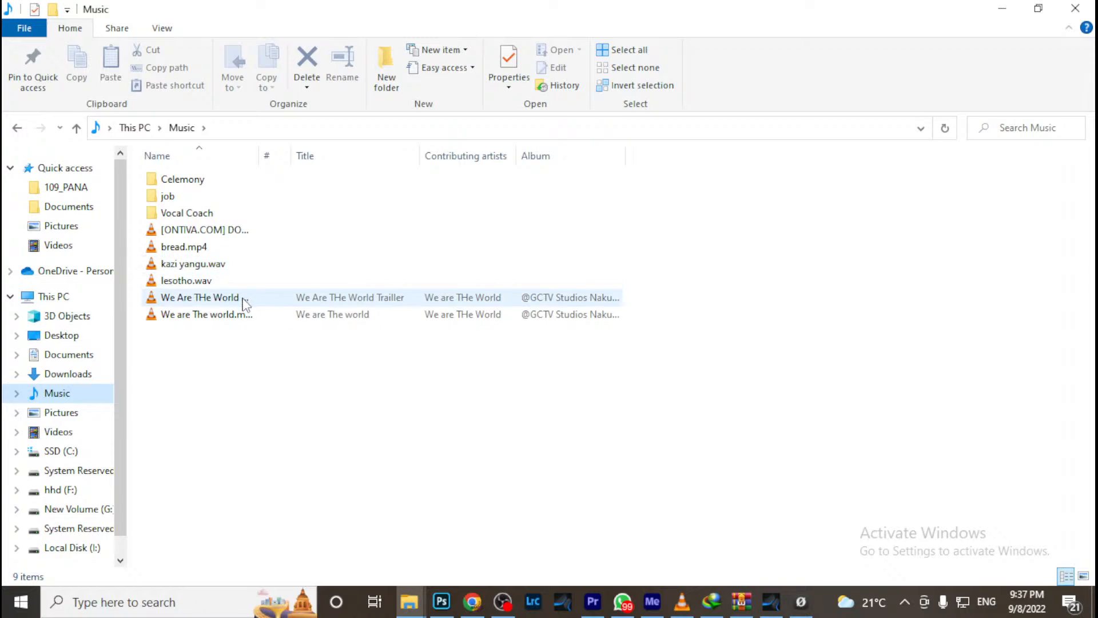
pyautogui.click(240, 267)
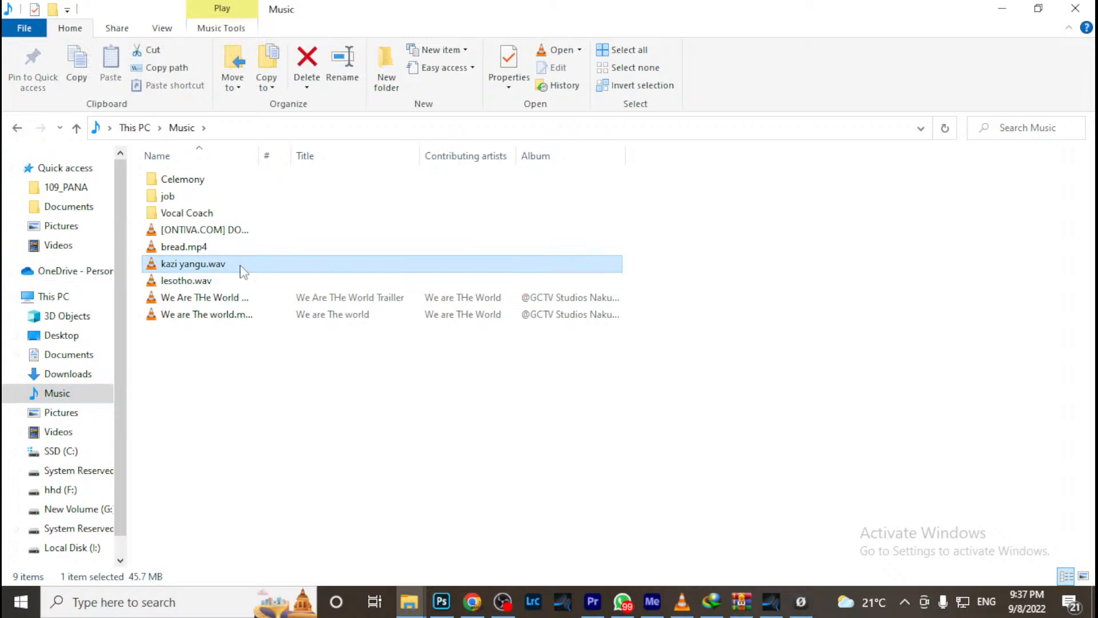
pyautogui.moveTo(241, 267); pyautogui.dragTo(231, 465)
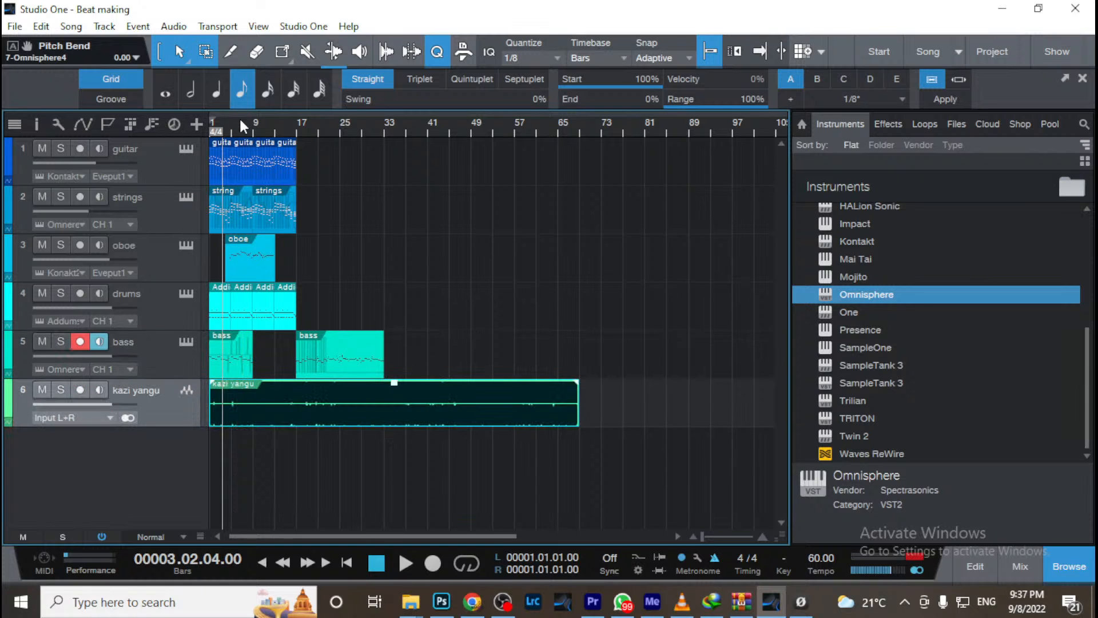
# Lower the kazi yangu audio event's clip volume and solo its track
pyautogui.moveTo(240, 120); pyautogui.dragTo(256, 136)
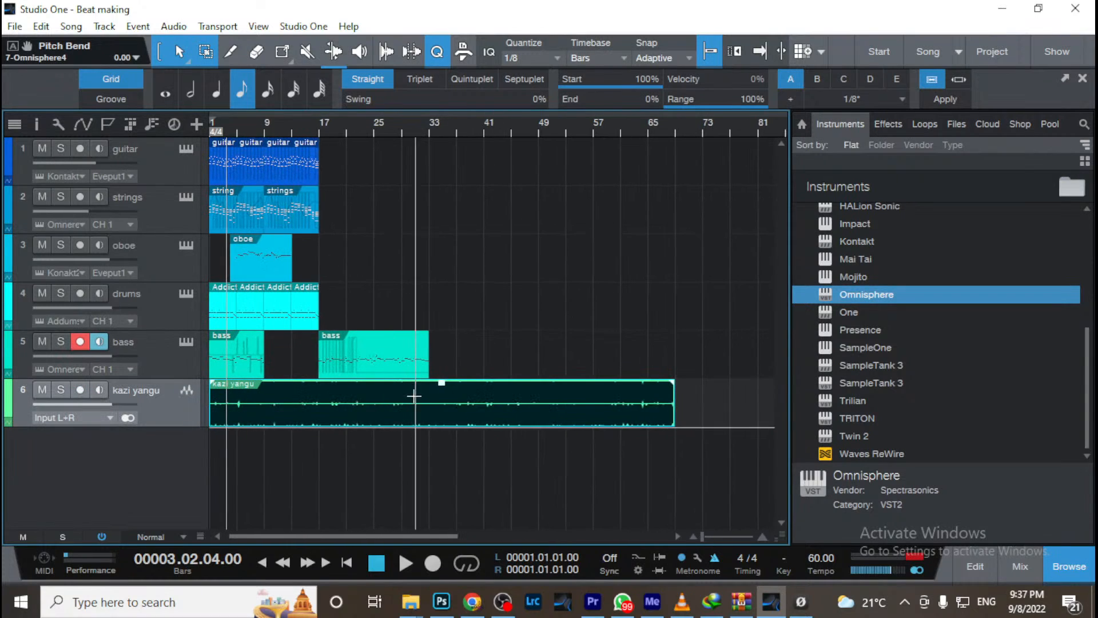
pyautogui.moveTo(441, 383); pyautogui.dragTo(442, 395)
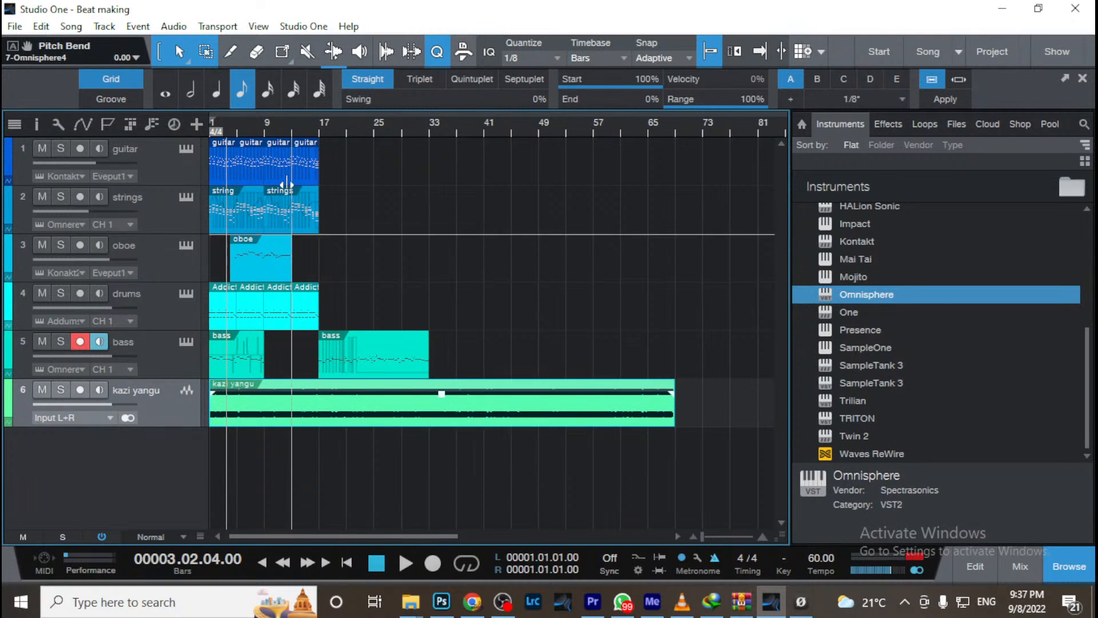
pyautogui.press('space')
pyautogui.press('space')
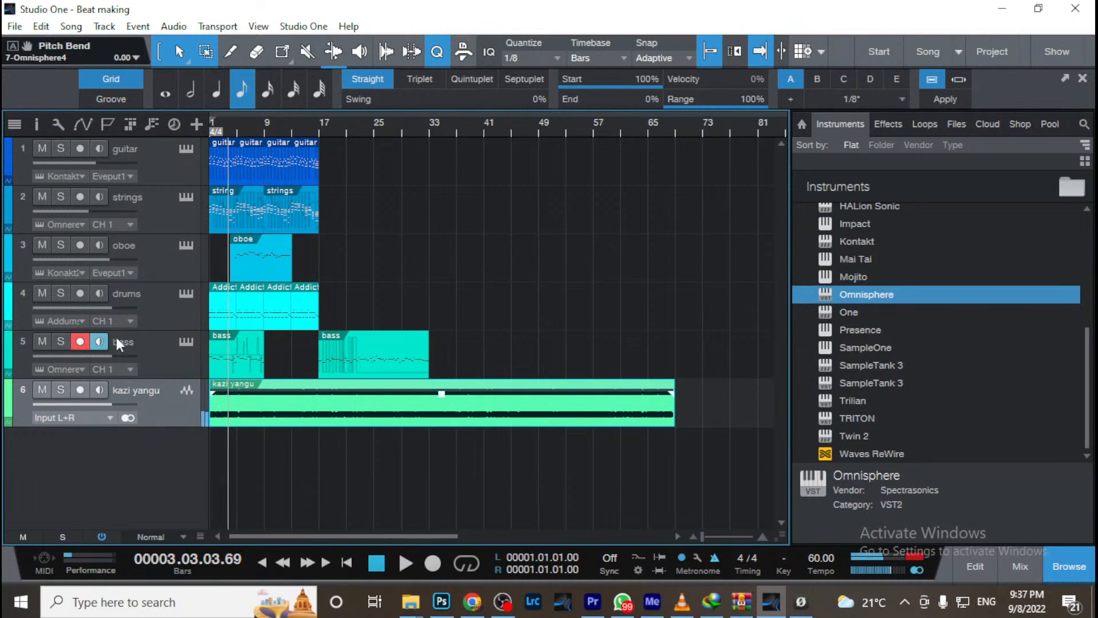
pyautogui.click(60, 390)
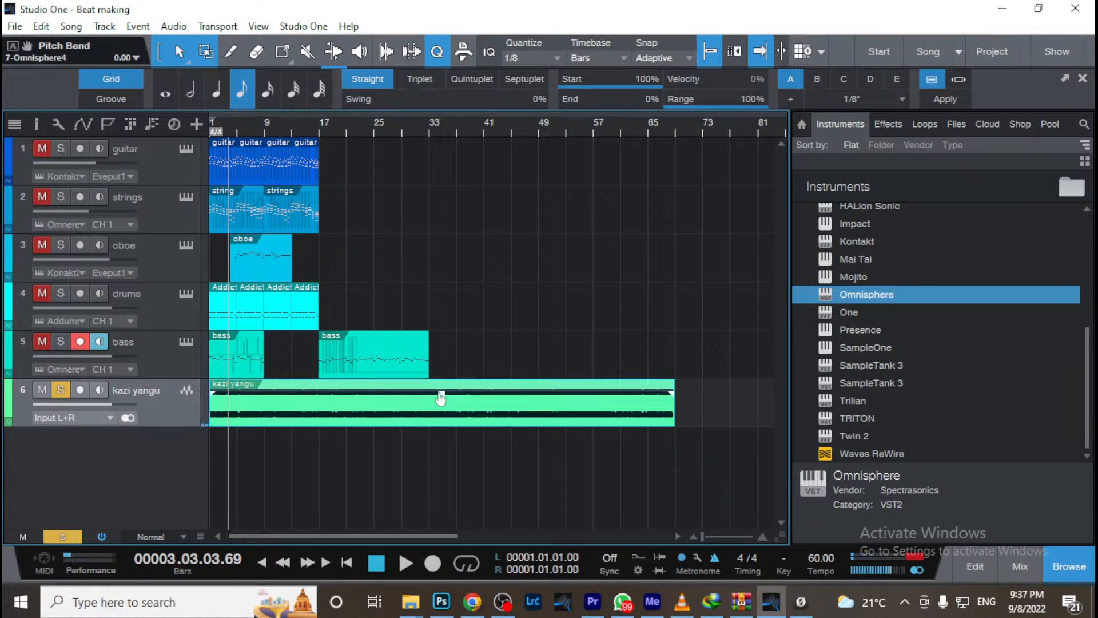
pyautogui.moveTo(440, 399); pyautogui.dragTo(440, 401)
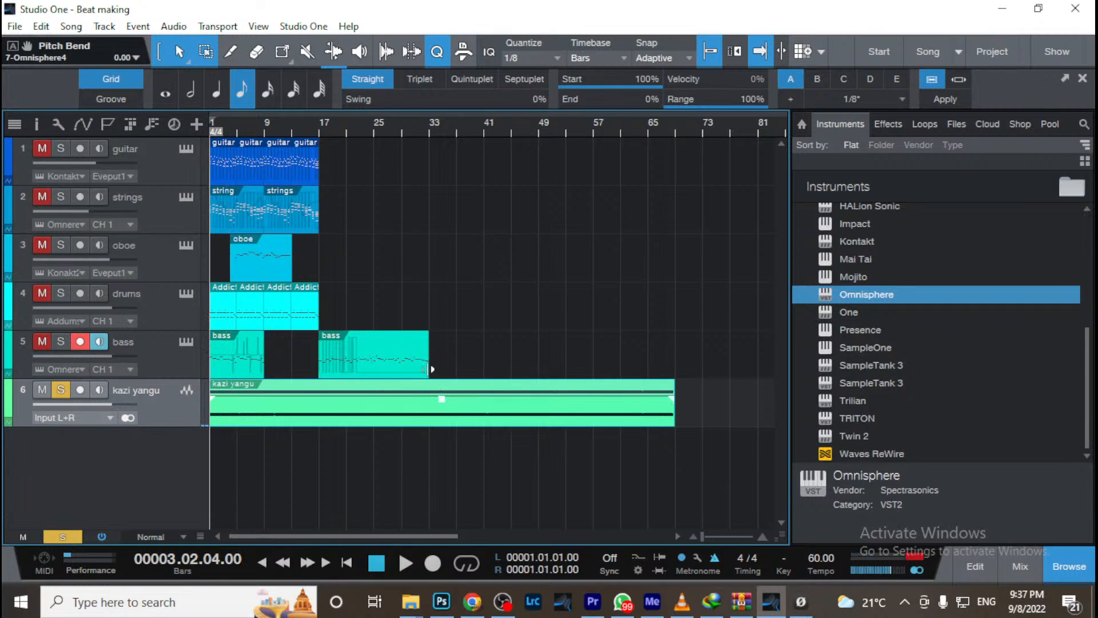
# Play back the soloed kazi yangu track from the start into bar 2
pyautogui.press('Home')
pyautogui.press('space')
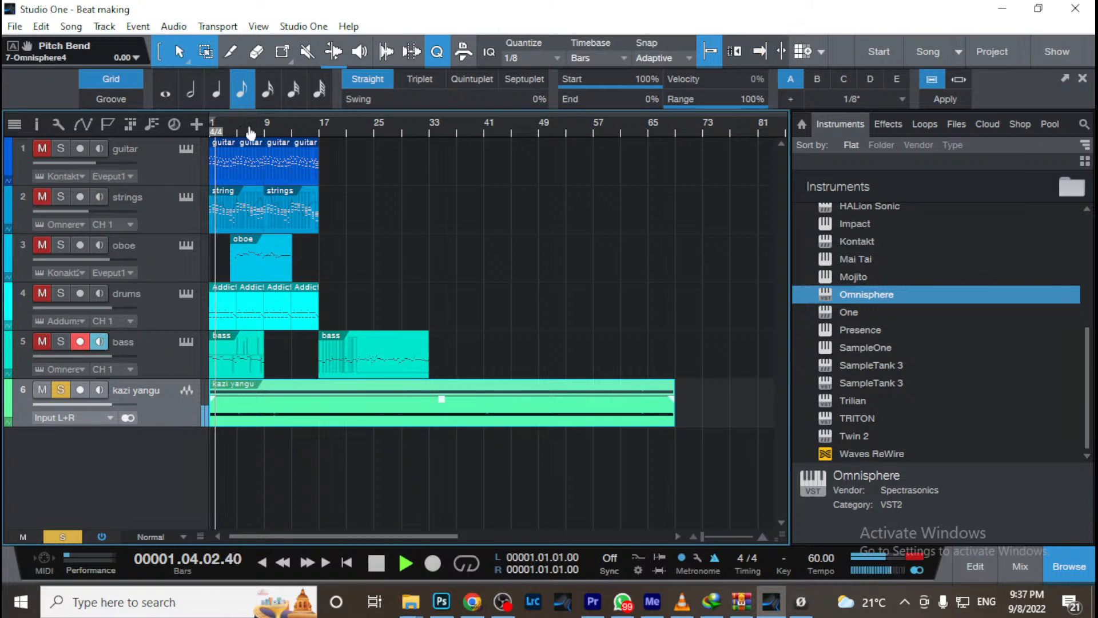
pyautogui.press('e')
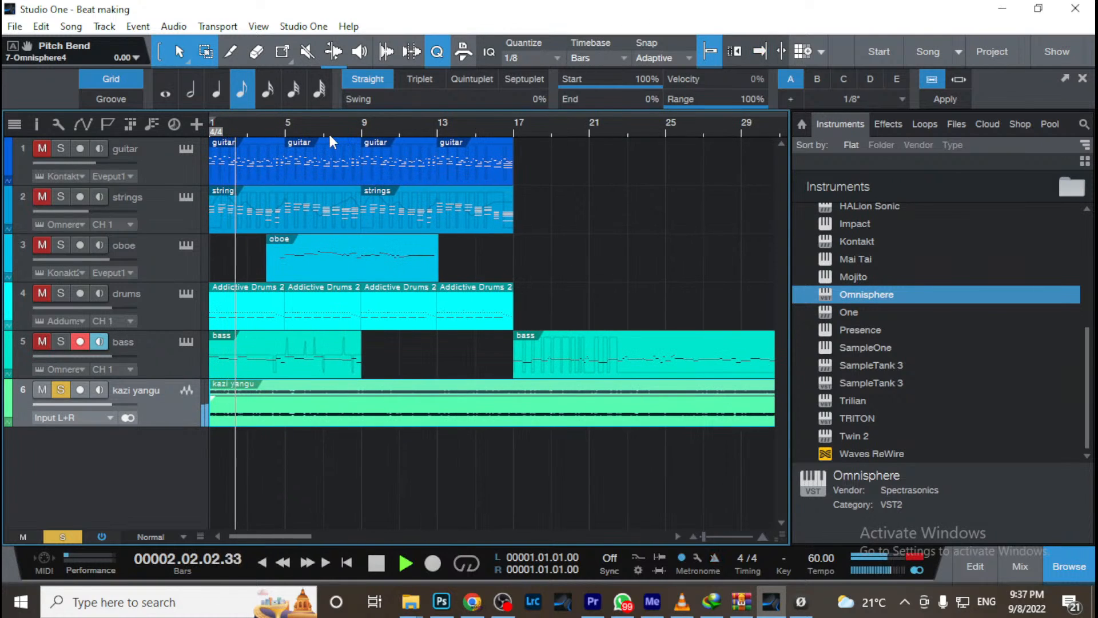
pyautogui.press('space')
pyautogui.press('f')
pyautogui.press('e')
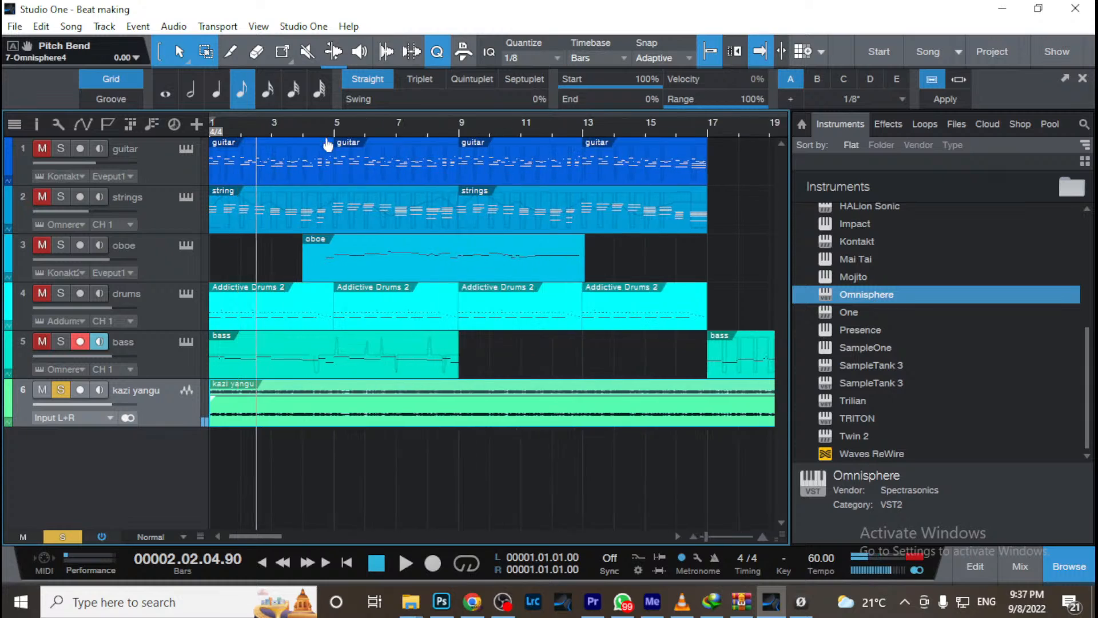
pyautogui.press('e')
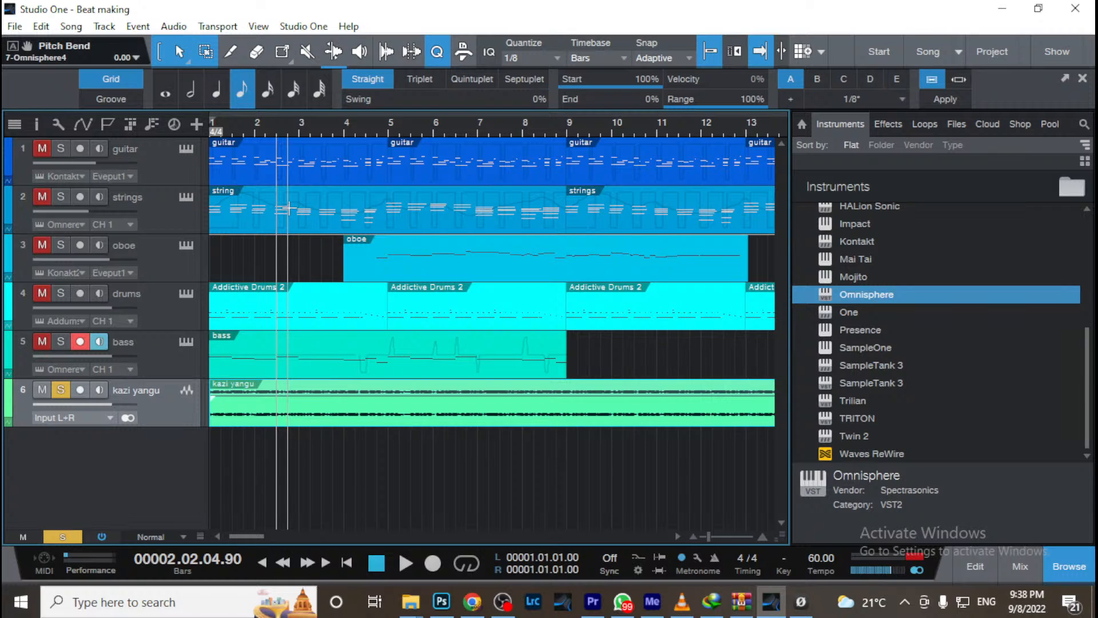
# Play from the start and lower the kazi yangu channel's volume to -20.4 dB in the mixer
pyautogui.press('Home')
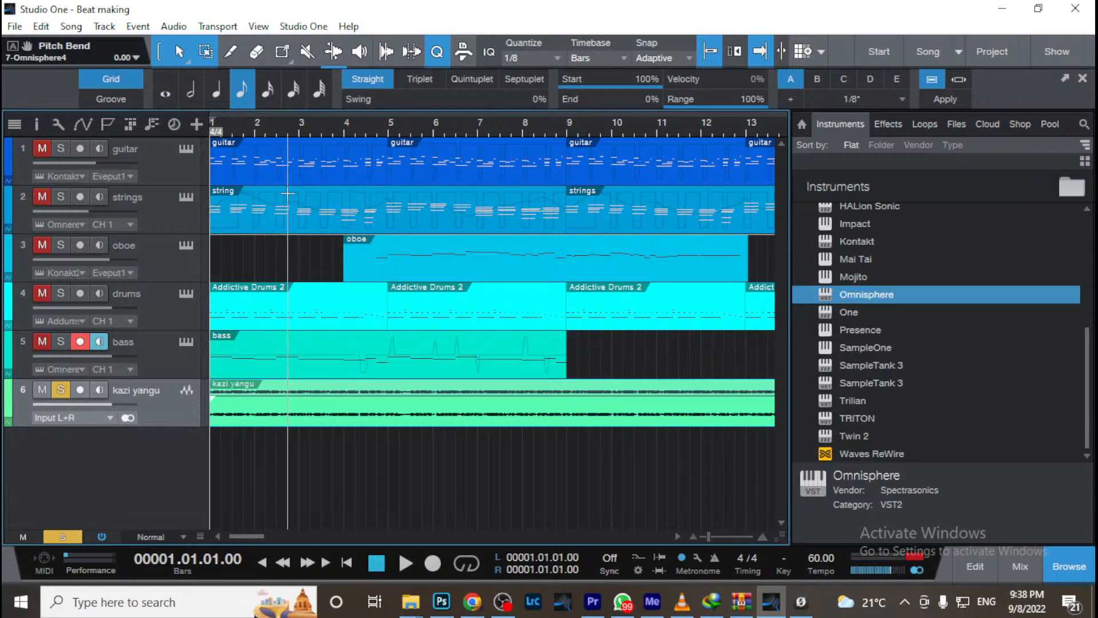
pyautogui.press('space')
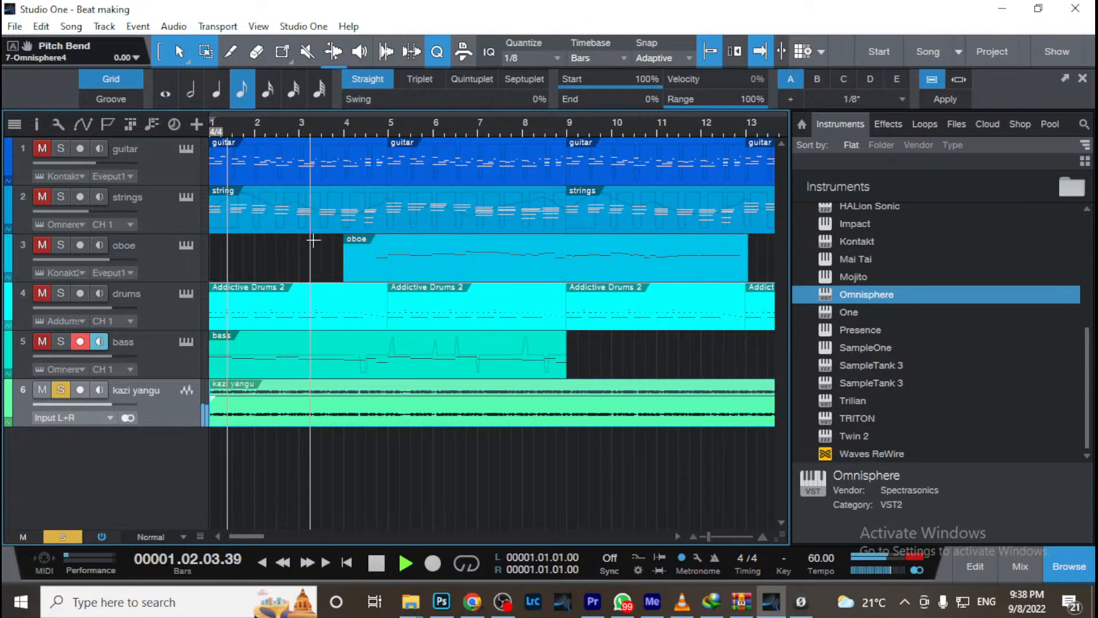
pyautogui.click(1021, 567)
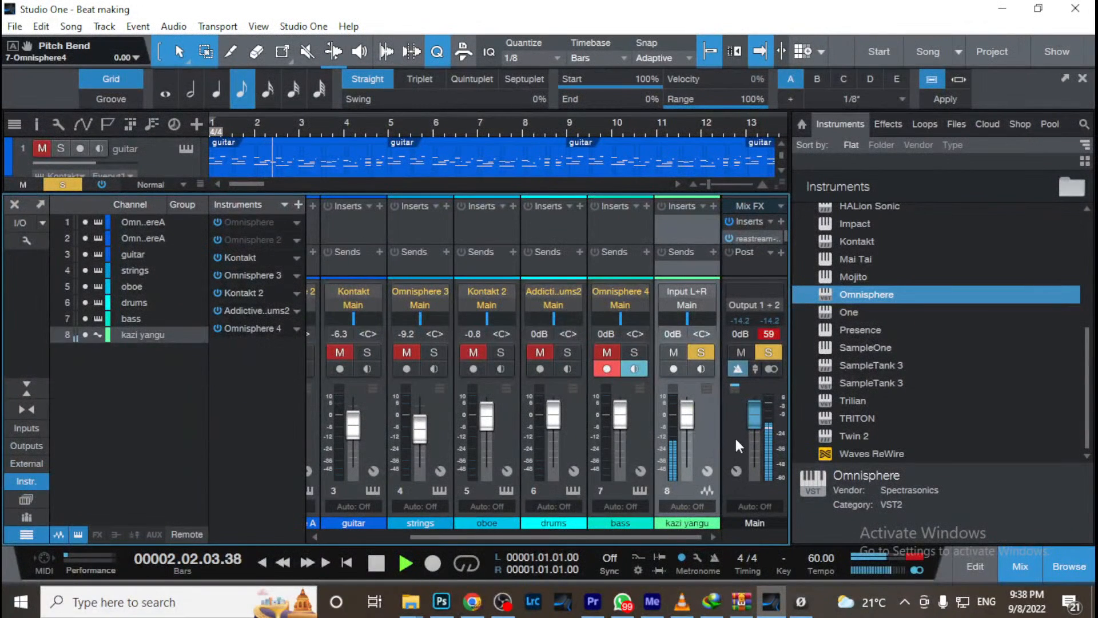
pyautogui.moveTo(687, 415); pyautogui.dragTo(691, 444)
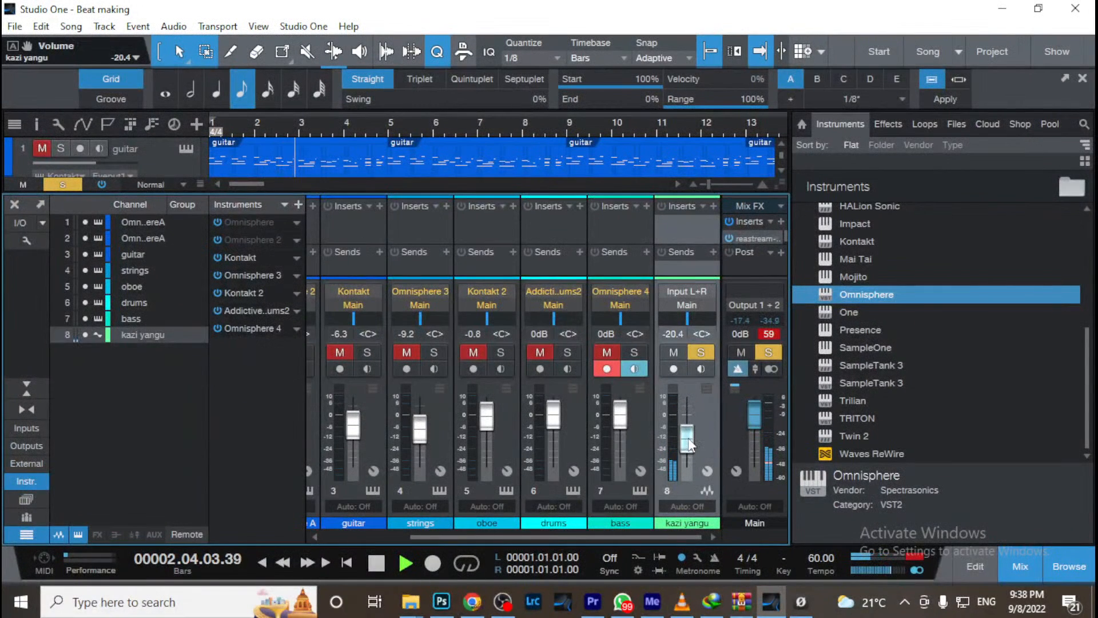
# Reset the kazi yangu channel volume to 0 dB and show the track's volume automation in the arrangement
pyautogui.keyDown('alt'); pyautogui.click(691, 401); pyautogui.keyUp('alt')
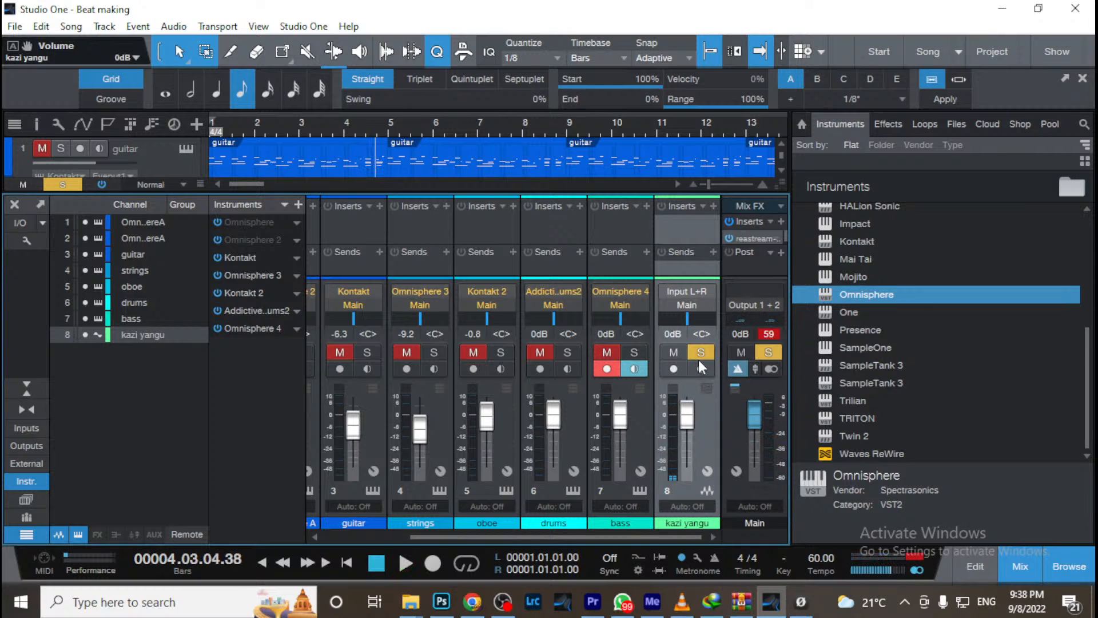
pyautogui.press('F3')
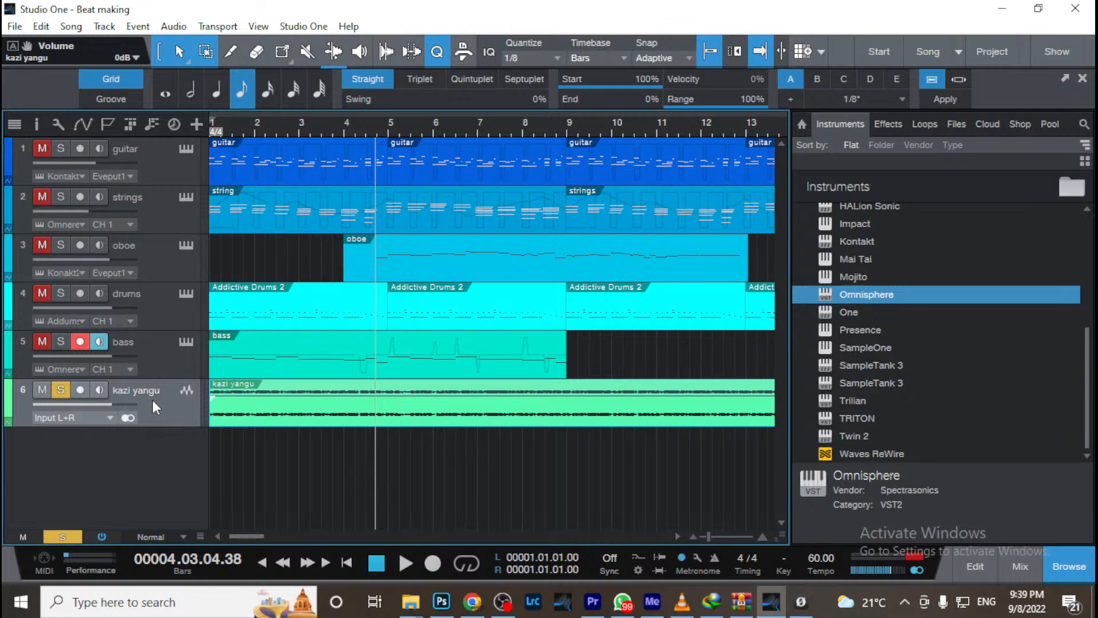
pyautogui.click(82, 127)
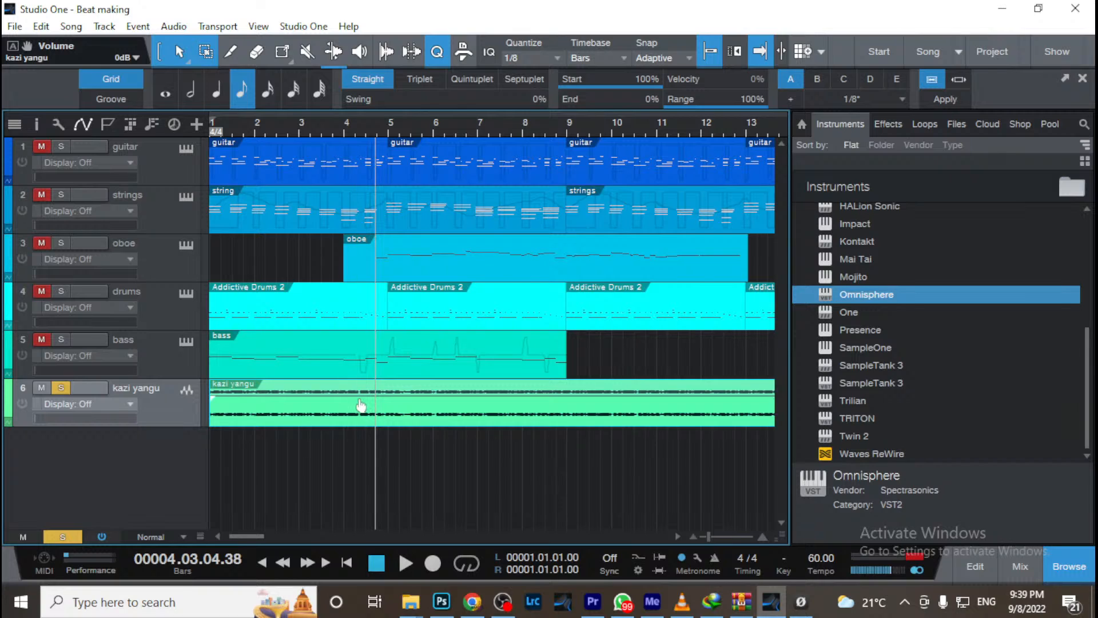
pyautogui.click(133, 406)
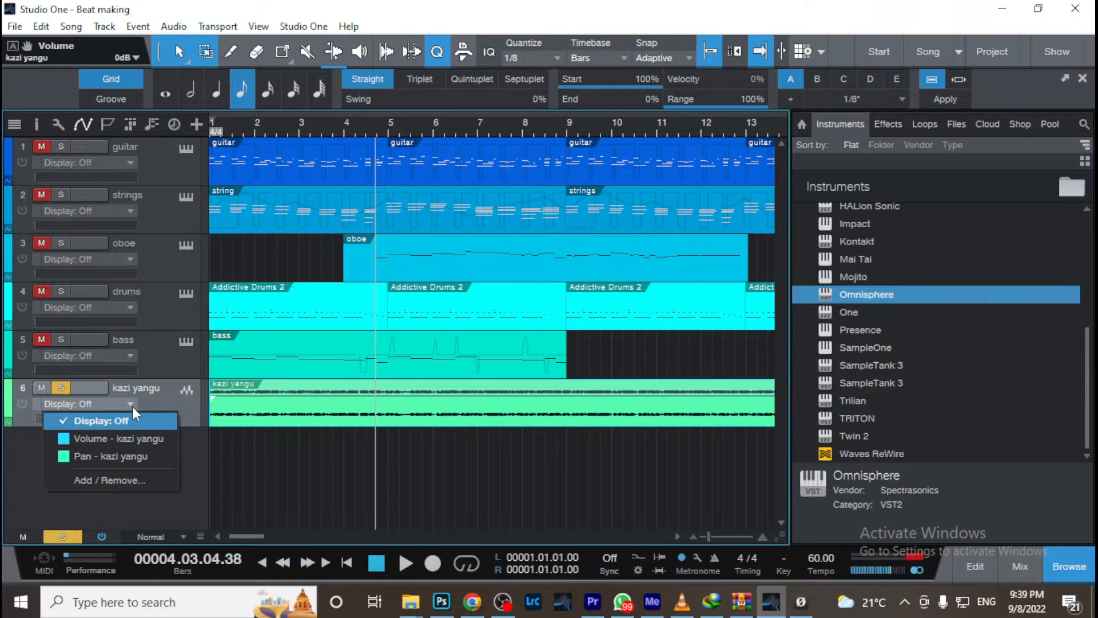
pyautogui.click(116, 436)
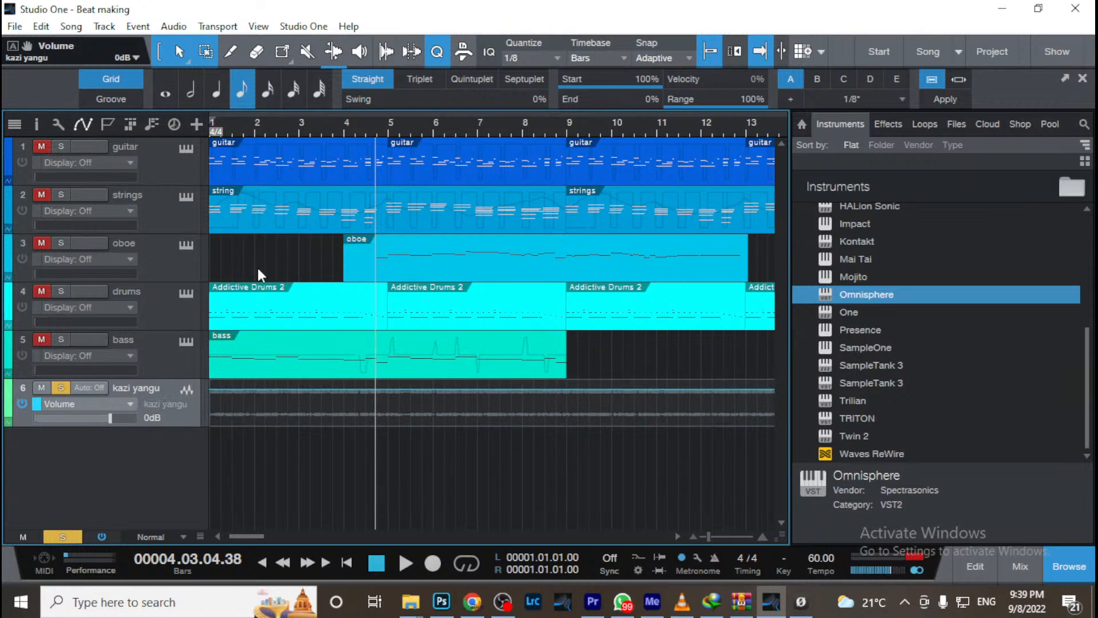
# Add 0 dB volume automation points at bars 3 and 5 on the kazi yangu track
pyautogui.moveTo(252, 129); pyautogui.dragTo(369, 109)
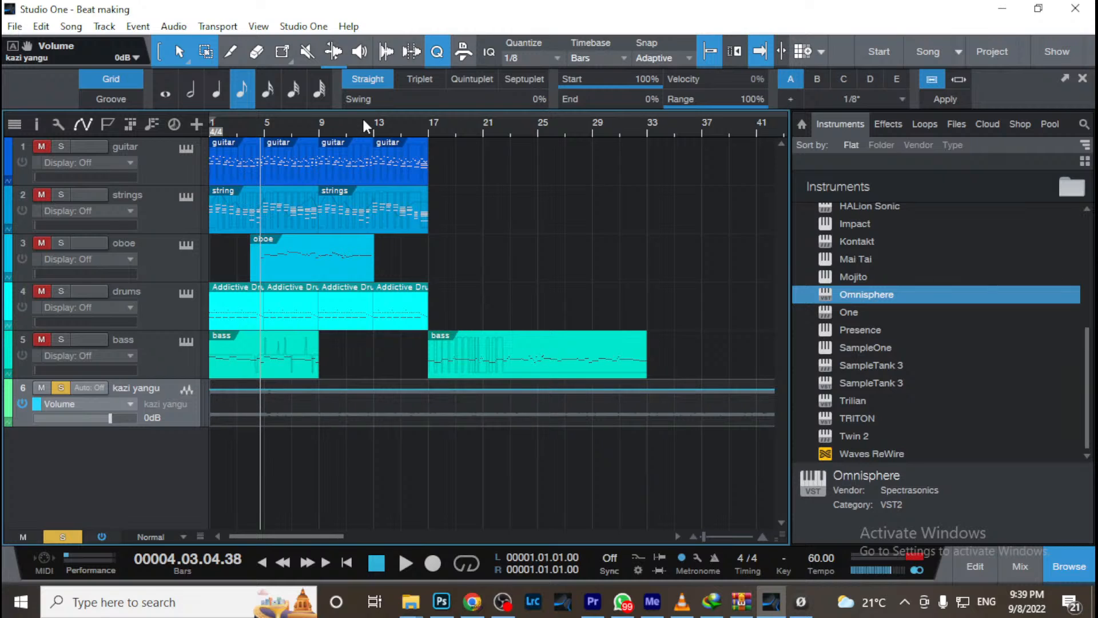
pyautogui.press('F3')
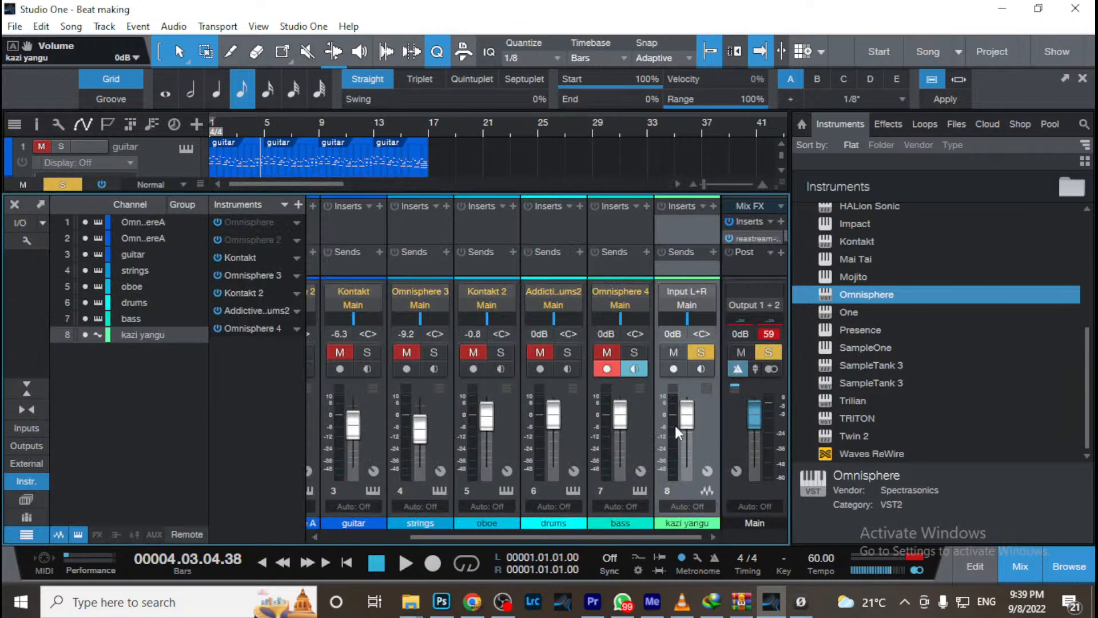
pyautogui.press('F3')
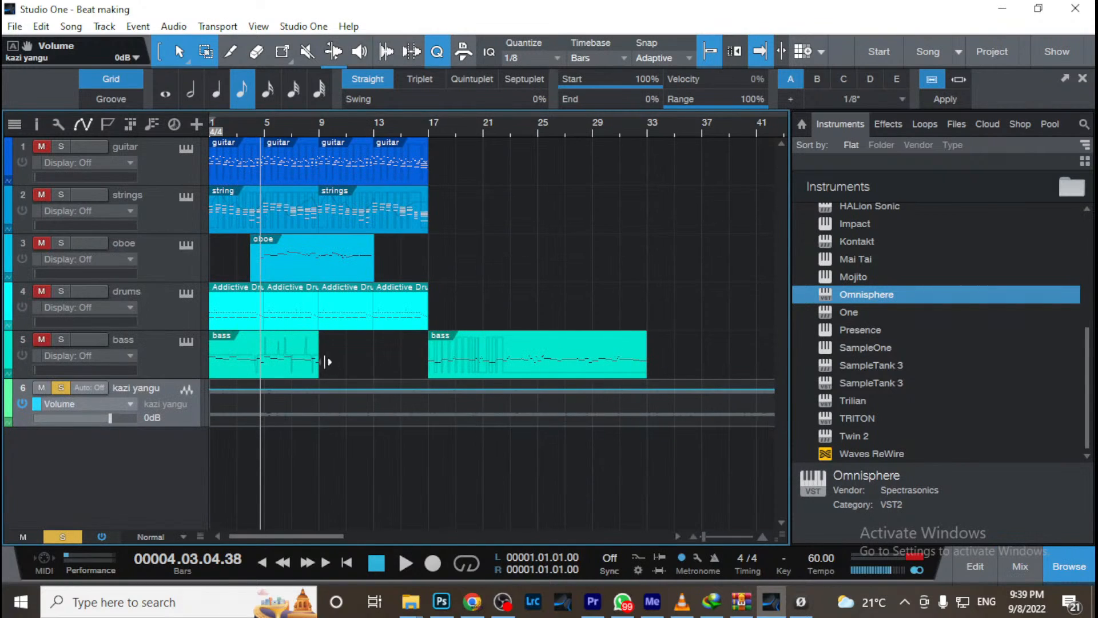
pyautogui.moveTo(238, 119); pyautogui.dragTo(326, 163)
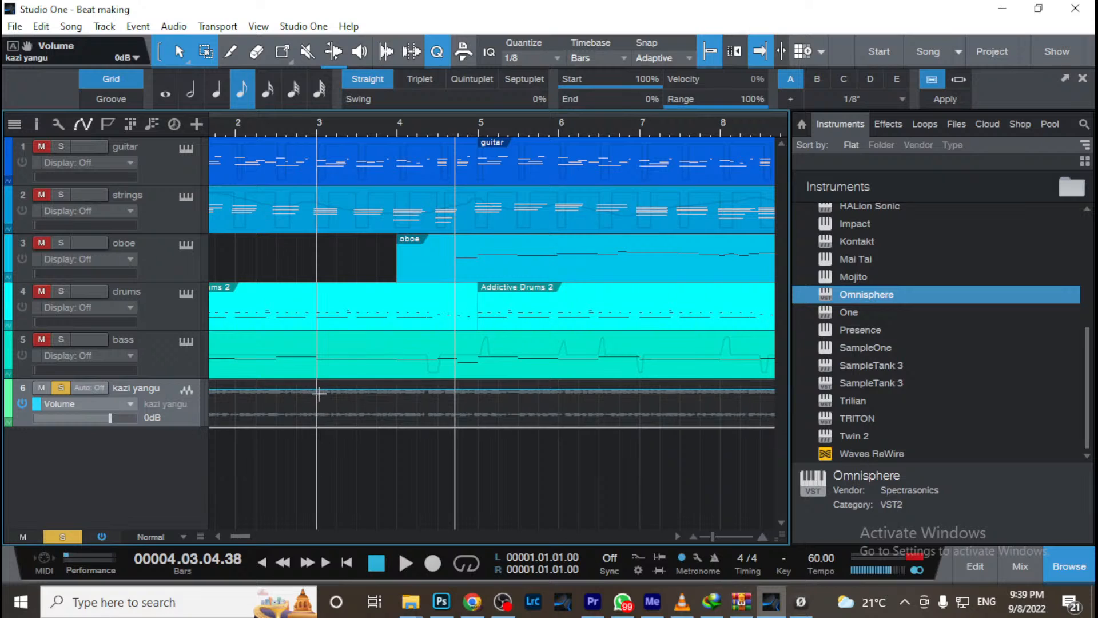
pyautogui.moveTo(329, 127); pyautogui.dragTo(423, 182)
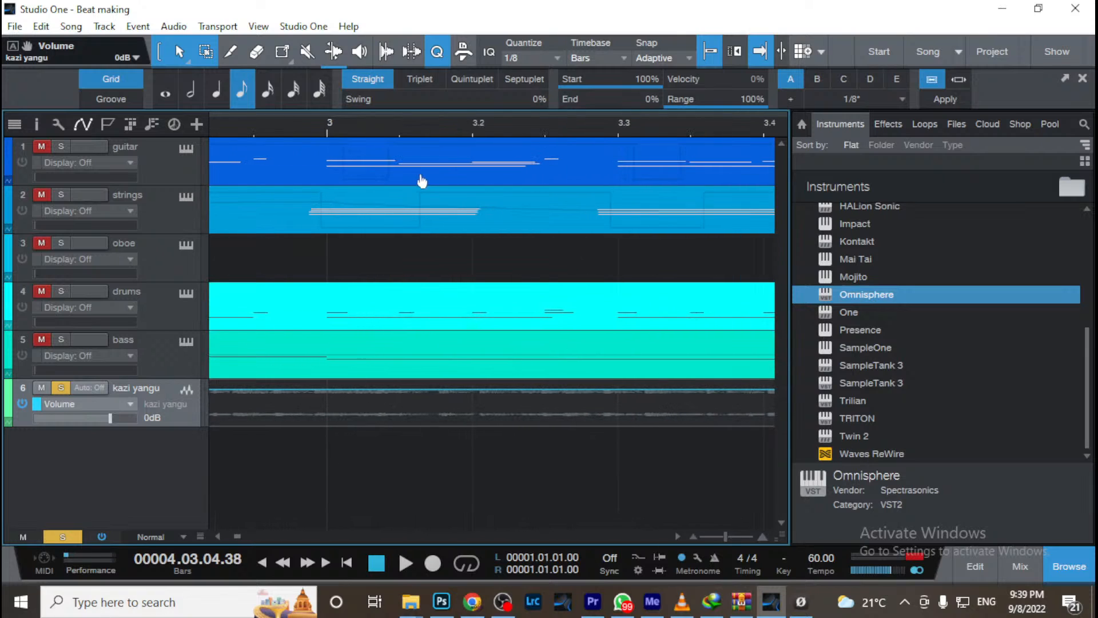
pyautogui.click(327, 396)
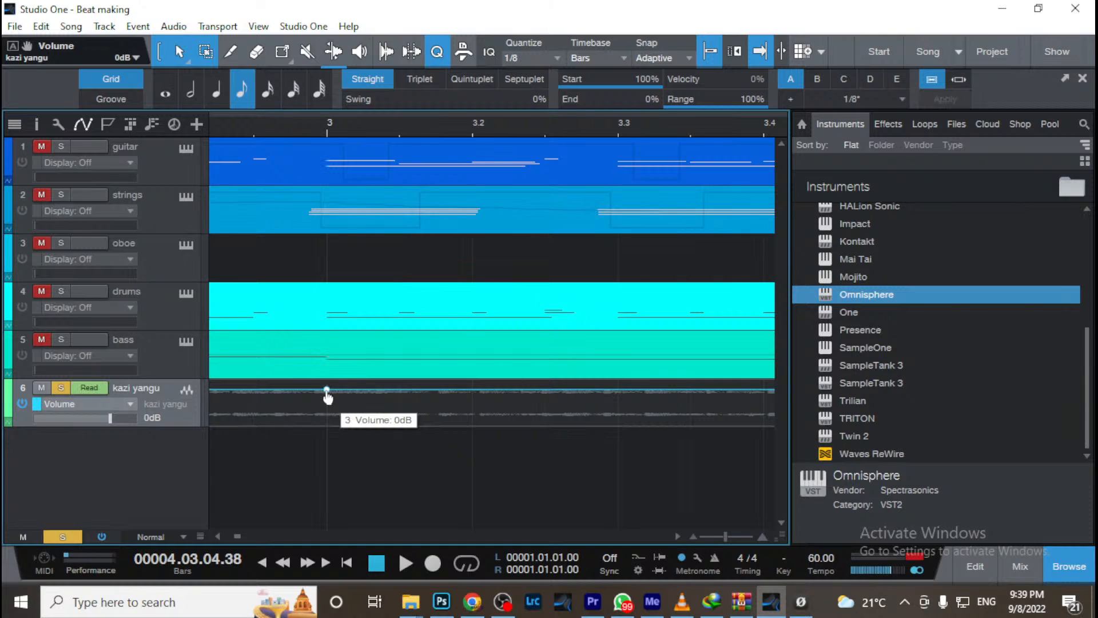
pyautogui.moveTo(602, 132); pyautogui.dragTo(478, 105)
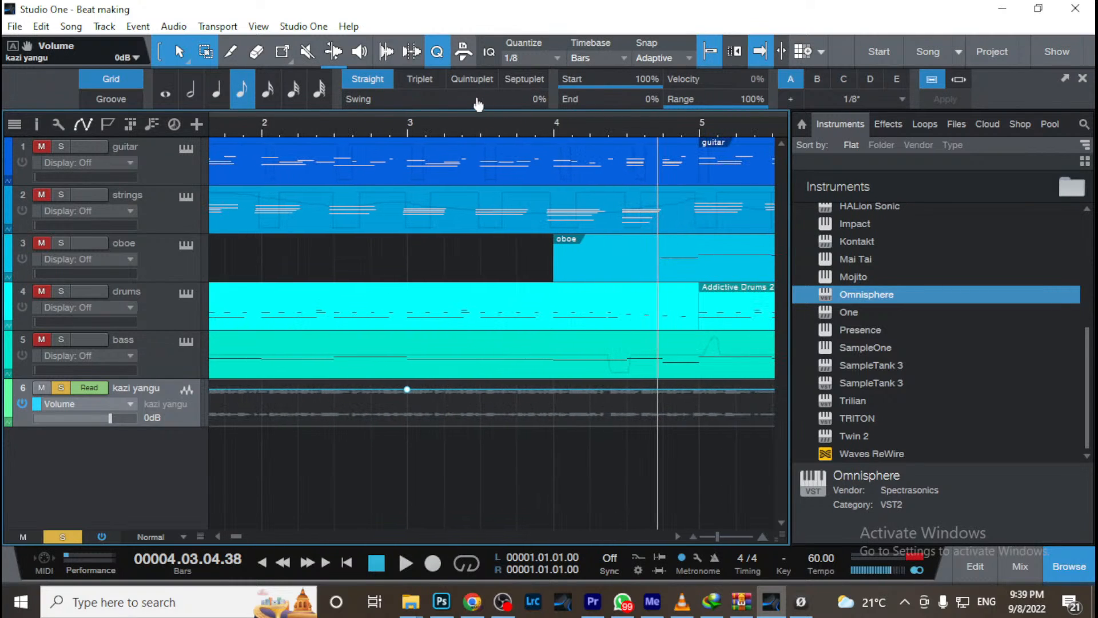
pyautogui.click(700, 388)
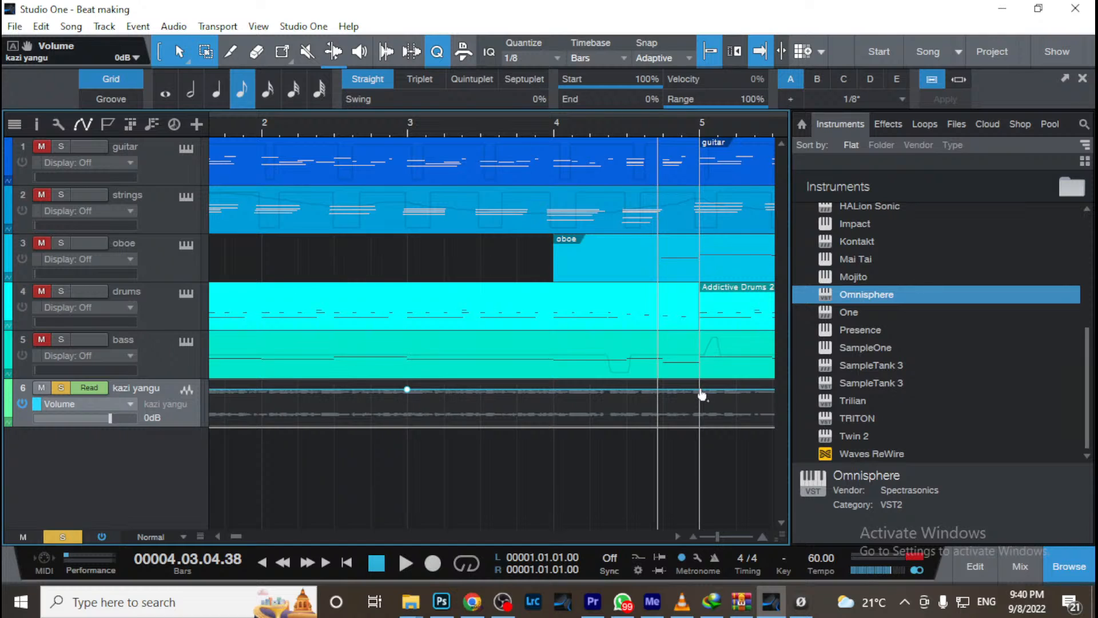
pyautogui.click(700, 390)
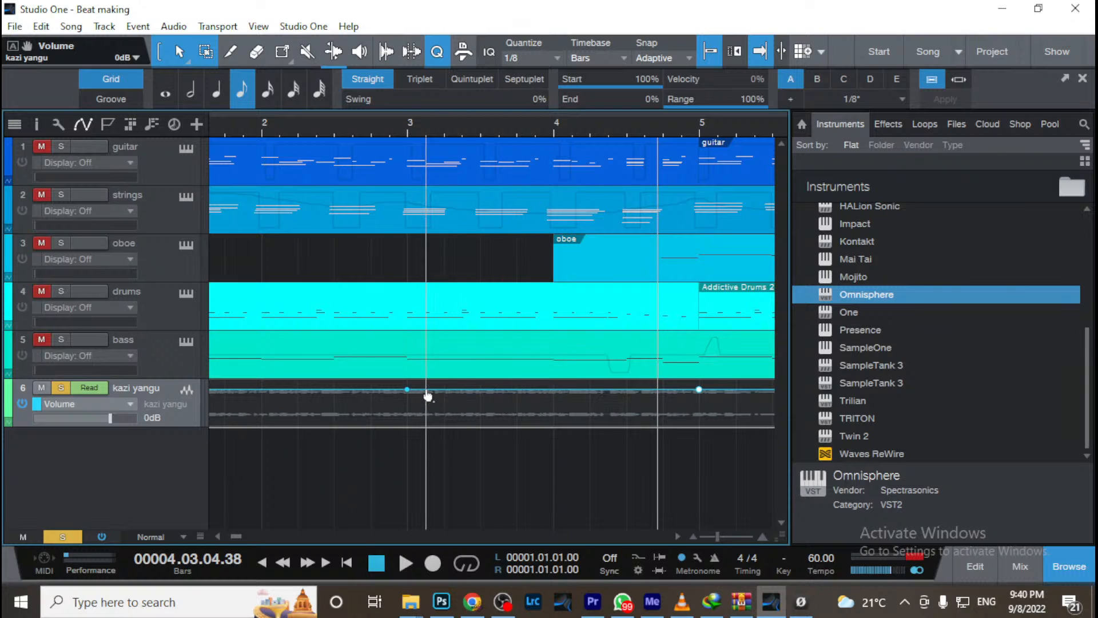
# Lower the volume automation to -8.8 dB between 3.1.3 and 4.4 with two inner points
pyautogui.moveTo(428, 394); pyautogui.dragTo(425, 405)
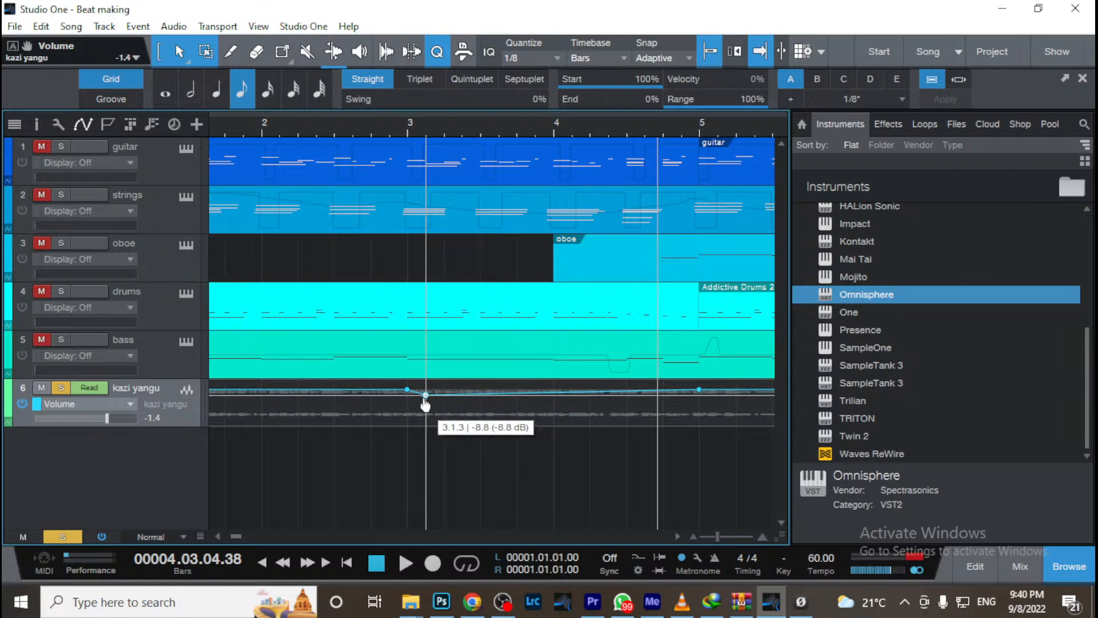
pyautogui.click(663, 393)
pyautogui.moveTo(666, 398); pyautogui.dragTo(664, 405)
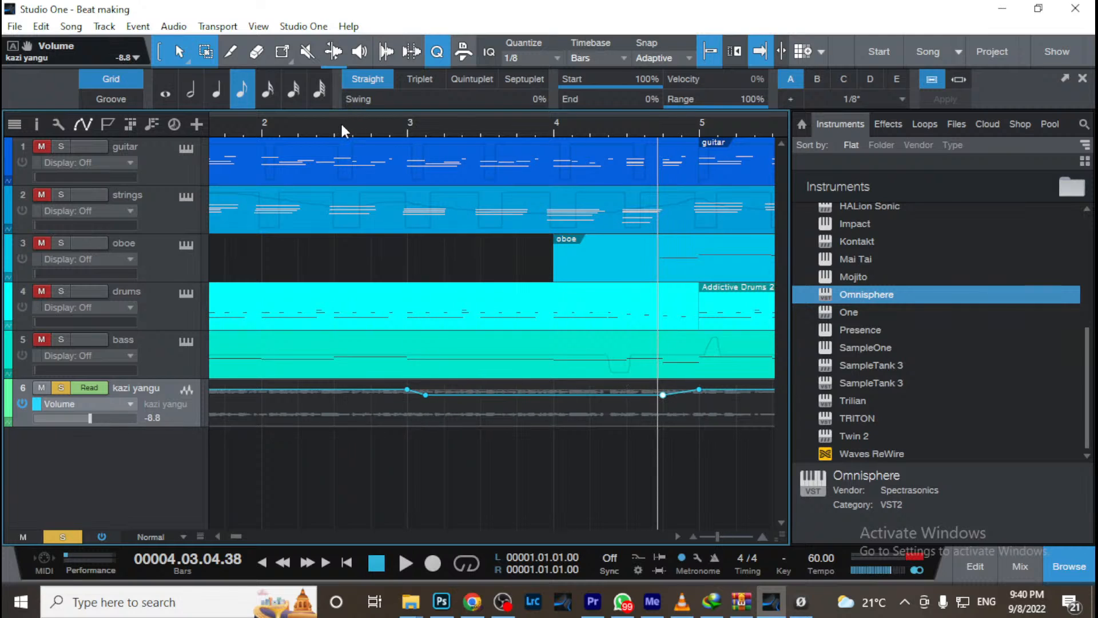
# Play kazi yangu from bar 2 past bar 5 twice to hear the automated volume dip
pyautogui.click(309, 132)
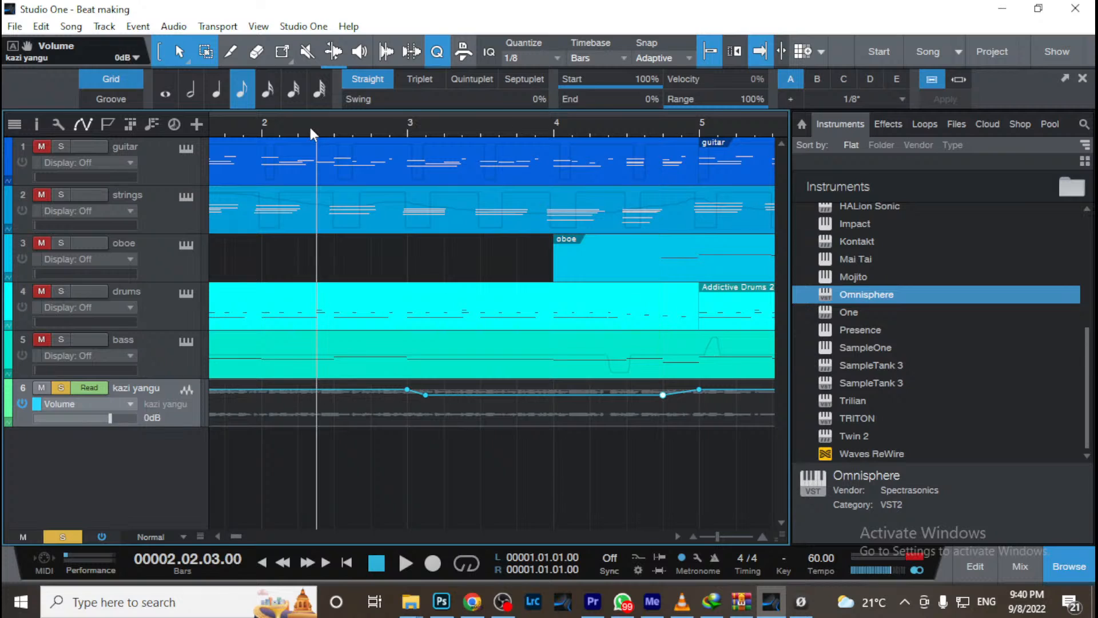
pyautogui.press('space')
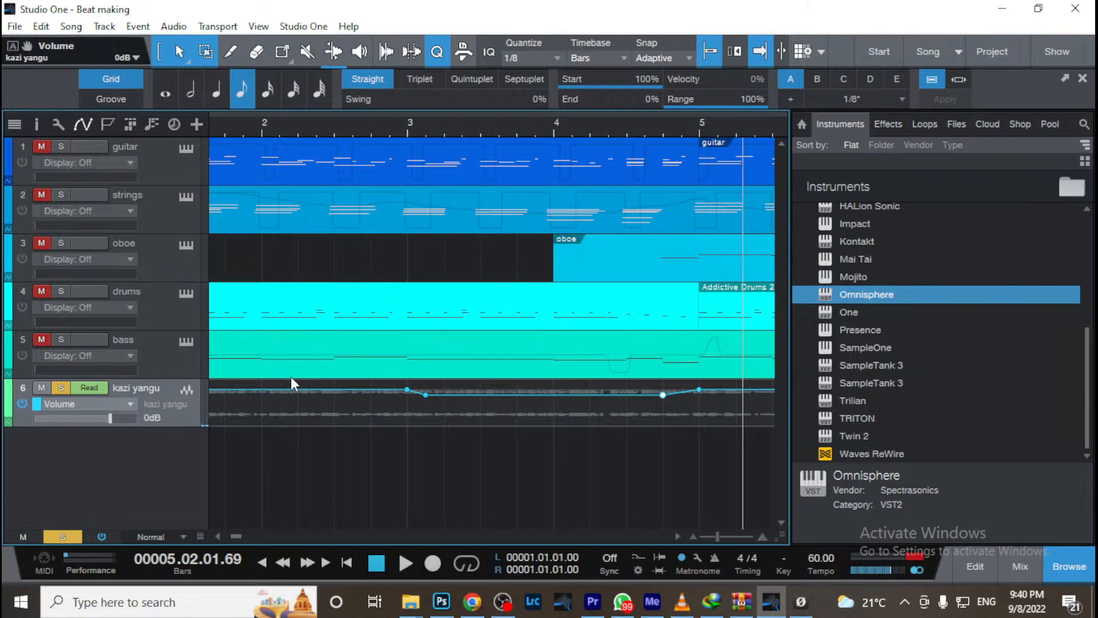
pyautogui.click(315, 133)
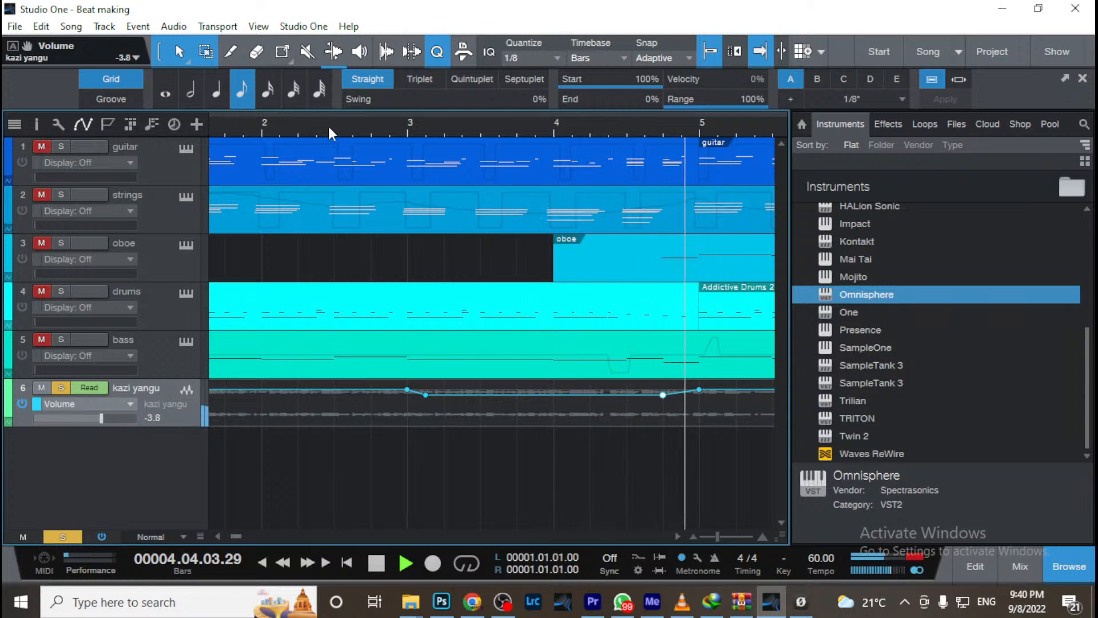
pyautogui.press('space')
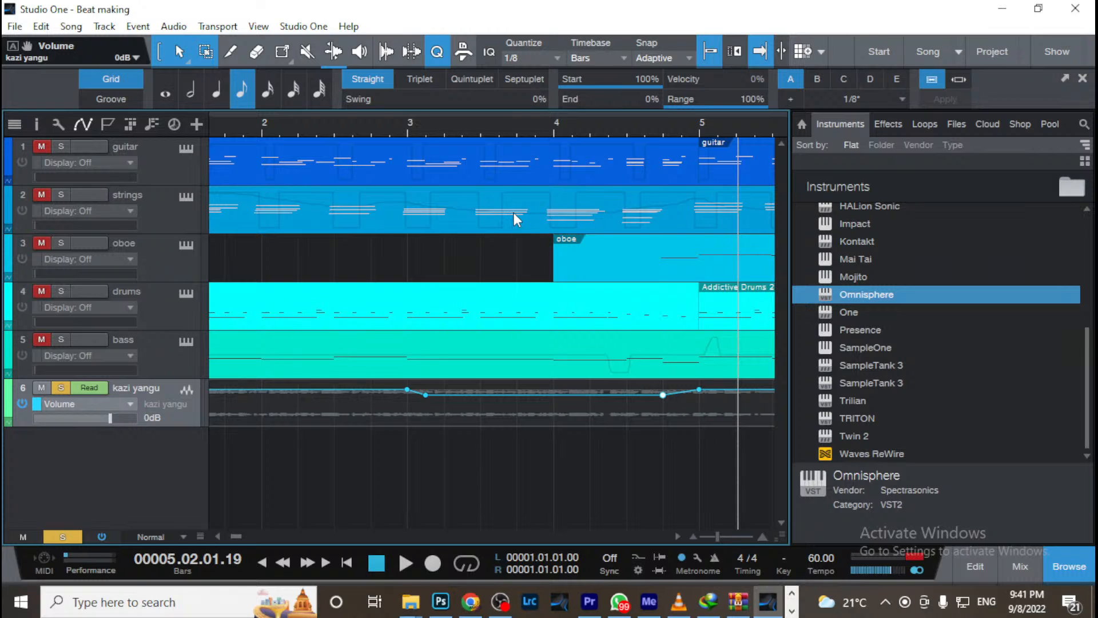
# Undo the last volume automation point, hide the automation and delete the kazi yangu track
pyautogui.hotkey('ctrl', 'z')
pyautogui.hotkey('ctrl', 'z')
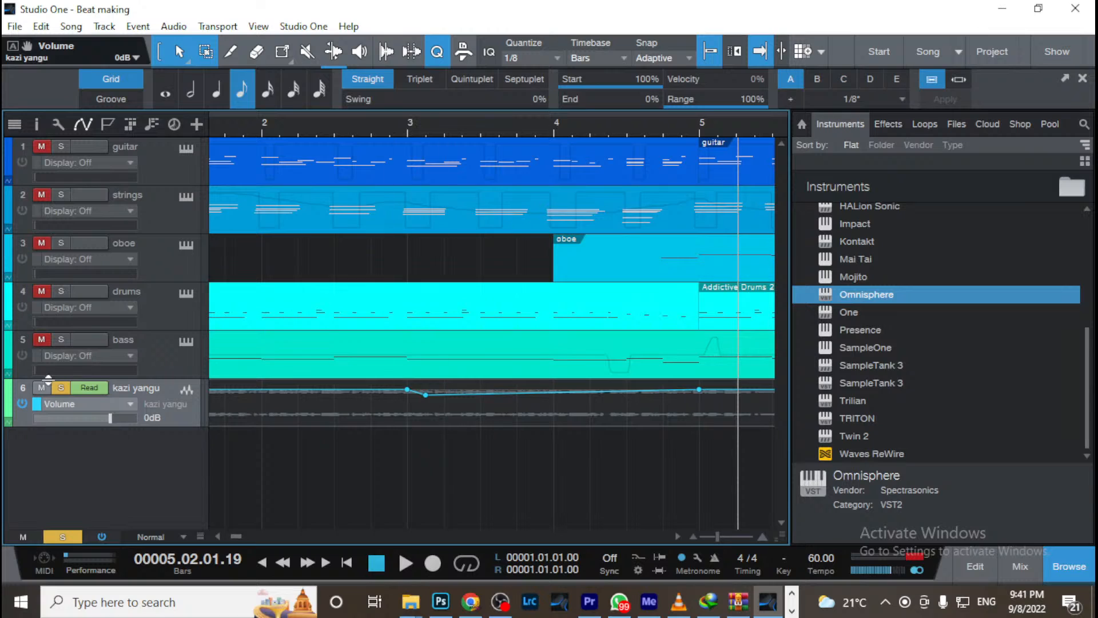
pyautogui.click(91, 124)
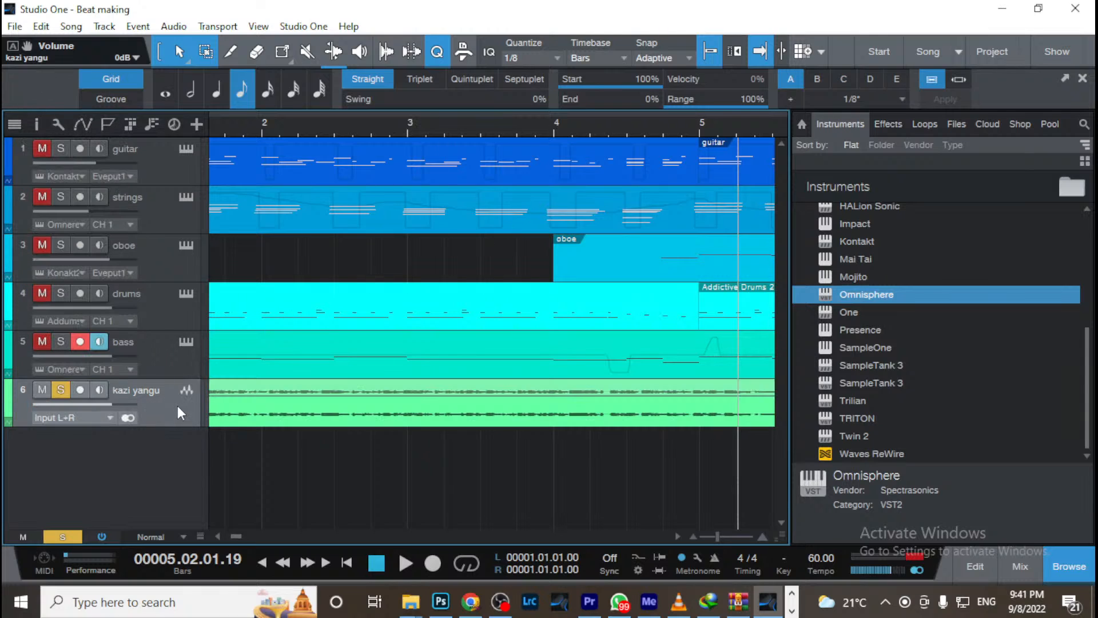
pyautogui.press('Delete')
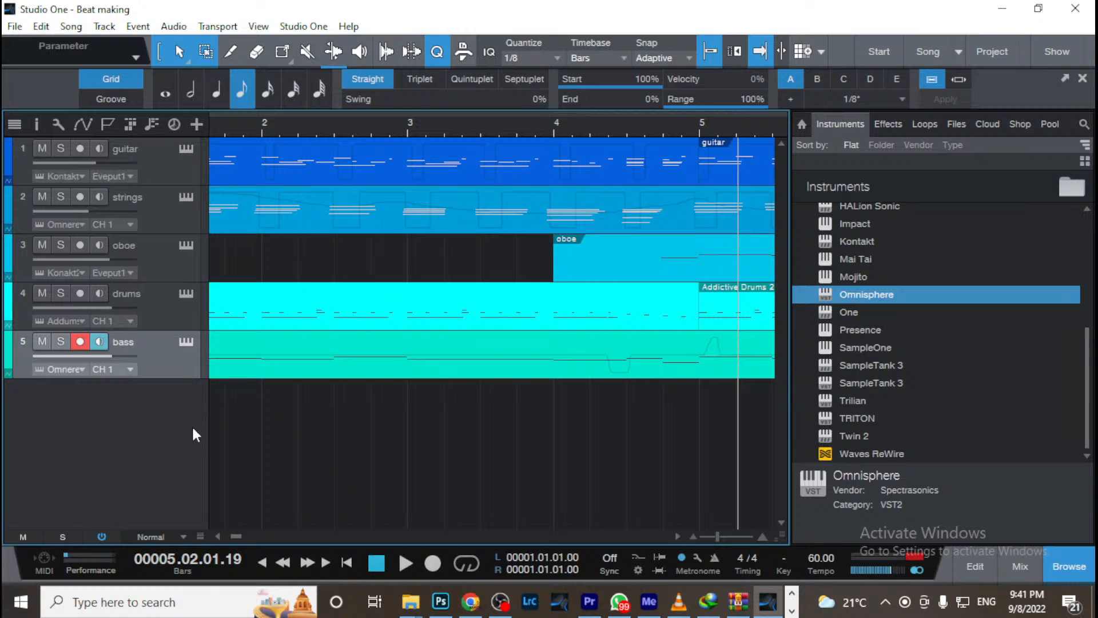
# Open the bass part in the note editor and add a neutral pitch bend point at 4.4
pyautogui.click(241, 368)
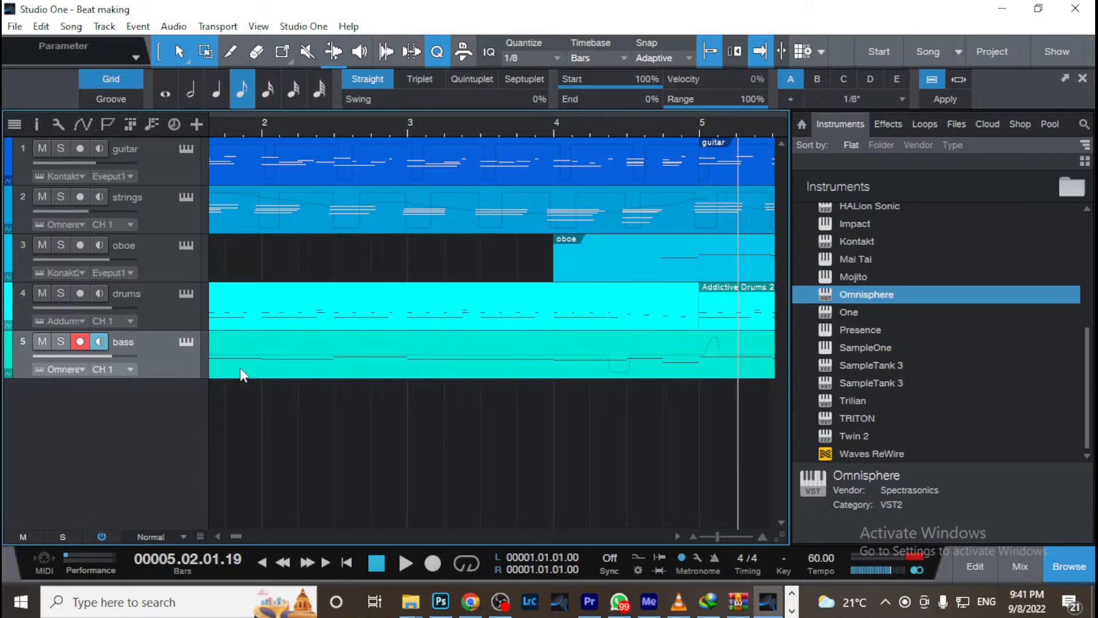
pyautogui.doubleClick(331, 371)
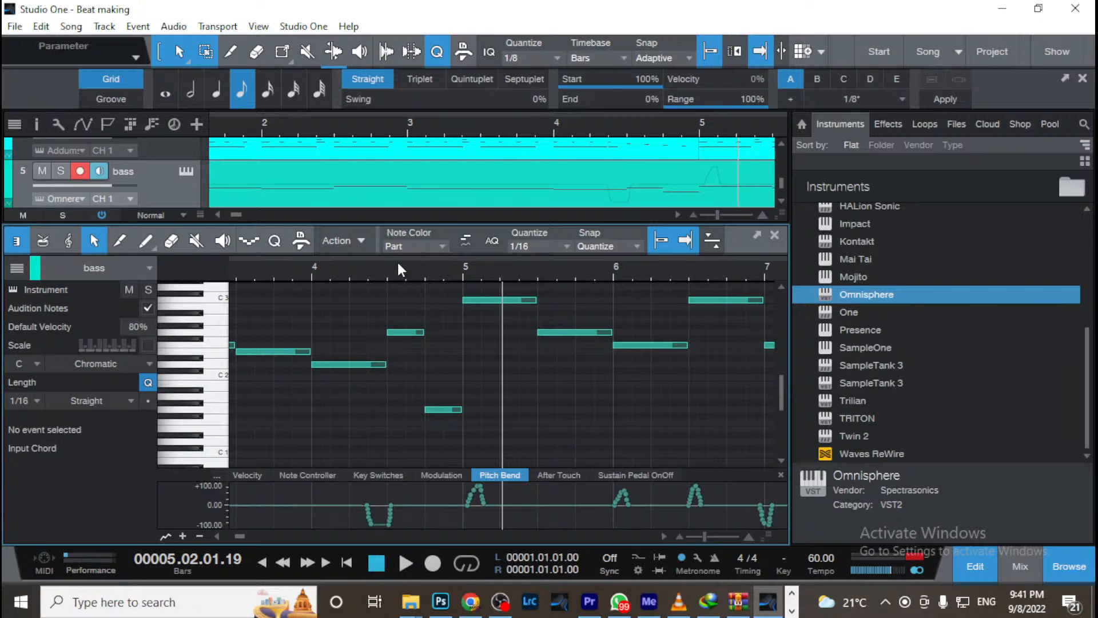
pyautogui.moveTo(390, 266); pyautogui.dragTo(476, 311)
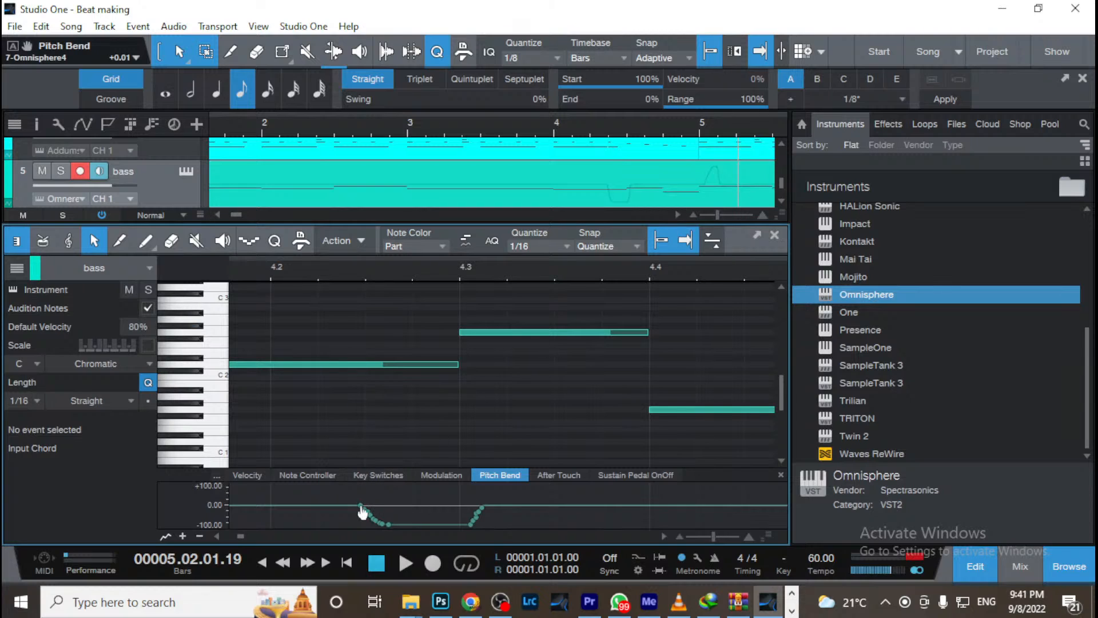
pyautogui.moveTo(363, 510)
pyautogui.moveTo(401, 279); pyautogui.dragTo(716, 550)
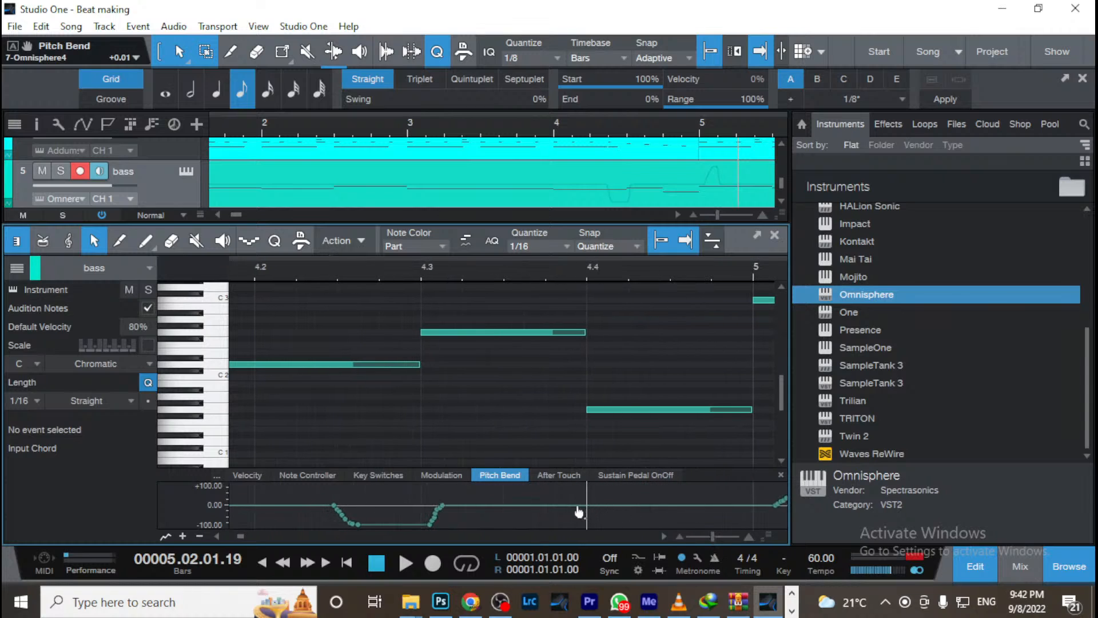
pyautogui.moveTo(590, 511)
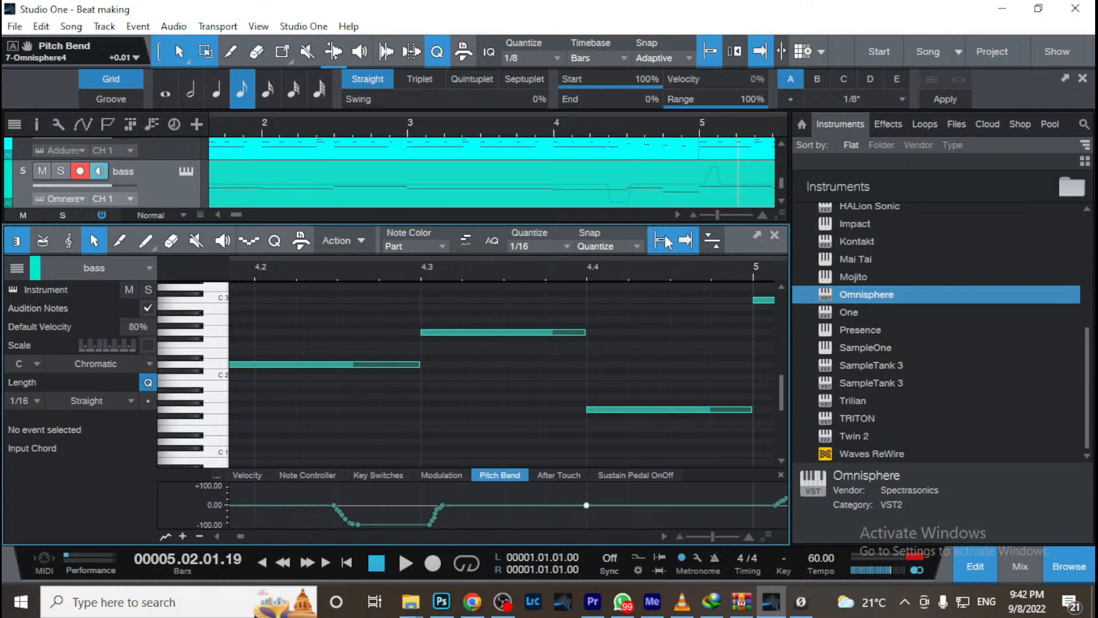
# Turn off snapping and shape a V-shaped pitch bend dip to -100 at 4.4, with neutral points just before and after it
pyautogui.click(665, 239)
pyautogui.click(571, 506)
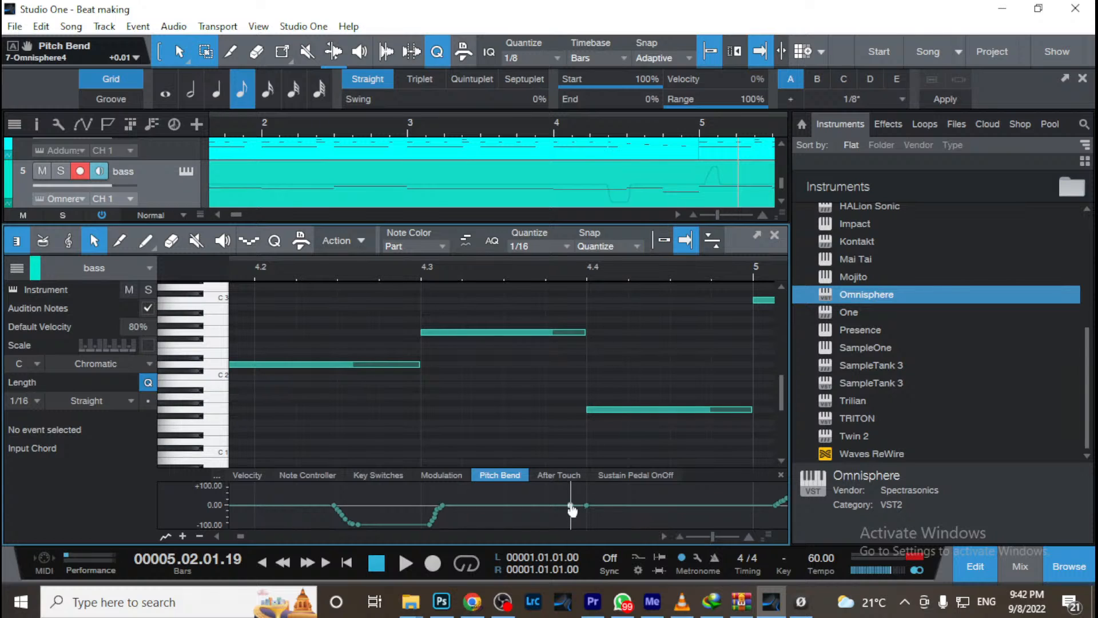
pyautogui.moveTo(586, 505); pyautogui.dragTo(586, 528)
pyautogui.doubleClick(680, 514)
pyautogui.hotkey('ctrl', 'z')
pyautogui.moveTo(610, 523); pyautogui.dragTo(614, 506)
# Play back the bass passage around 4.4 to hear the new pitch bend with the other tracks
pyautogui.click(498, 268)
pyautogui.press('space')
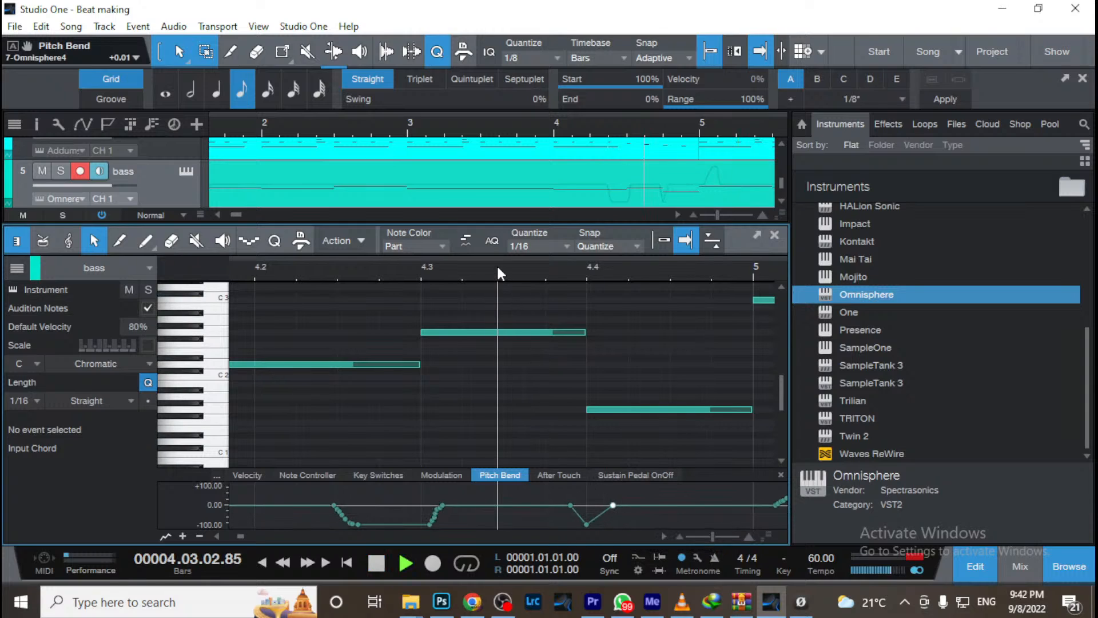
pyautogui.click(358, 278)
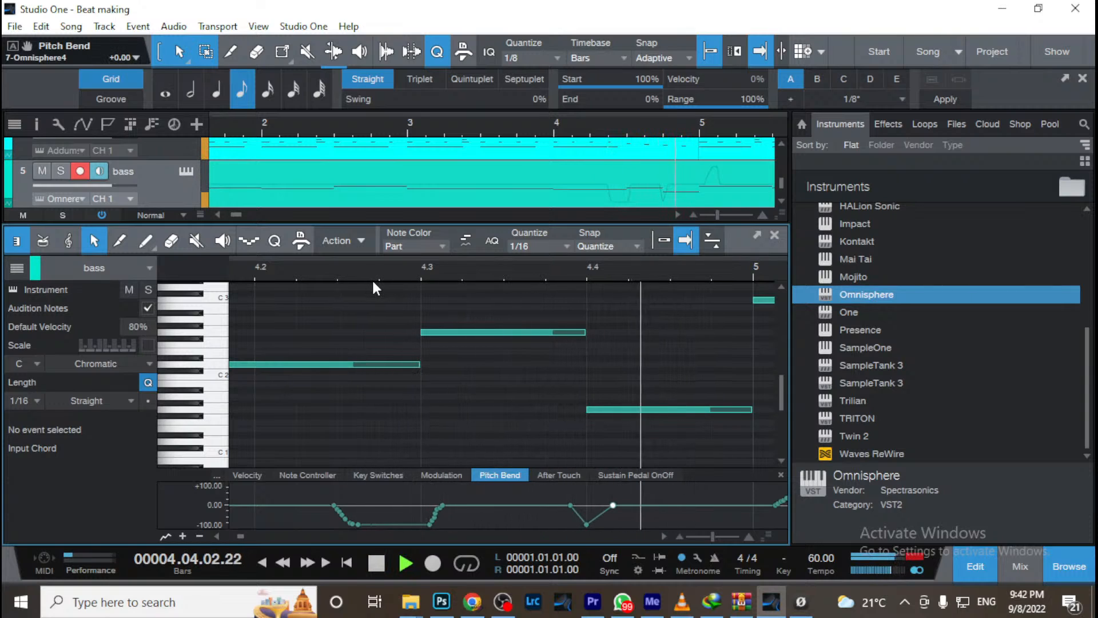
pyautogui.press('space')
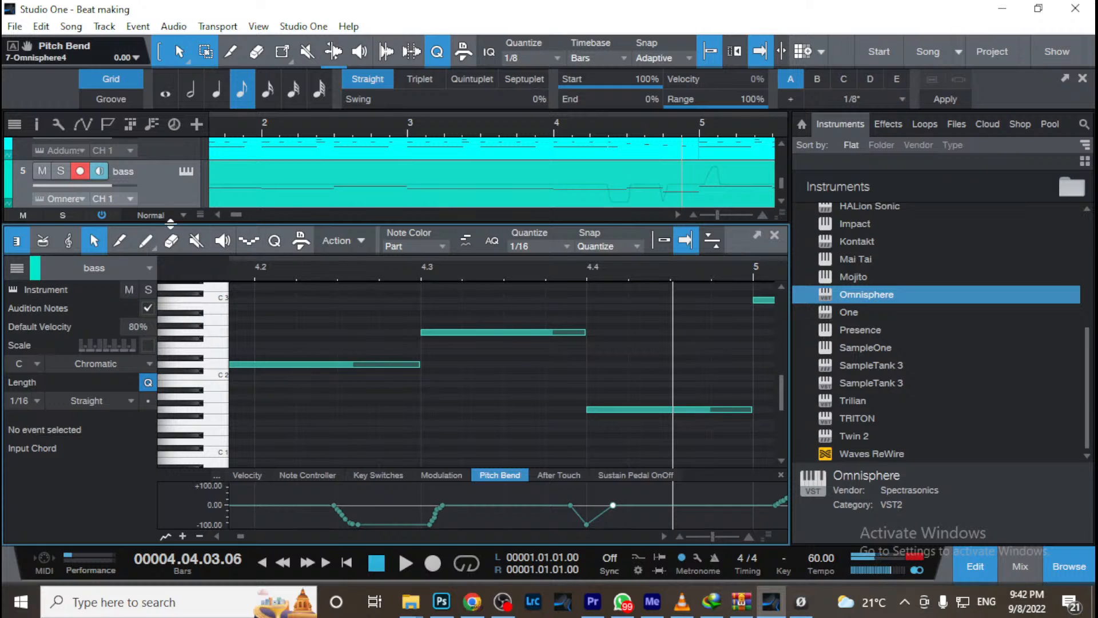
# Solo the bass track and play back the passage from between 4.2 and 4.3 through the new bend
pyautogui.click(58, 172)
pyautogui.click(362, 276)
pyautogui.press('space')
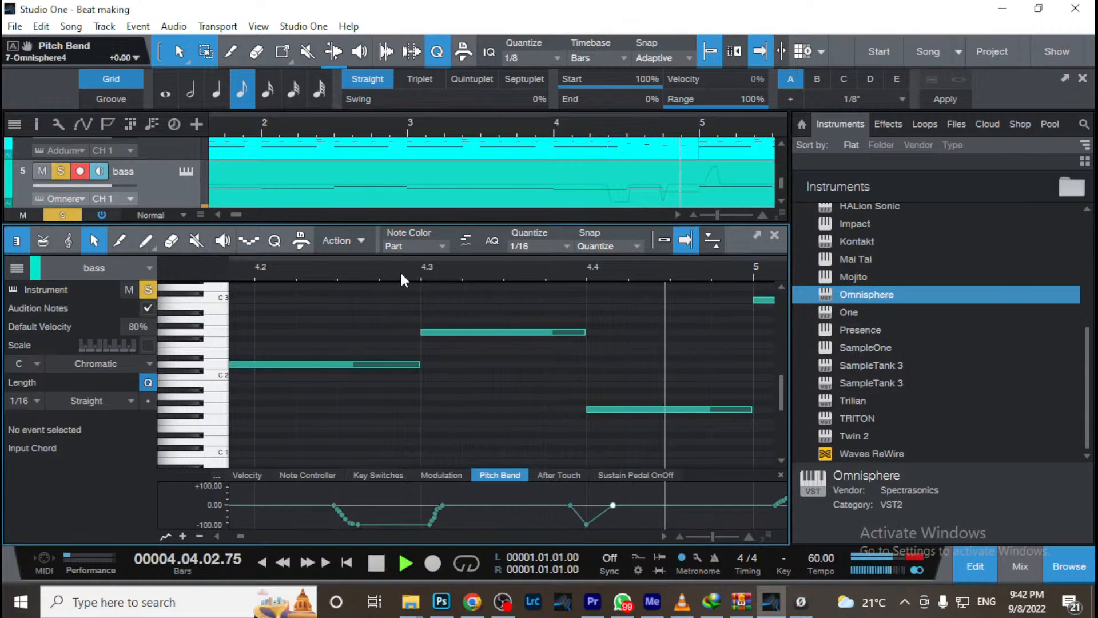
pyautogui.press('space')
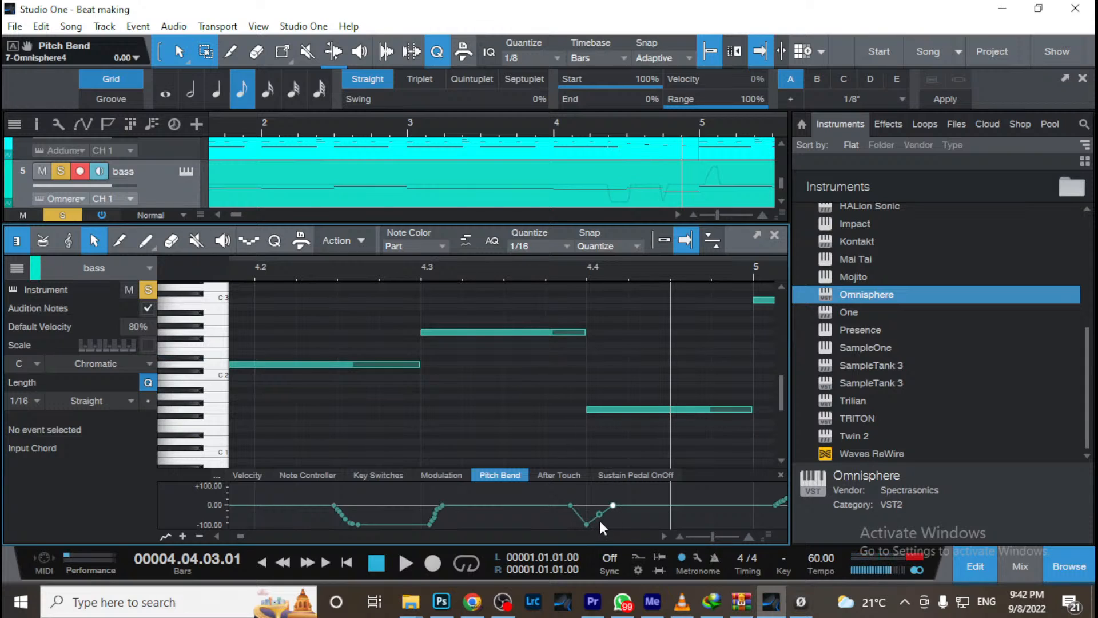
# Start the pitch bend dip earlier before 4.4, hold it flat at -100 until 4.4, and play from just before 4.3
pyautogui.click(542, 505)
pyautogui.moveTo(571, 505); pyautogui.dragTo(563, 535)
pyautogui.click(408, 272)
pyautogui.press('space')
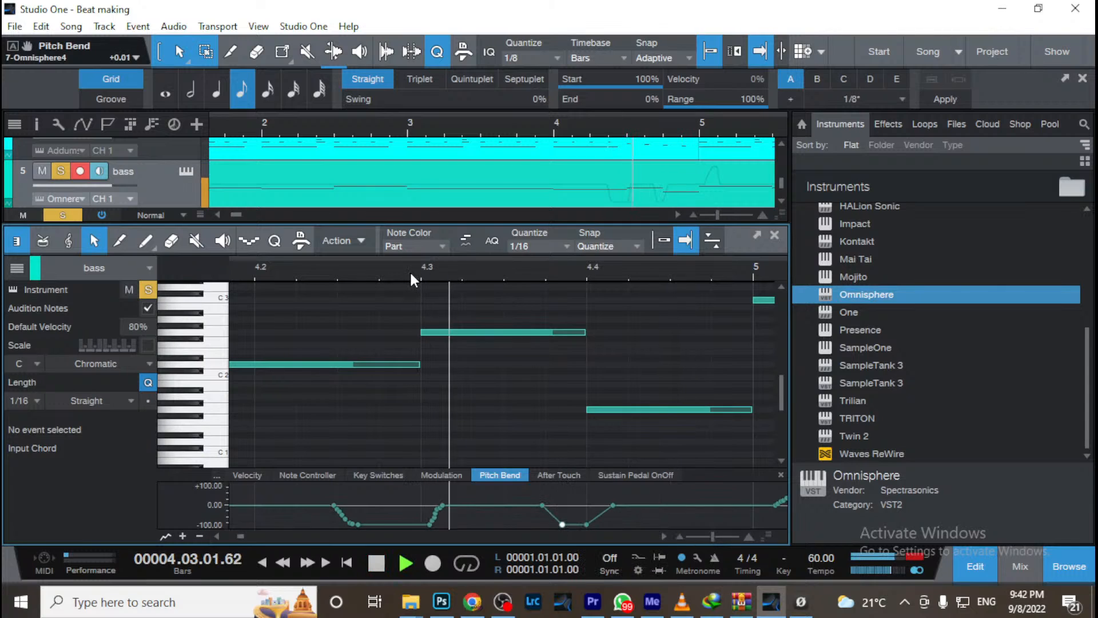
# Replay the soloed bass from just before 4.3 through the flattened pitch bend dip at 4.4
pyautogui.press('space')
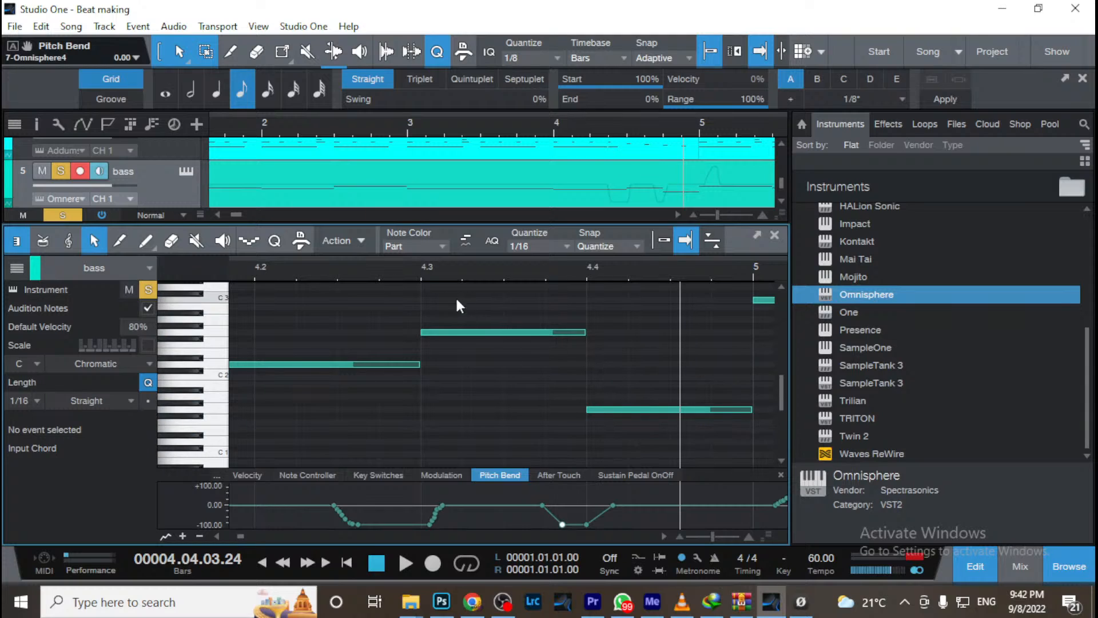
pyautogui.click(413, 273)
pyautogui.press('space')
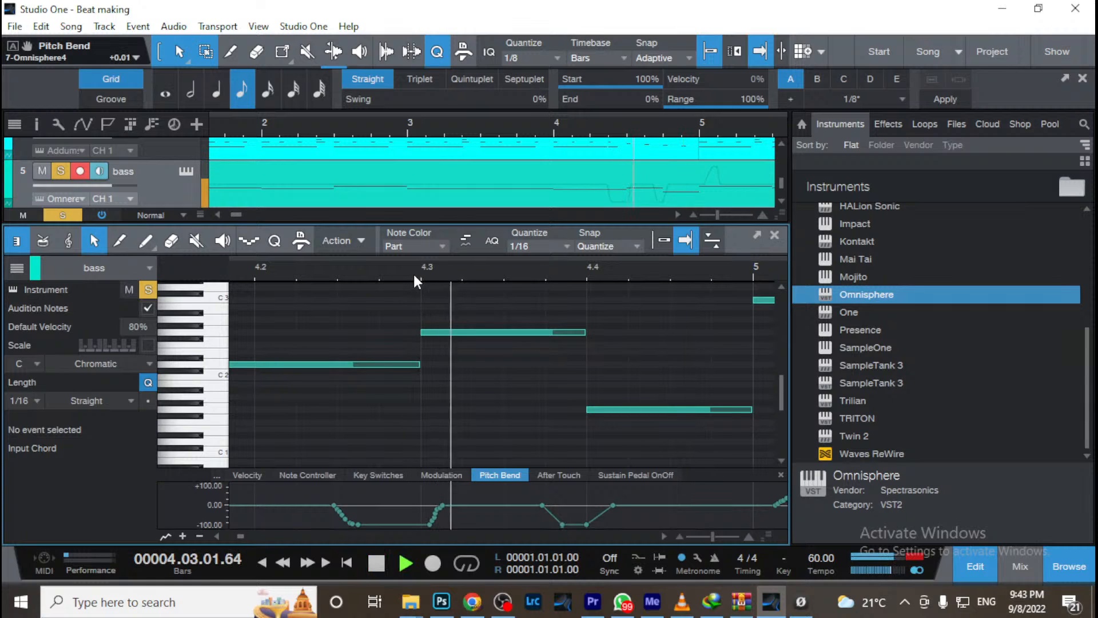
pyautogui.press('space')
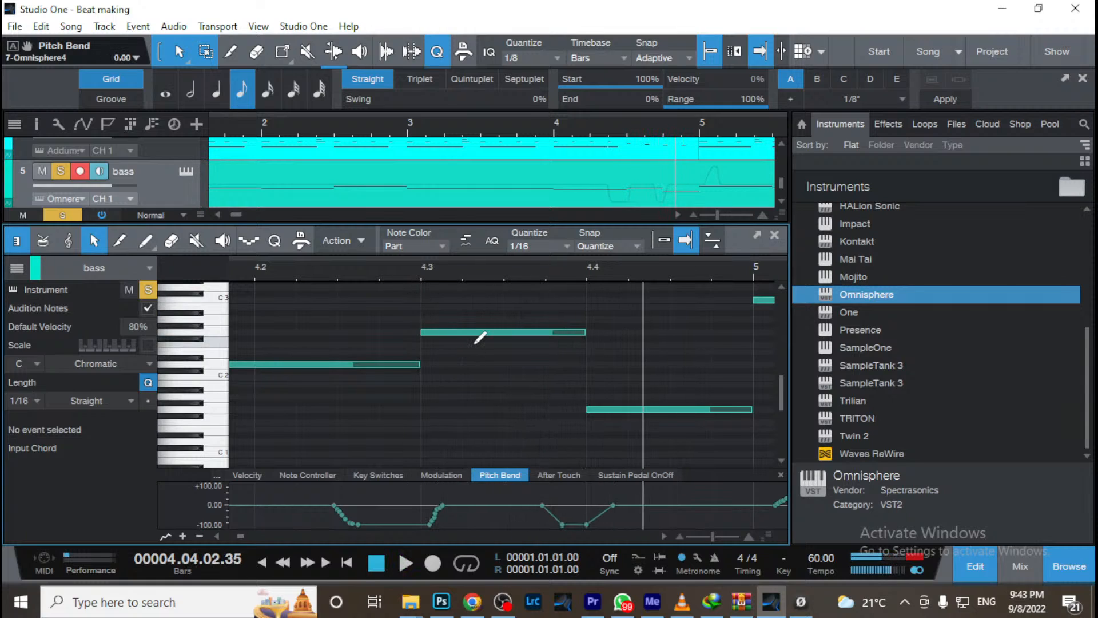
# Undo the pitch bend dip at 4.4 entirely and play the bass from just before 4.3 without it
pyautogui.hotkey('ctrl', 'z')
pyautogui.hotkey('ctrl', 'z')
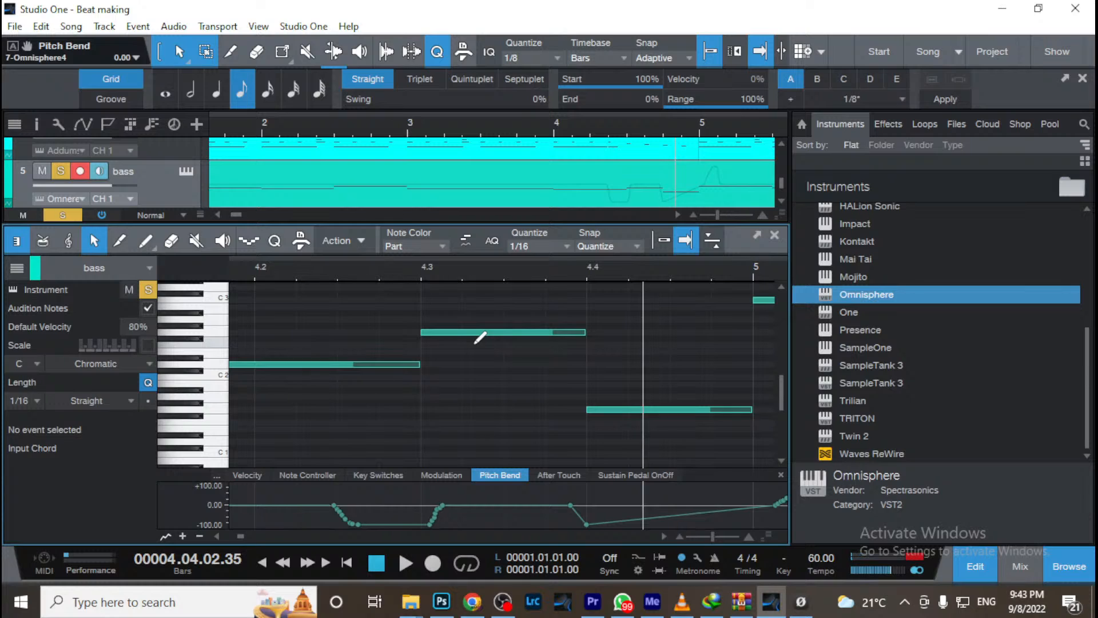
pyautogui.hotkey('ctrl', 'z')
pyautogui.click(413, 268)
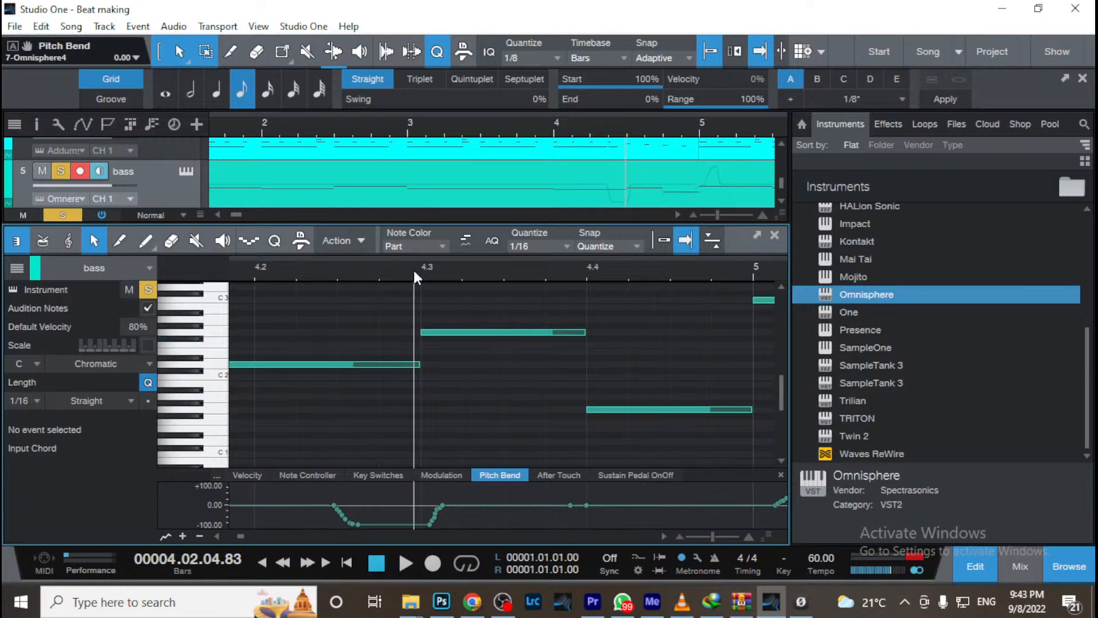
pyautogui.press('space')
pyautogui.press('space')
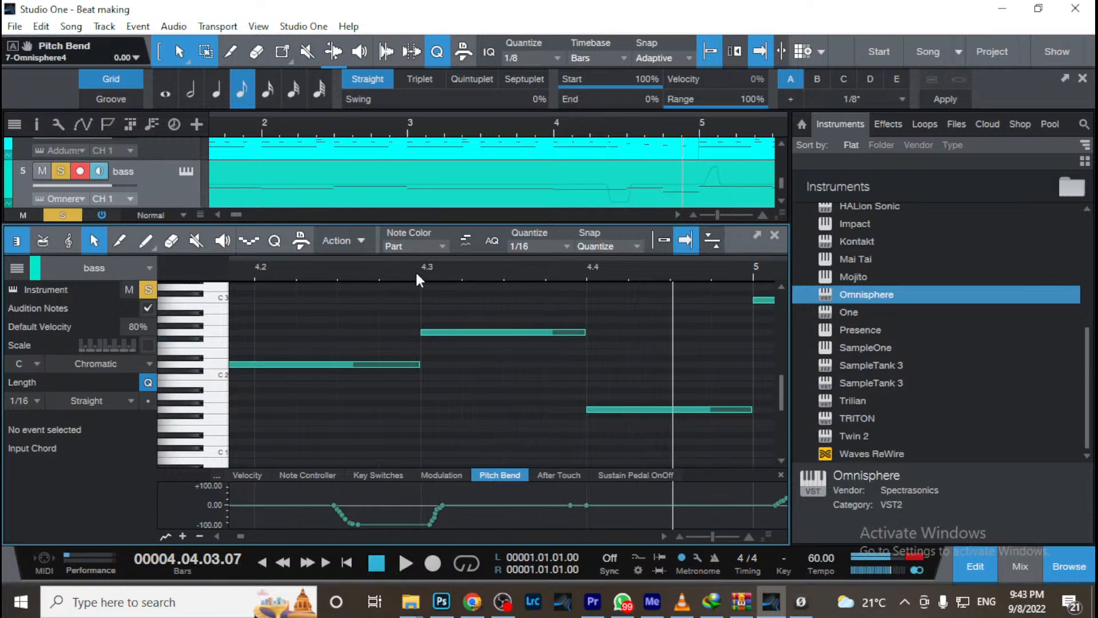
# Redo the edits until the V-shaped pitch bend dip at 4.4 is back, and play the passage from just before 4.3
pyautogui.hotkey('ctrl', 'y')
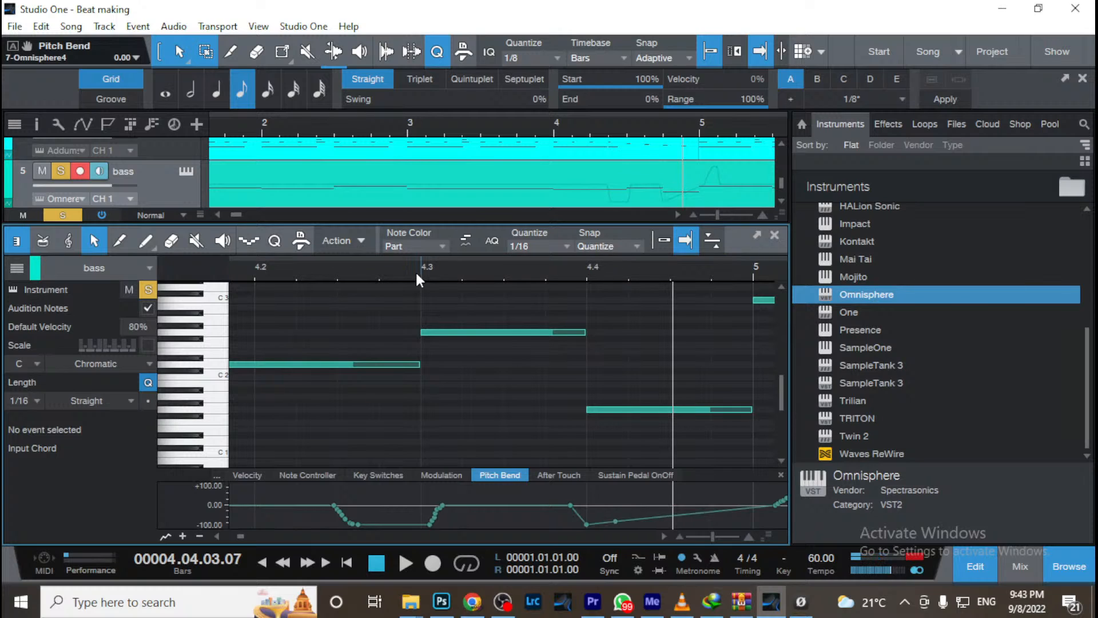
pyautogui.hotkey('ctrl', 'y')
pyautogui.press('space')
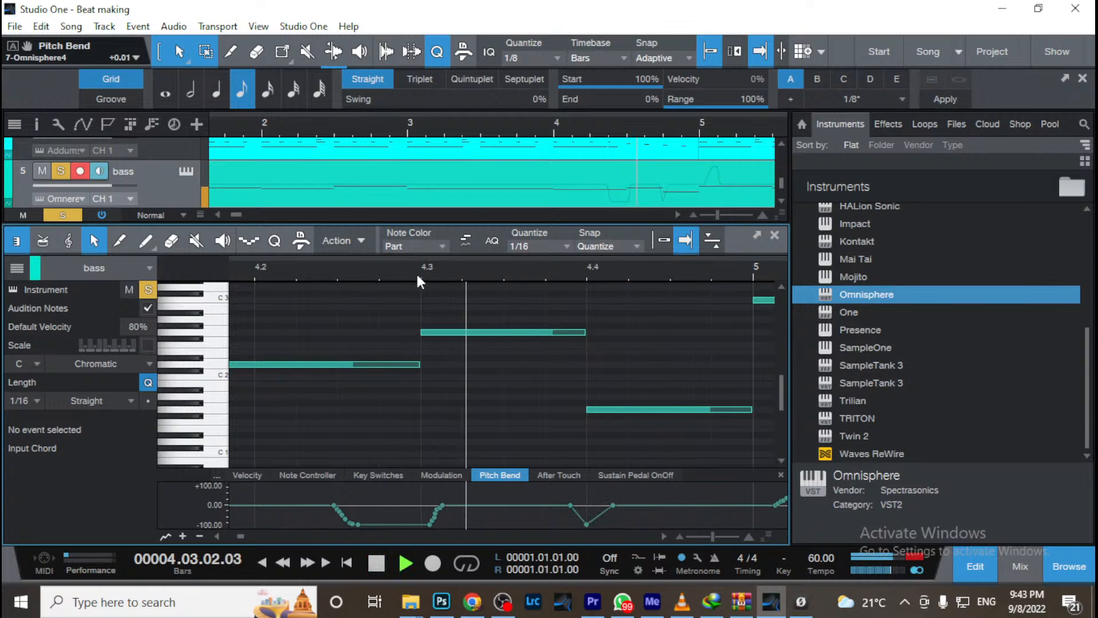
pyautogui.press('space')
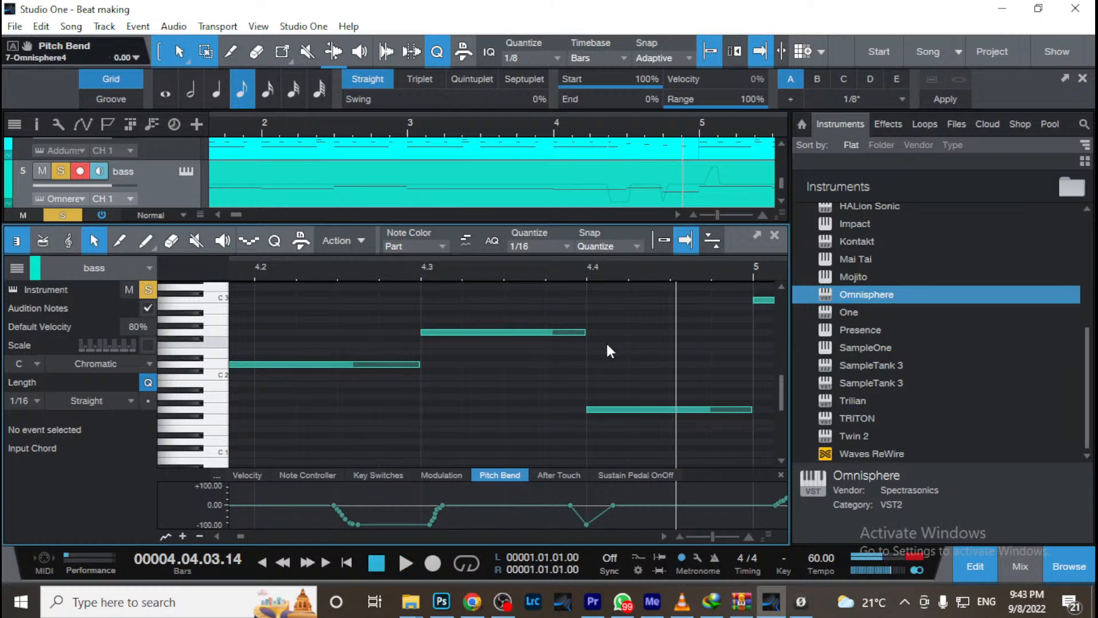
# Reopen the bass part and look through its Velocity, Key Switches, Modulation, Pitch Bend and Sustain Pedal lanes
pyautogui.click(776, 235)
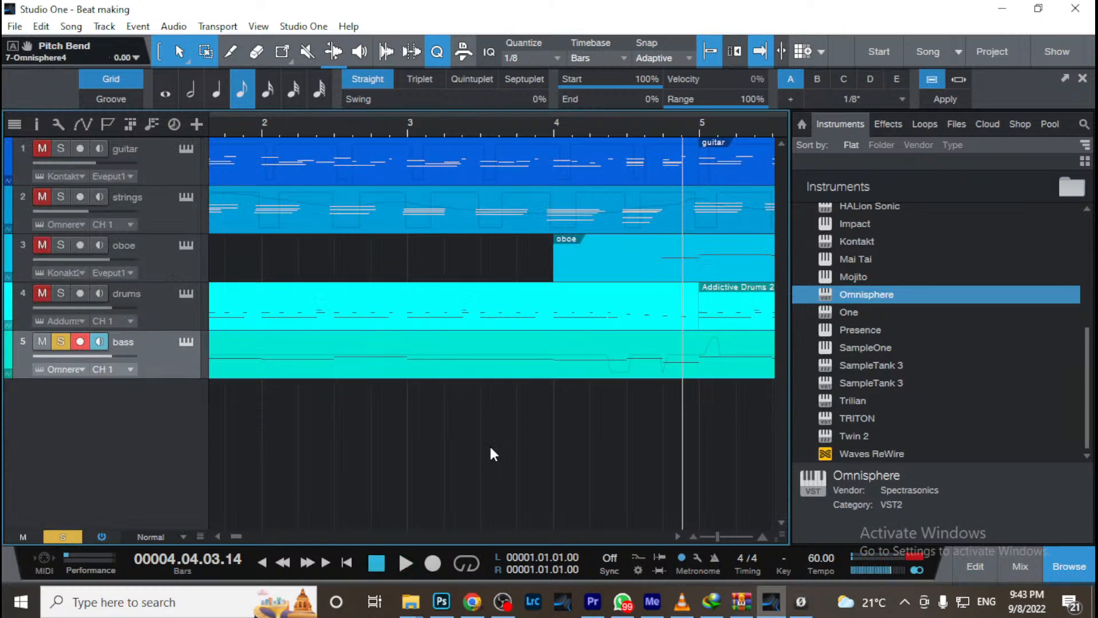
pyautogui.doubleClick(420, 370)
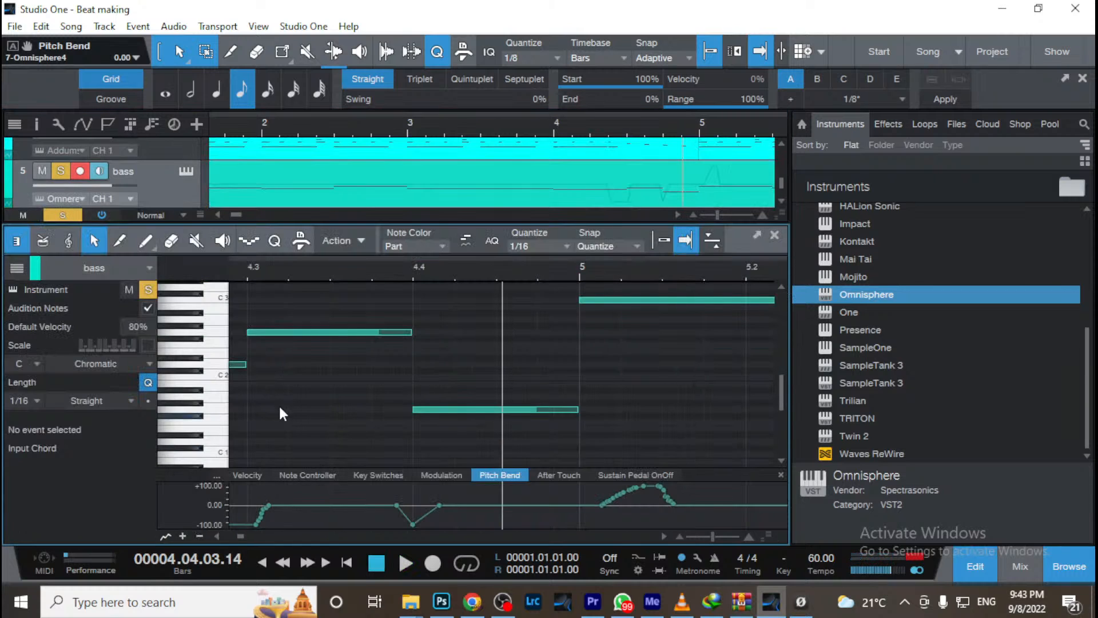
pyautogui.click(248, 477)
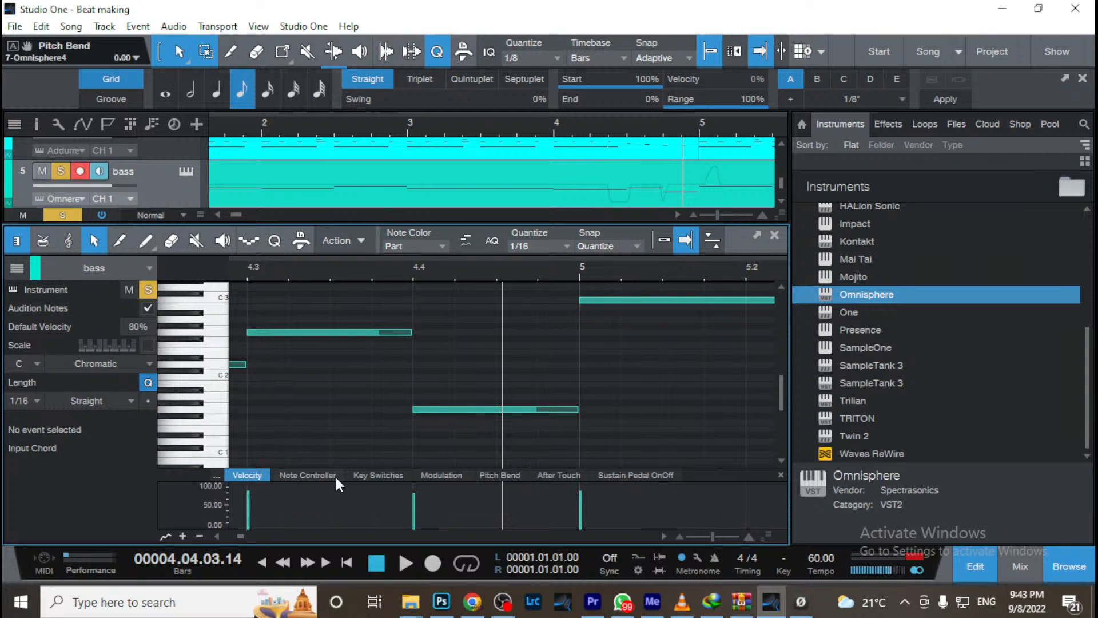
pyautogui.click(389, 477)
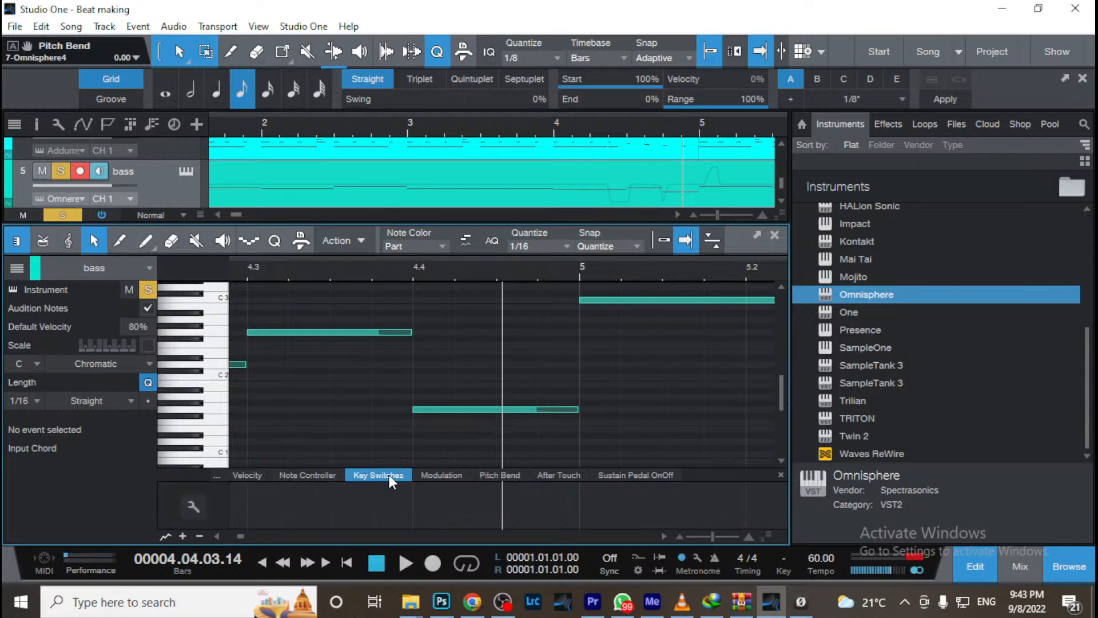
pyautogui.click(440, 480)
pyautogui.click(511, 478)
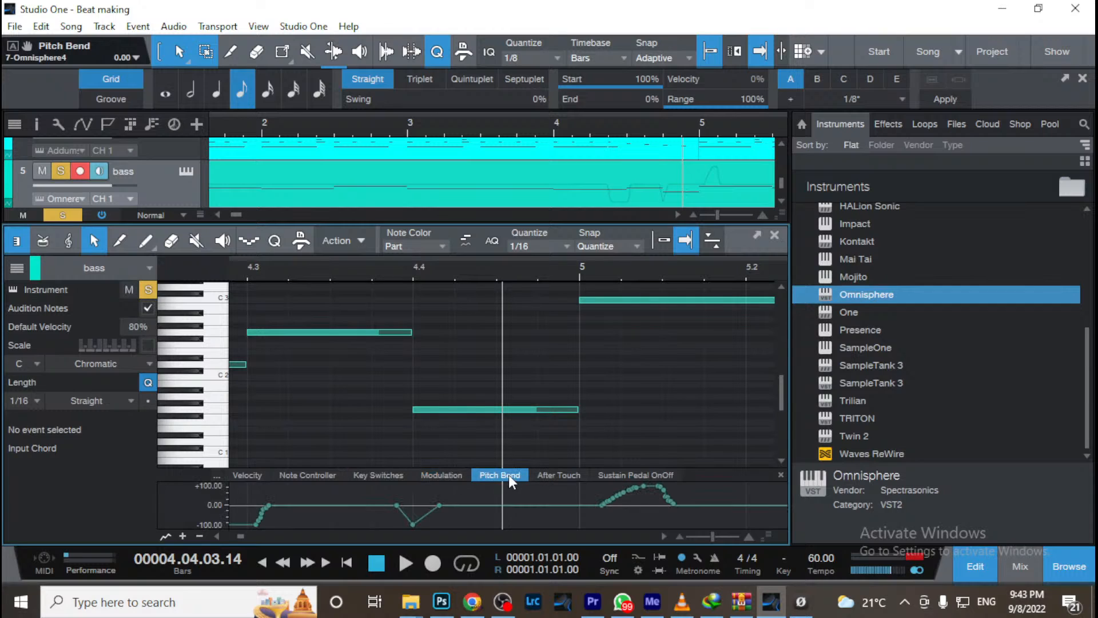
pyautogui.click(632, 476)
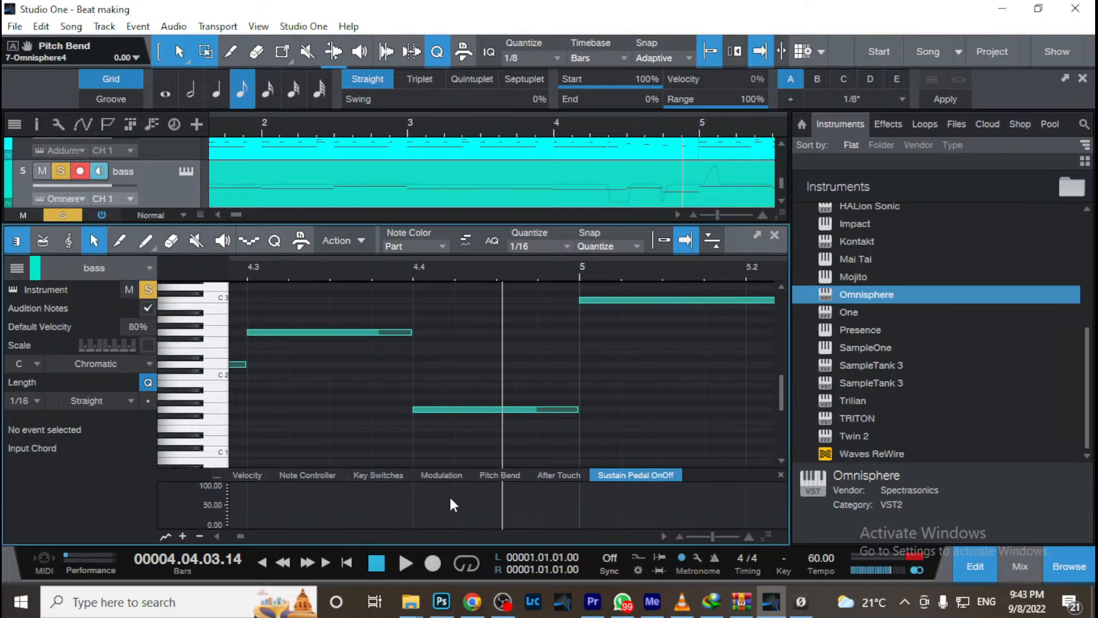
pyautogui.moveTo(502, 602)
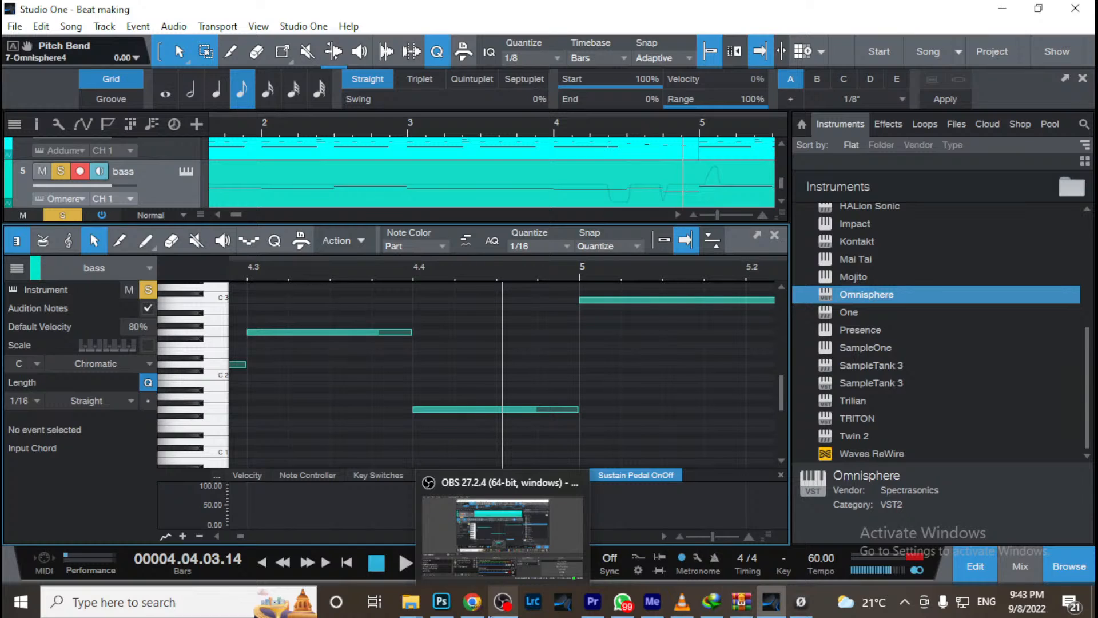
# Close the bass part's note editor and turn off solo on the bass track
pyautogui.click(775, 238)
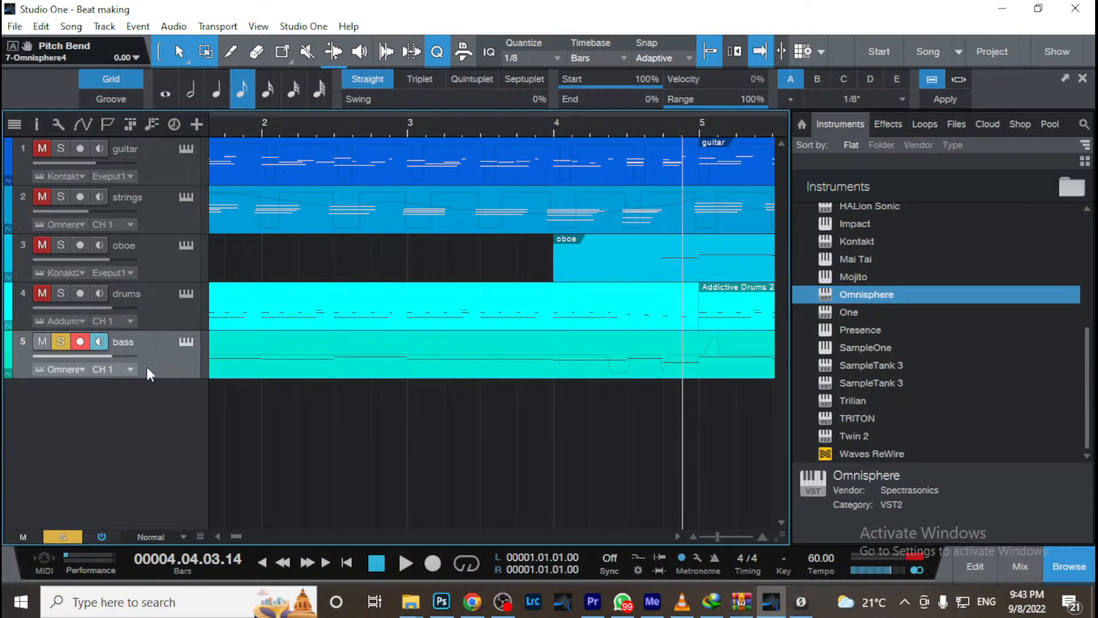
pyautogui.click(60, 341)
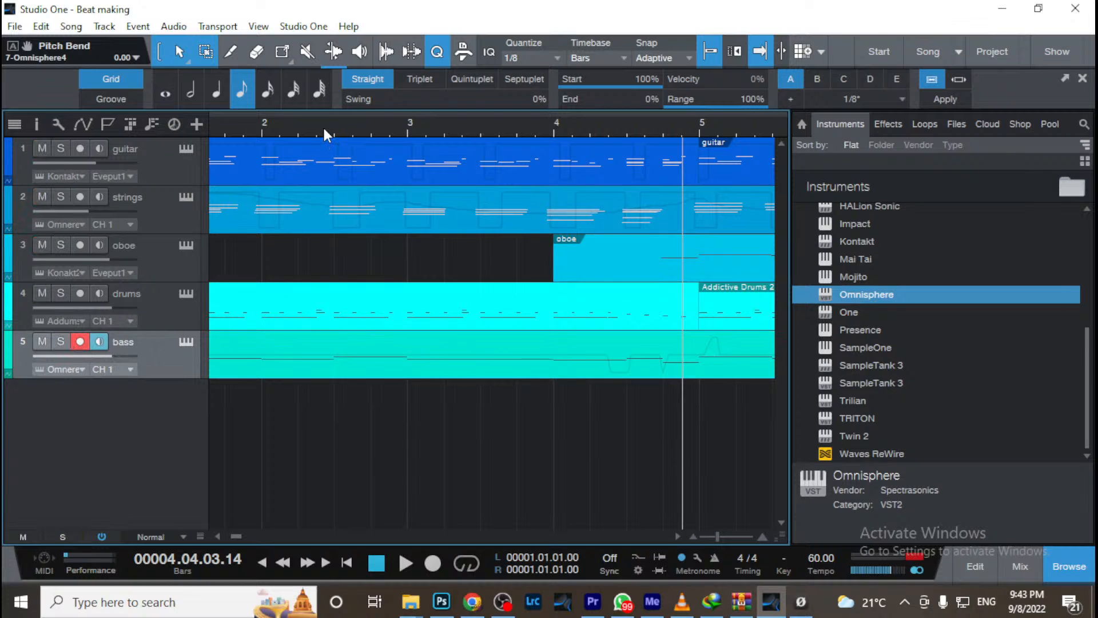
pyautogui.moveTo(322, 125); pyautogui.dragTo(283, 73)
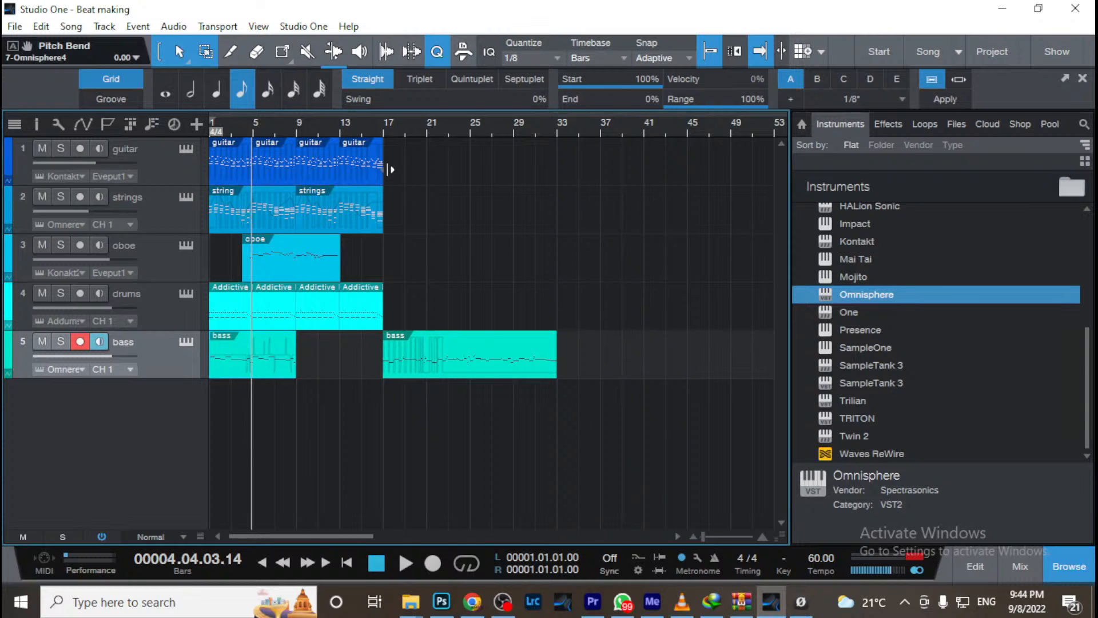
pyautogui.moveTo(331, 128); pyautogui.dragTo(379, 169)
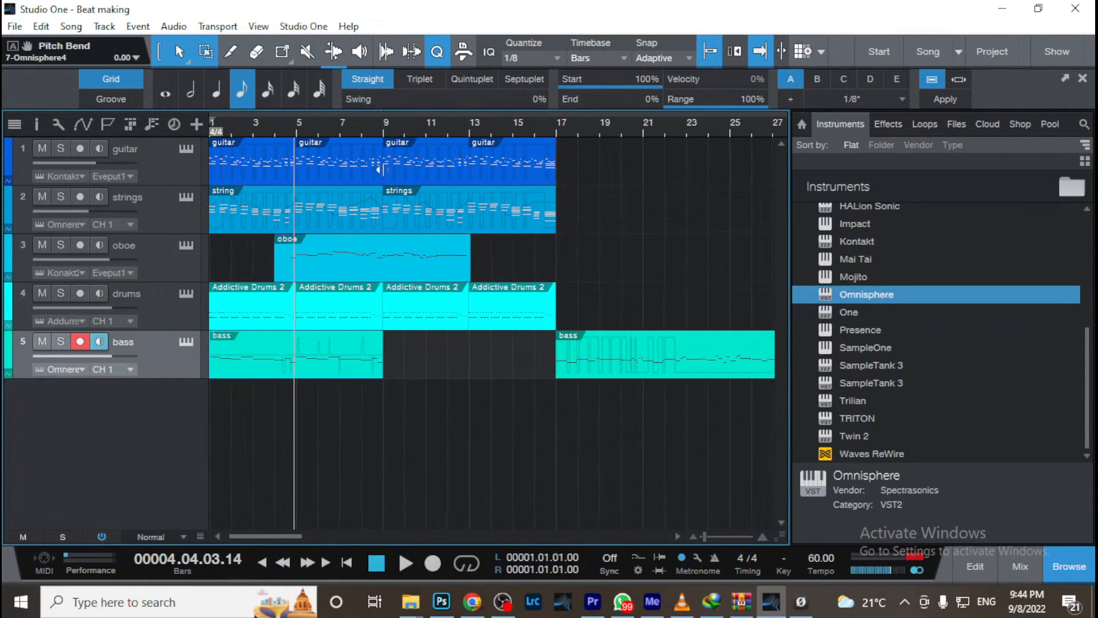
# Merge the four guitar parts between bars 1 and 17 into one event, undo the merge and apply it again
pyautogui.click(237, 167)
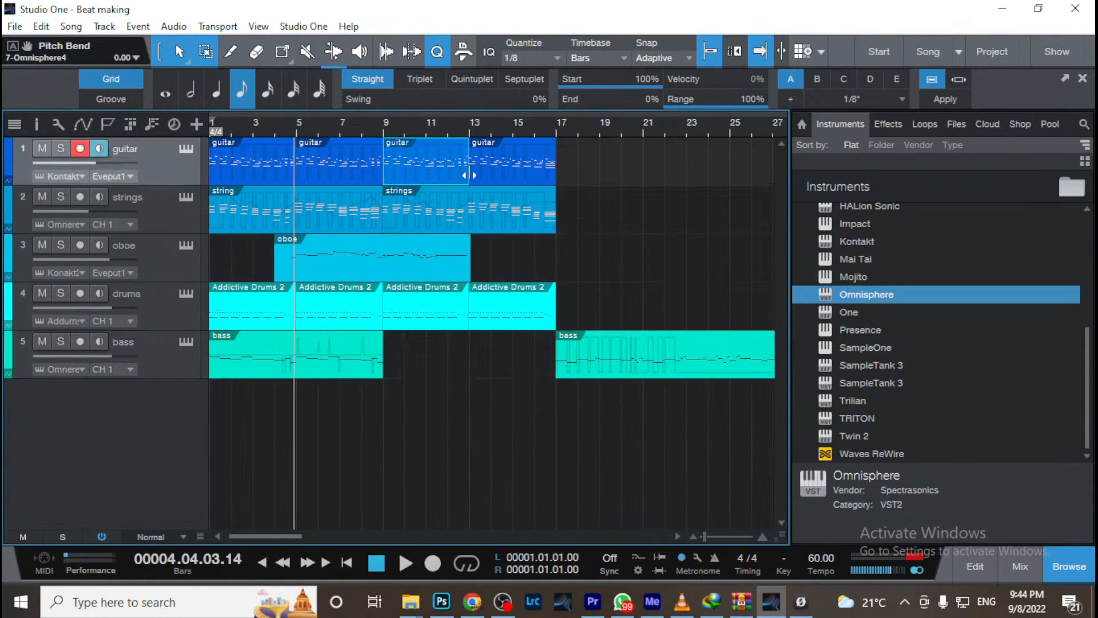
pyautogui.click(283, 167)
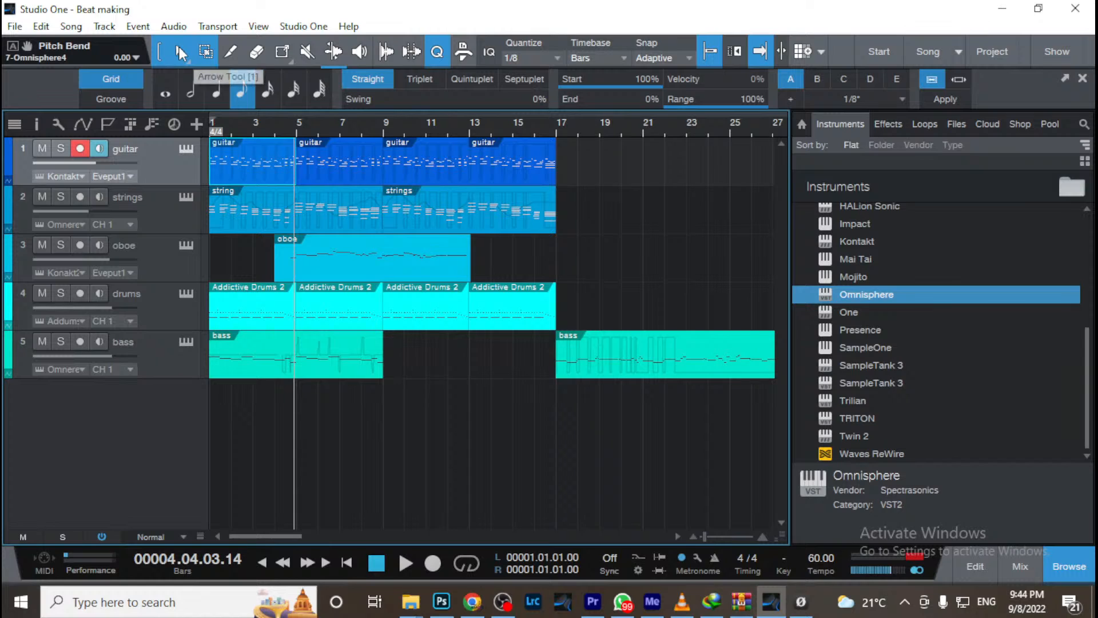
pyautogui.moveTo(592, 177); pyautogui.dragTo(326, 178)
pyautogui.moveTo(238, 167); pyautogui.dragTo(236, 167)
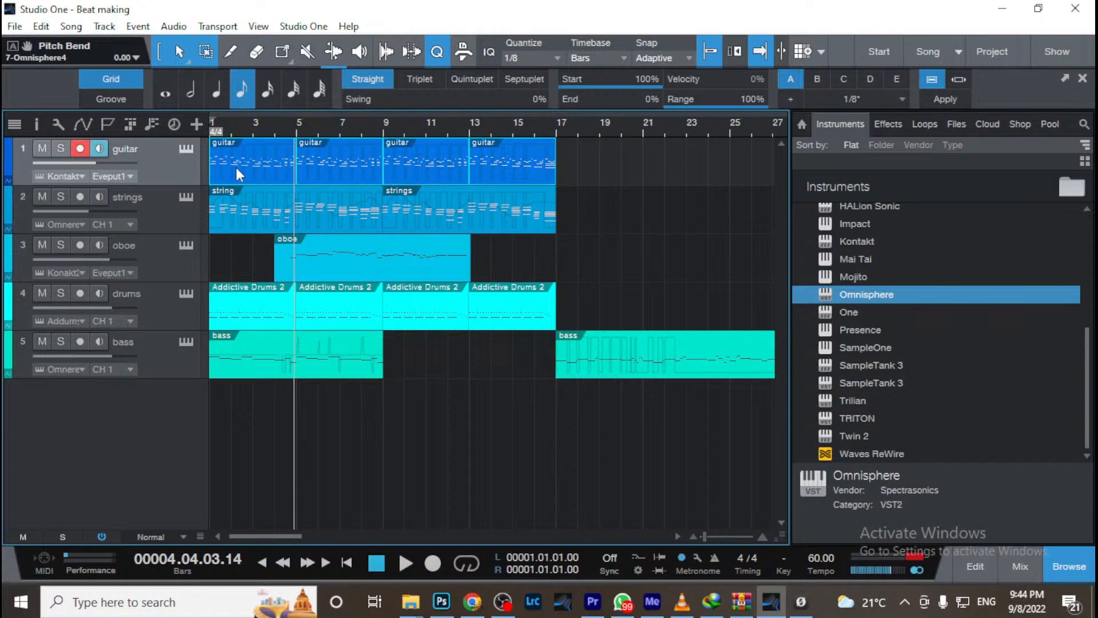
pyautogui.rightClick(333, 167)
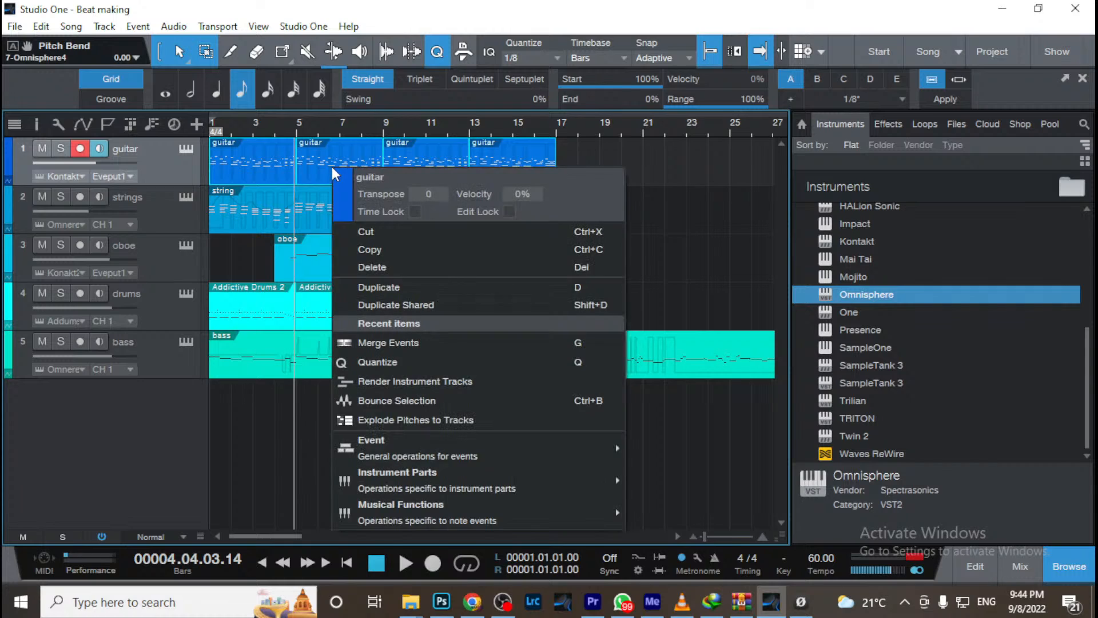
pyautogui.click(417, 342)
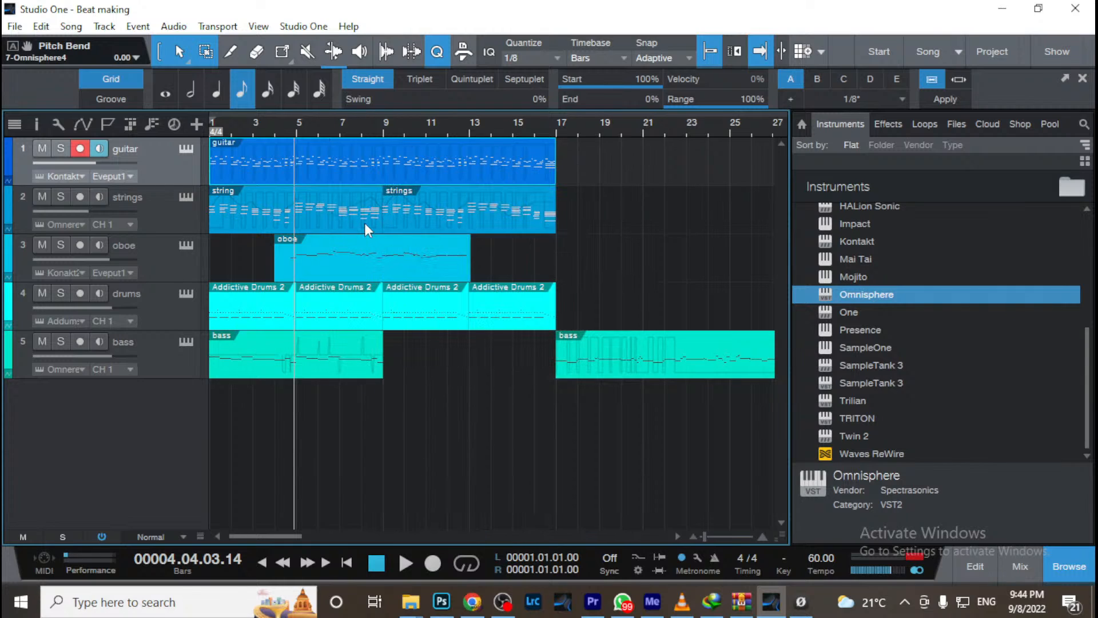
pyautogui.hotkey('ctrl', 'z')
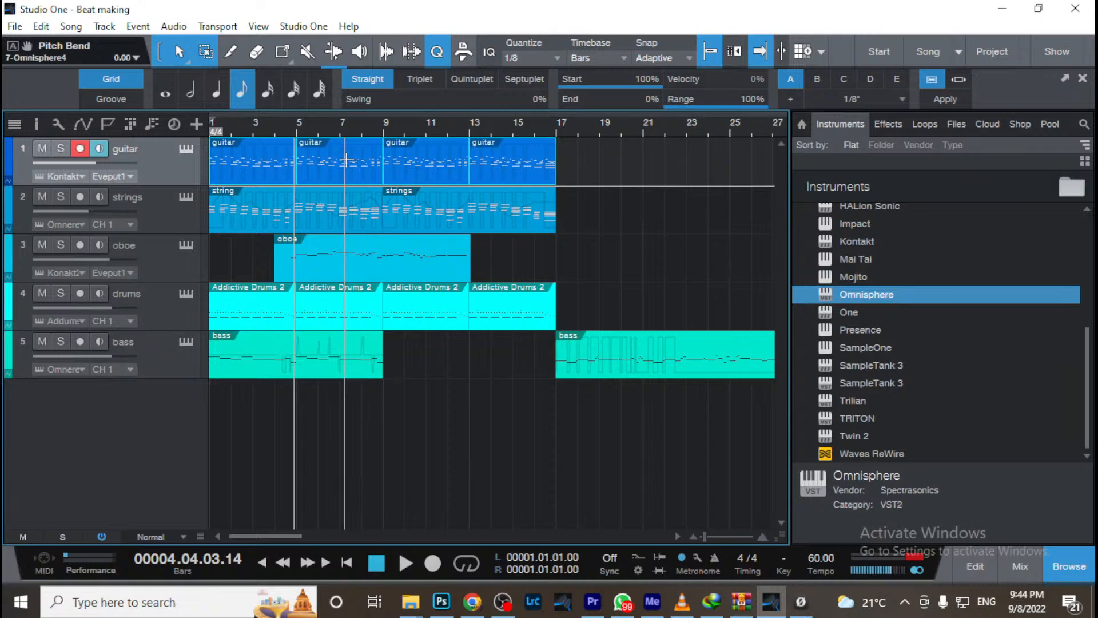
pyautogui.press('g')
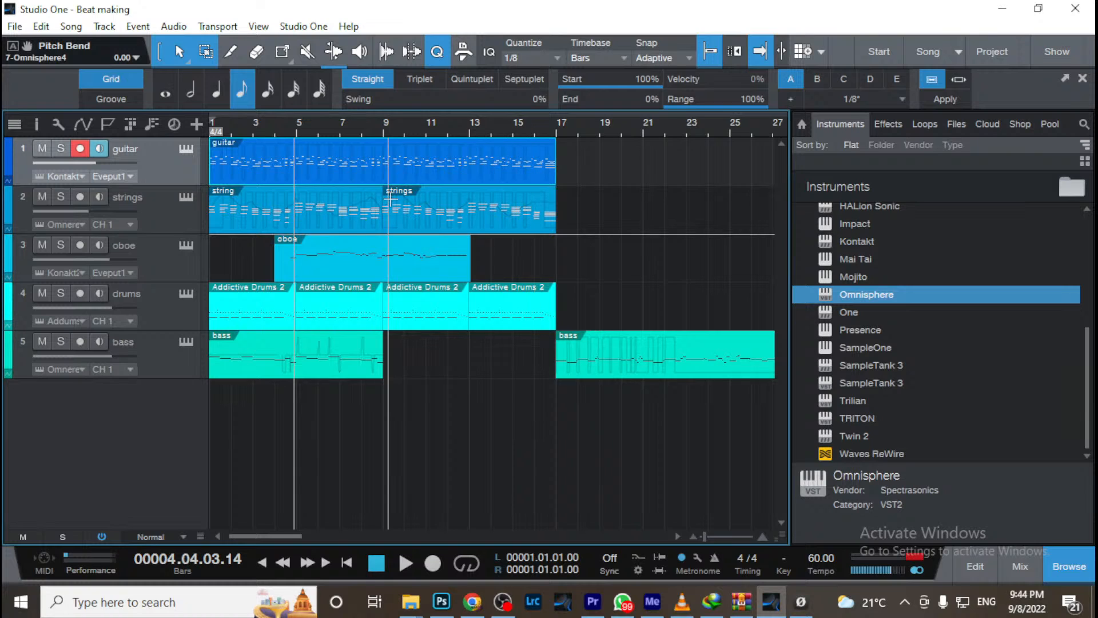
# Open the merged guitar part, transpose all its notes up two semitones and close the editor
pyautogui.doubleClick(355, 170)
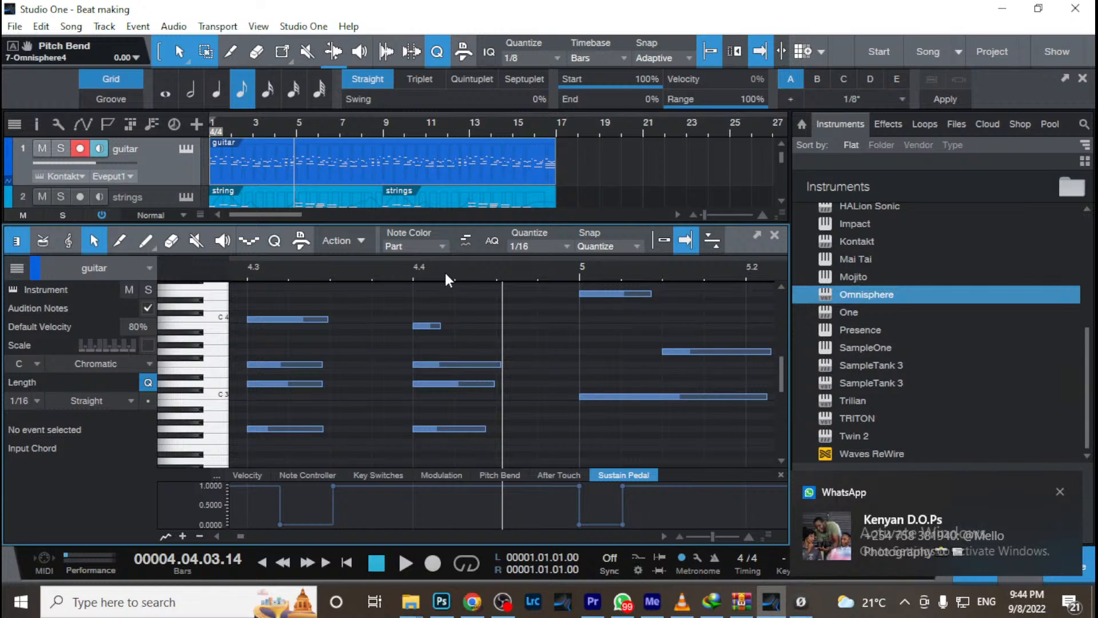
pyautogui.moveTo(445, 273); pyautogui.dragTo(411, 258)
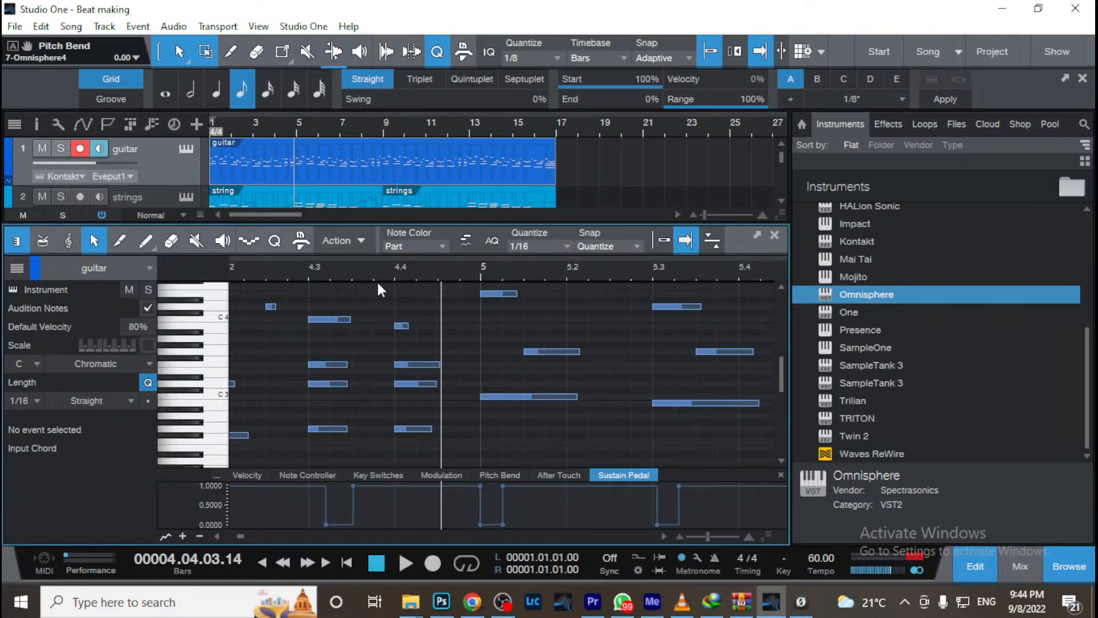
pyautogui.hotkey('ctrl', 'a')
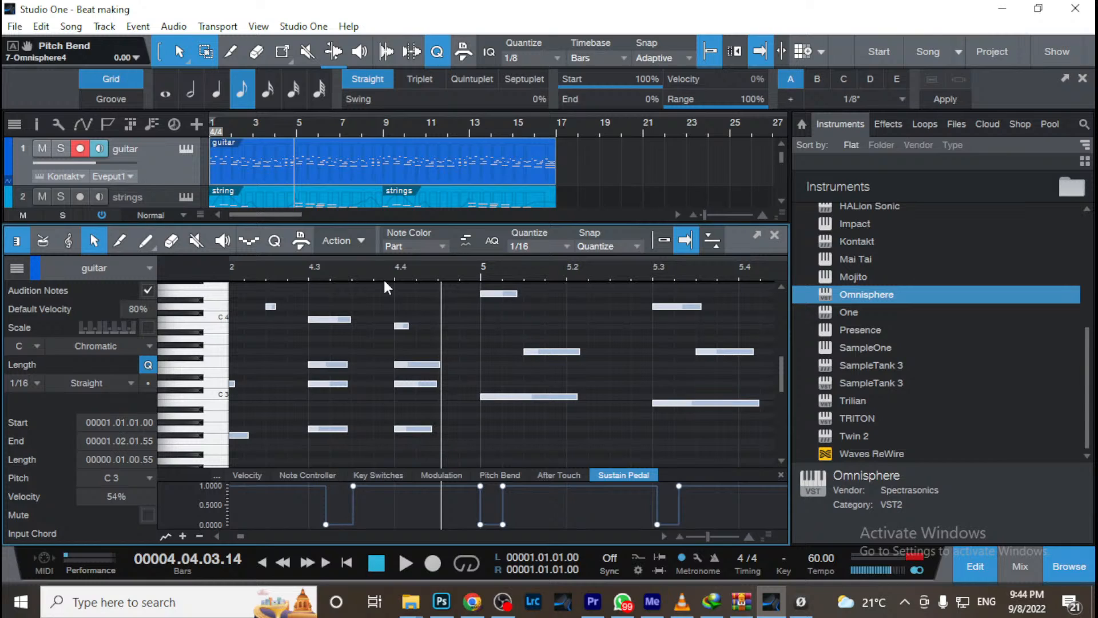
pyautogui.press('Up')
pyautogui.press('Up')
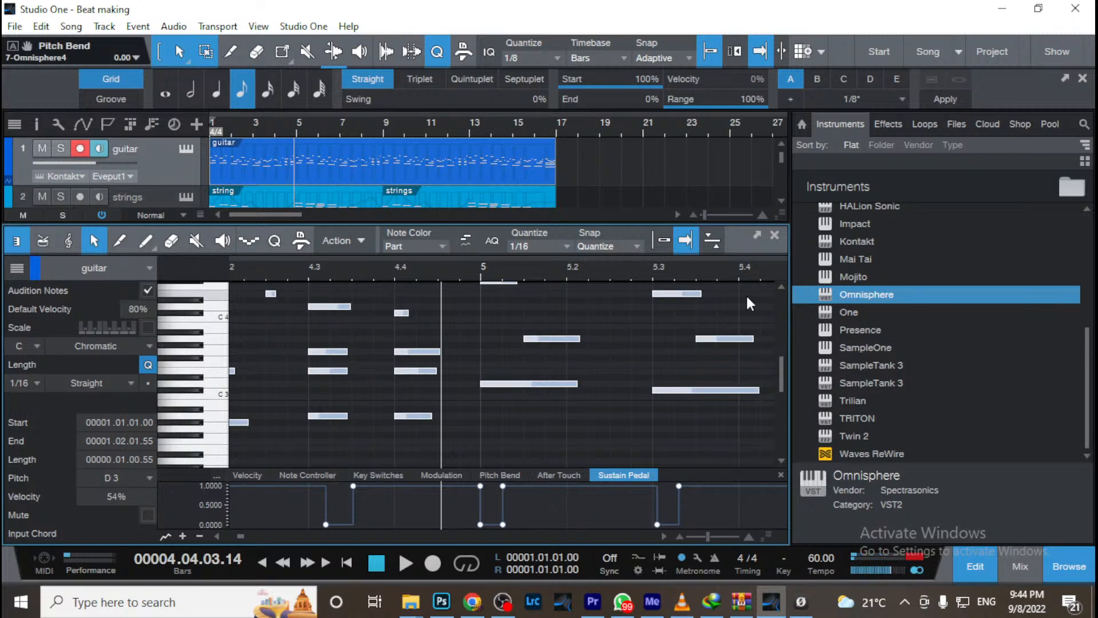
pyautogui.click(774, 236)
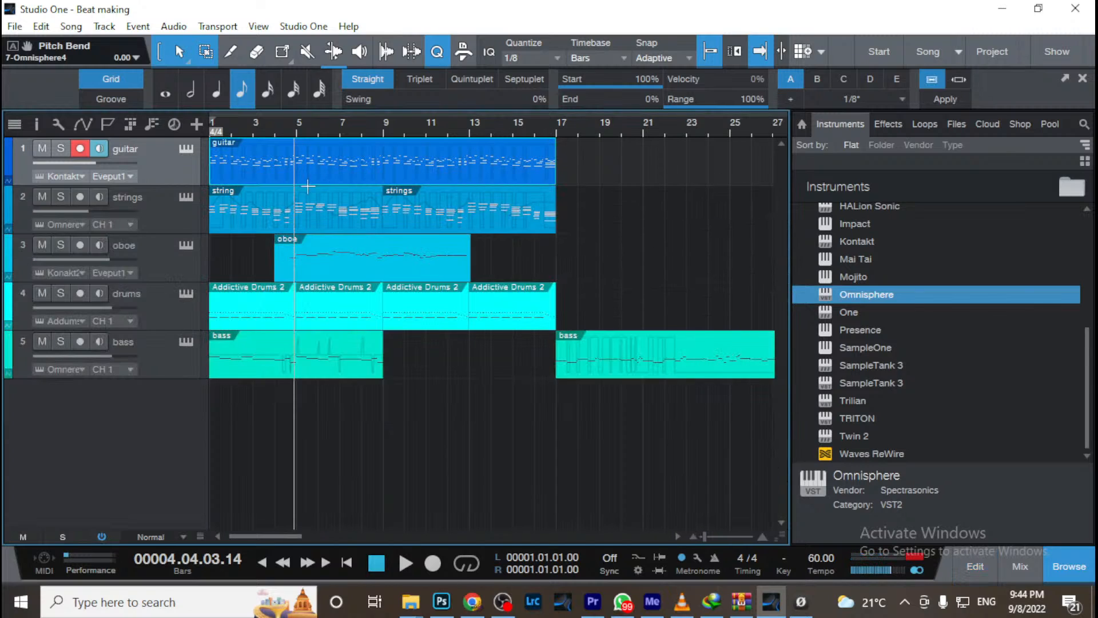
# Play the arrangement from the beginning to hear the transposed guitar against the other tracks
pyautogui.press('Home')
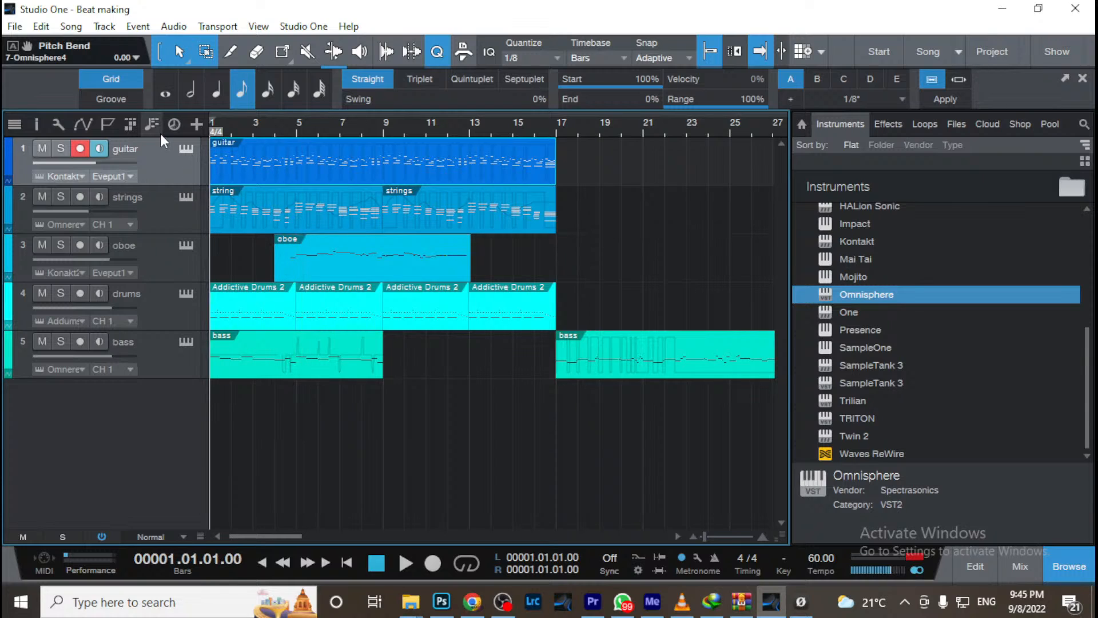
pyautogui.click(403, 160)
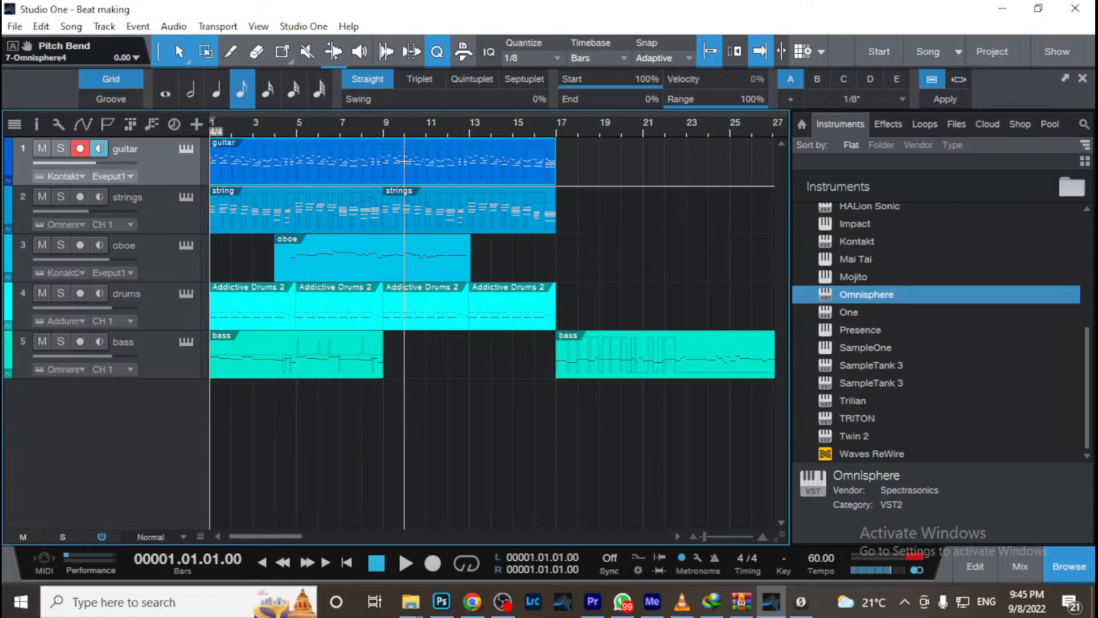
pyautogui.press('space')
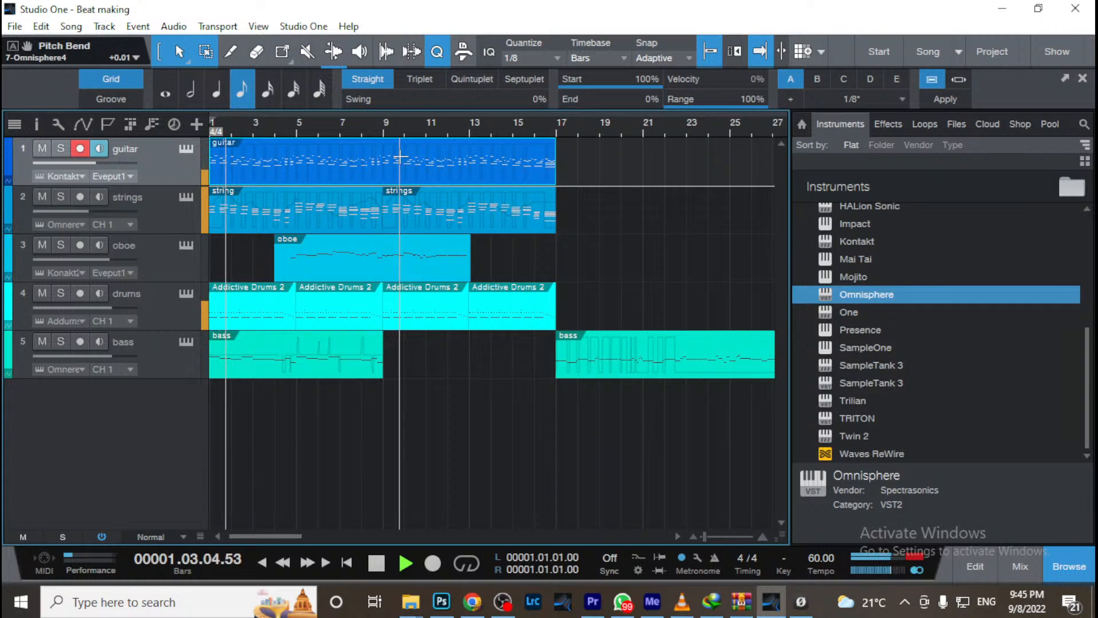
# Stop playback and replace the first bass part with the longer one from bar 17, moved to bar 1
pyautogui.press('space')
pyautogui.moveTo(573, 218); pyautogui.dragTo(255, 215)
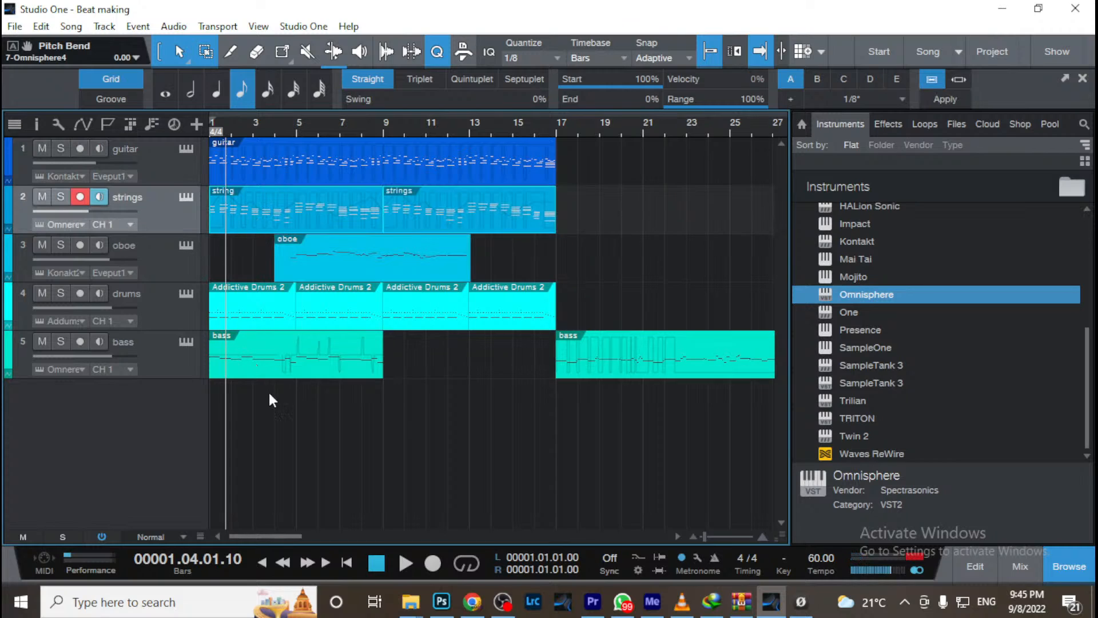
pyautogui.click(276, 372)
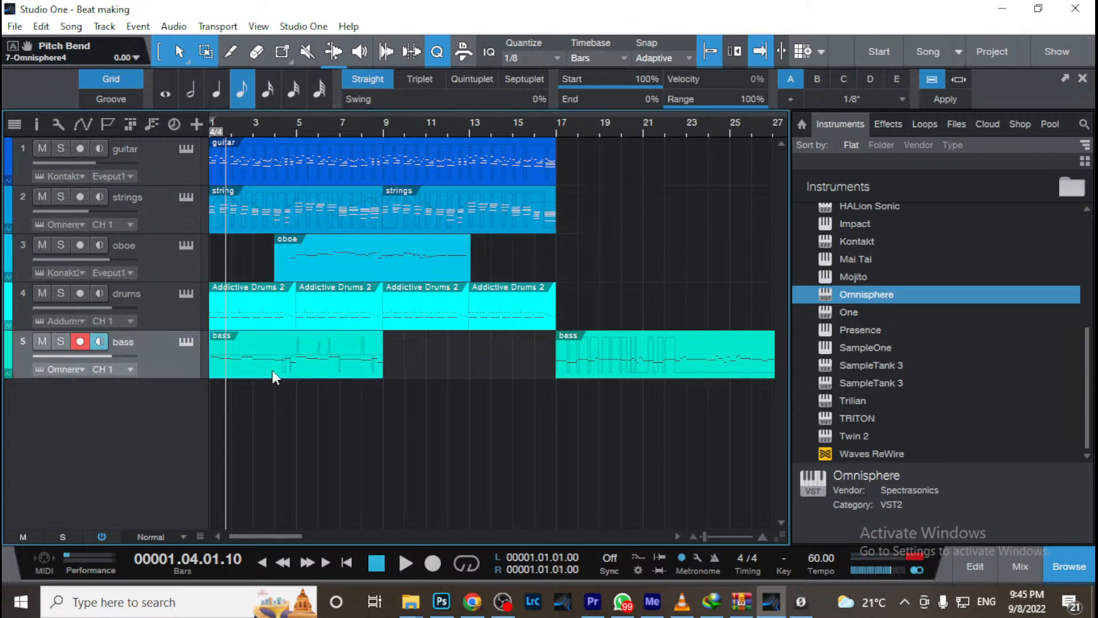
pyautogui.moveTo(273, 372); pyautogui.dragTo(214, 365)
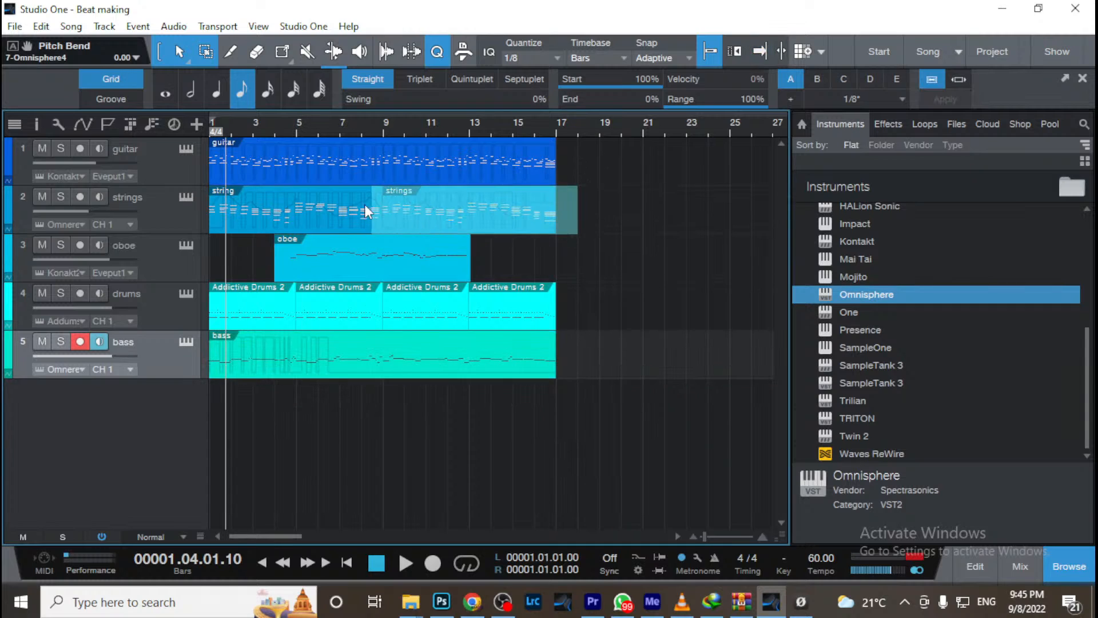
# Merge the two strings parts into one event, transpose all its notes up two semitones and close the note editor
pyautogui.click(266, 207)
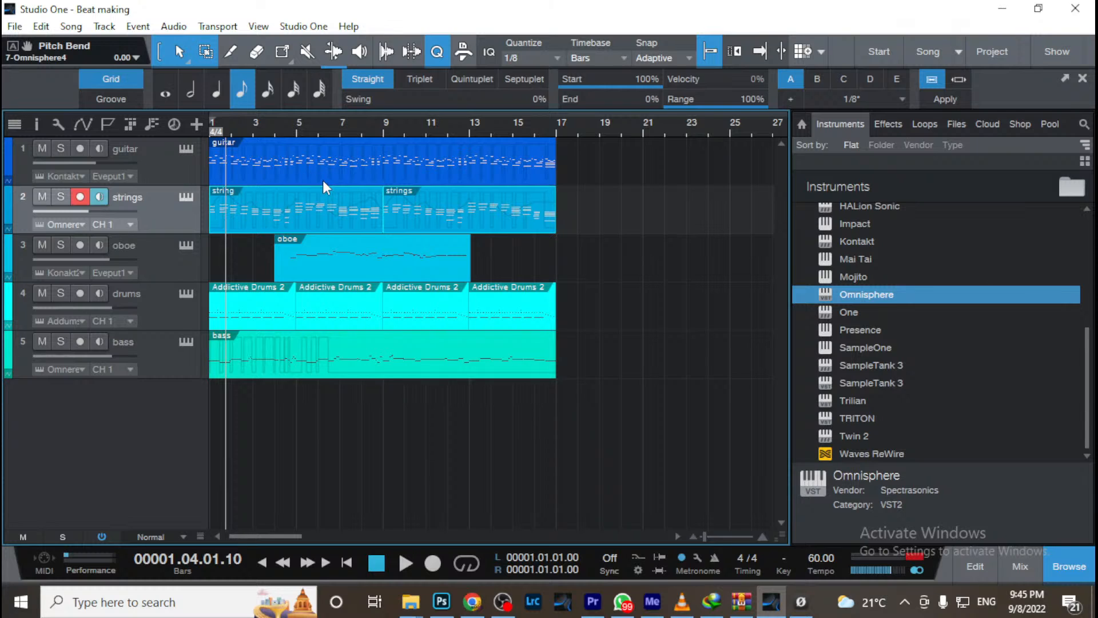
pyautogui.hotkey('ctrl', 'z')
pyautogui.doubleClick(341, 220)
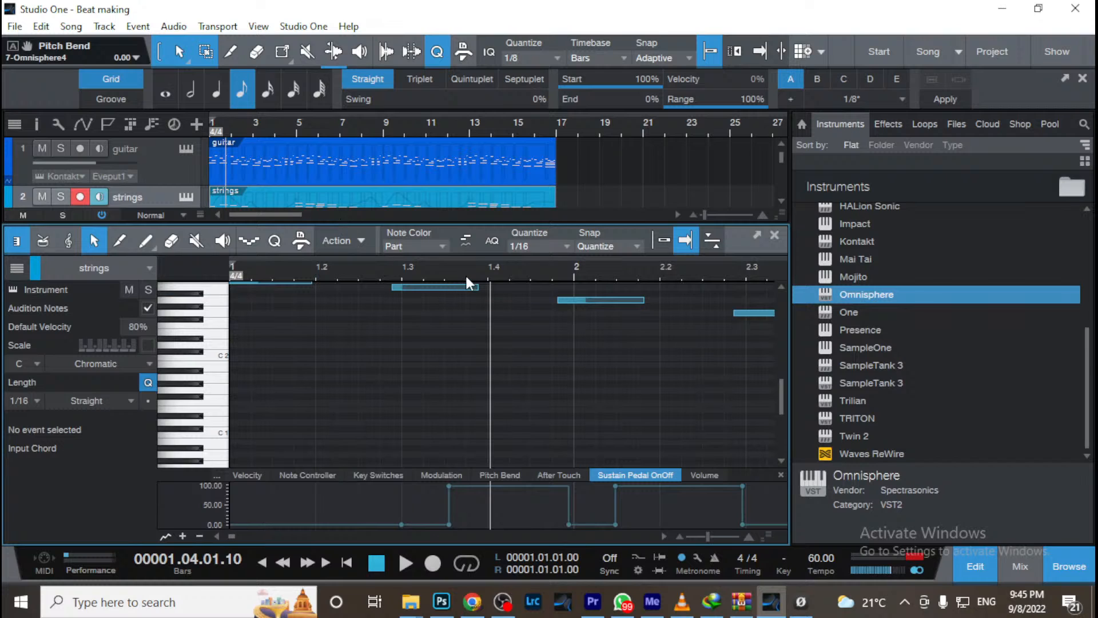
pyautogui.press('w')
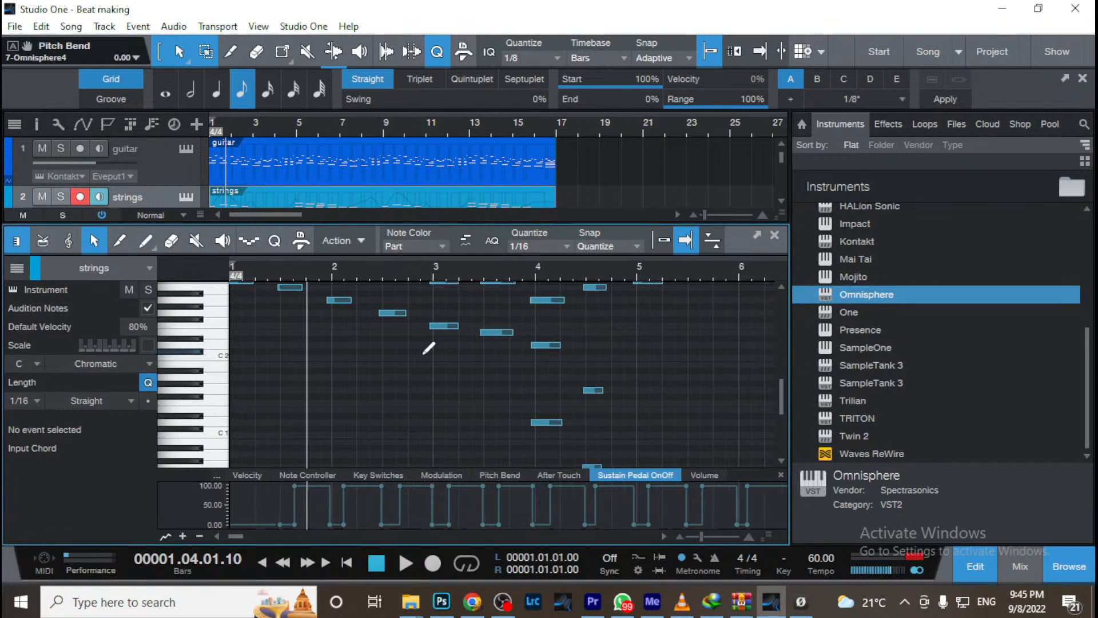
pyautogui.hotkey('ctrl', 'a')
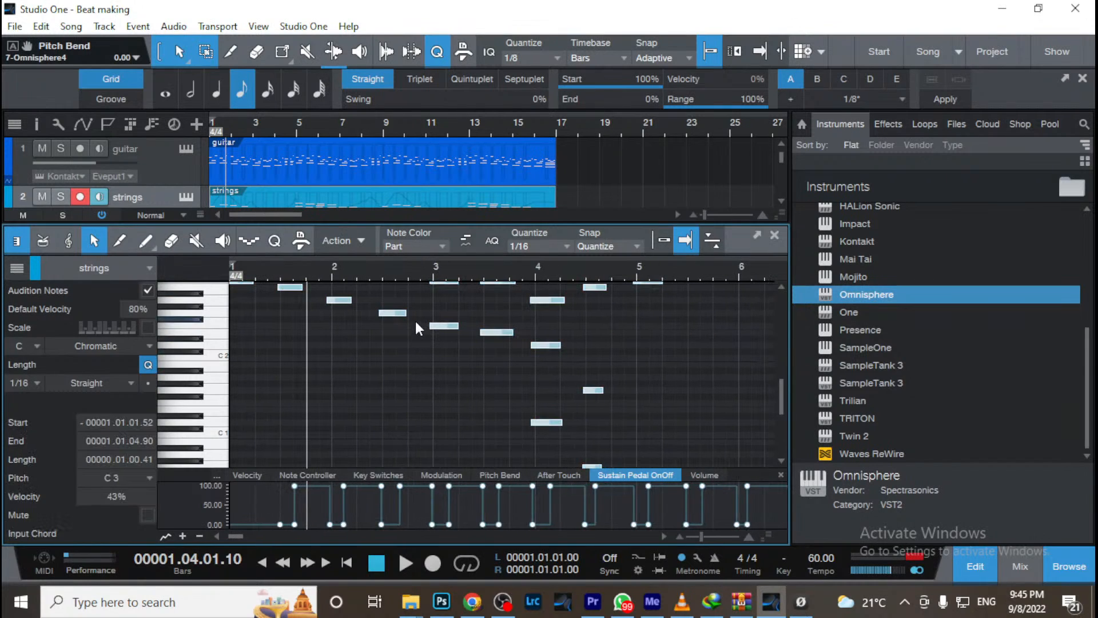
pyautogui.press('Up')
pyautogui.press('Up')
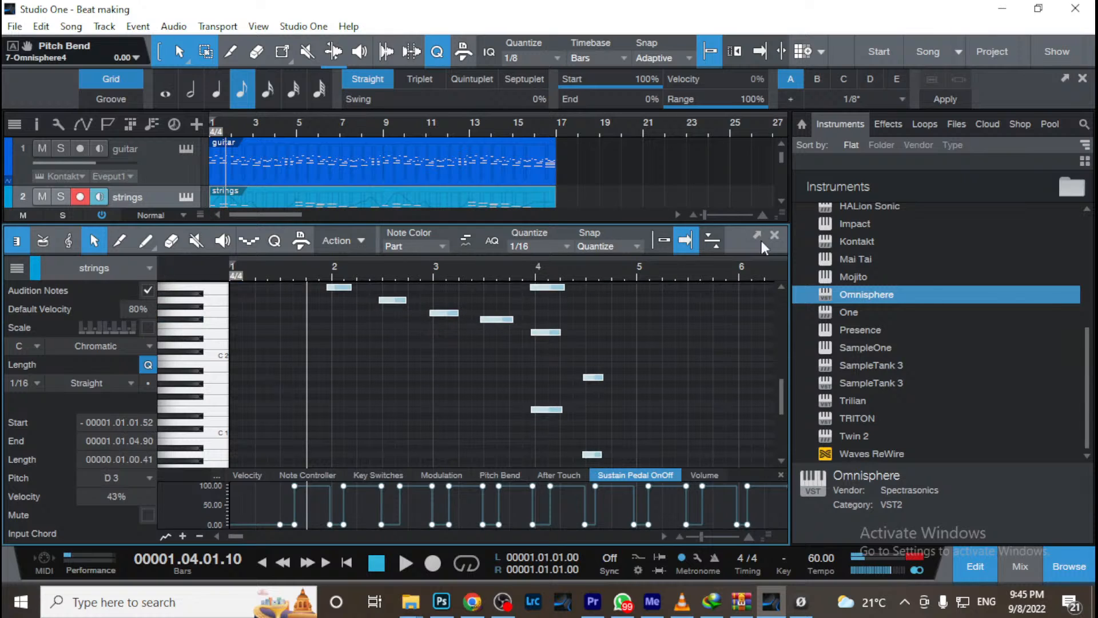
pyautogui.click(775, 235)
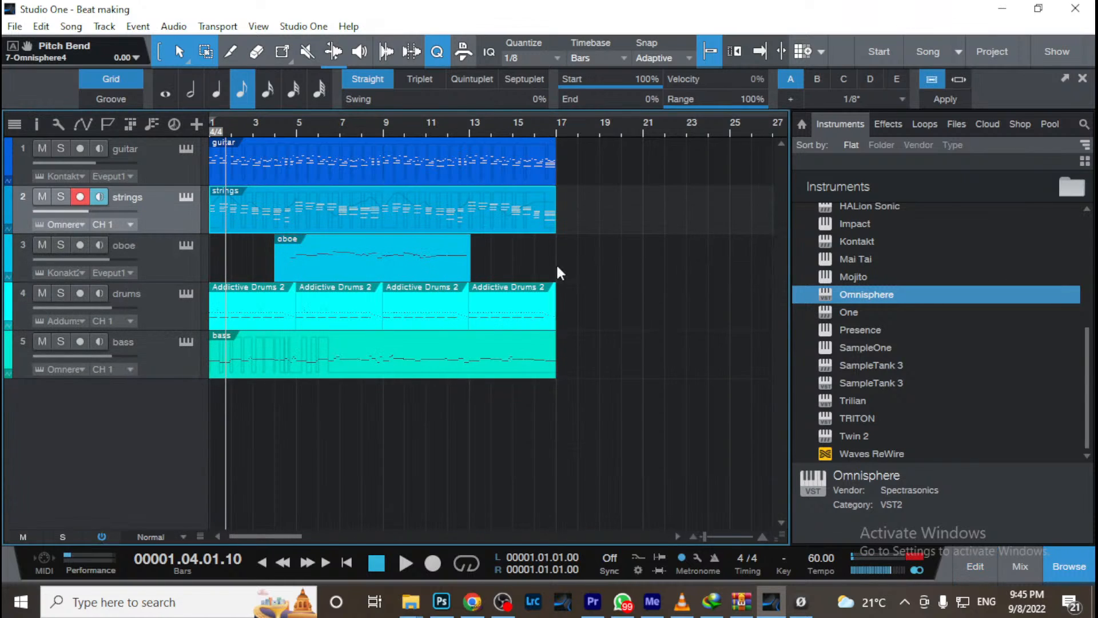
# Open the bass part, transpose all its notes up two semitones and close the note editor
pyautogui.doubleClick(433, 366)
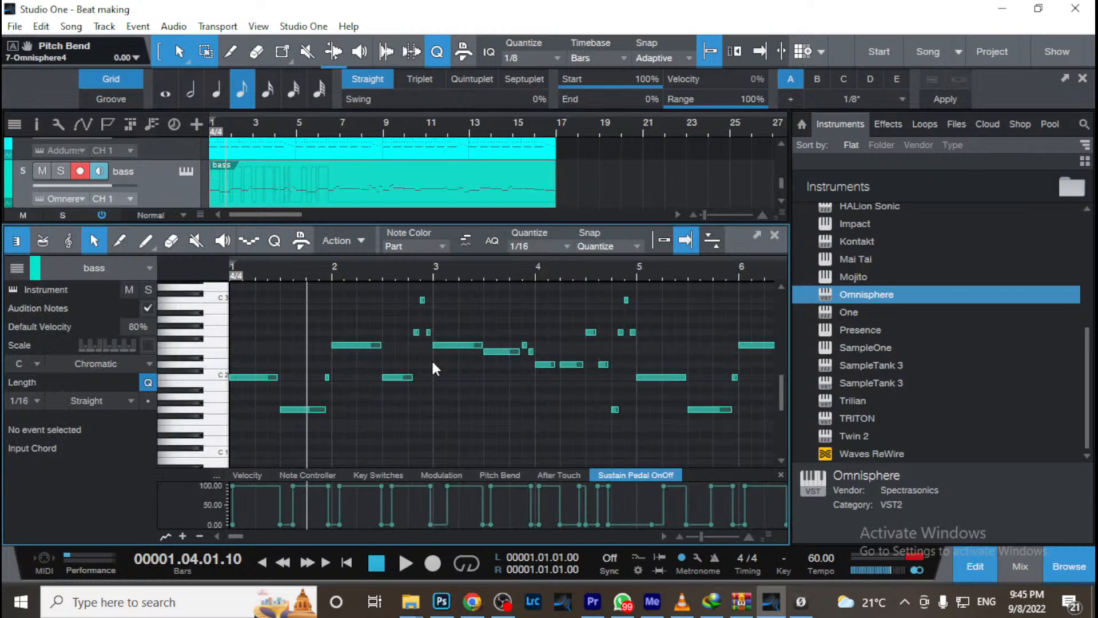
pyautogui.hotkey('ctrl', 'a')
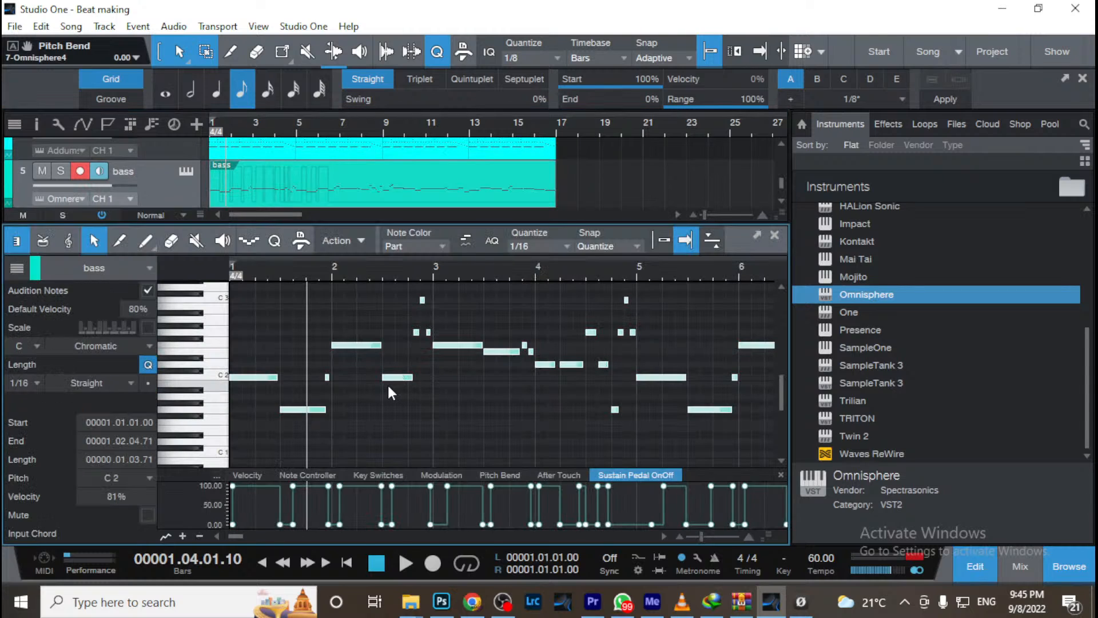
pyautogui.press('Up')
pyautogui.press('Up')
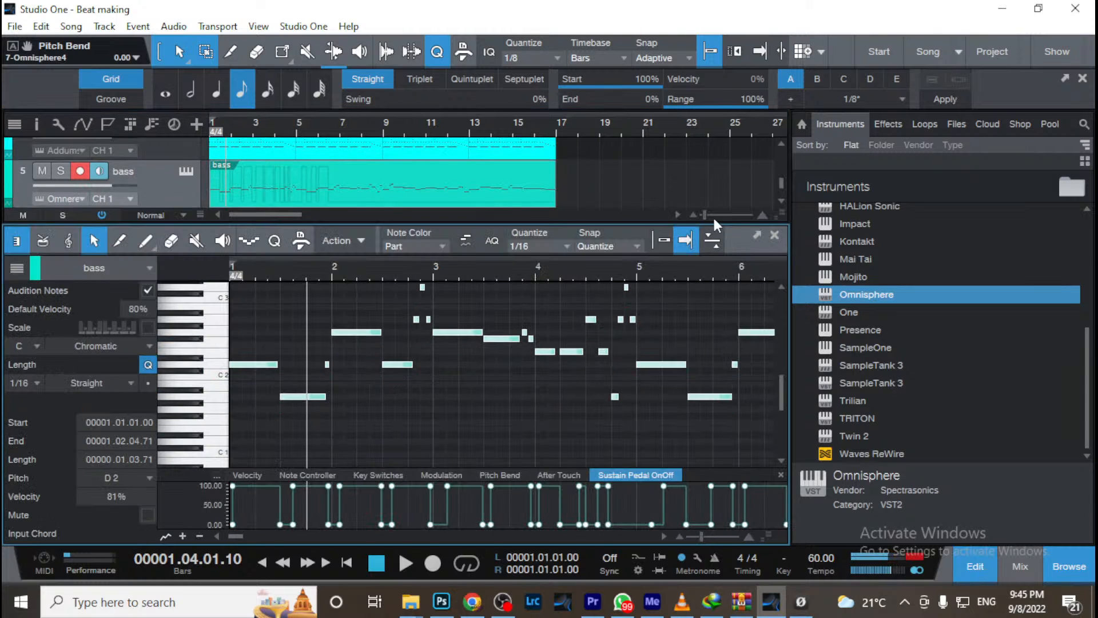
pyautogui.click(774, 236)
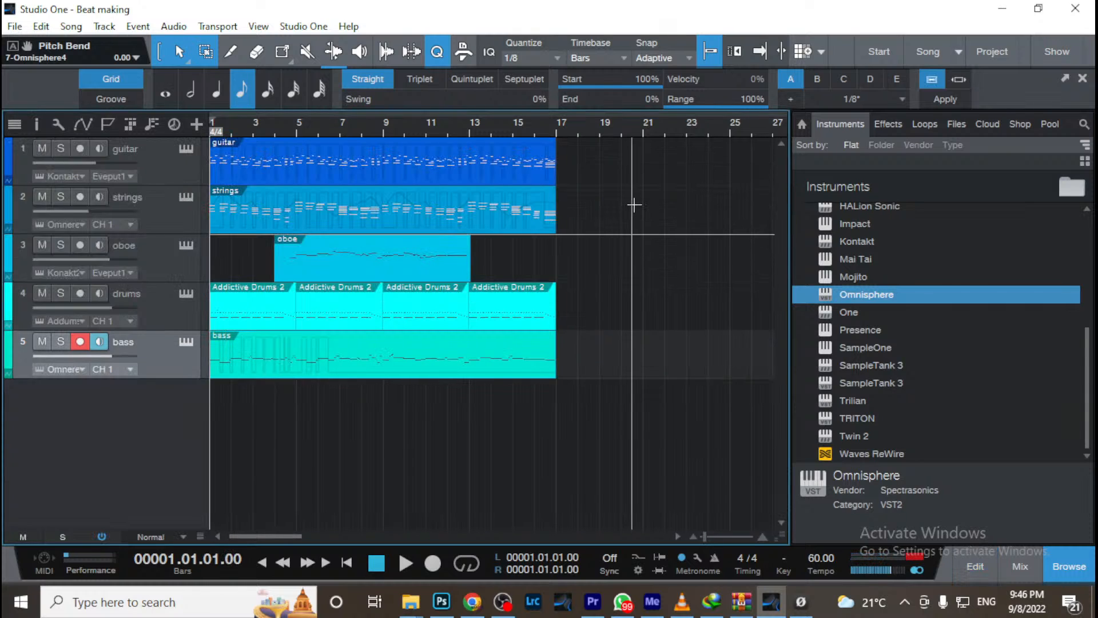
# Open the oboe part, select all its notes and close the note editor
pyautogui.doubleClick(410, 269)
pyautogui.hotkey('ctrl', 'a')
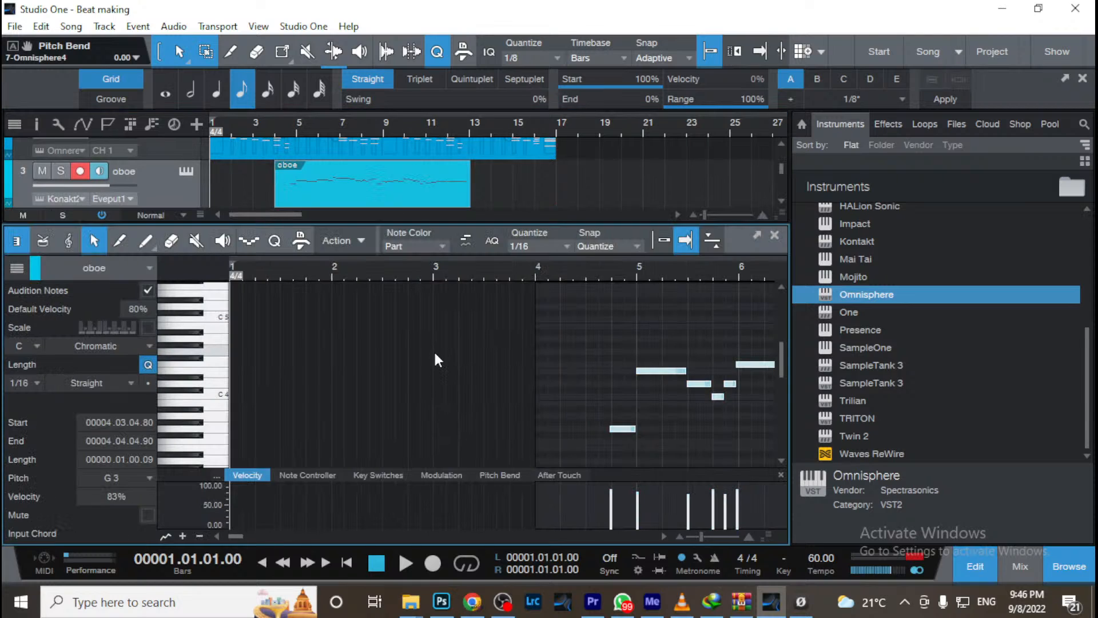
pyautogui.click(774, 234)
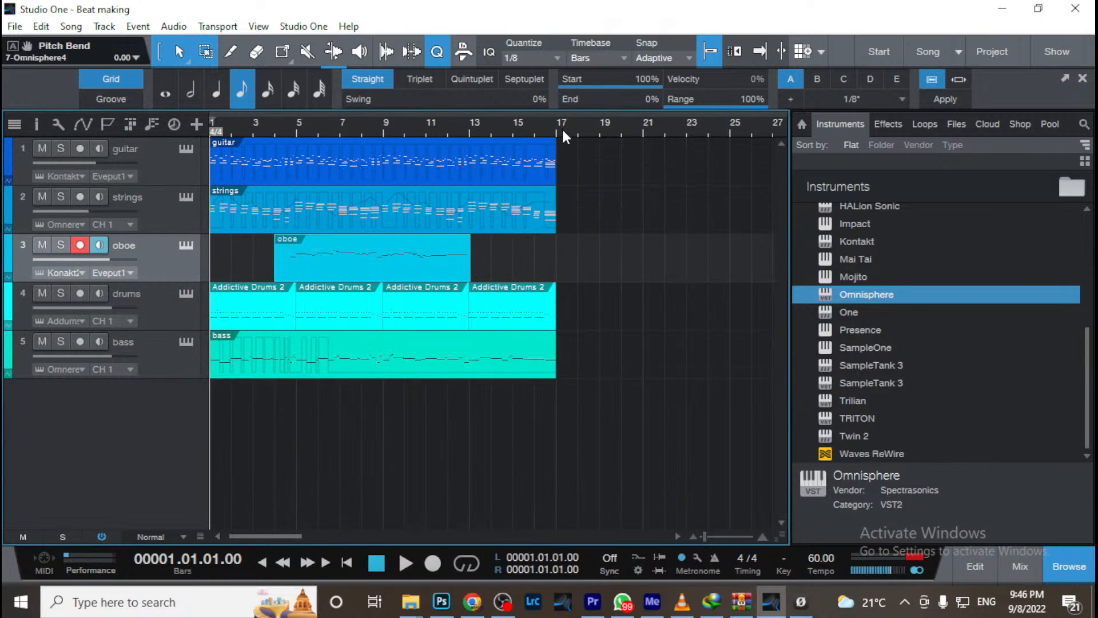
# Play the arrangement from the beginning and check the guitar track's Kontakt instrument, closing its window again
pyautogui.moveTo(563, 127)
pyautogui.mouseDown()
pyautogui.moveTo(595, 163)
pyautogui.moveTo(570, 111)
pyautogui.mouseUp()
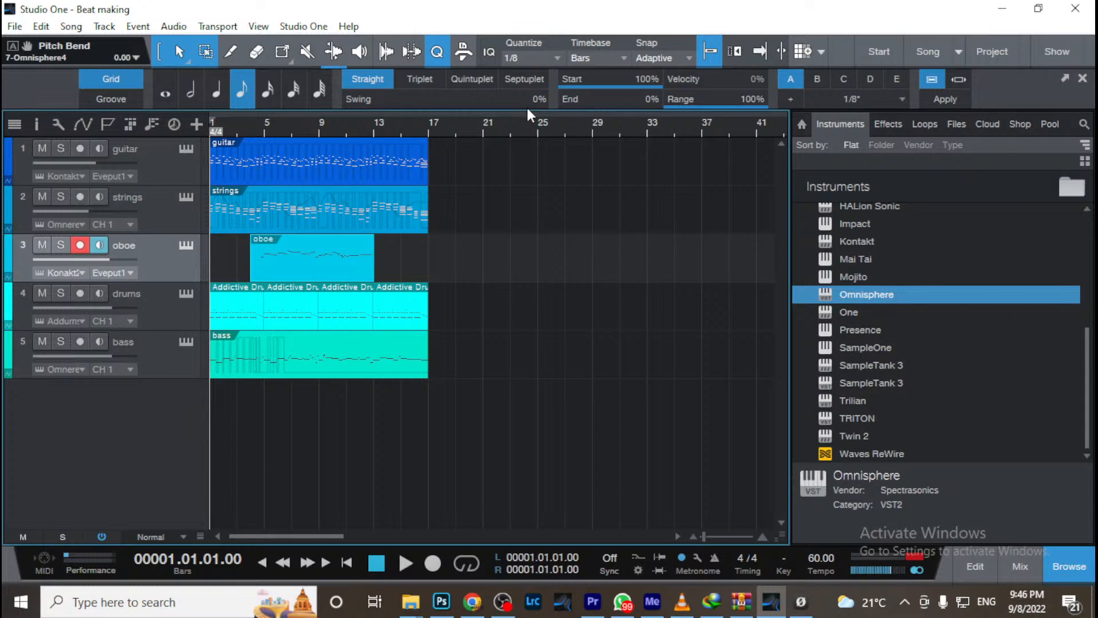
pyautogui.press('space')
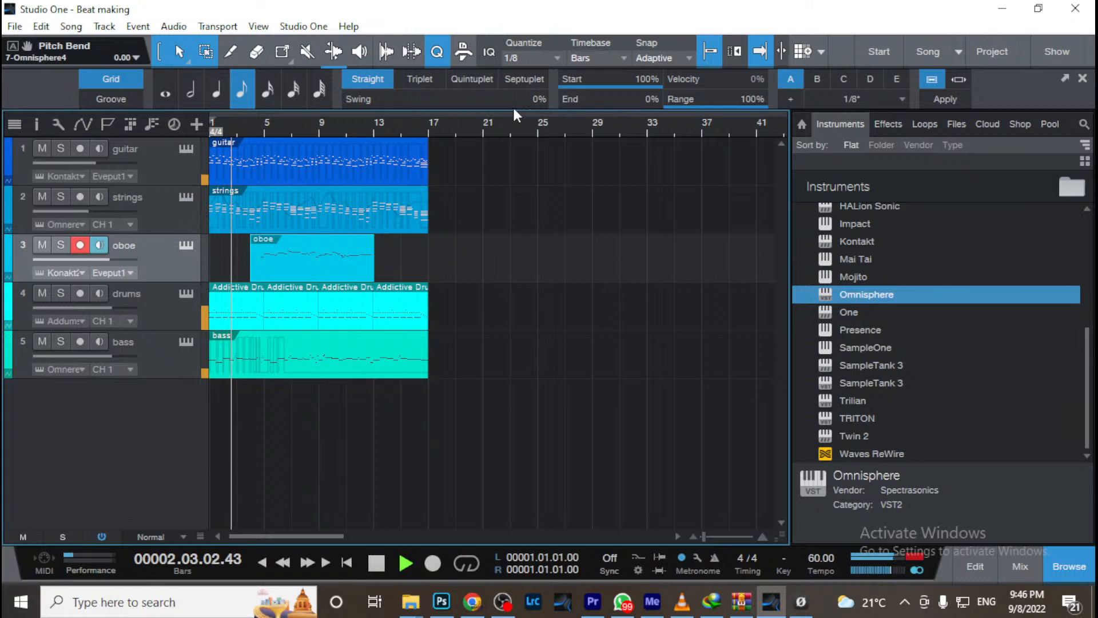
pyautogui.click(180, 148)
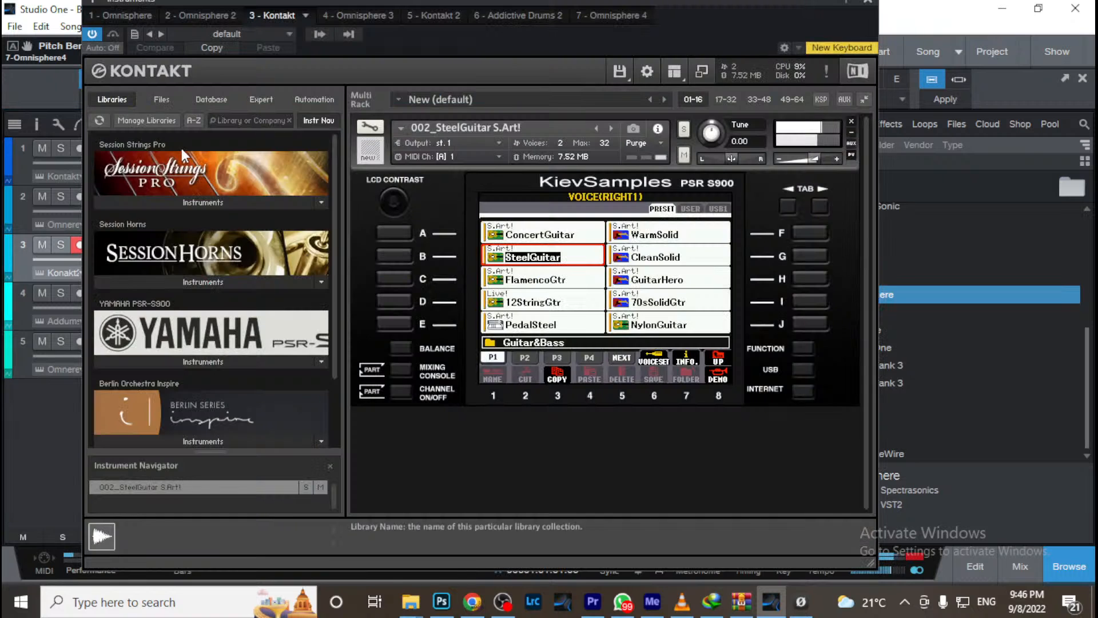
pyautogui.click(875, 6)
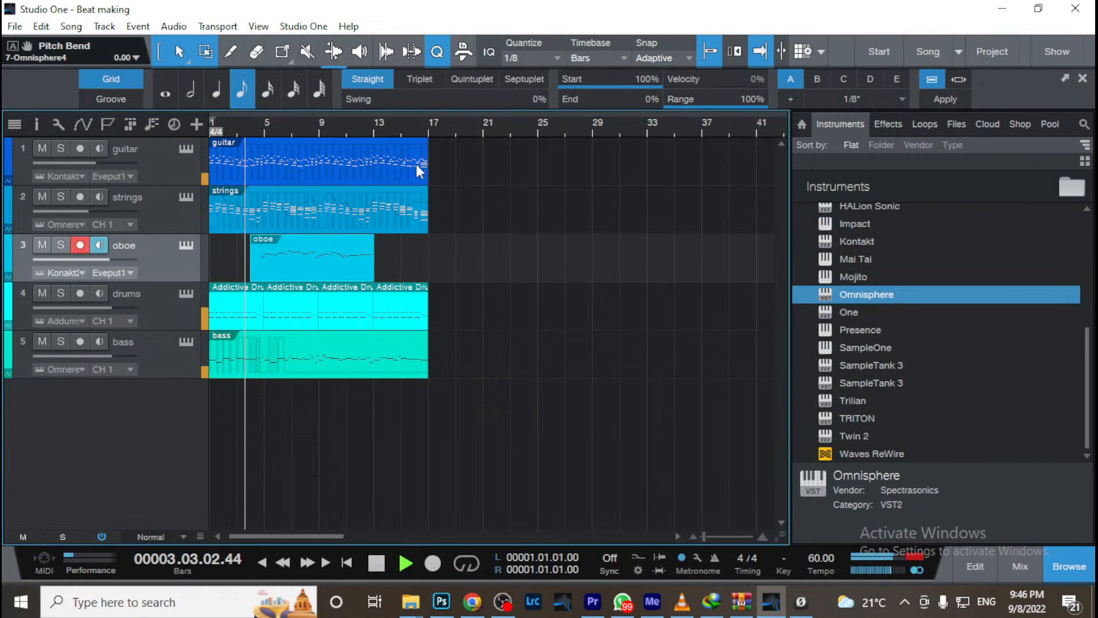
# Examine the guitar part's notes and audition a key during playback, closing the note editor and stopping playback
pyautogui.doubleClick(397, 167)
pyautogui.click(215, 306)
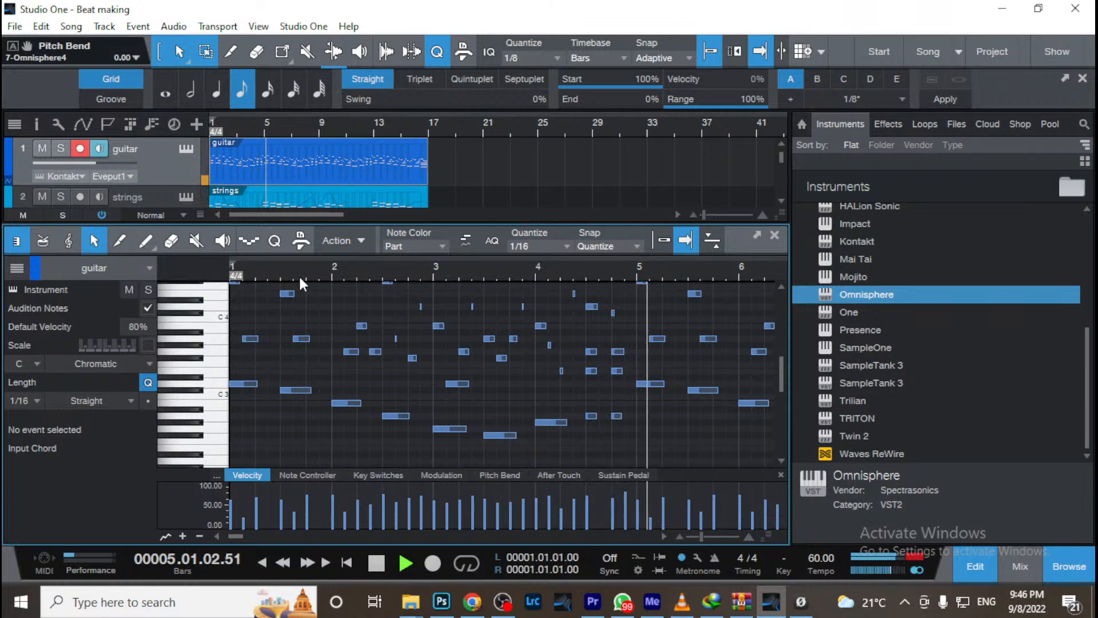
pyautogui.click(774, 235)
pyautogui.press('space')
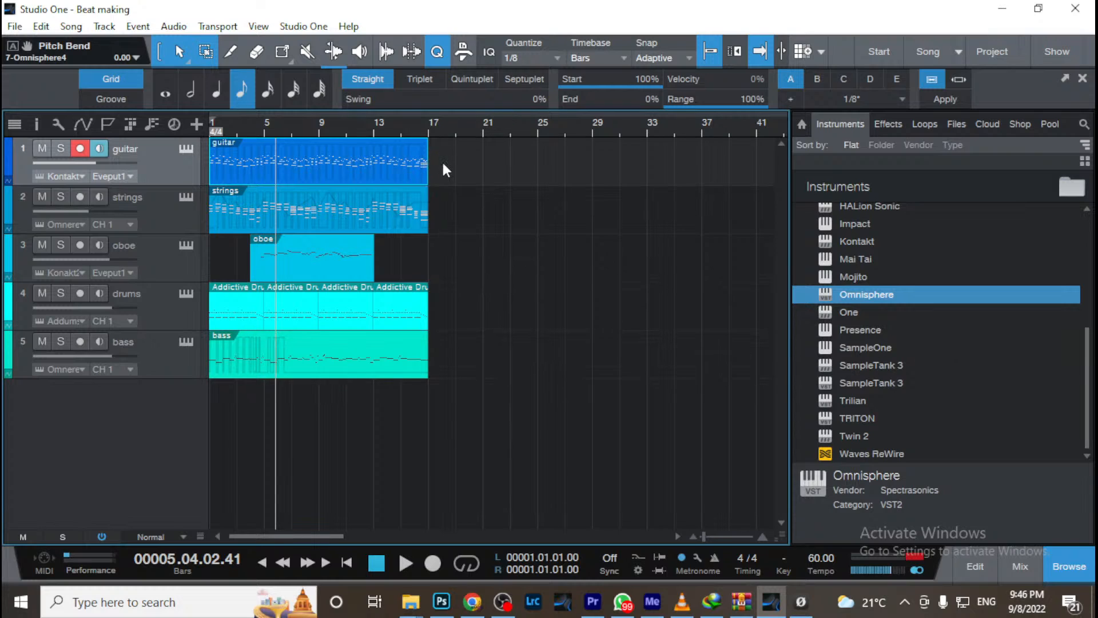
# Bounce the guitar part between bars 1 and 17 to an audio track
pyautogui.moveTo(448, 167); pyautogui.dragTo(149, 382)
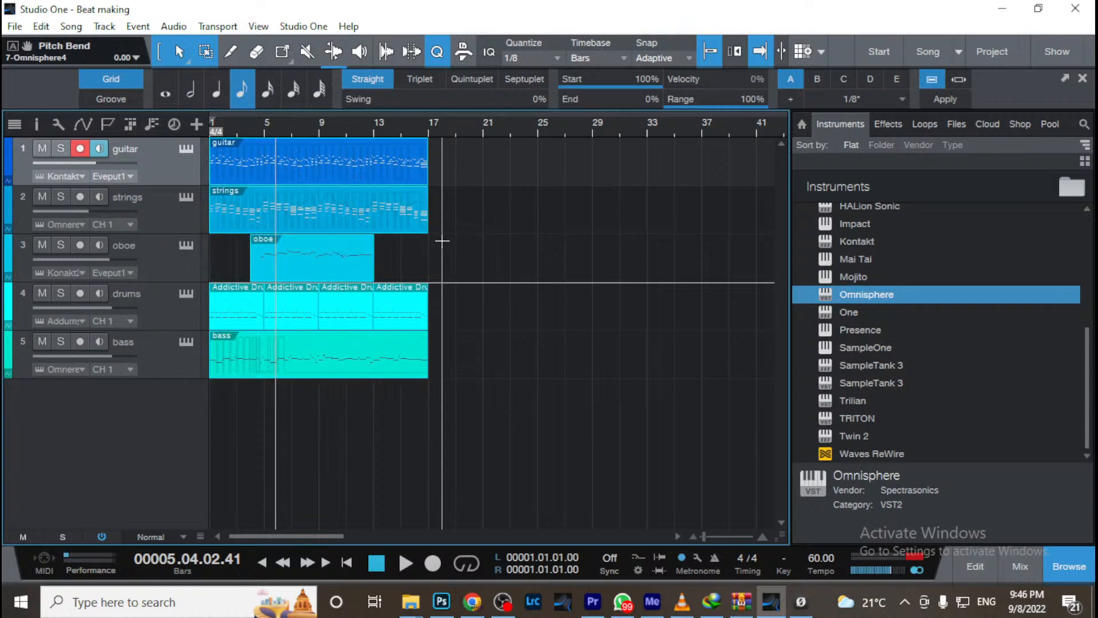
pyautogui.click(455, 255)
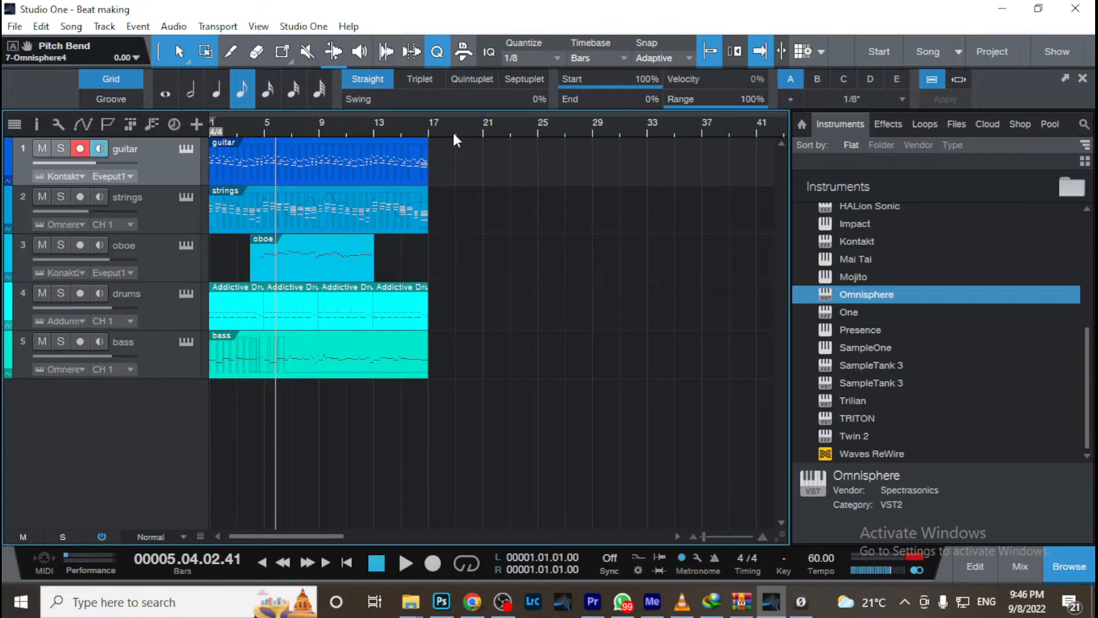
pyautogui.moveTo(441, 171); pyautogui.dragTo(184, 160)
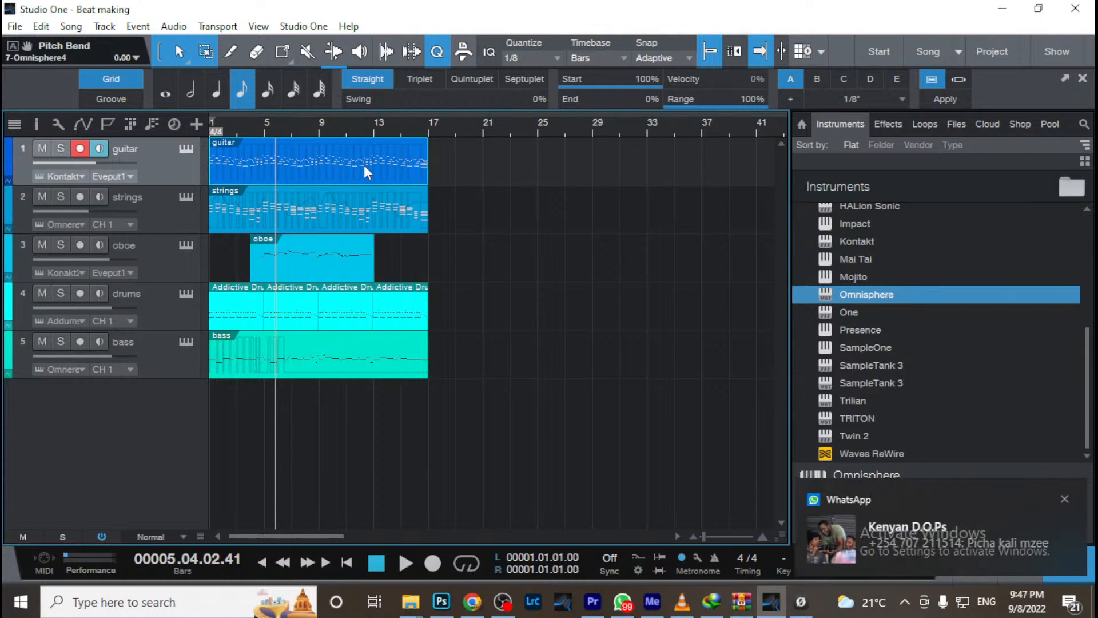
pyautogui.moveTo(279, 124); pyautogui.dragTo(373, 137)
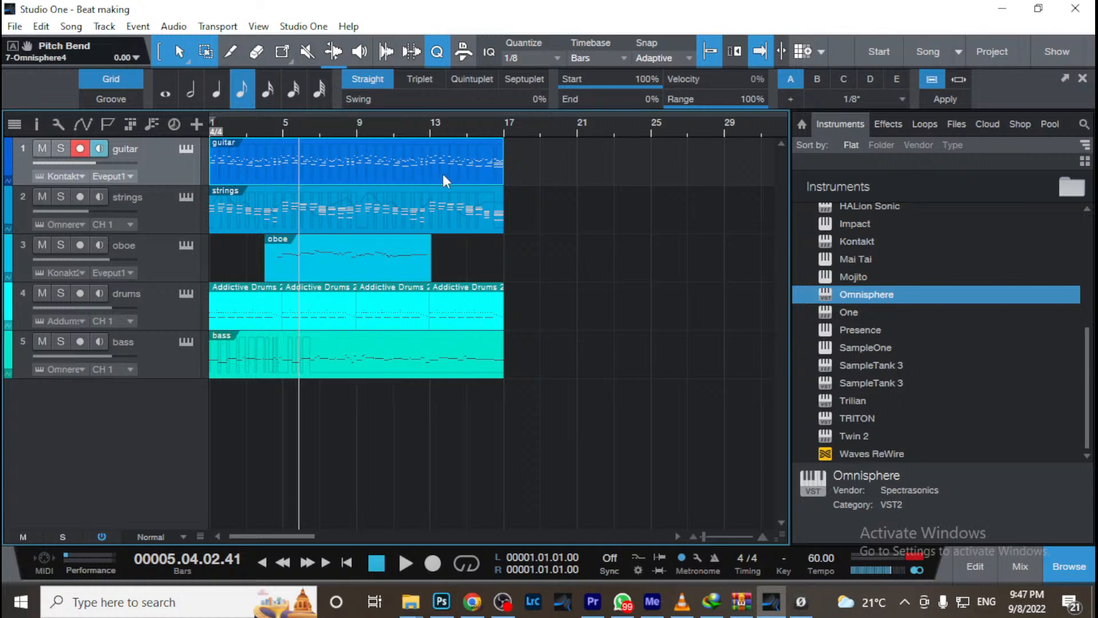
pyautogui.click(474, 173)
pyautogui.click(475, 172)
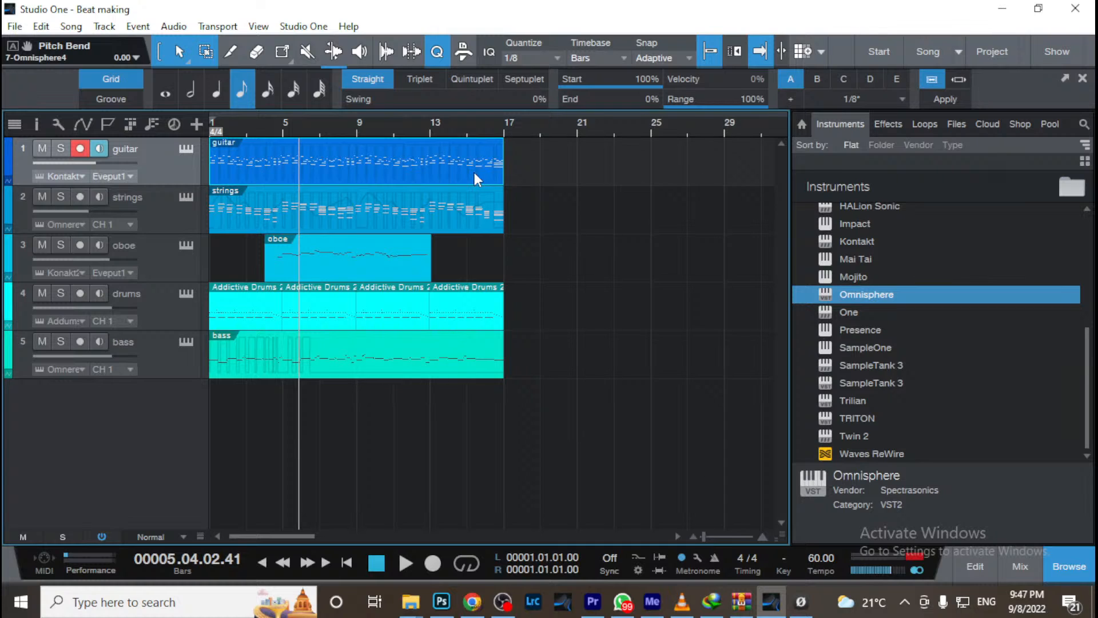
pyautogui.rightClick(445, 176)
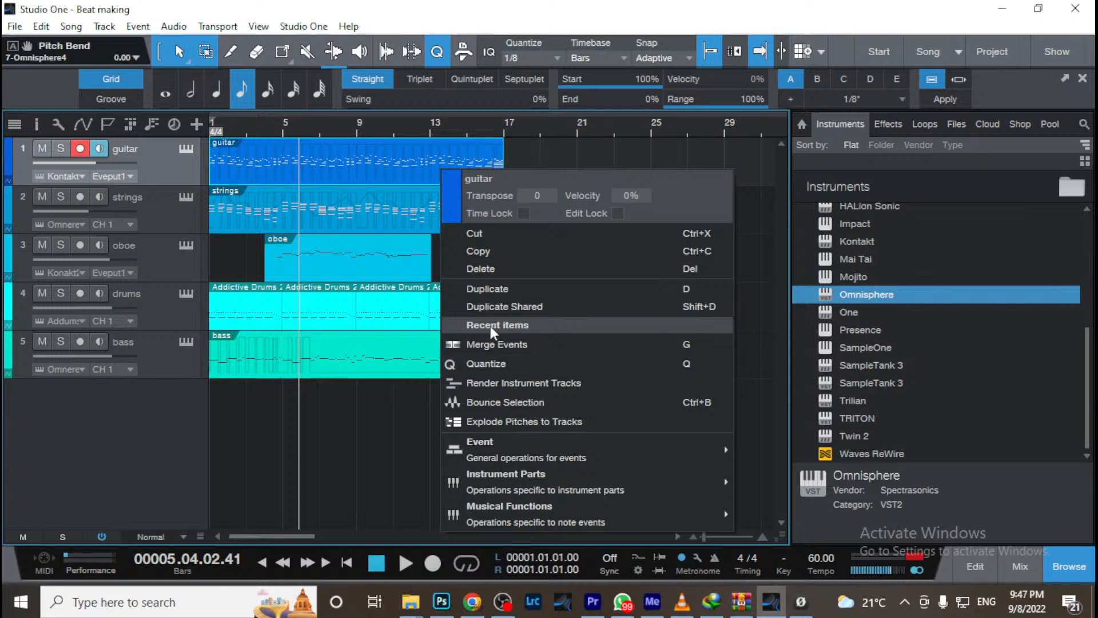
pyautogui.click(516, 403)
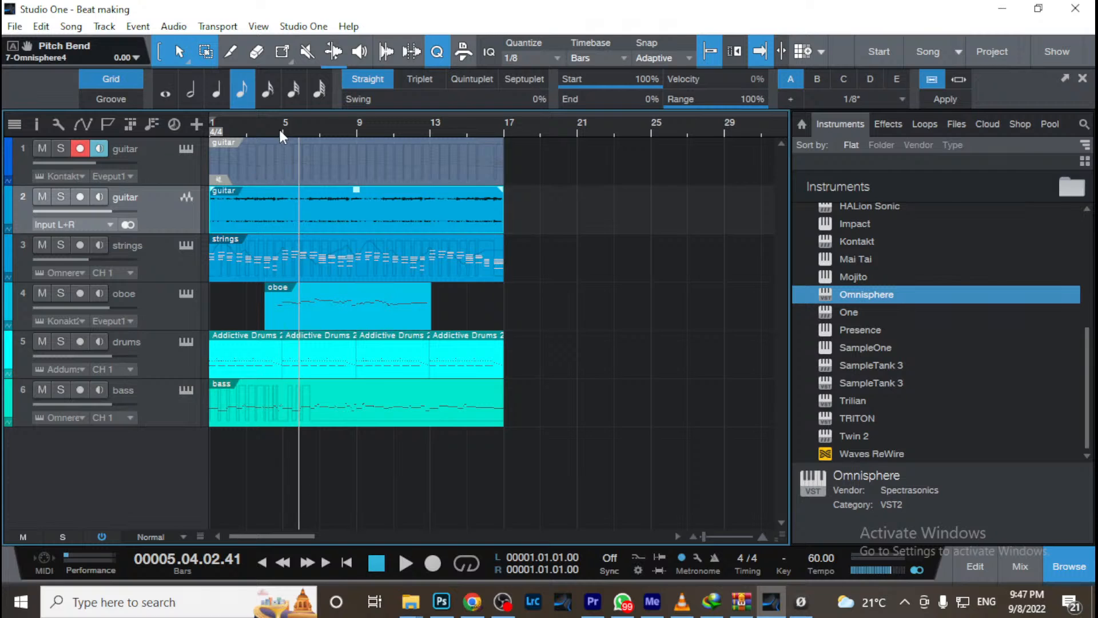
# Solo the bounced guitar audio track and listen to it from around bar 5
pyautogui.moveTo(324, 126)
pyautogui.mouseDown()
pyautogui.moveTo(375, 171)
pyautogui.moveTo(327, 127)
pyautogui.mouseUp()
pyautogui.click(60, 197)
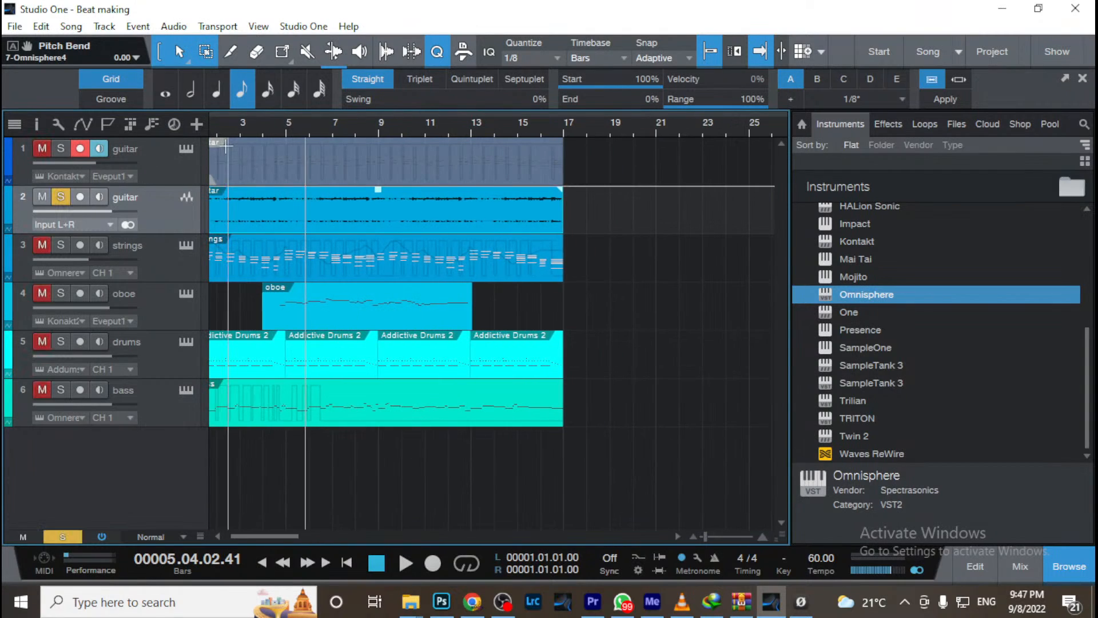
pyautogui.press('space')
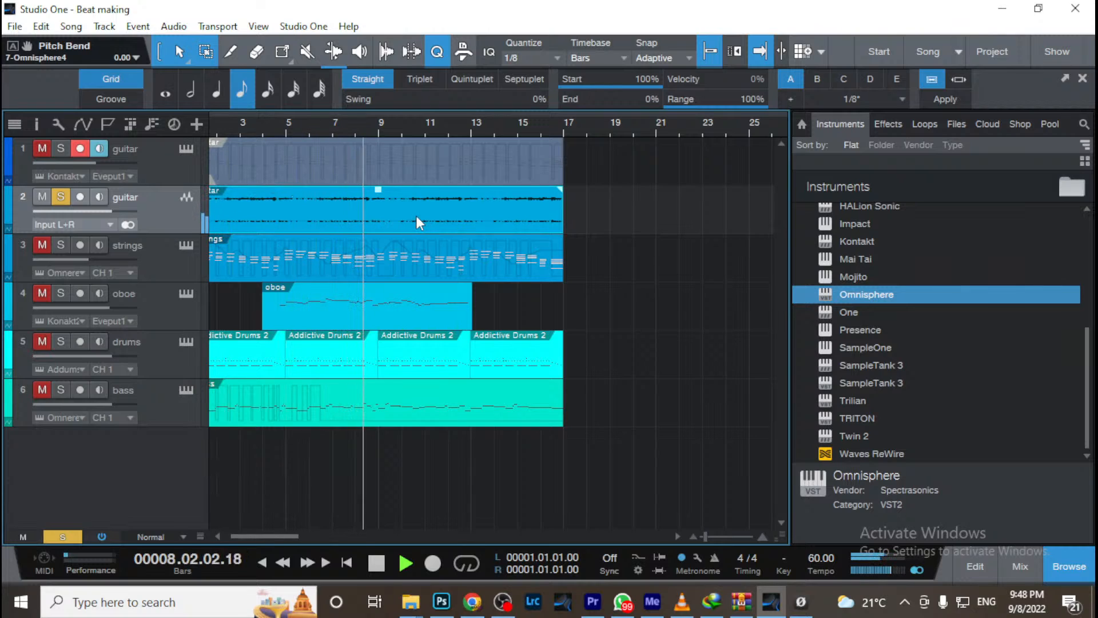
pyautogui.press('space')
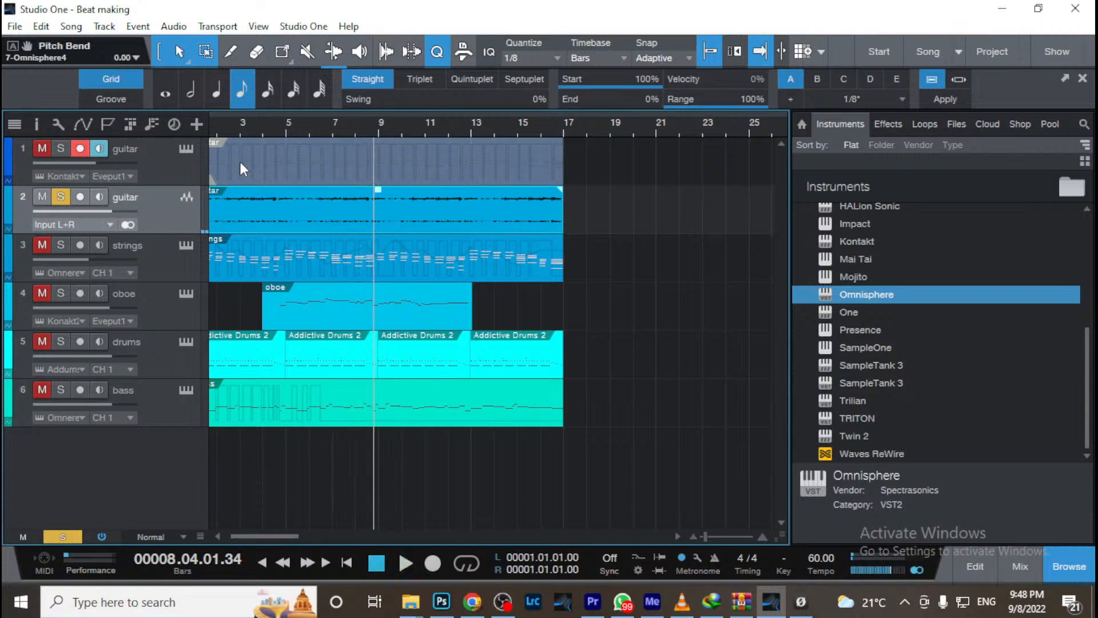
# Undo the guitar bounce, removing its audio track and reactivating the original instrument part
pyautogui.press('Delete')
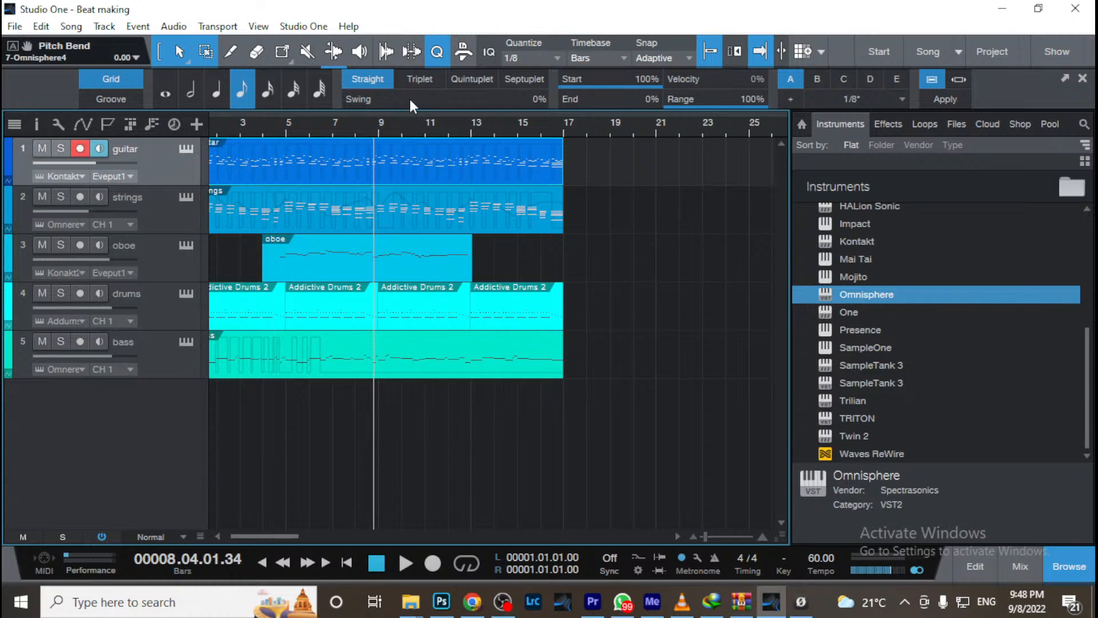
pyautogui.moveTo(410, 99)
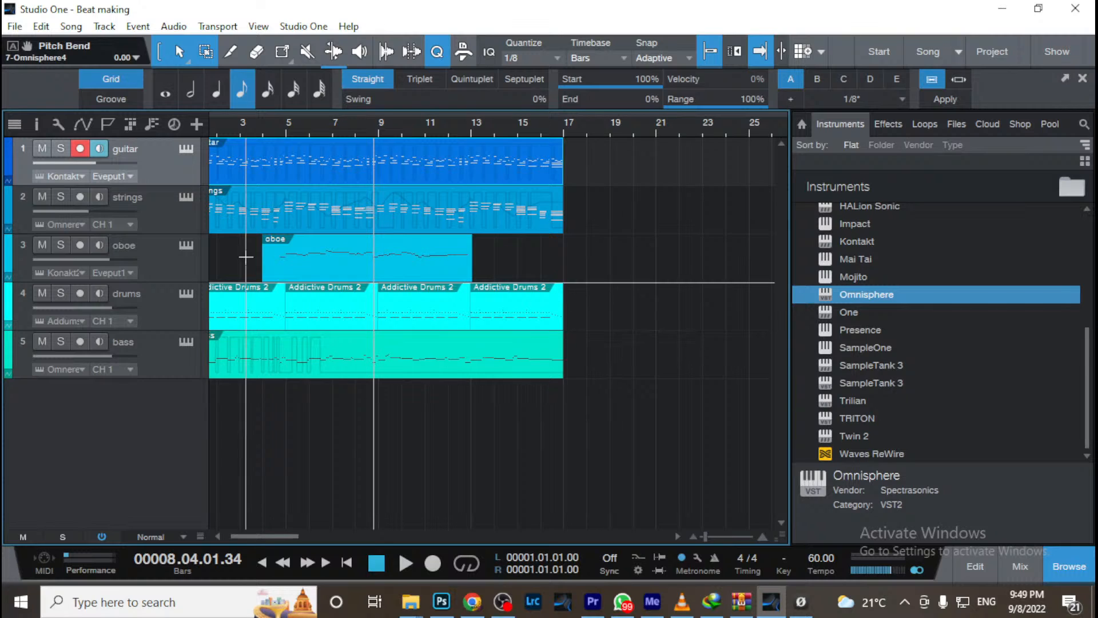
pyautogui.moveTo(319, 121); pyautogui.dragTo(301, 112)
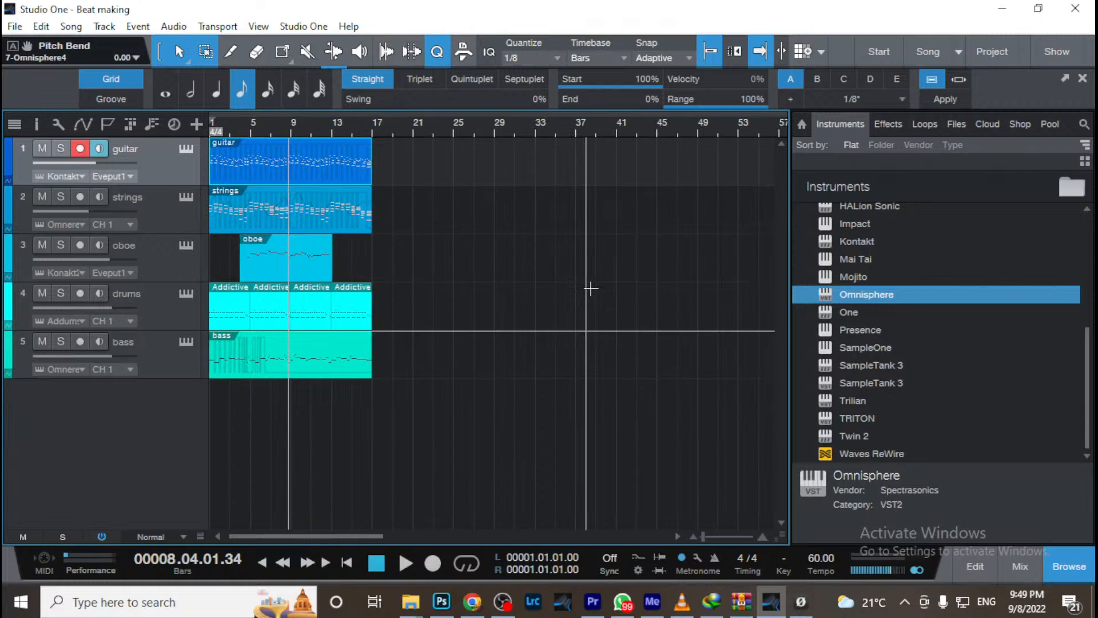
# Switch to OBS and change the live stream to the intro scene
pyautogui.moveTo(503, 604)
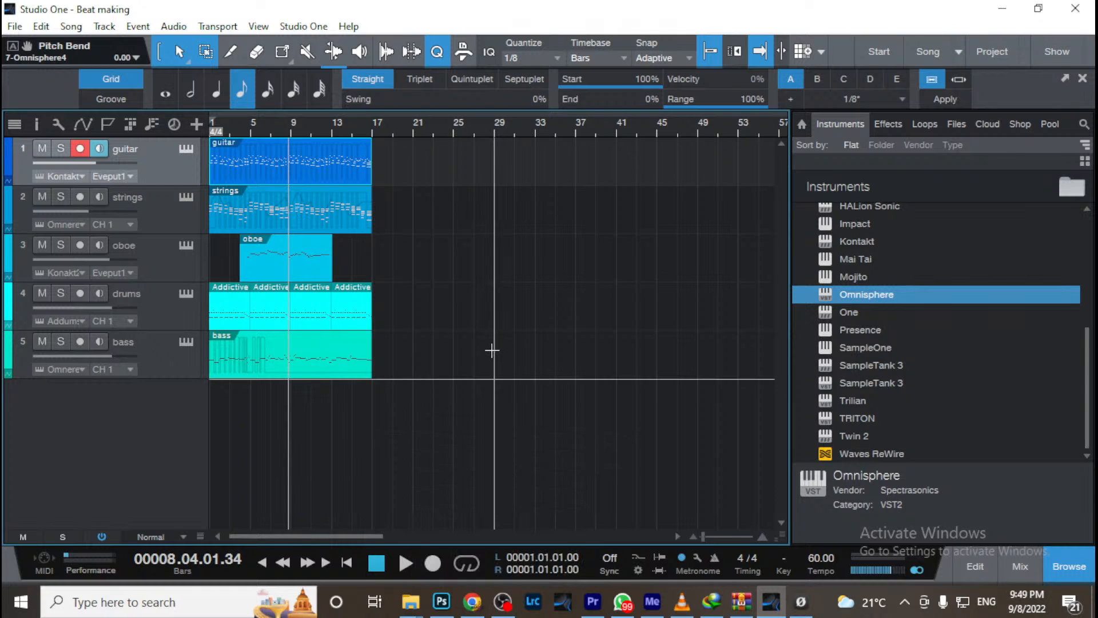
pyautogui.click(511, 611)
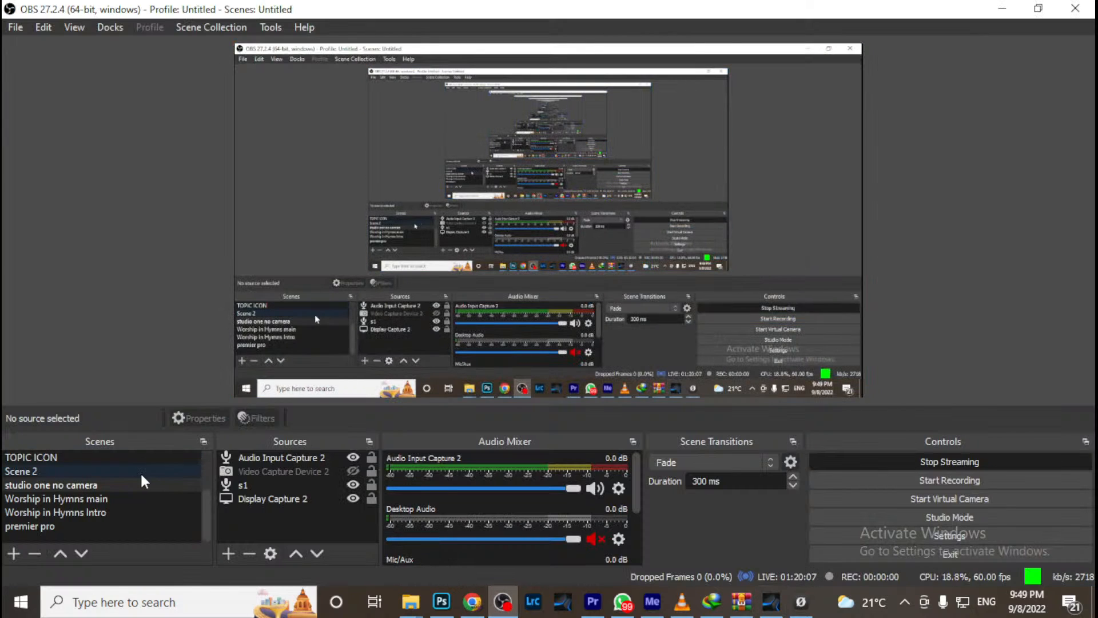
pyautogui.scroll(2, 200, 482)
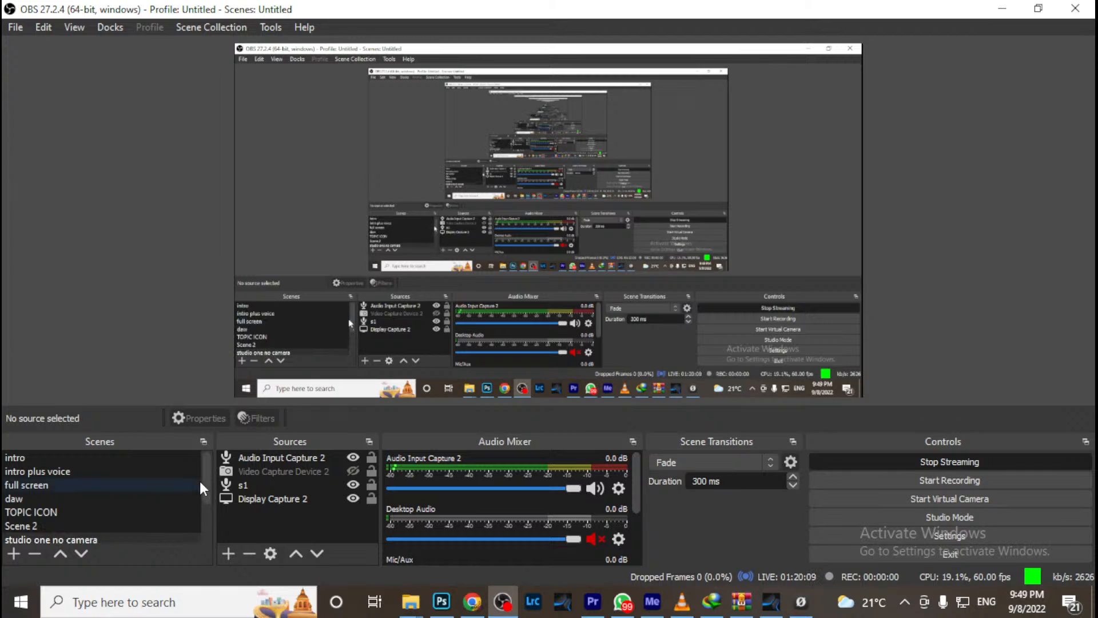
pyautogui.click(147, 458)
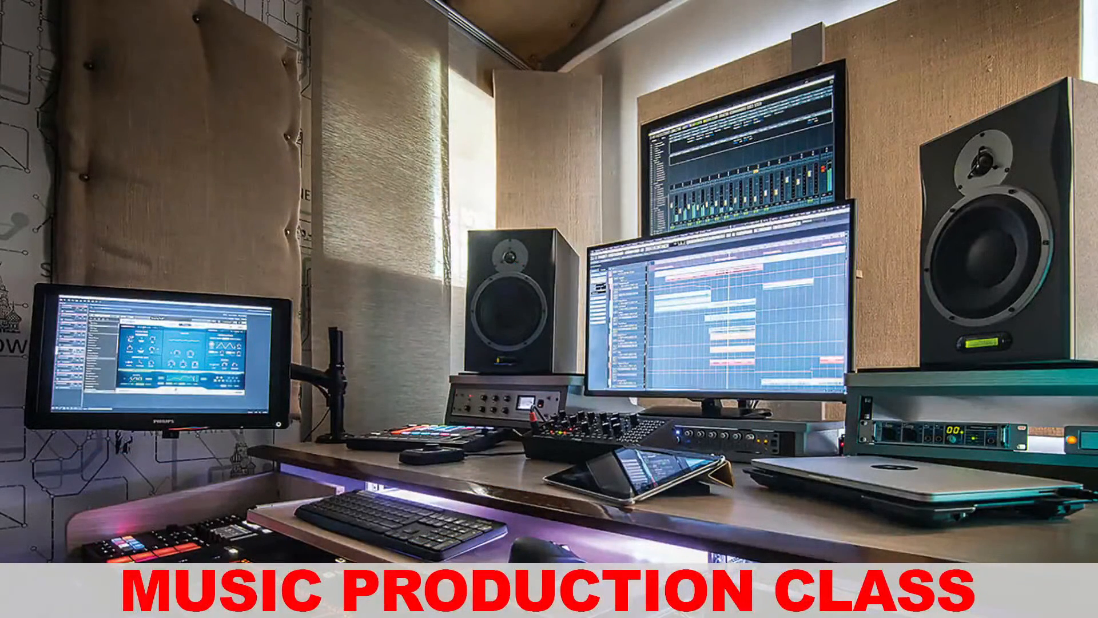